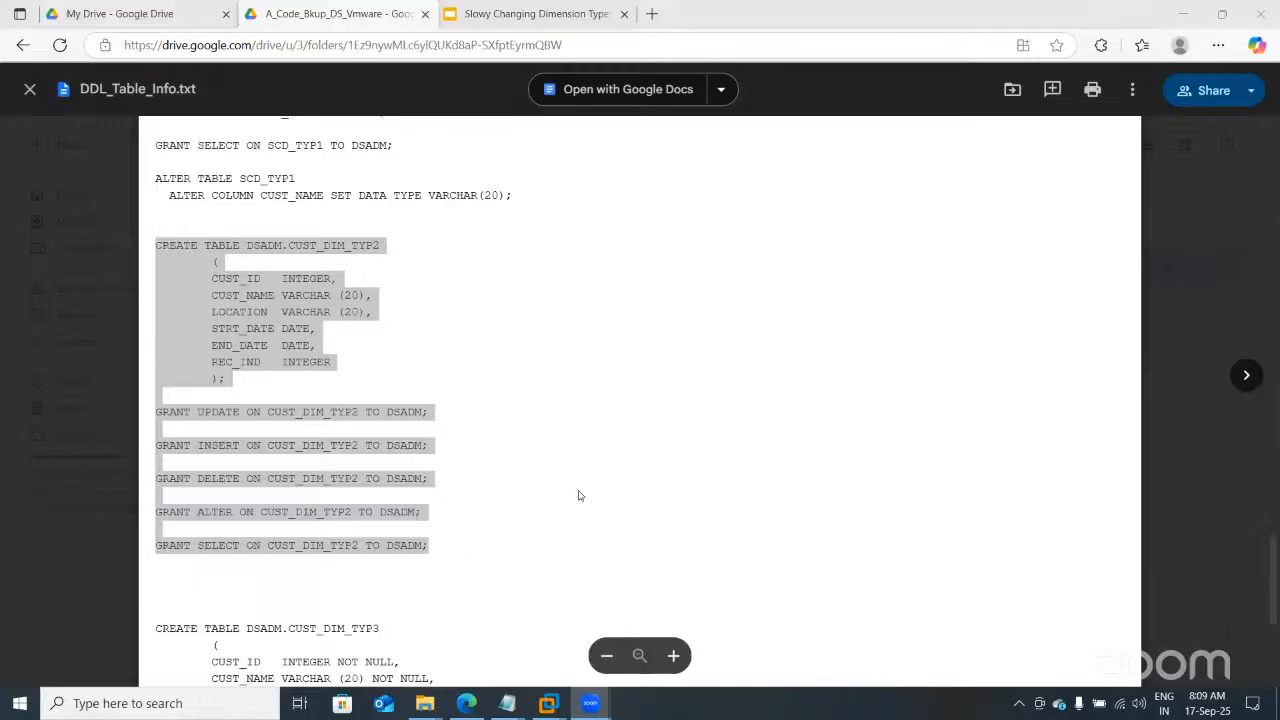
Step: Set aside the DDL text preview and bring SqlDbx with the SCD_TYP1 script to the front
{"action": "mouse_move", "coordinate": [548, 703]}
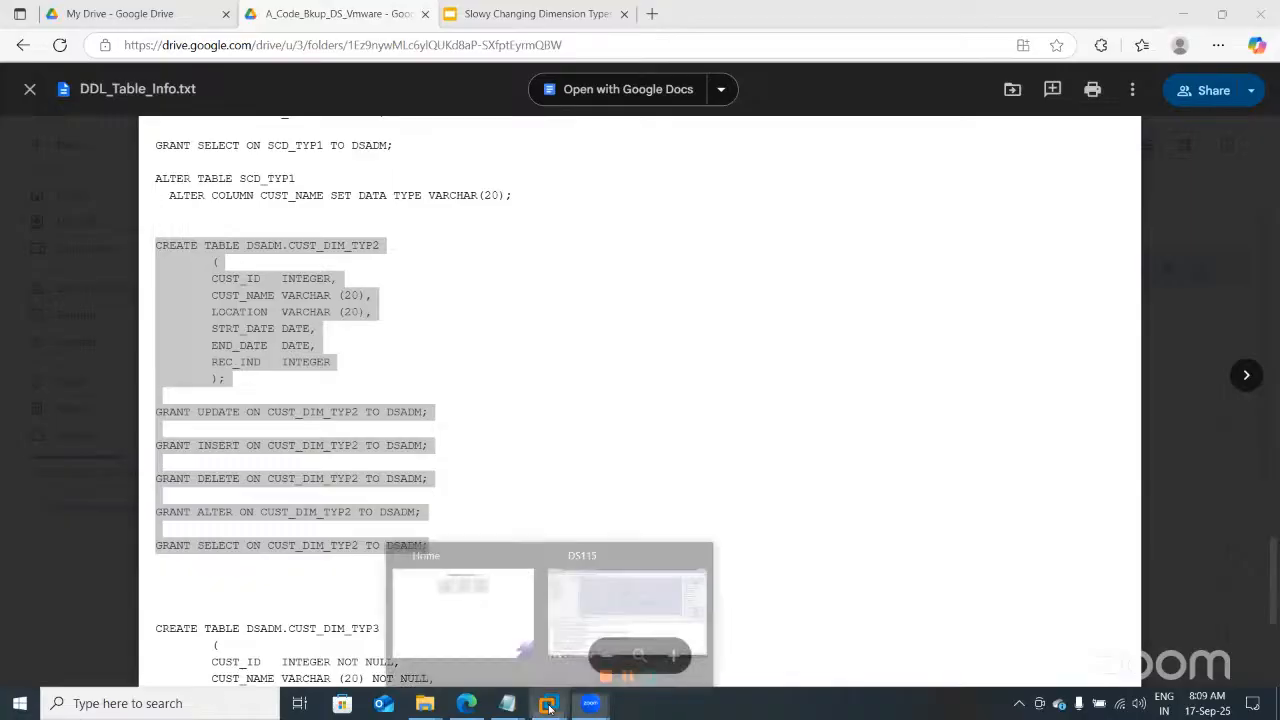
{"action": "left_click", "coordinate": [607, 625]}
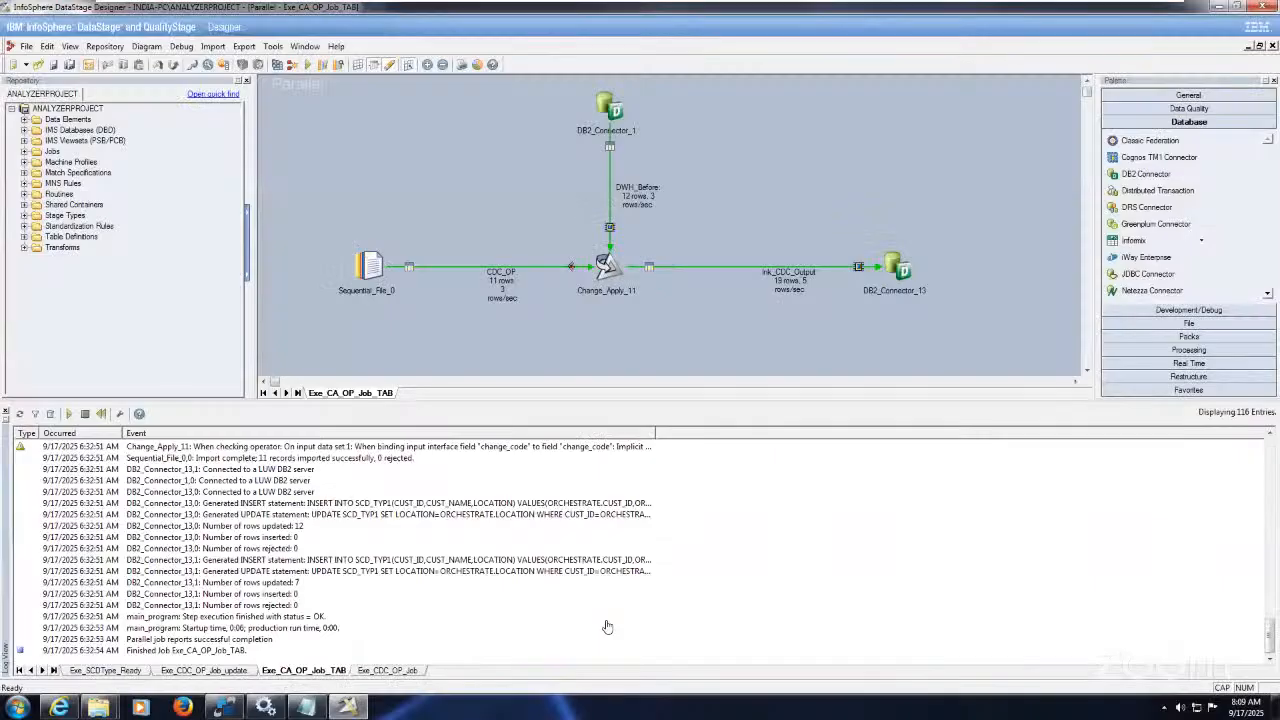
{"action": "left_click", "coordinate": [226, 708]}
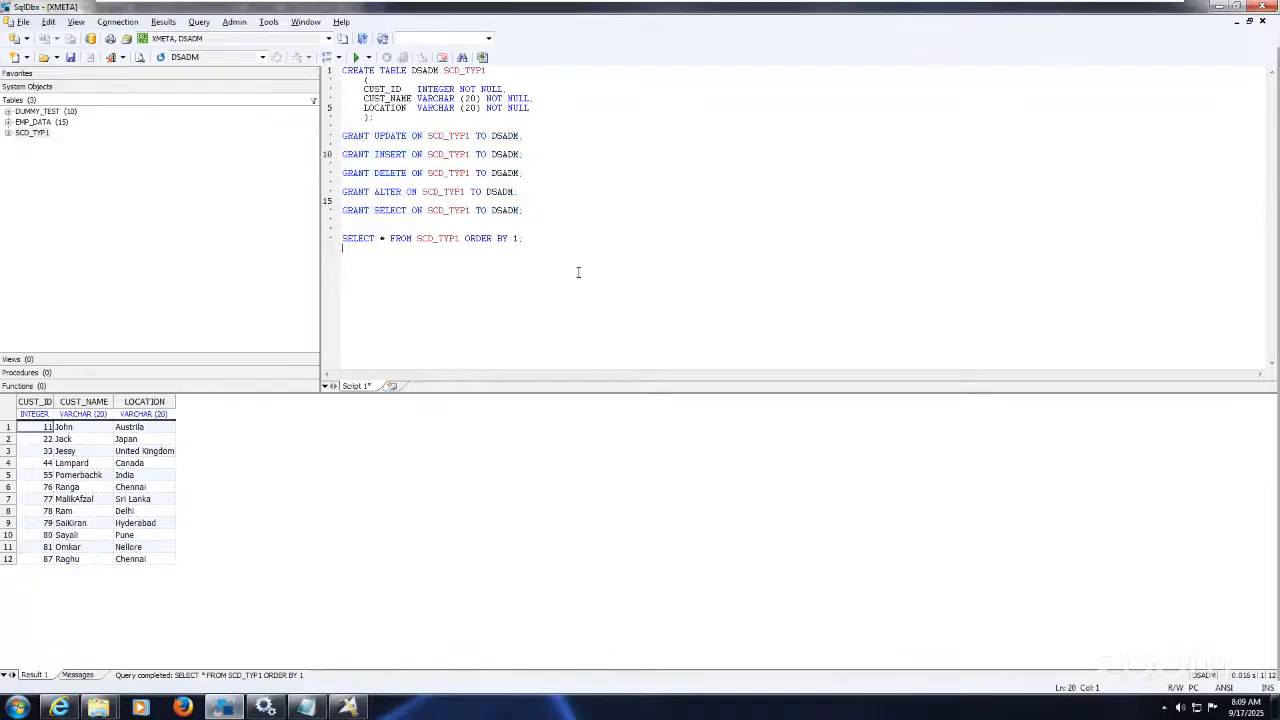
Step: Replace the SCD_TYP1 script with the CUST_DIM_TYP2 script and run its CREATE TABLE statement
{"action": "key", "text": "ctrl+a"}
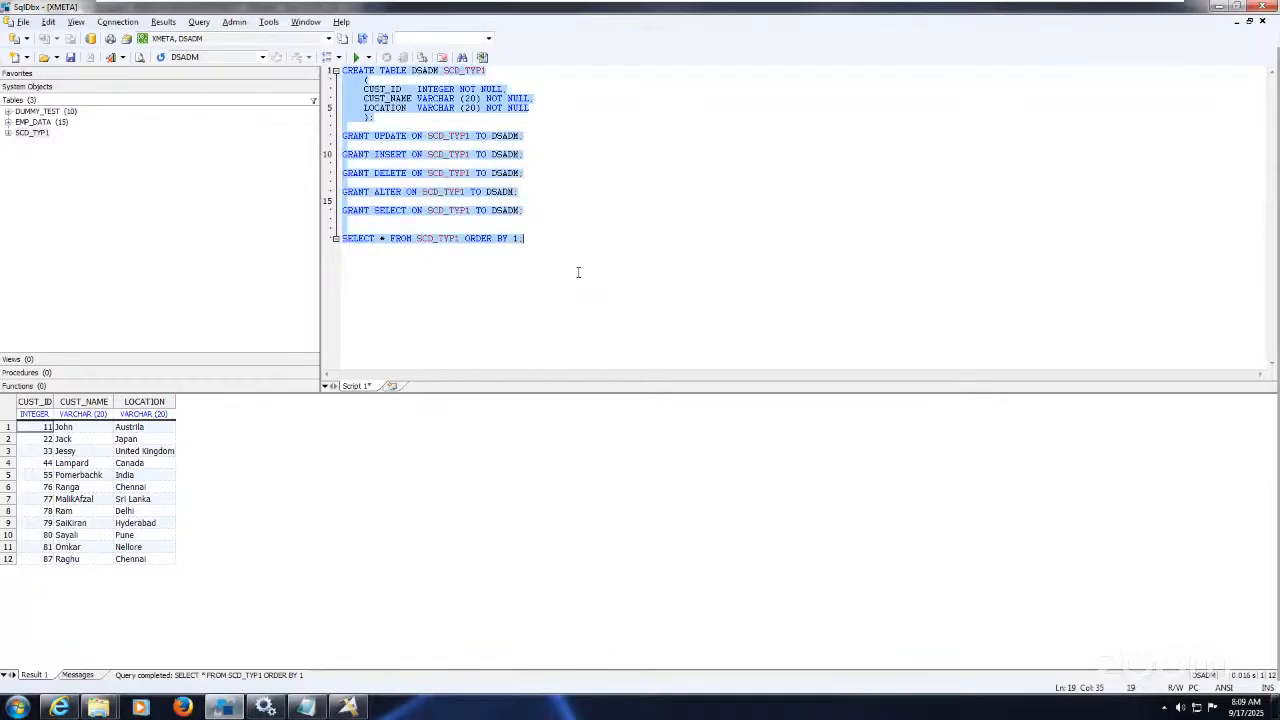
{"action": "key", "text": "Delete"}
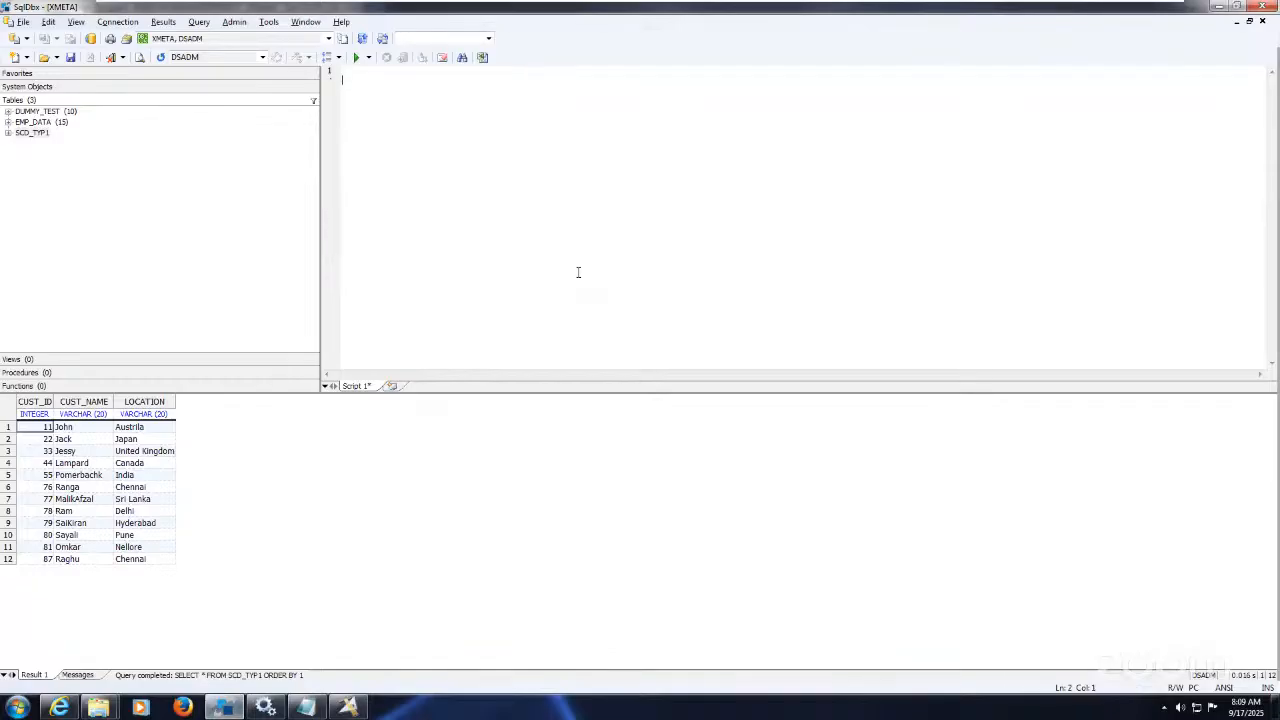
{"action": "type", "text": "CREATE TABLE DSADM CUST_DIM_TYP2     (     CUST_ID   INTEGER,     CUST_NAME VARCHAR (20),     LOCATION  VARCHAR (20),     STRT_DATE DATE,     END_DATE  DATE,     REC_IND   INTEGER     );  GRANT UPDATE ON CUST_DIM_TYP2 TO DSADM;  GRANT INSERT ON CUST_DIM_TYP2 TO DSADM;  GRANT DELETE ON CUST_DIM_TYP2 TO DSADM;  GRANT ALTER ON CUST_DIM_TYP2 TO DSADM;  GRANT SELECT ON CUST_DIM_TYP2 TO DSADM;"}
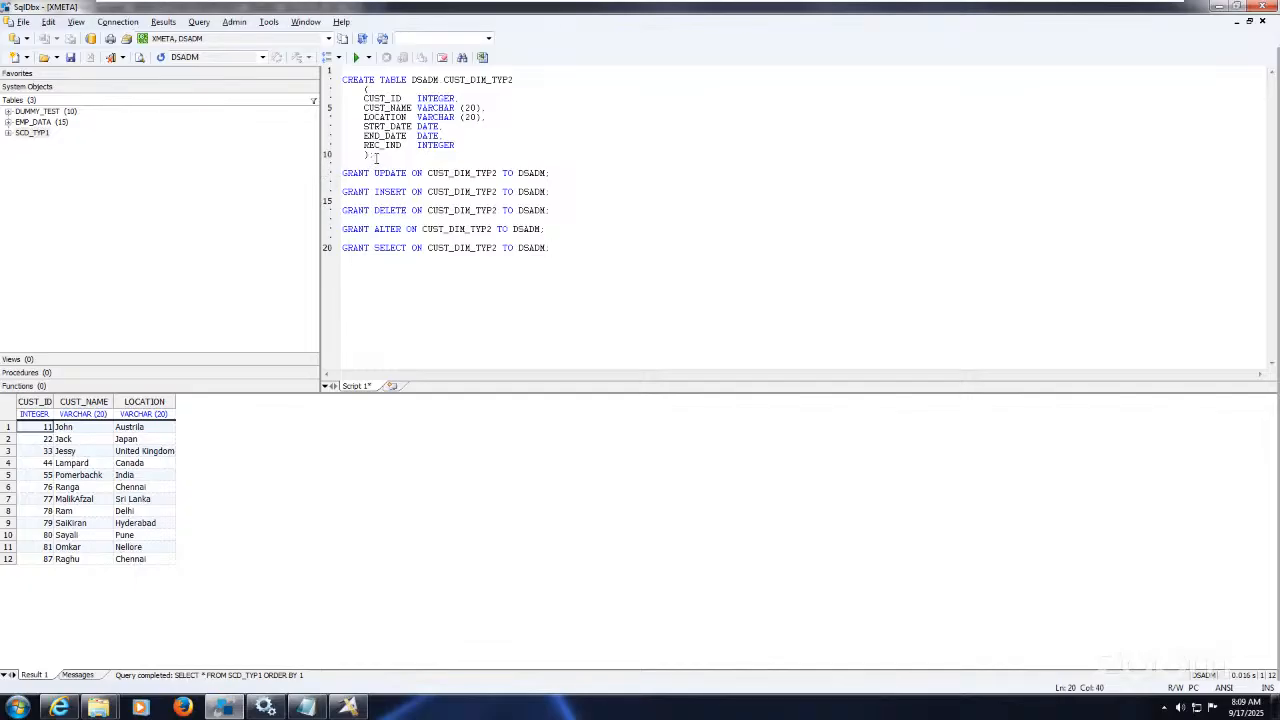
{"action": "left_click_drag", "start_coordinate": [376, 157], "coordinate": [322, 80]}
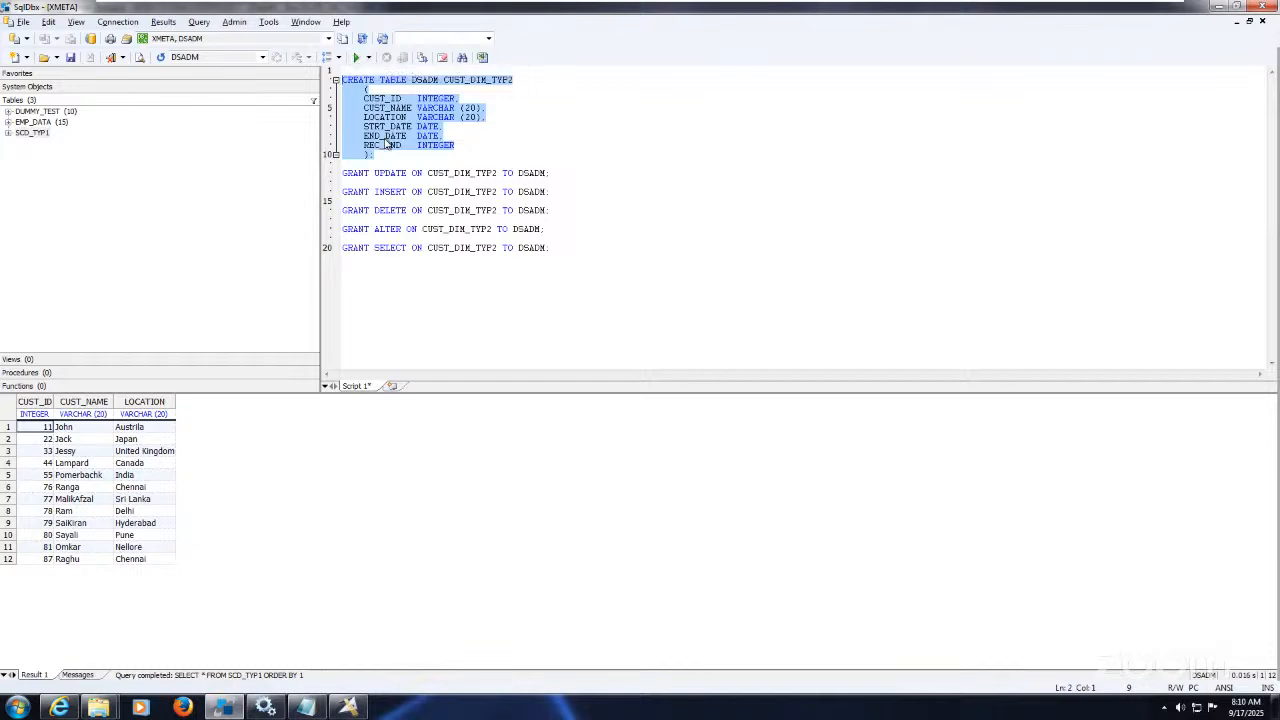
{"action": "left_click", "coordinate": [356, 59]}
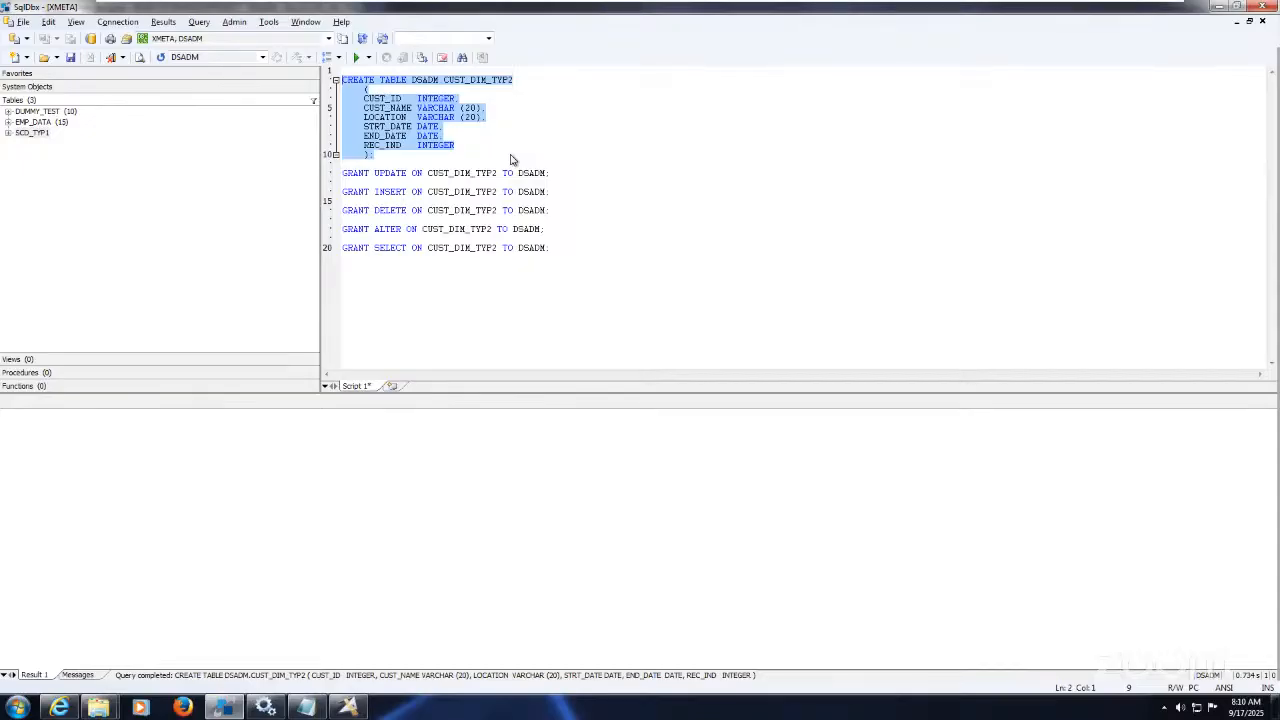
Step: Grant UPDATE, INSERT and DELETE on CUST_DIM_TYP2 to DSADM
{"action": "left_click", "coordinate": [562, 177]}
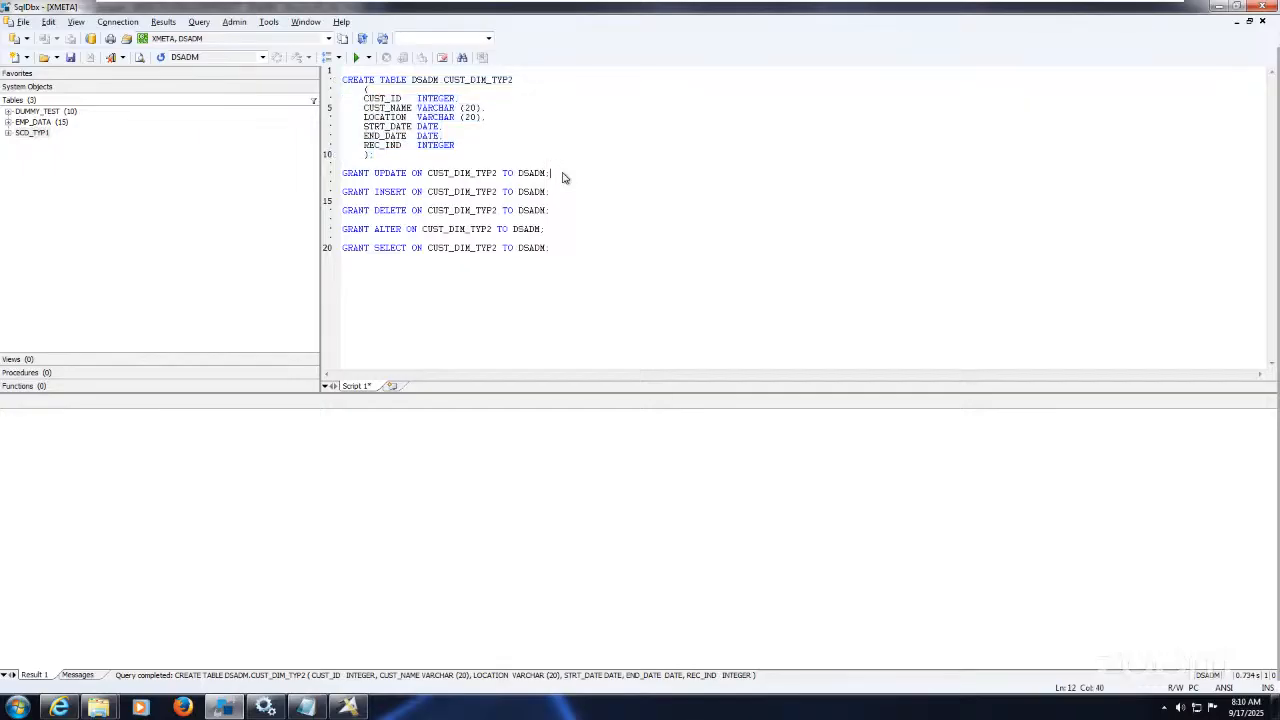
{"action": "key", "text": "shift+Home"}
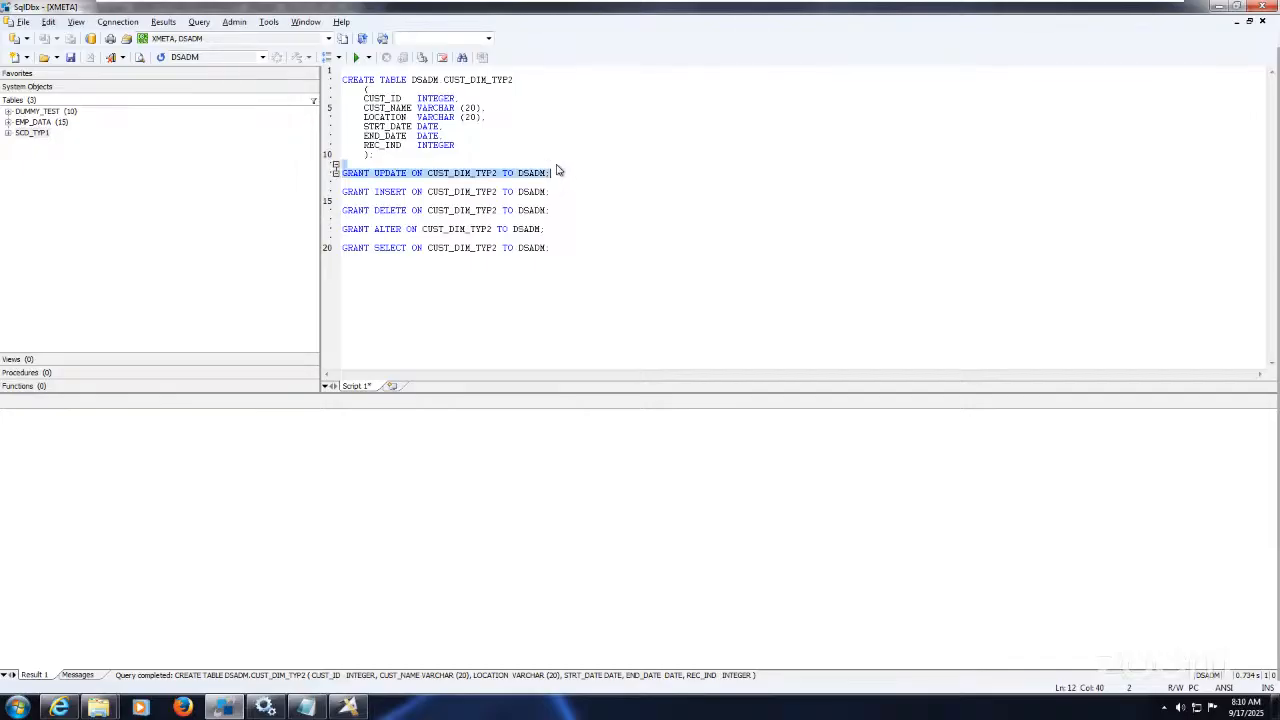
{"action": "left_click", "coordinate": [353, 57]}
{"action": "left_click", "coordinate": [558, 189]}
{"action": "key", "text": "shift+Home"}
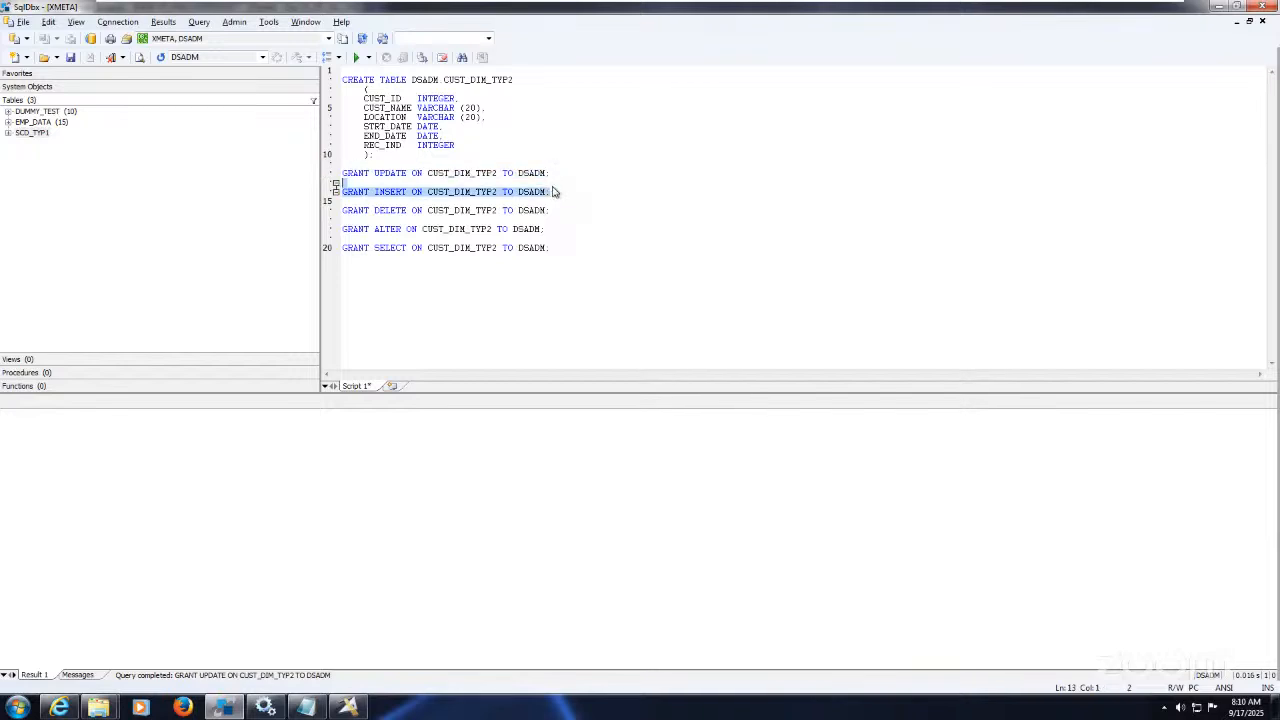
{"action": "left_click", "coordinate": [355, 58]}
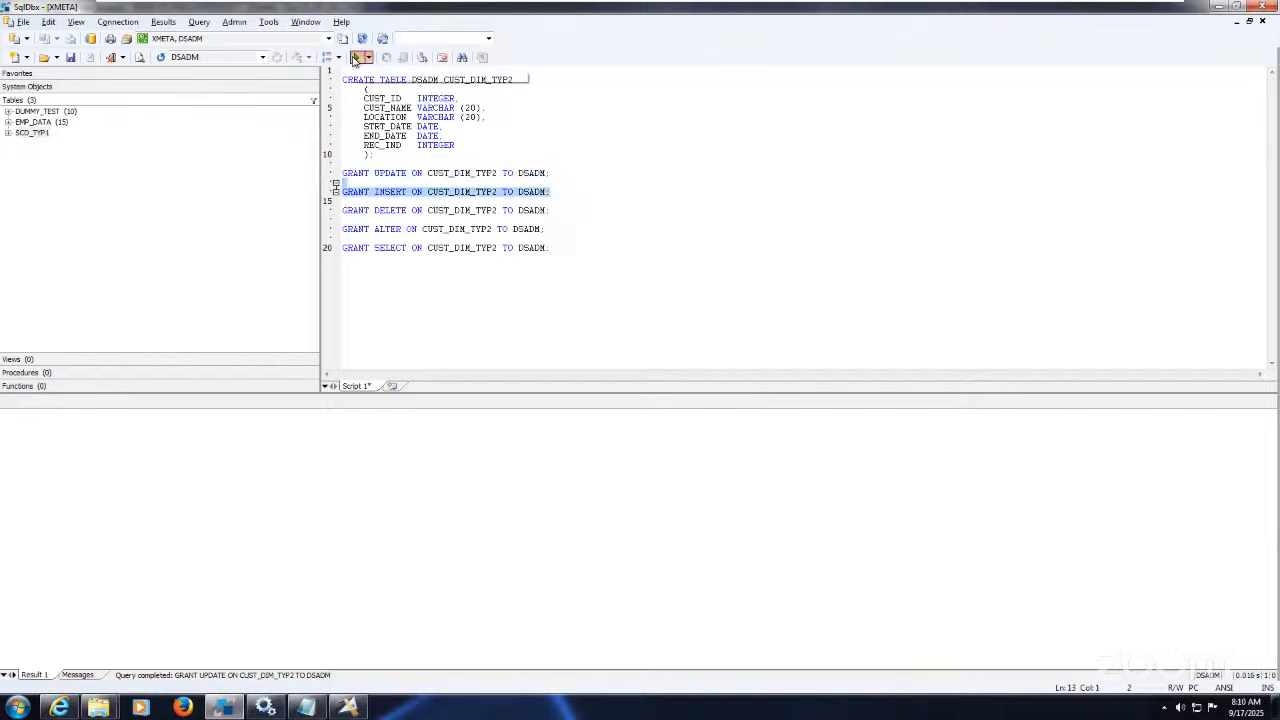
{"action": "left_click", "coordinate": [551, 210]}
{"action": "key", "text": "shift+Home"}
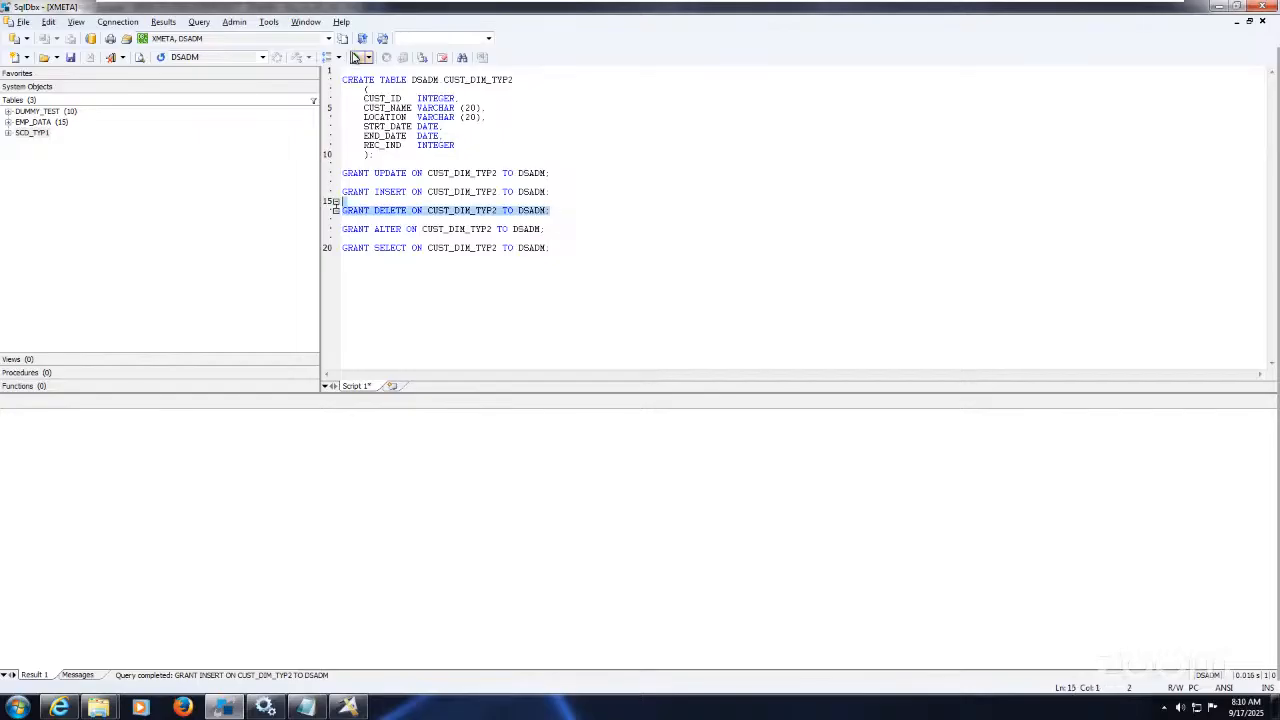
{"action": "left_click", "coordinate": [355, 58]}
Step: Grant ALTER and SELECT on CUST_DIM_TYP2 to DSADM
{"action": "left_click", "coordinate": [551, 228]}
{"action": "key", "text": "shift+Home"}
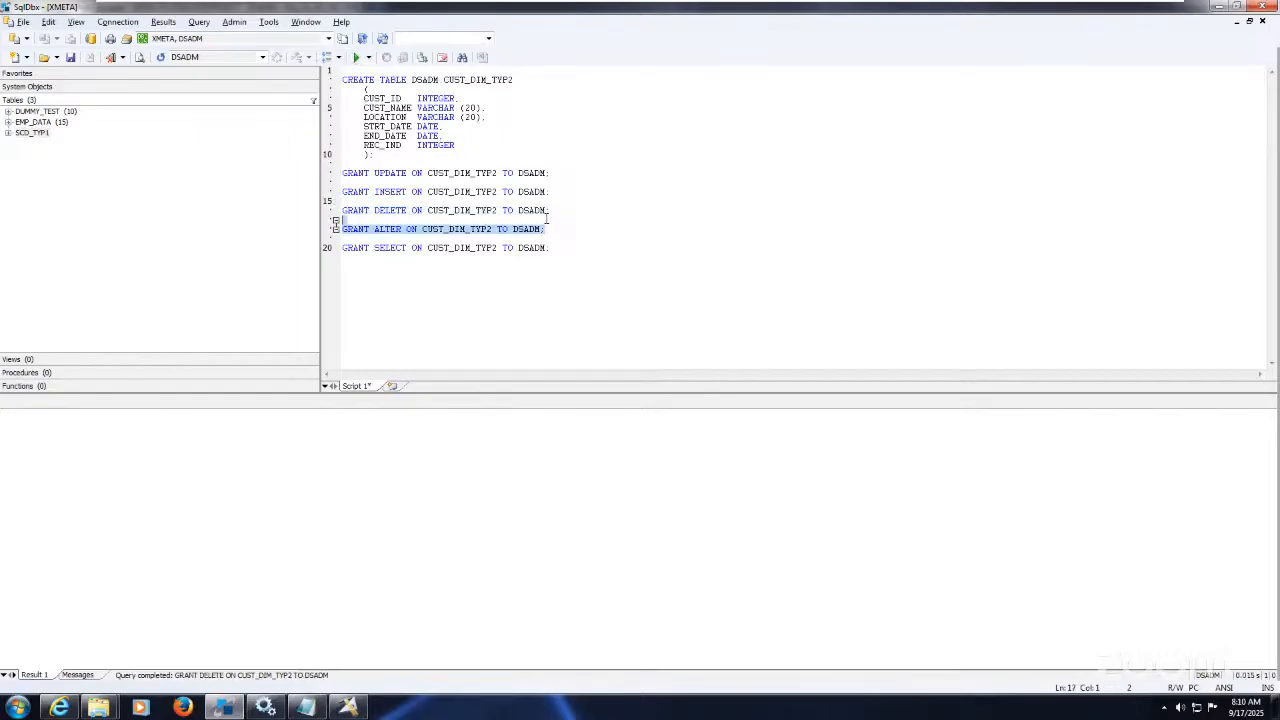
{"action": "left_click", "coordinate": [357, 58]}
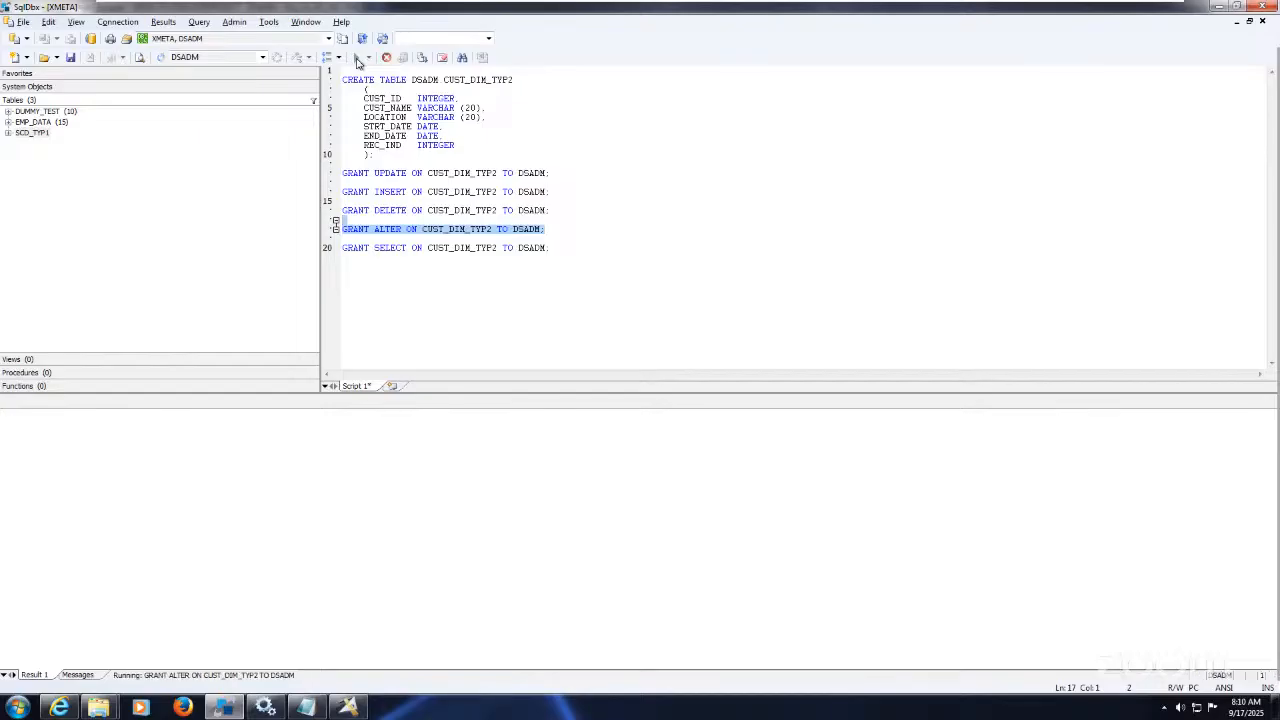
{"action": "left_click", "coordinate": [570, 248]}
{"action": "key", "text": "shift+Home"}
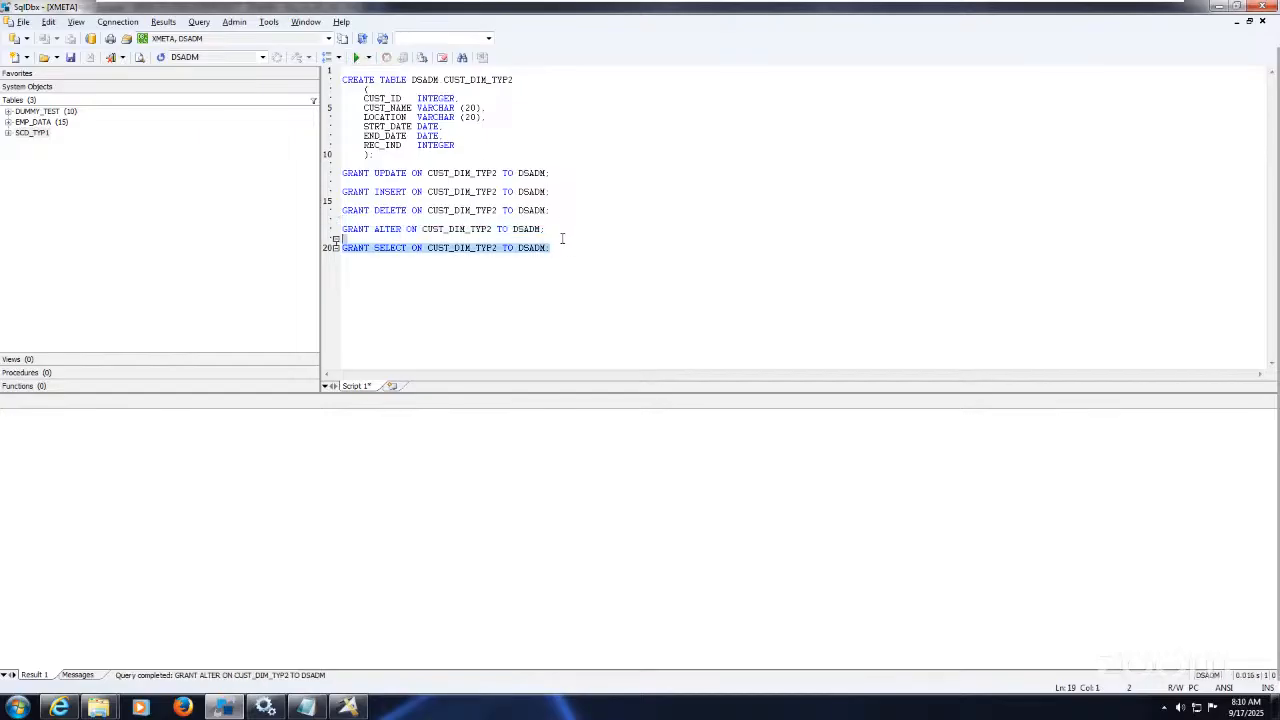
{"action": "left_click", "coordinate": [357, 58]}
{"action": "left_click", "coordinate": [462, 294]}
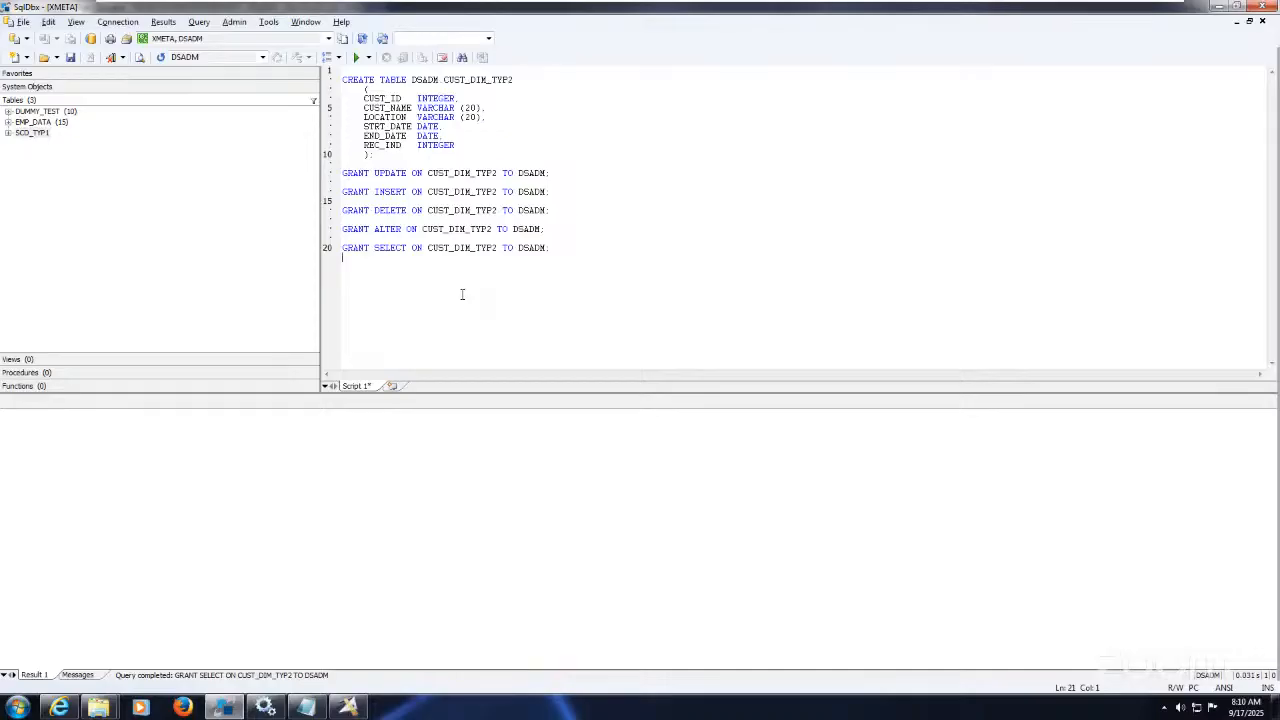
Step: Reconnect, then run SELECT * FROM CUST_DIM_TYP2 ORDER BY 1, returning six empty columns
{"action": "key", "text": "ctrl+a"}
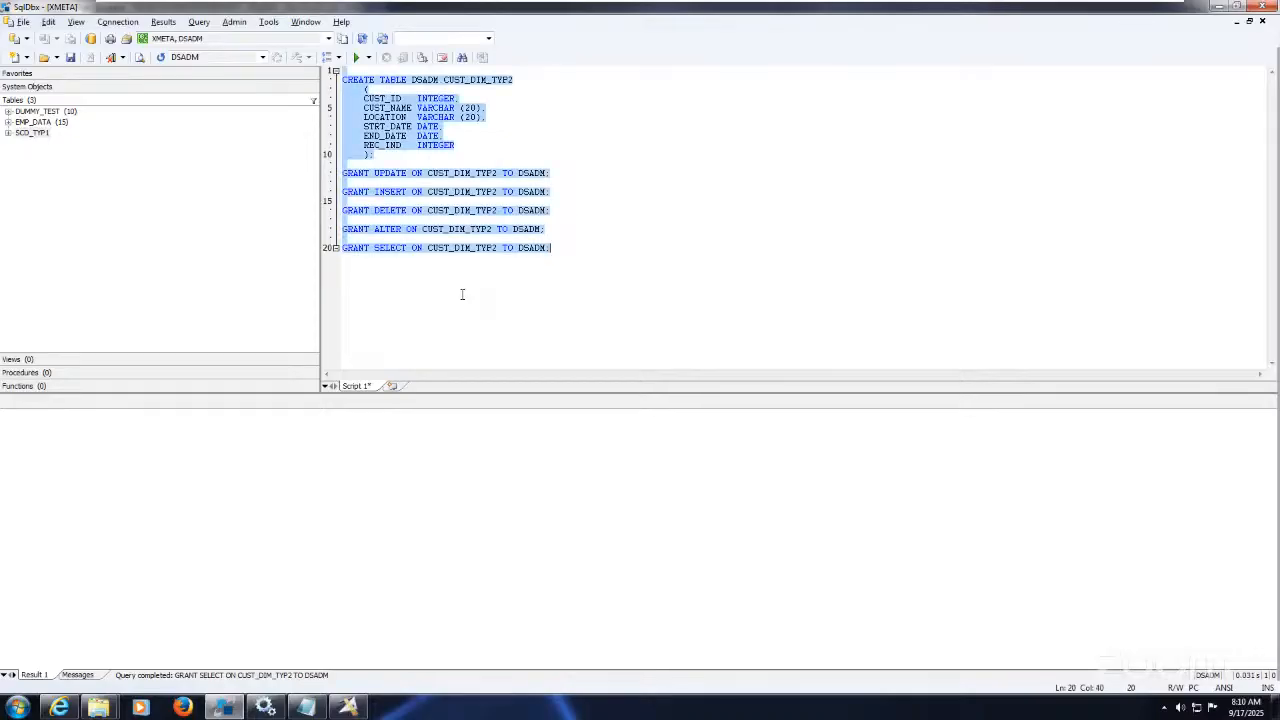
{"action": "left_click", "coordinate": [462, 294]}
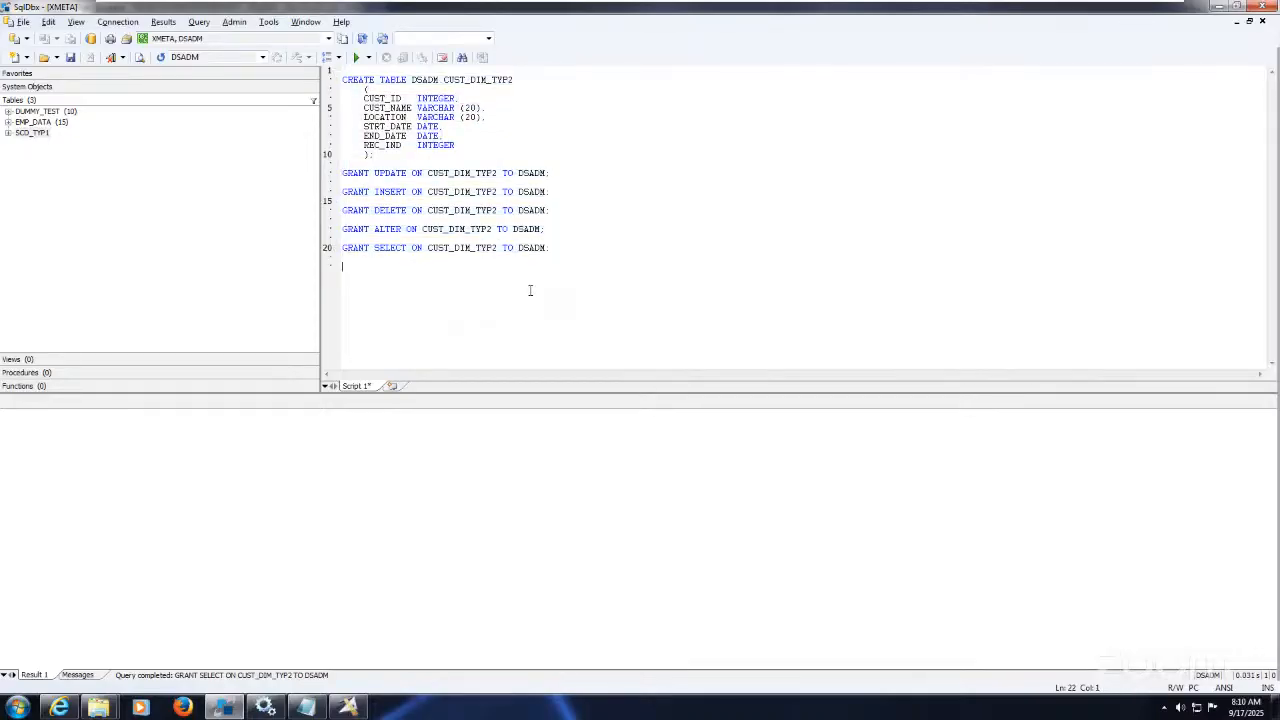
{"action": "type", "text": "SELECT "}
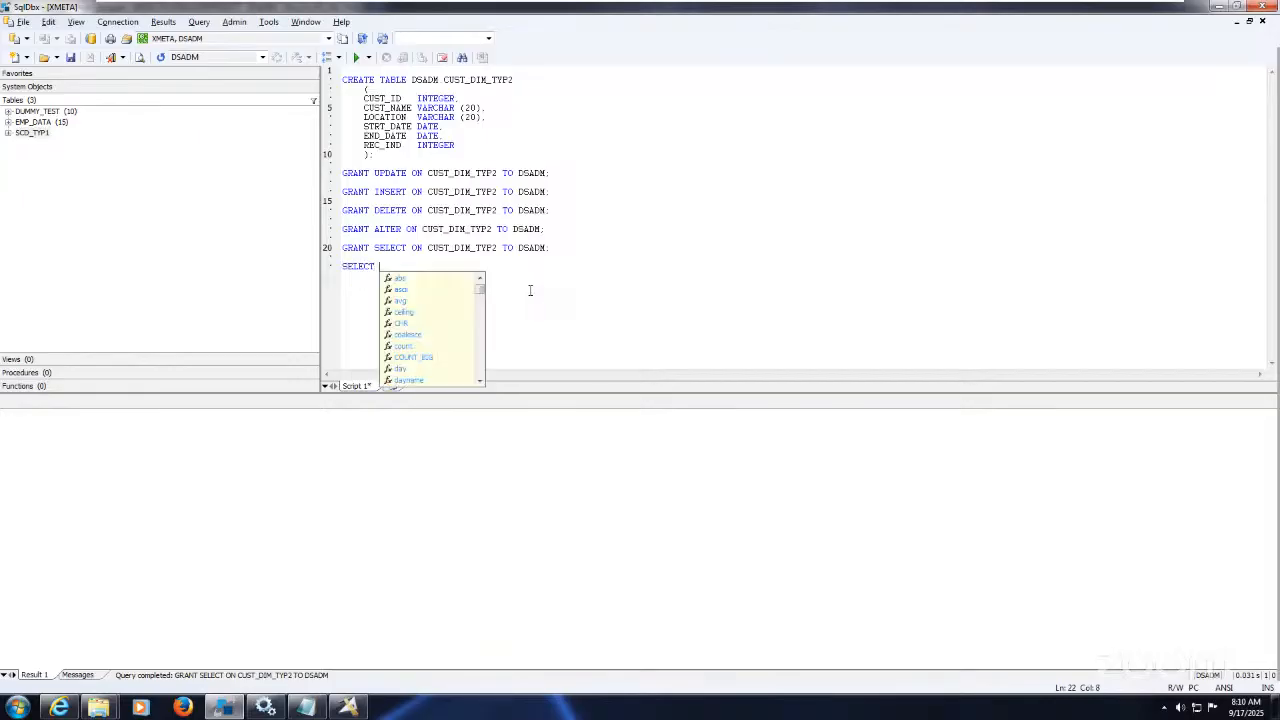
{"action": "type", "text": "* FROM S"}
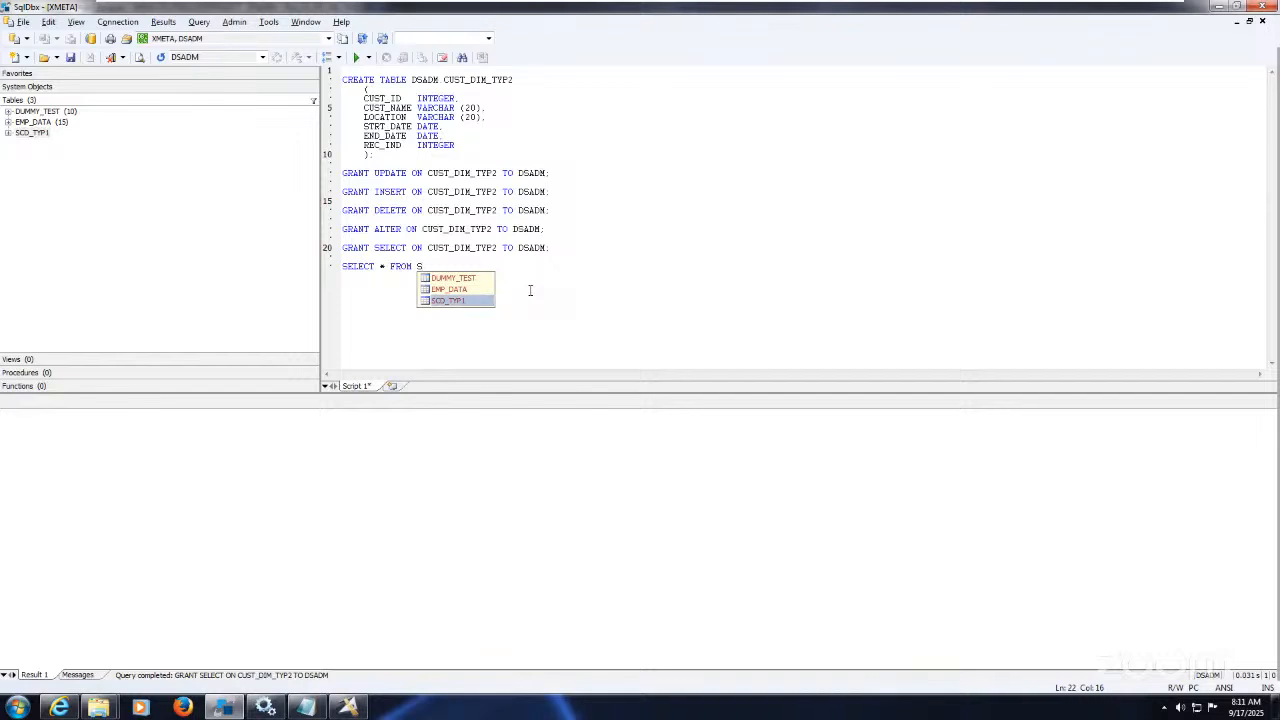
{"action": "left_click", "coordinate": [117, 21]}
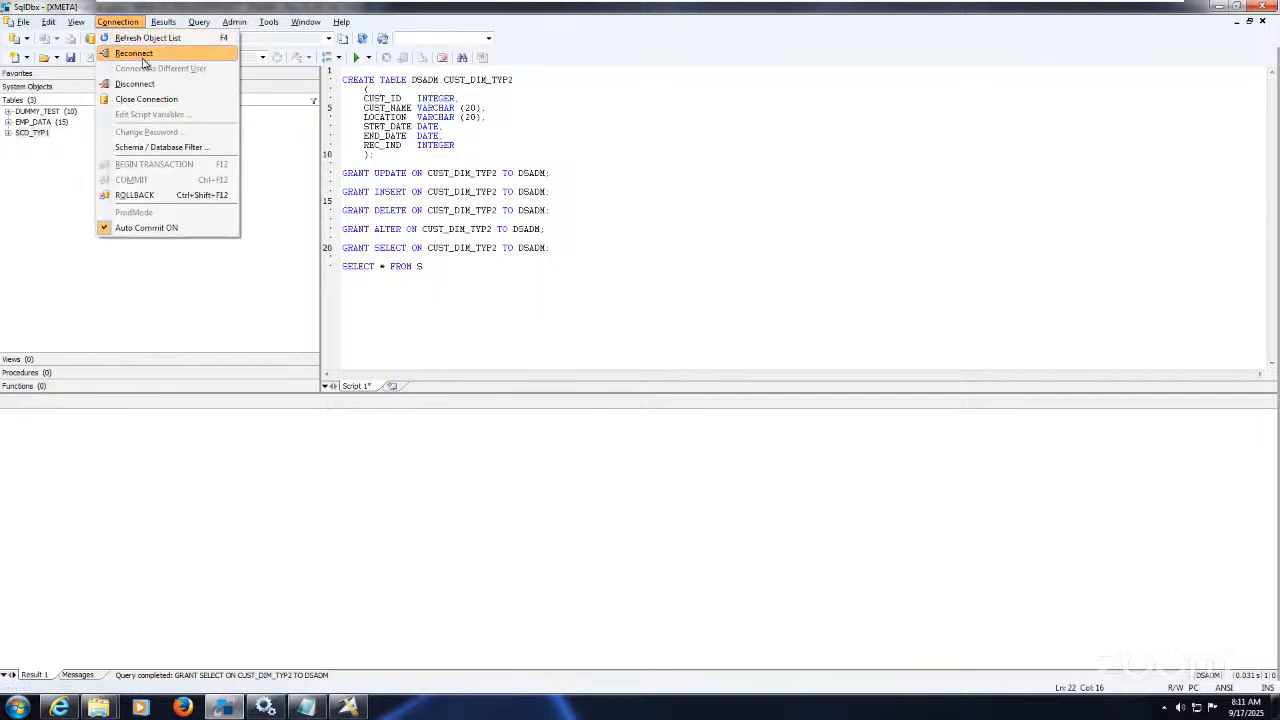
{"action": "left_click", "coordinate": [141, 59]}
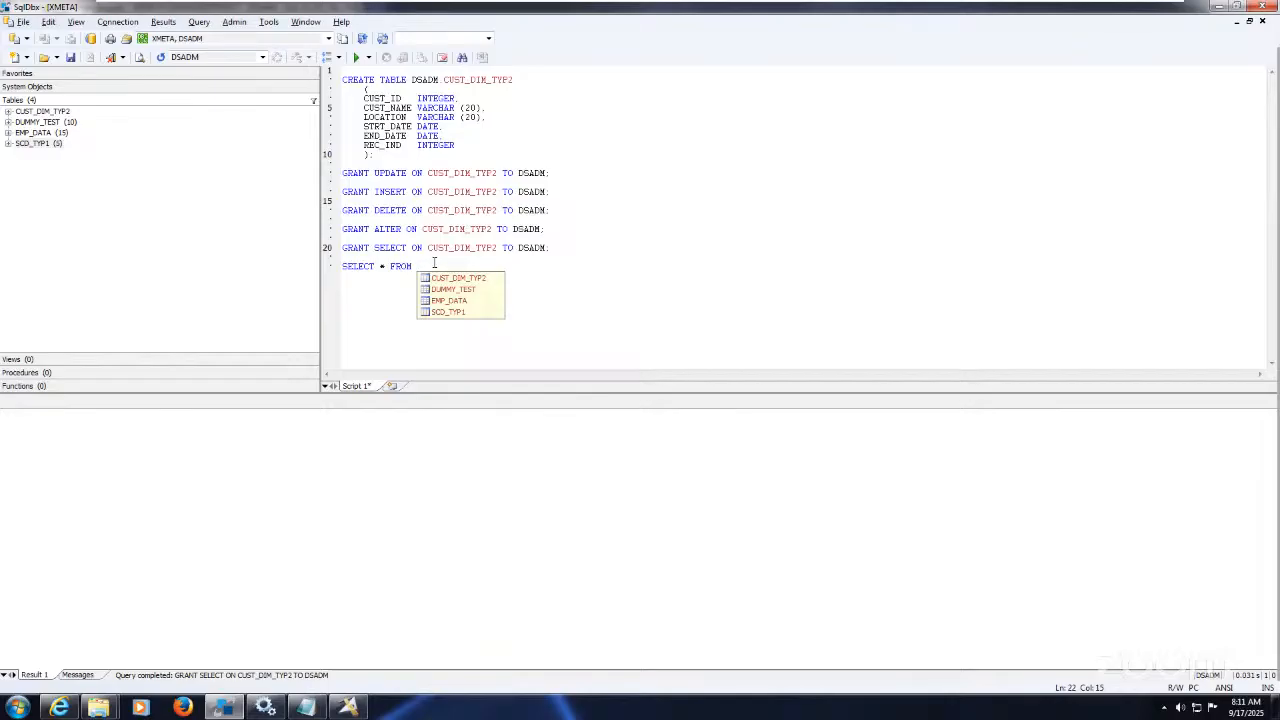
{"action": "key", "text": "Down"}
{"action": "key", "text": "Return"}
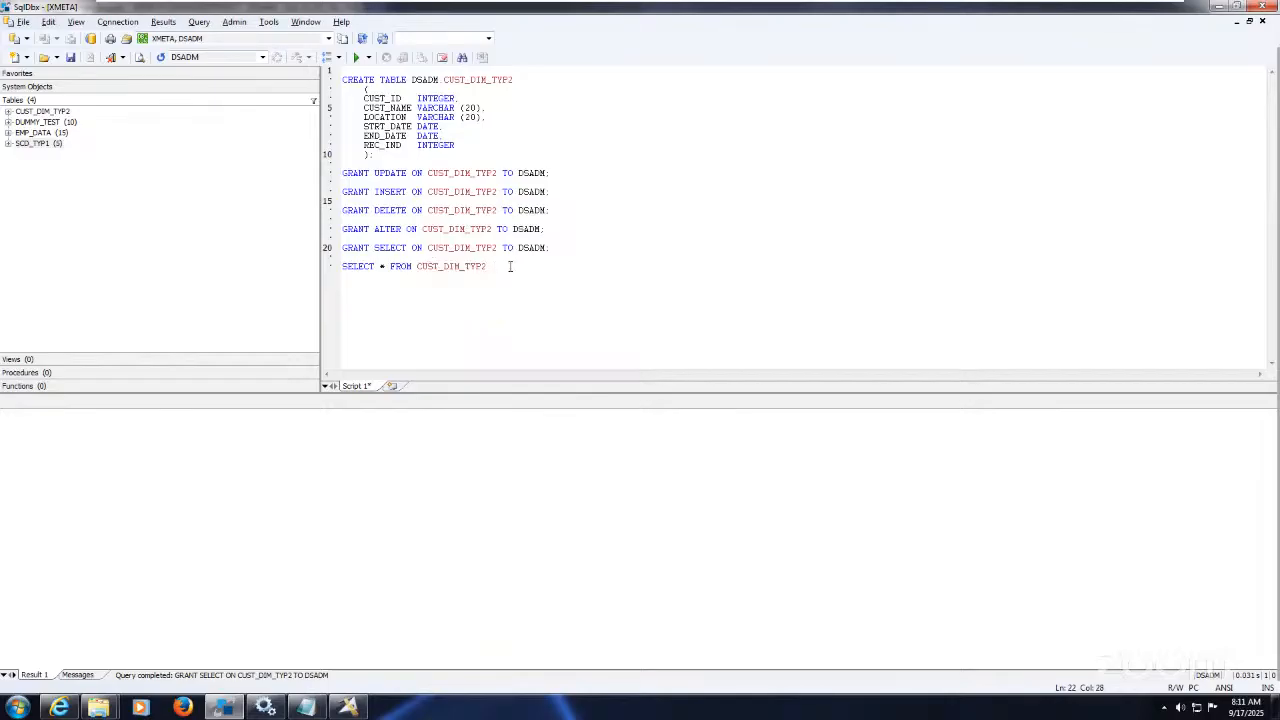
{"action": "type", "text": "ORDER BY 1"}
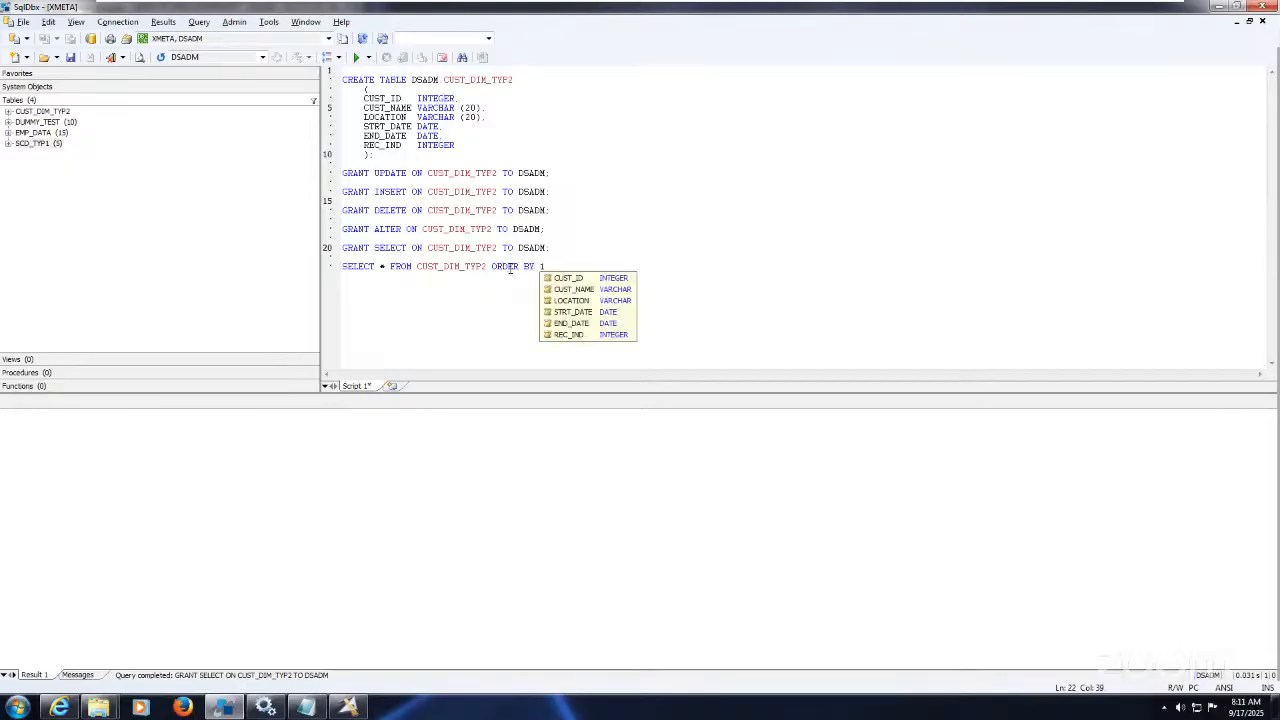
{"action": "type", "text": ";"}
{"action": "key", "text": "shift+Home"}
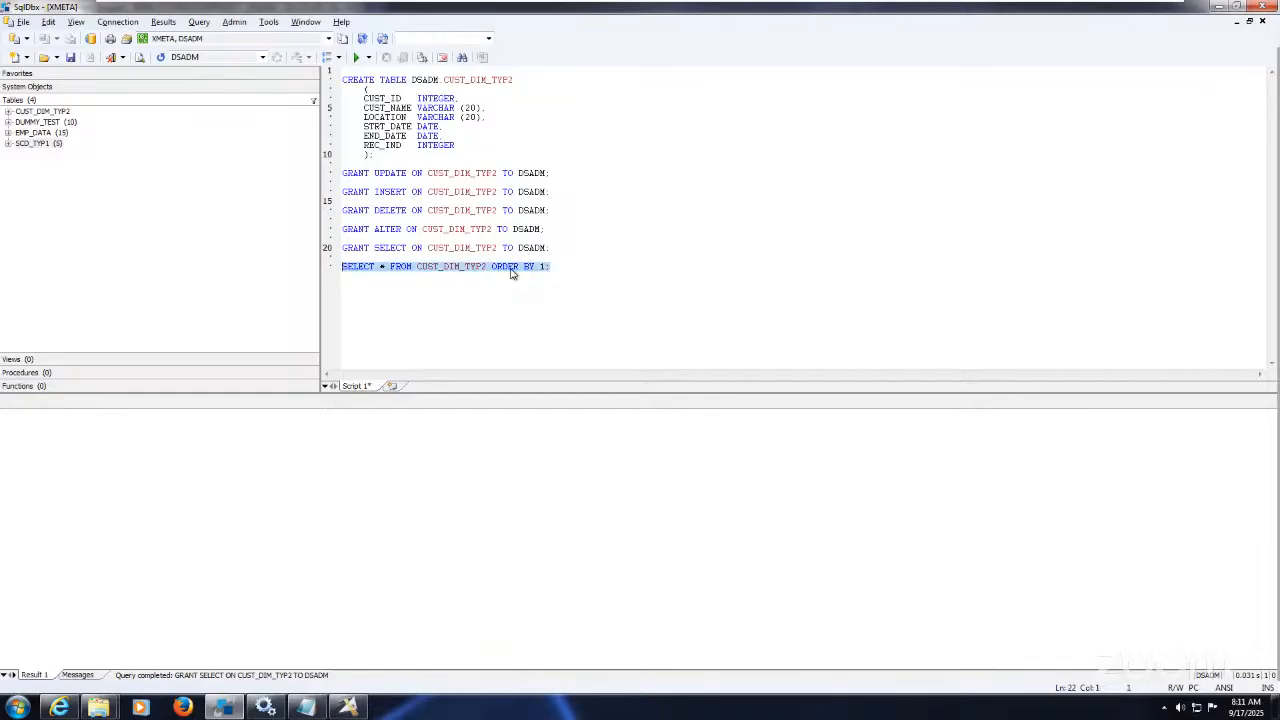
{"action": "left_click", "coordinate": [356, 57]}
{"action": "left_click", "coordinate": [366, 324]}
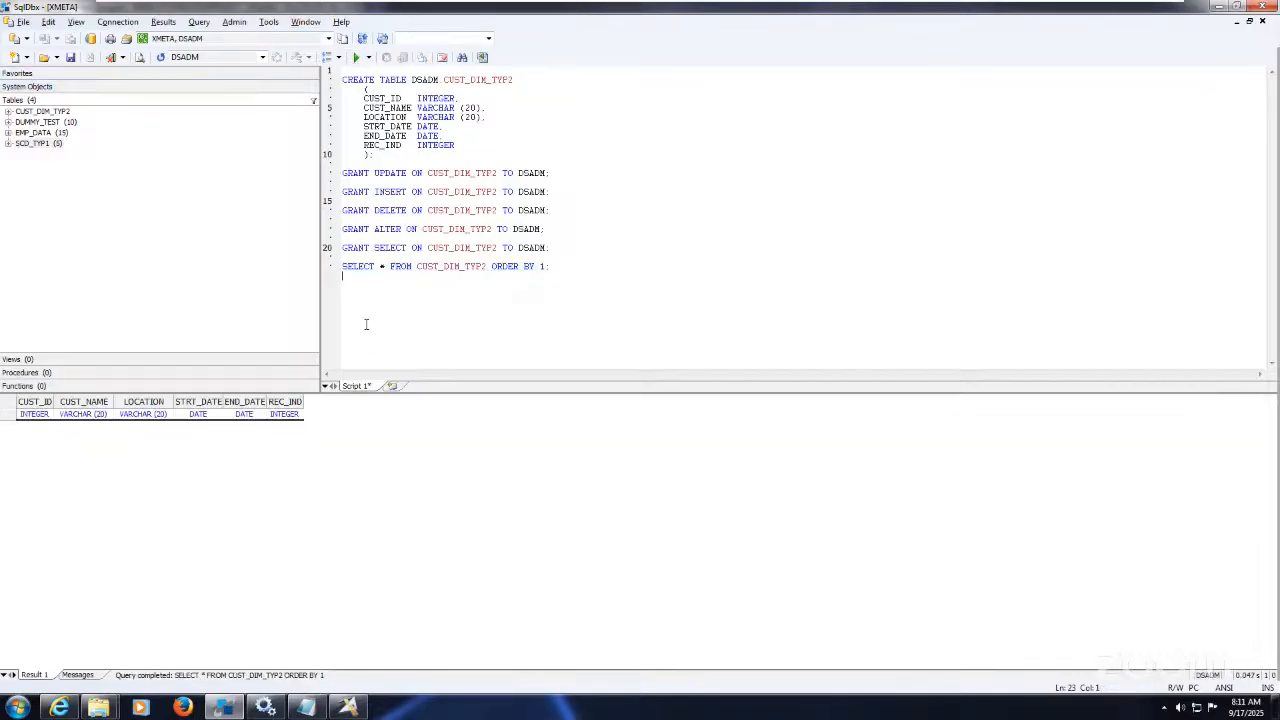
Step: Close the open jobs Exe_CA_OP_Job_TAB, Exe_CDC_OP_Job, Exe_SCDType_Ready and the previous job
{"action": "left_click", "coordinate": [350, 708]}
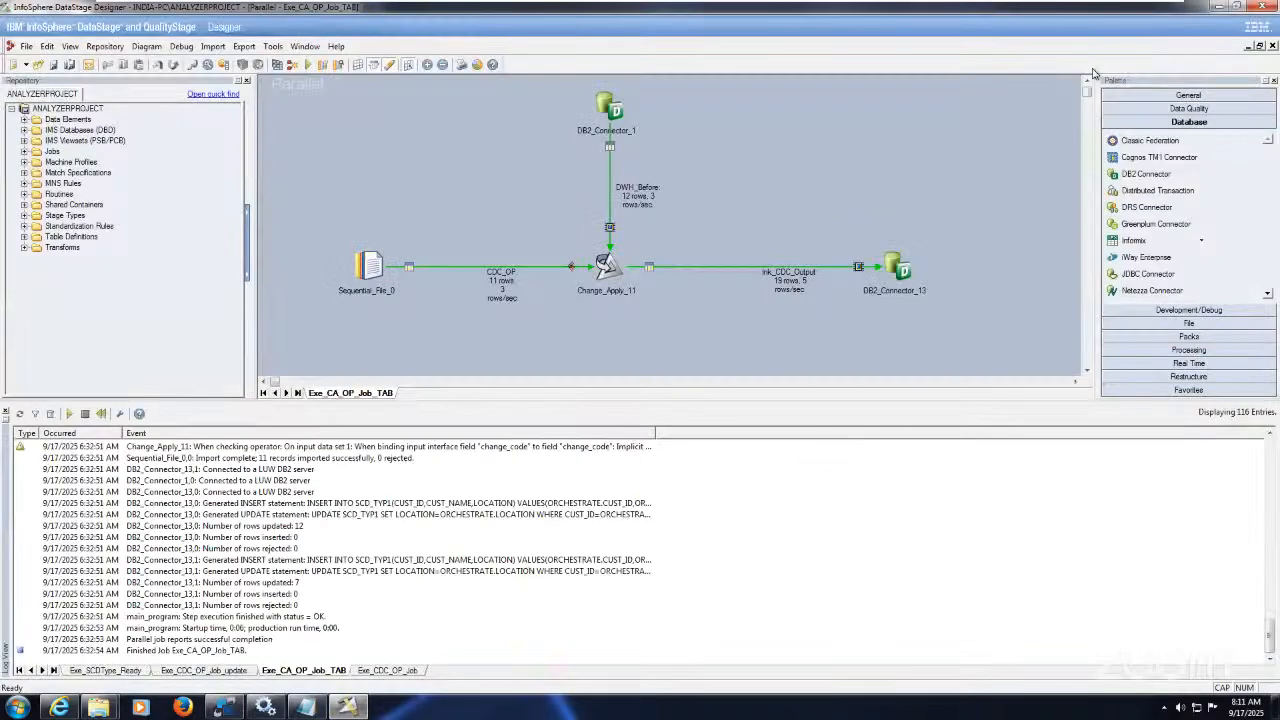
{"action": "left_click", "coordinate": [1272, 47]}
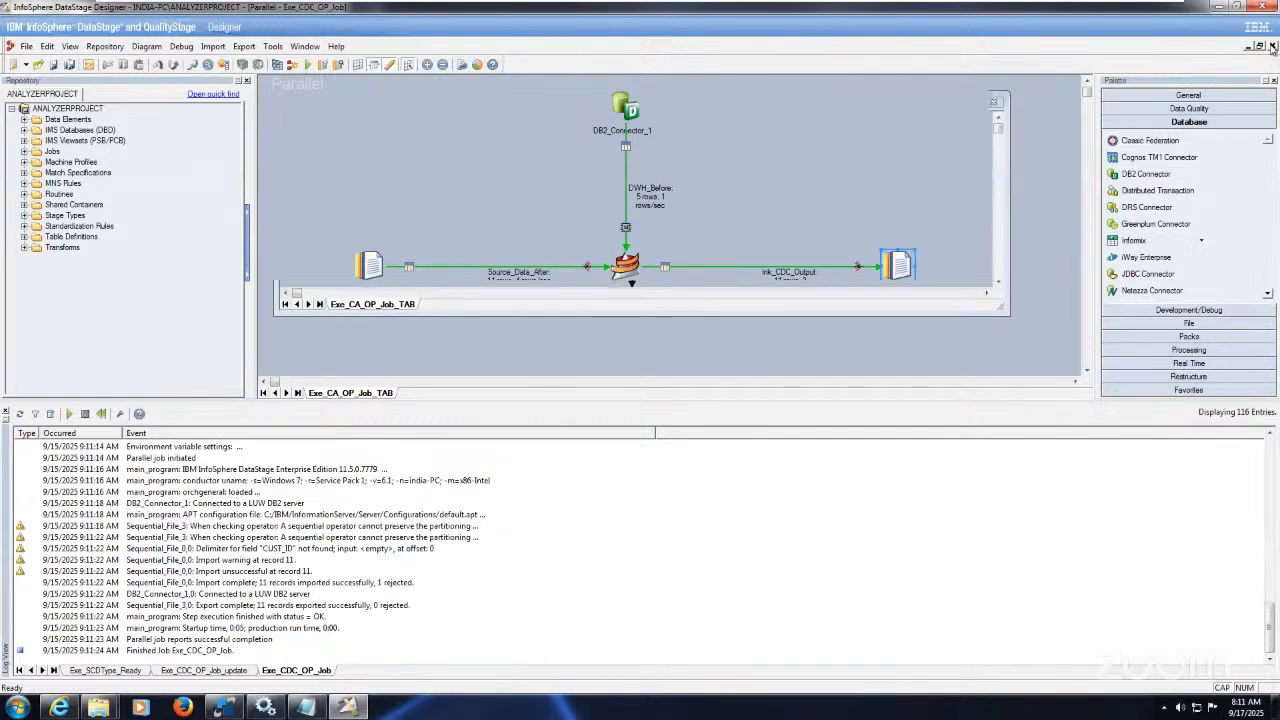
{"action": "left_click", "coordinate": [1272, 47]}
{"action": "left_click", "coordinate": [1272, 47]}
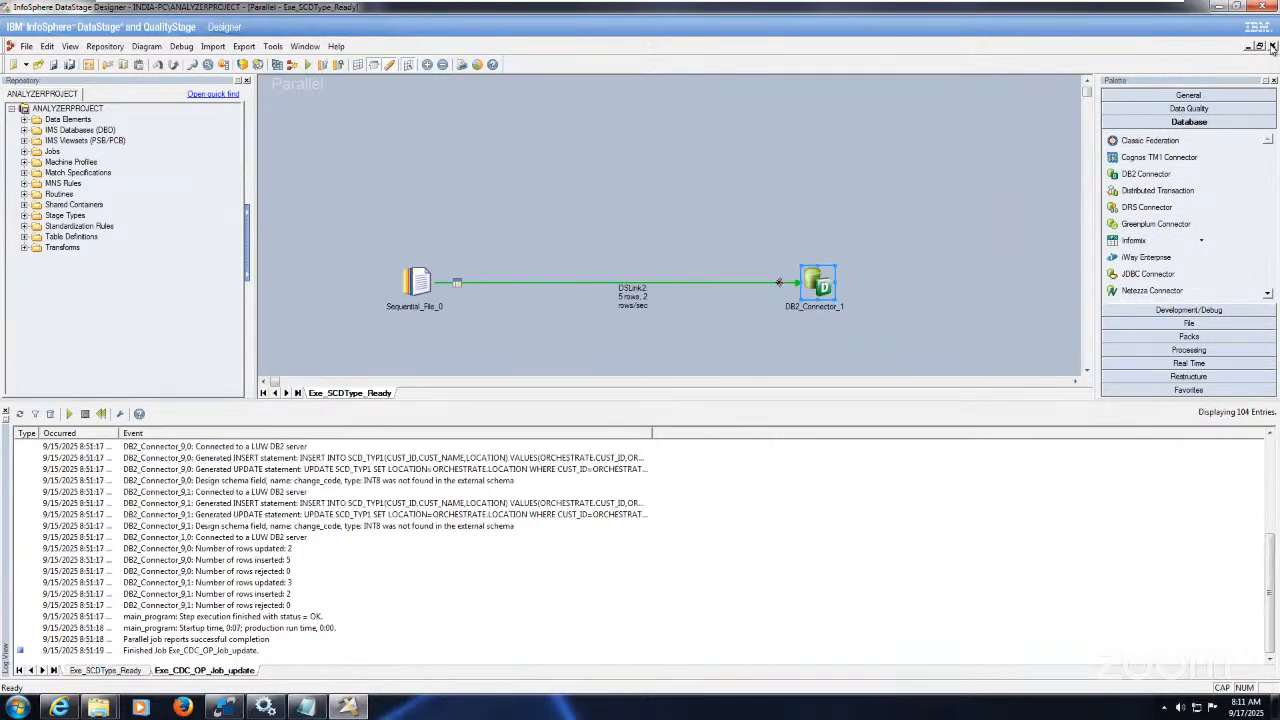
{"action": "left_click", "coordinate": [1272, 47]}
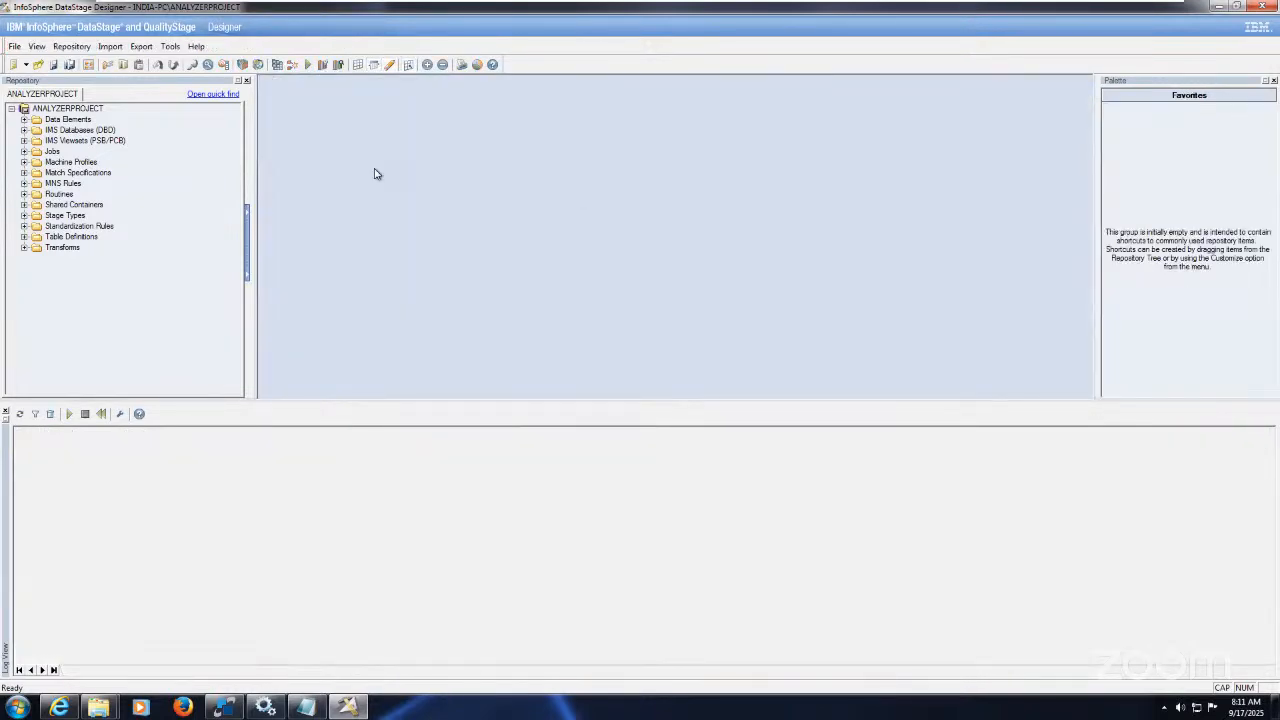
Step: Create a new parallel job, maximize its canvas, and minimize the virtual machine
{"action": "left_click", "coordinate": [13, 65]}
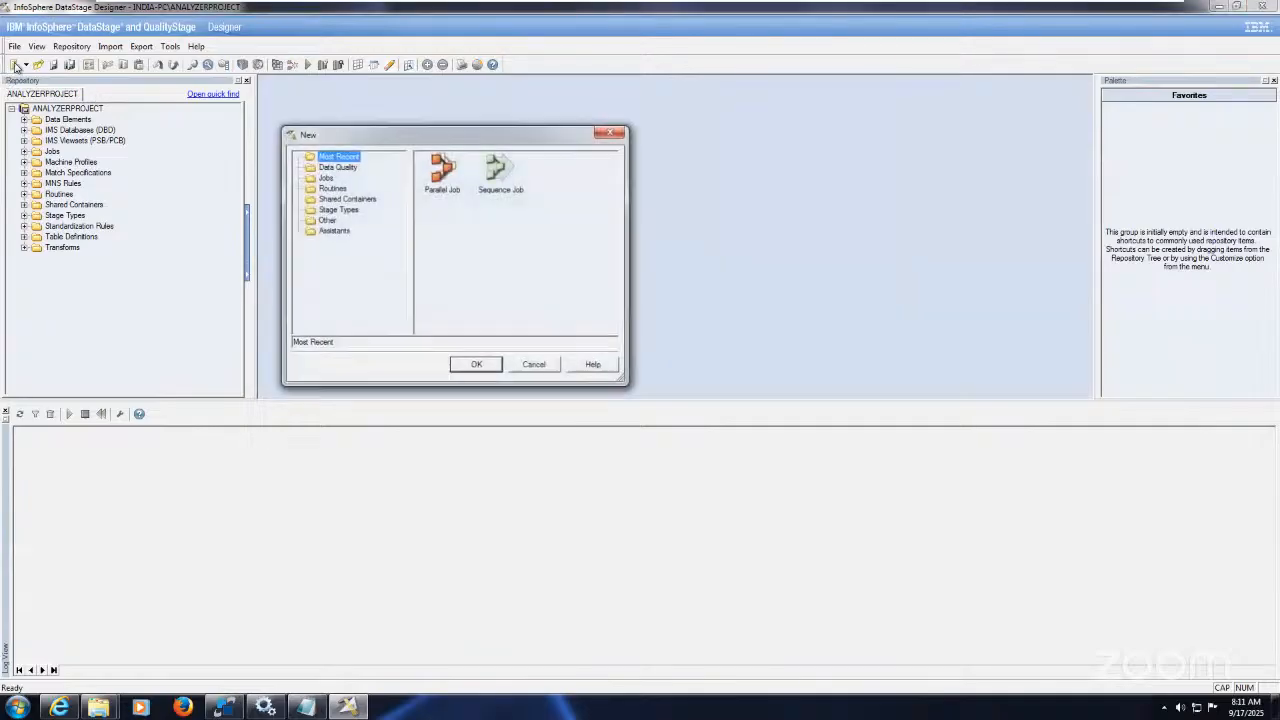
{"action": "left_click", "coordinate": [324, 178]}
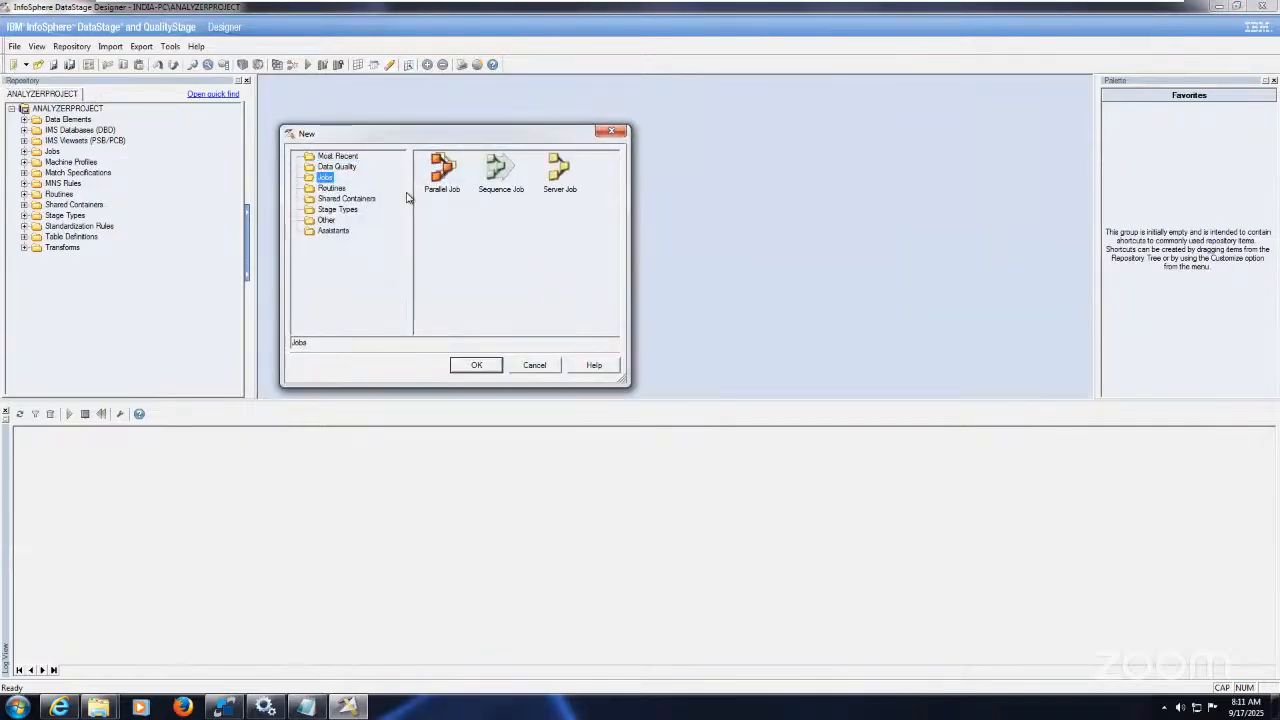
{"action": "left_click", "coordinate": [445, 184]}
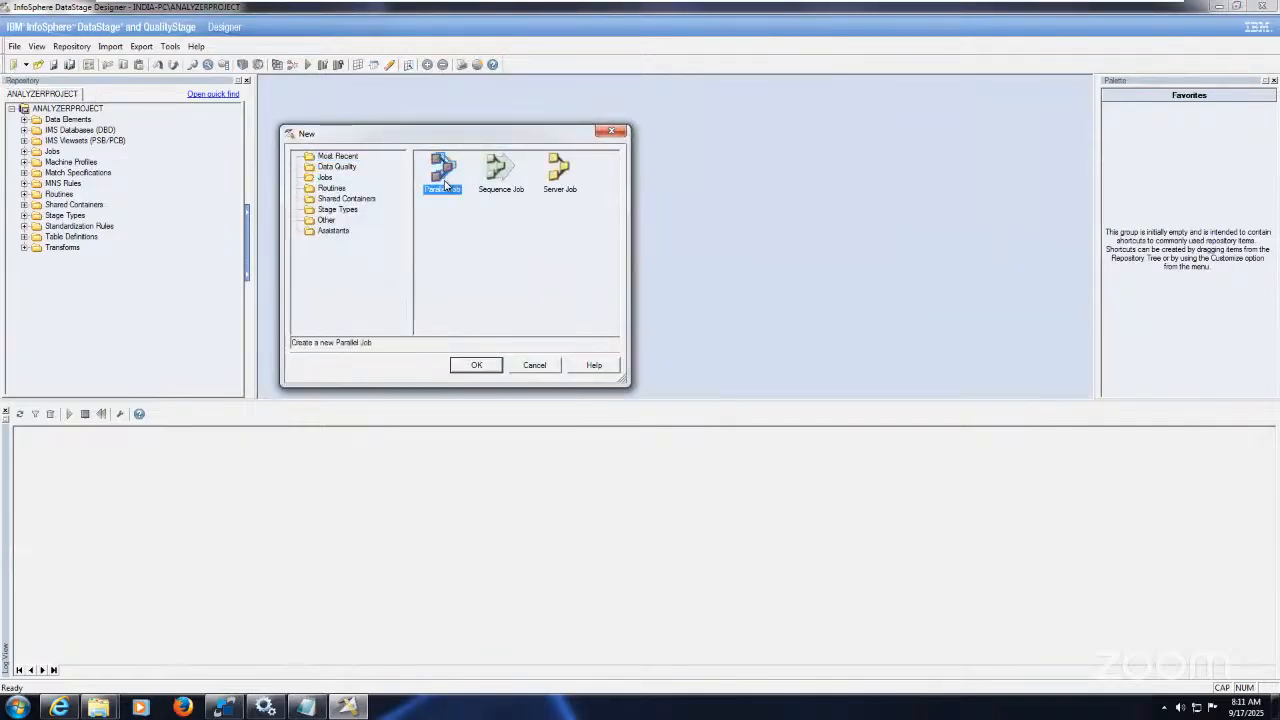
{"action": "left_click", "coordinate": [487, 366]}
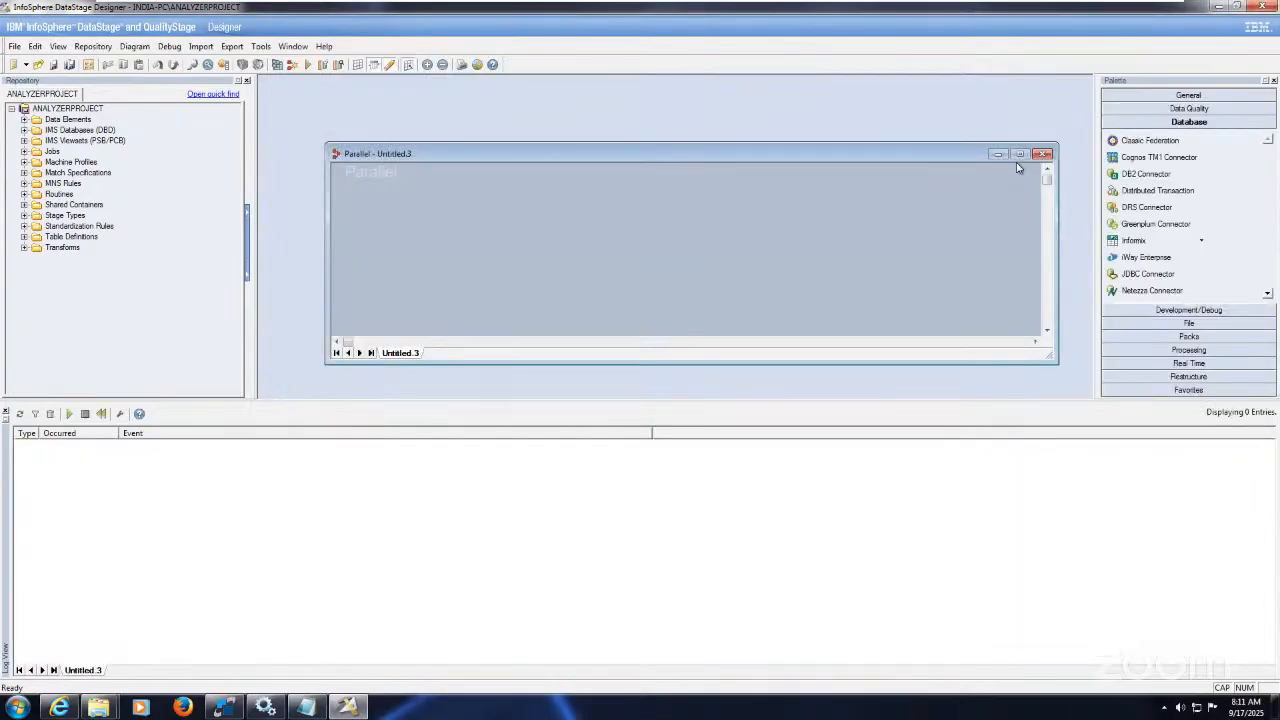
{"action": "left_click", "coordinate": [1021, 154]}
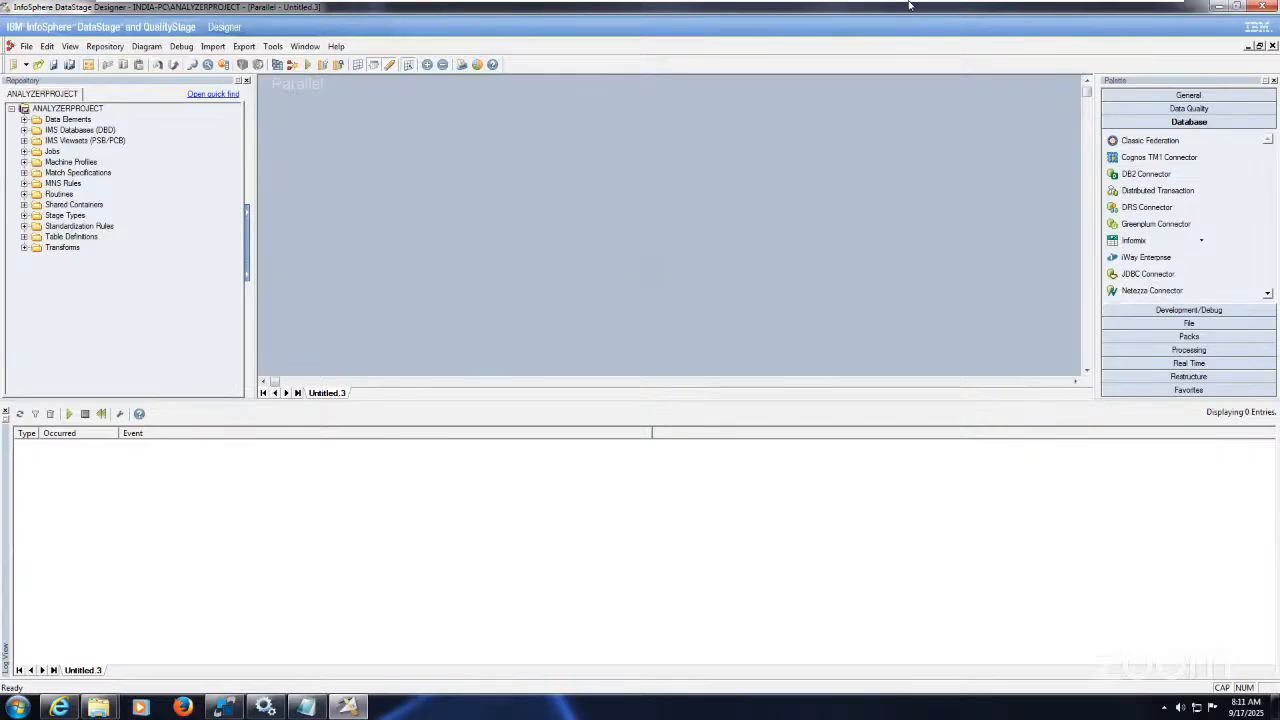
{"action": "mouse_move", "coordinate": [912, 4]}
{"action": "left_click", "coordinate": [1121, 14]}
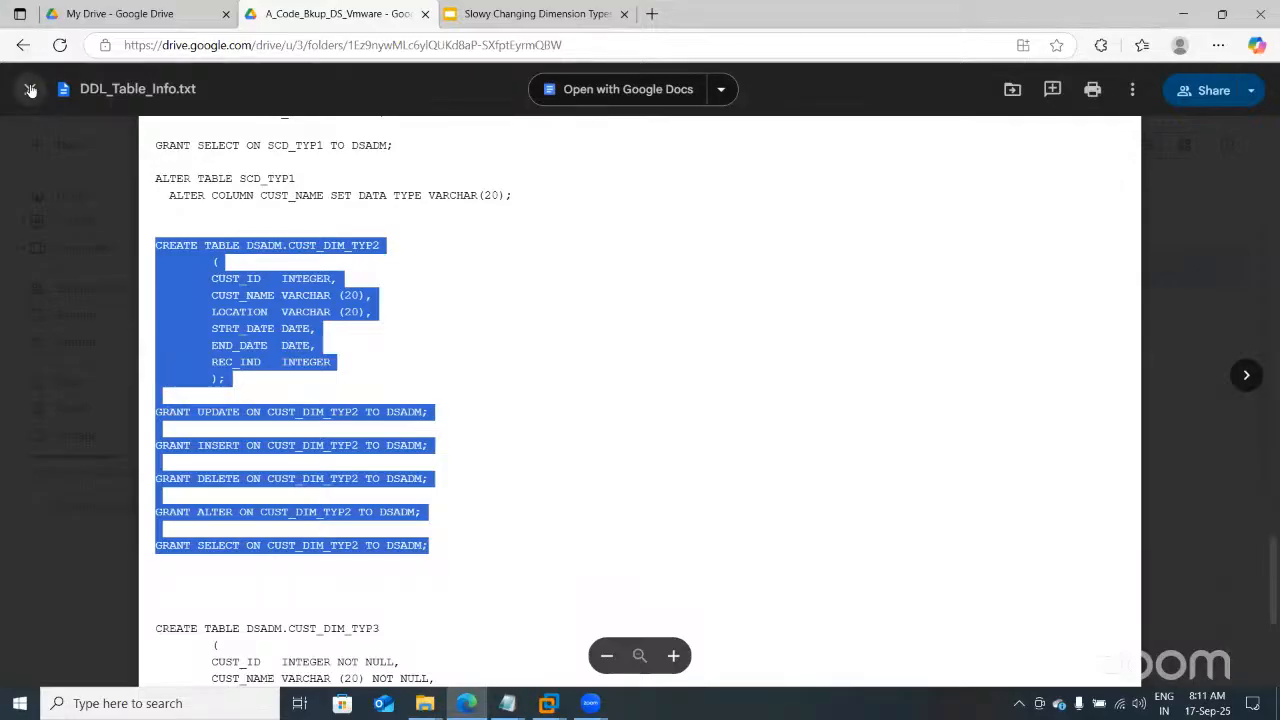
Step: Download Exe66_to_Exe69_SCD_Type2.dsx from Google Drive and save it to Downloads
{"action": "left_click", "coordinate": [31, 90]}
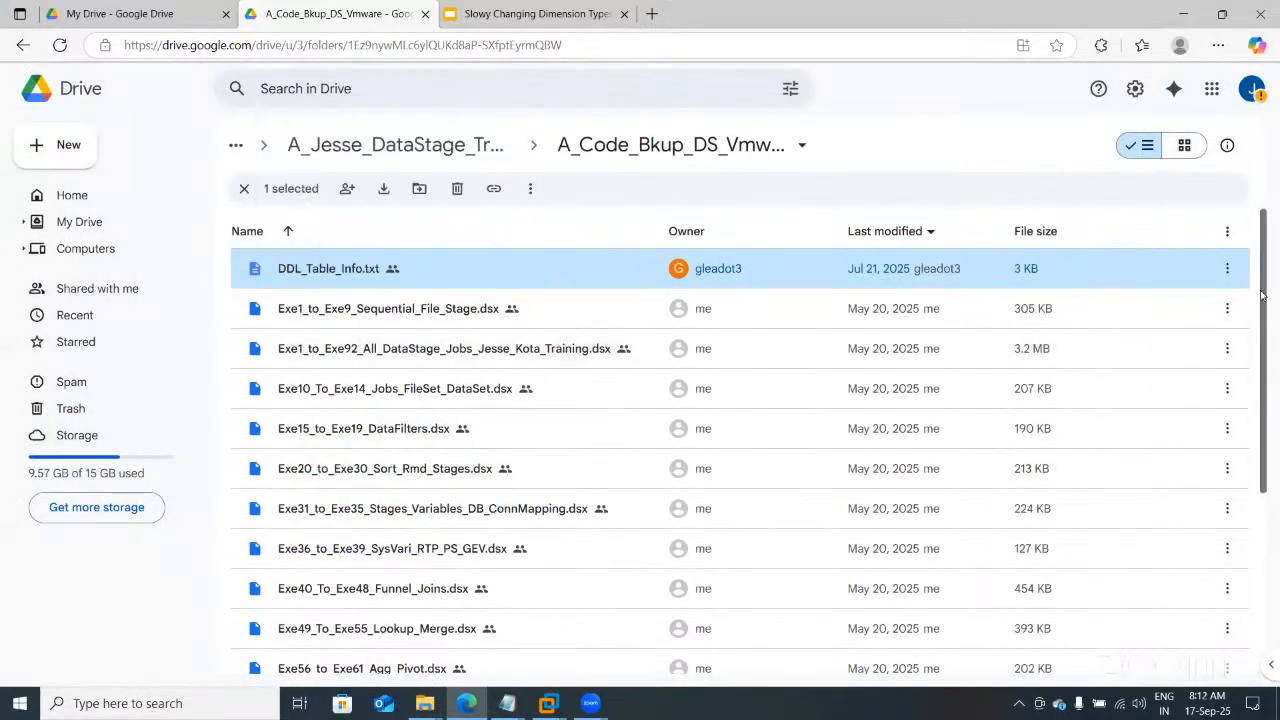
{"action": "left_click_drag", "start_coordinate": [1262, 293], "coordinate": [1273, 472]}
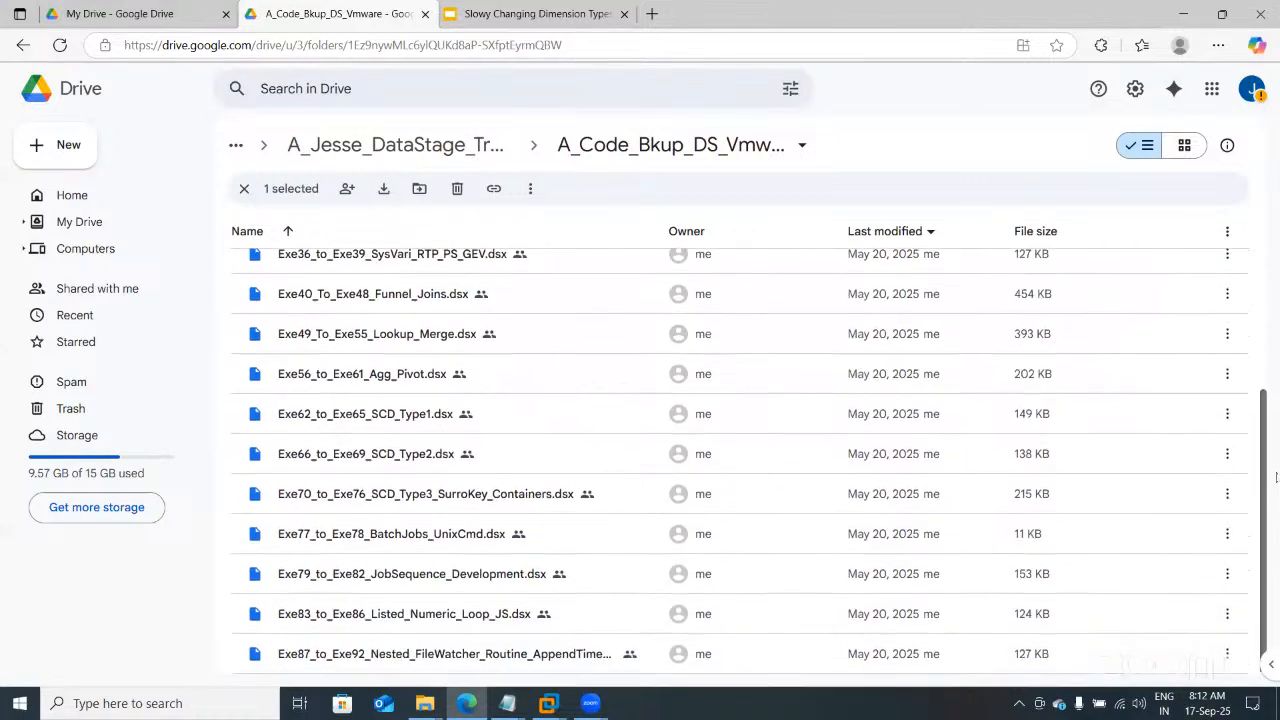
{"action": "left_click", "coordinate": [383, 455]}
{"action": "right_click", "coordinate": [381, 453]}
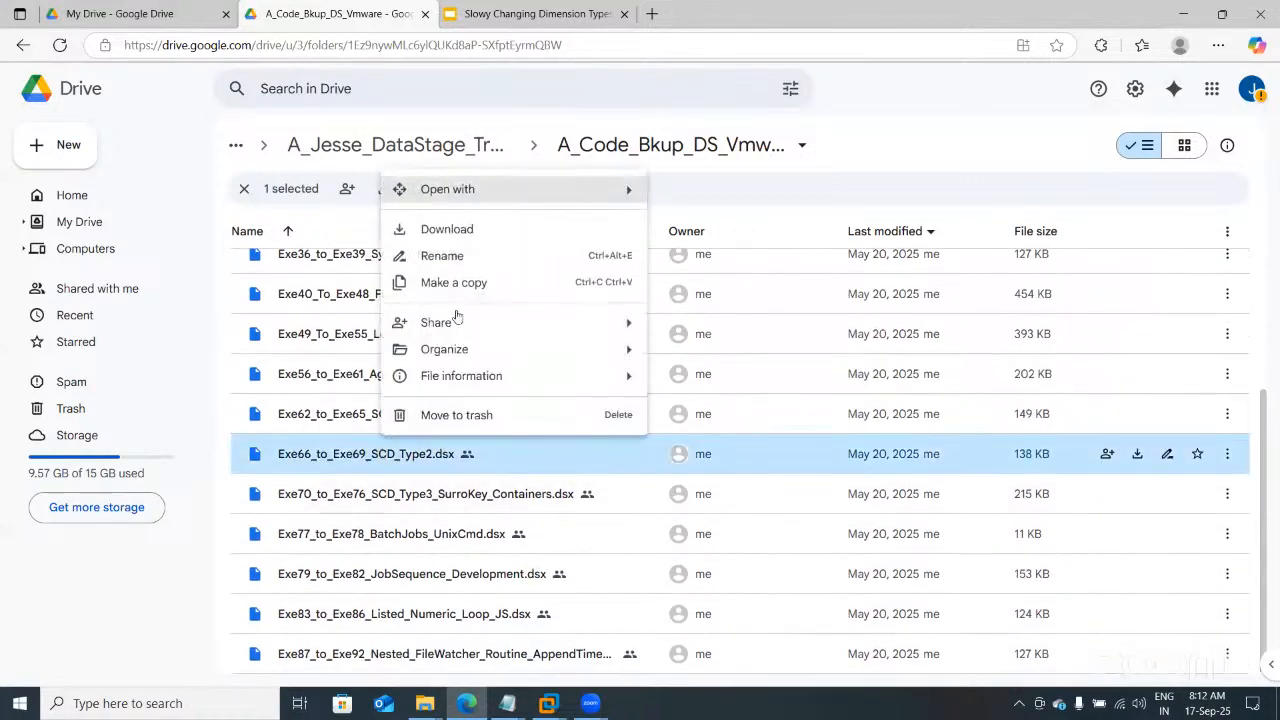
{"action": "left_click", "coordinate": [462, 232]}
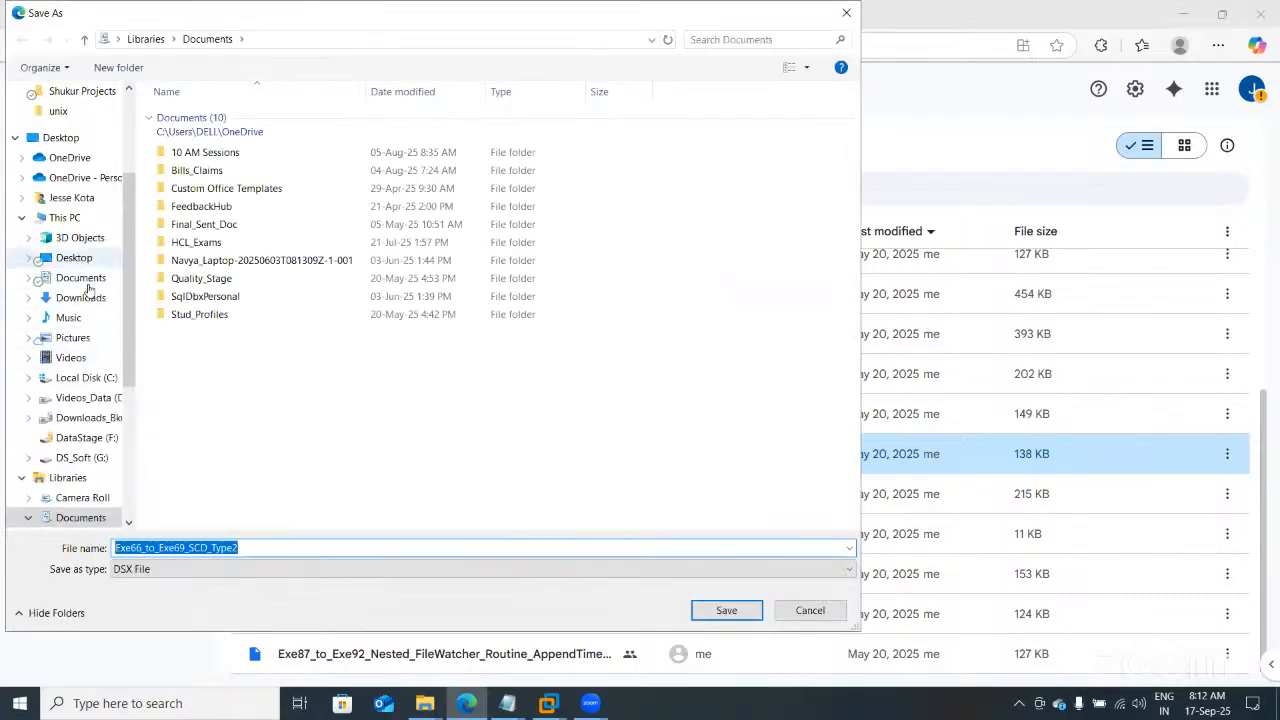
{"action": "left_click", "coordinate": [730, 613]}
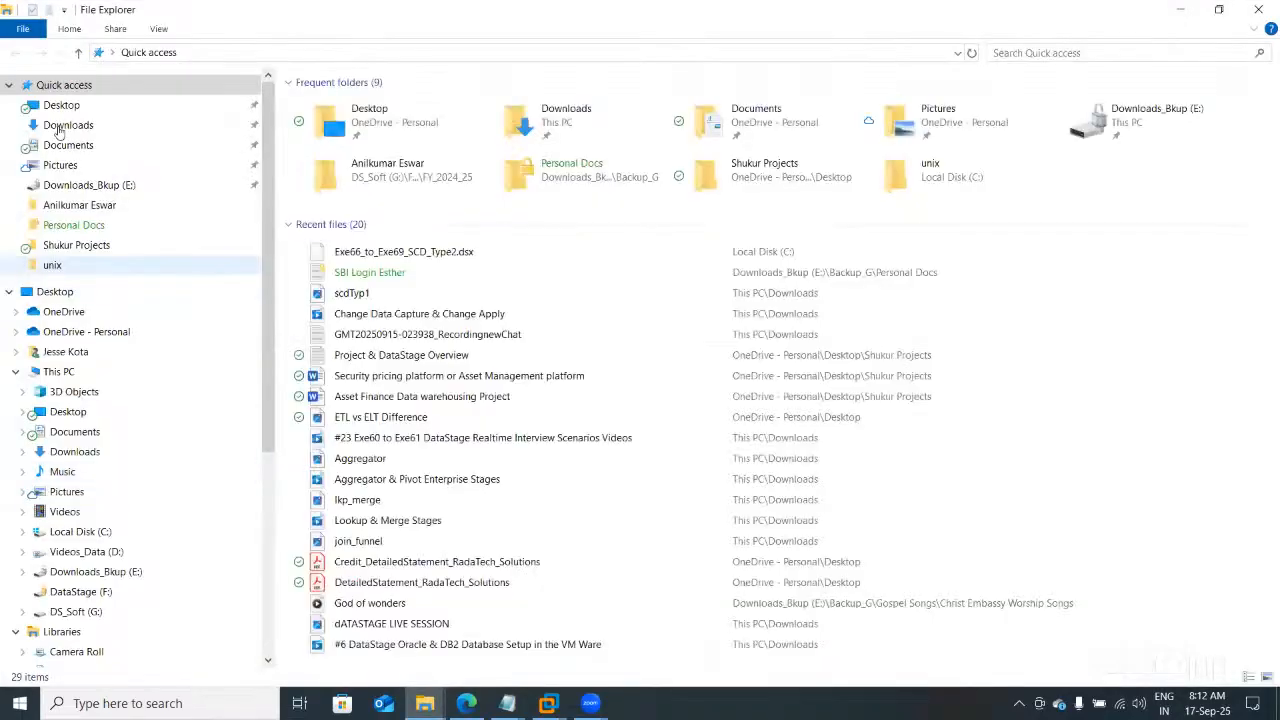
Step: Confirm Exe66_to_Exe69_SCD_Type2.dsx sits in the VM's C:\CODE_BKUP, then return to DataStage
{"action": "left_click", "coordinate": [59, 125]}
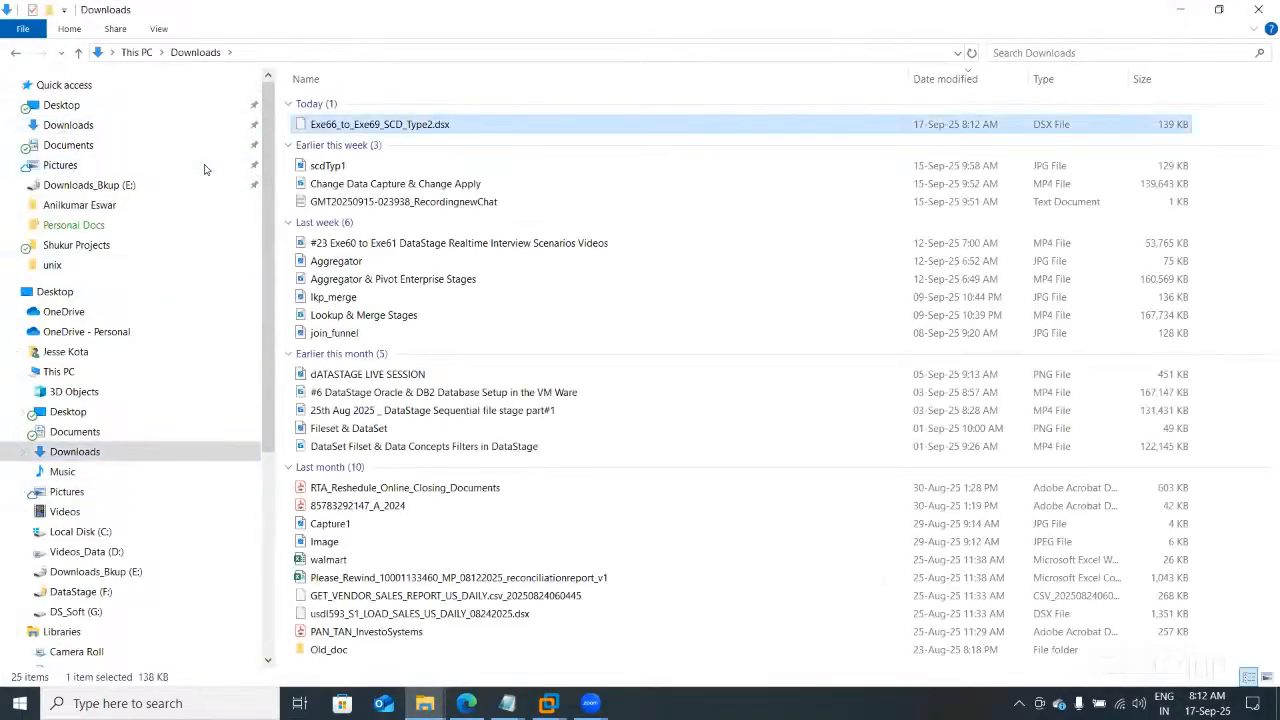
{"action": "left_click", "coordinate": [548, 703]}
{"action": "left_click", "coordinate": [588, 578]}
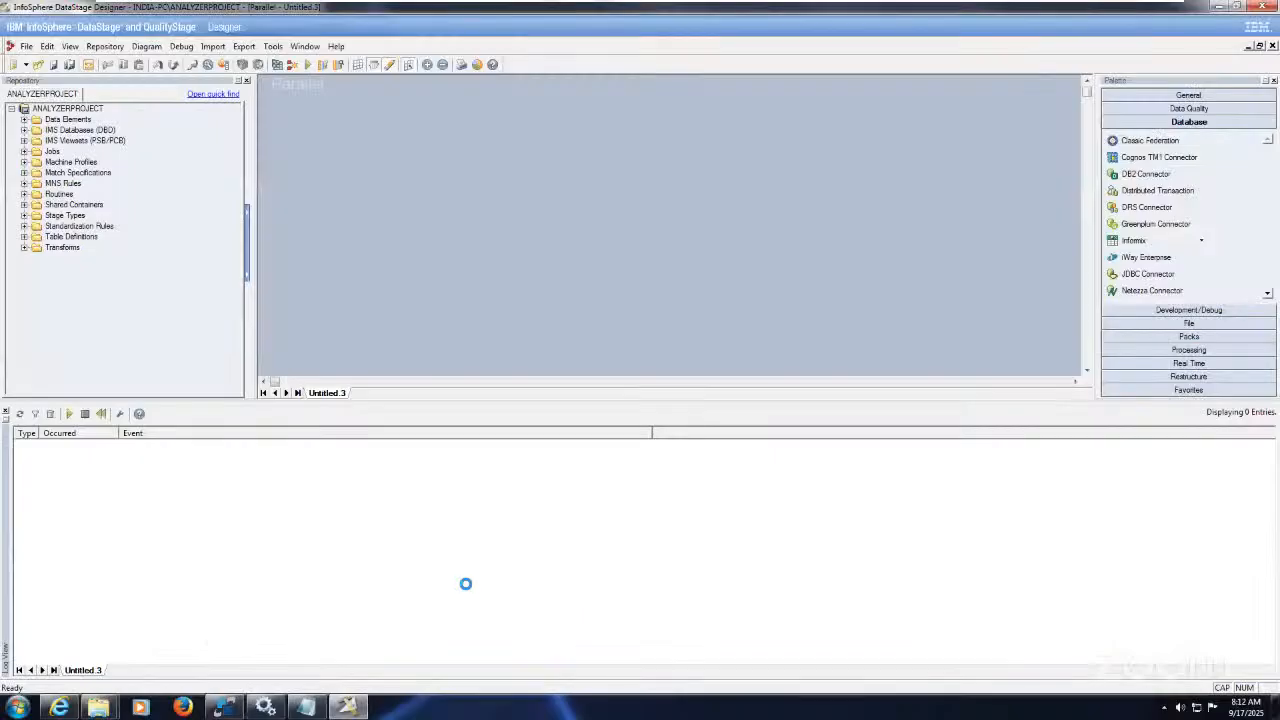
{"action": "left_click", "coordinate": [97, 707]}
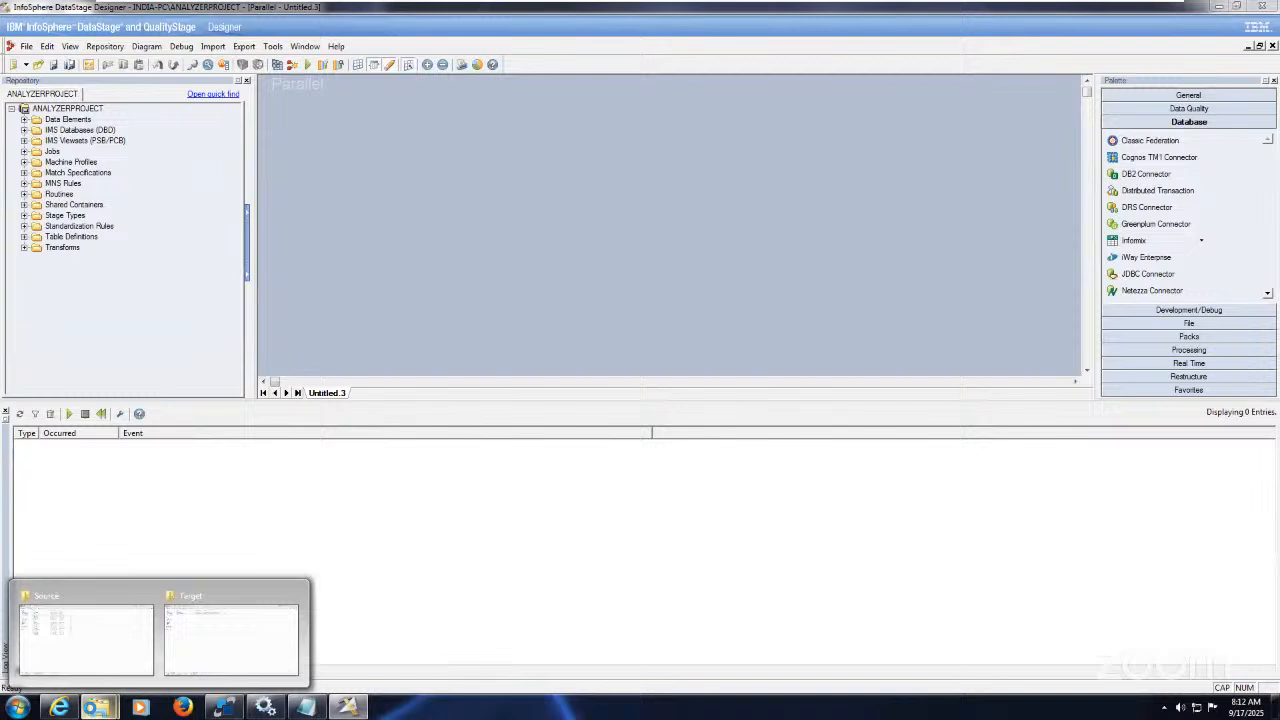
{"action": "left_click", "coordinate": [125, 656]}
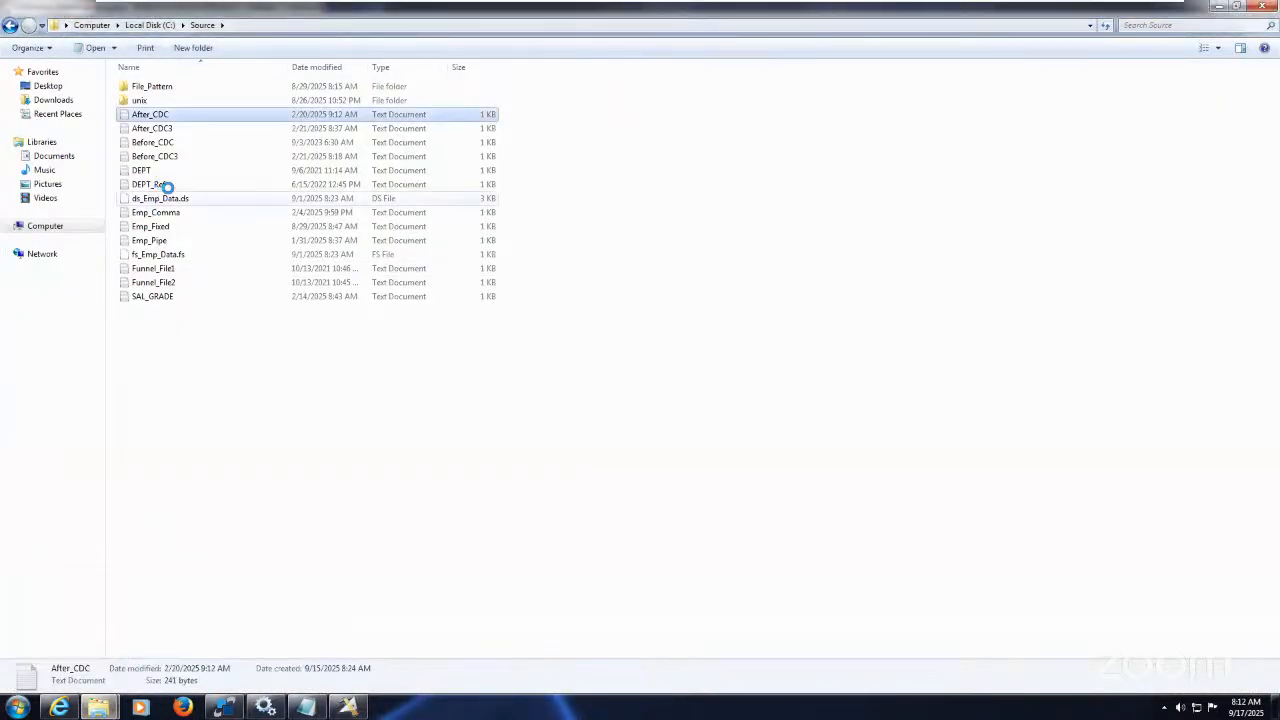
{"action": "left_click", "coordinate": [153, 26]}
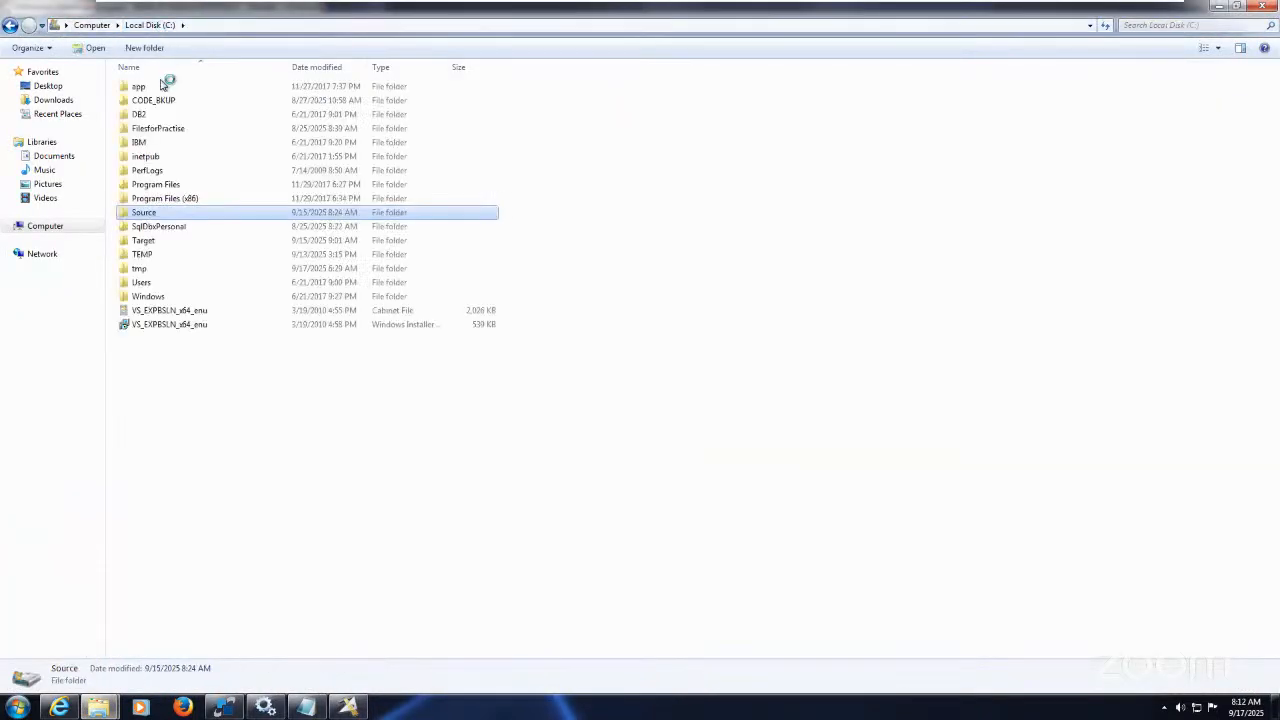
{"action": "double_click", "coordinate": [162, 100]}
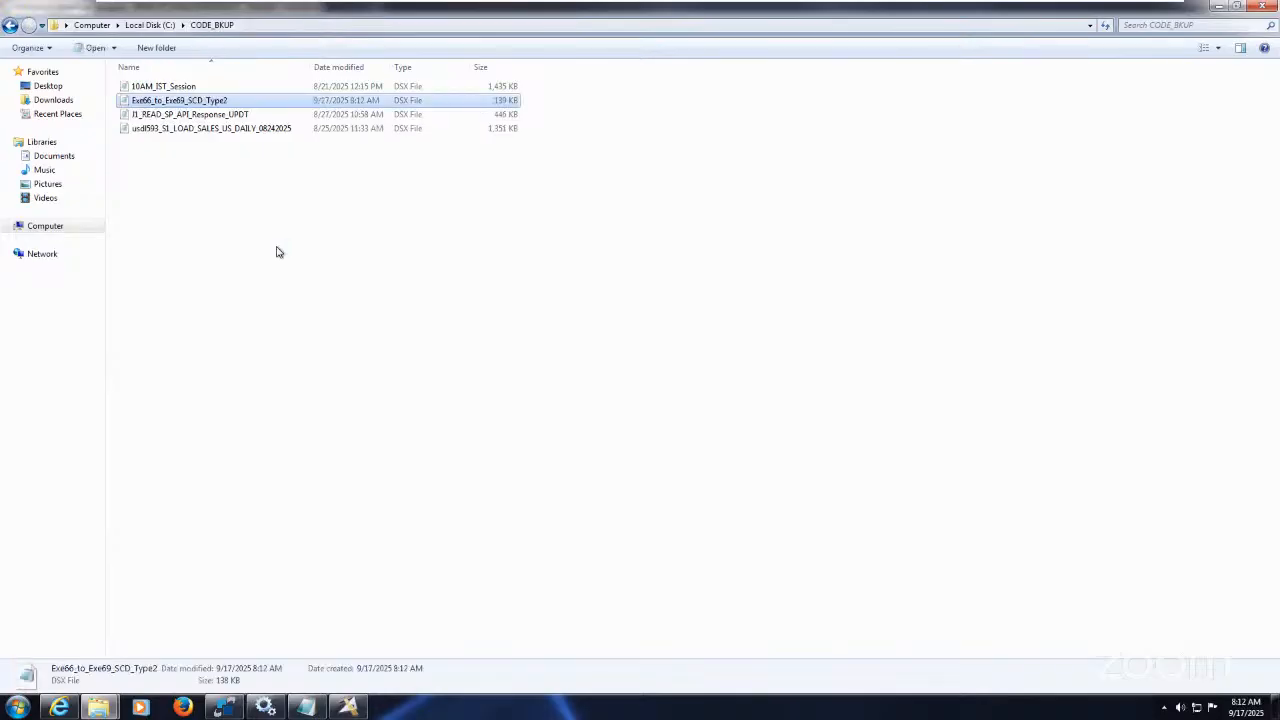
{"action": "left_click", "coordinate": [347, 707]}
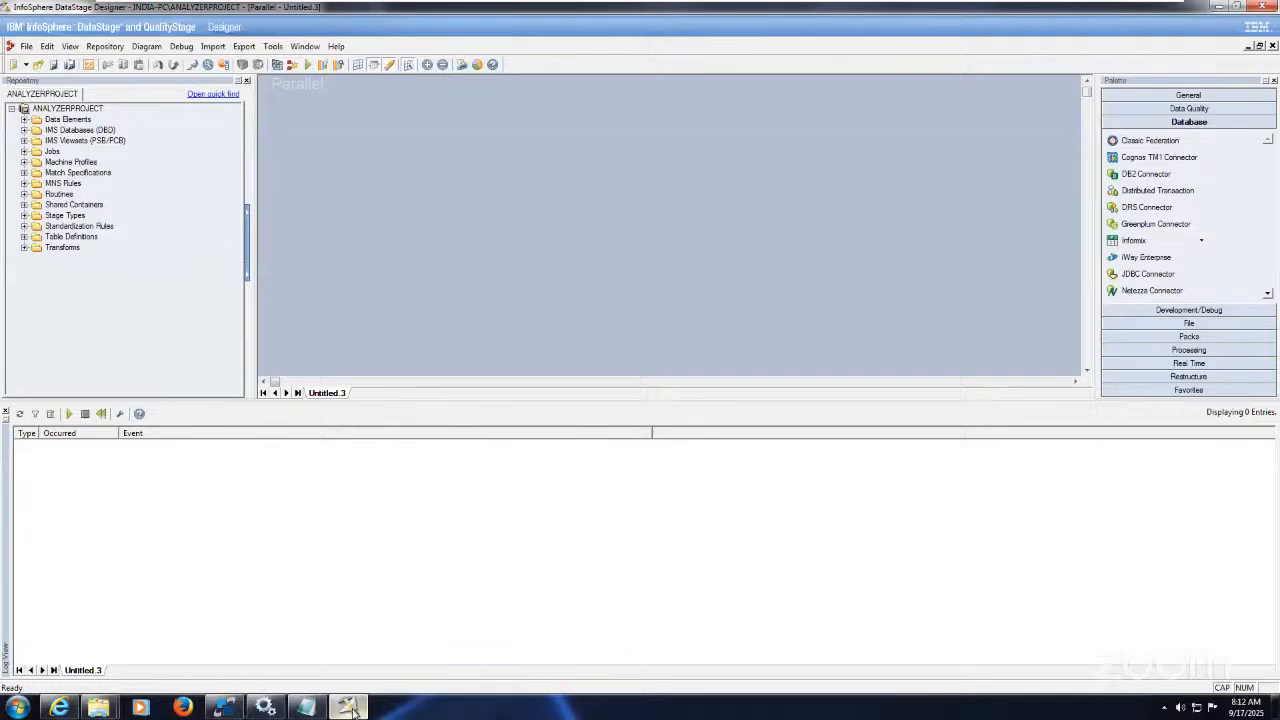
Step: Import all DataStage components from Exe66_to_Exe69_SCD_Type2.dsx into the repository
{"action": "left_click", "coordinate": [213, 47]}
{"action": "left_click", "coordinate": [233, 63]}
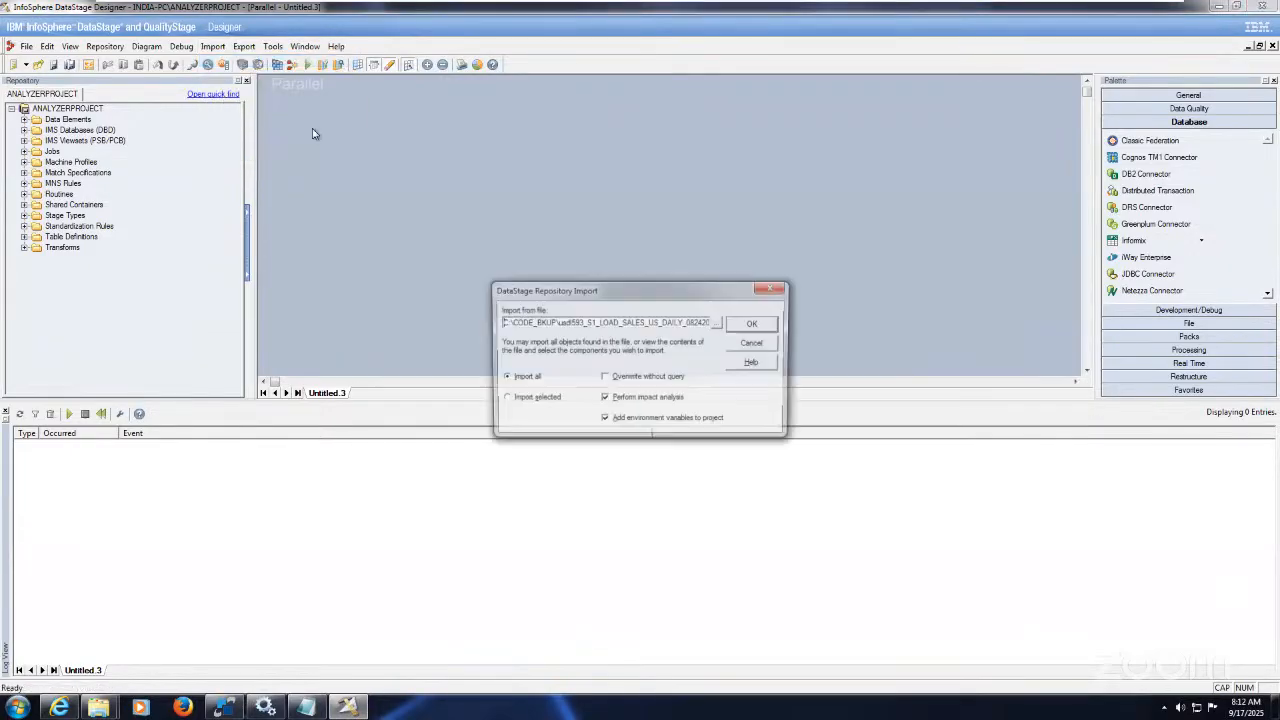
{"action": "left_click", "coordinate": [719, 323]}
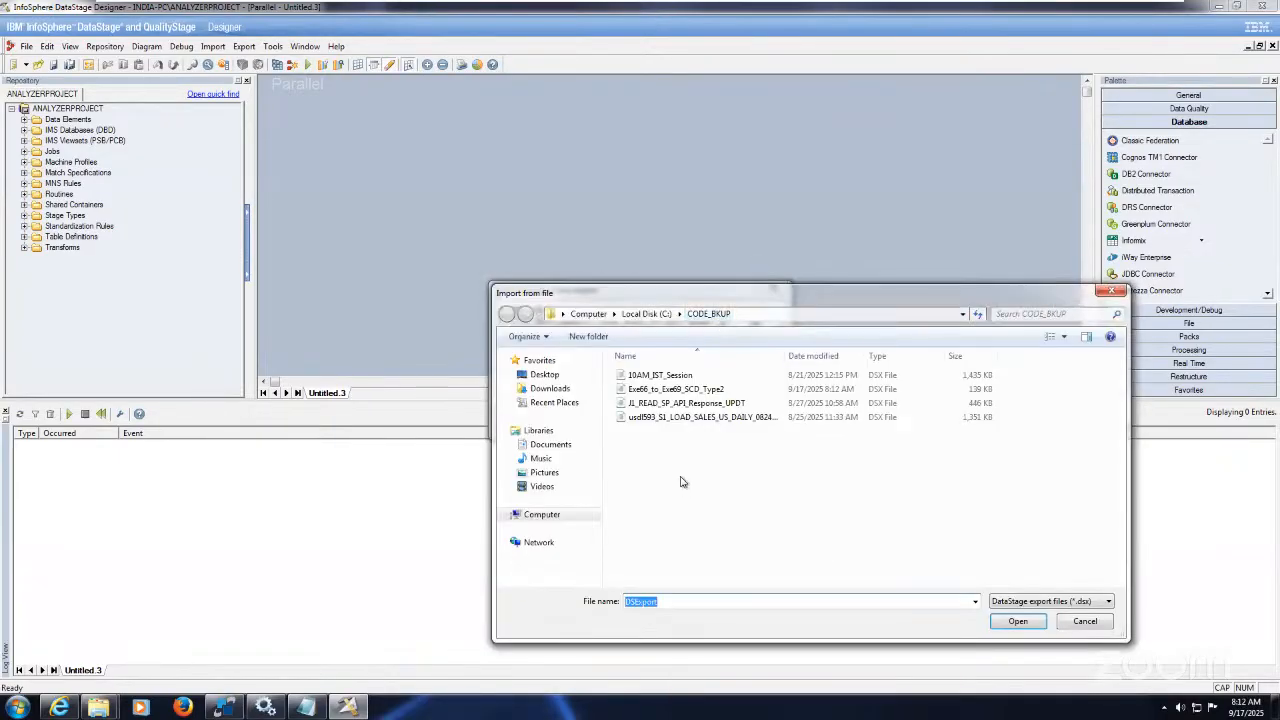
{"action": "left_click", "coordinate": [708, 390]}
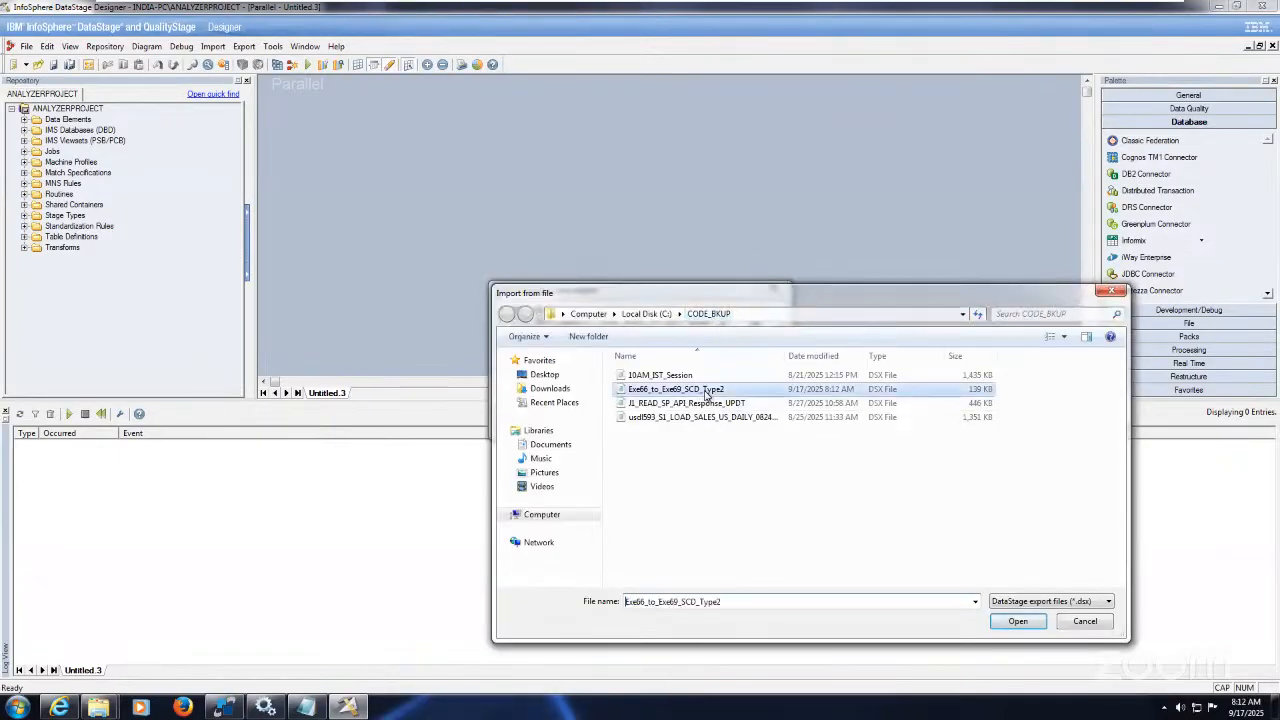
{"action": "left_click", "coordinate": [1013, 621]}
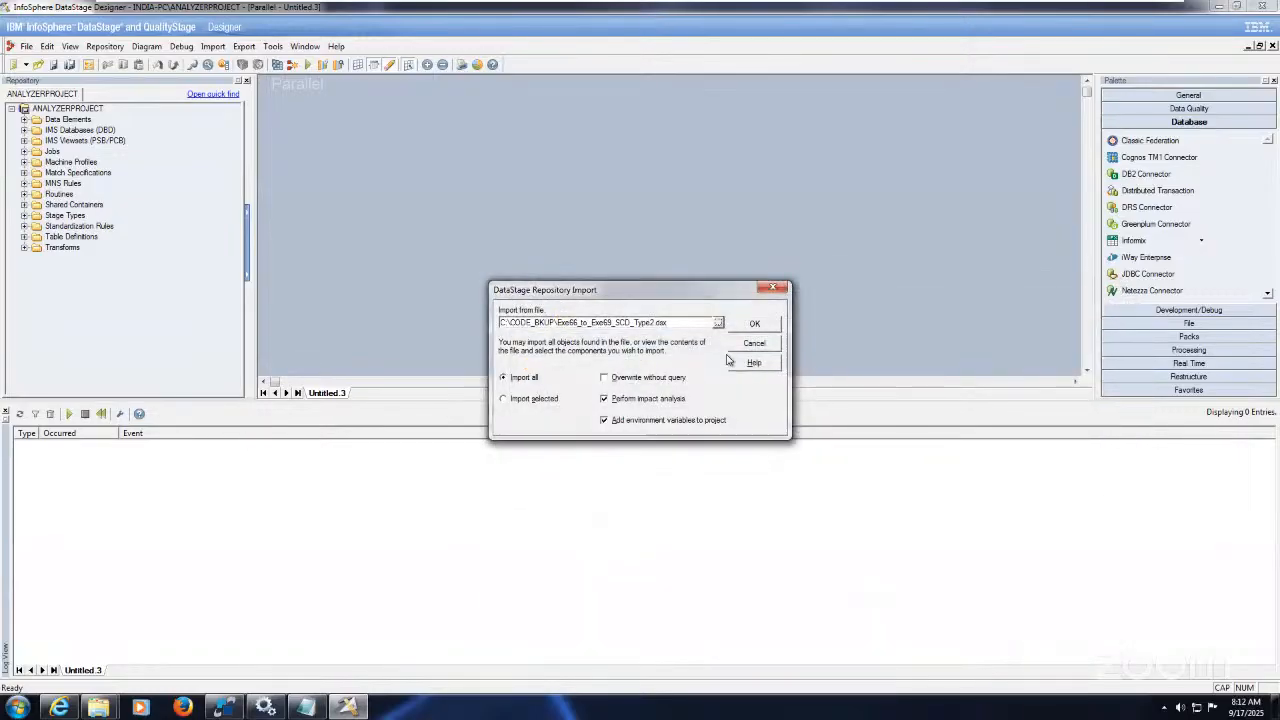
{"action": "left_click", "coordinate": [750, 325]}
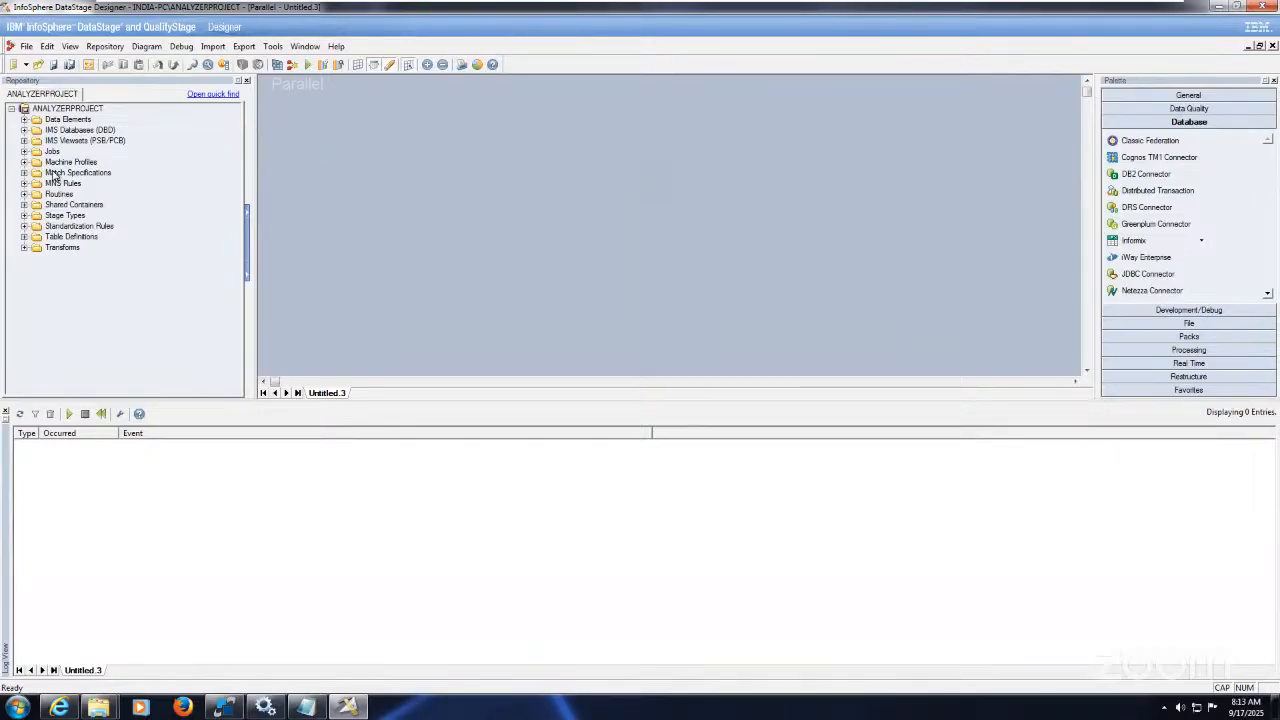
Step: Open the imported Exe66_SCD_Type2_Main job, hide the log panel, and bring all stages into view
{"action": "left_click", "coordinate": [24, 152]}
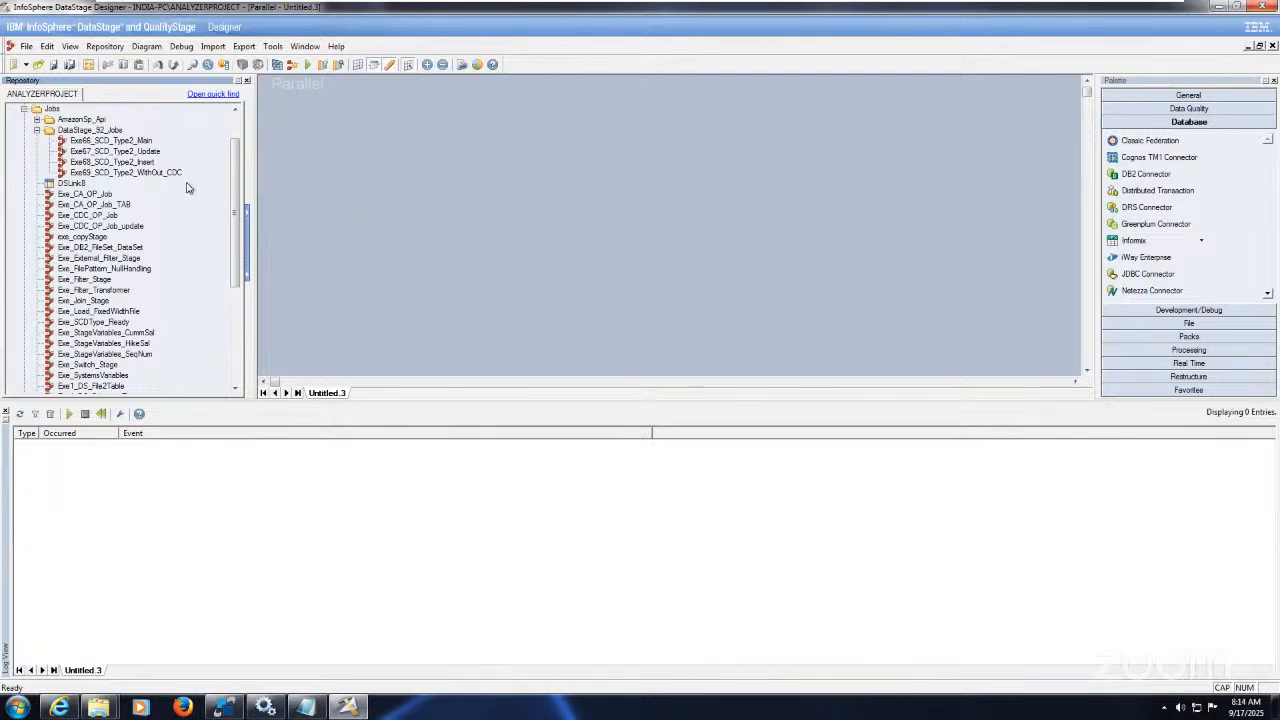
{"action": "double_click", "coordinate": [118, 142]}
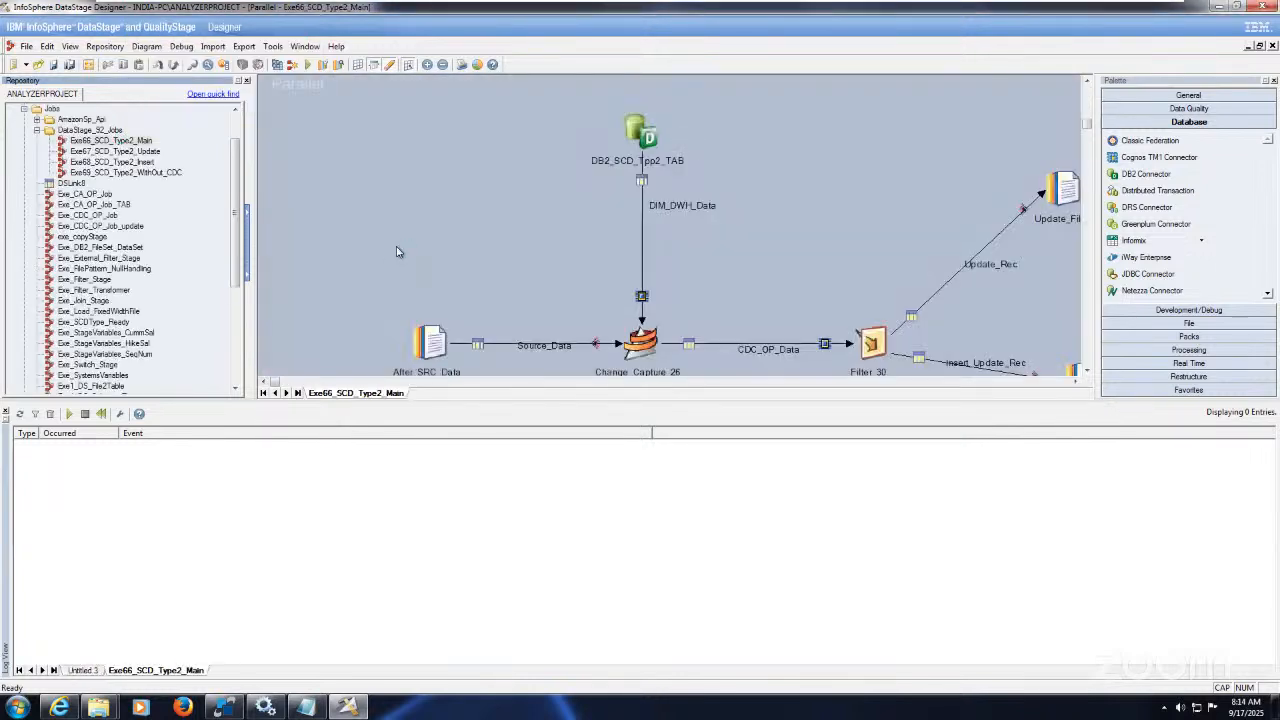
{"action": "key", "text": "ctrl+l"}
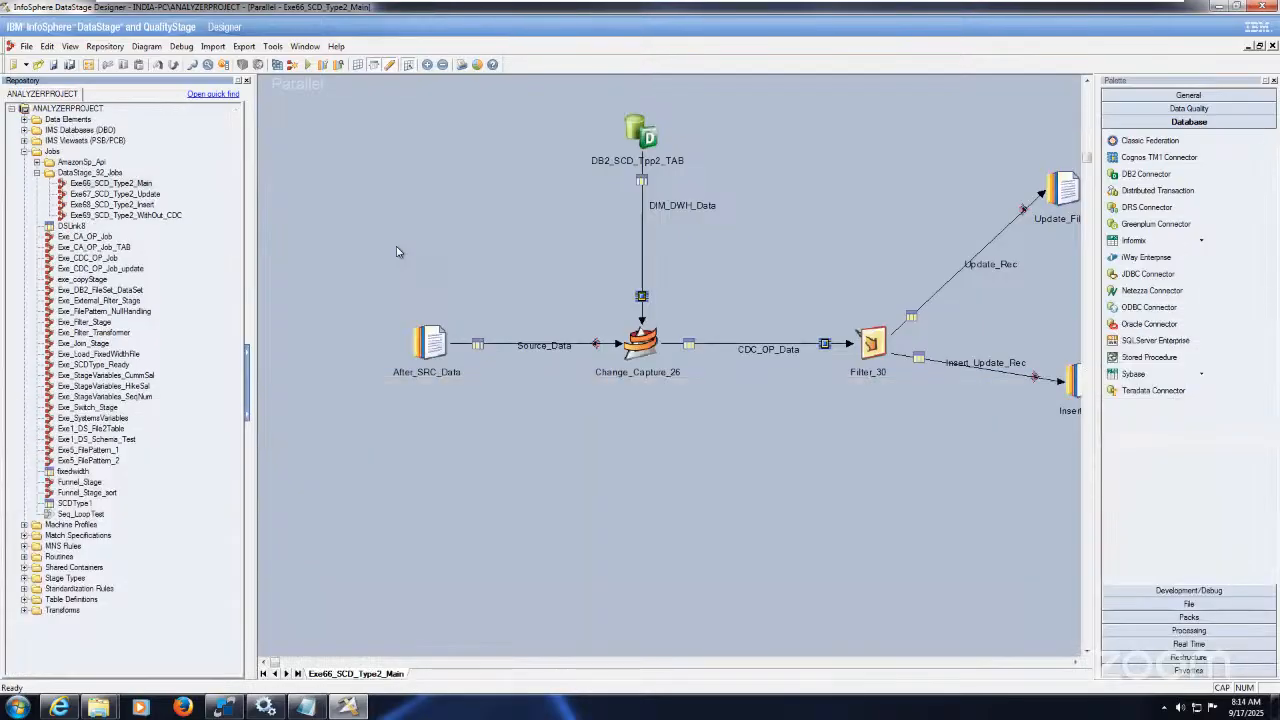
{"action": "left_click", "coordinate": [1074, 664]}
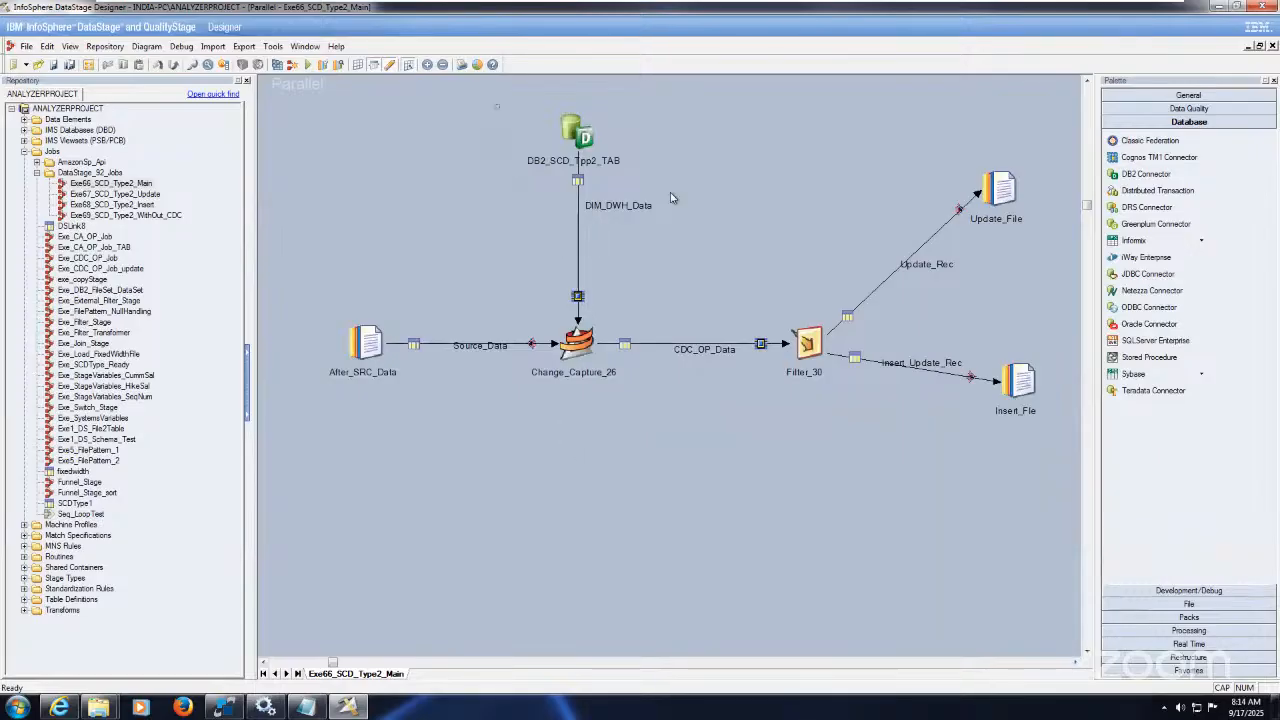
{"action": "left_click_drag", "start_coordinate": [670, 197], "coordinate": [714, 210]}
{"action": "left_click", "coordinate": [366, 341]}
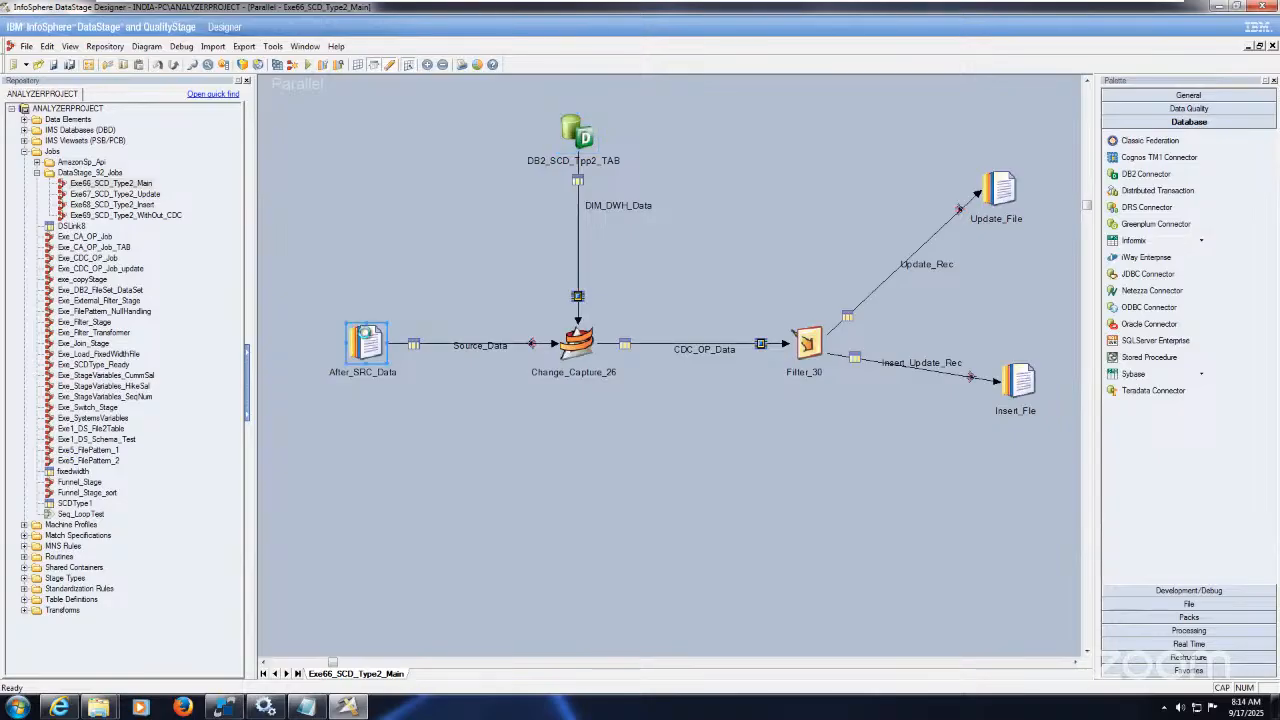
Step: Open After_SRC_Data's properties and inspect the data in C:\Source\Before_CDC.txt
{"action": "double_click", "coordinate": [366, 338]}
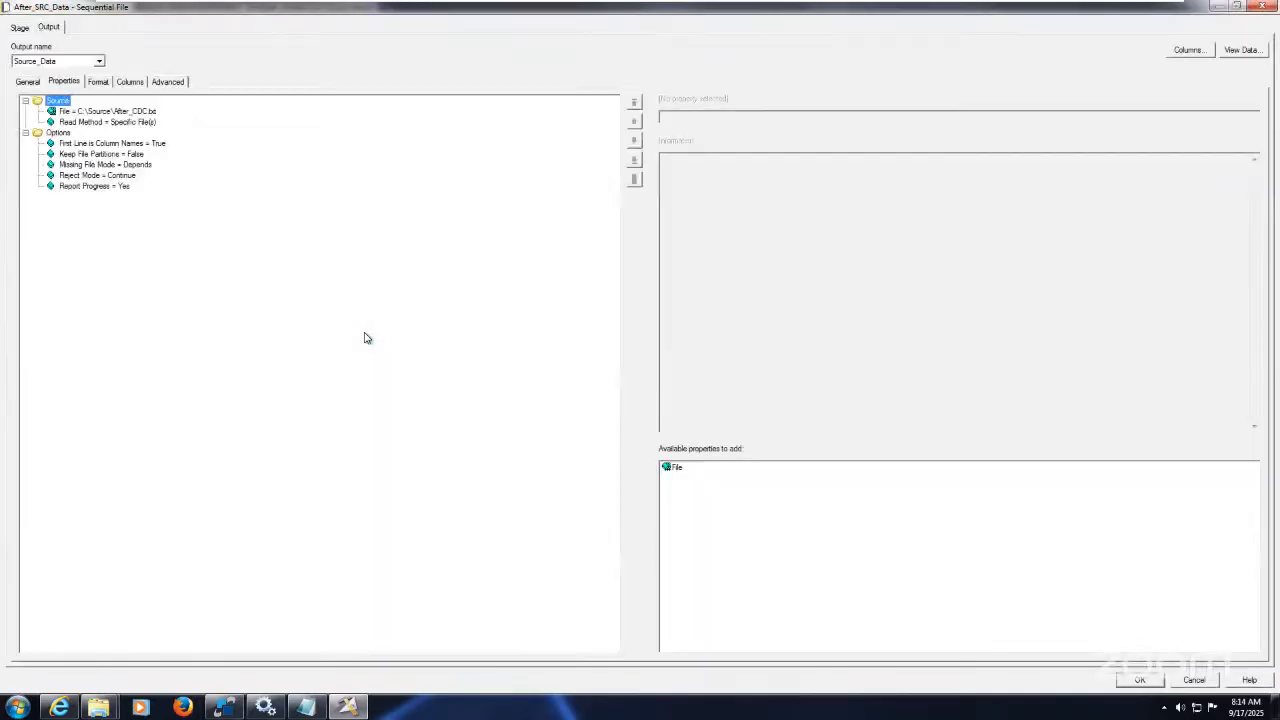
{"action": "left_click", "coordinate": [100, 707]}
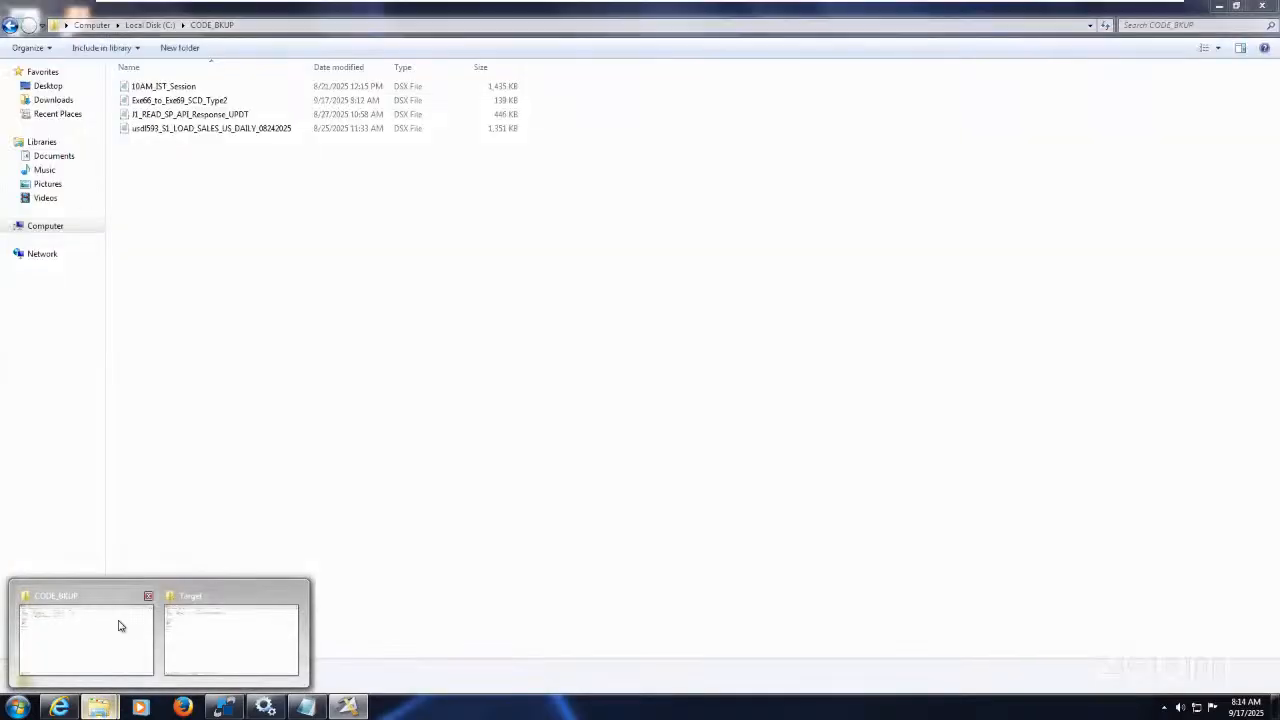
{"action": "left_click", "coordinate": [118, 626]}
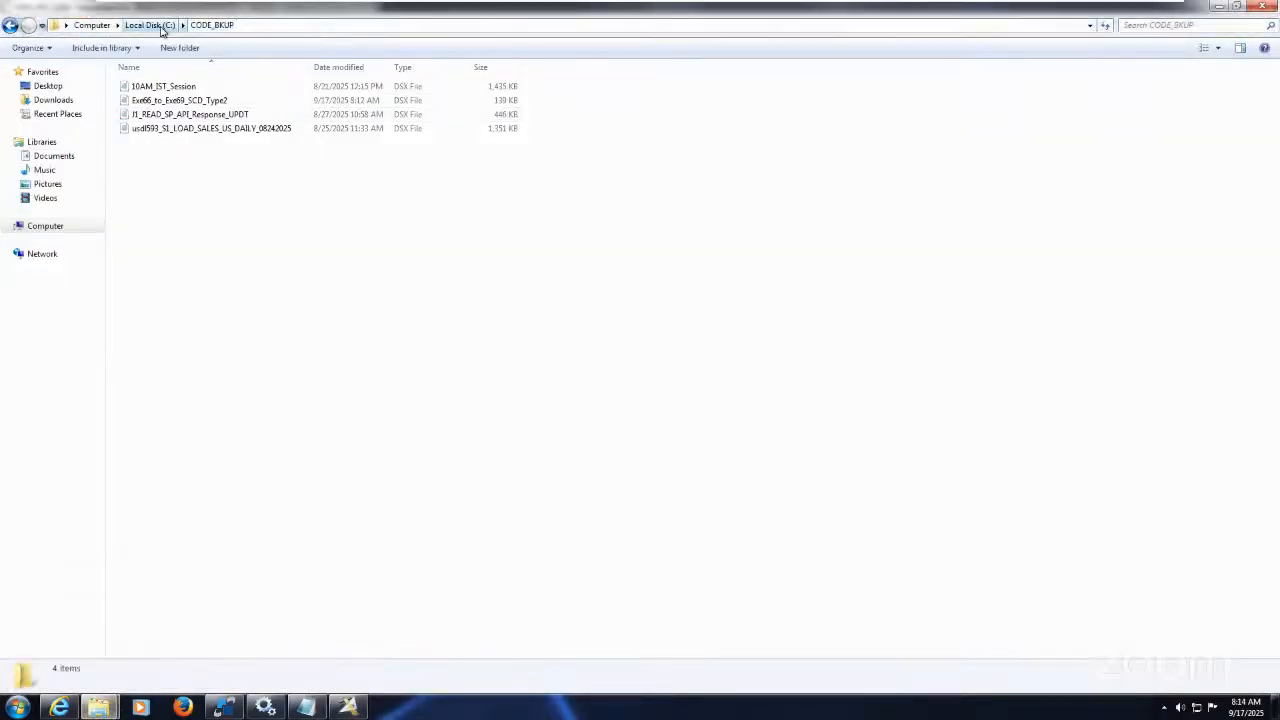
{"action": "left_click", "coordinate": [150, 25]}
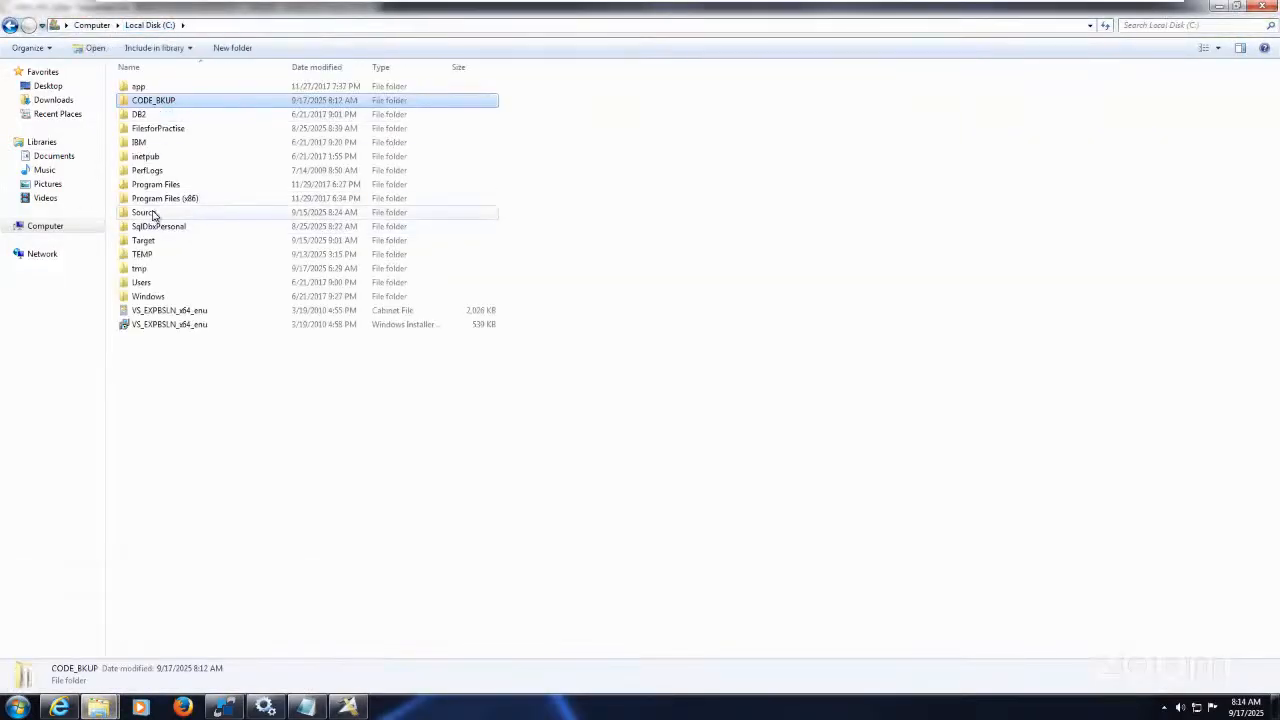
{"action": "double_click", "coordinate": [145, 213]}
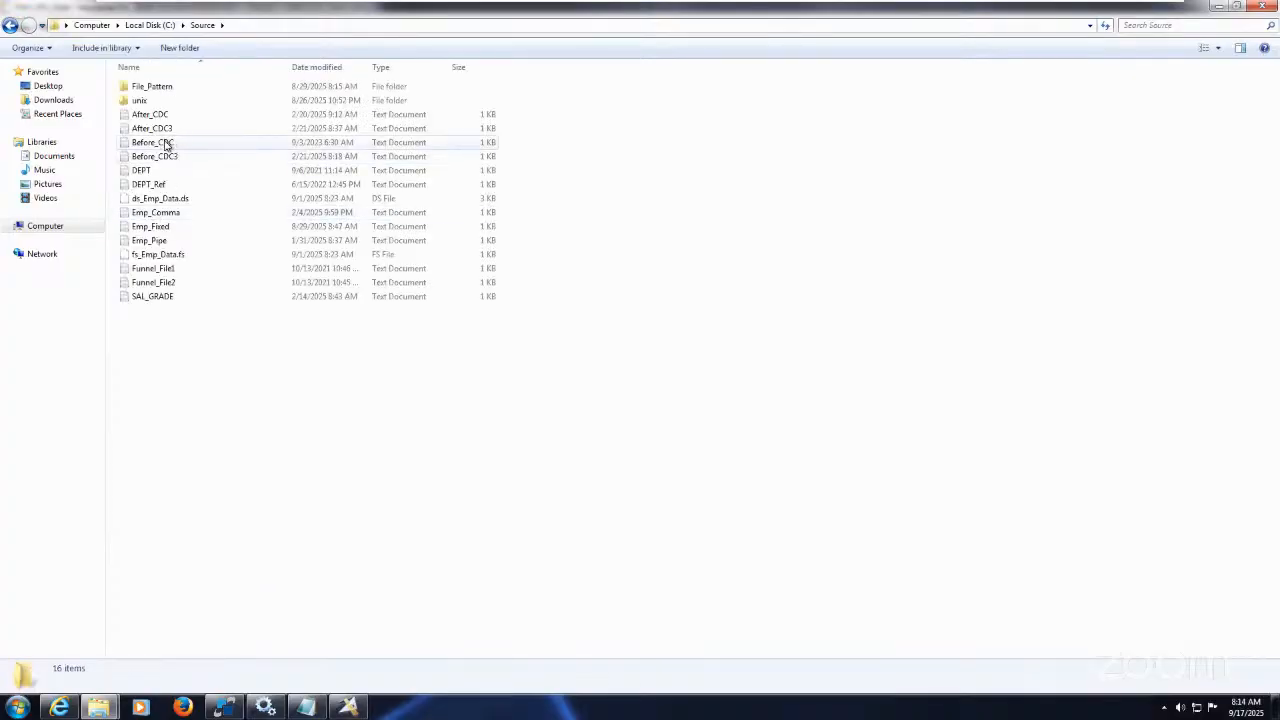
{"action": "double_click", "coordinate": [167, 145]}
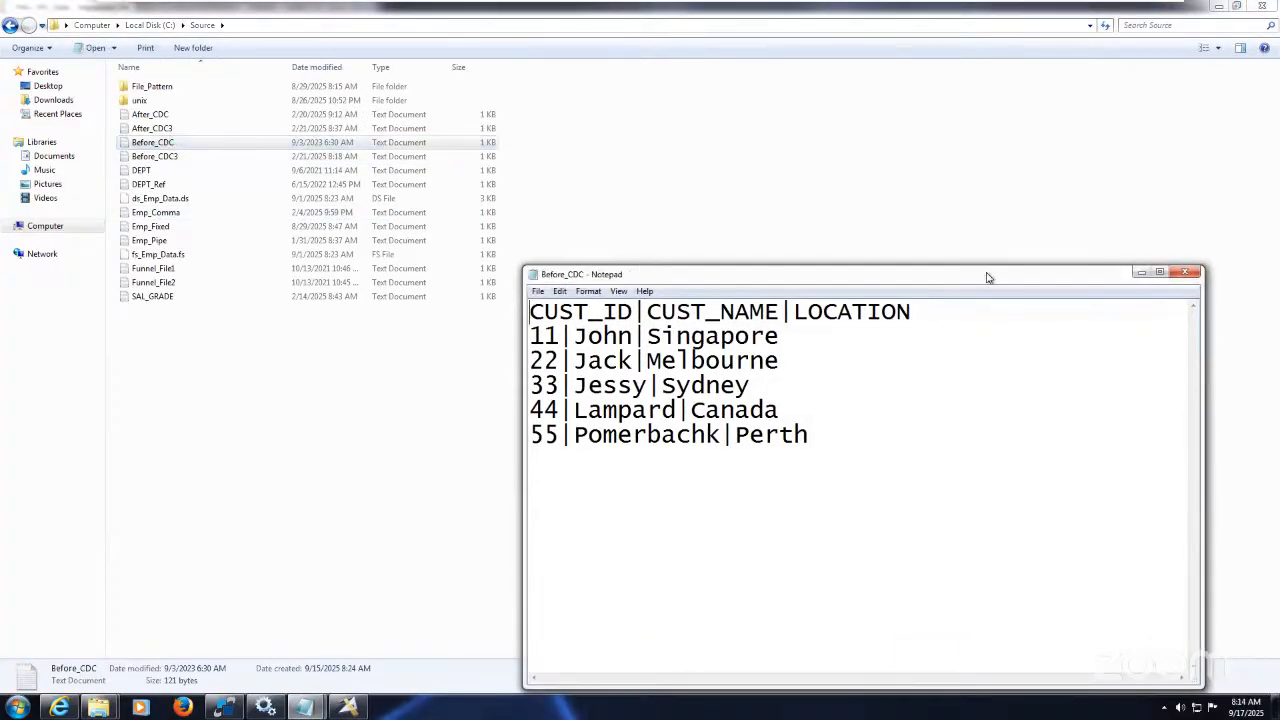
{"action": "left_click", "coordinate": [1185, 272]}
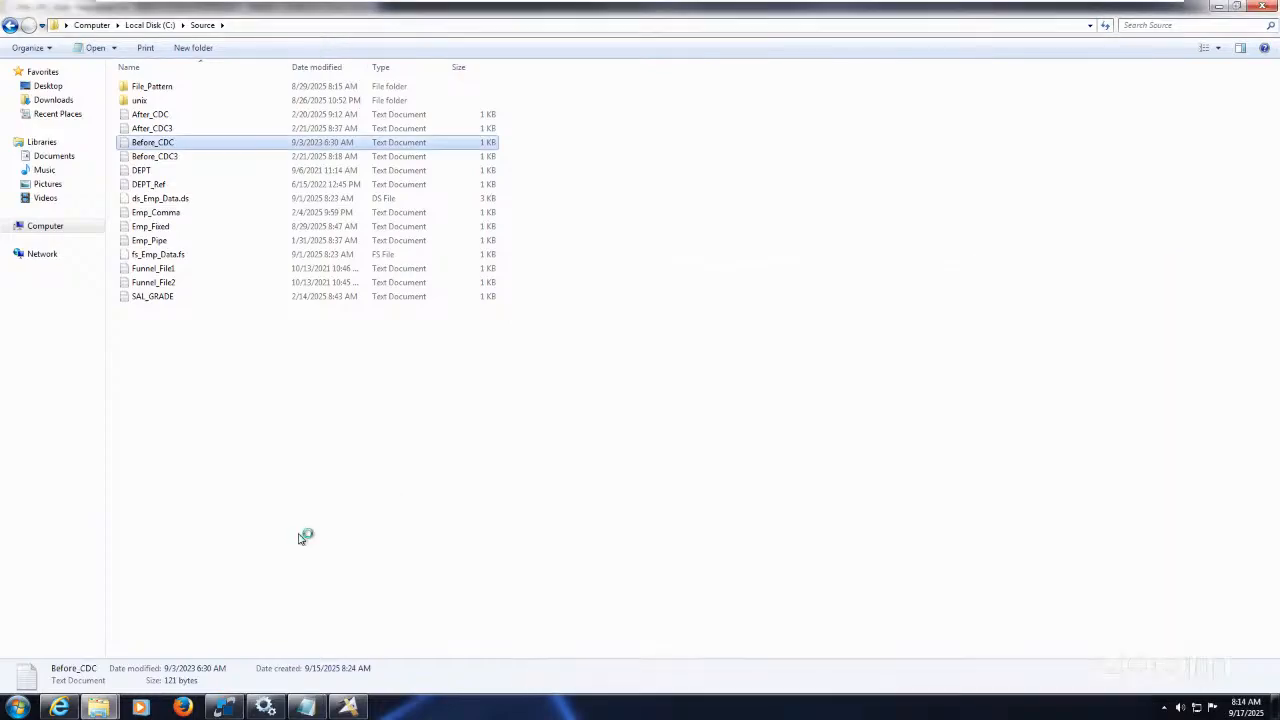
Step: Set After_SRC_Data's source file to Before_CDC.txt, review format and columns, and save
{"action": "left_click", "coordinate": [348, 707]}
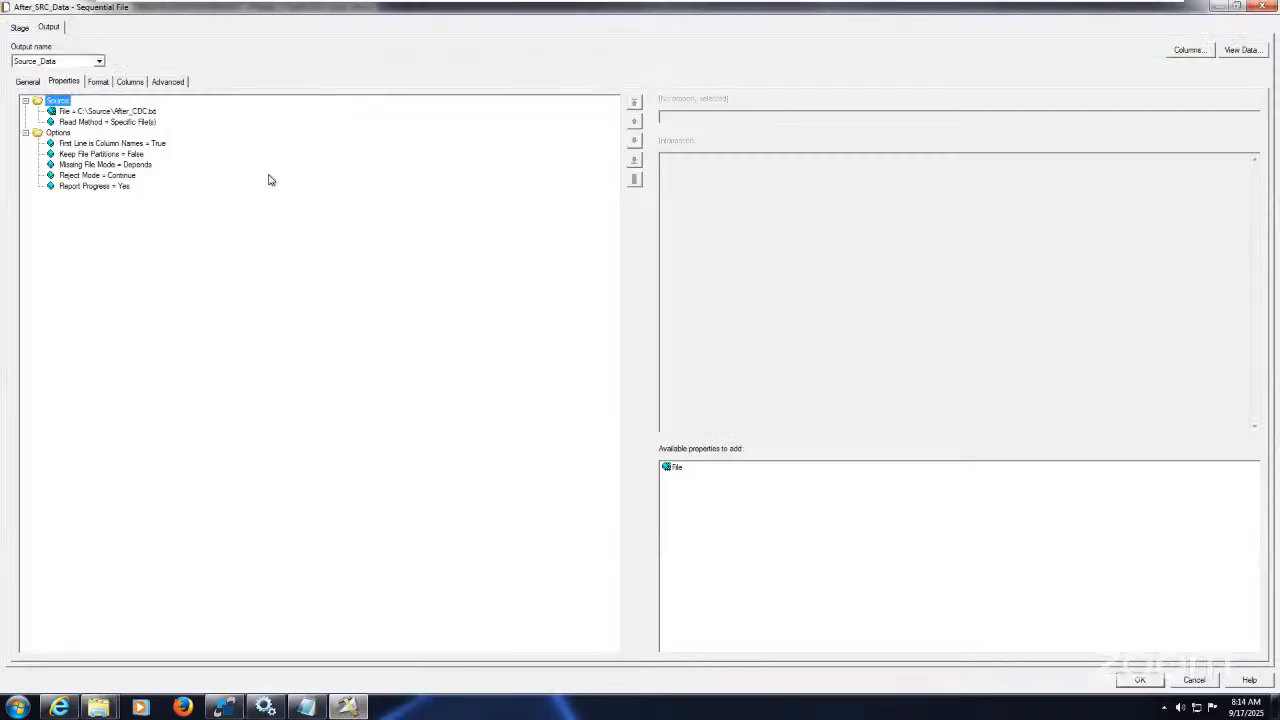
{"action": "left_click", "coordinate": [108, 112]}
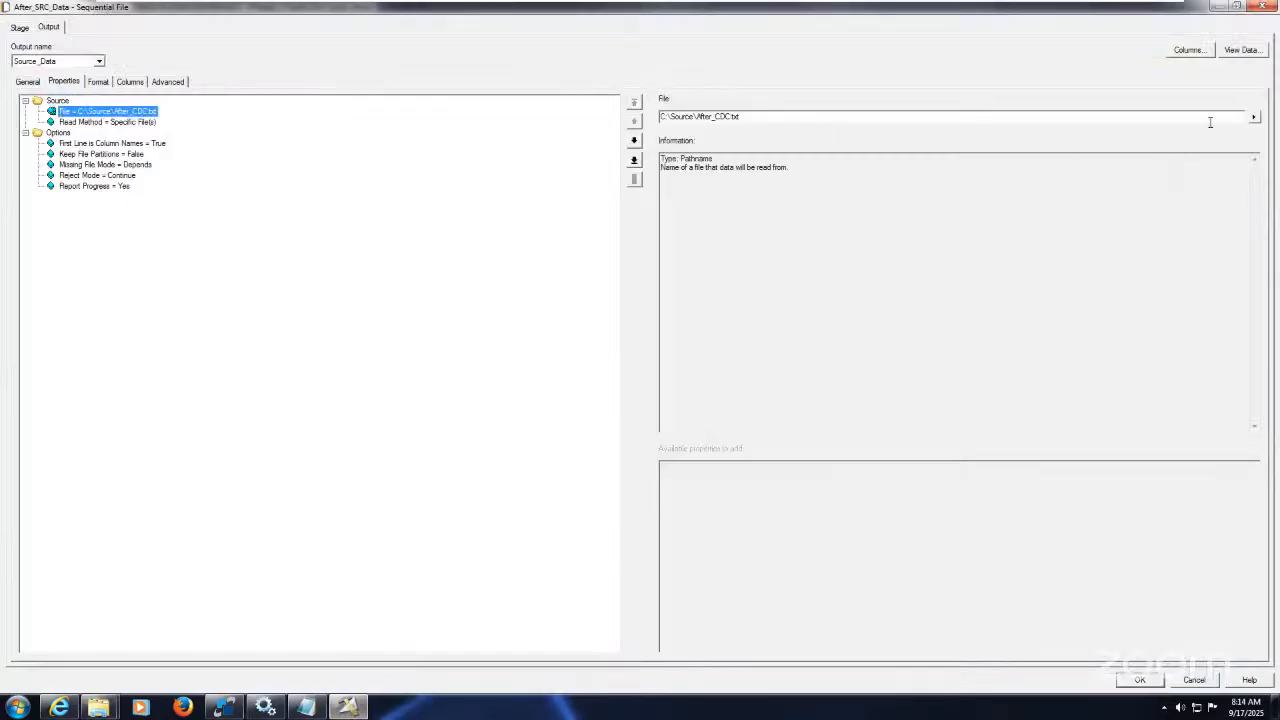
{"action": "left_click", "coordinate": [1254, 117]}
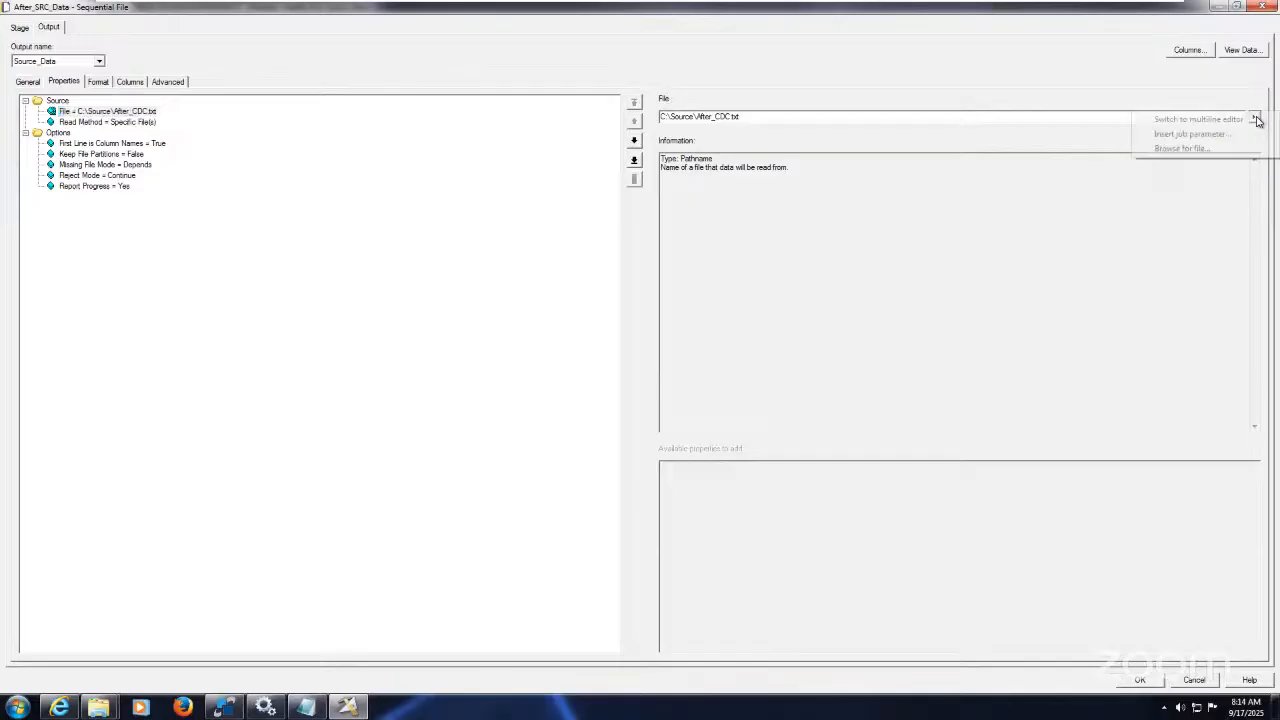
{"action": "left_click", "coordinate": [1207, 150]}
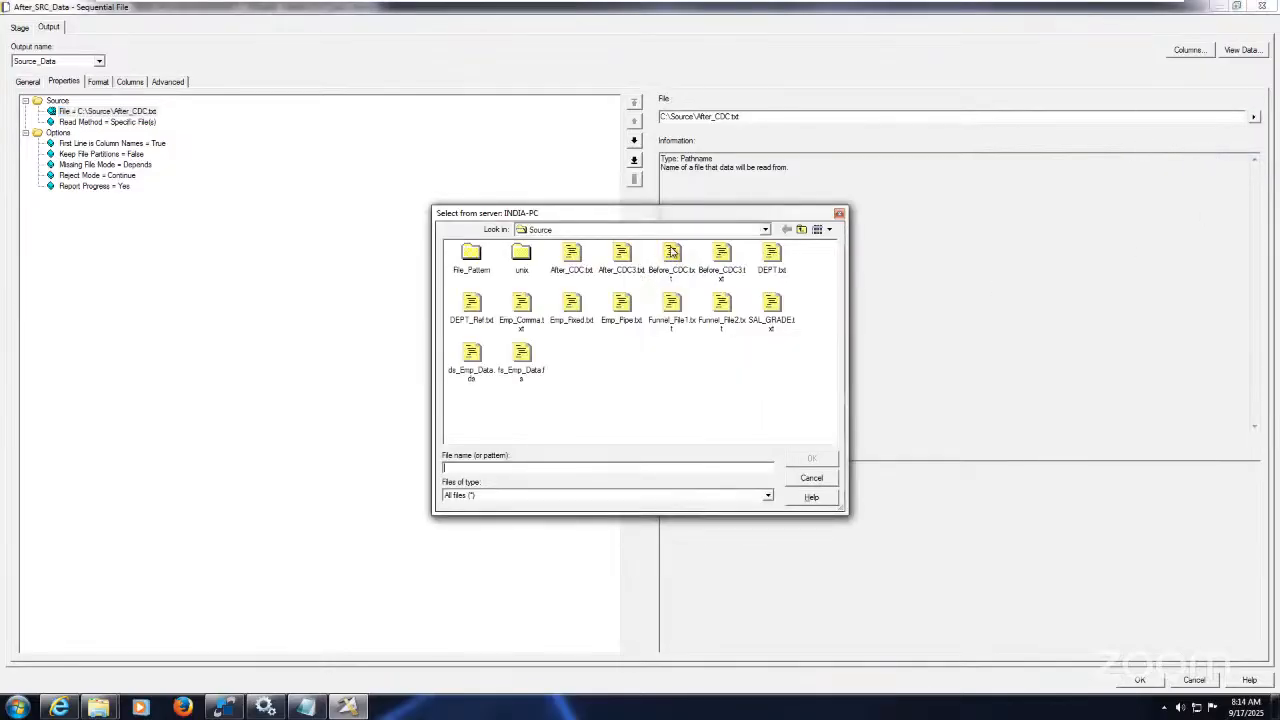
{"action": "left_click", "coordinate": [672, 252]}
{"action": "left_click", "coordinate": [826, 458]}
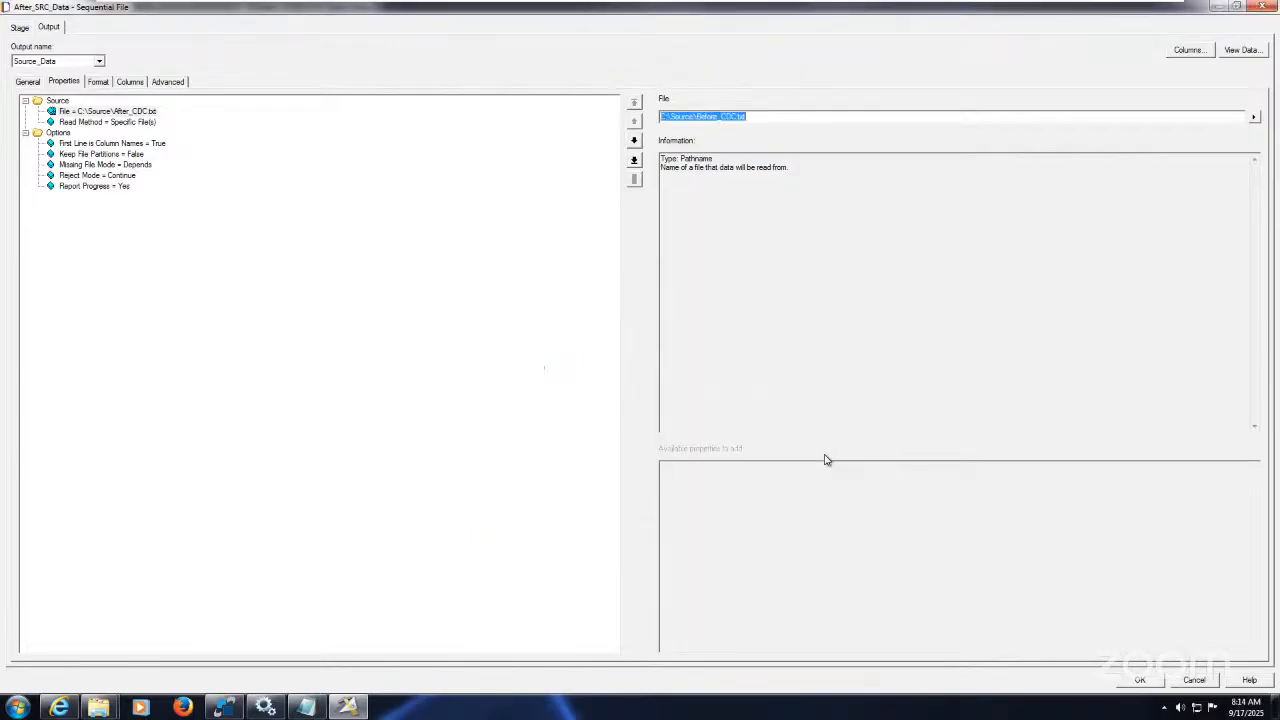
{"action": "left_click", "coordinate": [157, 147]}
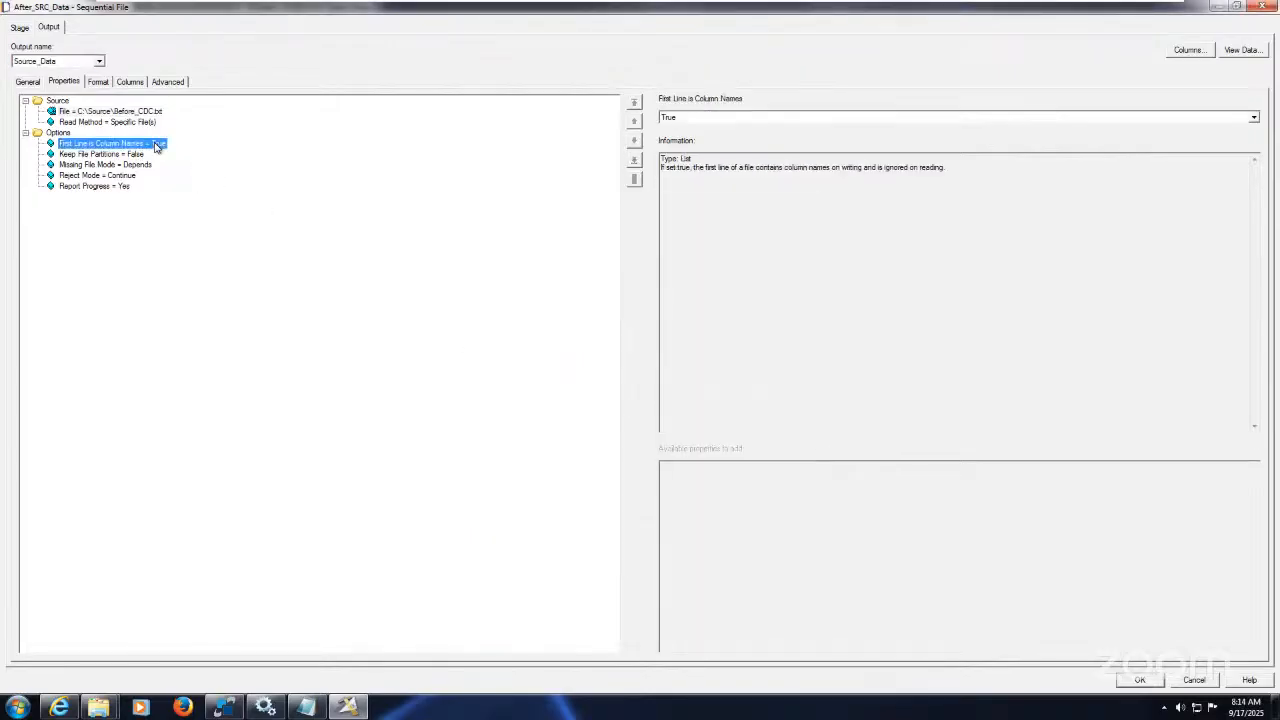
{"action": "left_click", "coordinate": [101, 84]}
{"action": "left_click", "coordinate": [129, 84]}
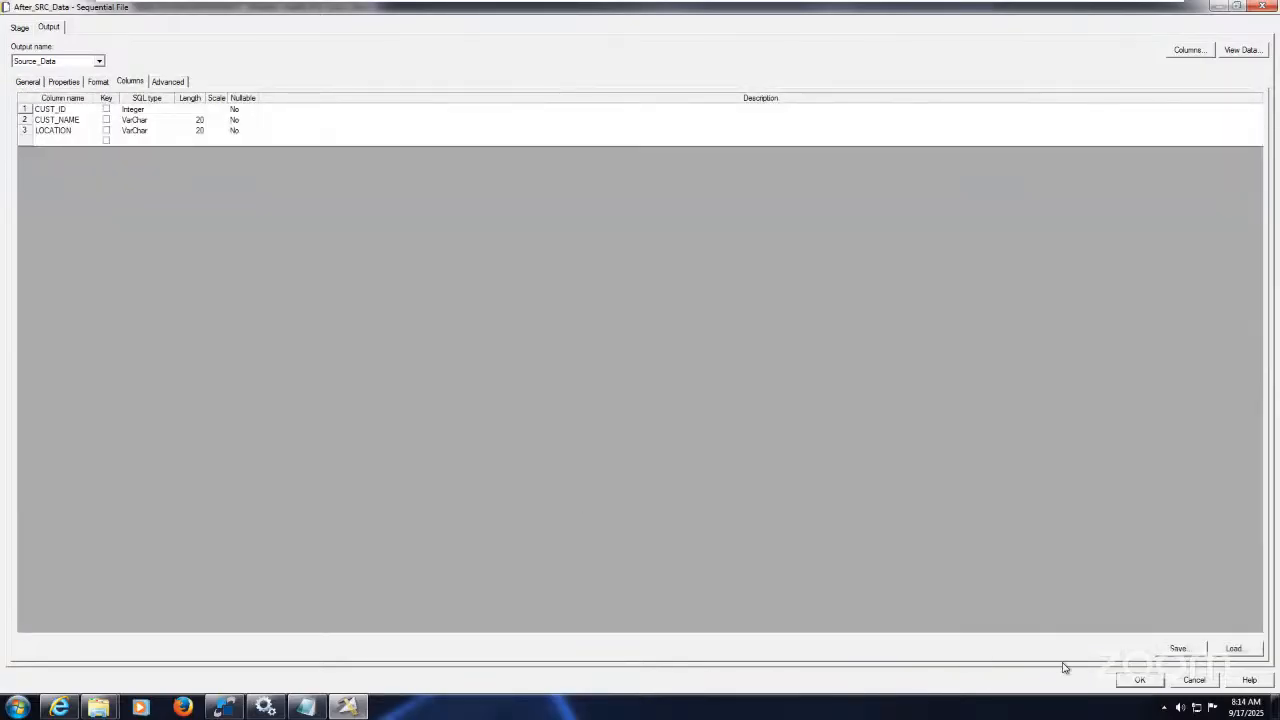
{"action": "left_click", "coordinate": [1140, 680]}
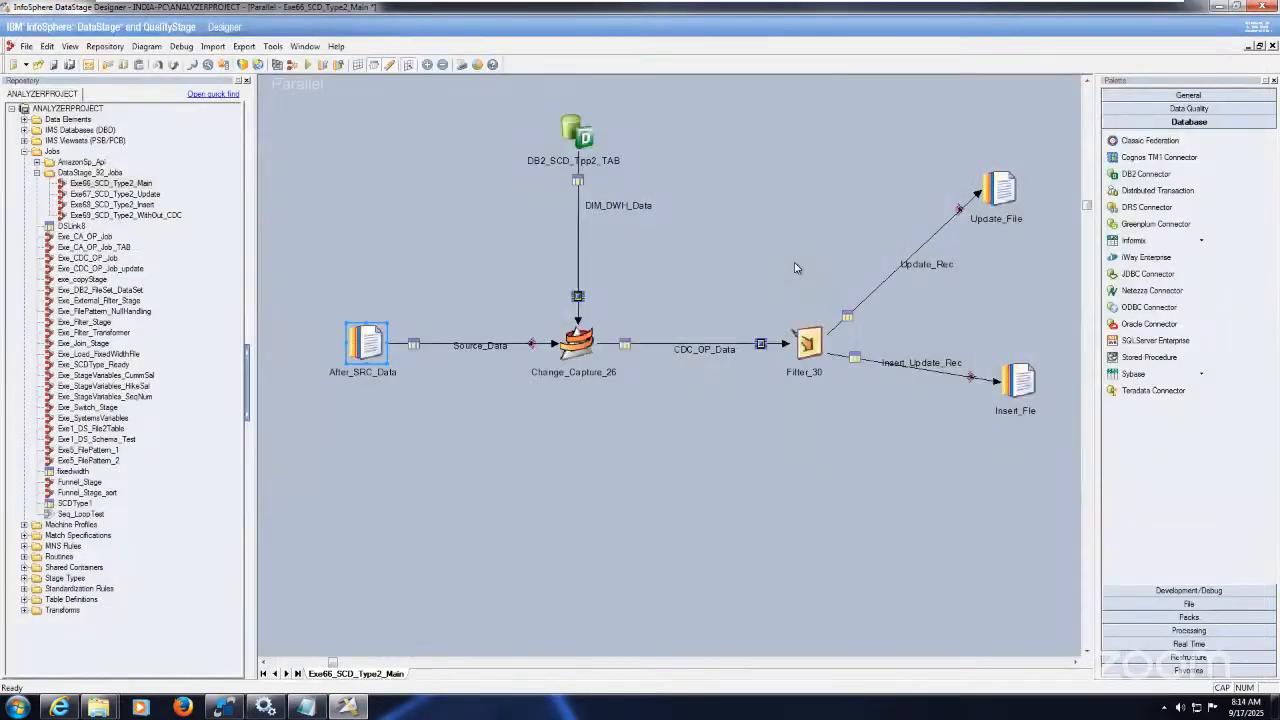
Step: Copy the select statement SQL from the DB2_SCD_Typ2_TAB connector and switch to SqlDbx
{"action": "left_click", "coordinate": [580, 132]}
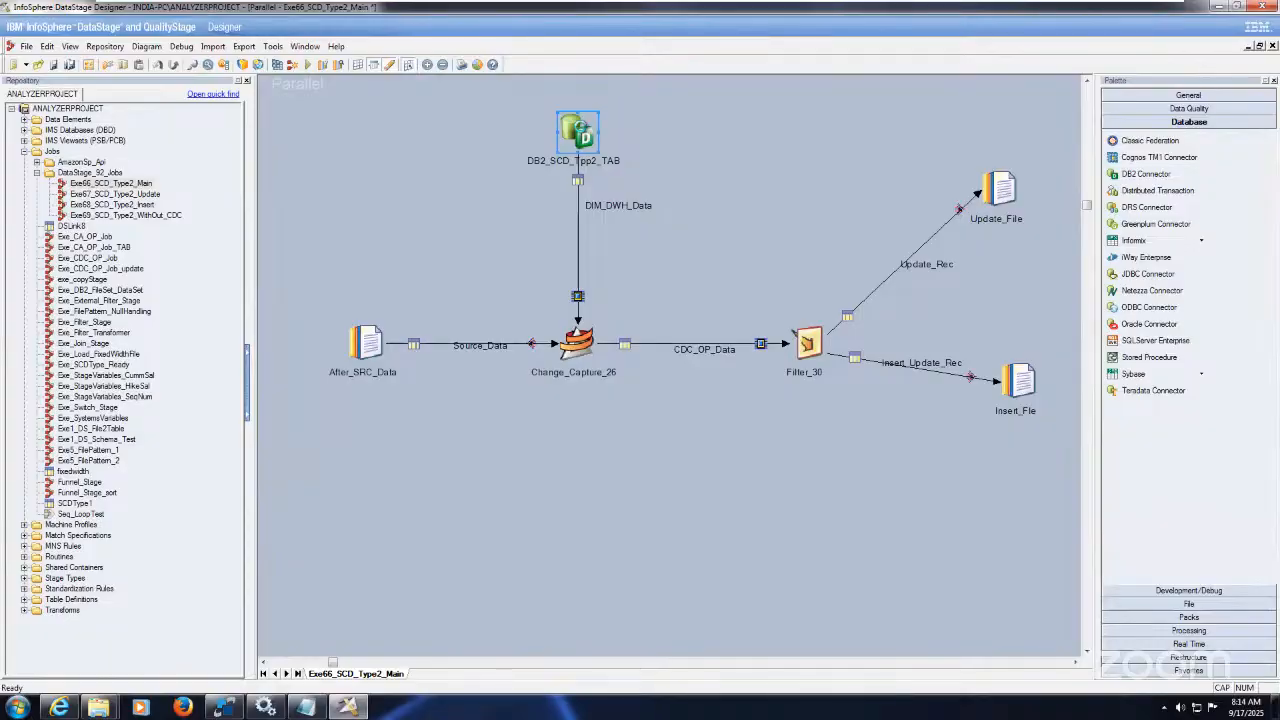
{"action": "double_click", "coordinate": [580, 128]}
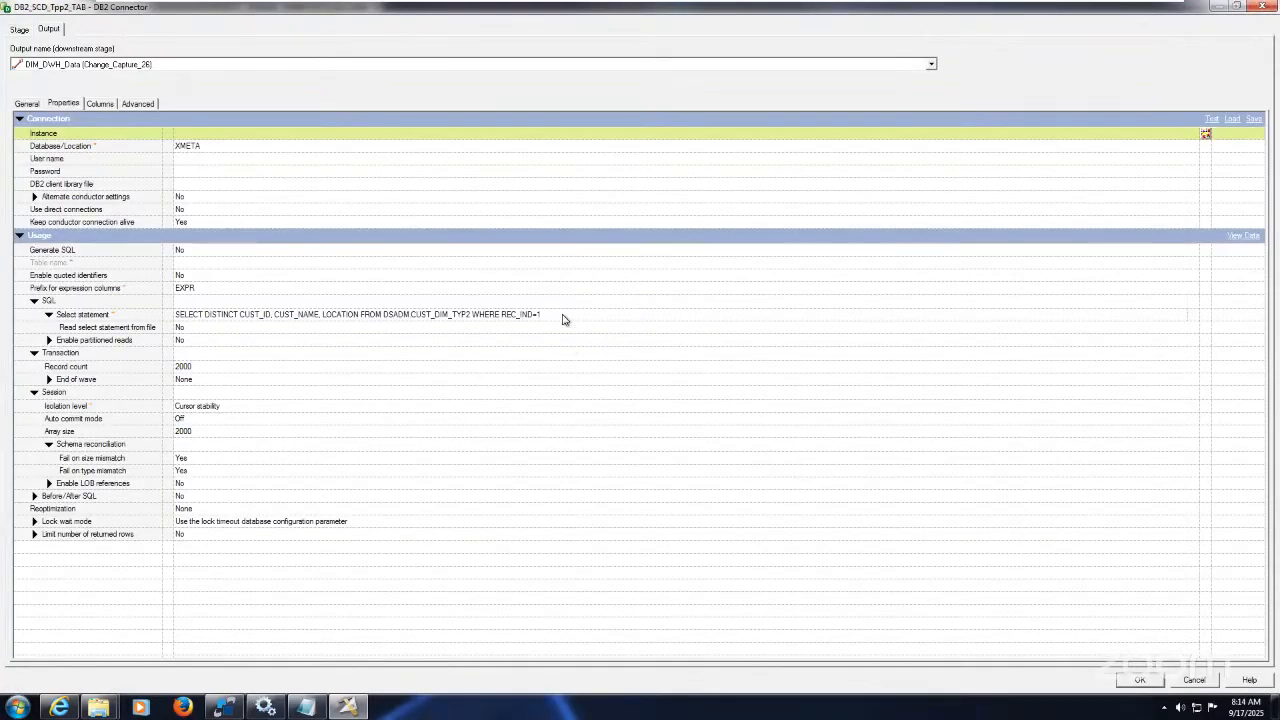
{"action": "left_click", "coordinate": [562, 318]}
{"action": "left_click", "coordinate": [562, 316]}
{"action": "key", "text": "ctrl+c"}
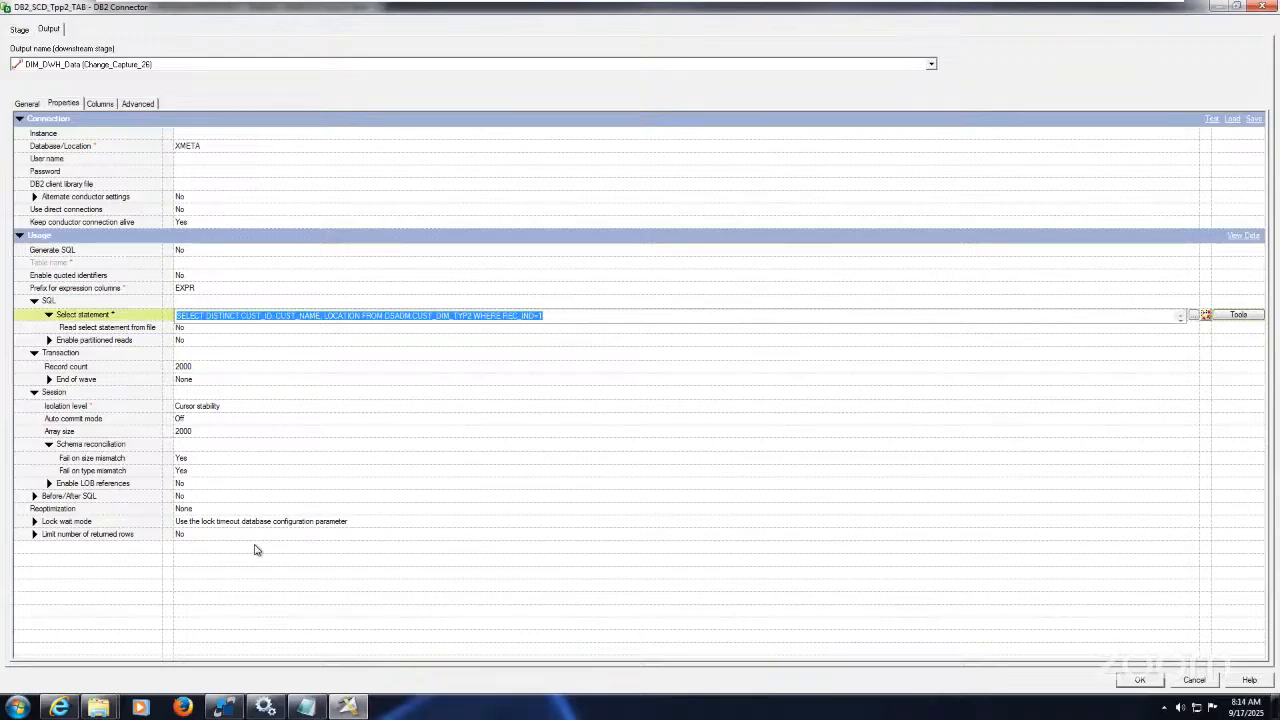
{"action": "left_click", "coordinate": [228, 706]}
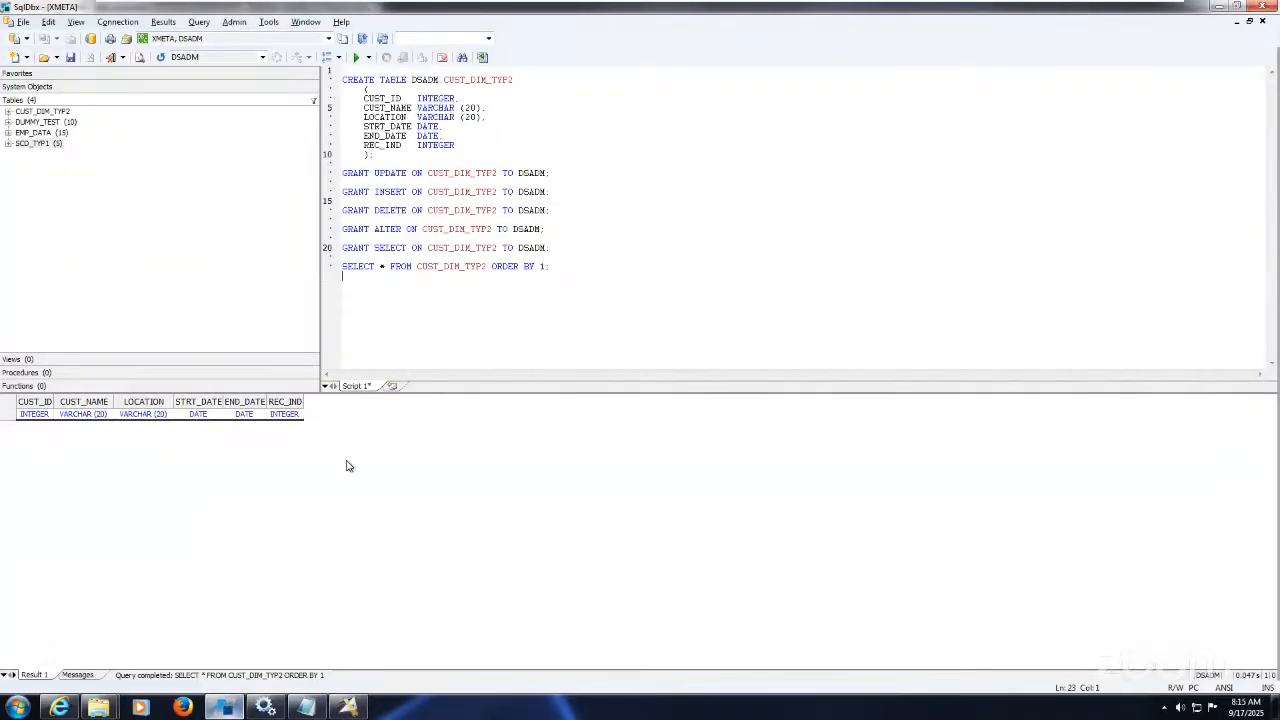
Step: Paste the SELECT DISTINCT query on line 25 and run it, returning CUST_ID, CUST_NAME and LOCATION
{"action": "key", "text": "Return"}
{"action": "key", "text": "Return"}
{"action": "key", "text": "ctrl+v"}
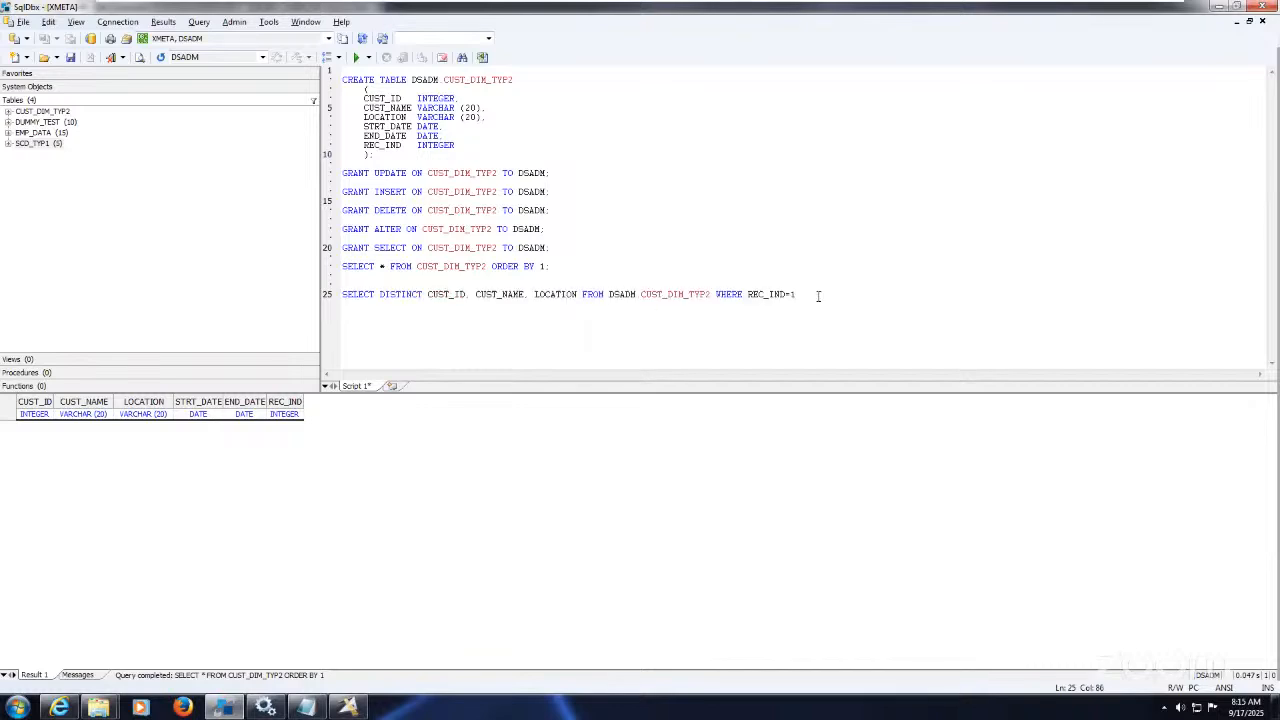
{"action": "left_click_drag", "start_coordinate": [818, 296], "coordinate": [800, 277]}
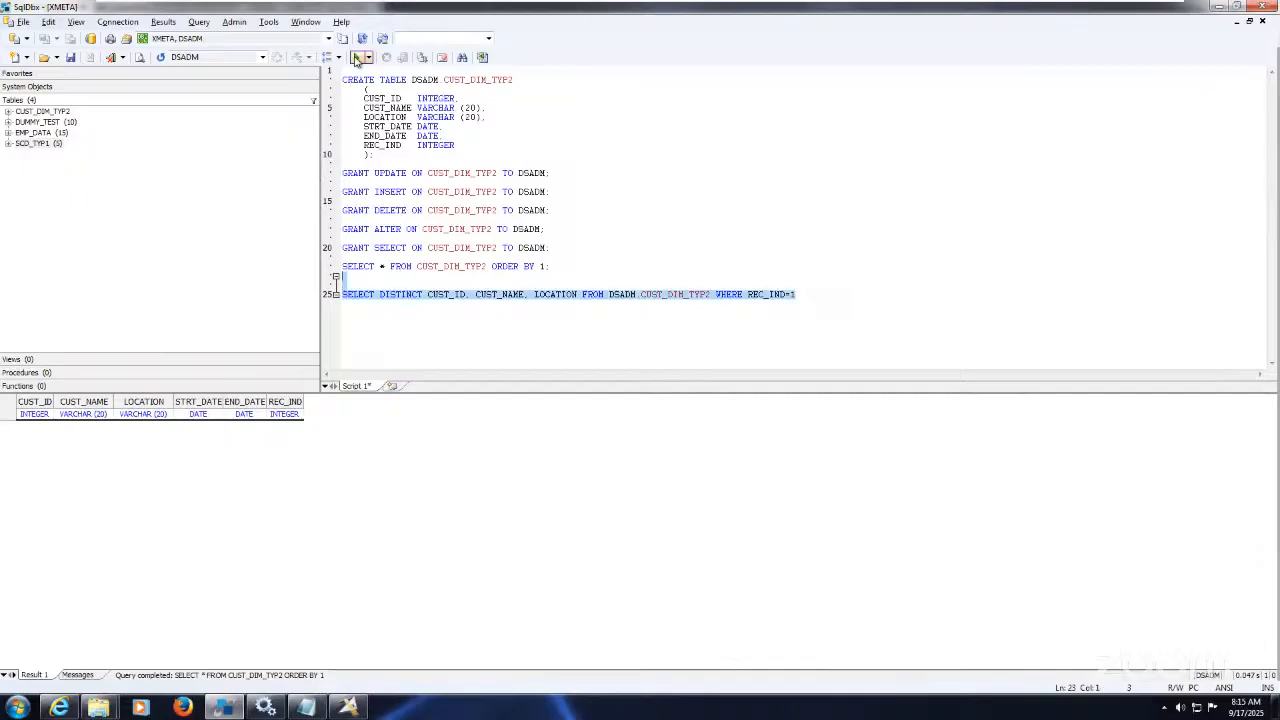
{"action": "left_click", "coordinate": [357, 58]}
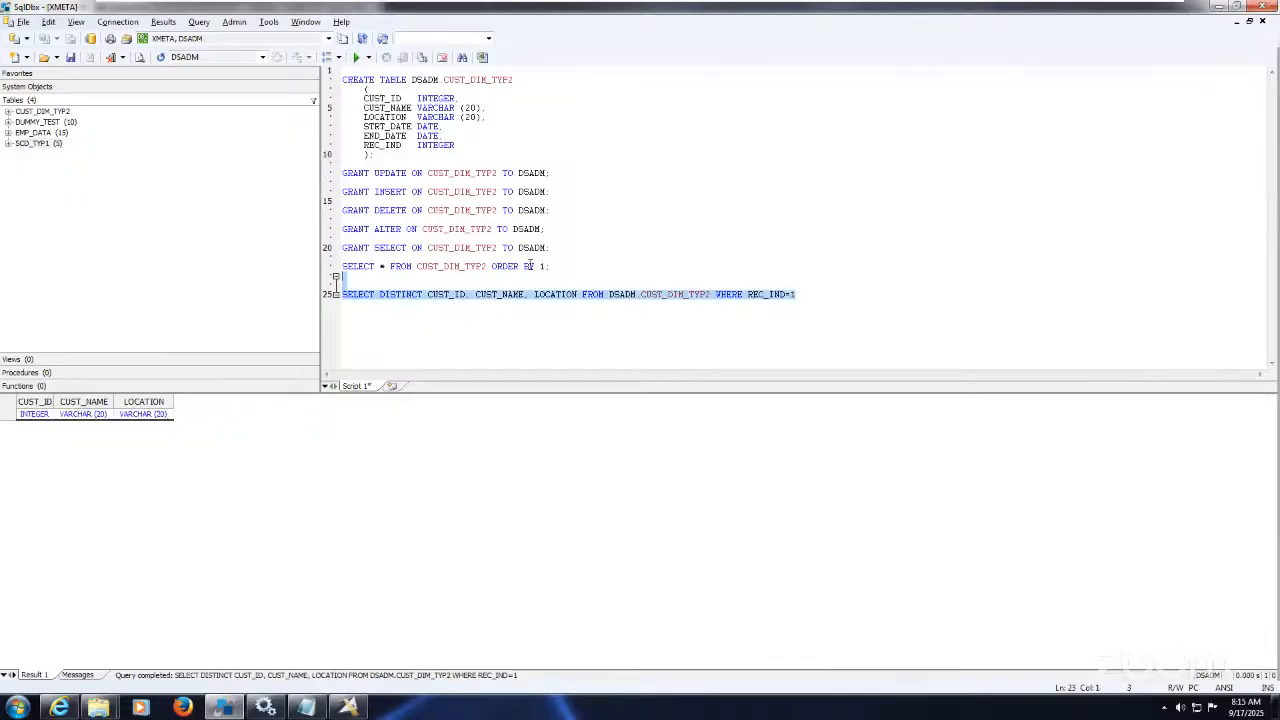
{"action": "left_click", "coordinate": [476, 342]}
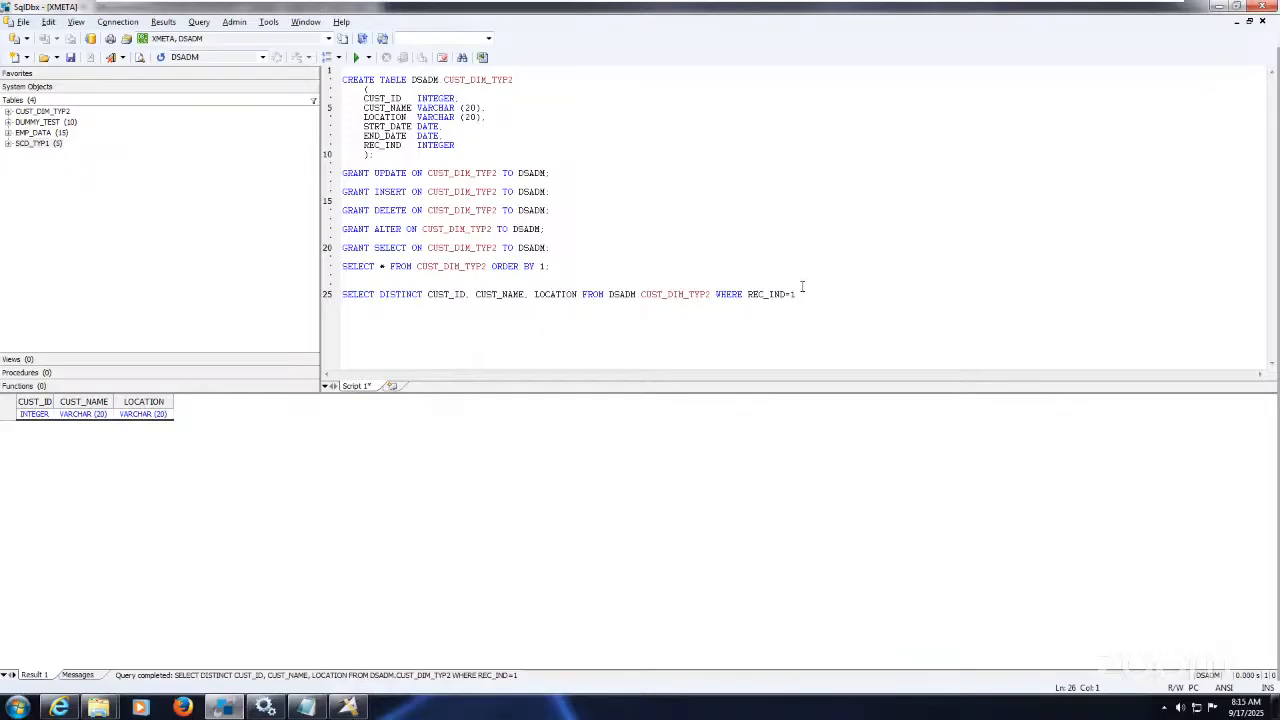
{"action": "key", "text": "shift+Up"}
{"action": "key", "text": "shift+Up"}
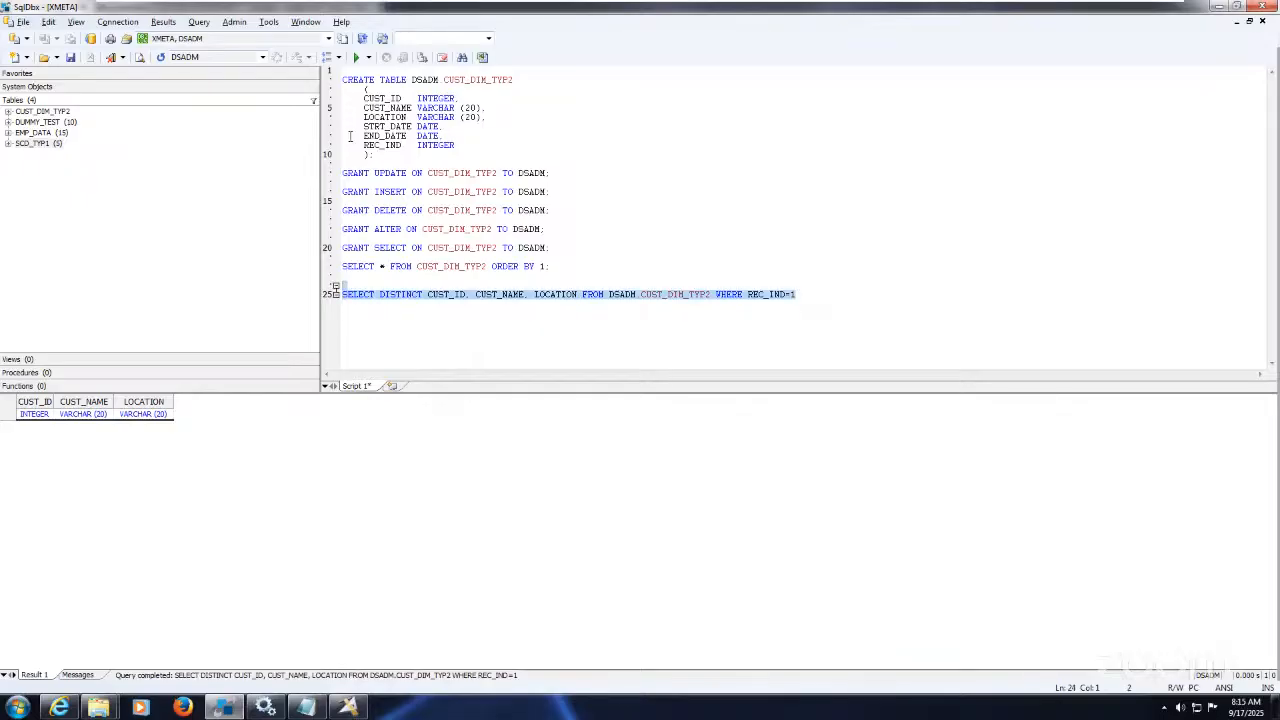
{"action": "left_click", "coordinate": [356, 58]}
{"action": "left_click", "coordinate": [803, 302]}
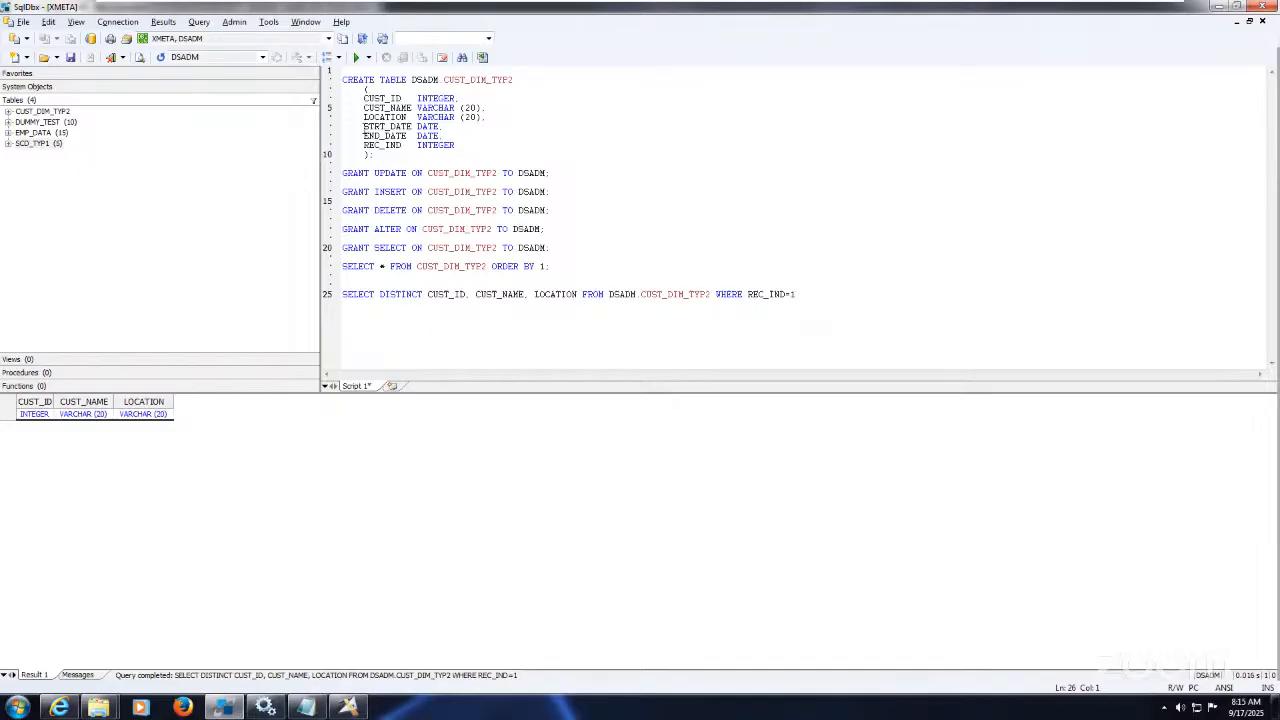
Step: Highlight the STRT_DATE, END_DATE and REC_IND definitions, then return to the DB2 connector settings
{"action": "left_click_drag", "start_coordinate": [363, 127], "coordinate": [462, 145]}
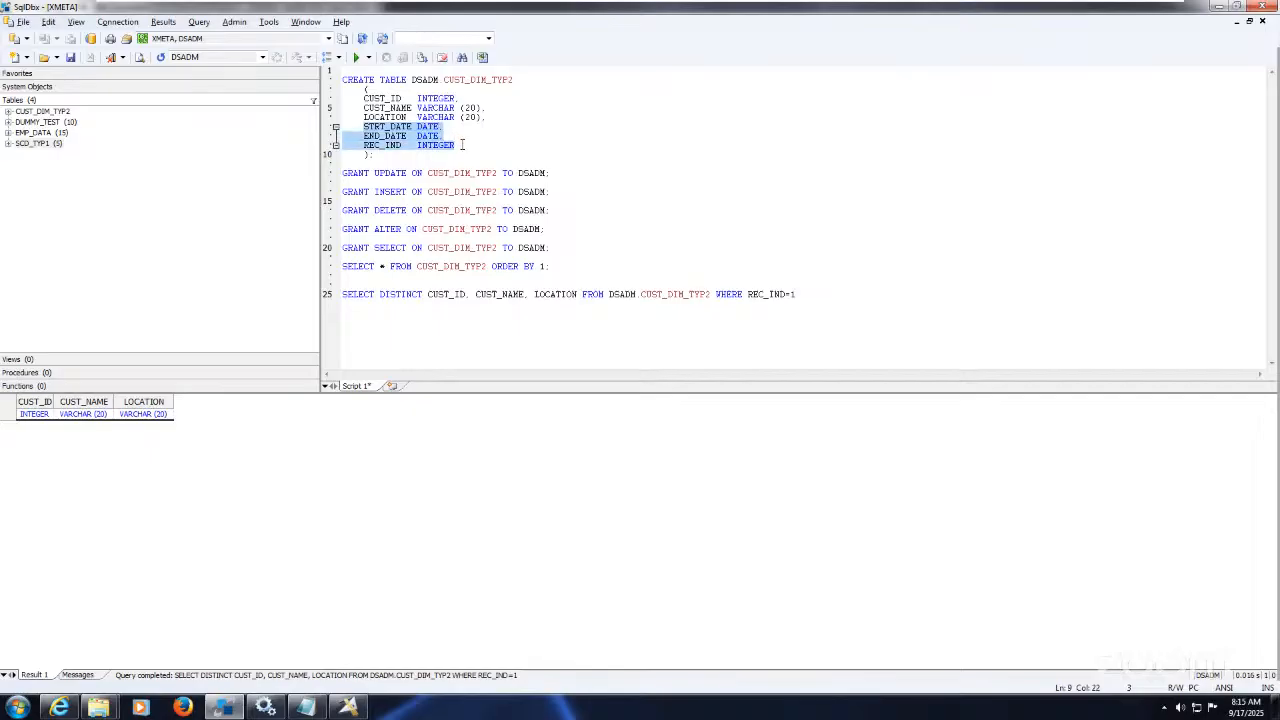
{"action": "left_click", "coordinate": [462, 145]}
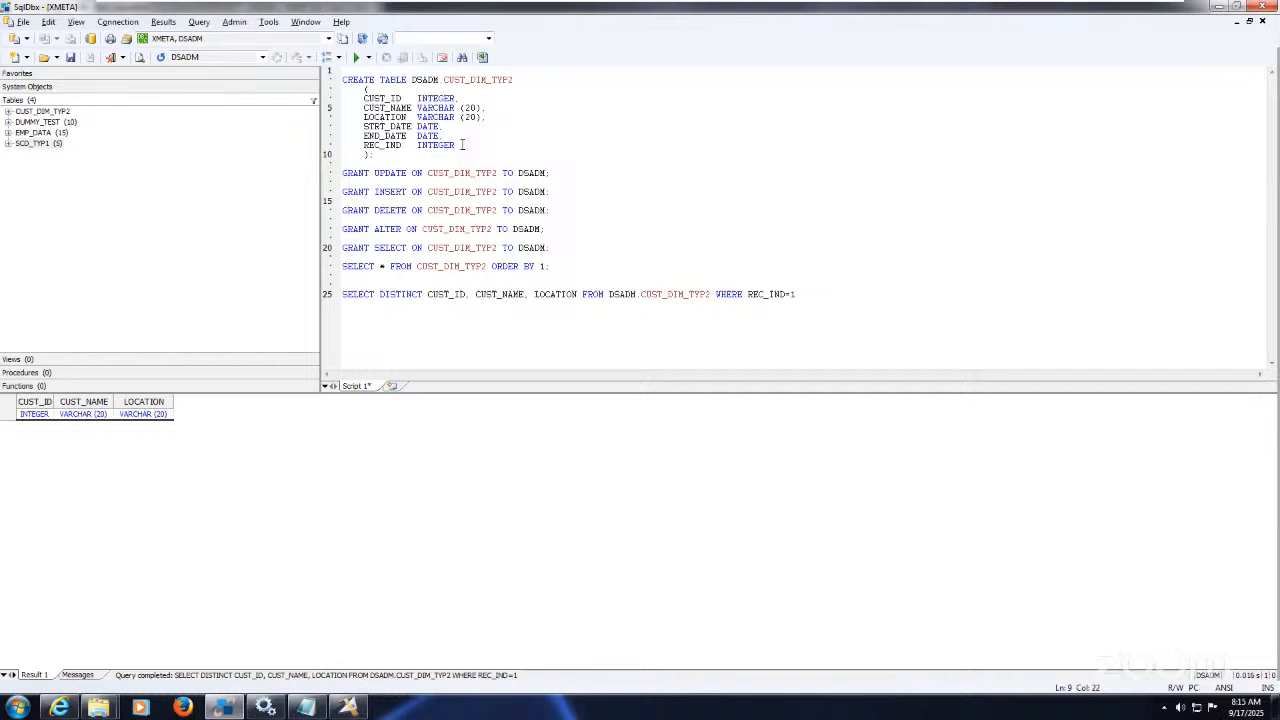
{"action": "left_click", "coordinate": [348, 707]}
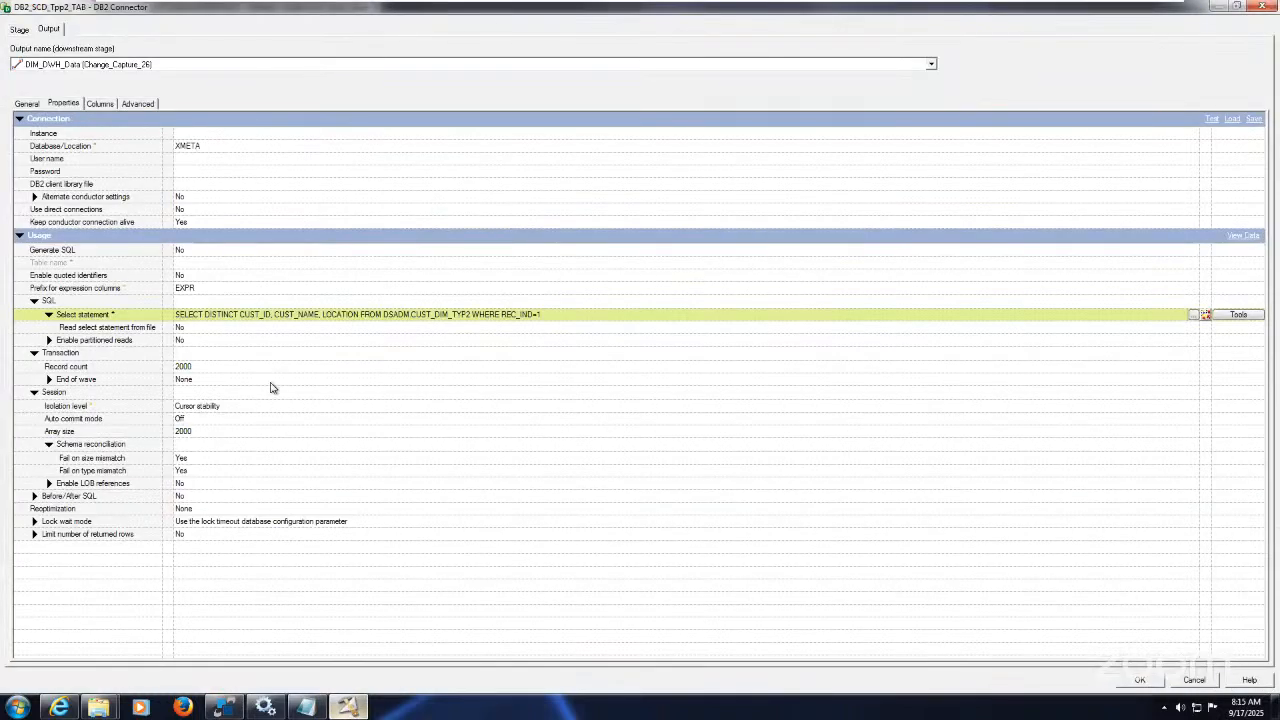
Step: Review the DB2 connector's columns (CUST_ID Integer, CUST_NAME and LOCATION VarChar 20) and close it
{"action": "left_click", "coordinate": [104, 104]}
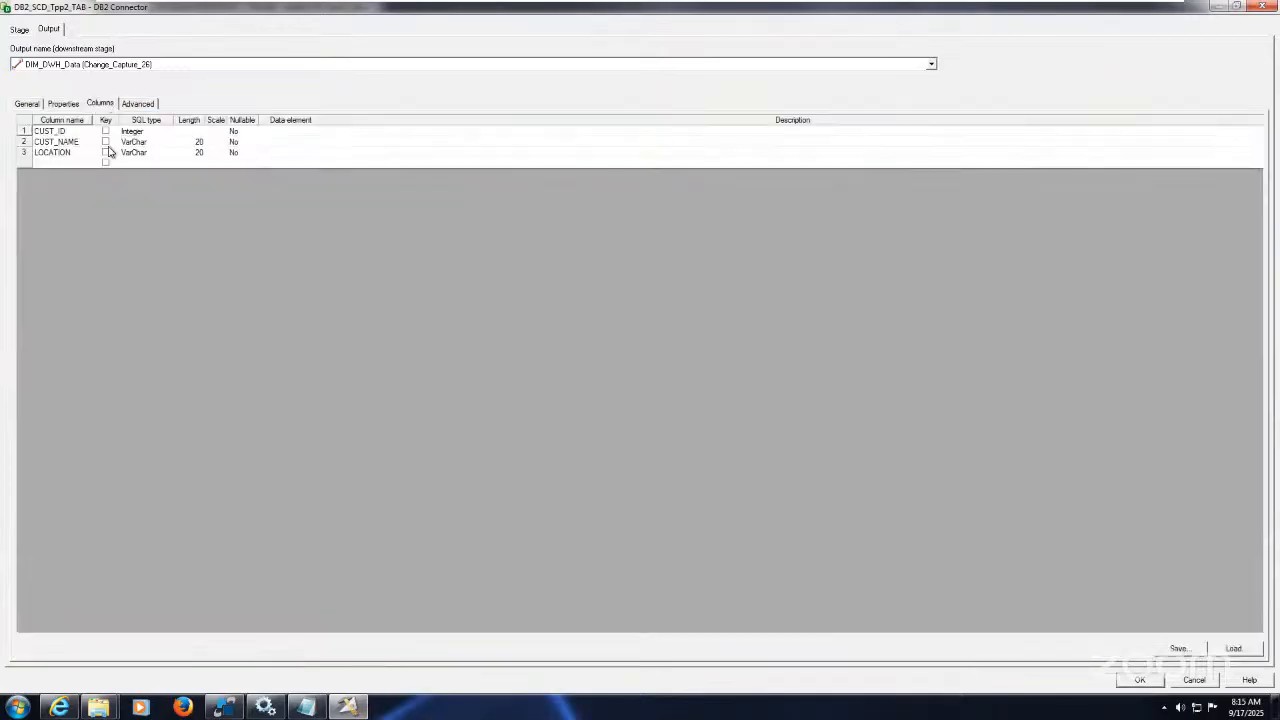
{"action": "left_click", "coordinate": [70, 137]}
{"action": "left_click", "coordinate": [72, 142]}
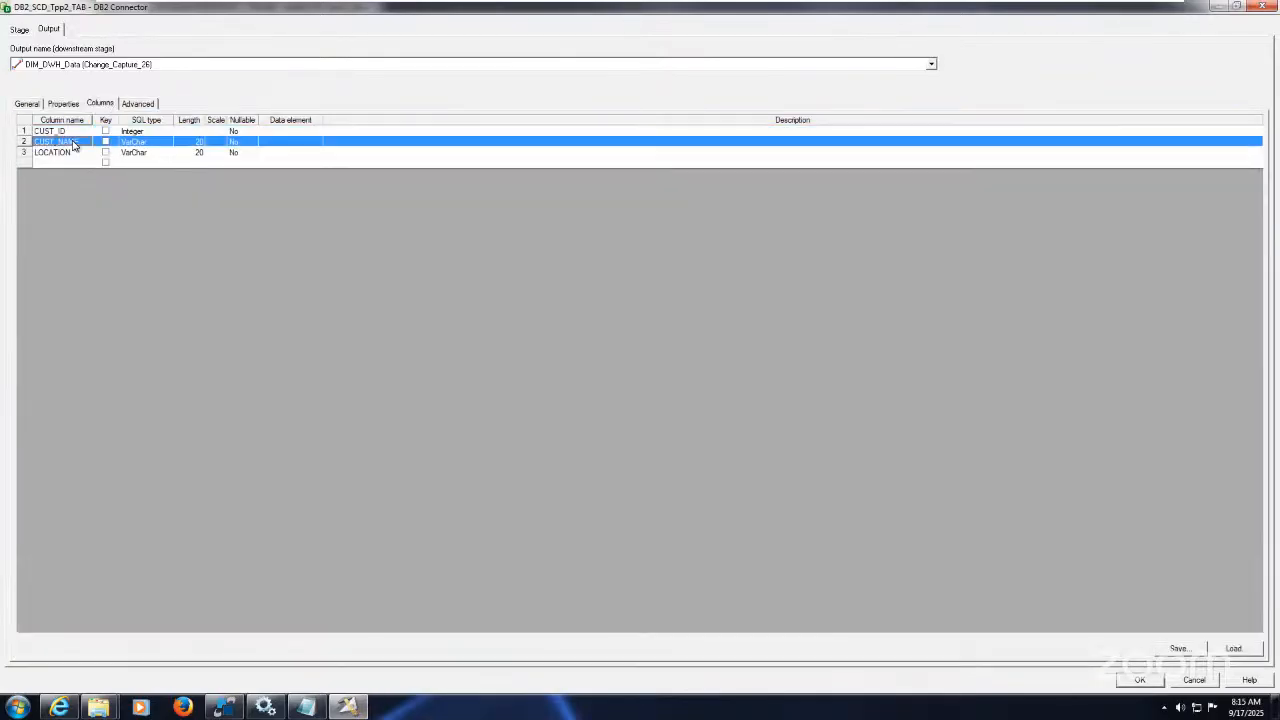
{"action": "left_click", "coordinate": [76, 152]}
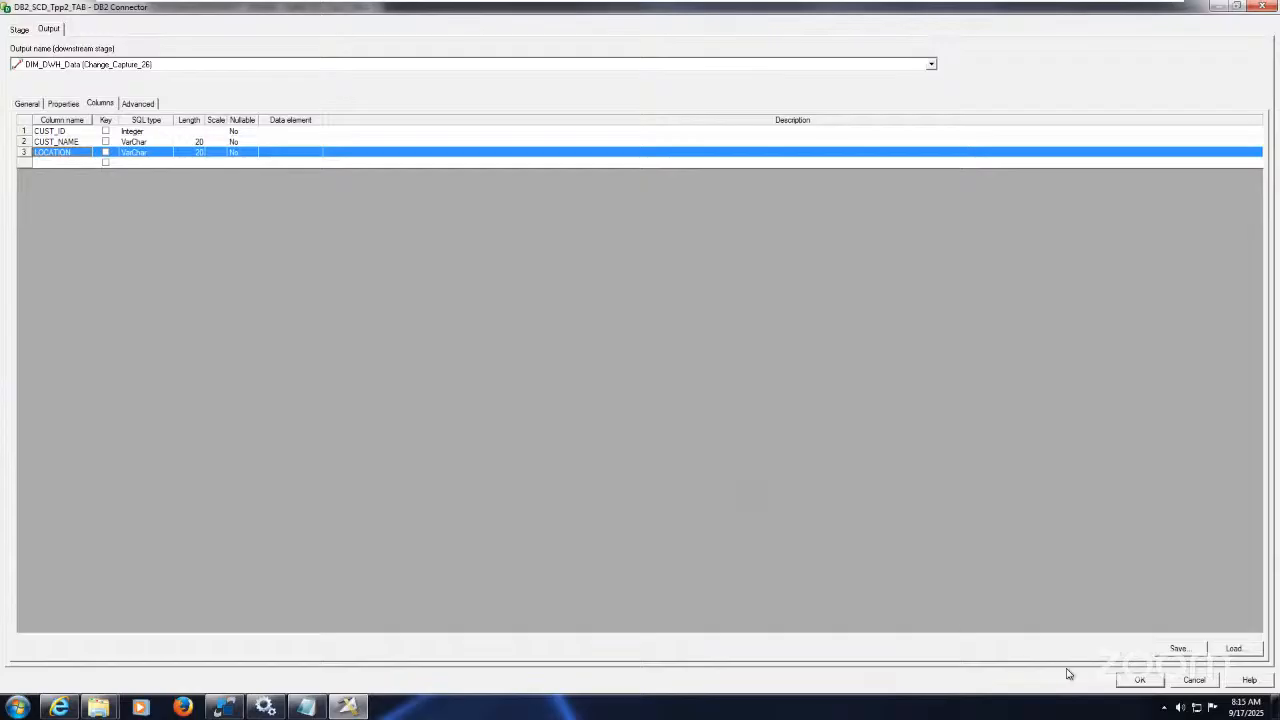
{"action": "left_click", "coordinate": [1140, 680]}
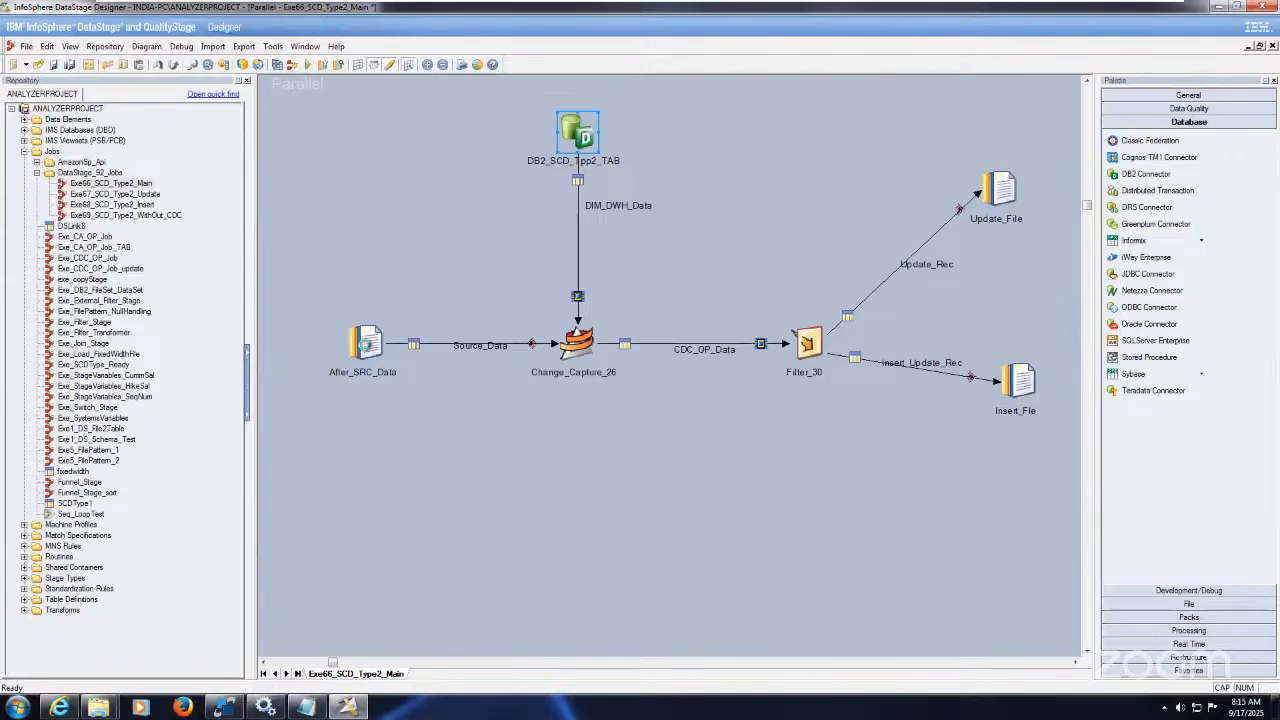
Step: Open and close the After_SRC_Data stage, then select Change_Capture_26
{"action": "double_click", "coordinate": [366, 347]}
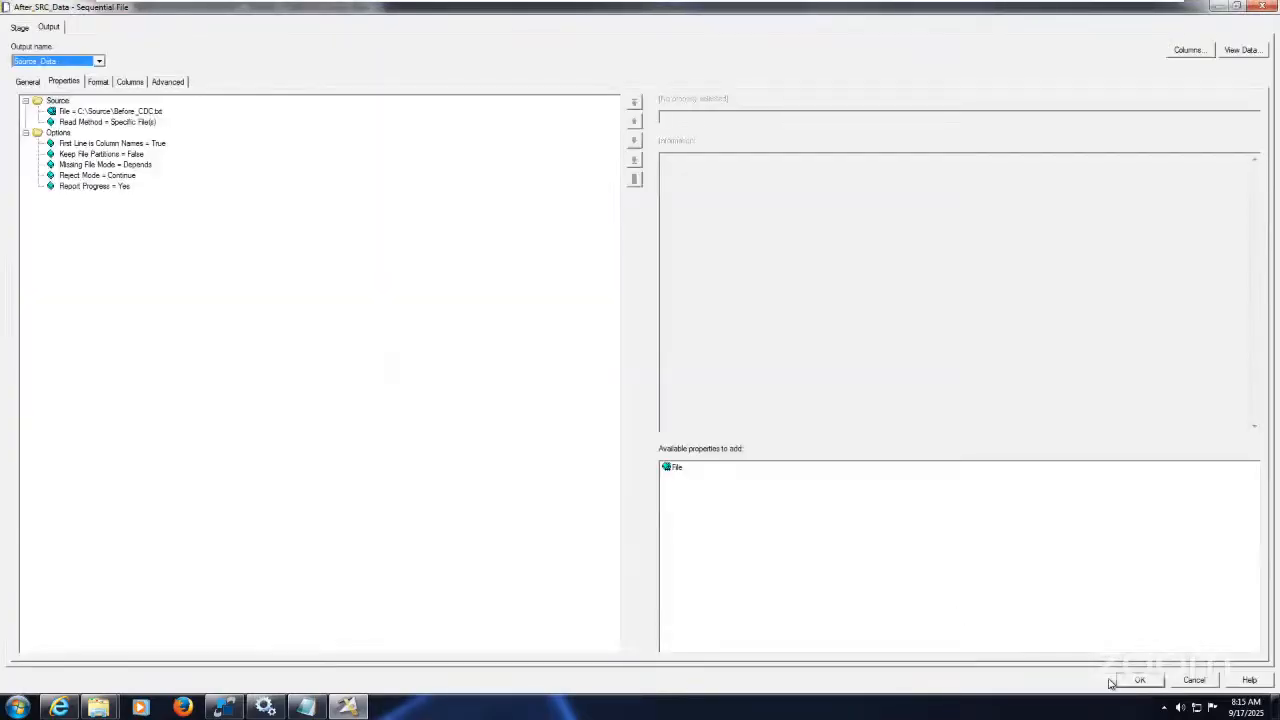
{"action": "left_click", "coordinate": [1139, 680]}
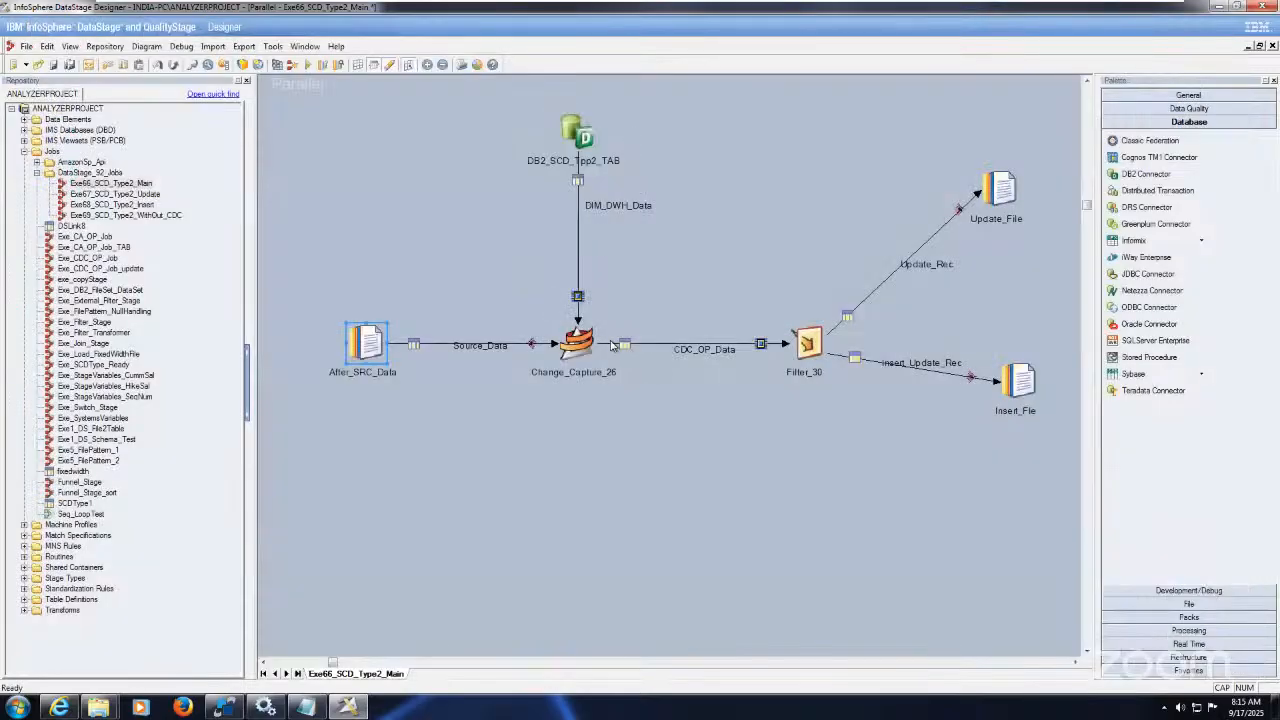
{"action": "left_click", "coordinate": [578, 343]}
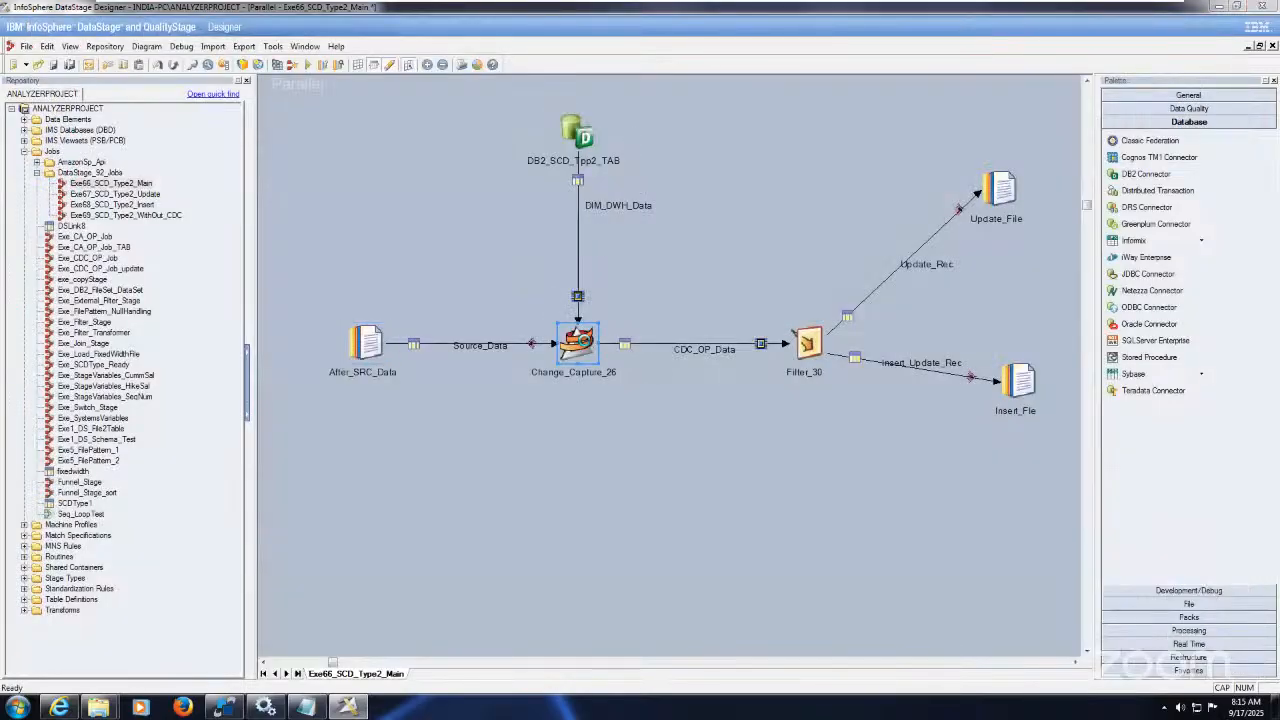
Step: Review Change_Capture_26's properties: CUST_ID and CUST_NAME keys, LOCATION change value, Drop Output settings
{"action": "double_click", "coordinate": [582, 340]}
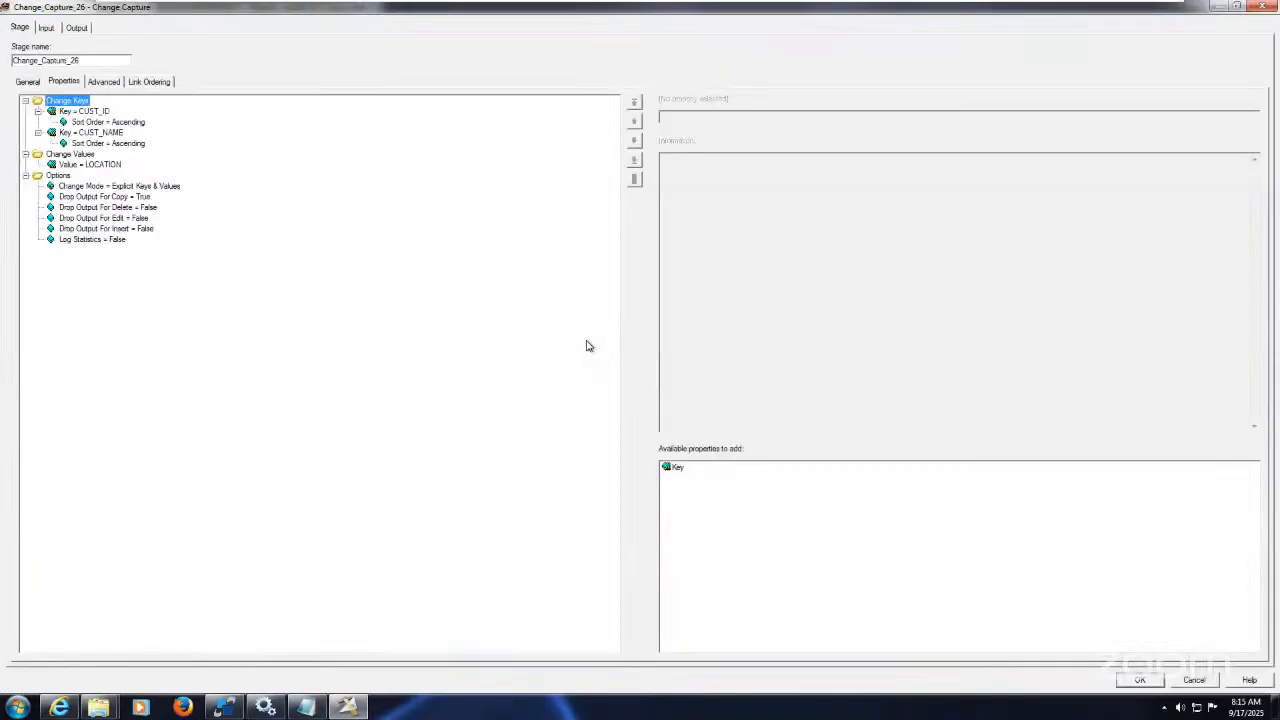
{"action": "left_click", "coordinate": [106, 114]}
{"action": "left_click", "coordinate": [113, 134]}
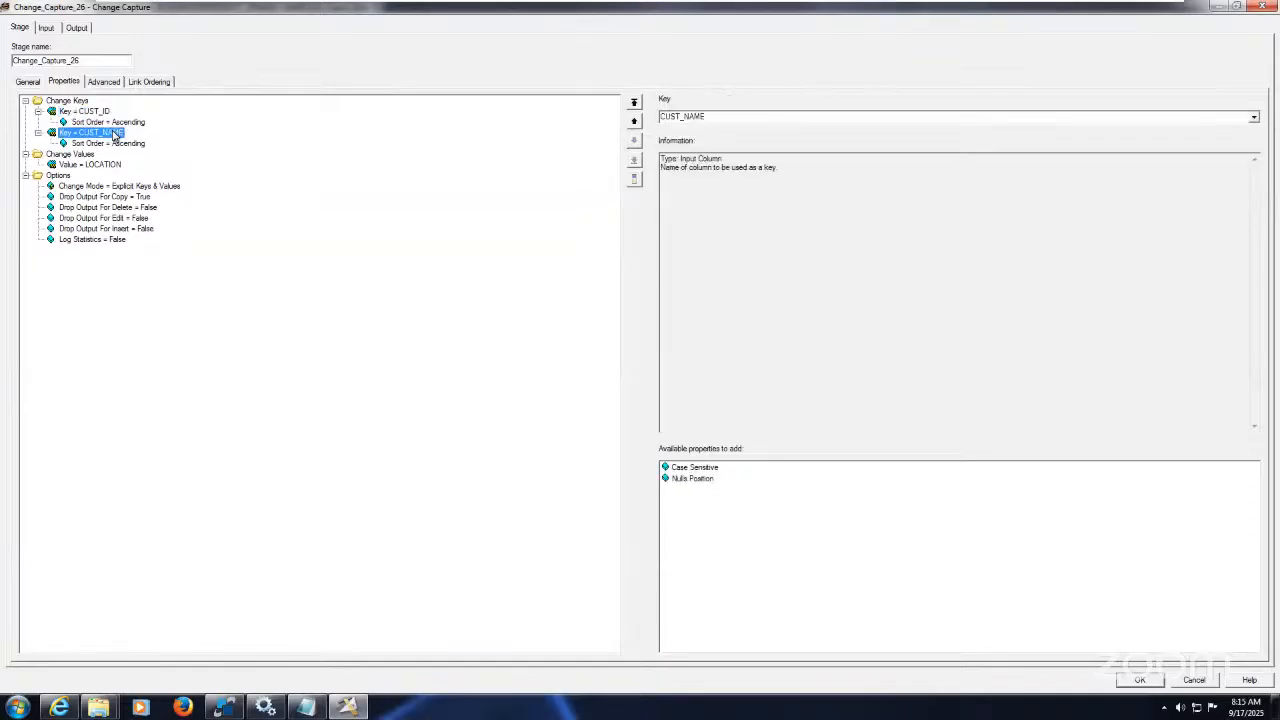
{"action": "left_click", "coordinate": [101, 168]}
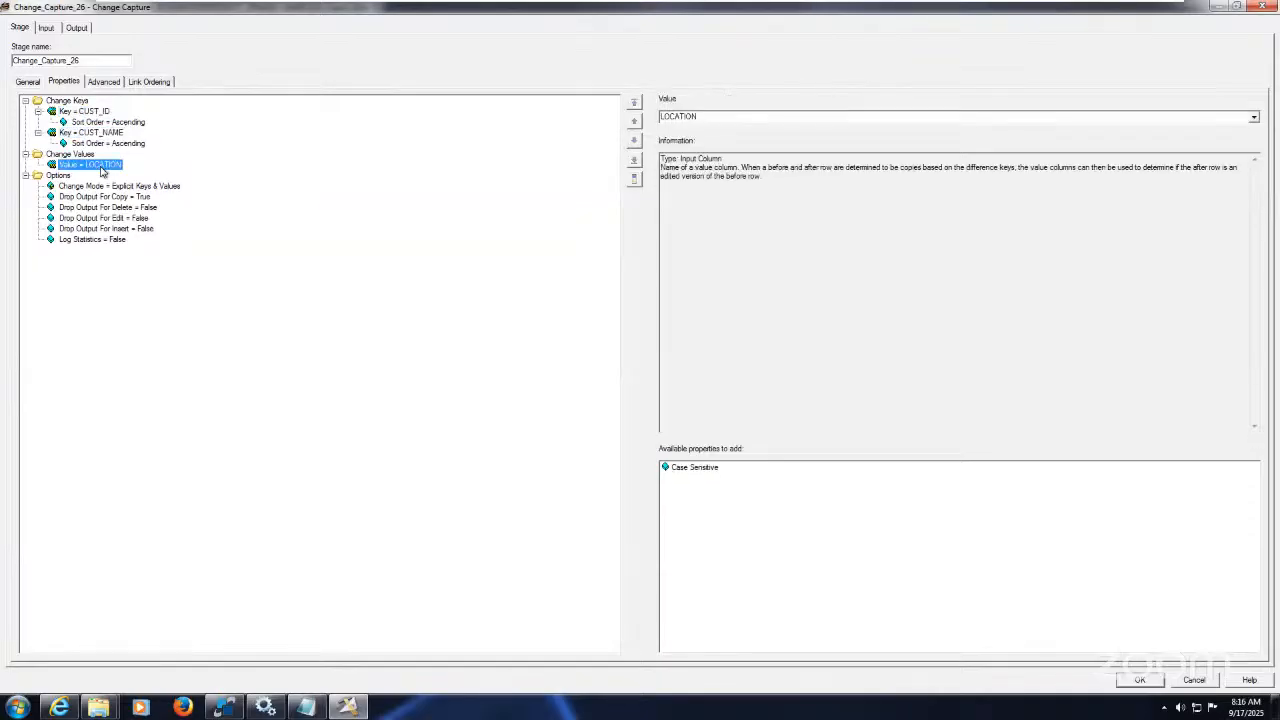
{"action": "left_click", "coordinate": [86, 155]}
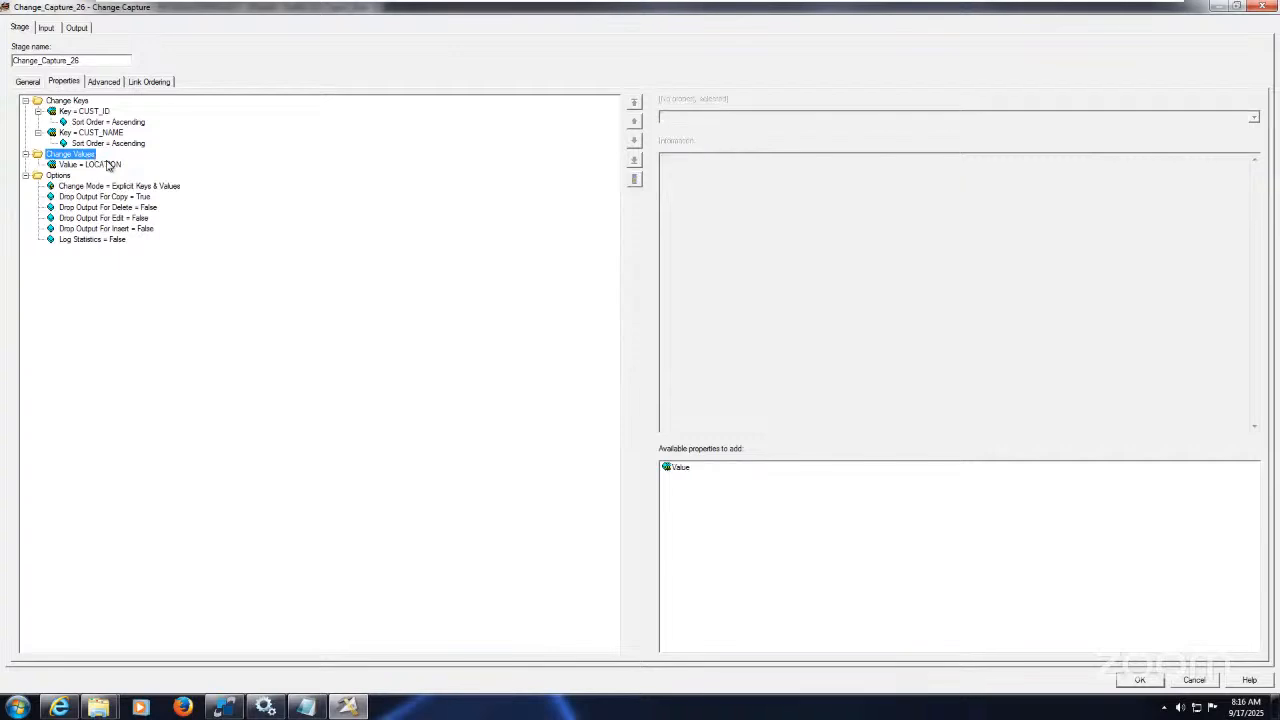
{"action": "left_click", "coordinate": [107, 163]}
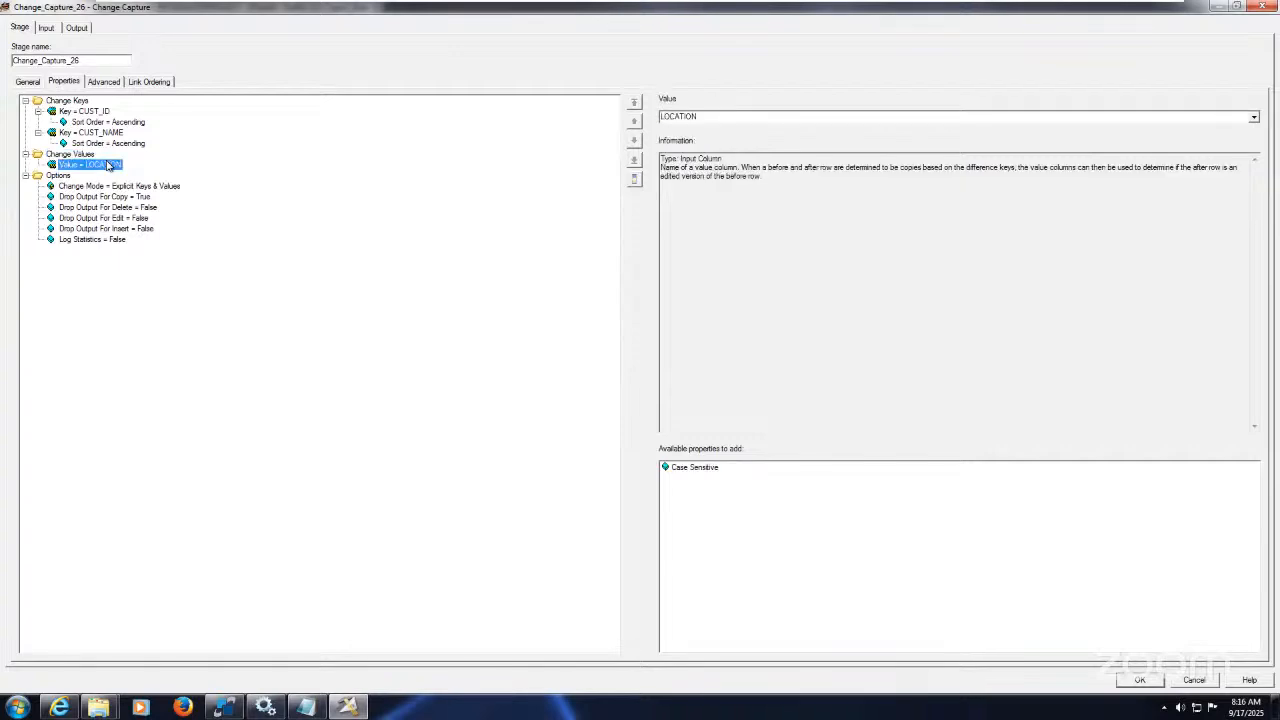
{"action": "left_click", "coordinate": [106, 112]}
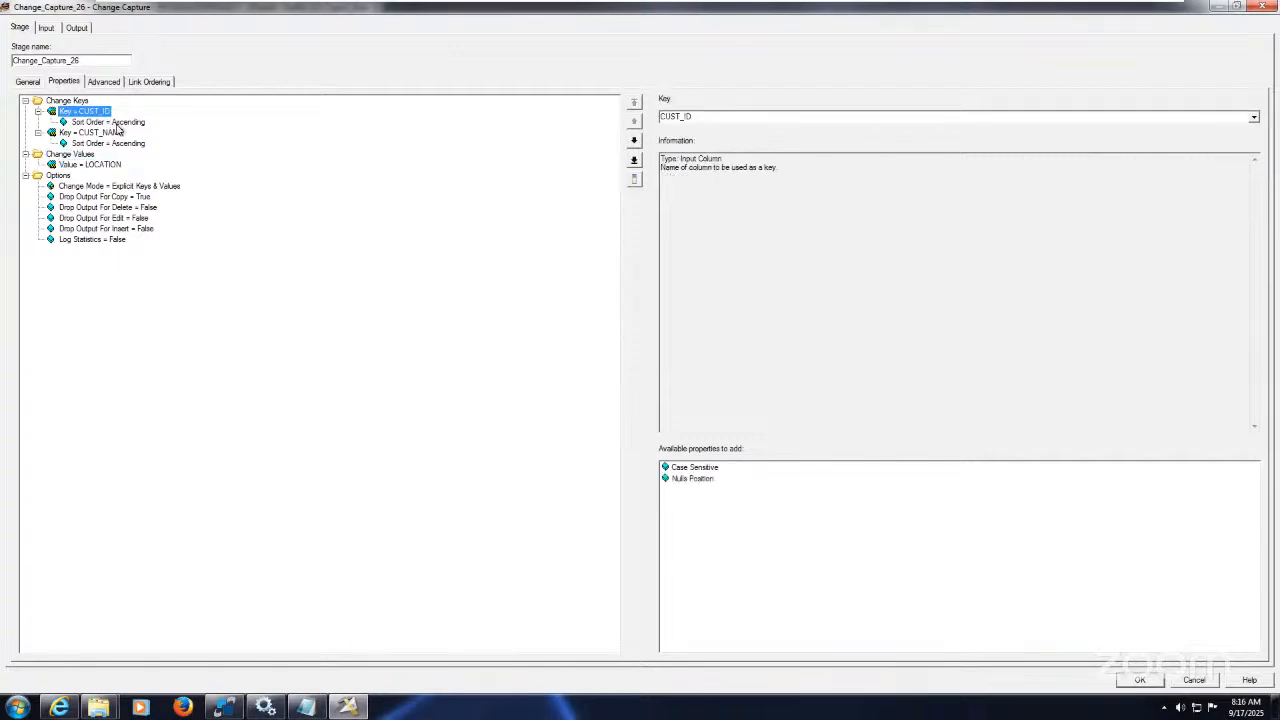
{"action": "left_click", "coordinate": [120, 133]}
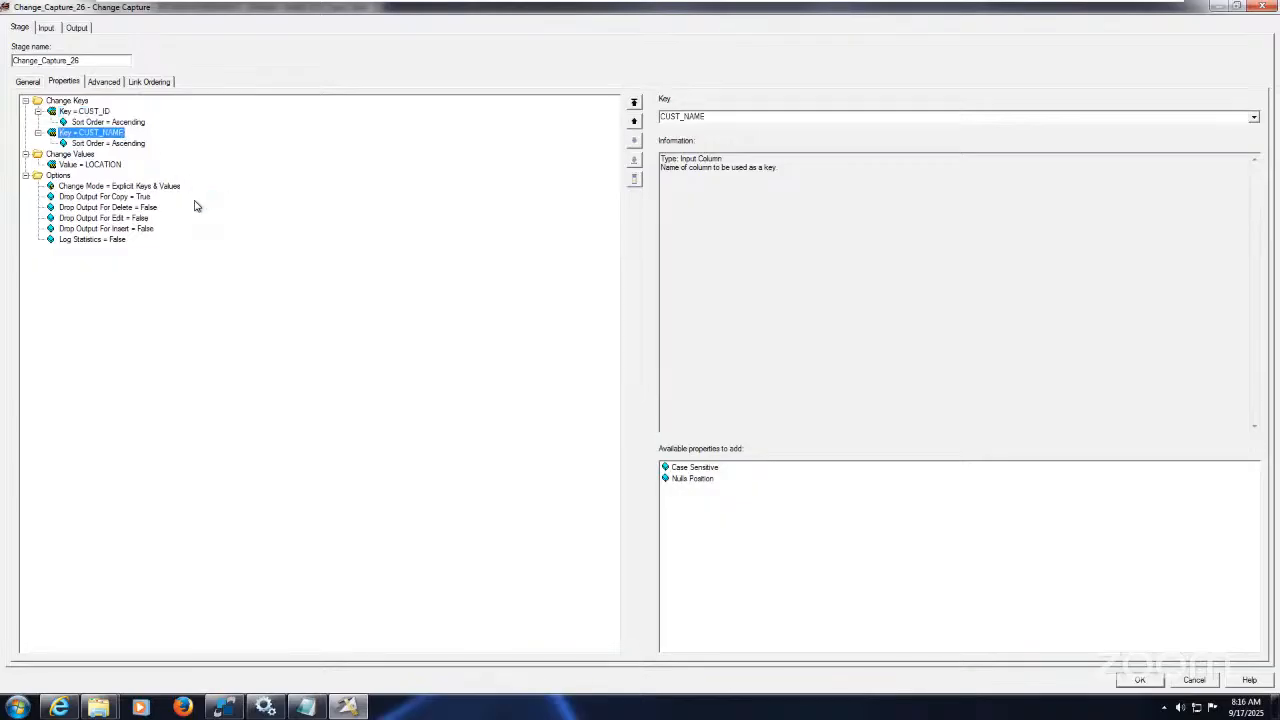
{"action": "left_click", "coordinate": [148, 197]}
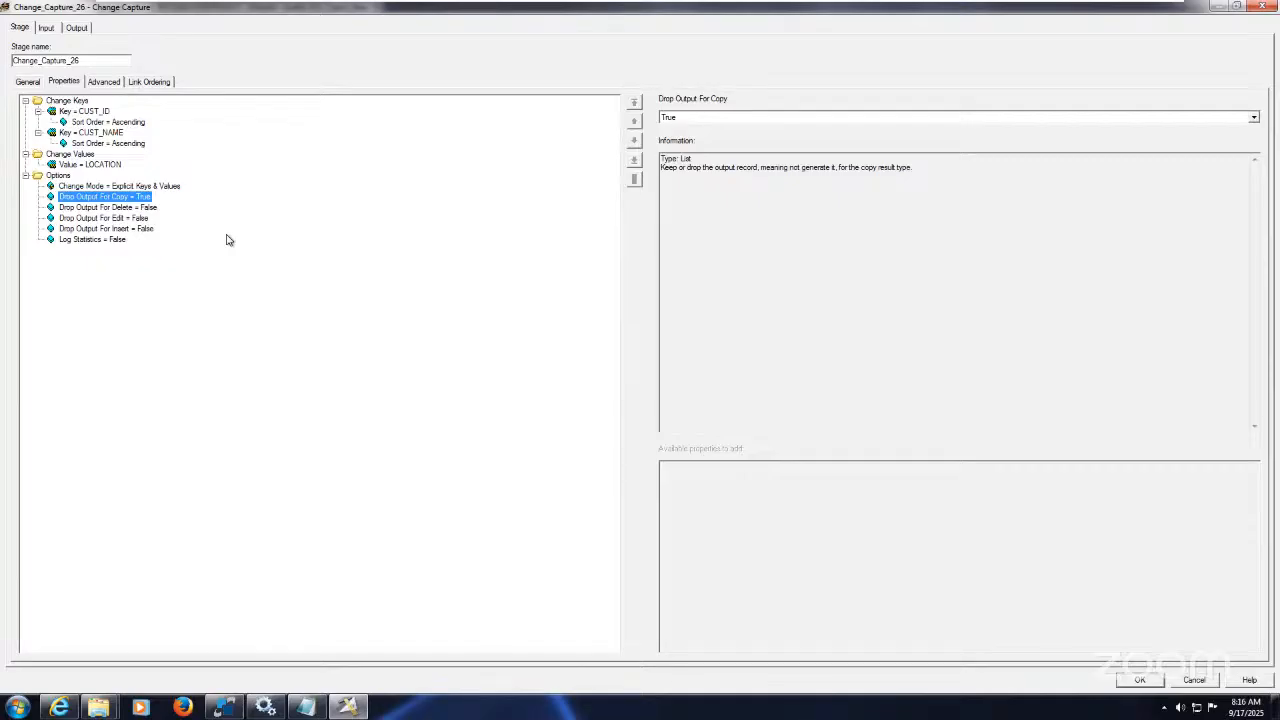
{"action": "left_click", "coordinate": [150, 208]}
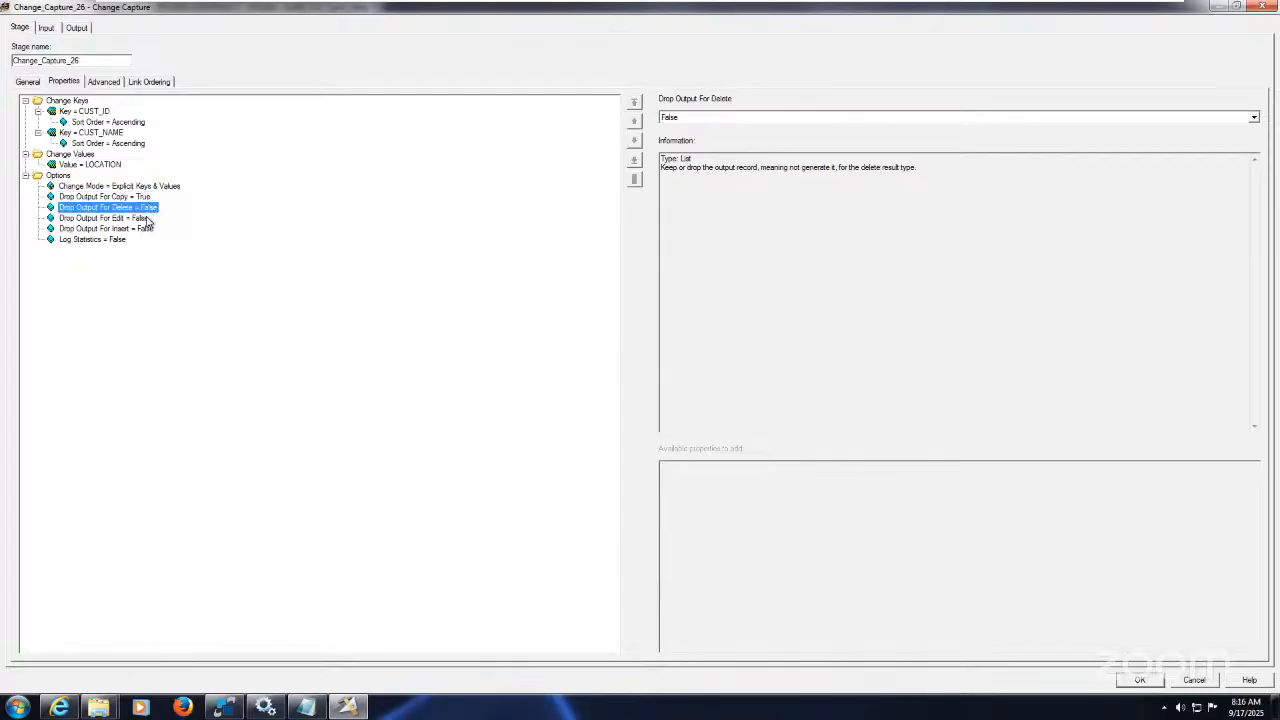
{"action": "left_click", "coordinate": [149, 219]}
{"action": "left_click", "coordinate": [150, 229]}
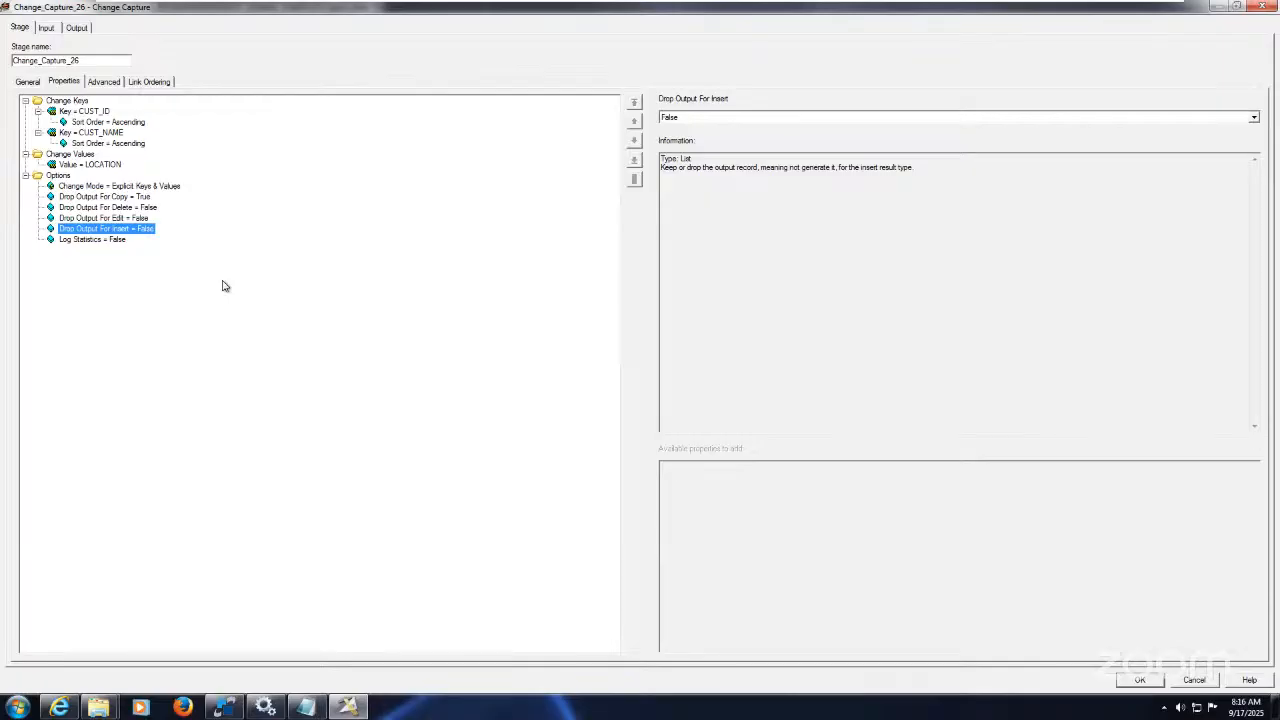
Step: Check link ordering (DIM_DWH_Data before, Source_Data after), input columns and change_code output mapping, then close
{"action": "left_click", "coordinate": [148, 81]}
{"action": "left_click", "coordinate": [106, 127]}
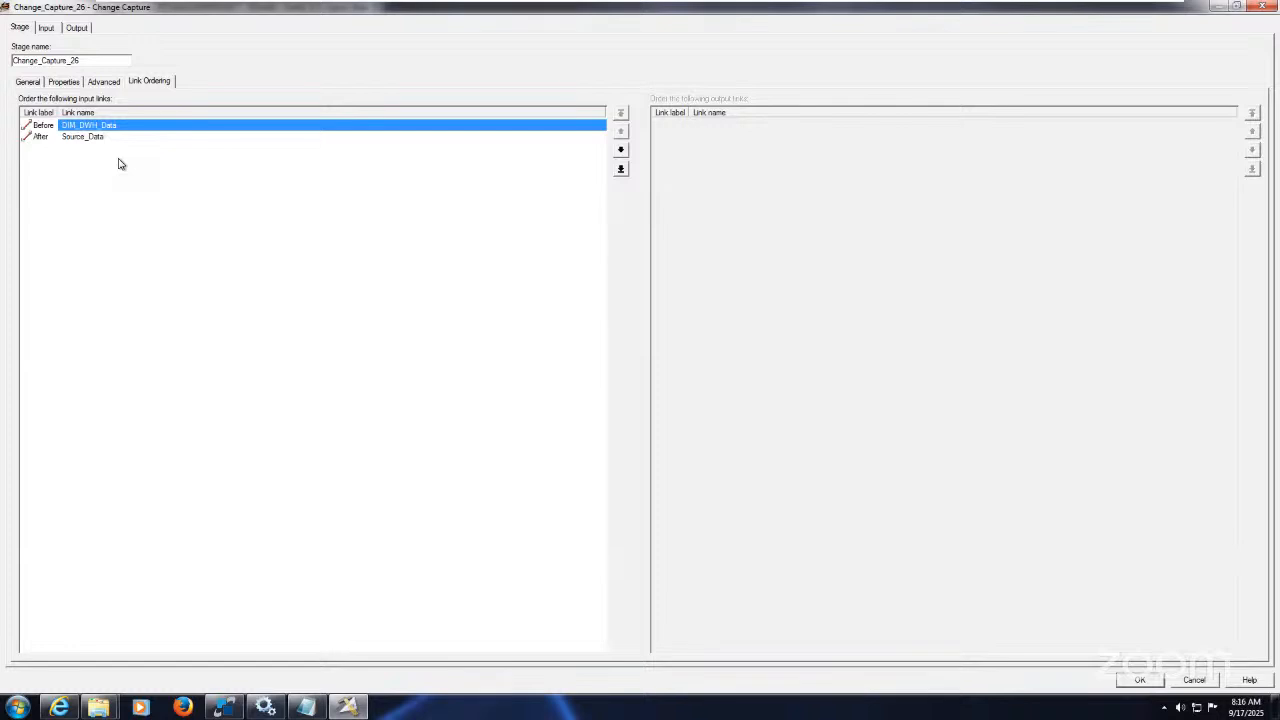
{"action": "left_click", "coordinate": [87, 138]}
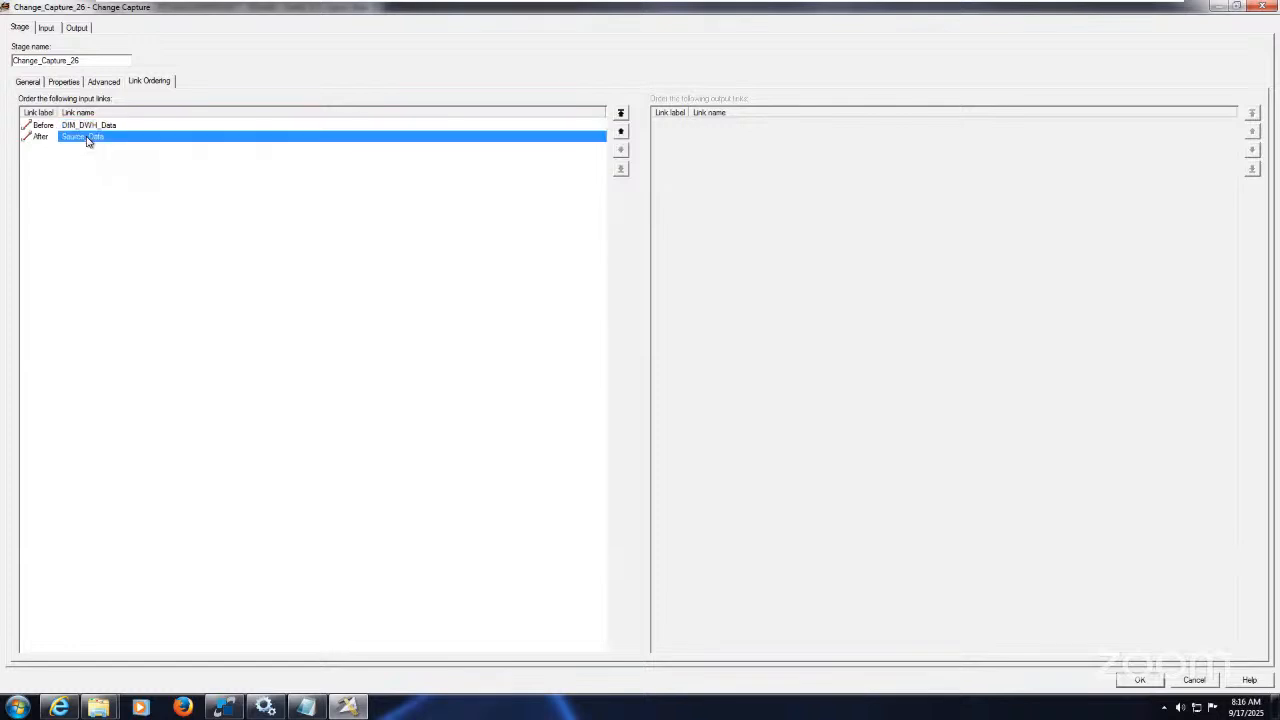
{"action": "left_click", "coordinate": [50, 29]}
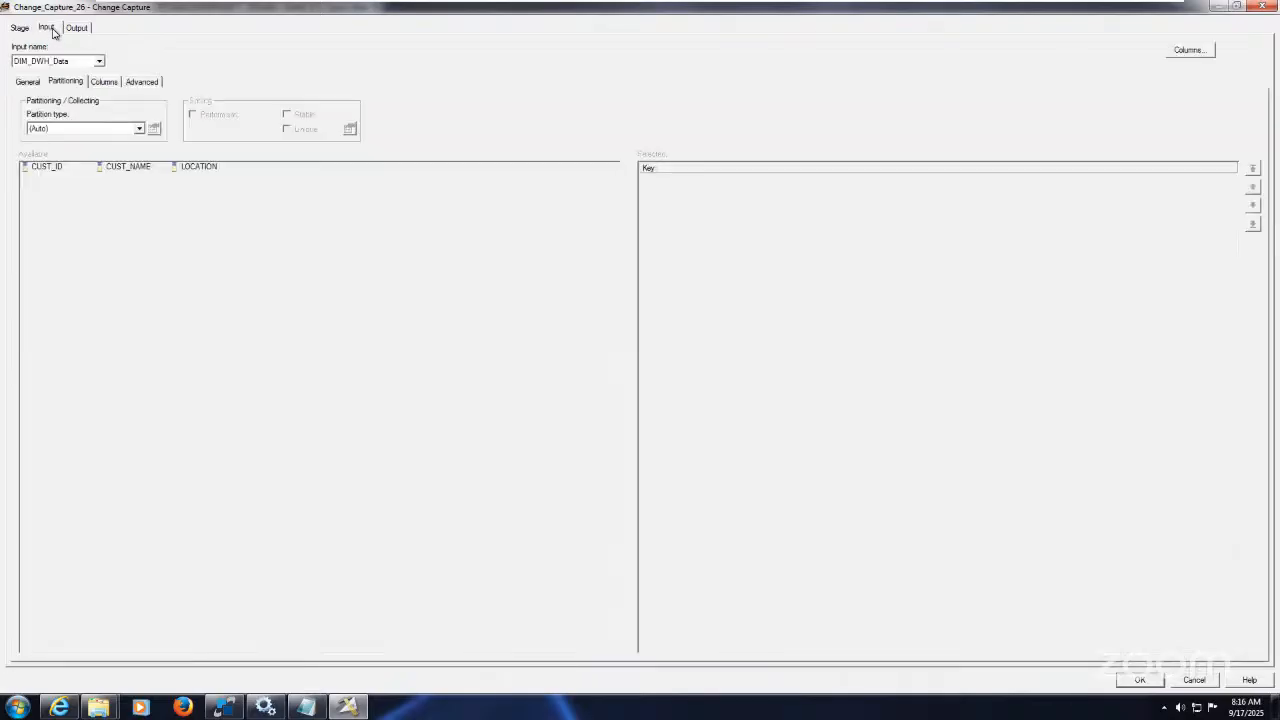
{"action": "left_click", "coordinate": [108, 82]}
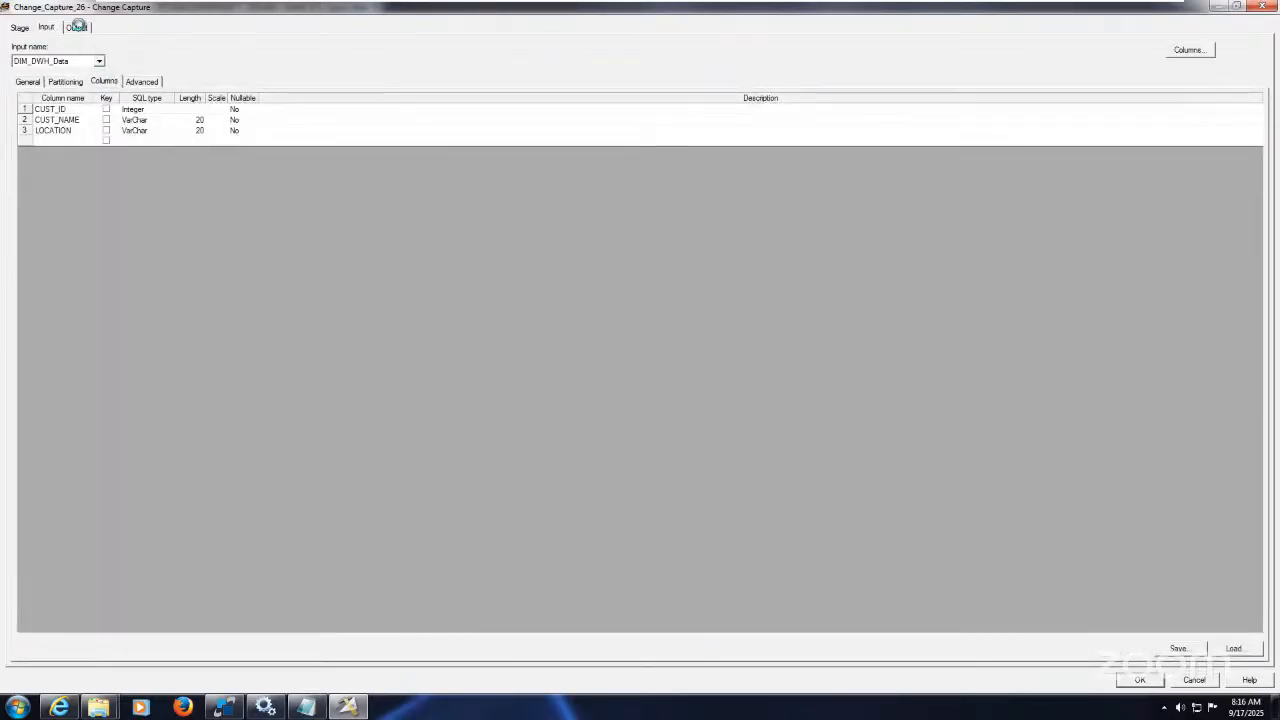
{"action": "left_click", "coordinate": [78, 28]}
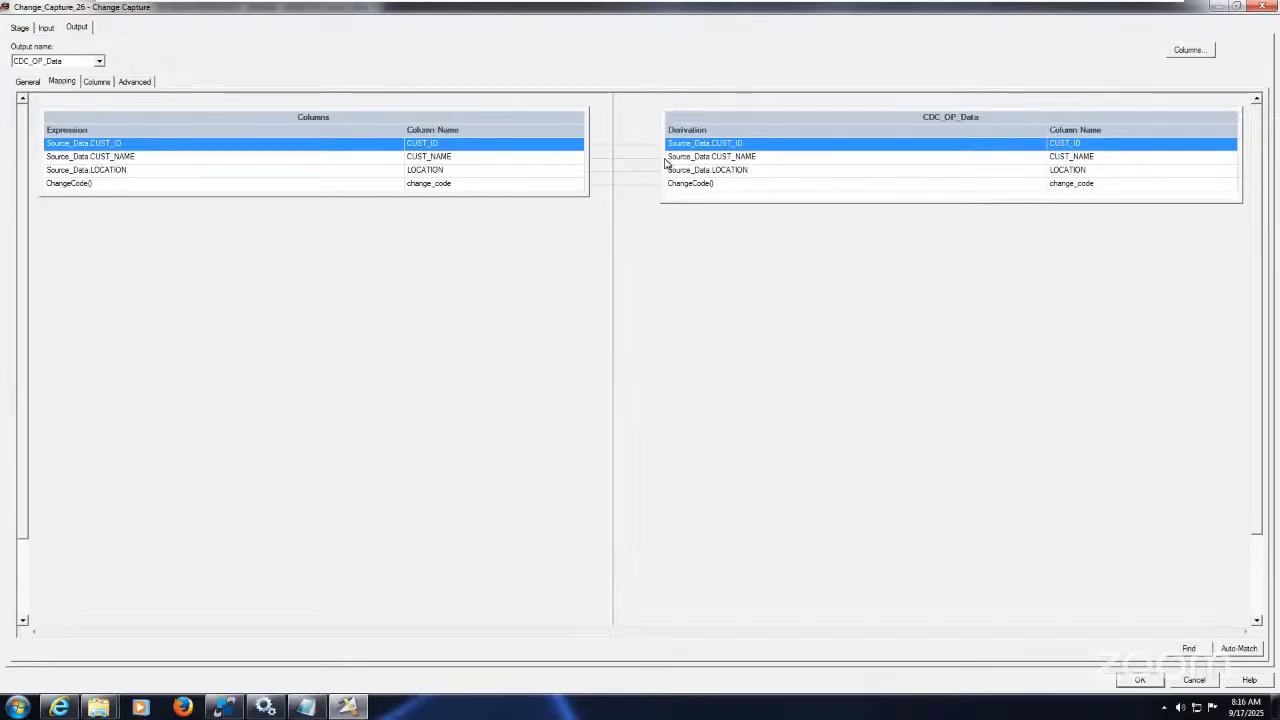
{"action": "left_click", "coordinate": [729, 186]}
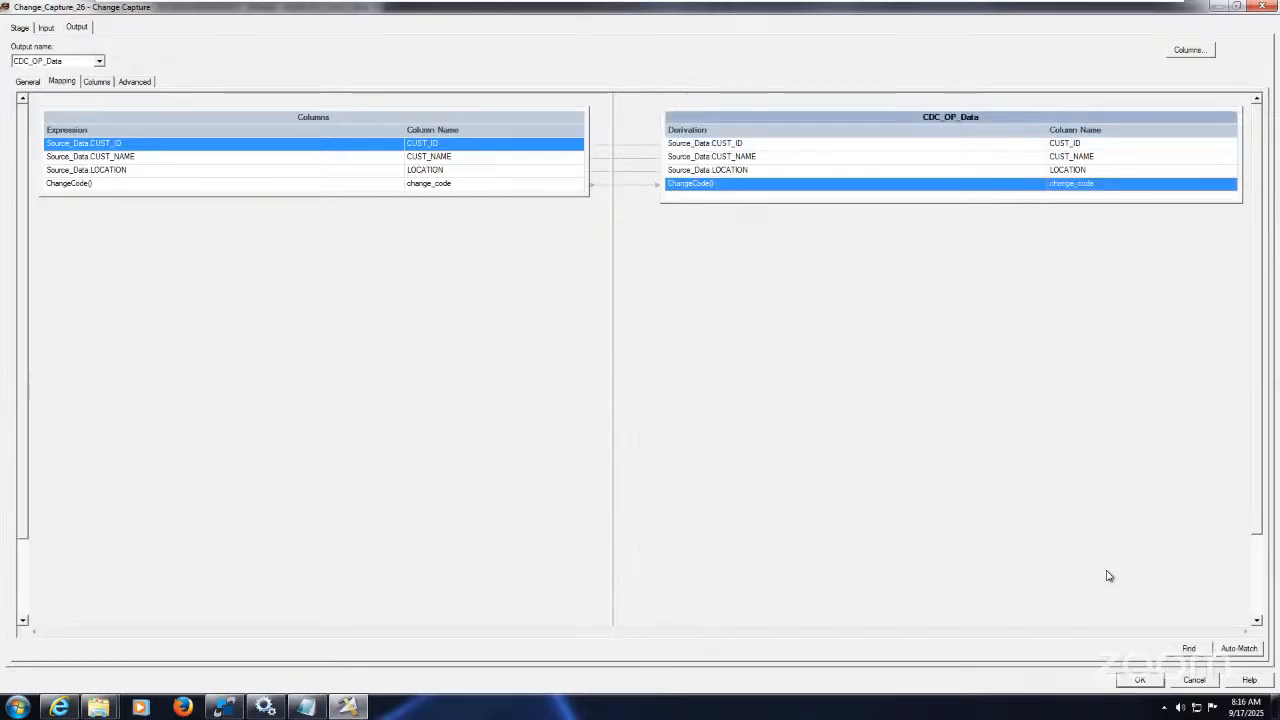
{"action": "left_click", "coordinate": [1145, 683]}
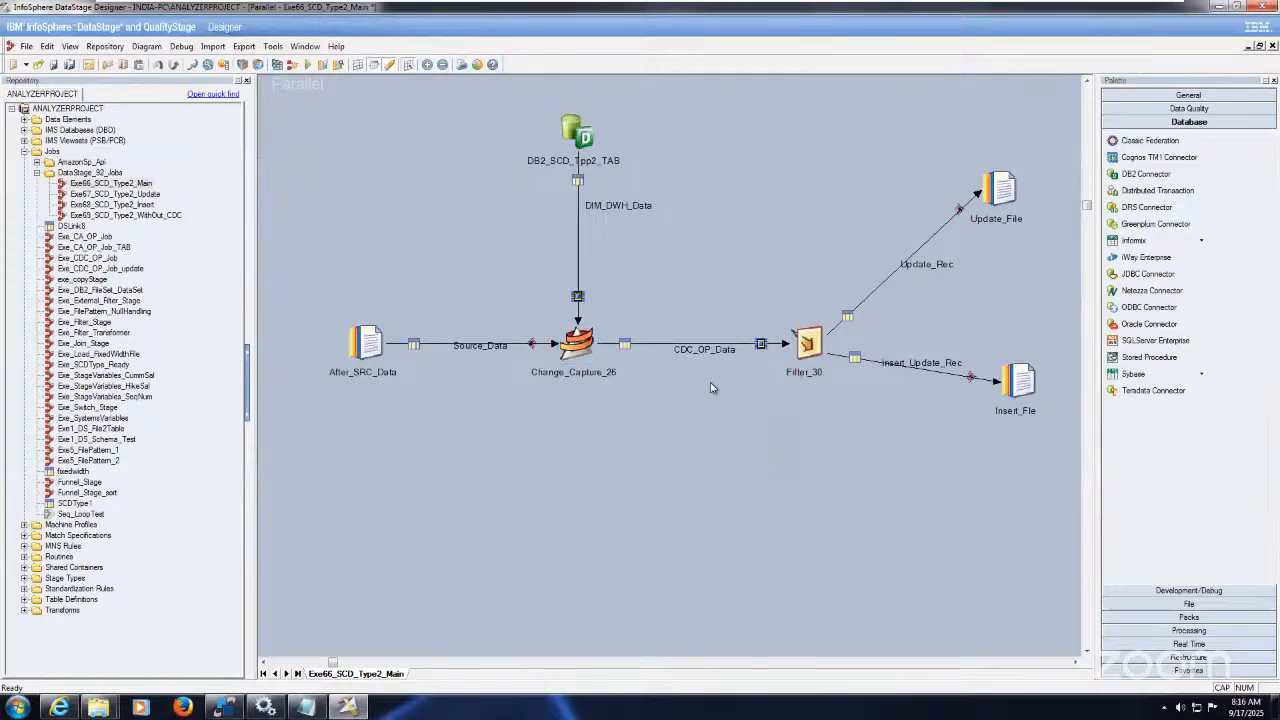
{"action": "left_click_drag", "start_coordinate": [930, 144], "coordinate": [1056, 252]}
{"action": "left_click_drag", "start_coordinate": [964, 321], "coordinate": [1068, 450]}
{"action": "left_click", "coordinate": [806, 345]}
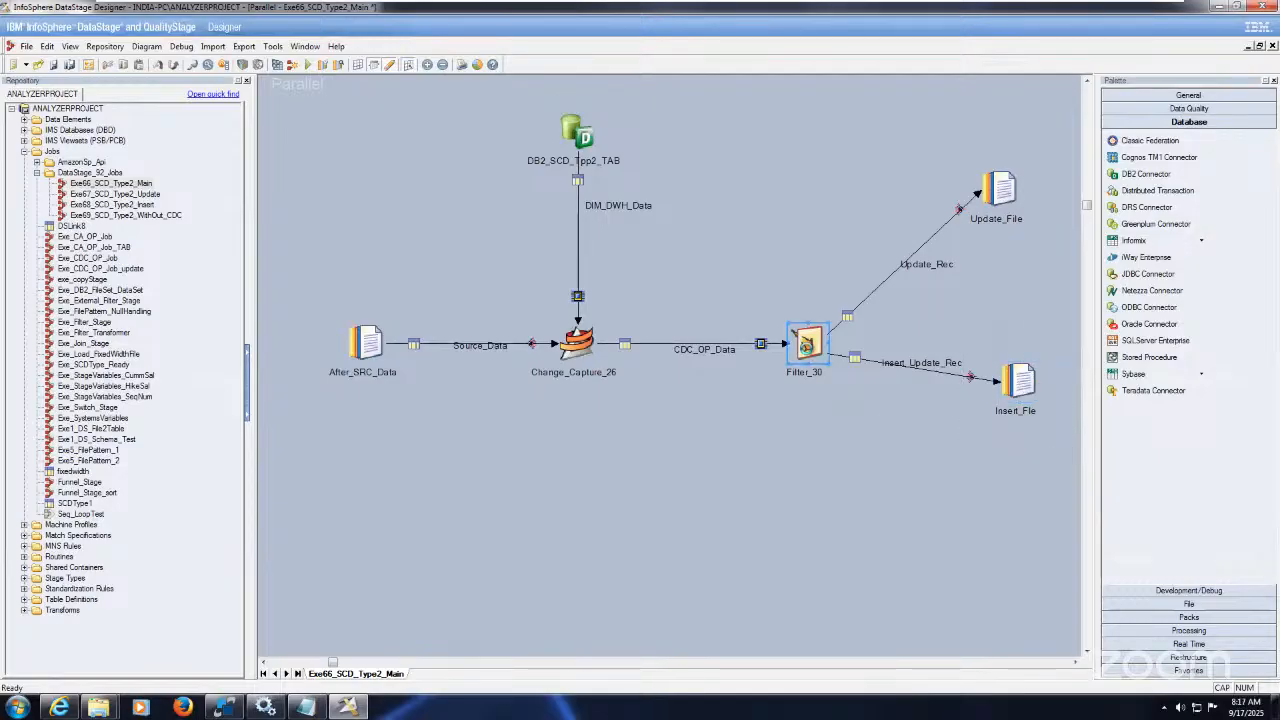
{"action": "double_click", "coordinate": [806, 345]}
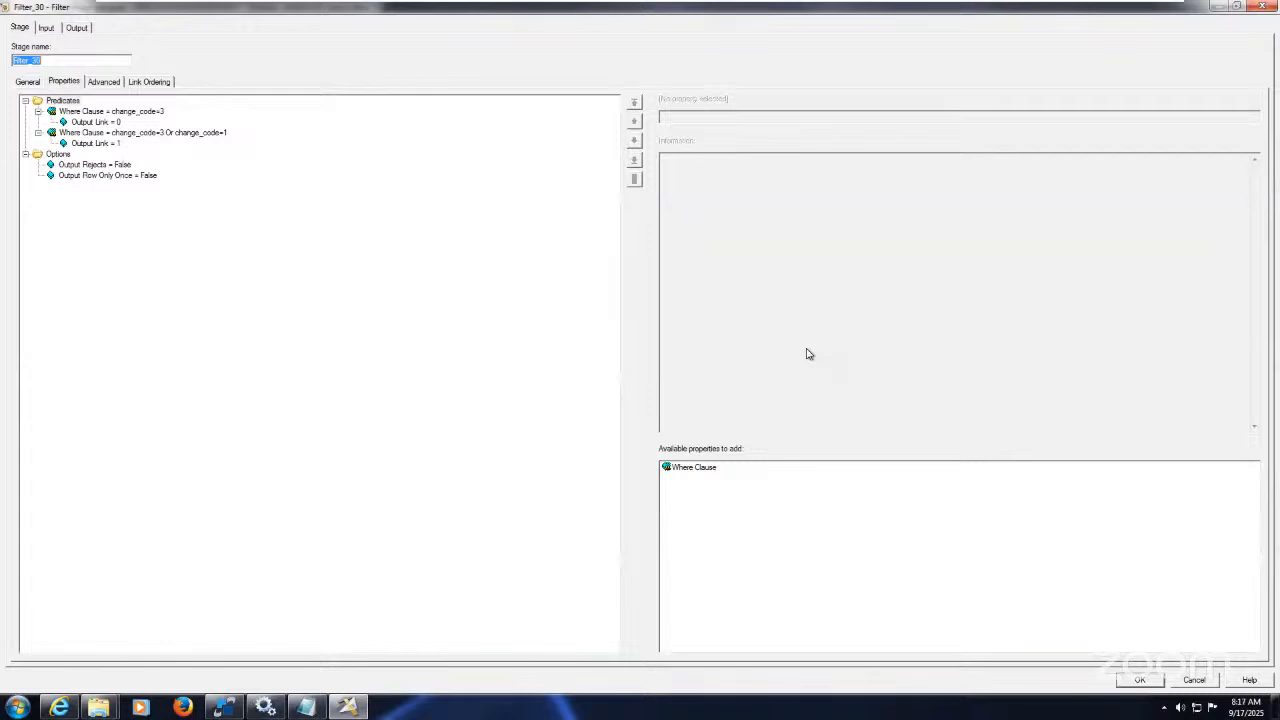
{"action": "left_click", "coordinate": [150, 117]}
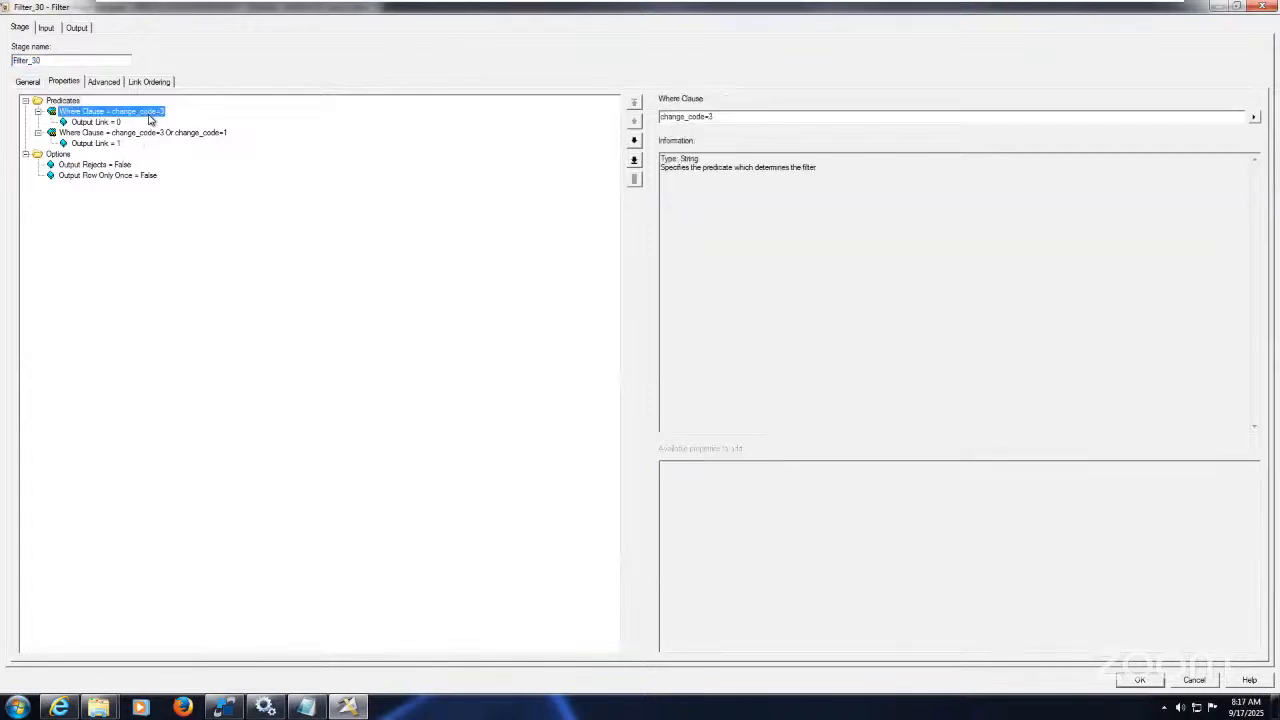
{"action": "left_click", "coordinate": [155, 82]}
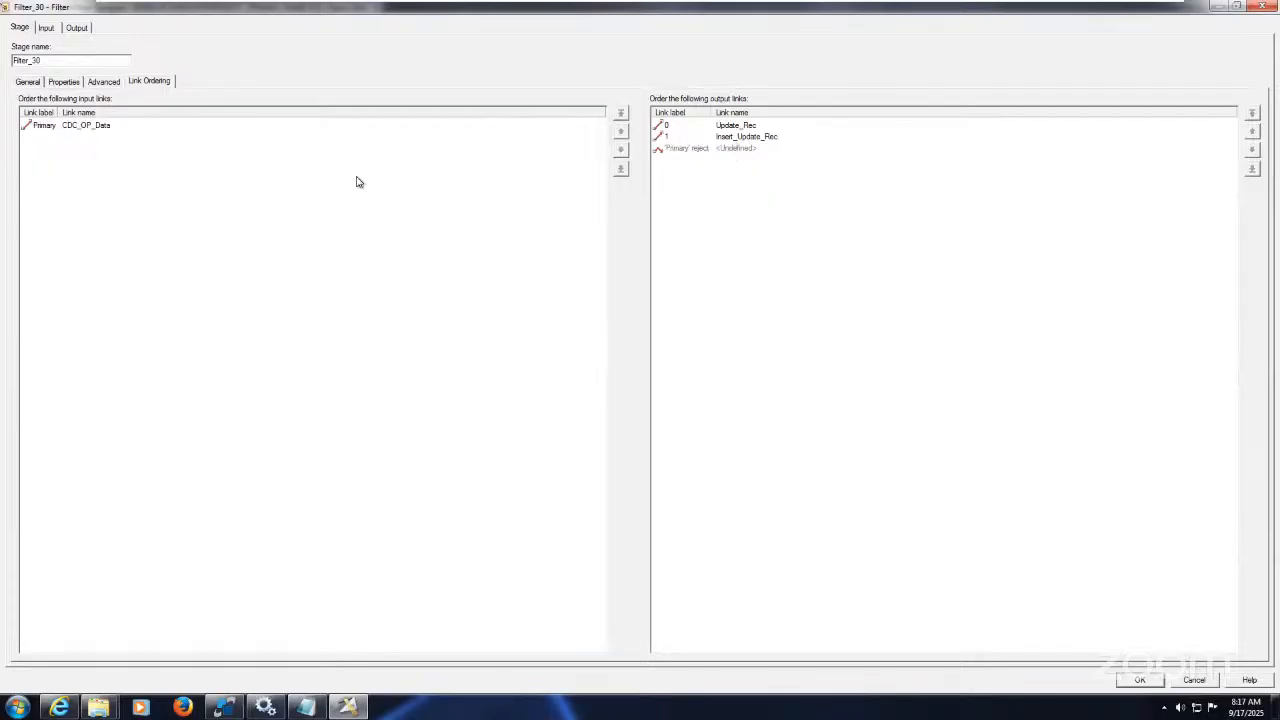
{"action": "left_click", "coordinate": [60, 81]}
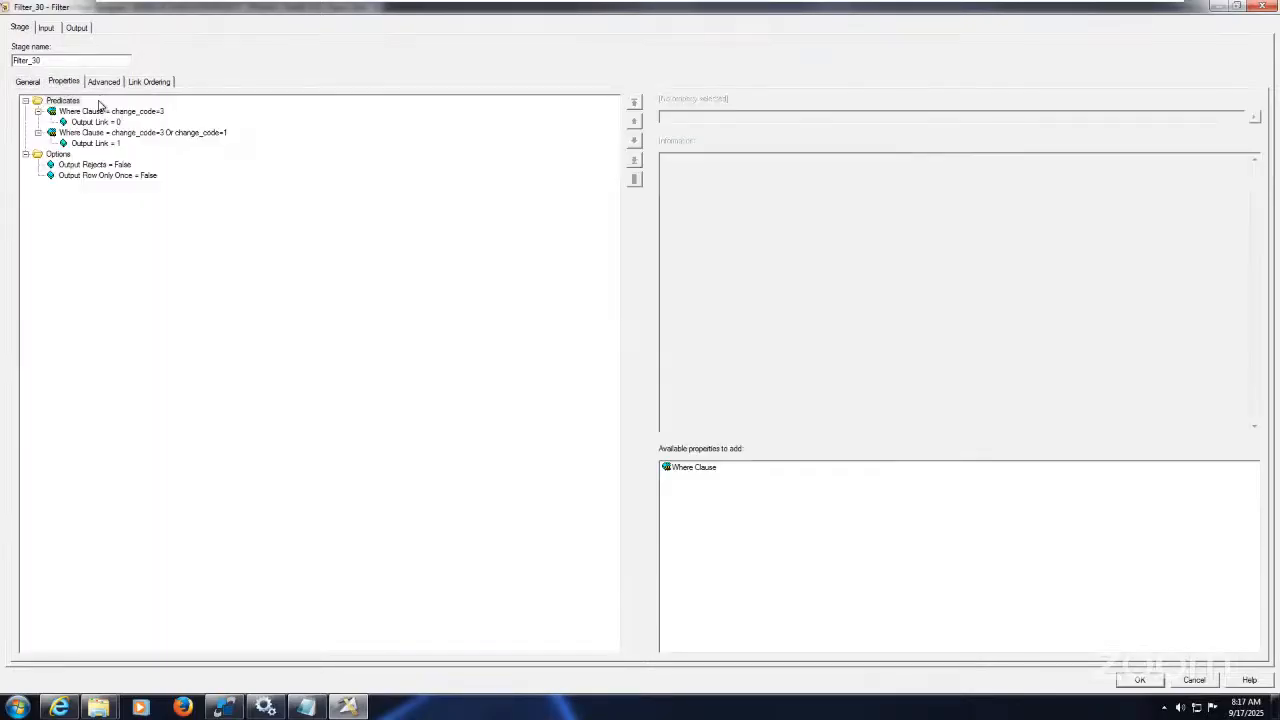
{"action": "left_click", "coordinate": [175, 134]}
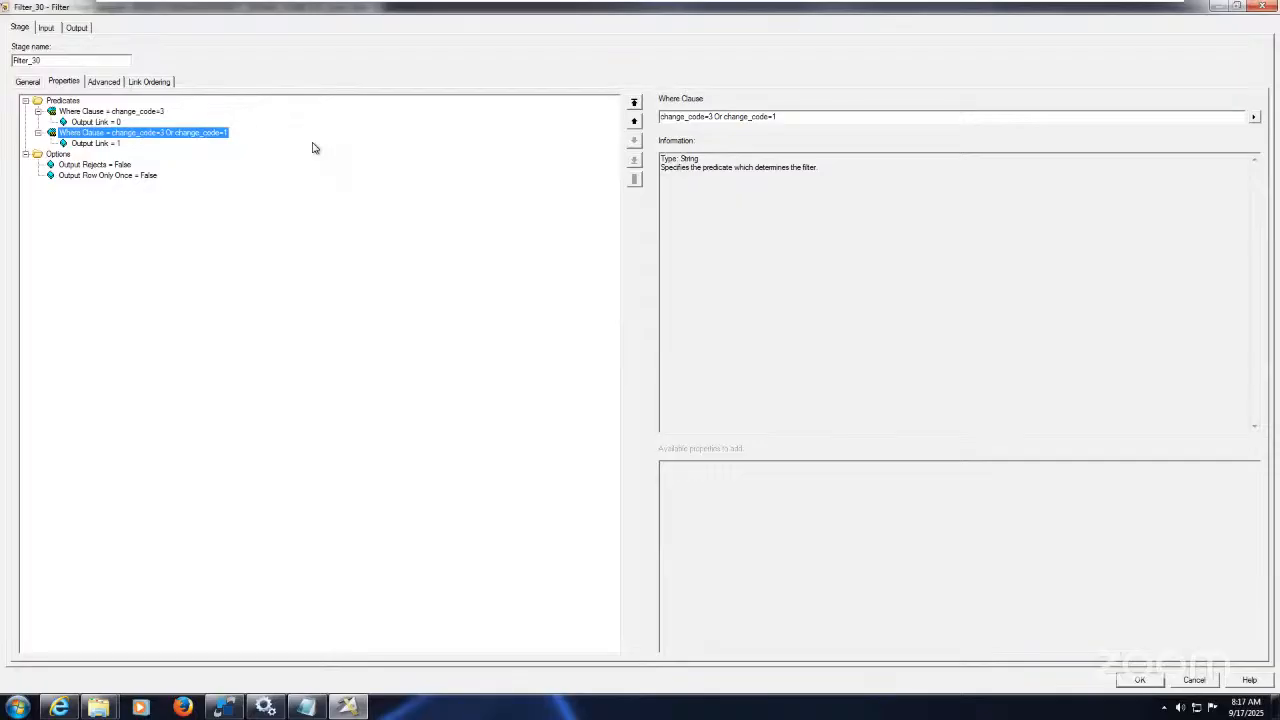
{"action": "left_click", "coordinate": [1140, 680]}
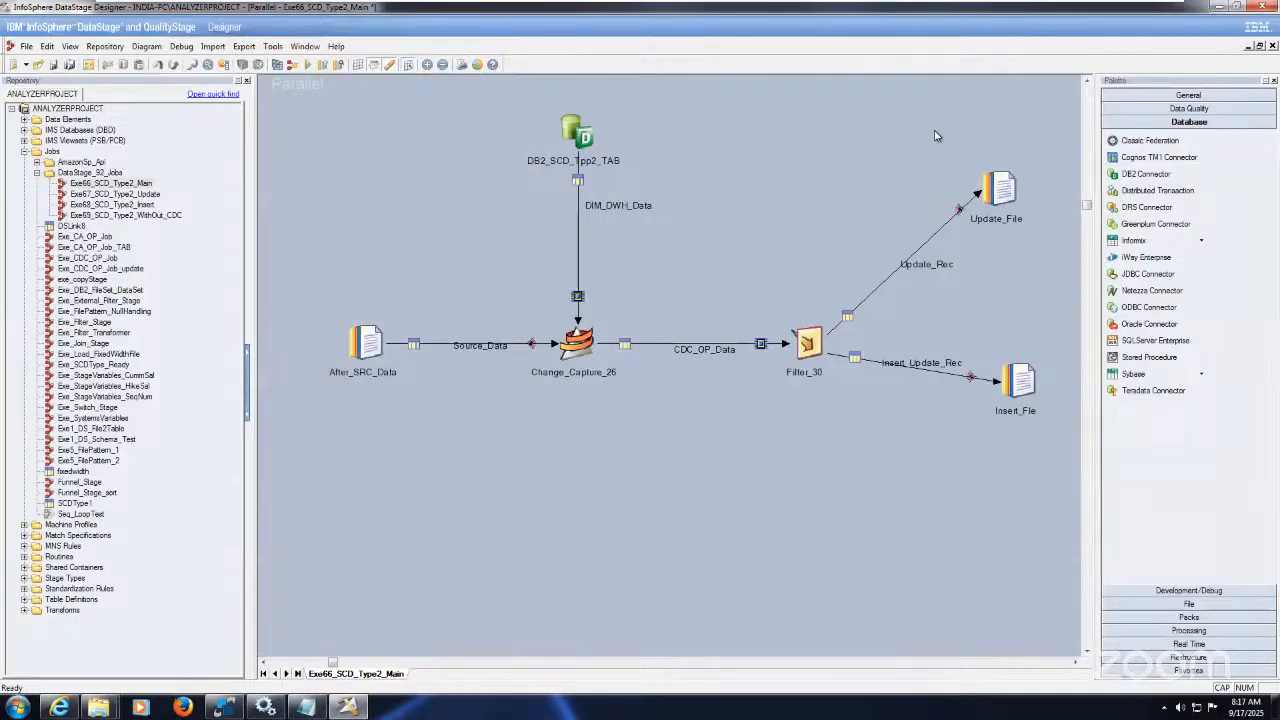
{"action": "left_click_drag", "start_coordinate": [936, 136], "coordinate": [1053, 266]}
{"action": "left_click_drag", "start_coordinate": [958, 320], "coordinate": [1064, 448]}
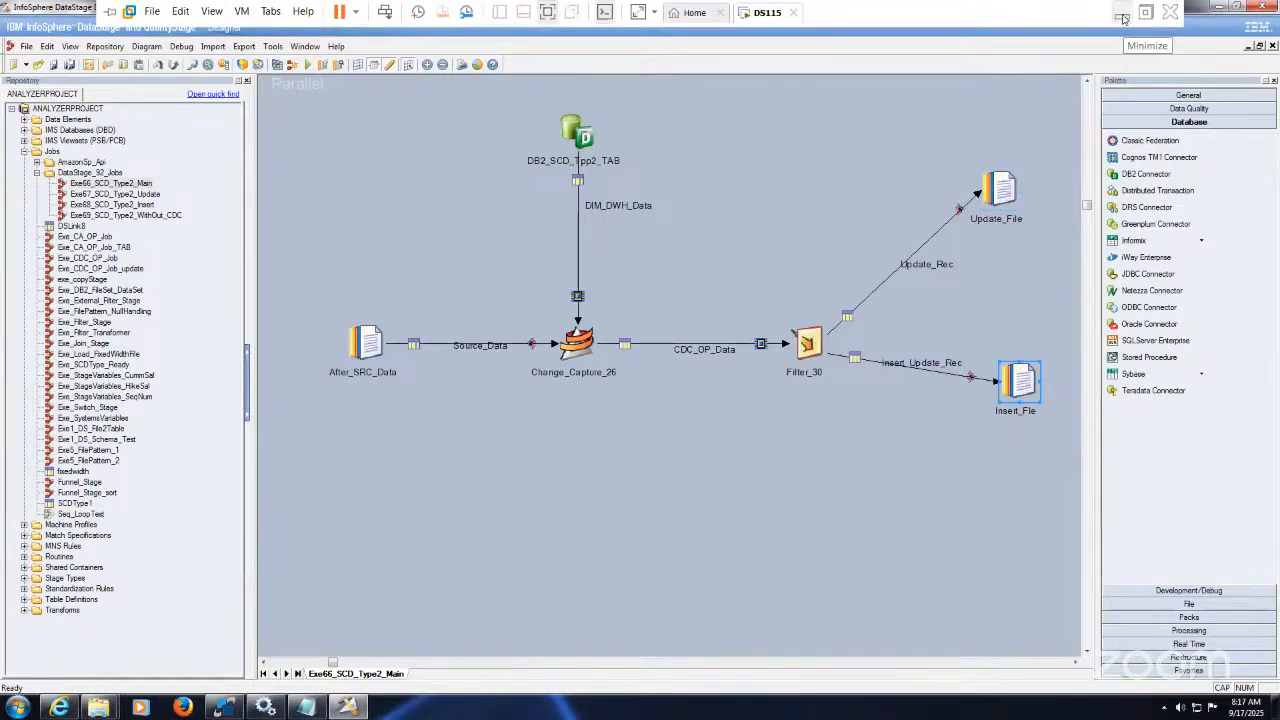
{"action": "left_click", "coordinate": [1122, 14]}
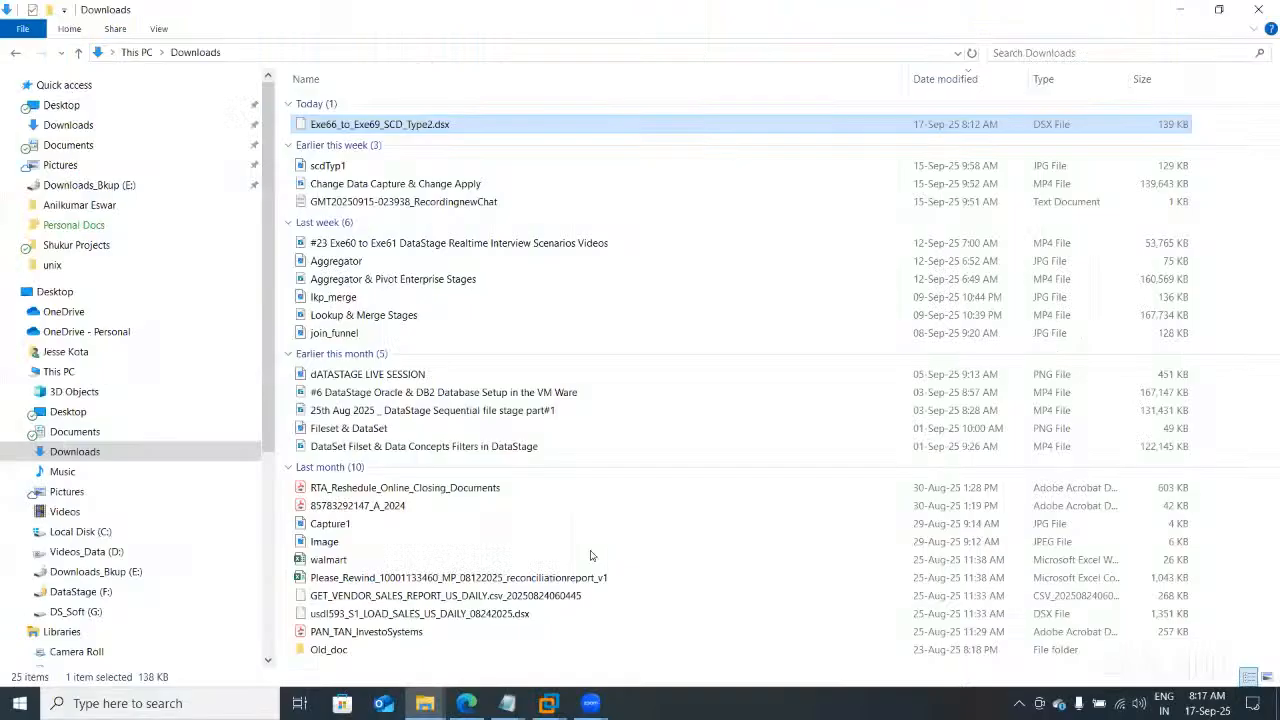
{"action": "left_click", "coordinate": [476, 706]}
{"action": "left_click", "coordinate": [537, 13]}
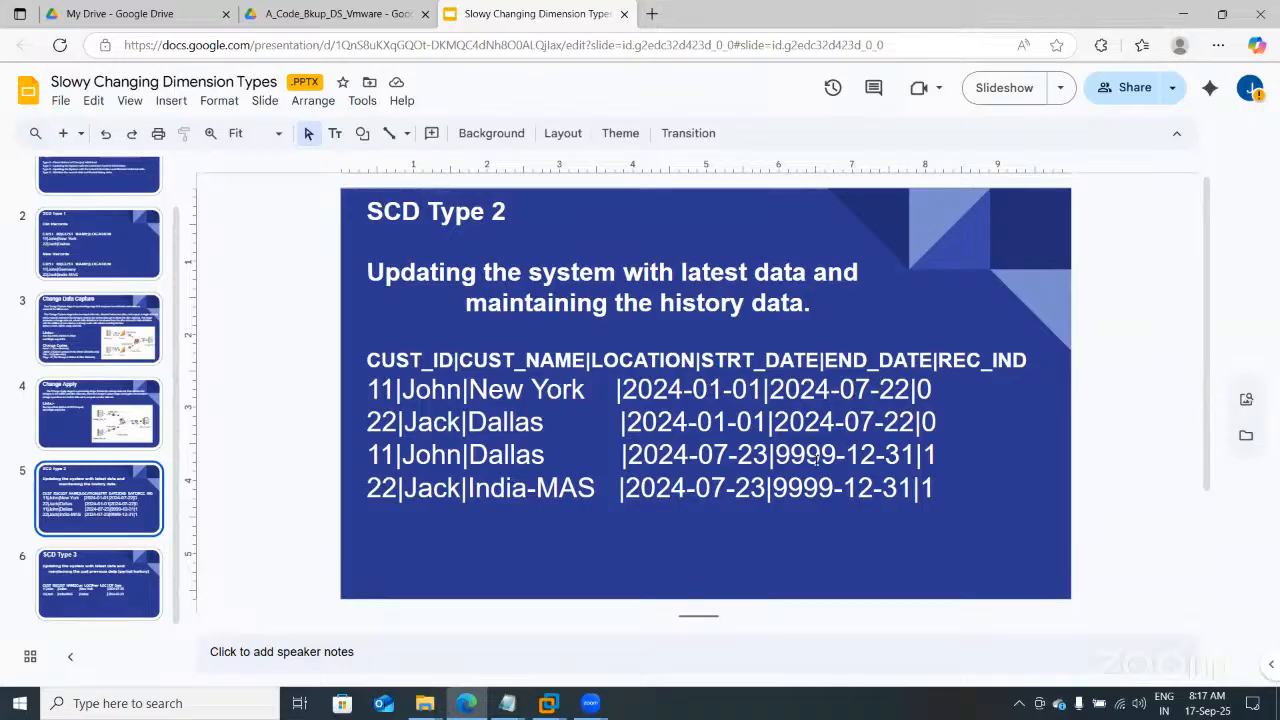
{"action": "left_click", "coordinate": [548, 703]}
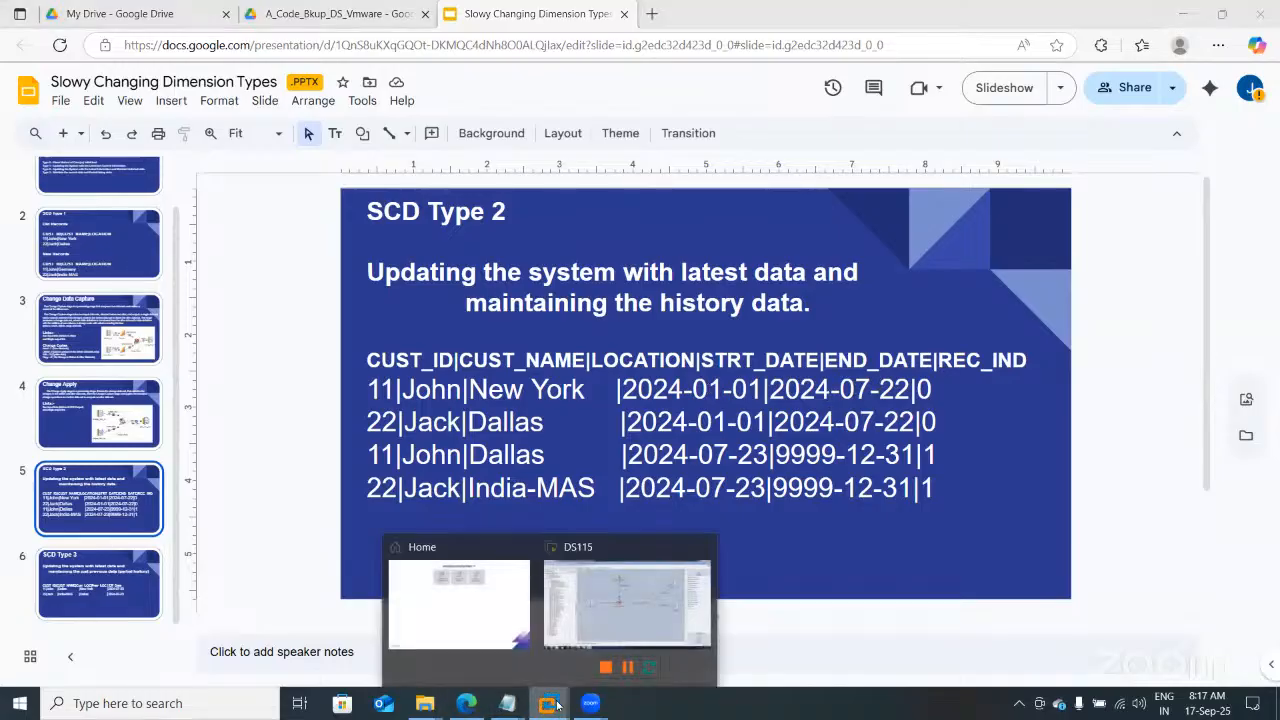
{"action": "left_click", "coordinate": [637, 595]}
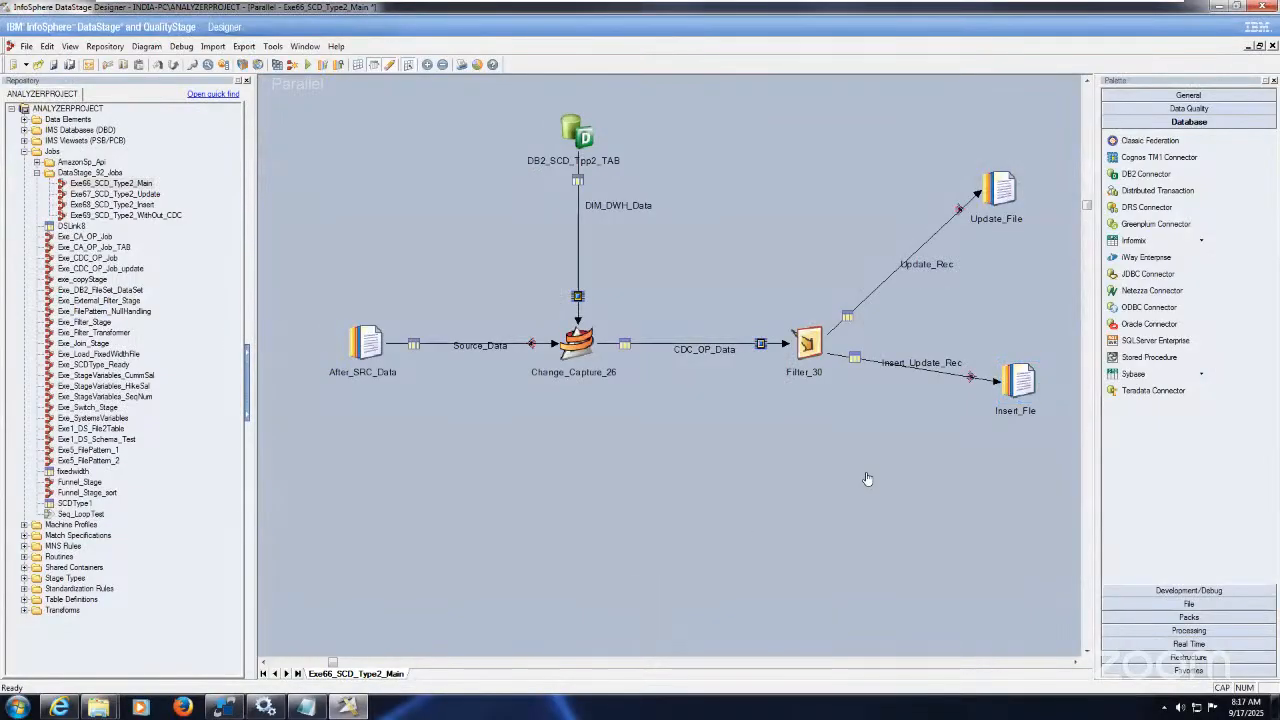
Step: Save and compile Exe66_SCD_Type2_Main, then run it with default limits
{"action": "left_click", "coordinate": [277, 64]}
{"action": "left_click", "coordinate": [612, 377]}
{"action": "left_click", "coordinate": [308, 64]}
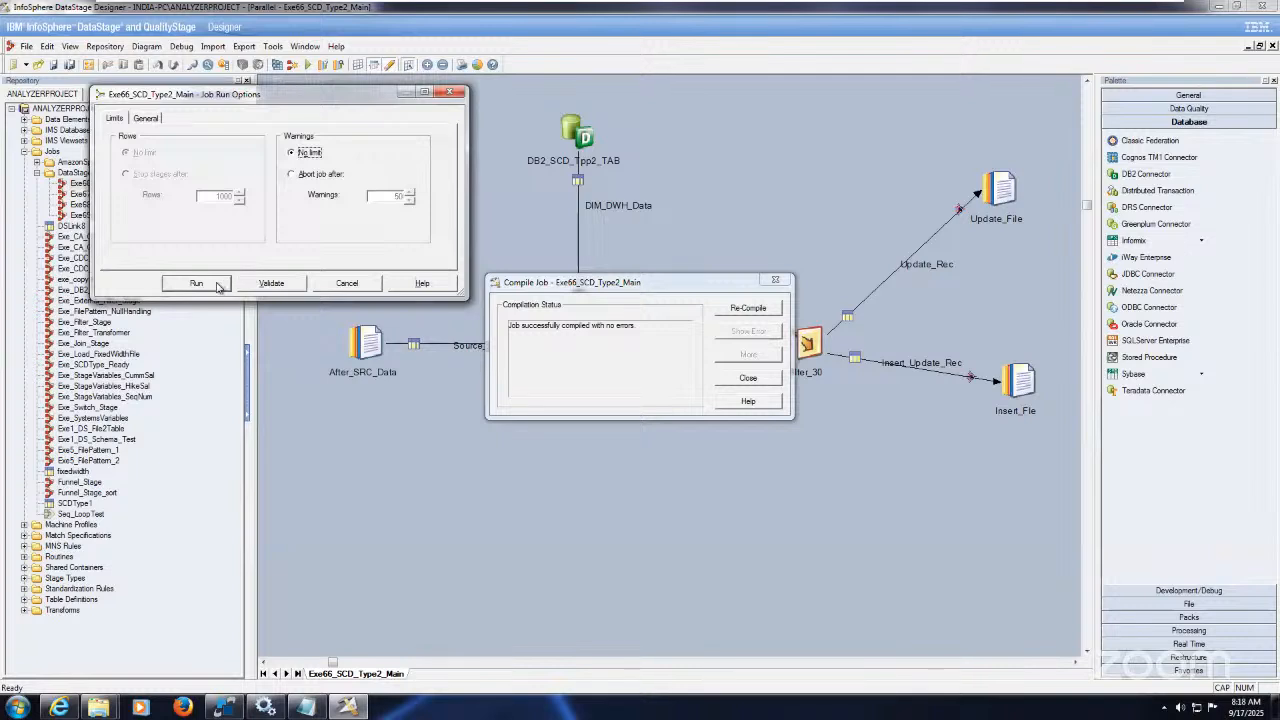
{"action": "left_click", "coordinate": [214, 282]}
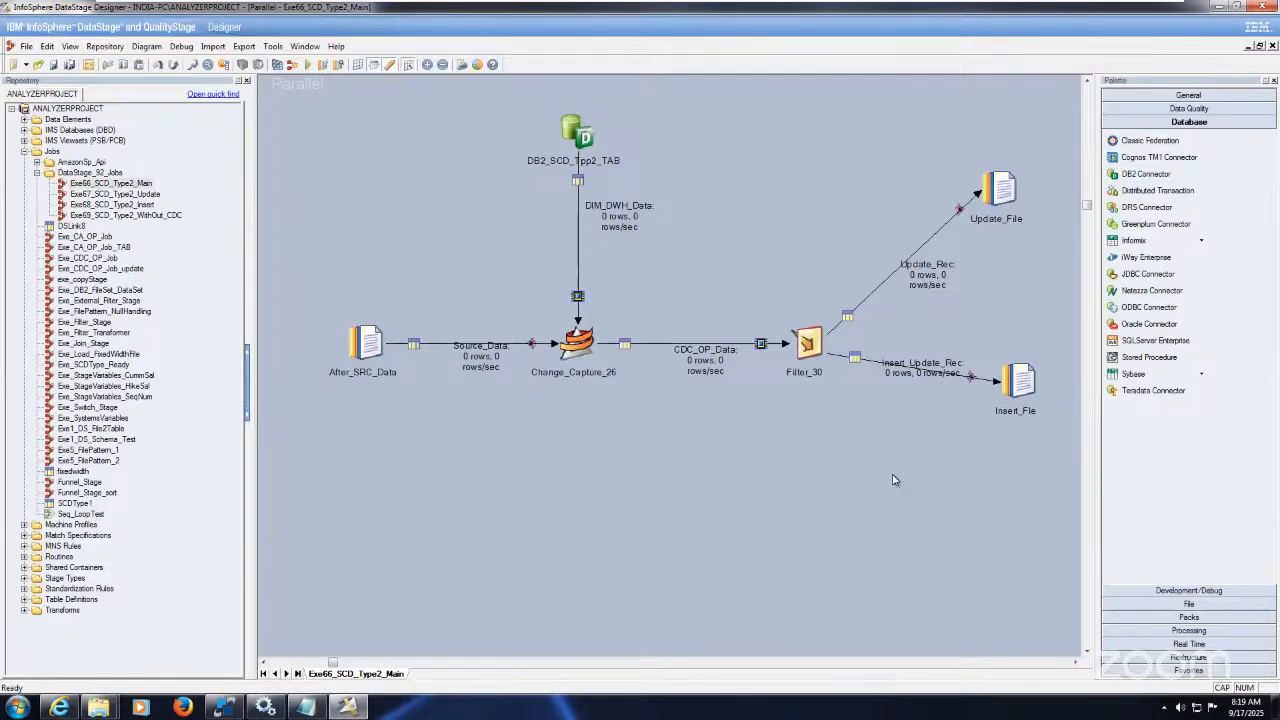
Step: Show the run log with a widened Occurred column until the job finishes: 5 rows inserted, 0 updated
{"action": "key", "text": "ctrl+l"}
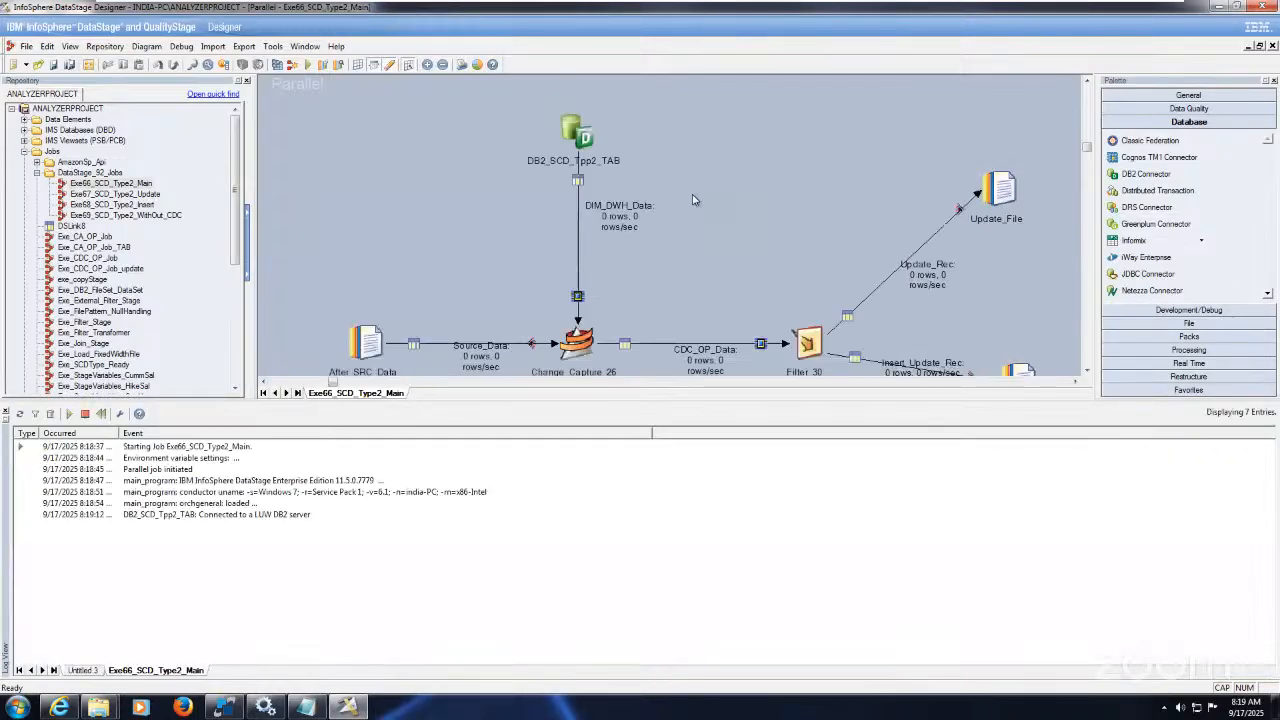
{"action": "double_click", "coordinate": [115, 433]}
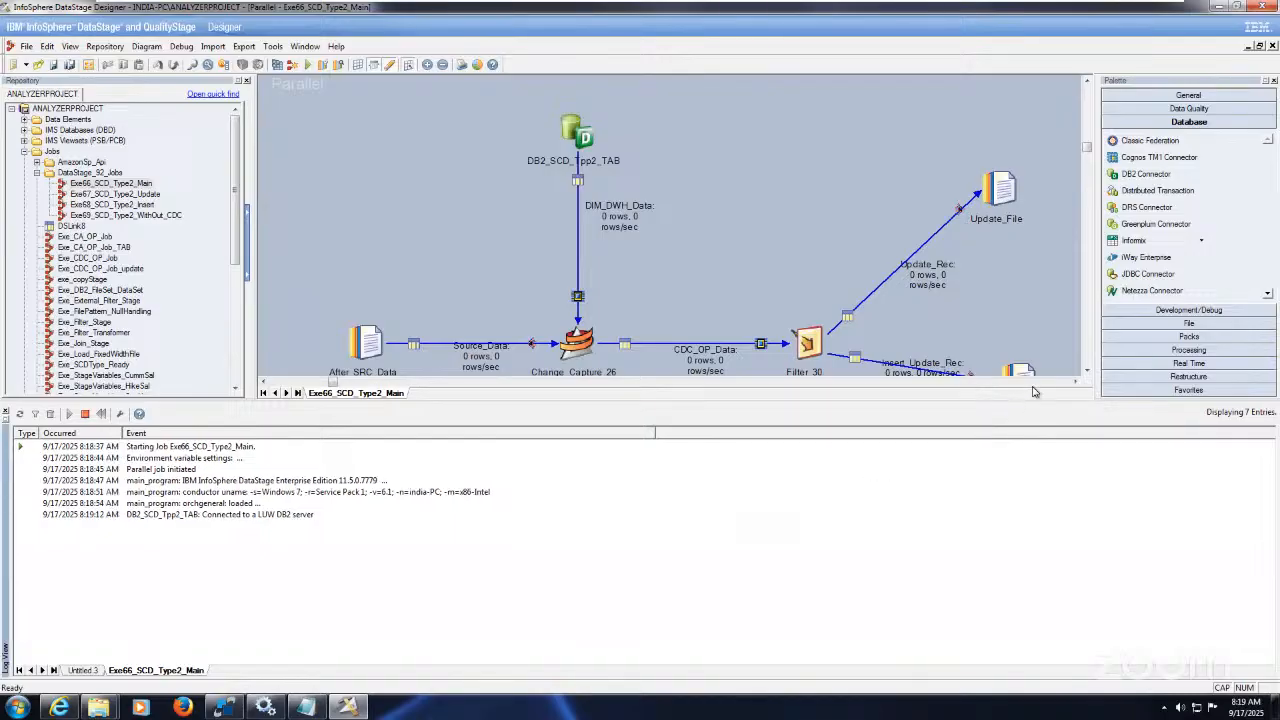
{"action": "left_click", "coordinate": [1087, 371]}
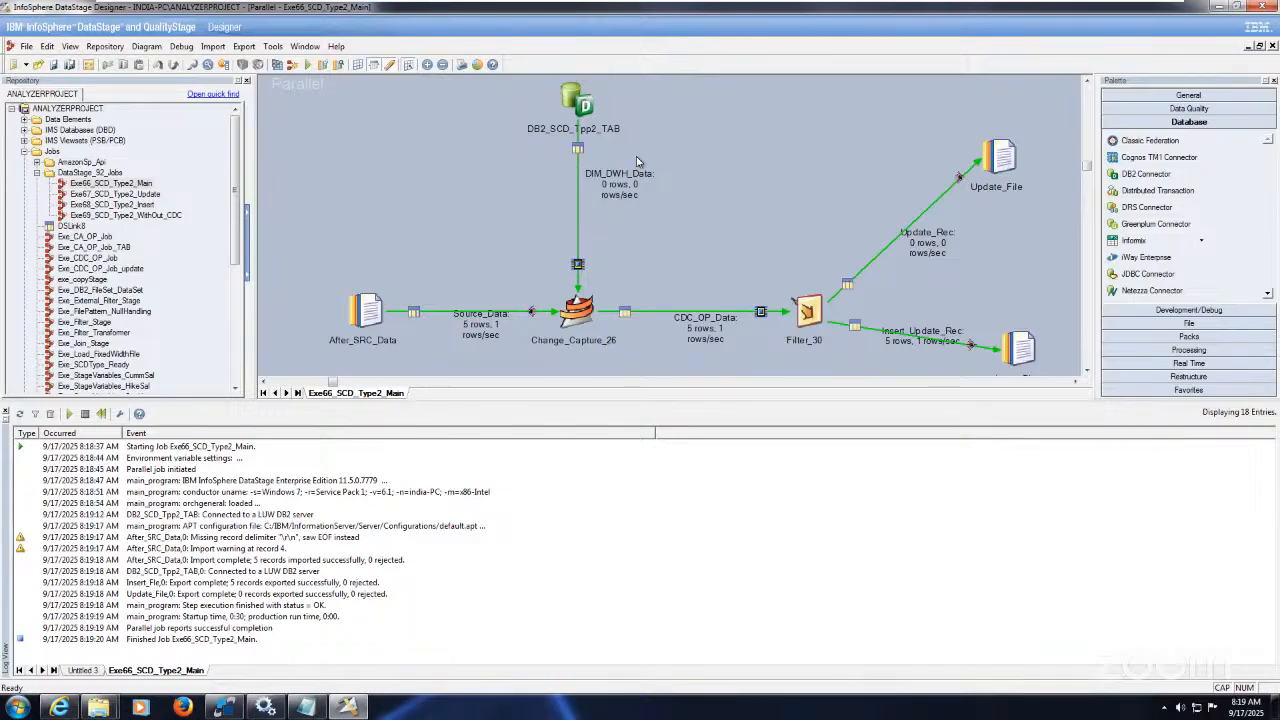
{"action": "left_click", "coordinate": [1088, 371]}
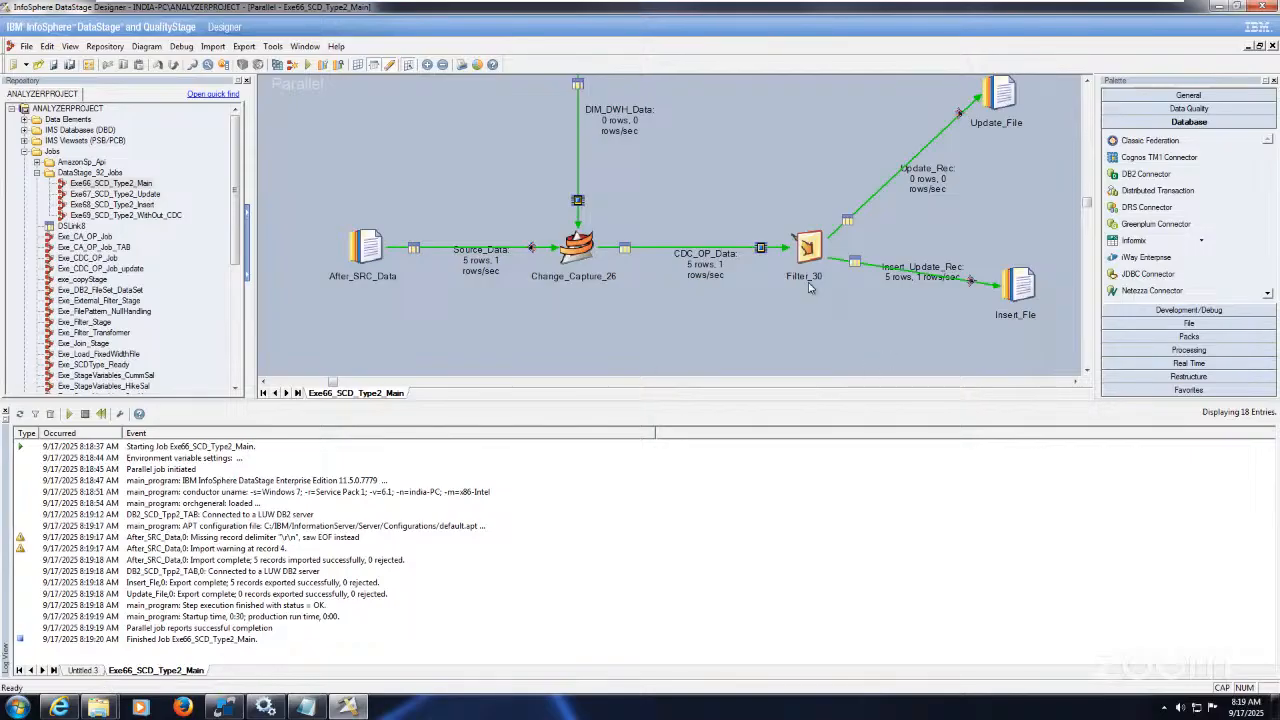
Step: Inspect Insert_File (C:\Target\SCD2_INSERT.txt), then open Update_File's properties targeting C:\Target\SCD2_UPDATE.txt
{"action": "left_click", "coordinate": [1025, 286]}
{"action": "double_click", "coordinate": [1025, 287]}
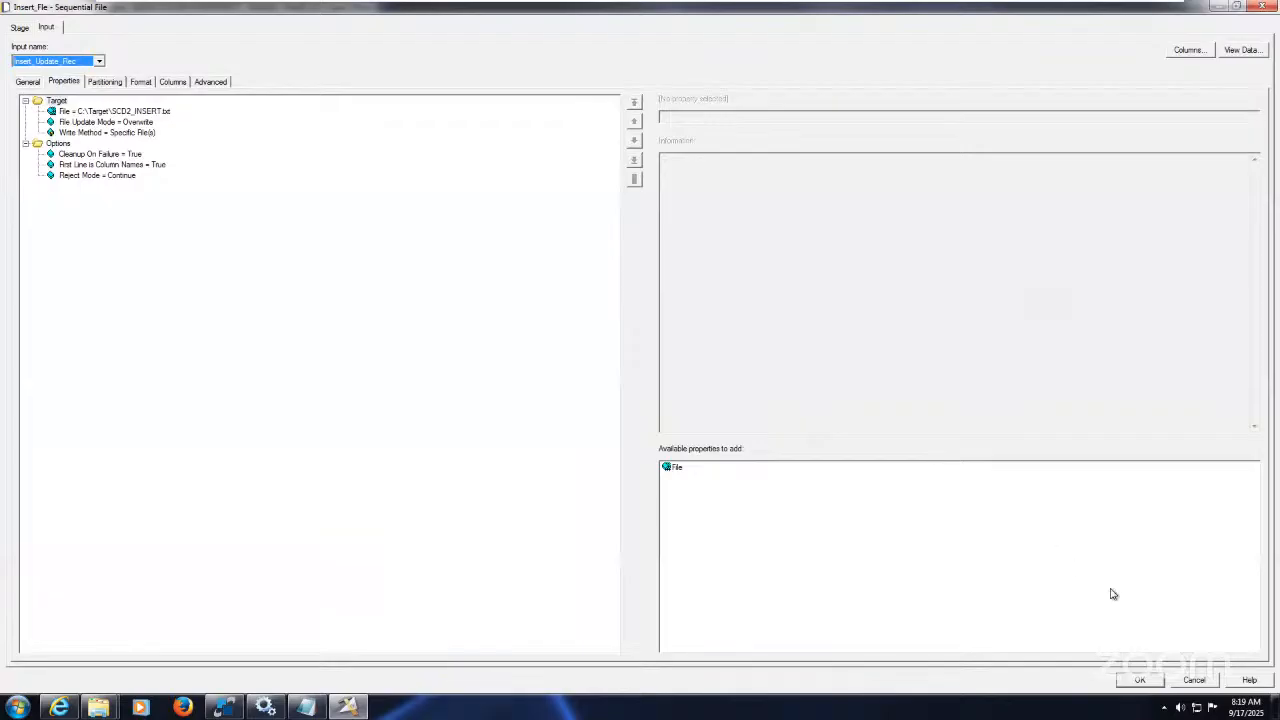
{"action": "left_click", "coordinate": [1139, 680]}
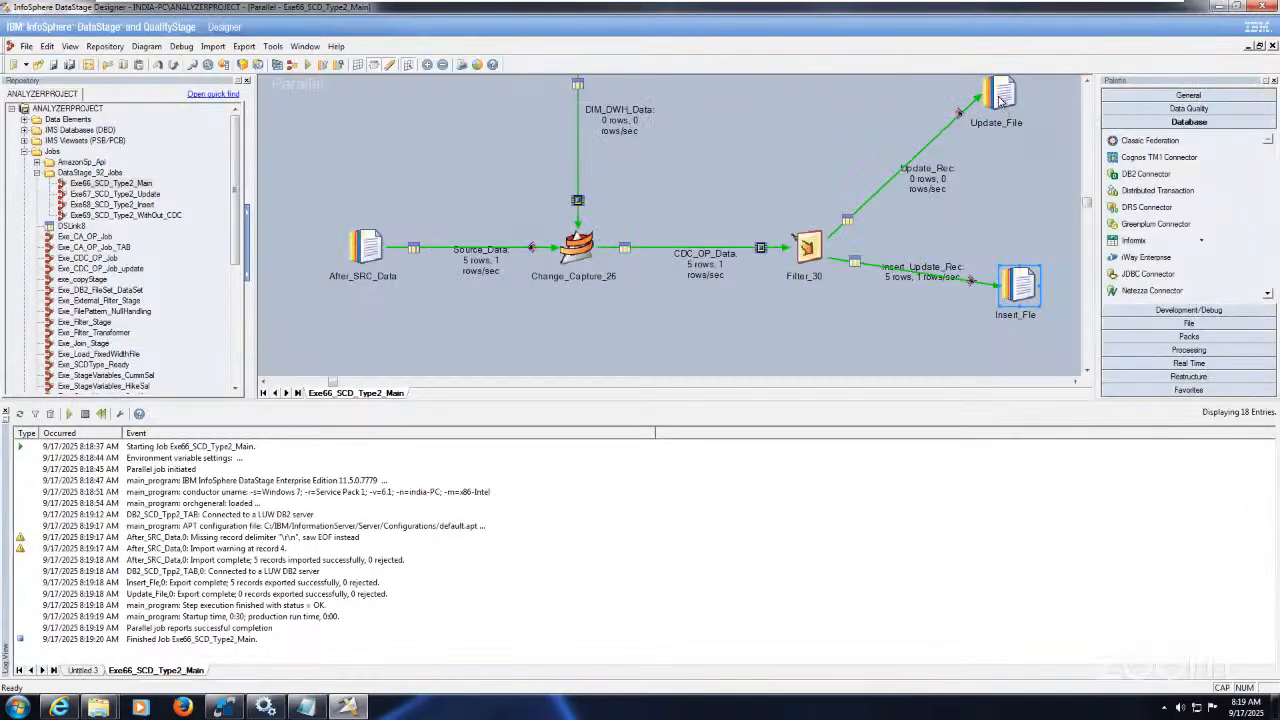
{"action": "double_click", "coordinate": [1000, 98]}
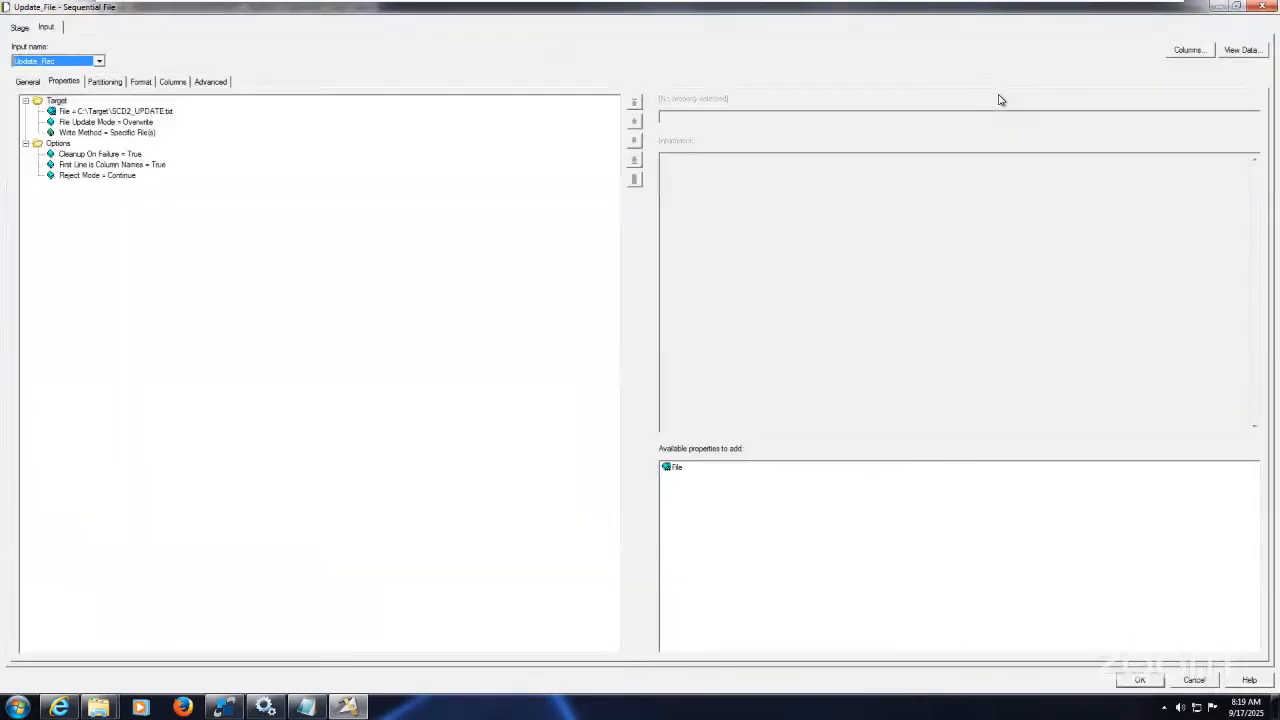
{"action": "left_click", "coordinate": [98, 708]}
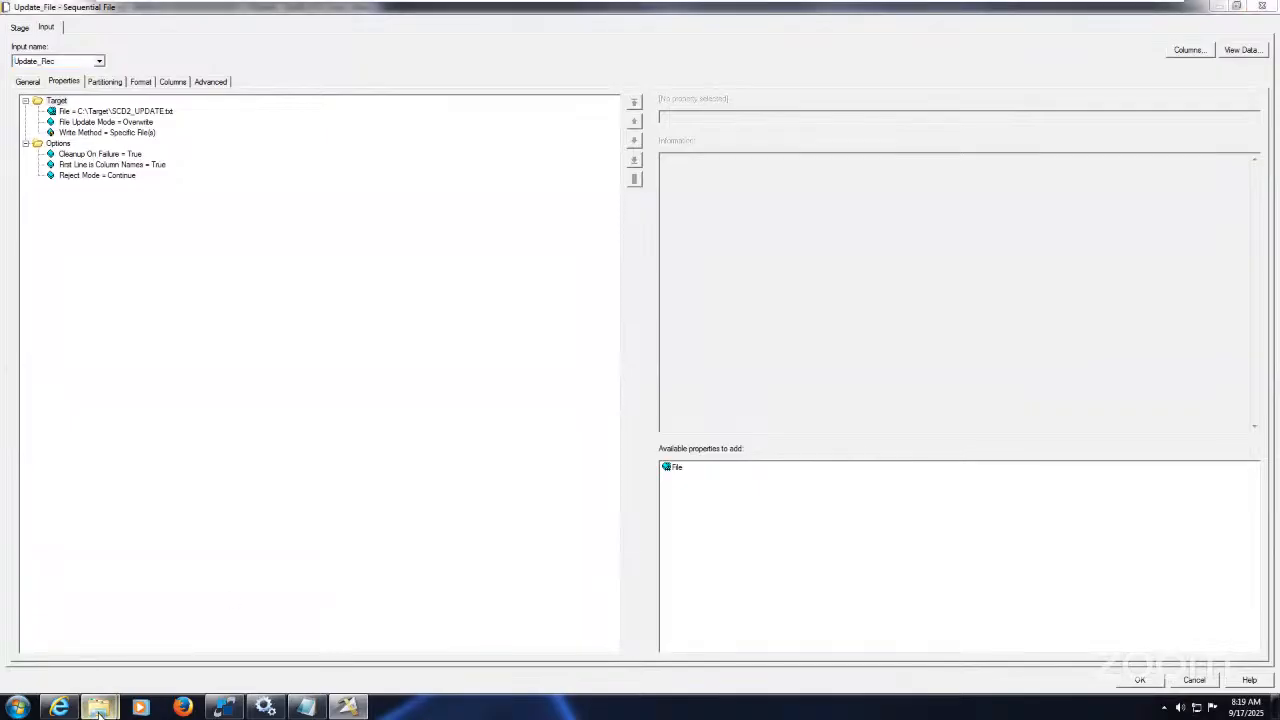
Step: Permanently delete cdc_op and ChangeApply from the C:\Target folder
{"action": "left_click", "coordinate": [207, 652]}
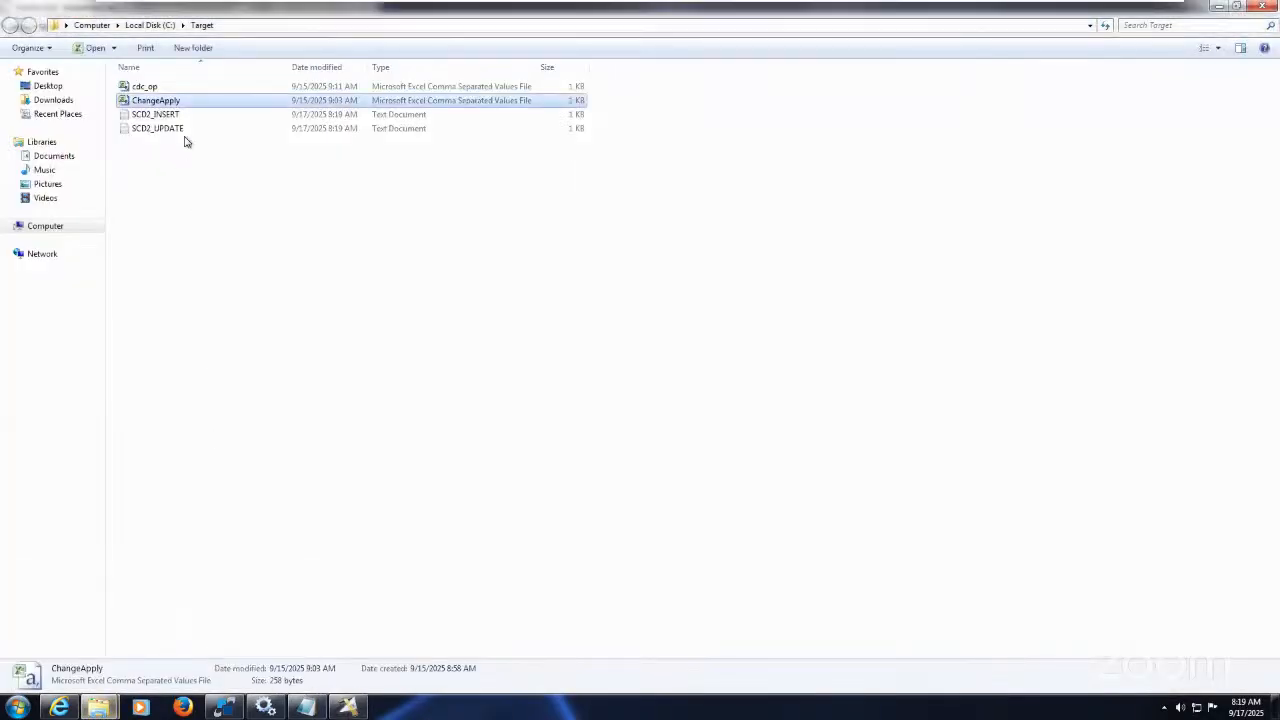
{"action": "left_click", "coordinate": [155, 88]}
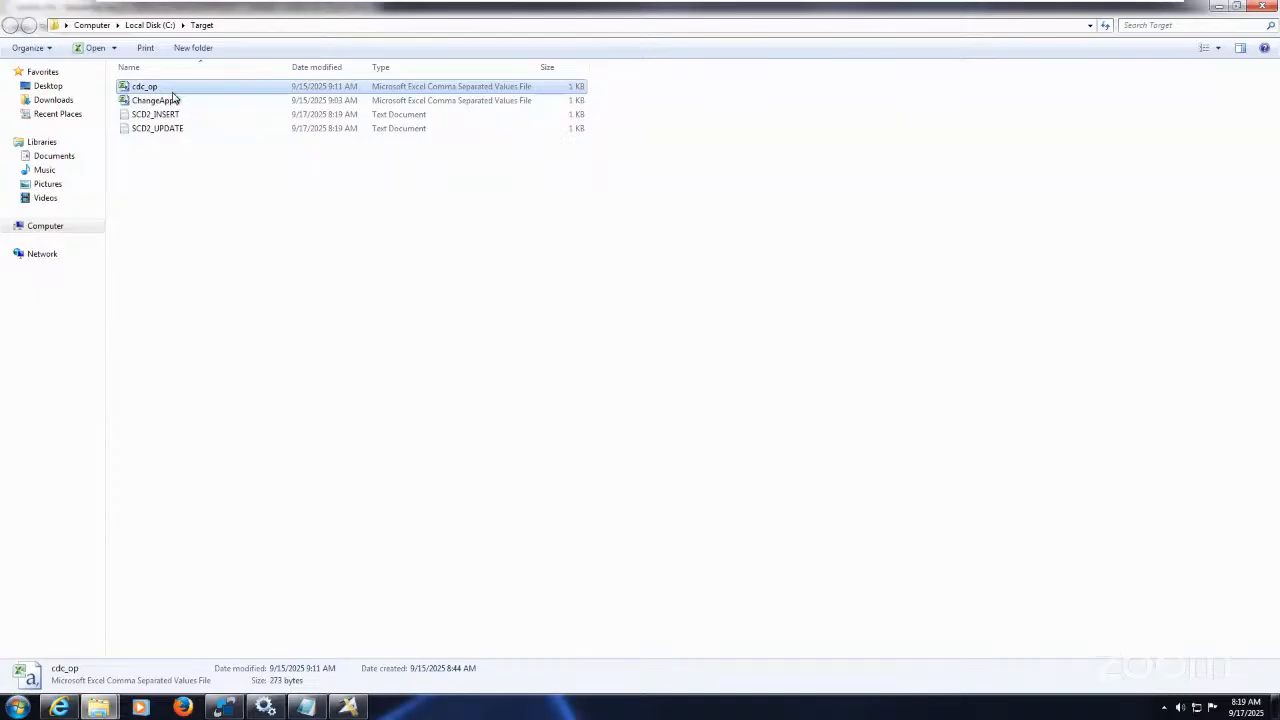
{"action": "left_click", "coordinate": [174, 99], "text": "ctrl"}
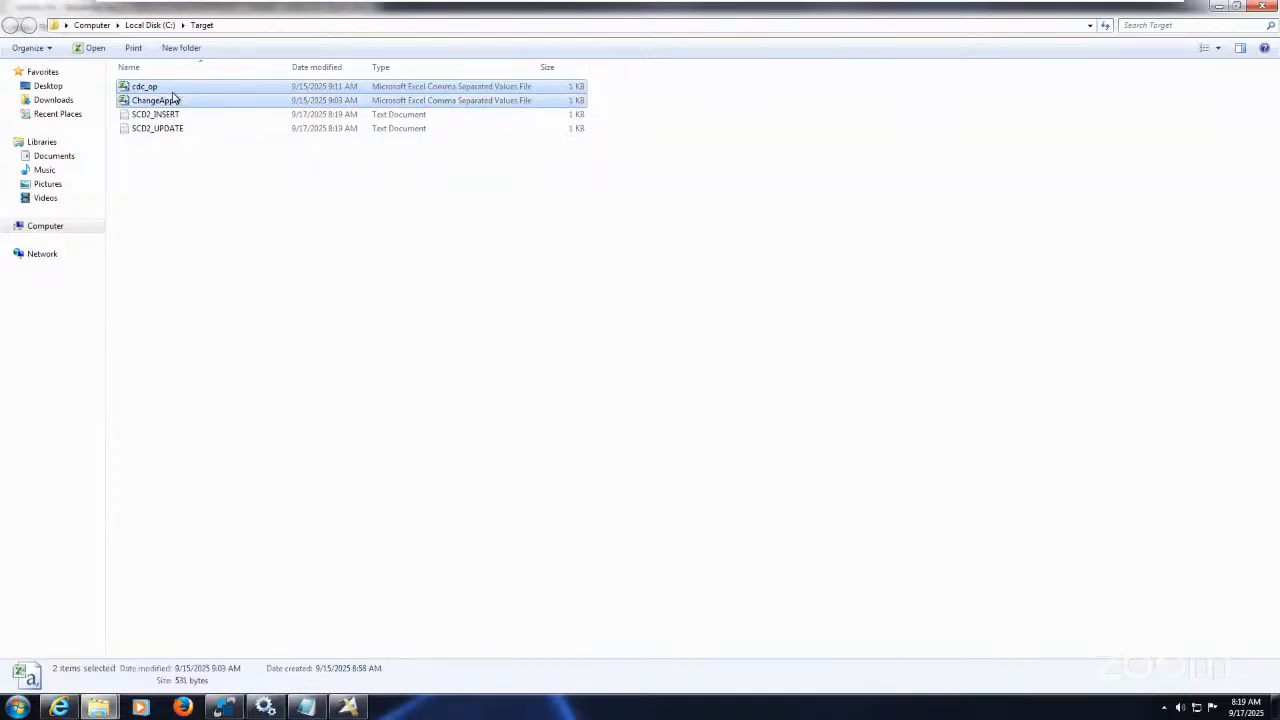
{"action": "key", "text": "shift+Delete"}
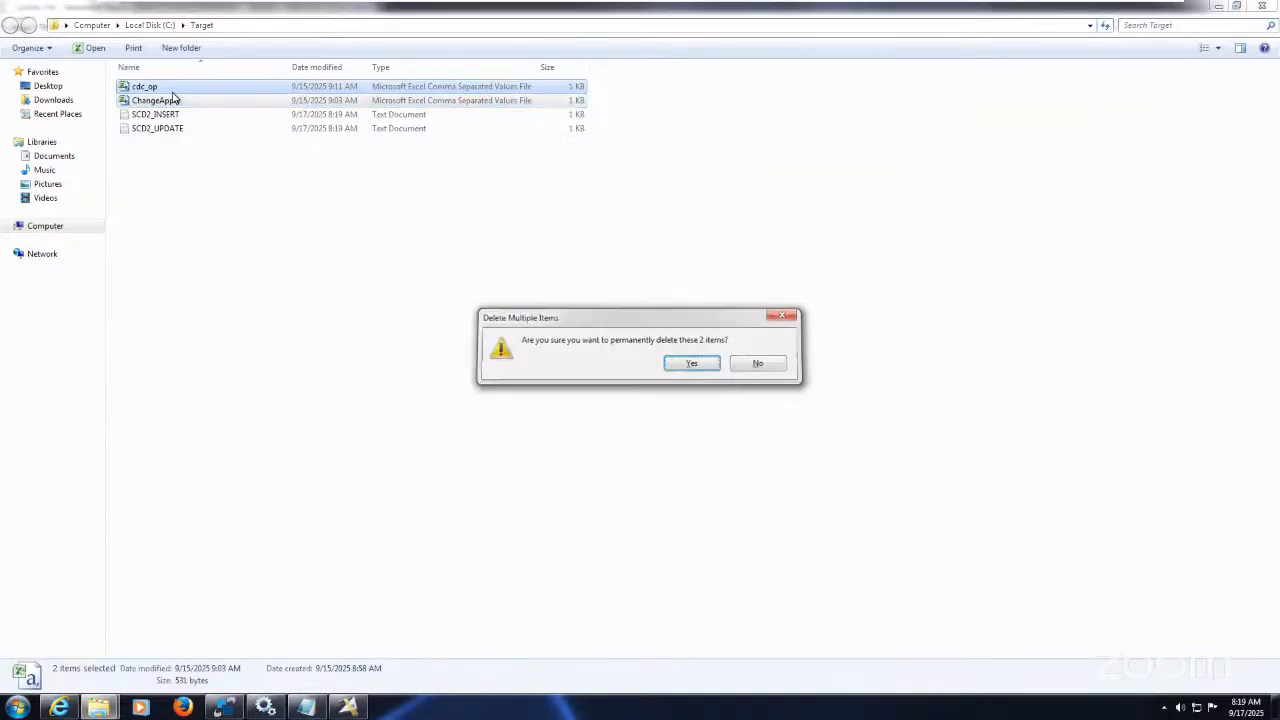
{"action": "key", "text": "Return"}
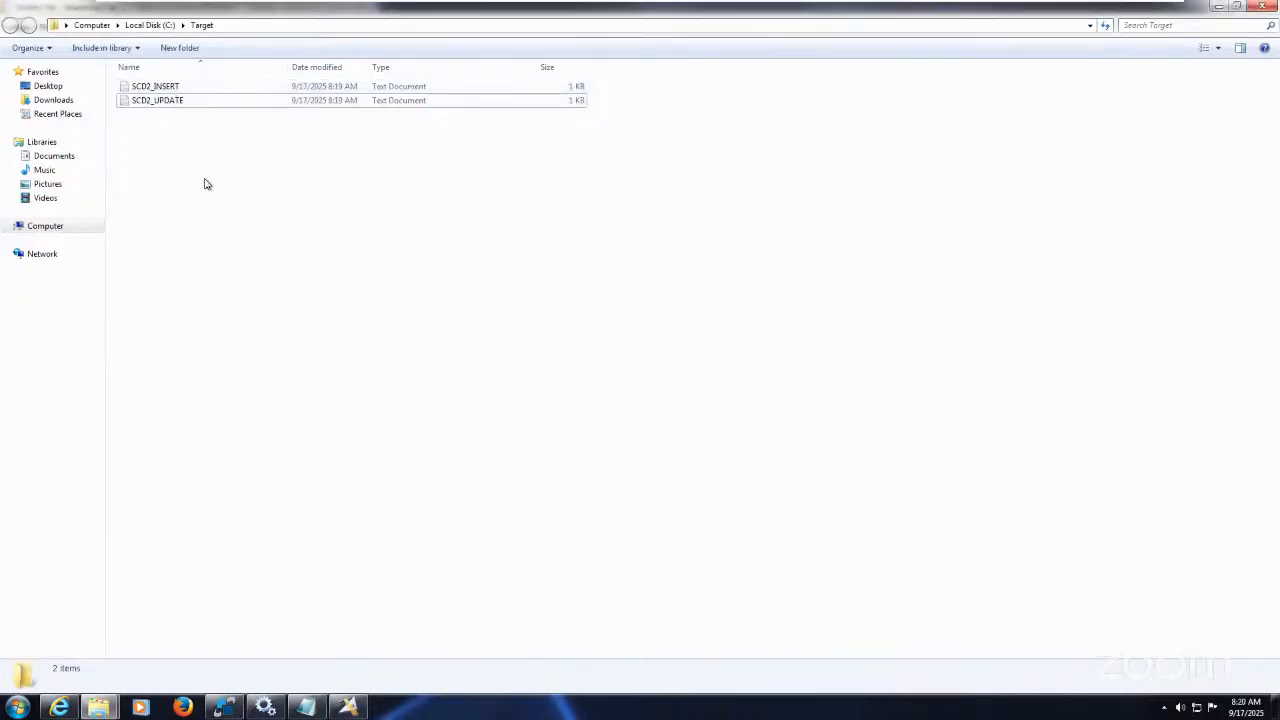
Step: Check SCD2_UPDATE (header only) and SCD2_INSERT (header plus 5 rows) in Notepad, then close them
{"action": "left_click", "coordinate": [174, 101]}
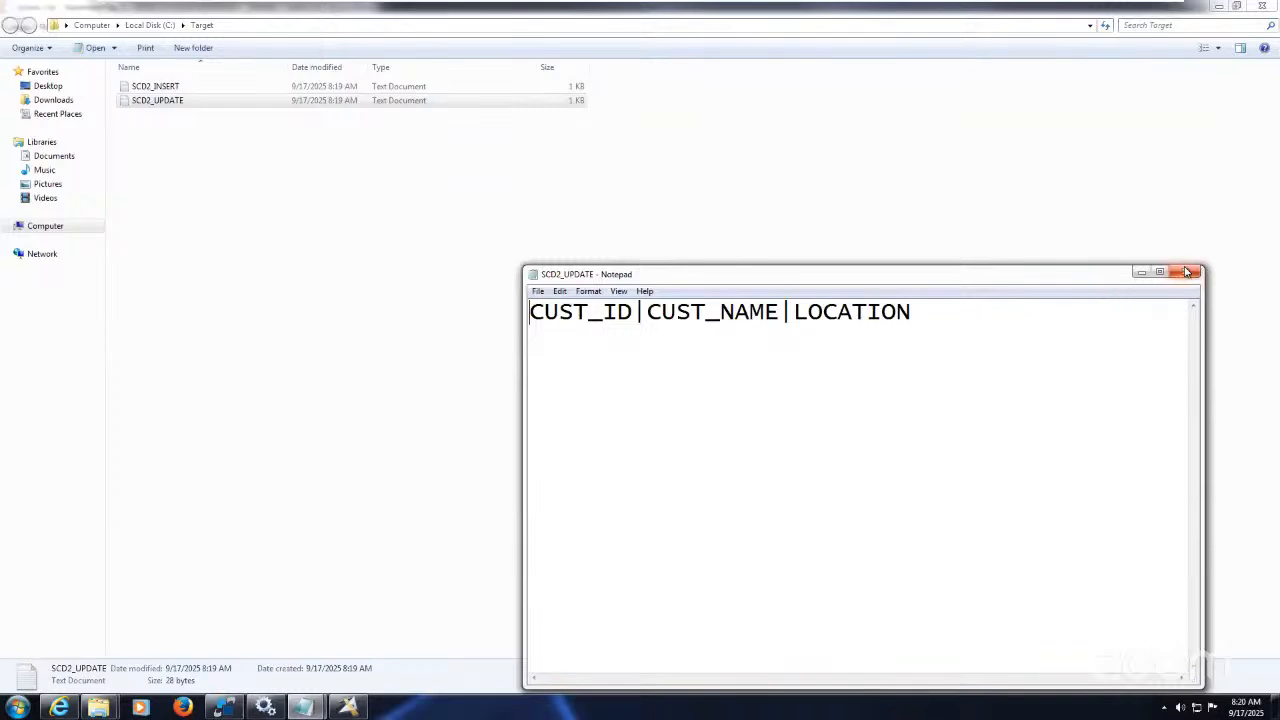
{"action": "left_click", "coordinate": [1186, 272]}
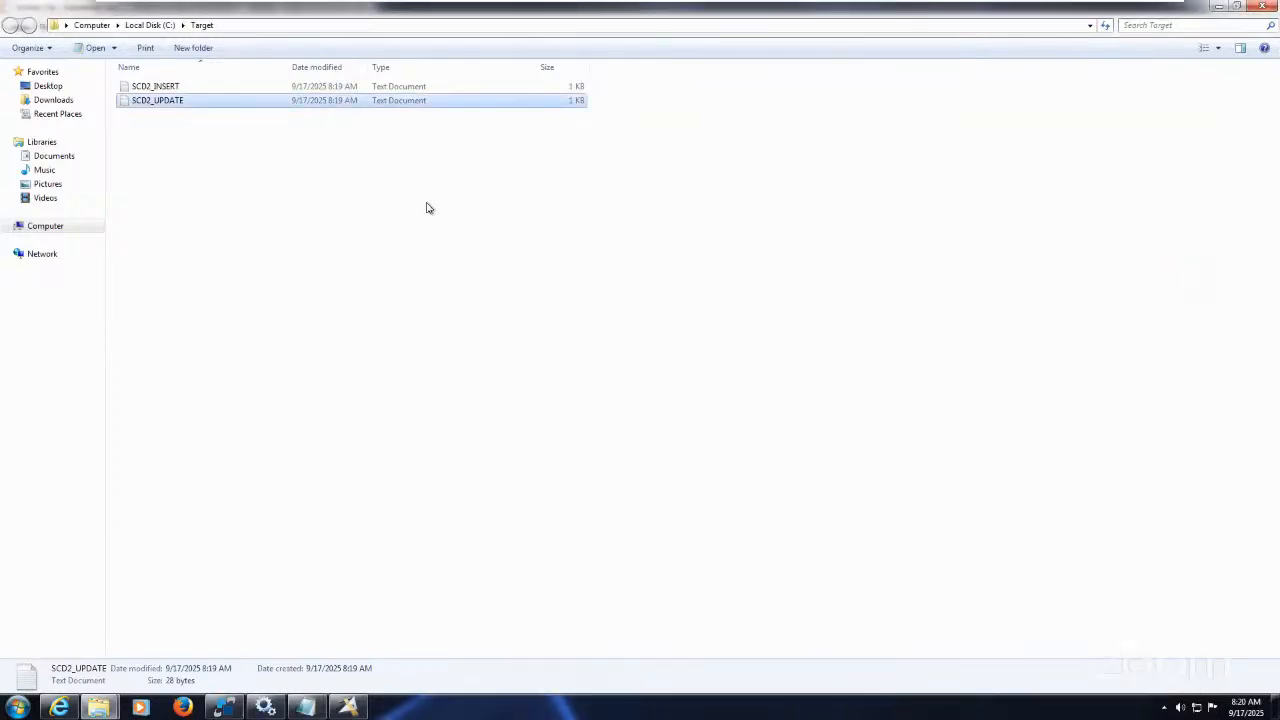
{"action": "double_click", "coordinate": [158, 86]}
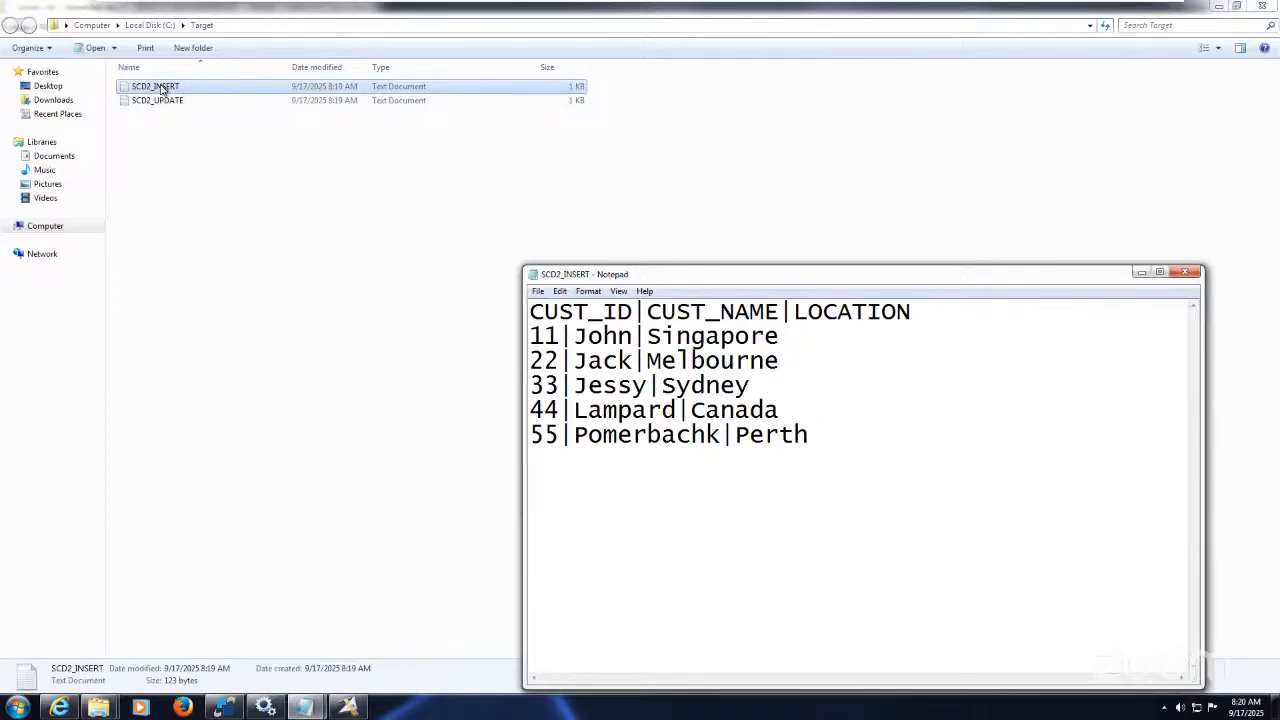
{"action": "left_click", "coordinate": [1196, 274]}
{"action": "left_click", "coordinate": [726, 320]}
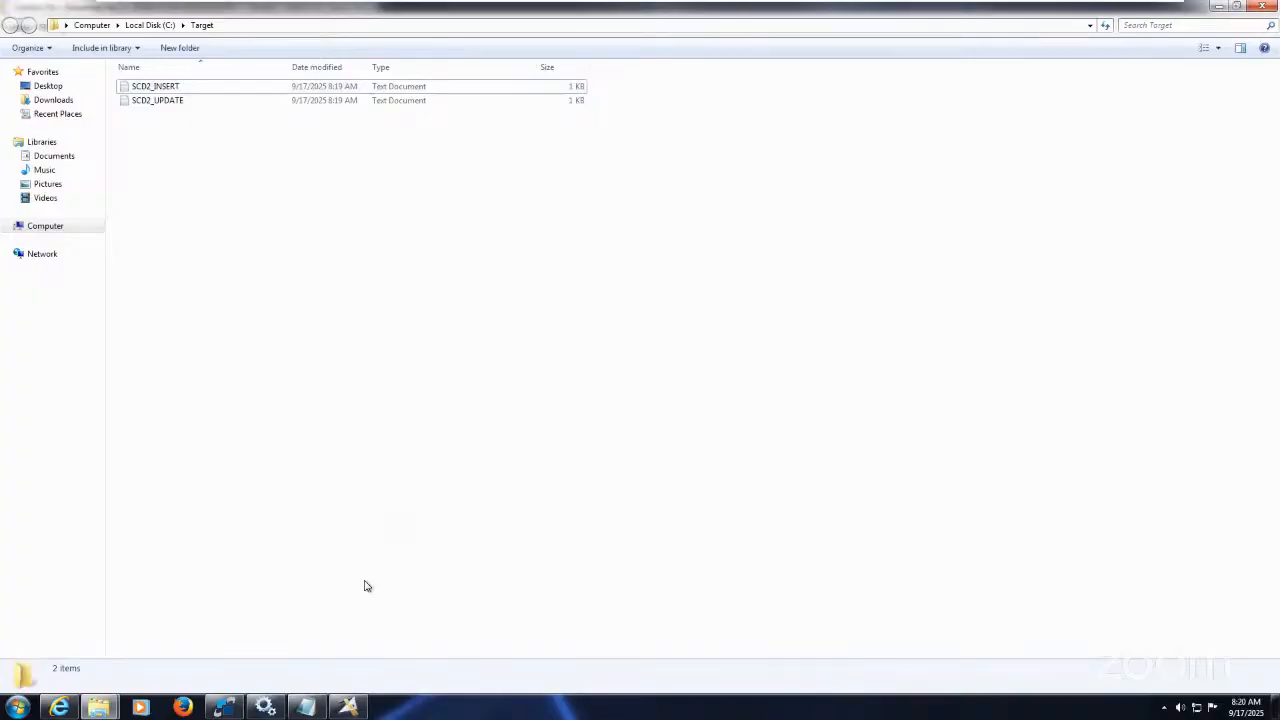
Step: Close the Update_File properties and open the Exe67_SCD_Type2_Update and Exe68_SCD_Type2_Insert jobs
{"action": "left_click", "coordinate": [348, 707]}
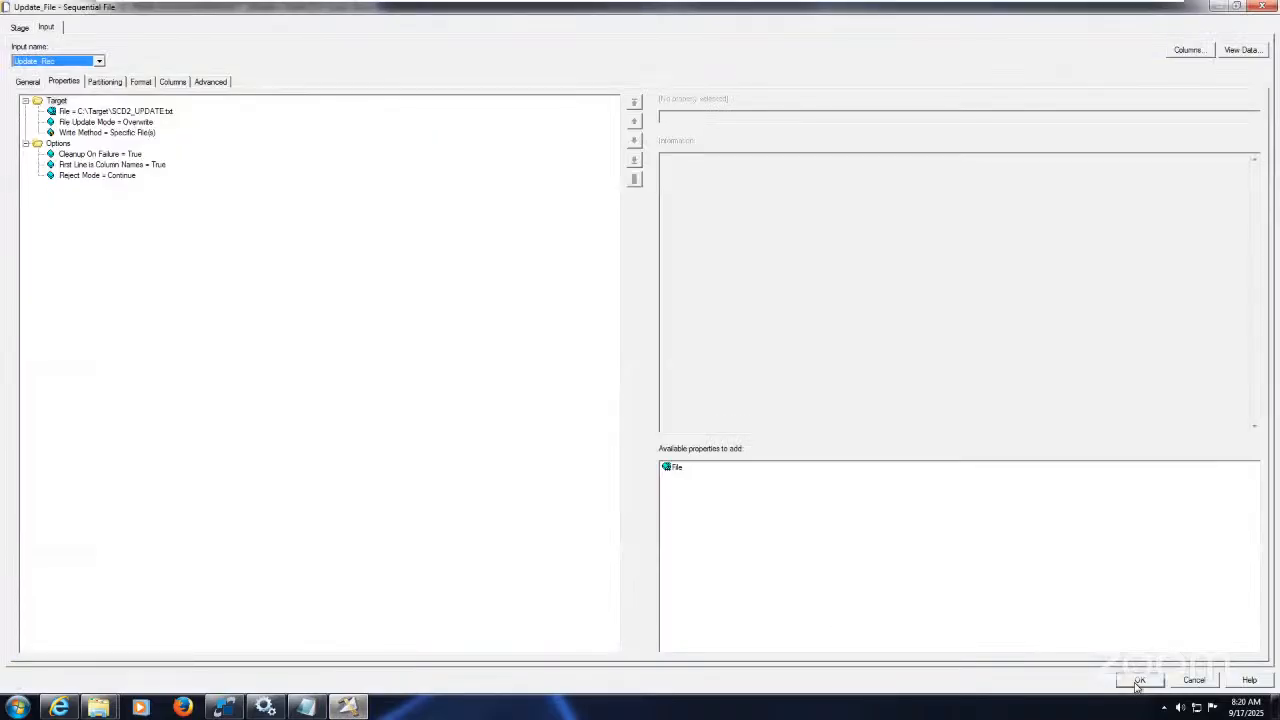
{"action": "left_click", "coordinate": [1140, 681]}
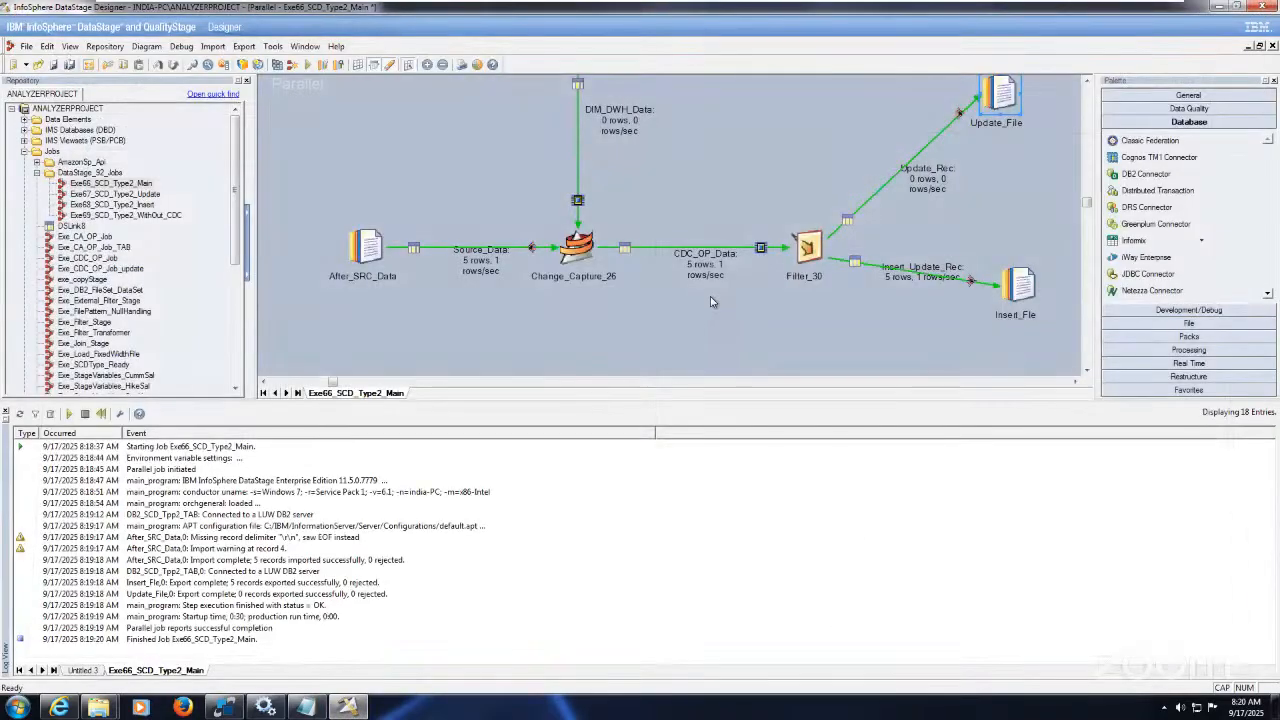
{"action": "double_click", "coordinate": [150, 194]}
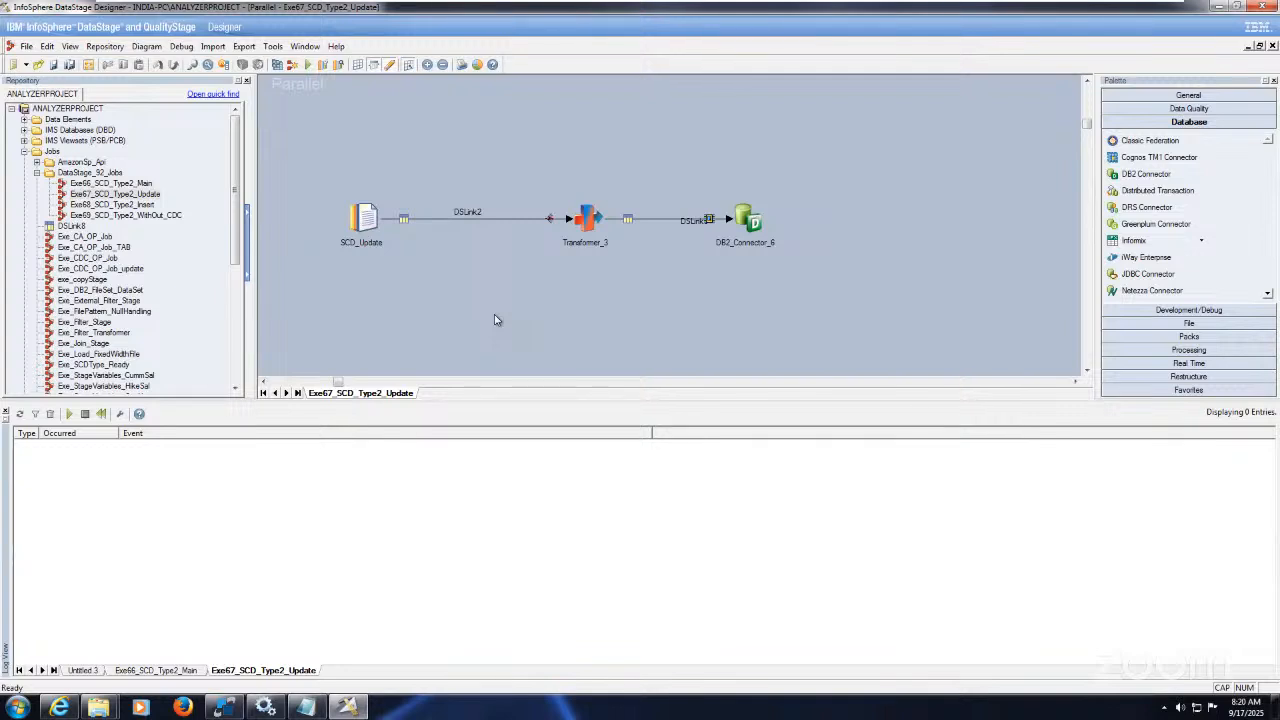
{"action": "double_click", "coordinate": [132, 204]}
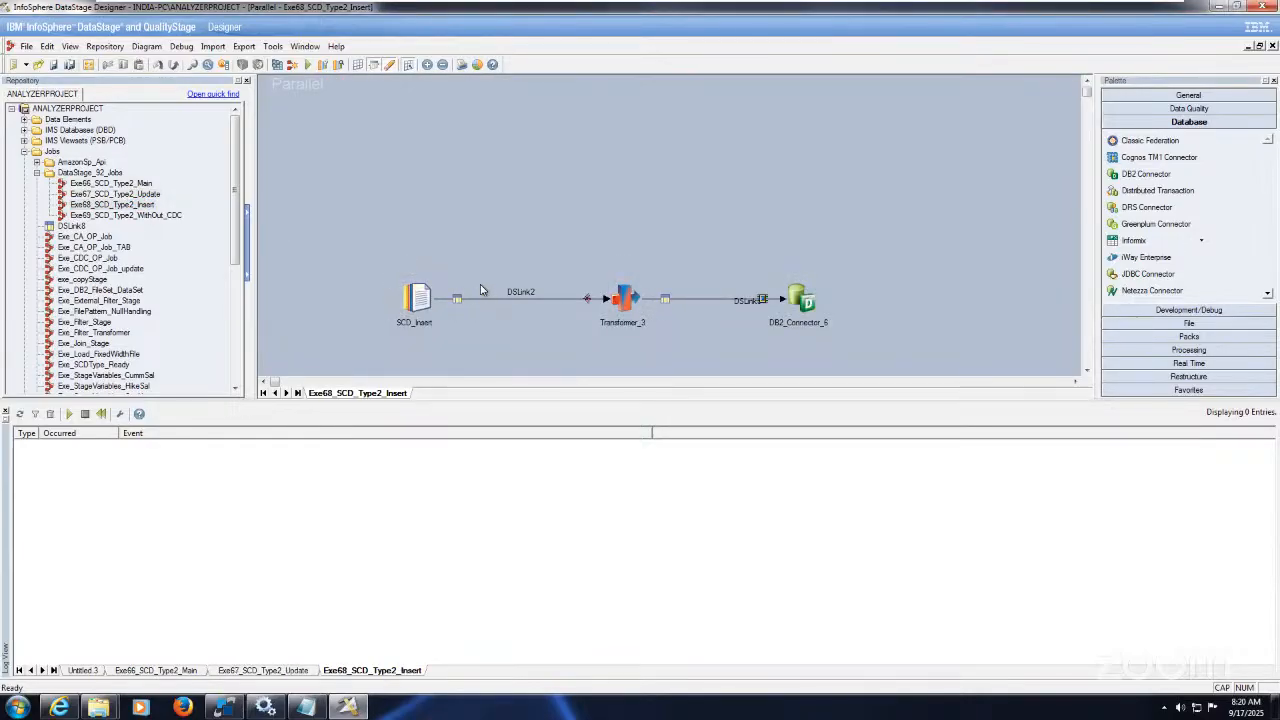
Step: Inspect SCD_Insert's source file C:\Target\SCD2_INSERT.txt, its format and columns
{"action": "left_click", "coordinate": [426, 298]}
{"action": "double_click", "coordinate": [420, 295]}
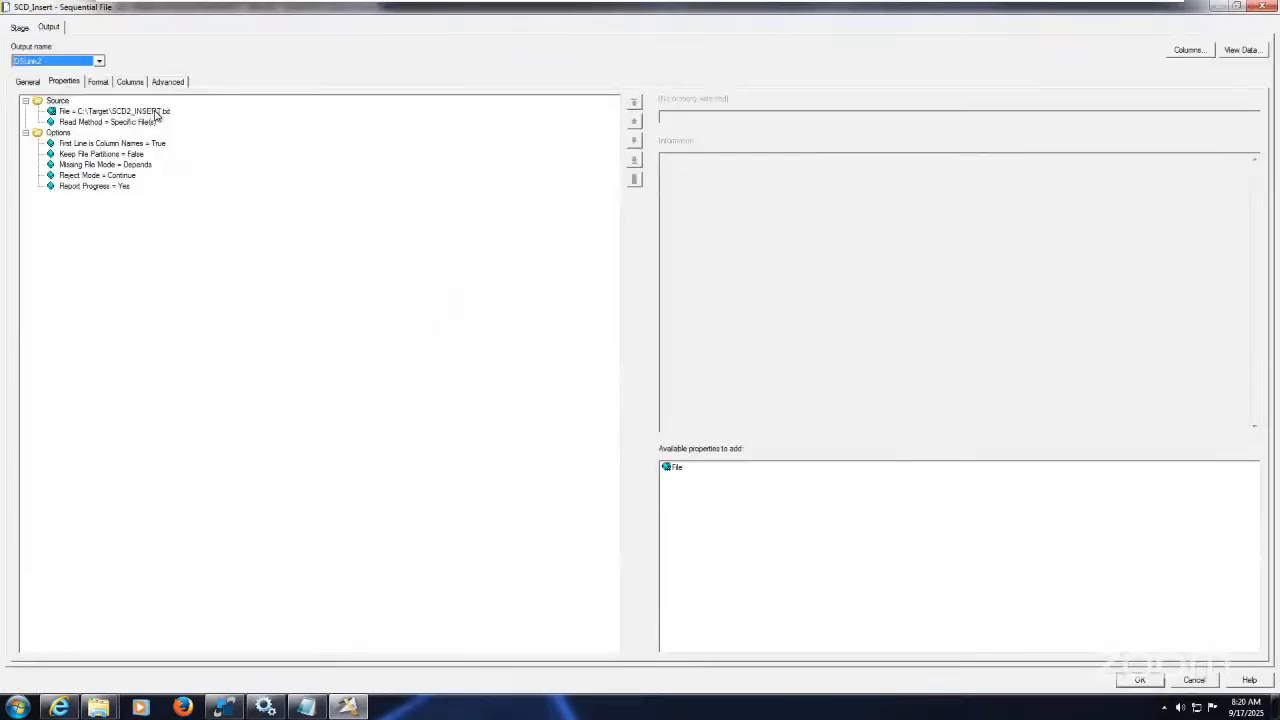
{"action": "left_click", "coordinate": [150, 111]}
{"action": "left_click", "coordinate": [102, 84]}
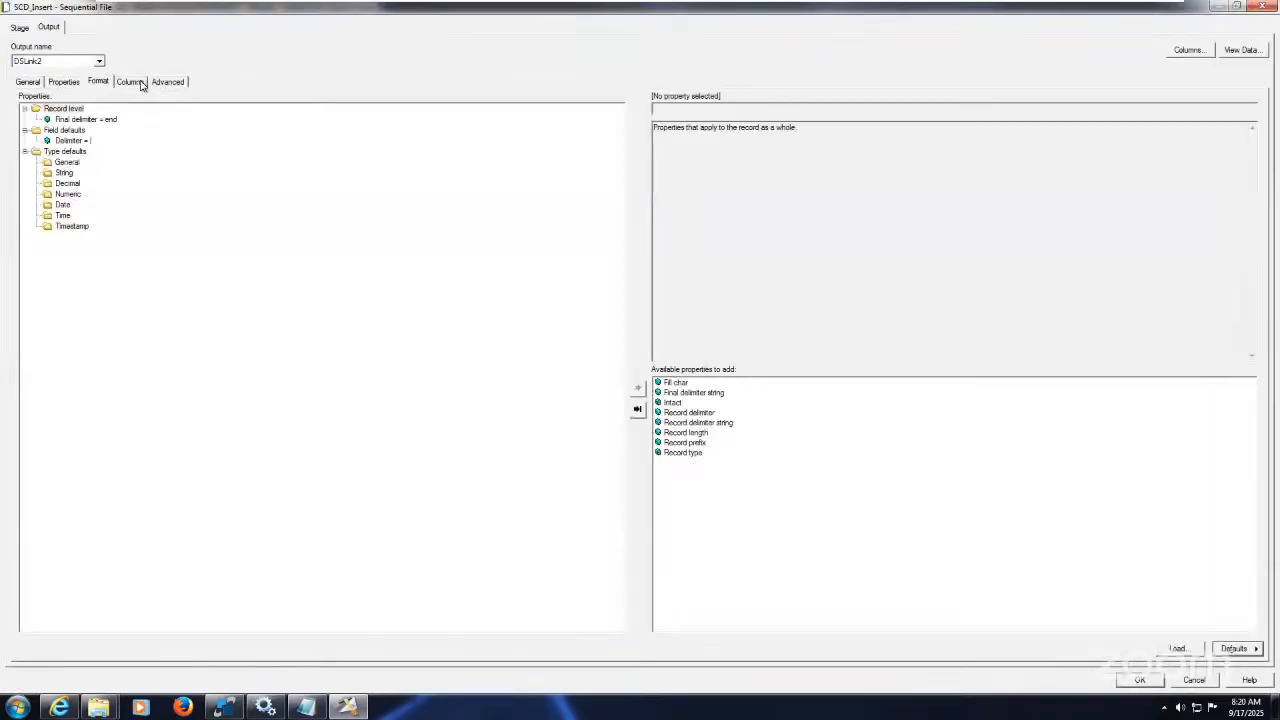
{"action": "left_click", "coordinate": [137, 84]}
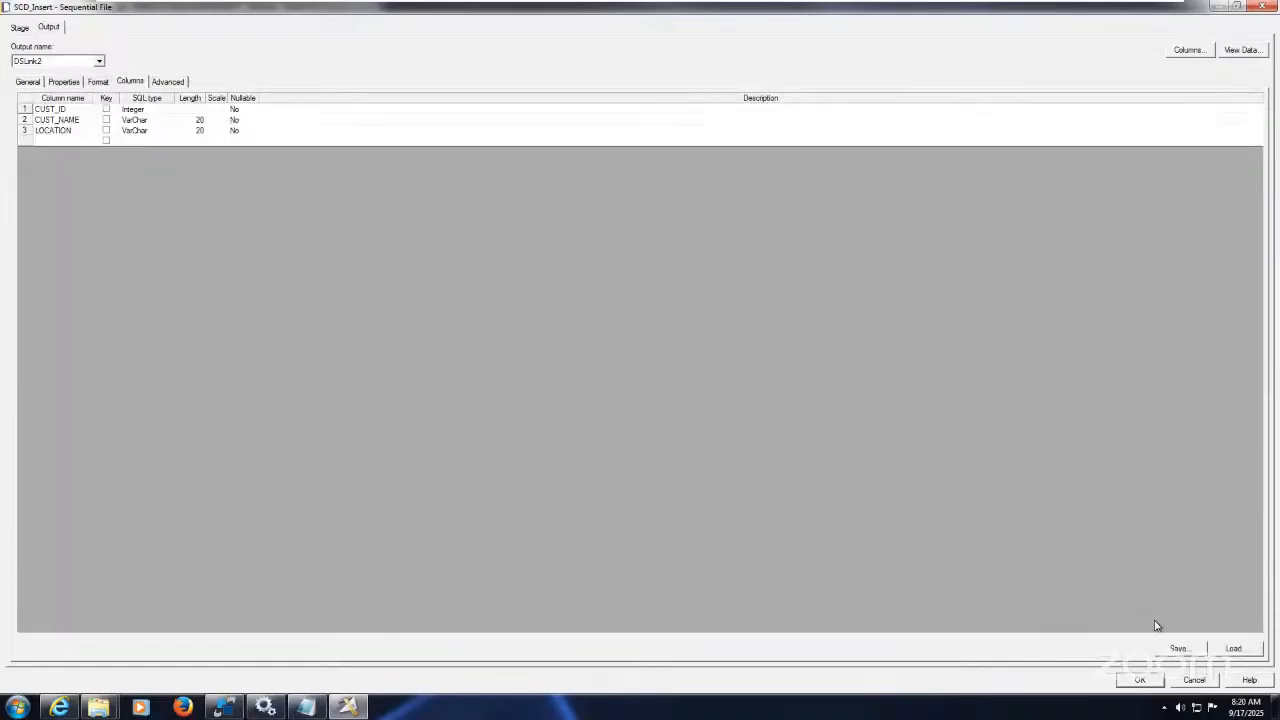
{"action": "left_click", "coordinate": [1139, 680]}
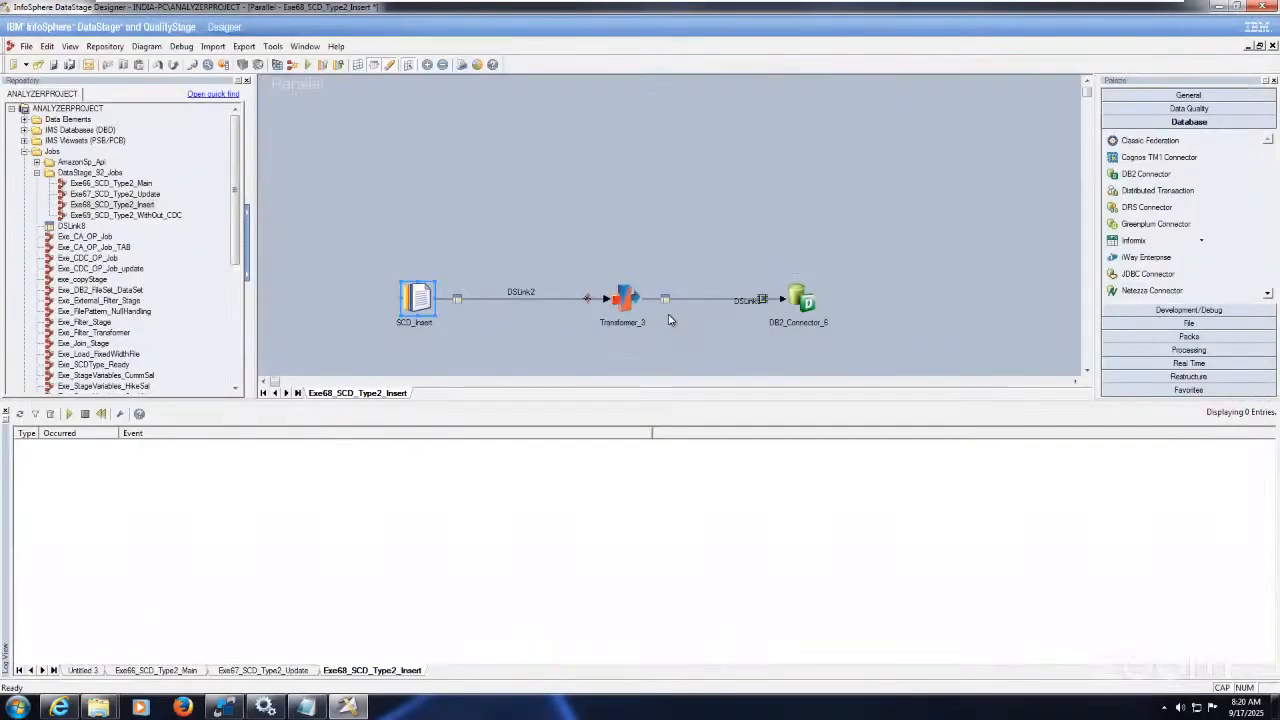
Step: In Transformer_3, review DSLink5's mappings and the STRT_DATE, END_DATE and REC_IND definitions
{"action": "double_click", "coordinate": [618, 293]}
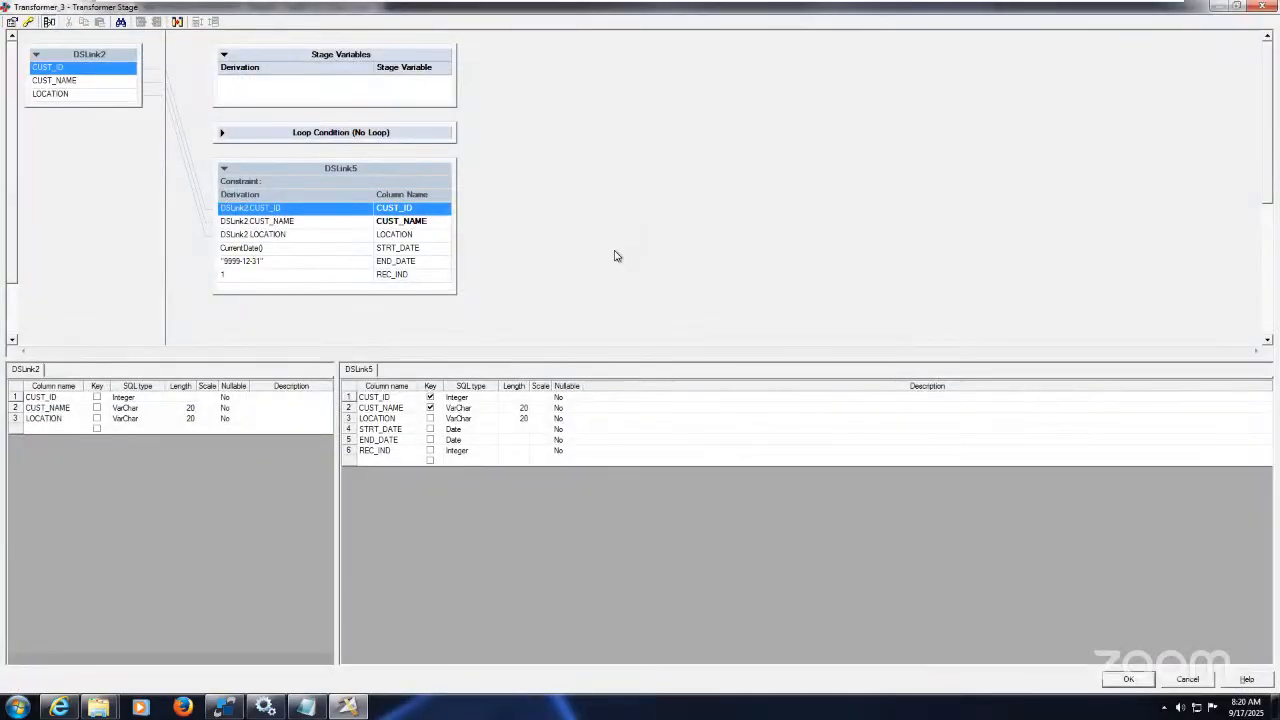
{"action": "left_click", "coordinate": [427, 221]}
{"action": "left_click", "coordinate": [425, 236]}
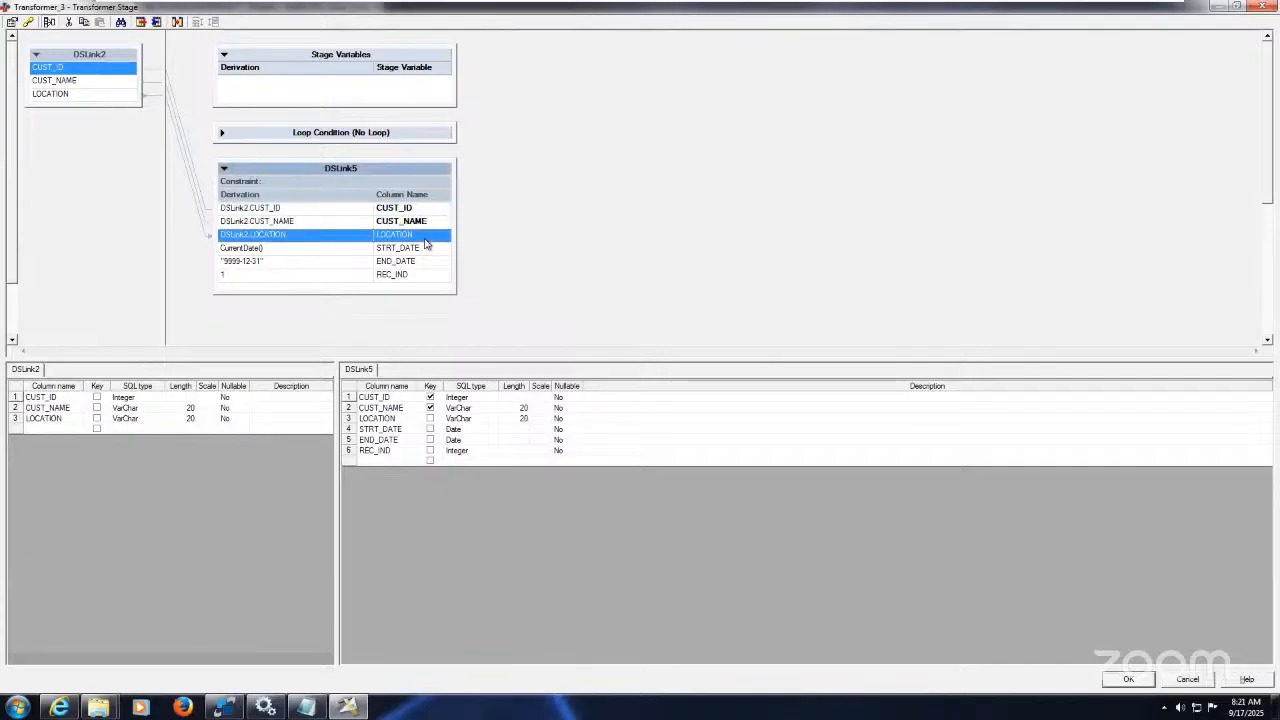
{"action": "left_click", "coordinate": [373, 251]}
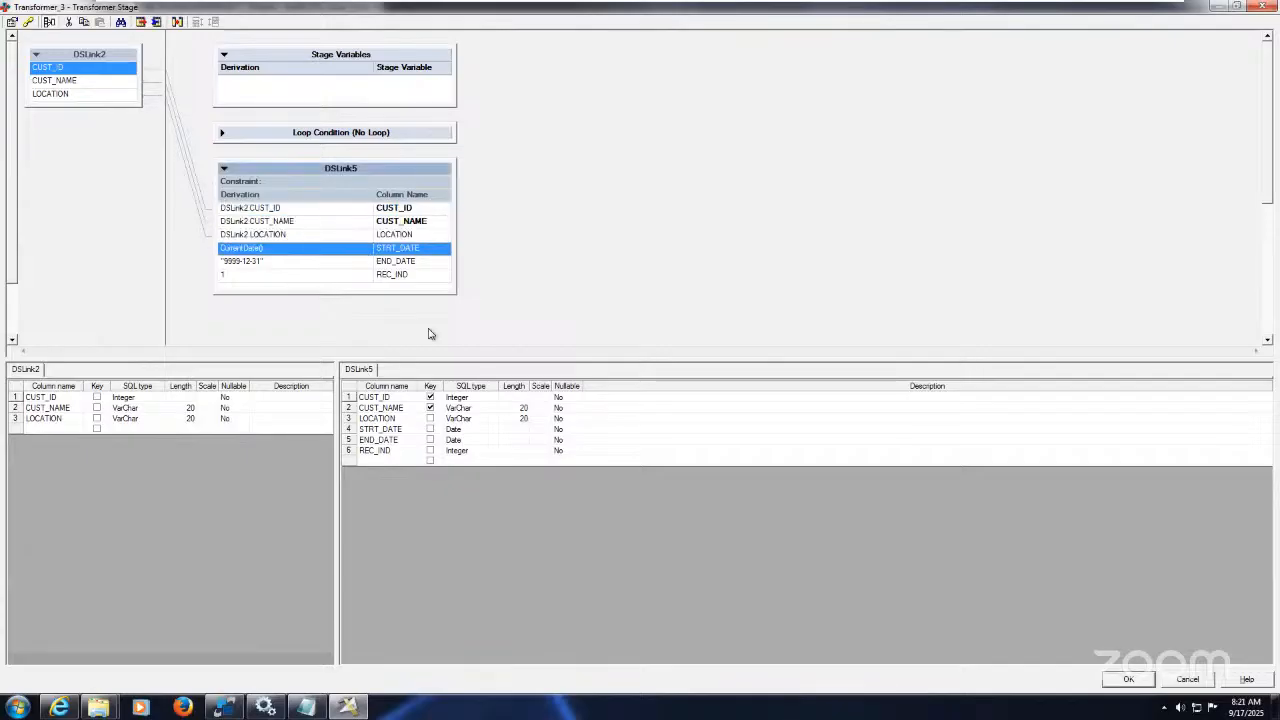
{"action": "left_click", "coordinate": [404, 430]}
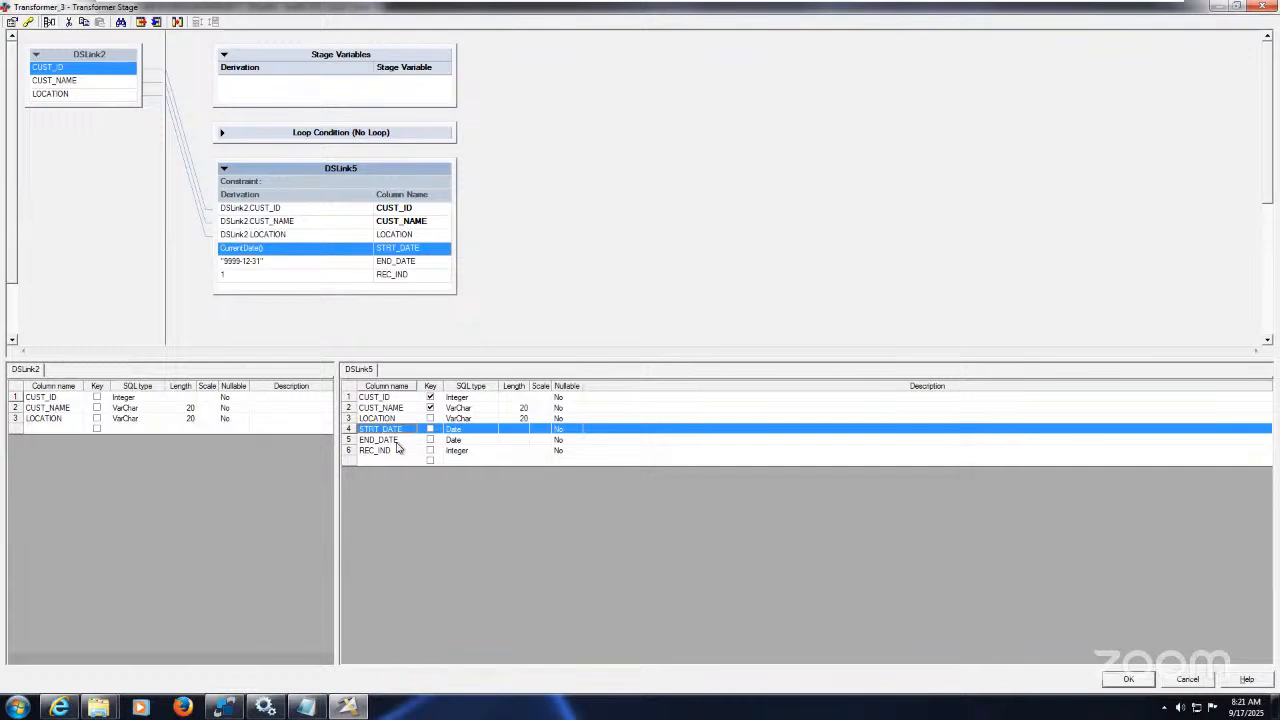
{"action": "left_click", "coordinate": [397, 442]}
{"action": "left_click", "coordinate": [398, 430]}
{"action": "left_click", "coordinate": [404, 441]}
{"action": "left_click", "coordinate": [397, 451]}
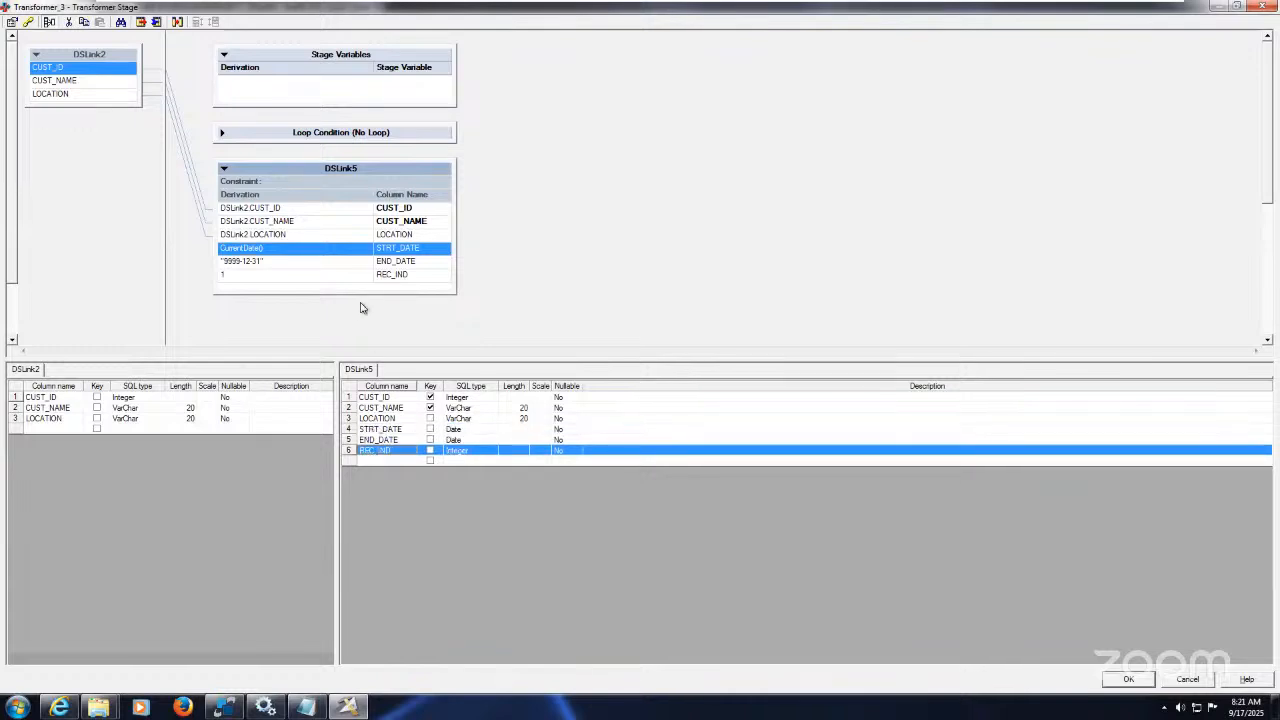
{"action": "double_click", "coordinate": [330, 248]}
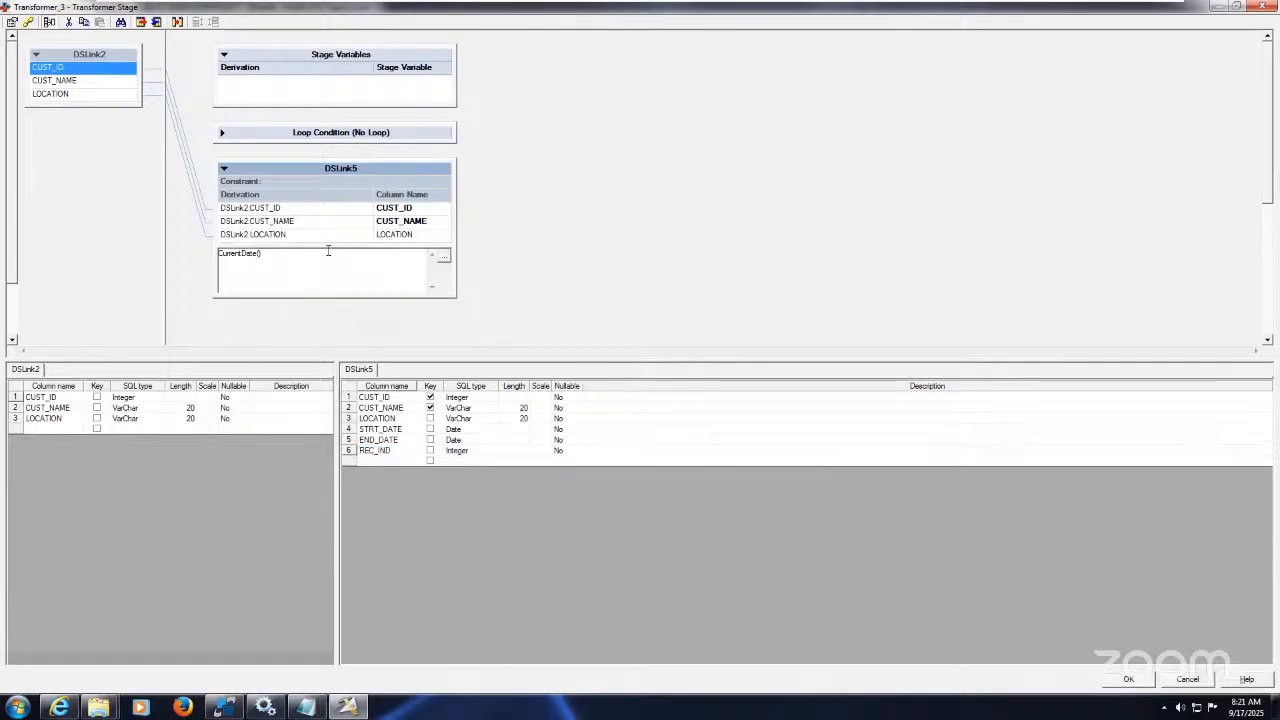
{"action": "left_click", "coordinate": [398, 430]}
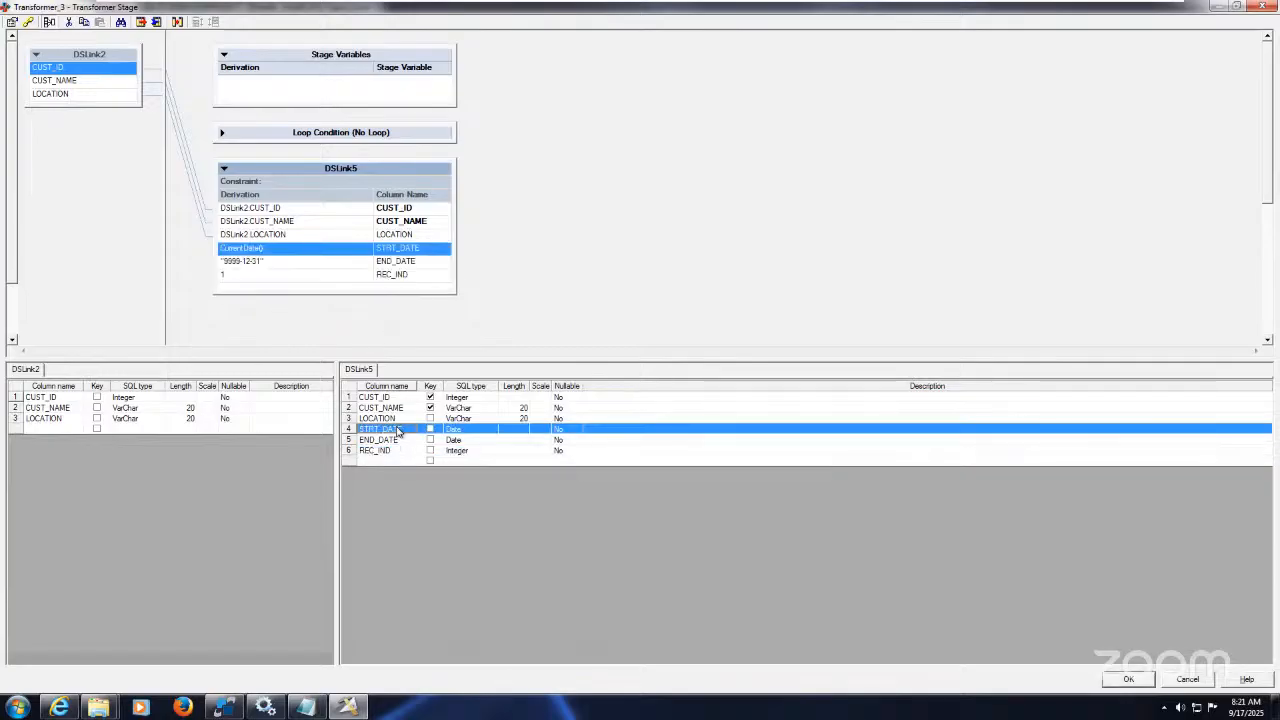
Step: Delete the STRT_DATE, END_DATE and REC_IND columns from DSLink5
{"action": "key", "text": "shift+Down"}
{"action": "key", "text": "shift+Down"}
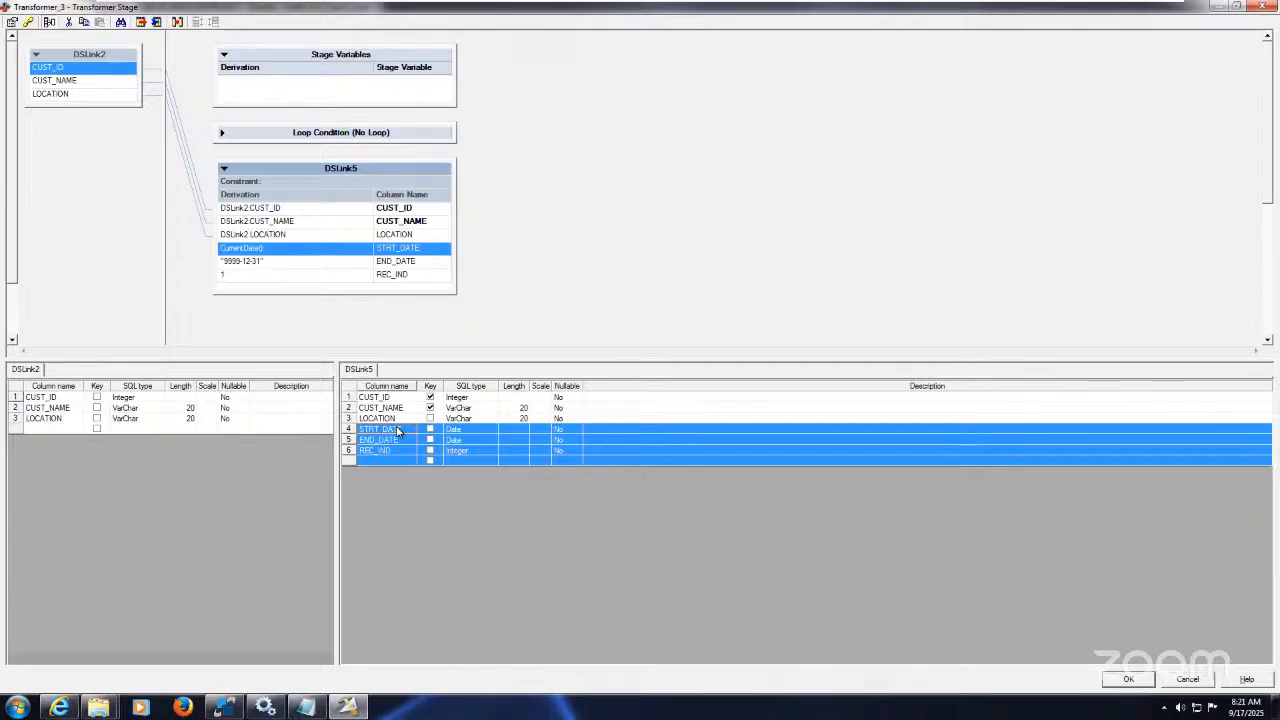
{"action": "key", "text": "Delete"}
{"action": "key", "text": "Return"}
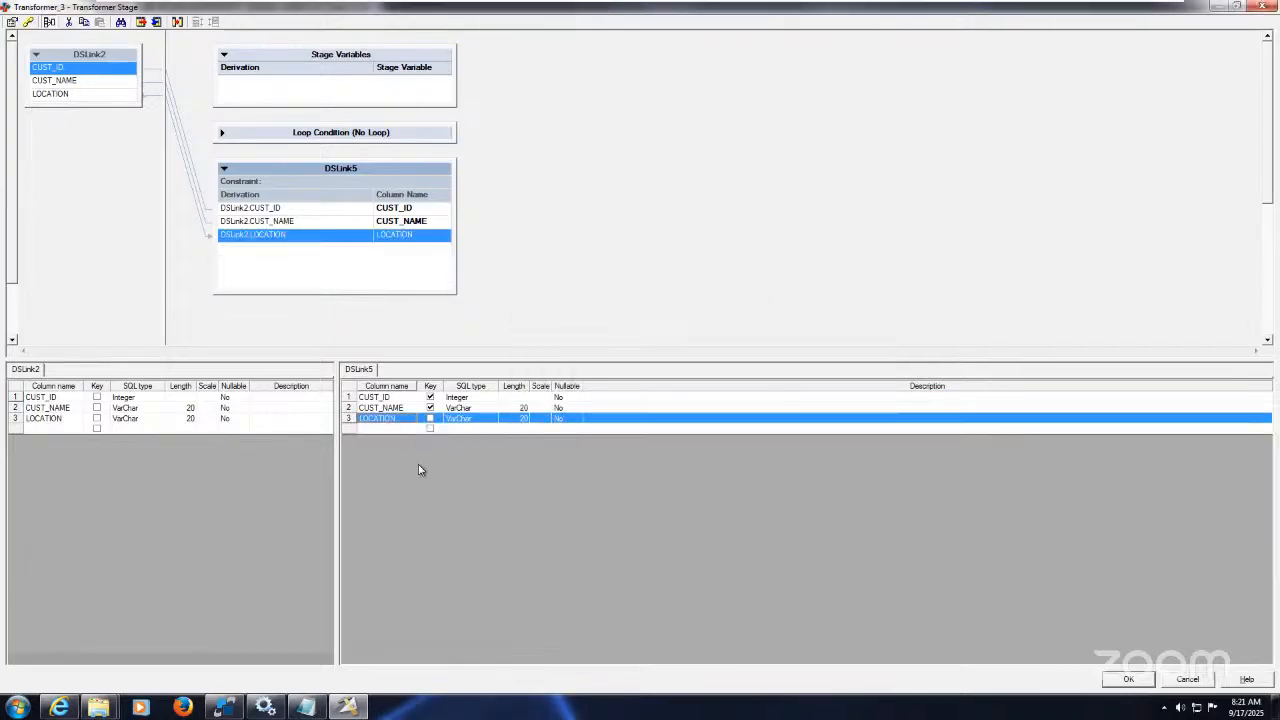
Step: Add STRT_DATE and END_DATE as Date columns on DSLink5
{"action": "left_click", "coordinate": [394, 428]}
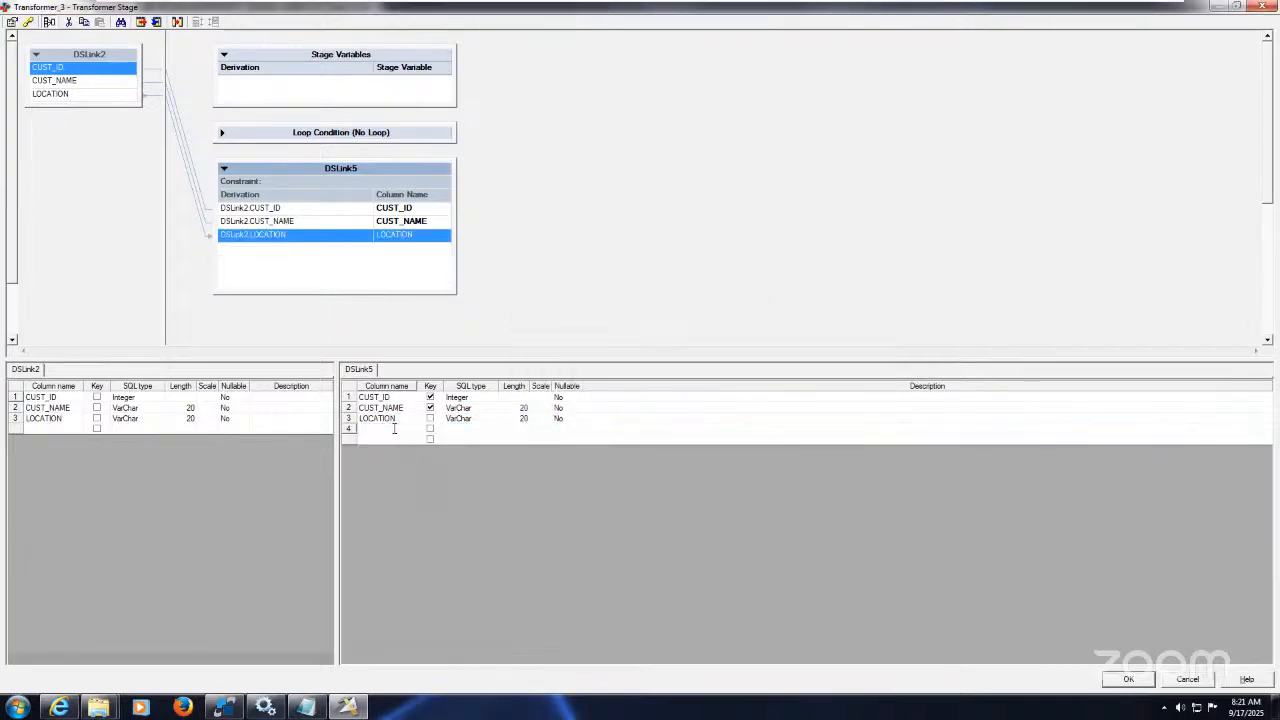
{"action": "type", "text": "STRT_DATE"}
{"action": "key", "text": "Return"}
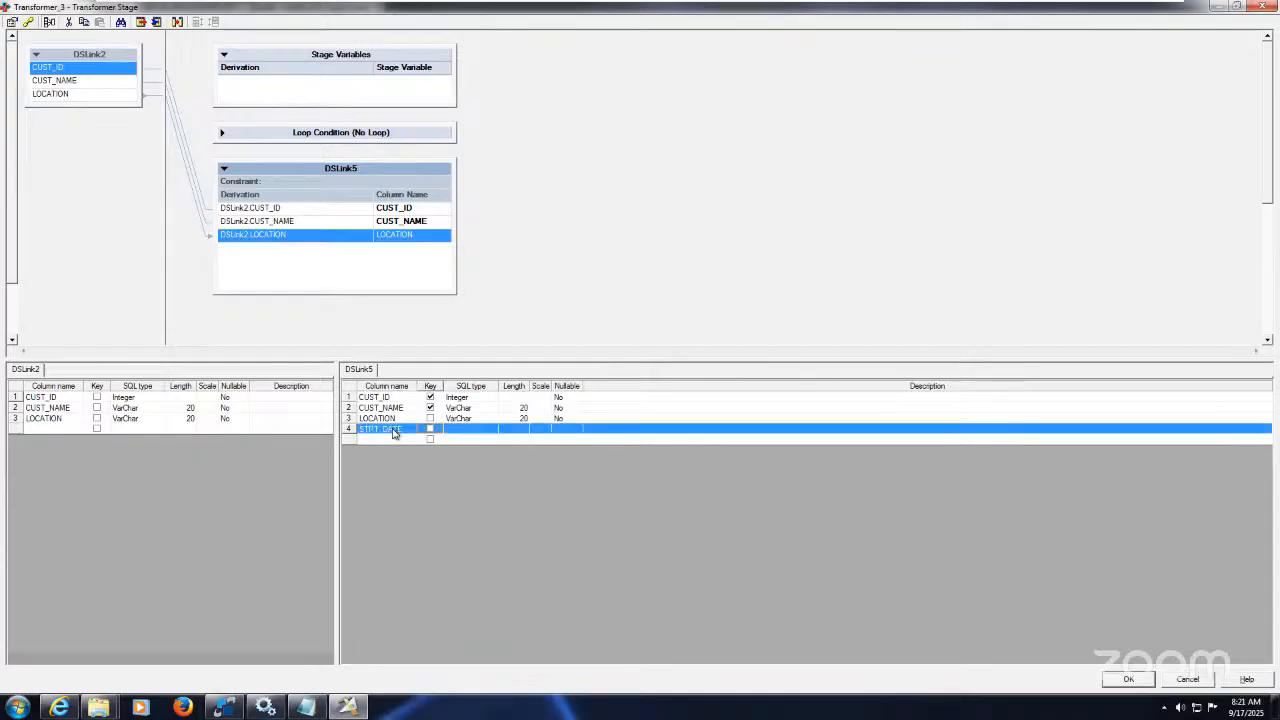
{"action": "key", "text": "Tab"}
{"action": "key", "text": "d"}
{"action": "key", "text": "Tab"}
{"action": "key", "text": "Tab"}
{"action": "key", "text": "Tab"}
{"action": "key", "text": "Tab"}
{"action": "key", "text": "Tab"}
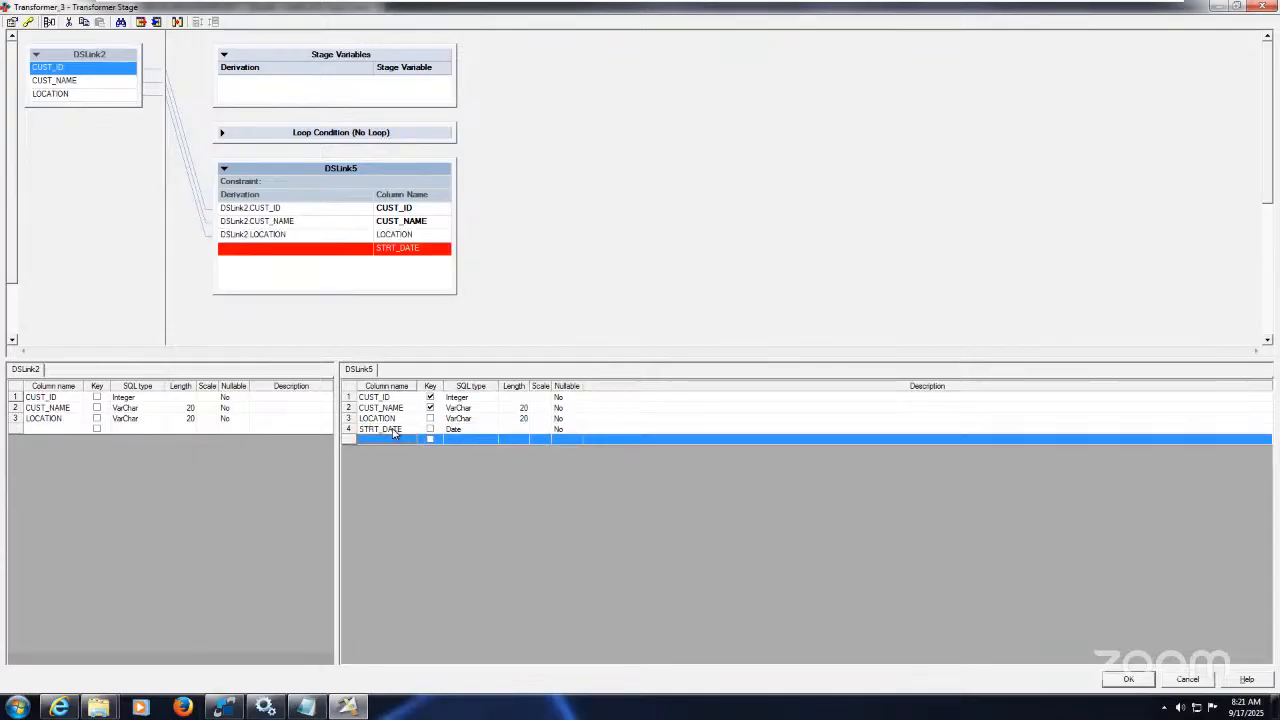
{"action": "type", "text": "END"}
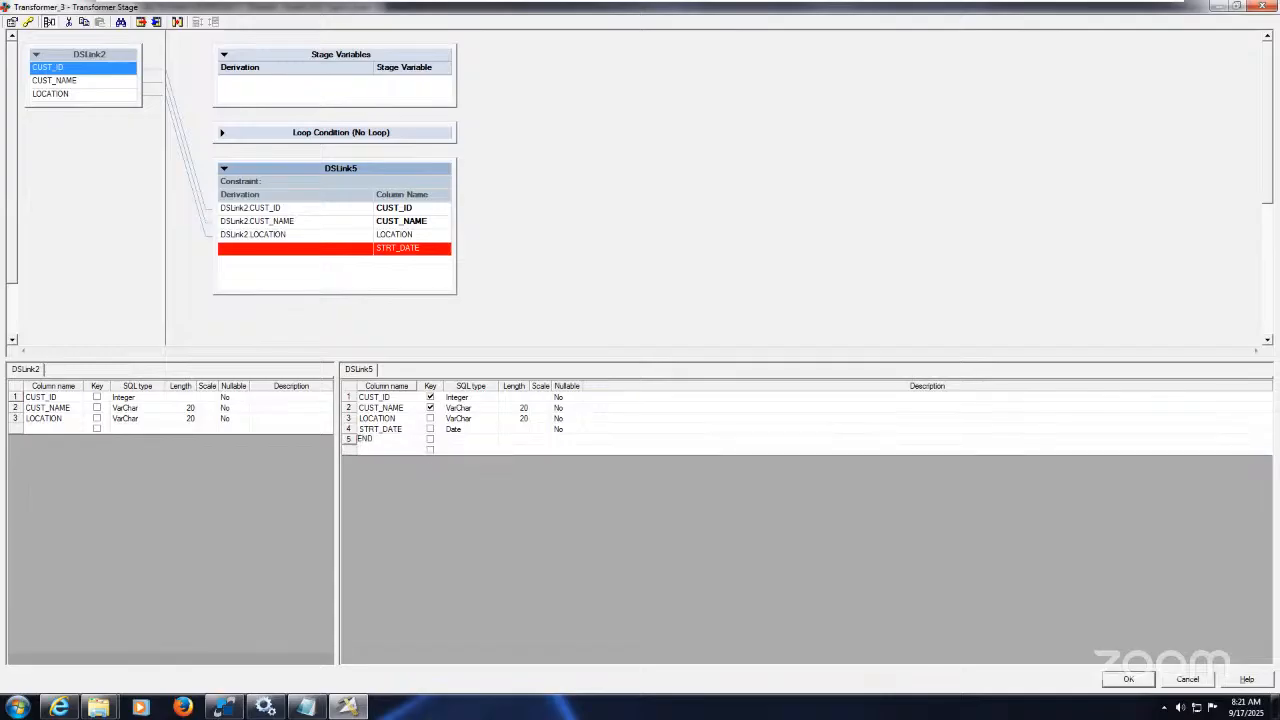
{"action": "type", "text": "_DATE"}
{"action": "key", "text": "Return"}
{"action": "key", "text": "Tab"}
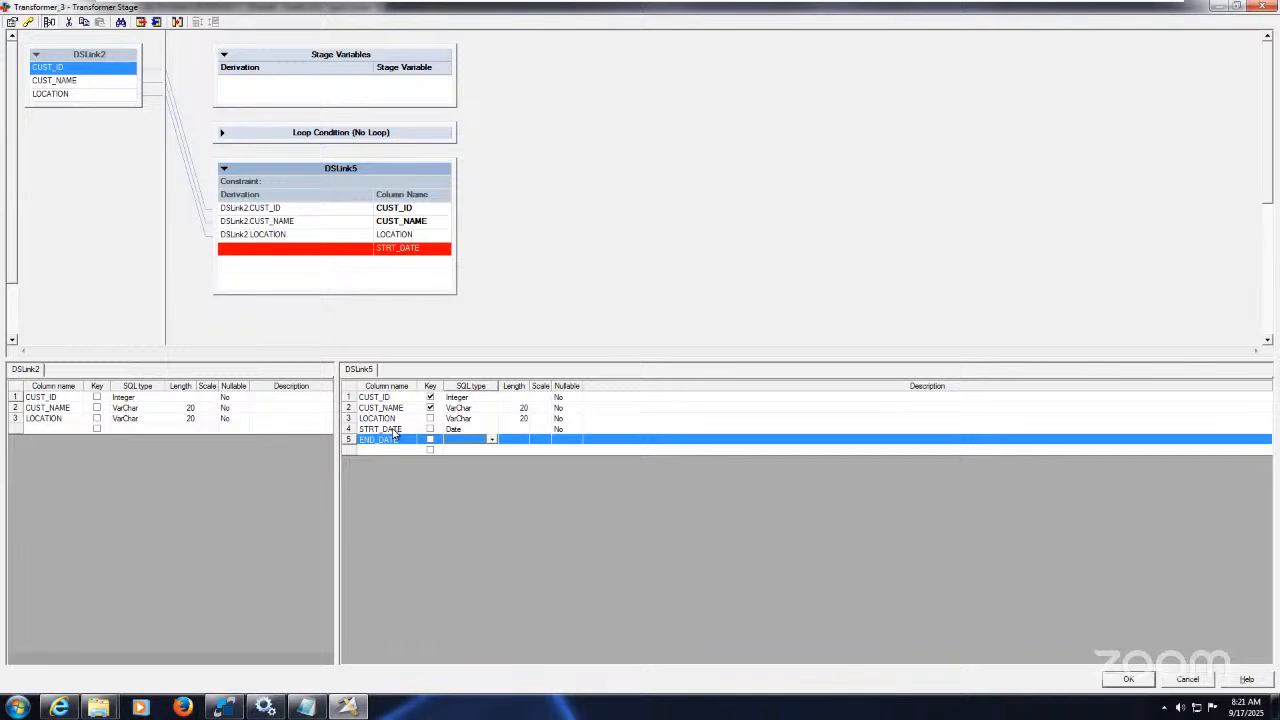
{"action": "type", "text": "d"}
{"action": "key", "text": "Tab"}
{"action": "key", "text": "Tab"}
{"action": "key", "text": "Tab"}
{"action": "key", "text": "Tab"}
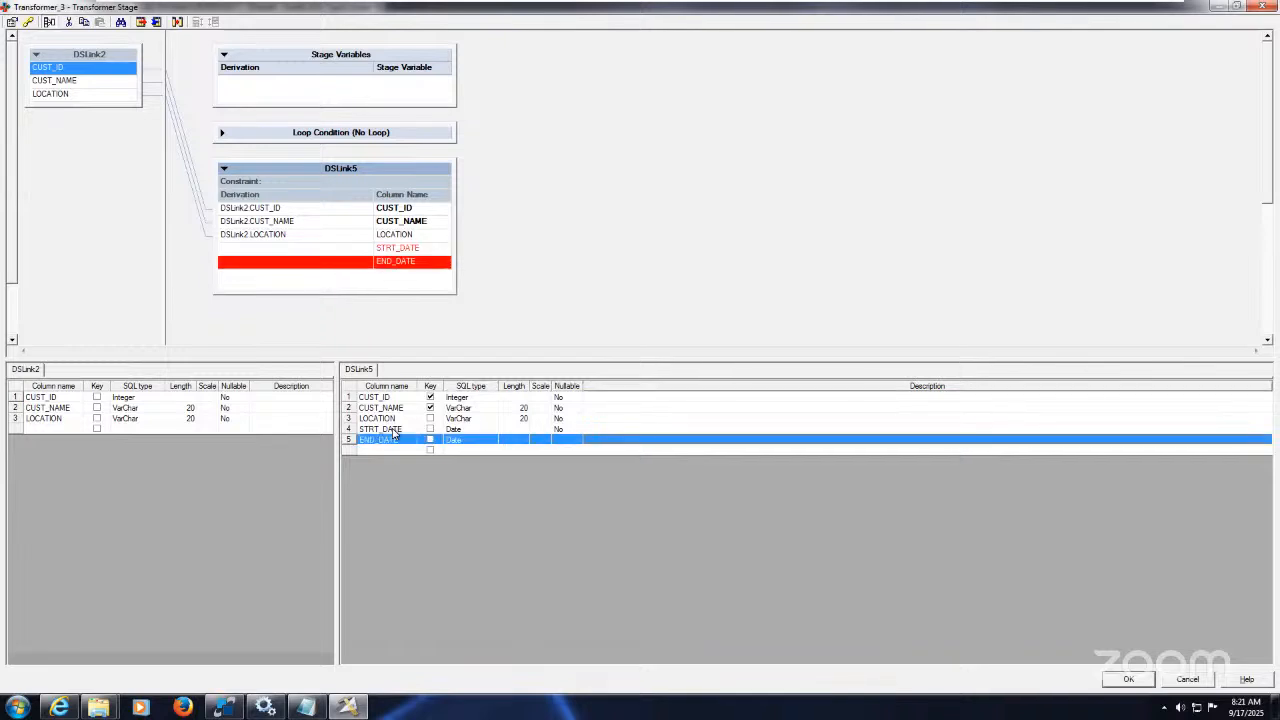
{"action": "key", "text": "Tab"}
Step: Add REC_IND as an Integer column of length 1
{"action": "type", "text": "REC"}
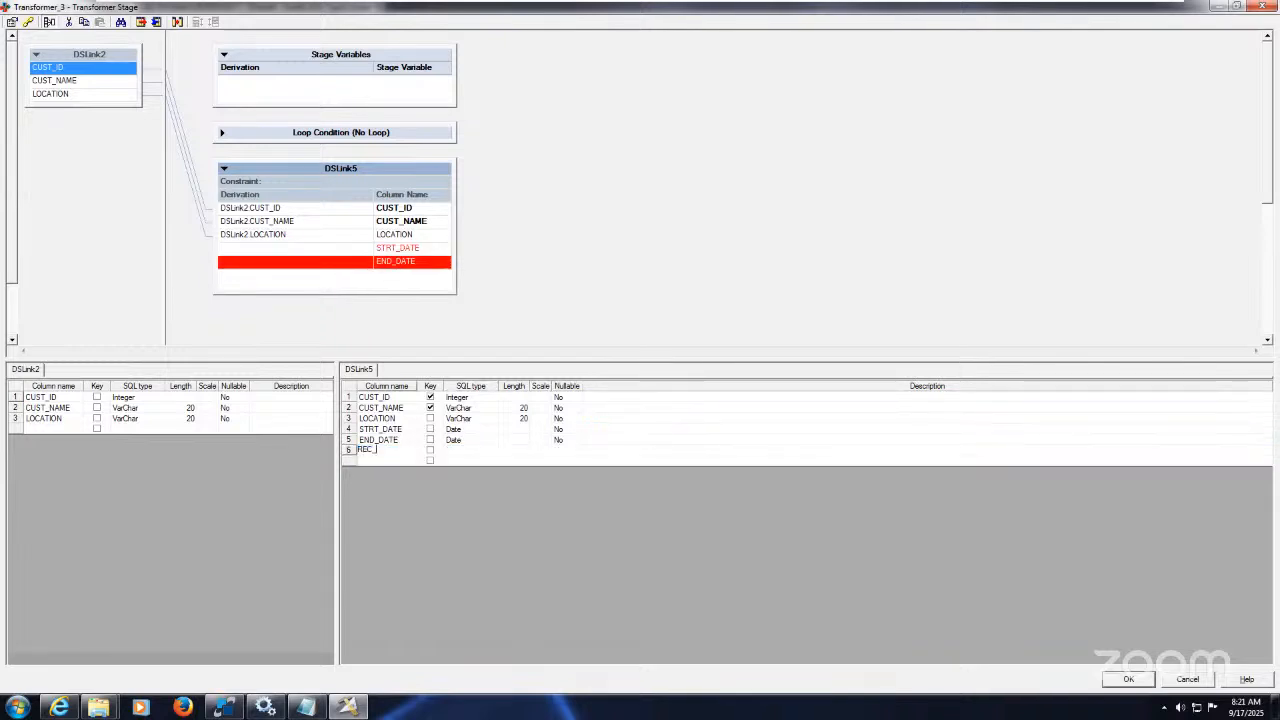
{"action": "type", "text": "_IND"}
{"action": "key", "text": "Tab"}
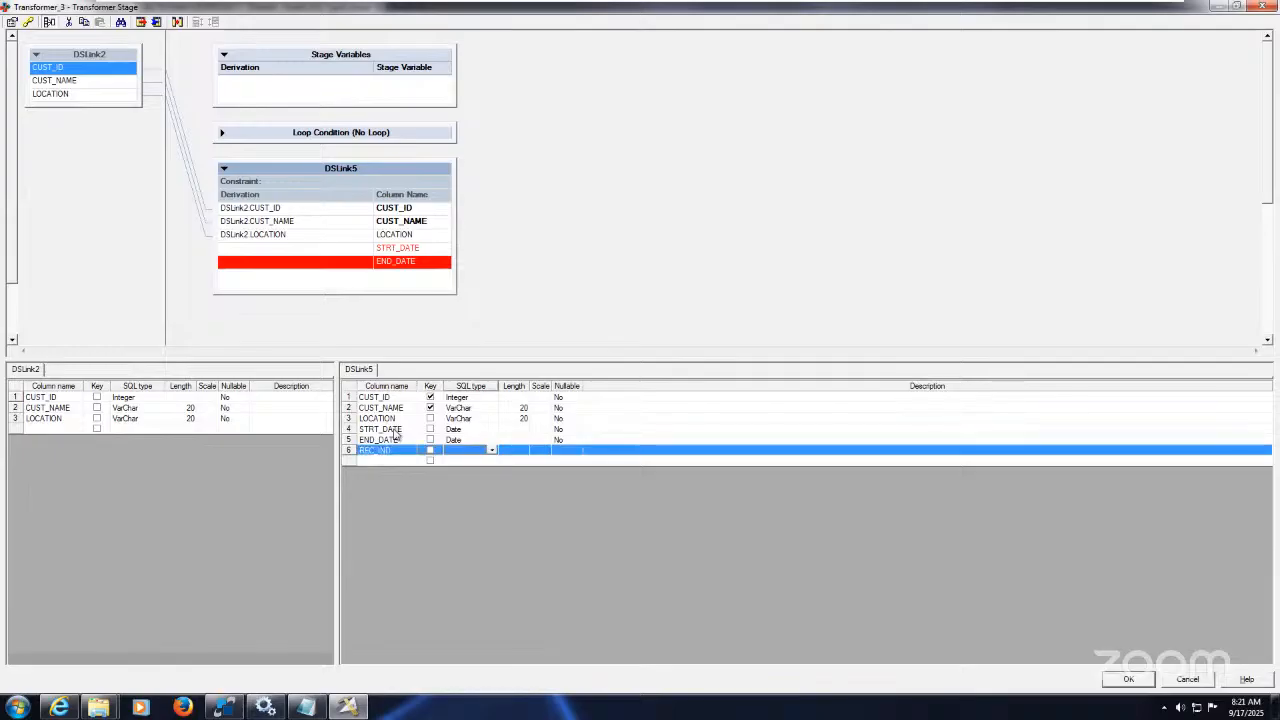
{"action": "type", "text": "i"}
{"action": "key", "text": "Tab"}
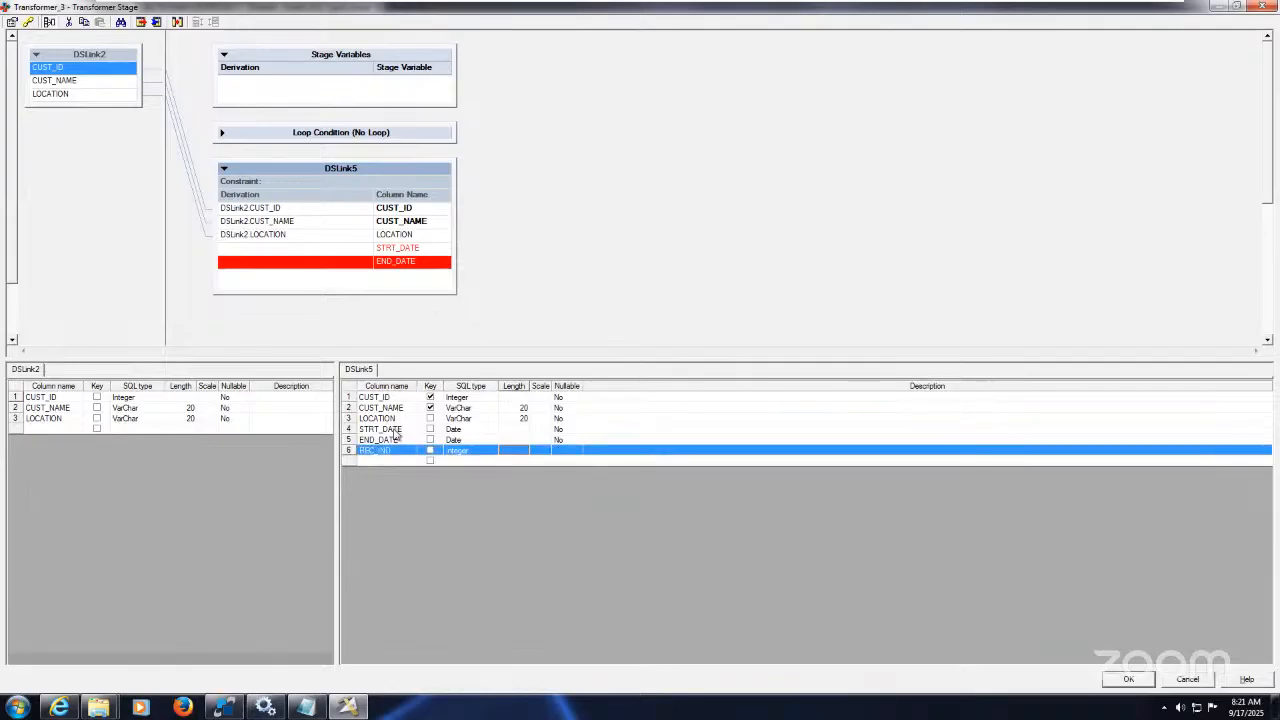
{"action": "type", "text": "1"}
{"action": "key", "text": "Tab"}
{"action": "key", "text": "Tab"}
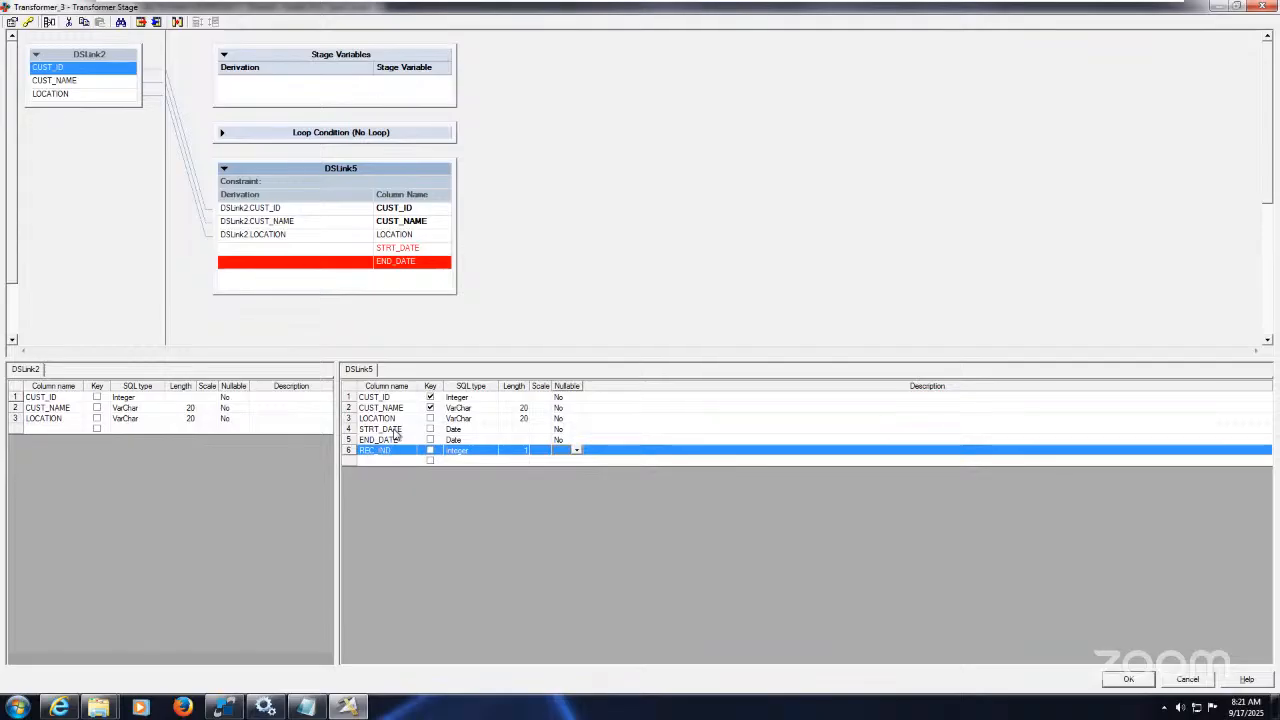
{"action": "key", "text": "Return"}
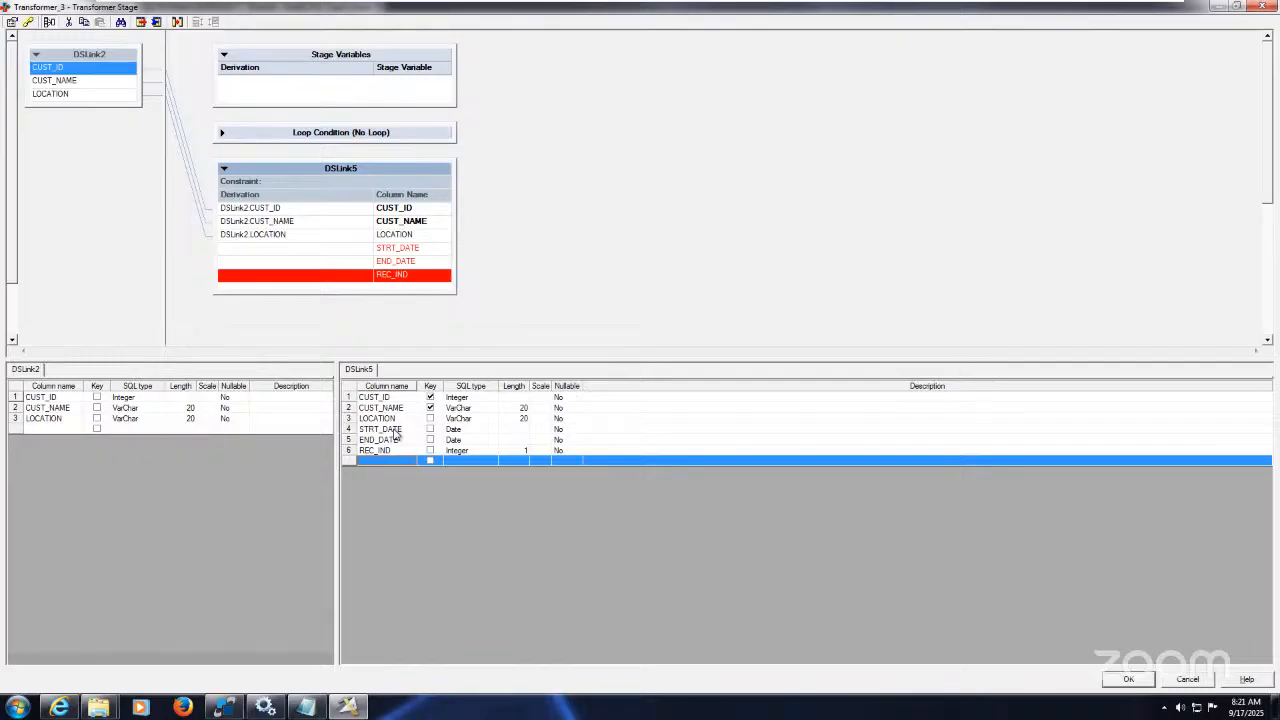
Step: Widen DSLink5 and set STRT_DATE's derivation to CurrentDate() from the Date & Time functions
{"action": "left_click", "coordinate": [333, 251]}
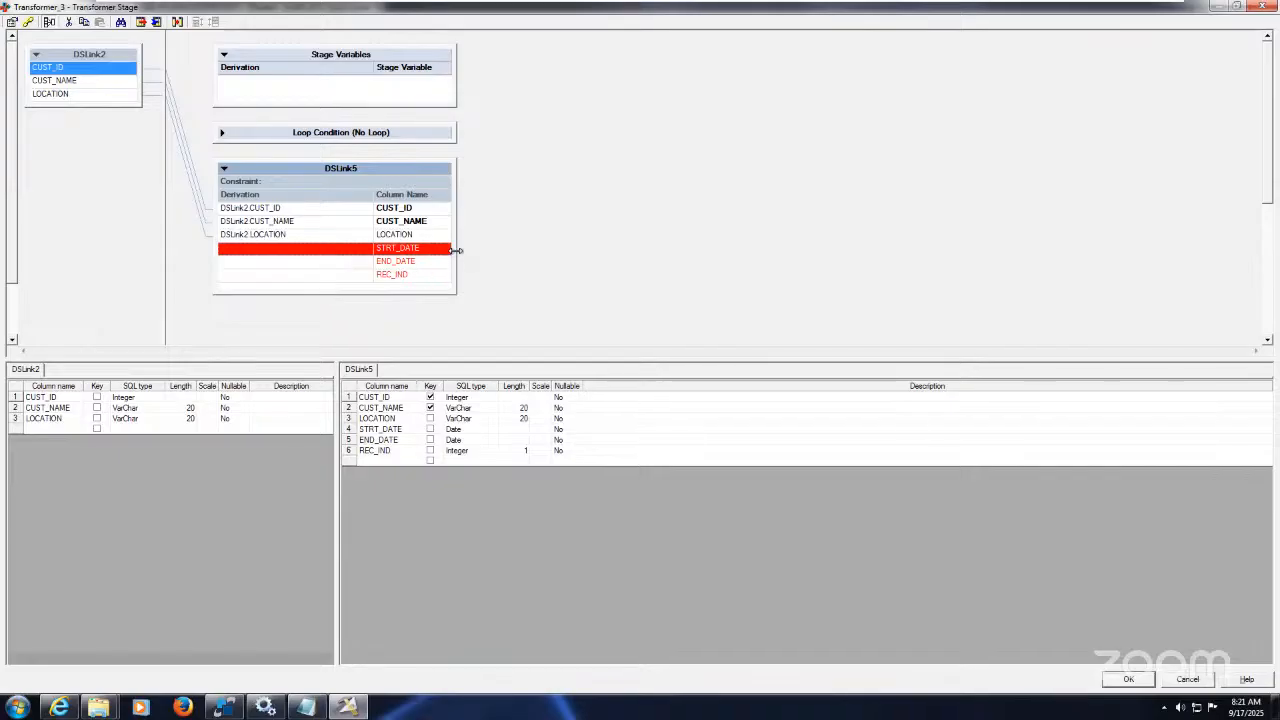
{"action": "left_click_drag", "start_coordinate": [456, 252], "coordinate": [545, 254]}
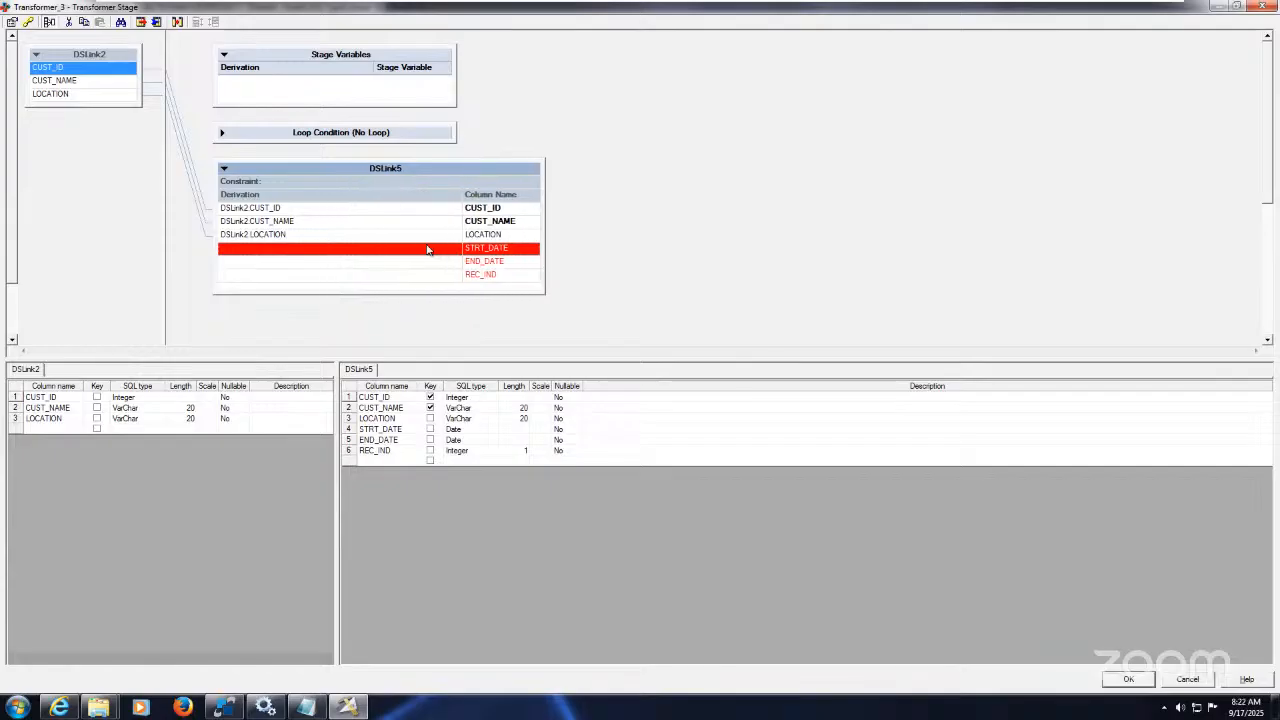
{"action": "double_click", "coordinate": [427, 249]}
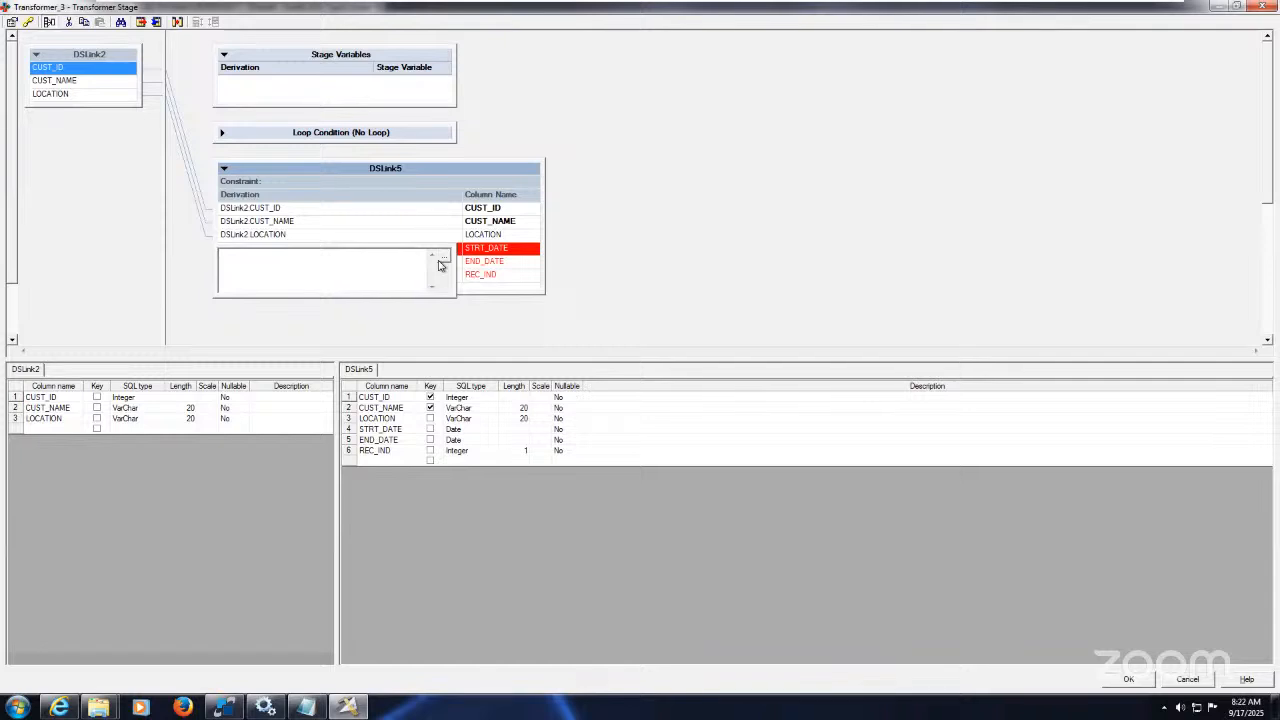
{"action": "left_click", "coordinate": [444, 260]}
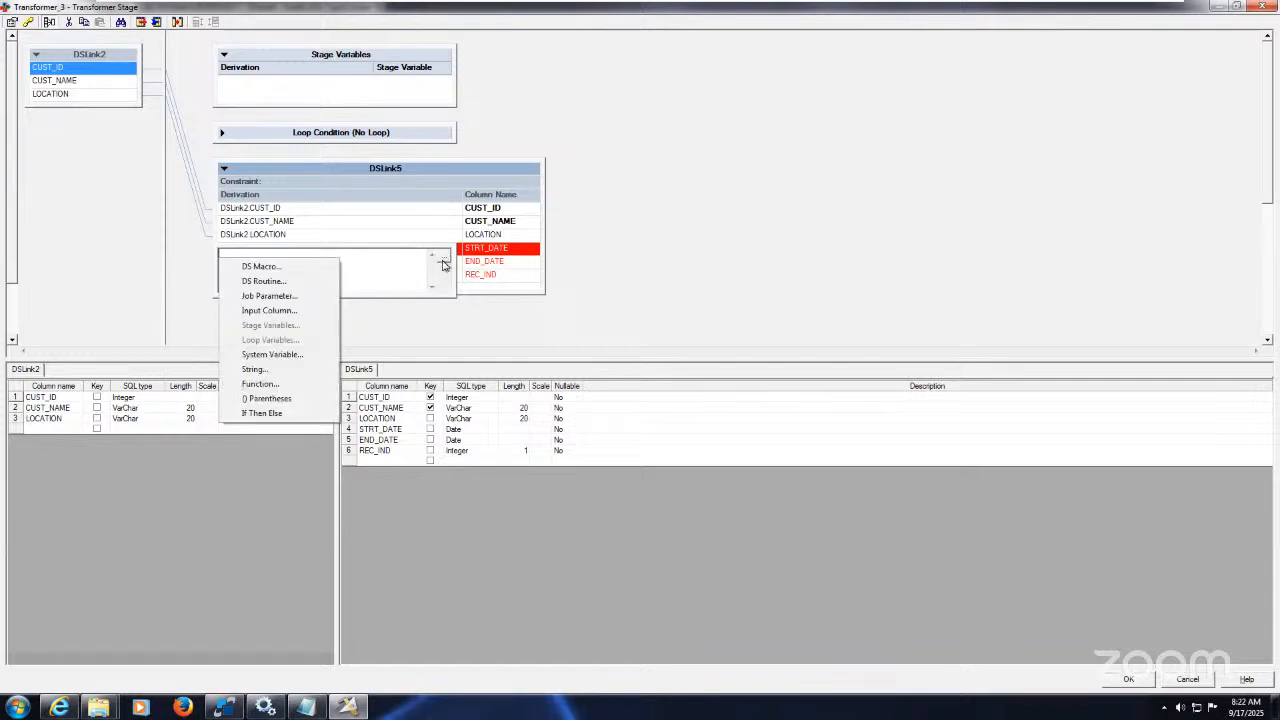
{"action": "left_click", "coordinate": [287, 387]}
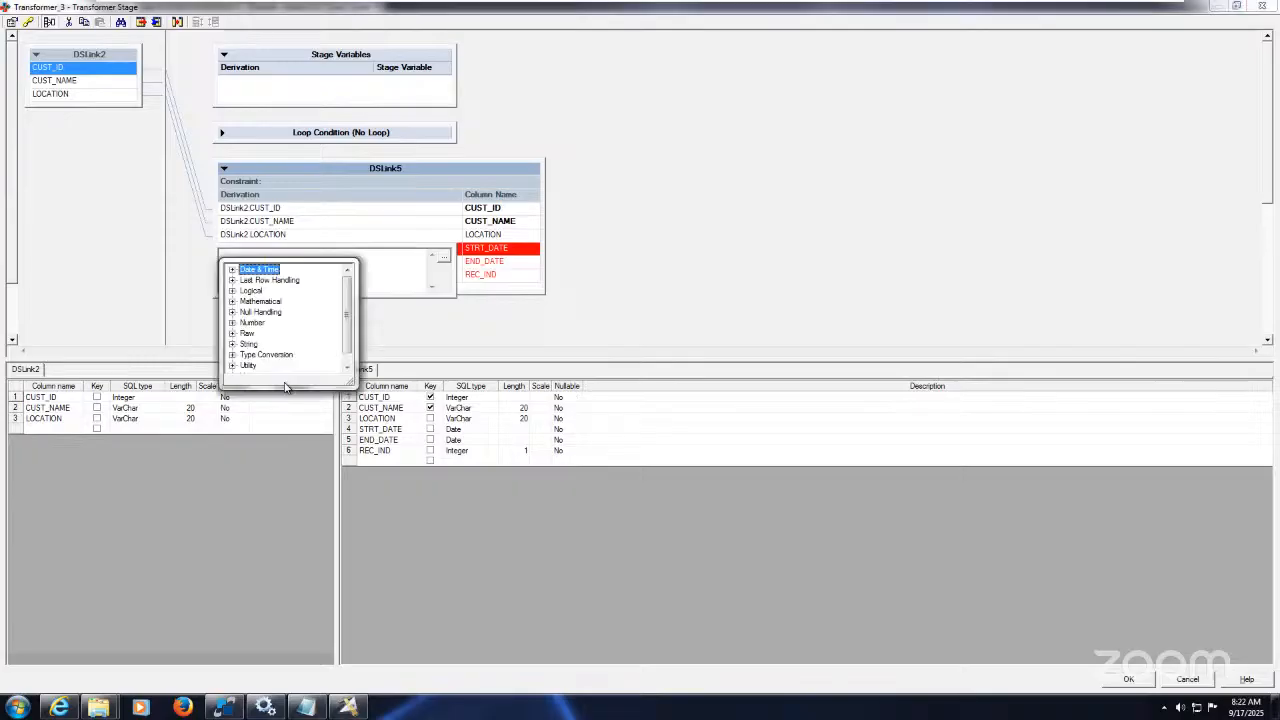
{"action": "left_click", "coordinate": [232, 270]}
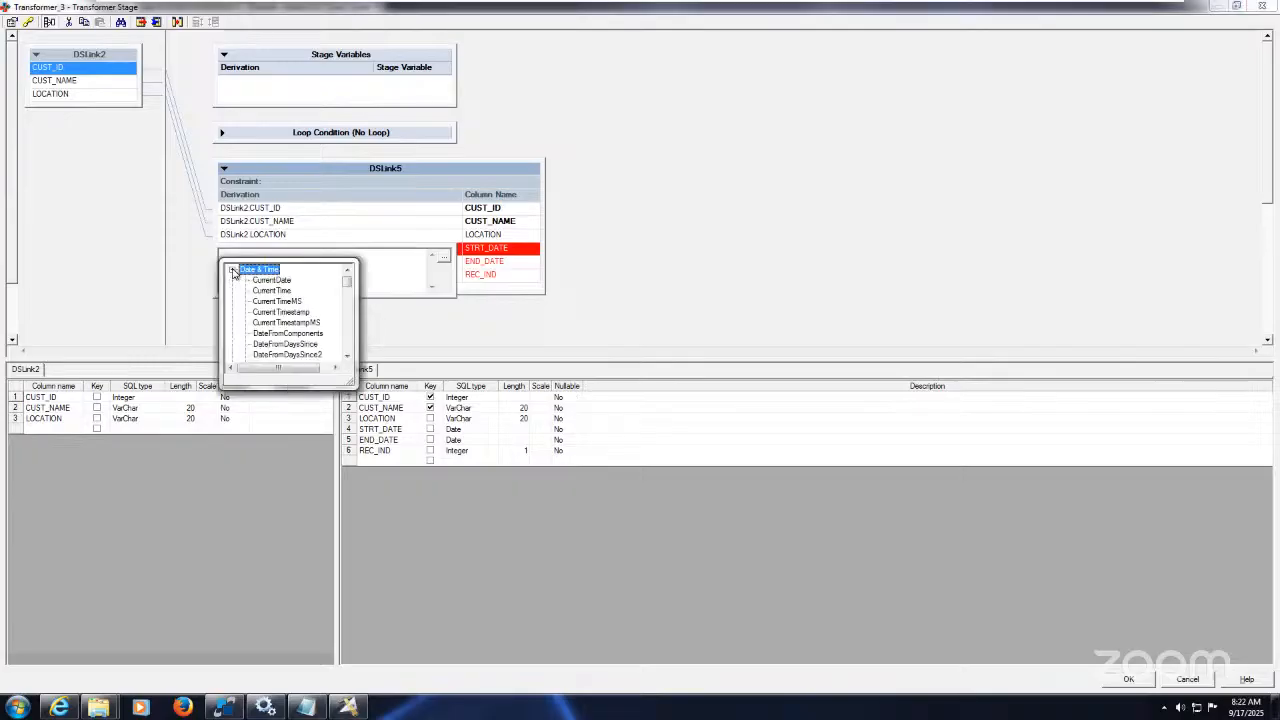
{"action": "double_click", "coordinate": [272, 280]}
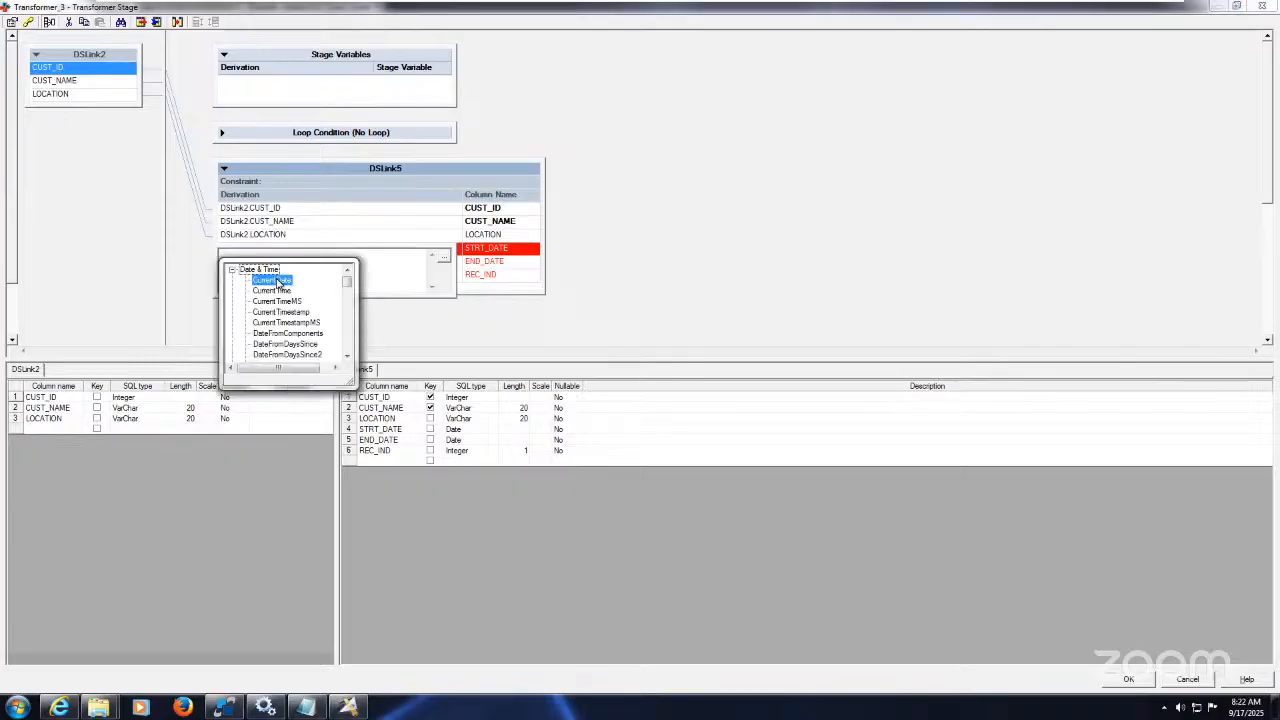
{"action": "left_click", "coordinate": [703, 304]}
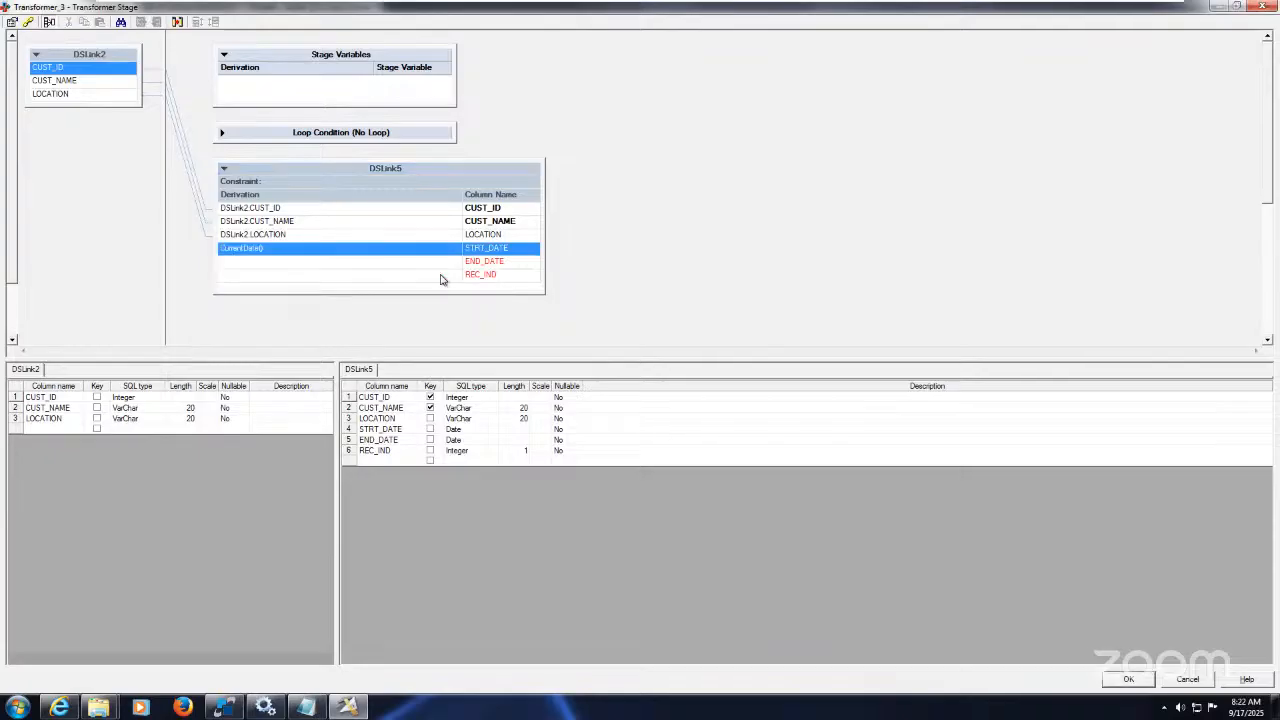
Step: Set END_DATE's derivation to "9999-12-31" and REC_IND's derivation to 1
{"action": "double_click", "coordinate": [407, 263]}
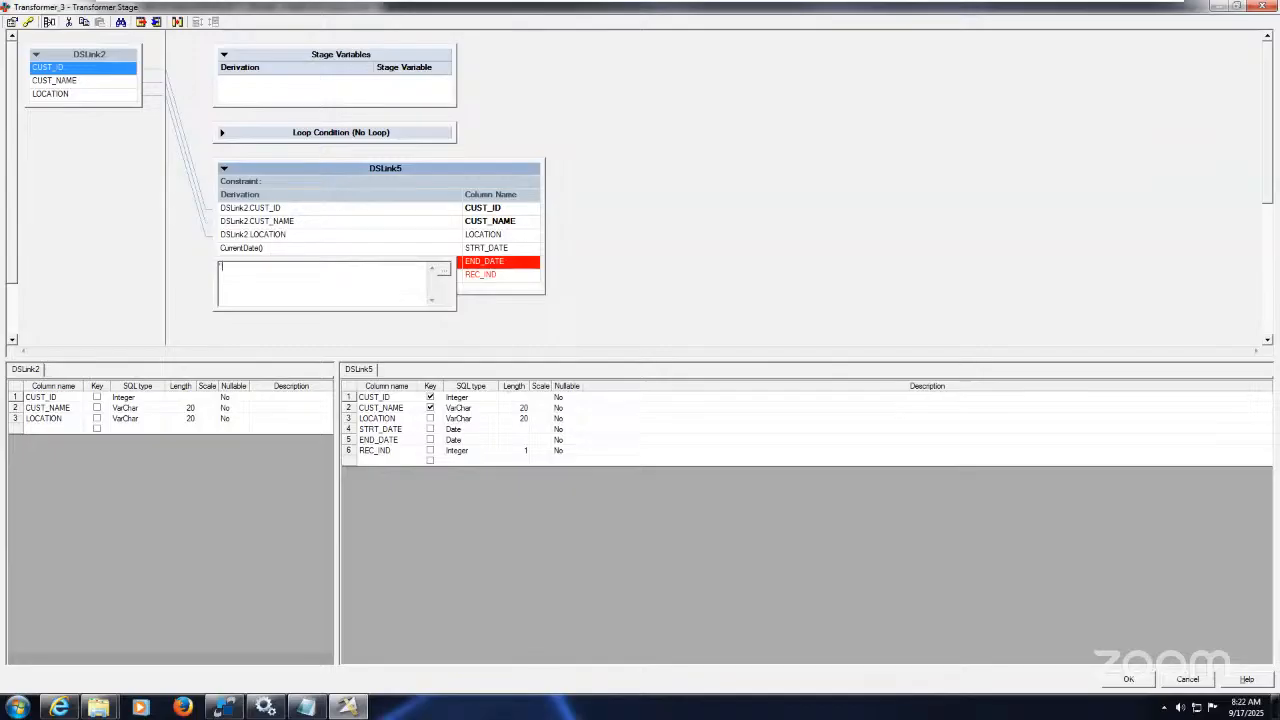
{"action": "type", "text": "9999-12-31"}
{"action": "left_click", "coordinate": [680, 277]}
{"action": "left_click", "coordinate": [375, 278]}
{"action": "left_click", "coordinate": [375, 278]}
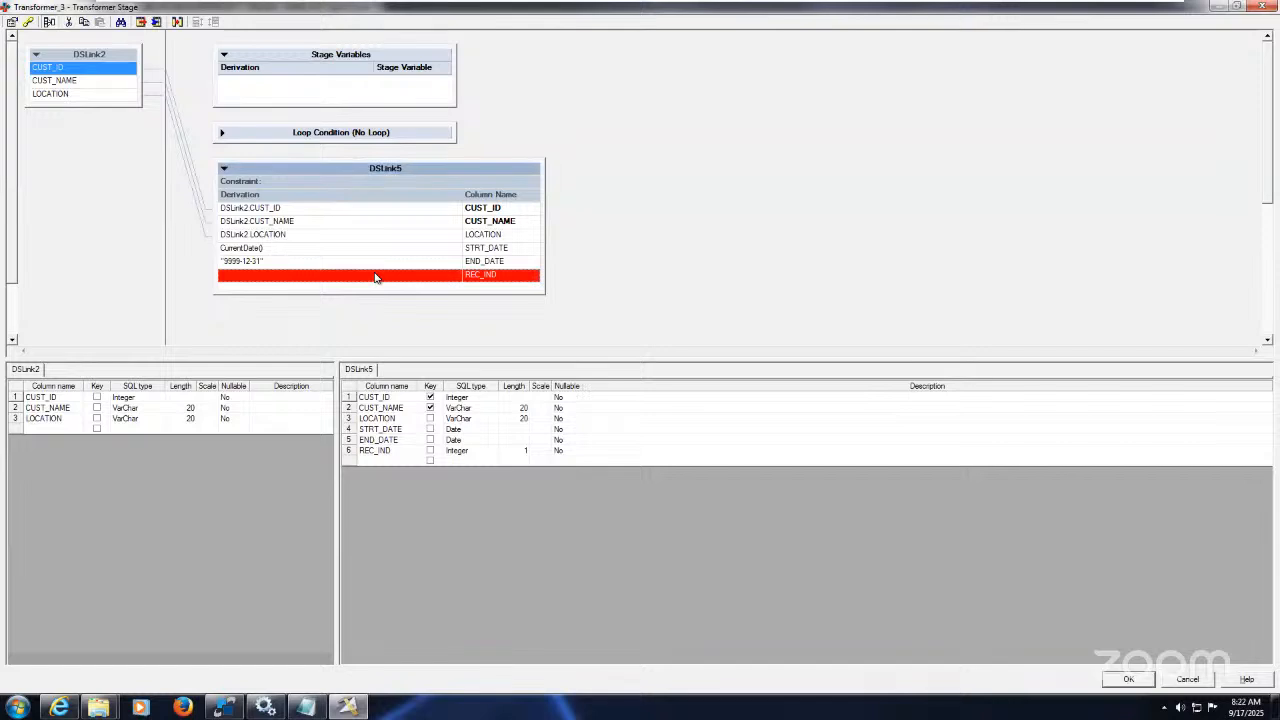
{"action": "type", "text": "1"}
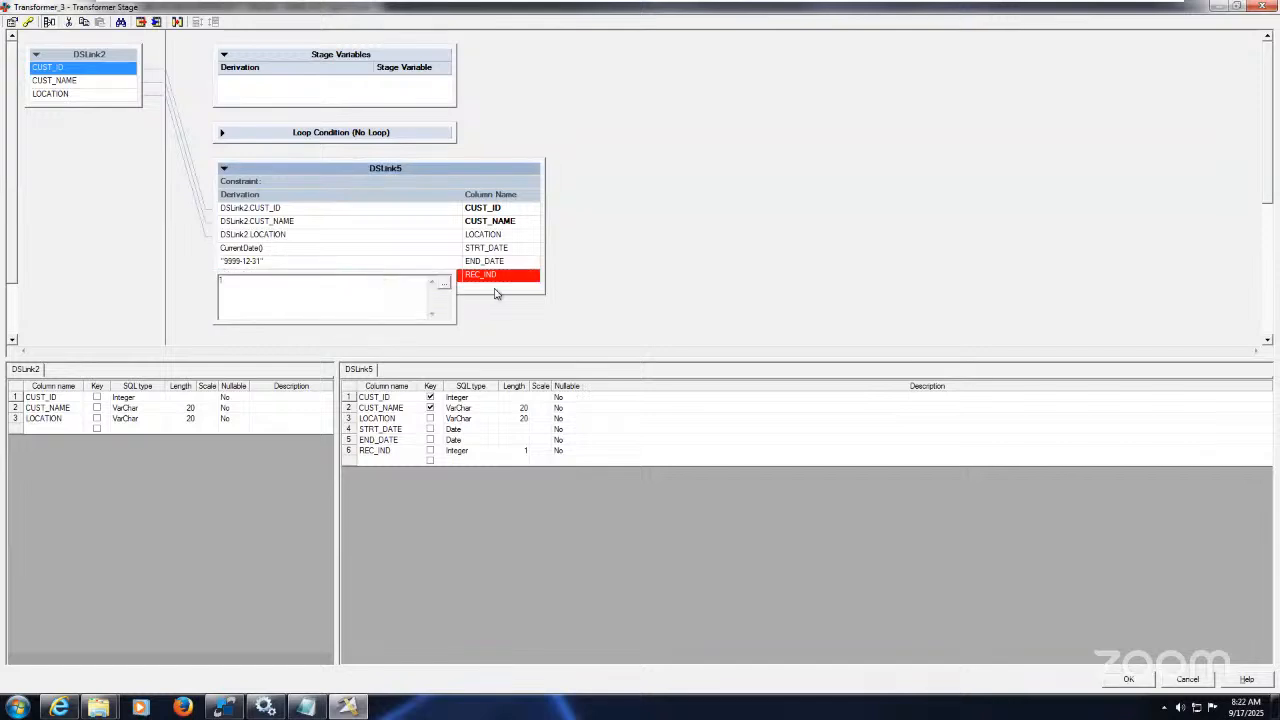
{"action": "left_click", "coordinate": [650, 282]}
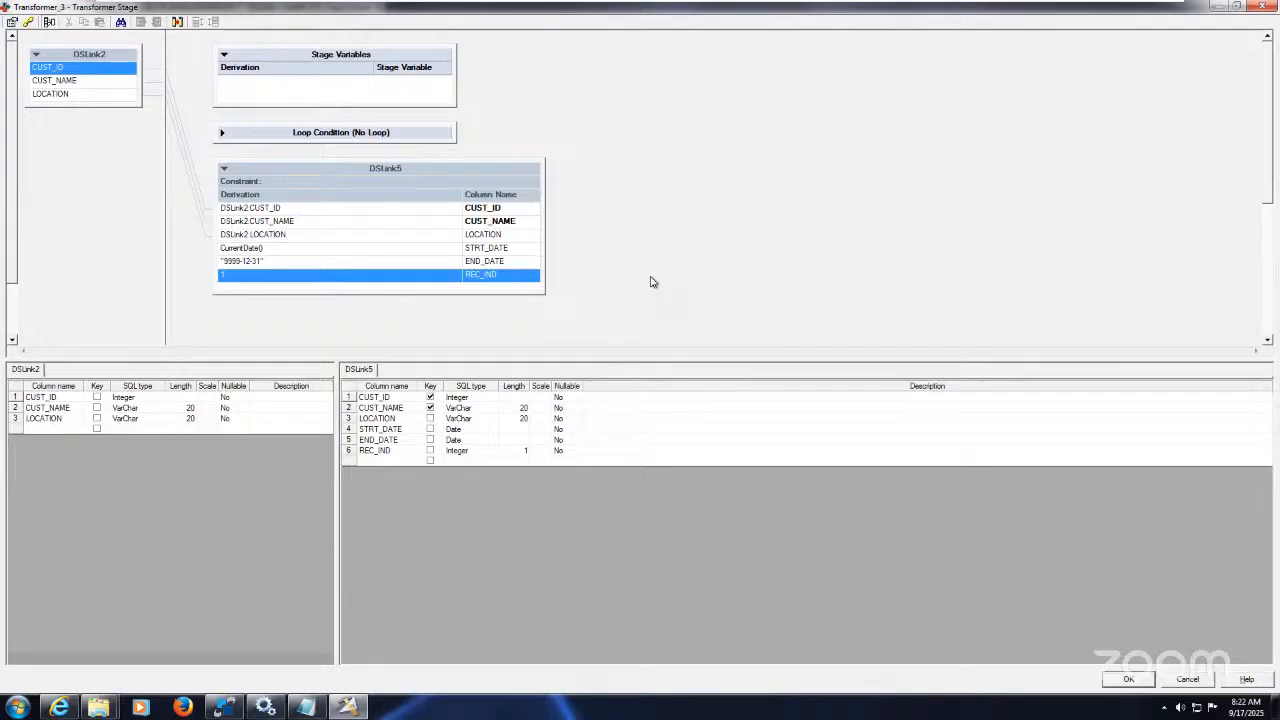
Step: Verify the END_DATE and REC_IND derivations and close the transformer editor
{"action": "left_click", "coordinate": [503, 263]}
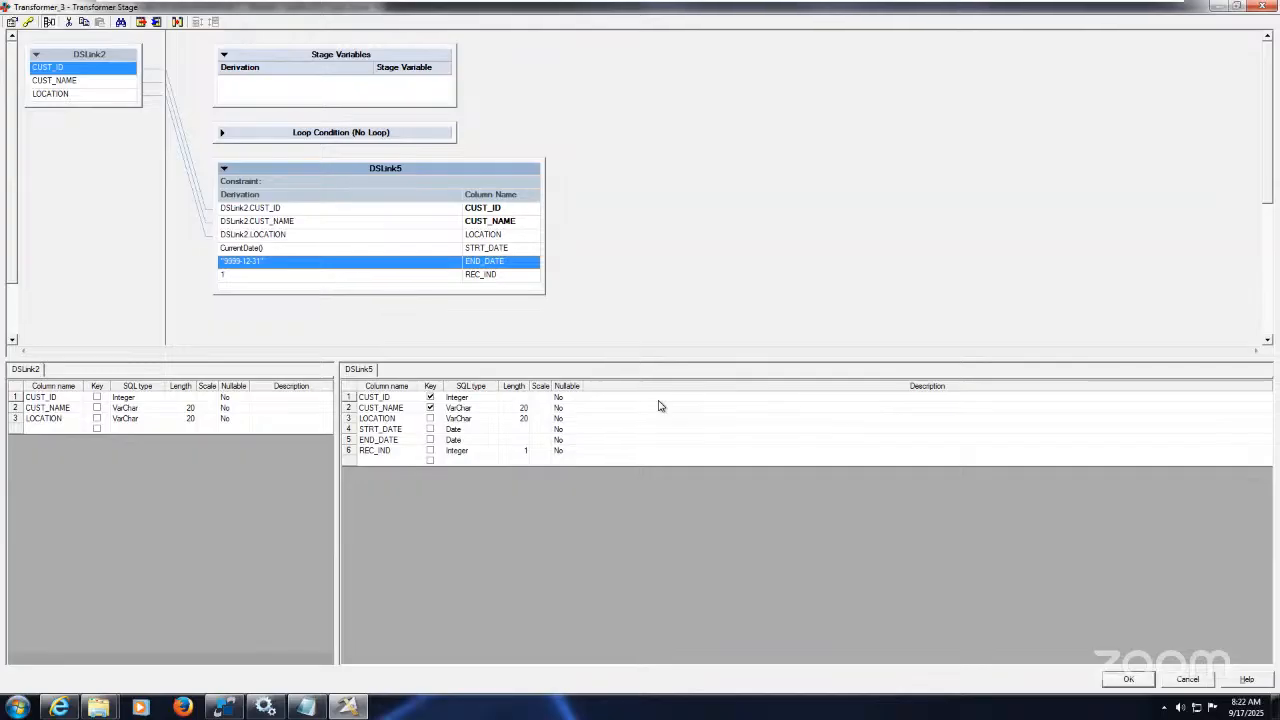
{"action": "left_click", "coordinate": [492, 276]}
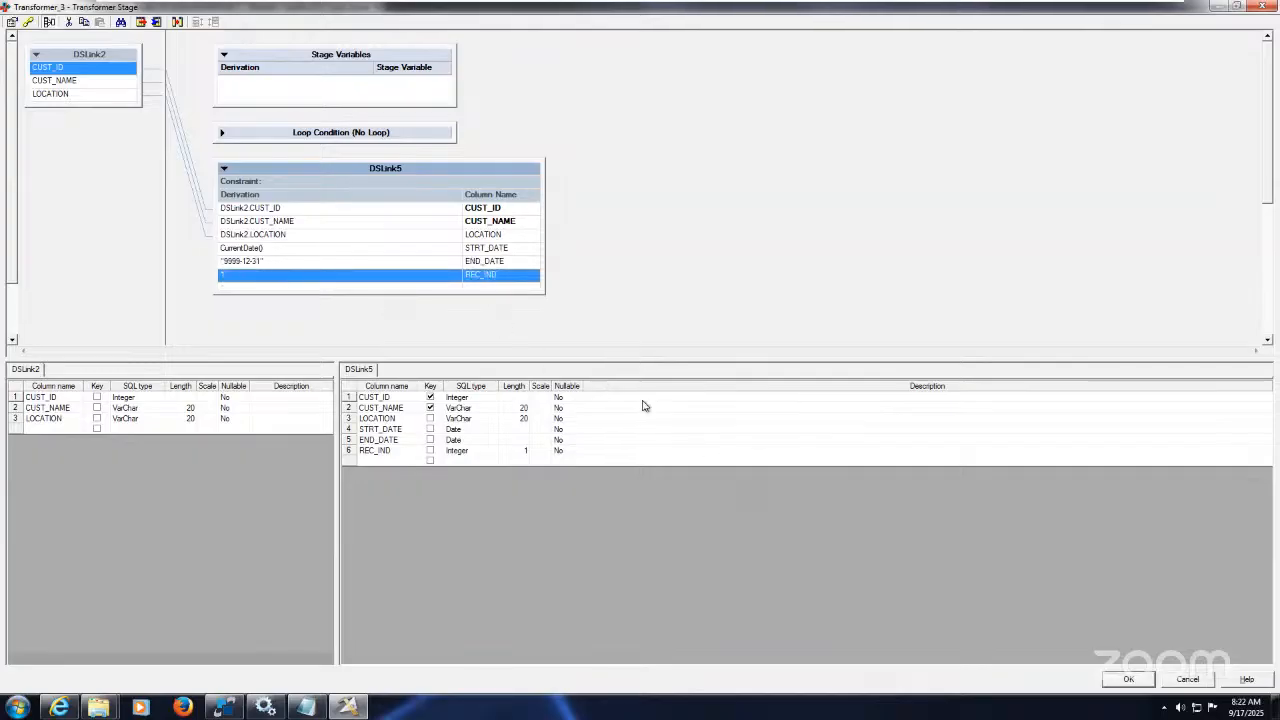
{"action": "left_click", "coordinate": [1127, 680]}
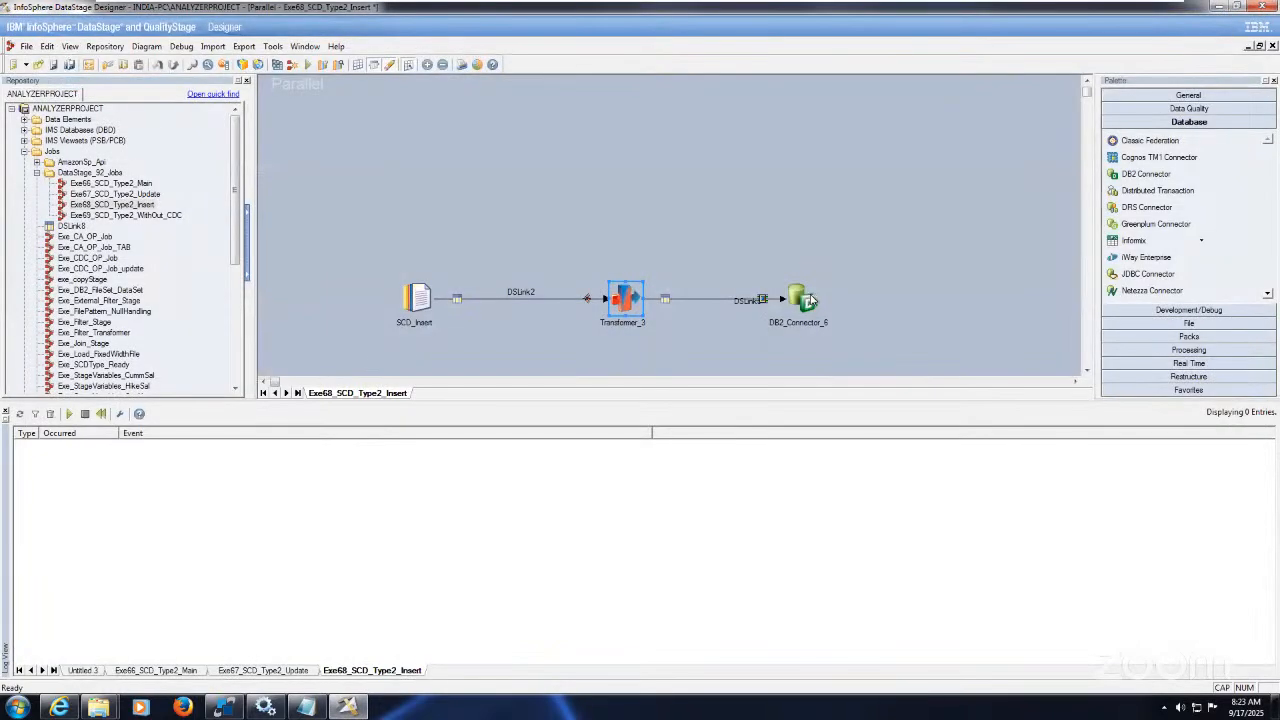
Step: Review DB2_Connector_6's properties and close them unchanged
{"action": "left_click", "coordinate": [812, 300]}
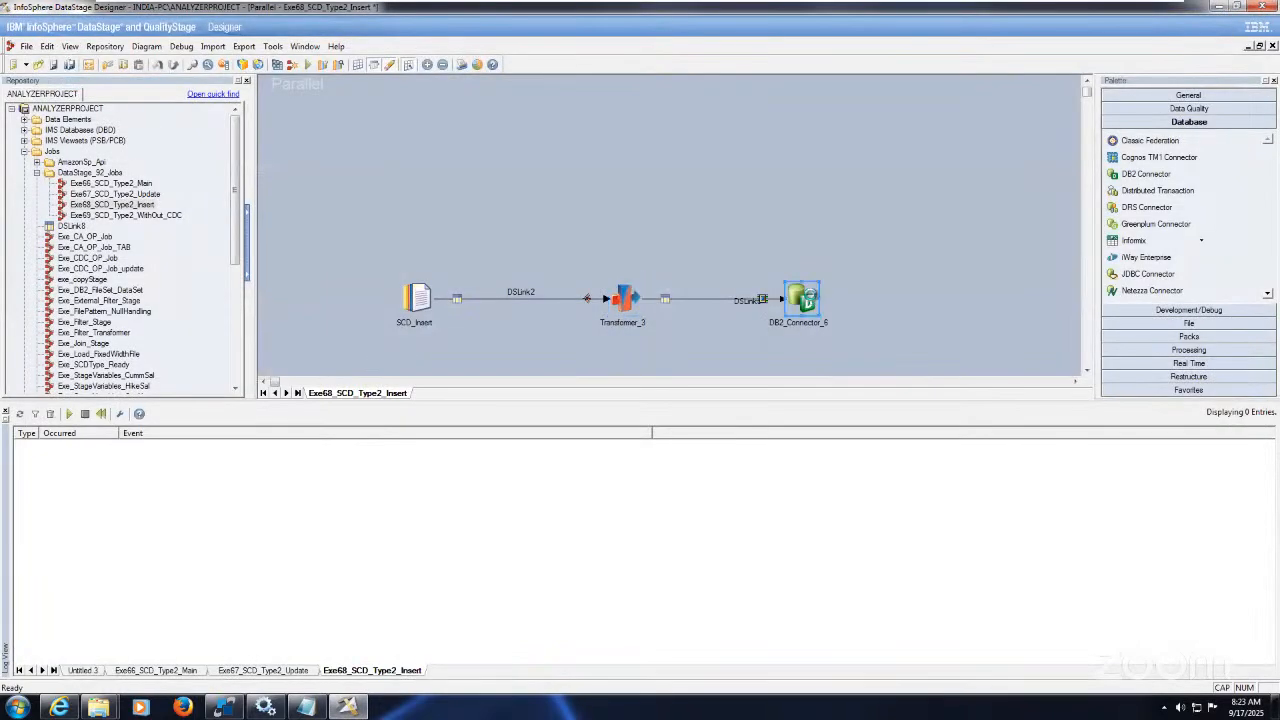
{"action": "double_click", "coordinate": [810, 298]}
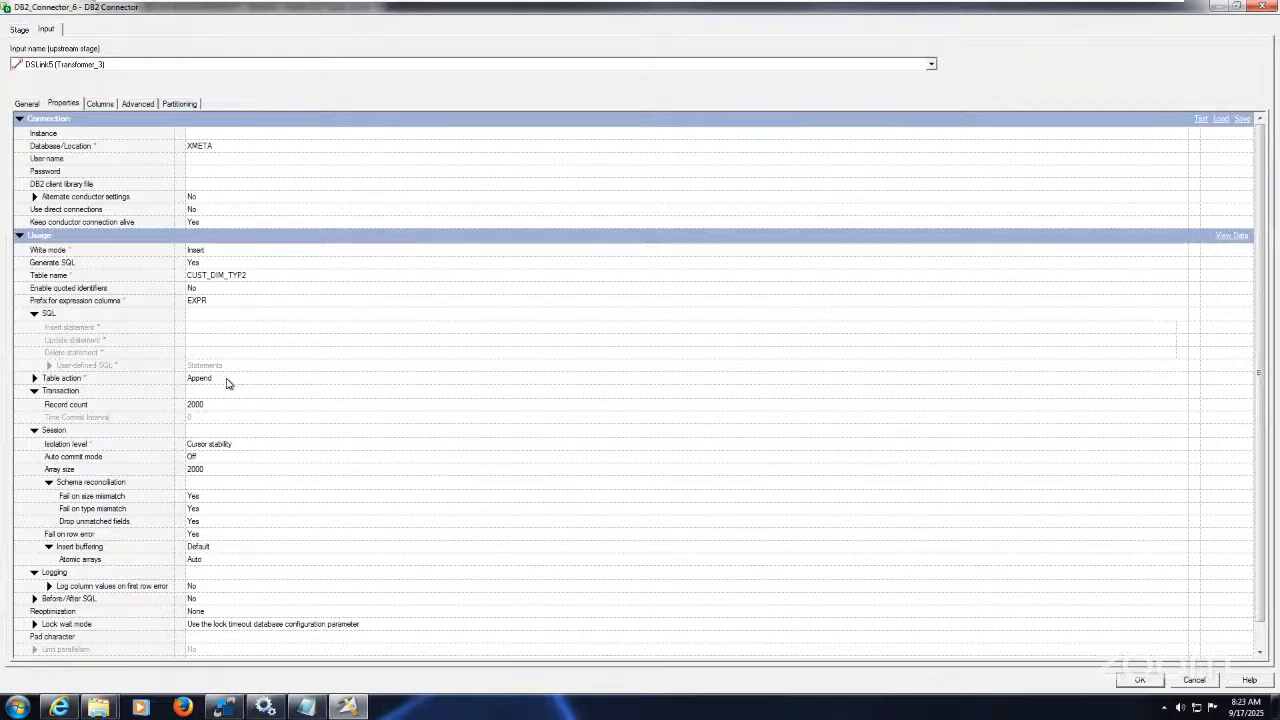
{"action": "left_click", "coordinate": [1140, 680]}
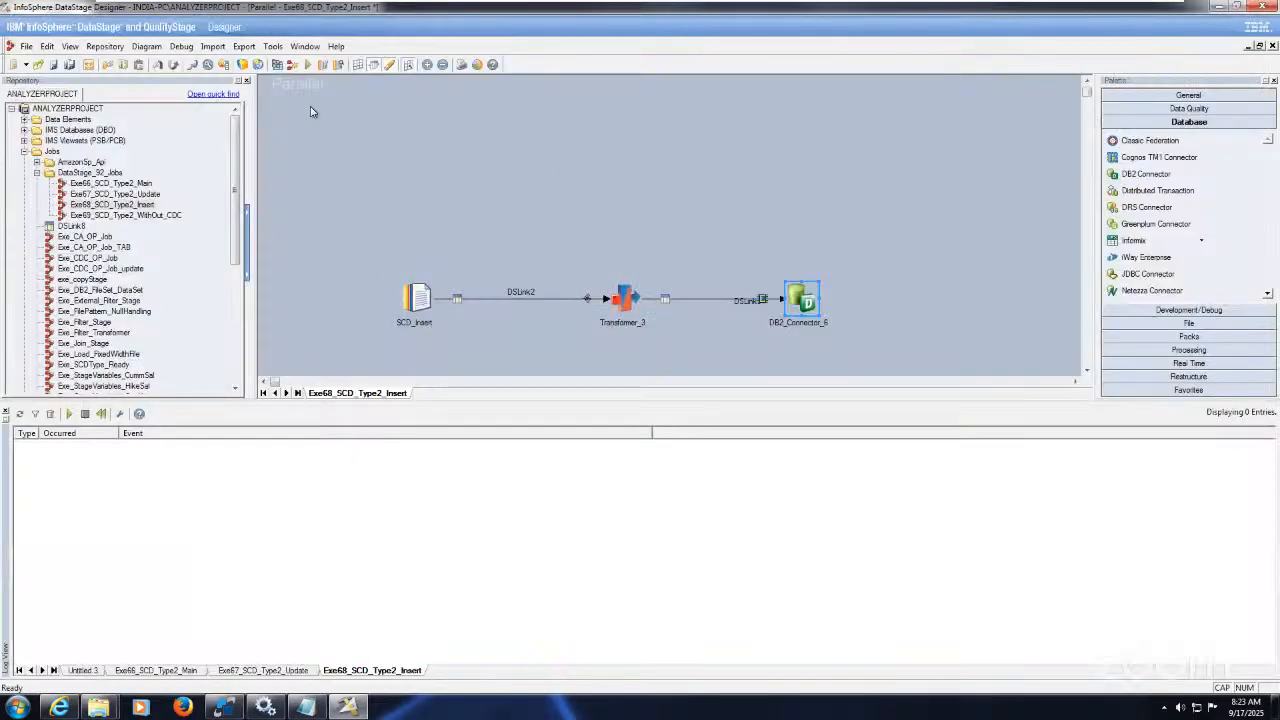
Step: Save and compile Exe68_SCD_Type2_Insert, then minimize the virtual machine to show the slides
{"action": "left_click", "coordinate": [278, 66]}
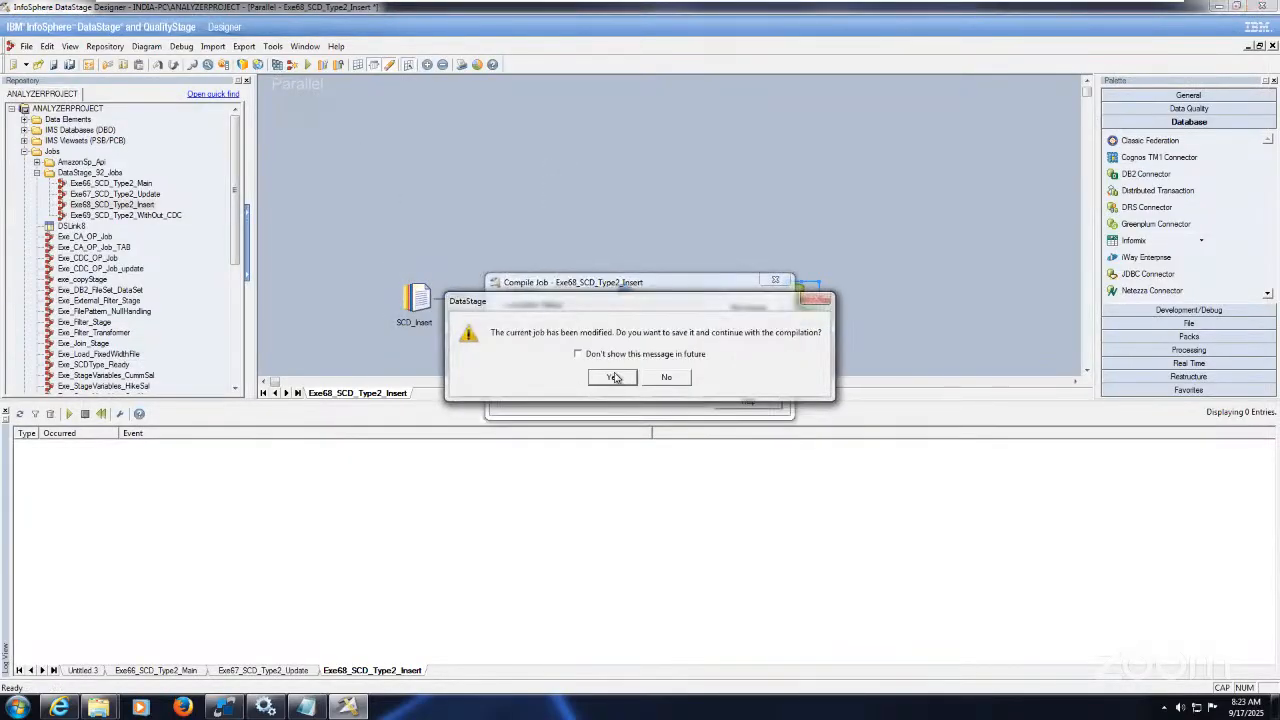
{"action": "left_click", "coordinate": [612, 376]}
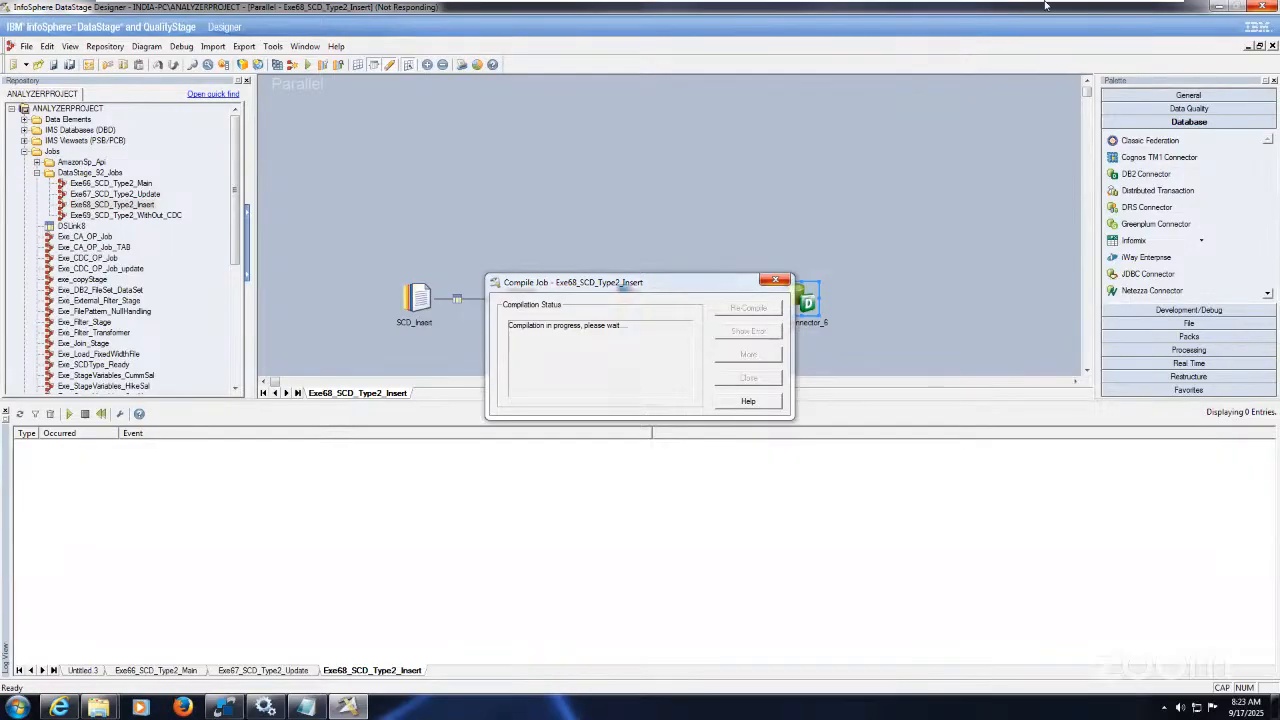
{"action": "mouse_move", "coordinate": [1074, 8]}
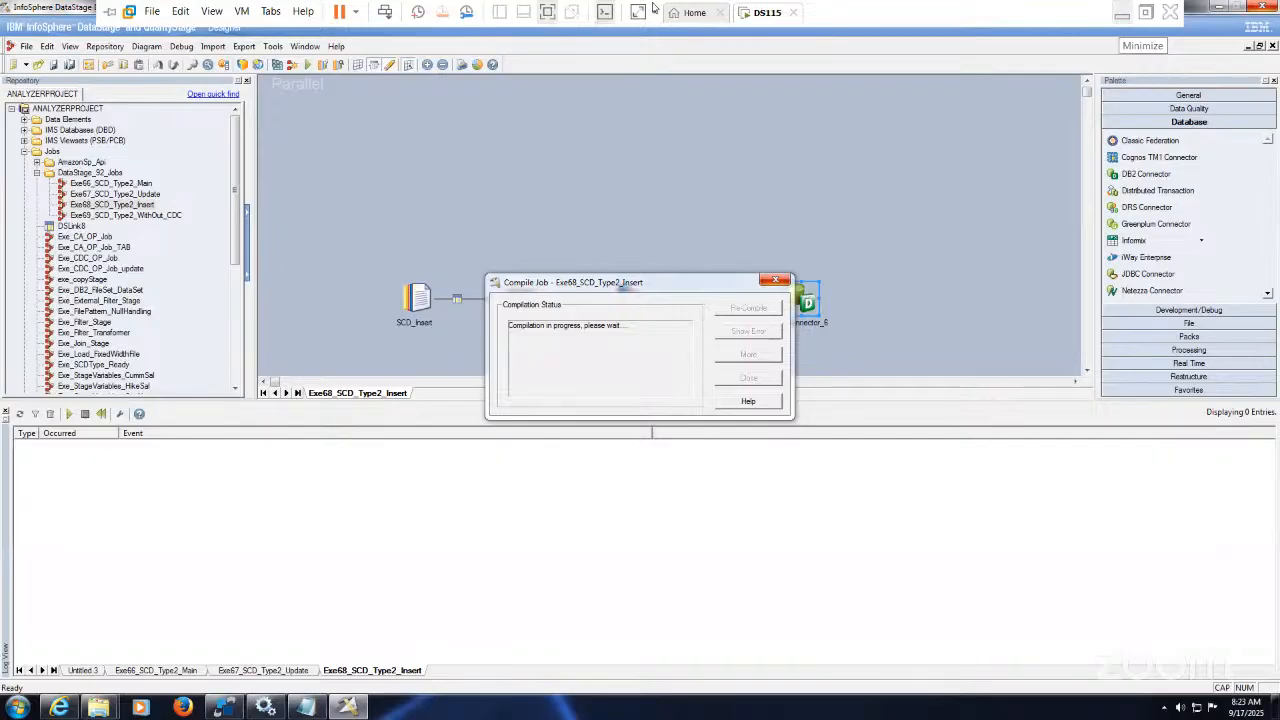
{"action": "left_click", "coordinate": [1120, 20]}
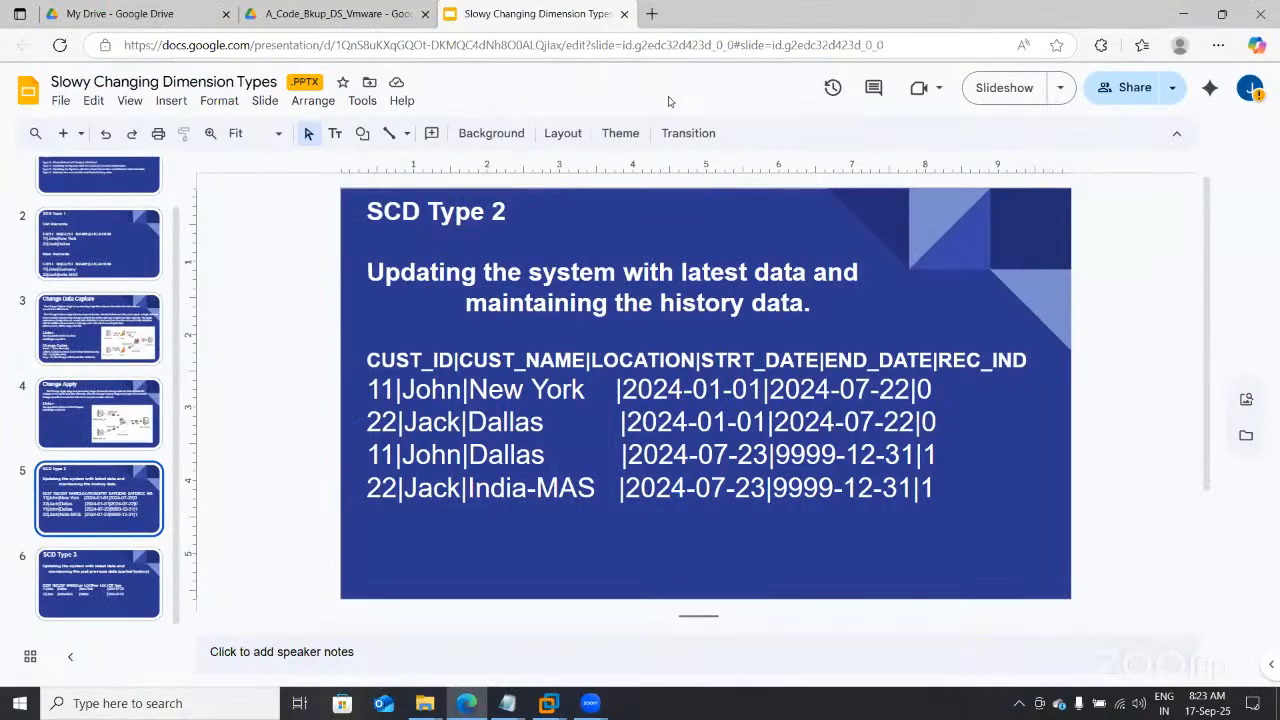
Step: Bring the DataStage virtual machine window back to the front from its VMware taskbar preview
{"action": "mouse_move", "coordinate": [548, 703]}
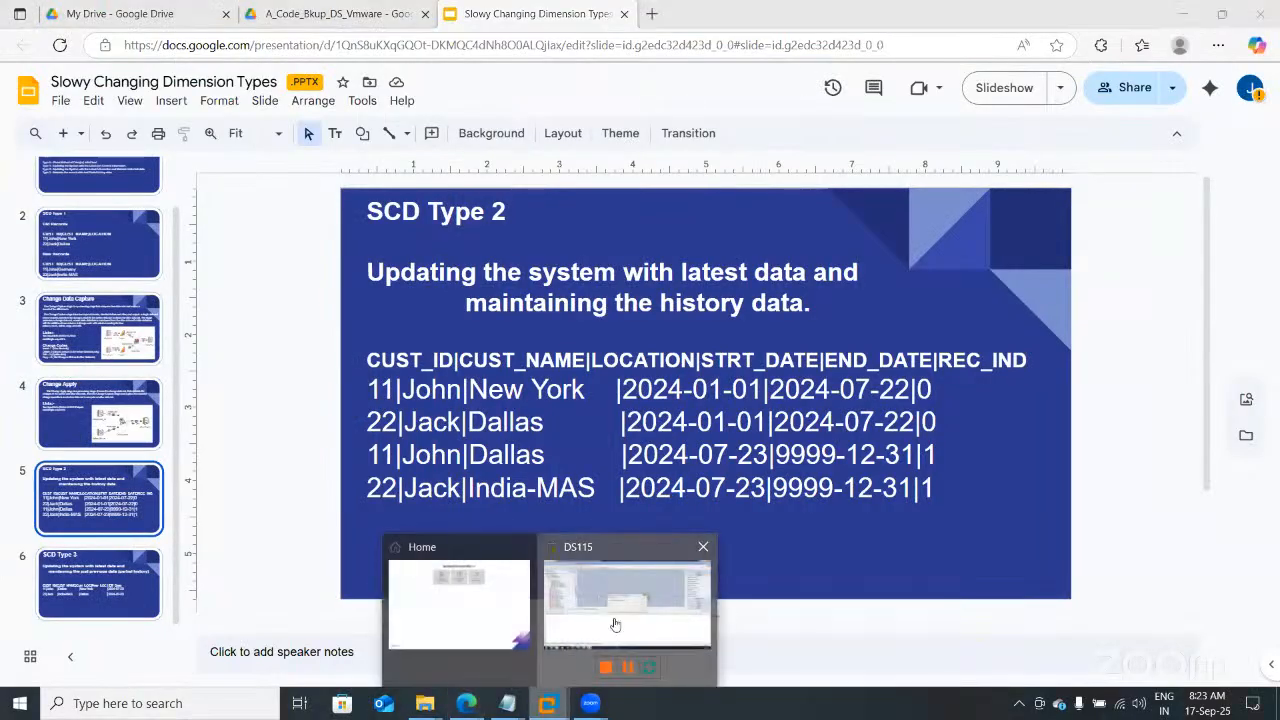
{"action": "left_click", "coordinate": [615, 625]}
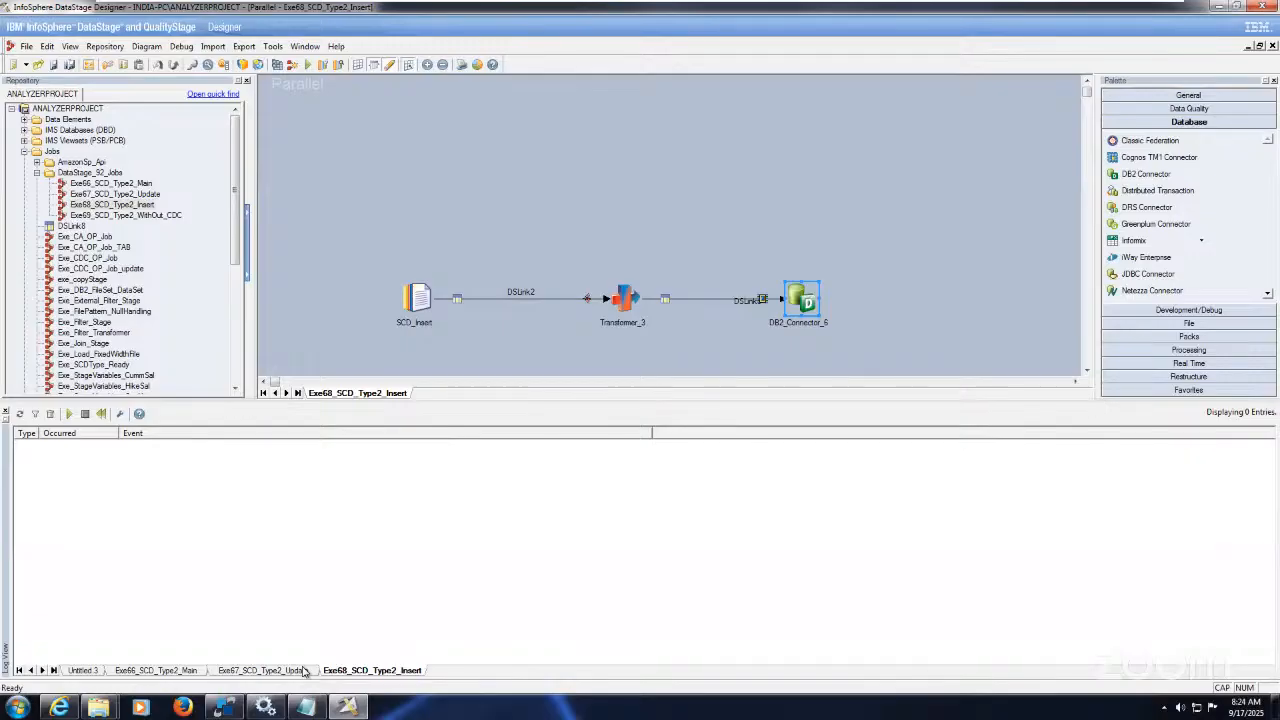
Step: Switch to Exe67_SCD_Type2_Update and review the SCD_Update stage's output columns
{"action": "left_click", "coordinate": [262, 670]}
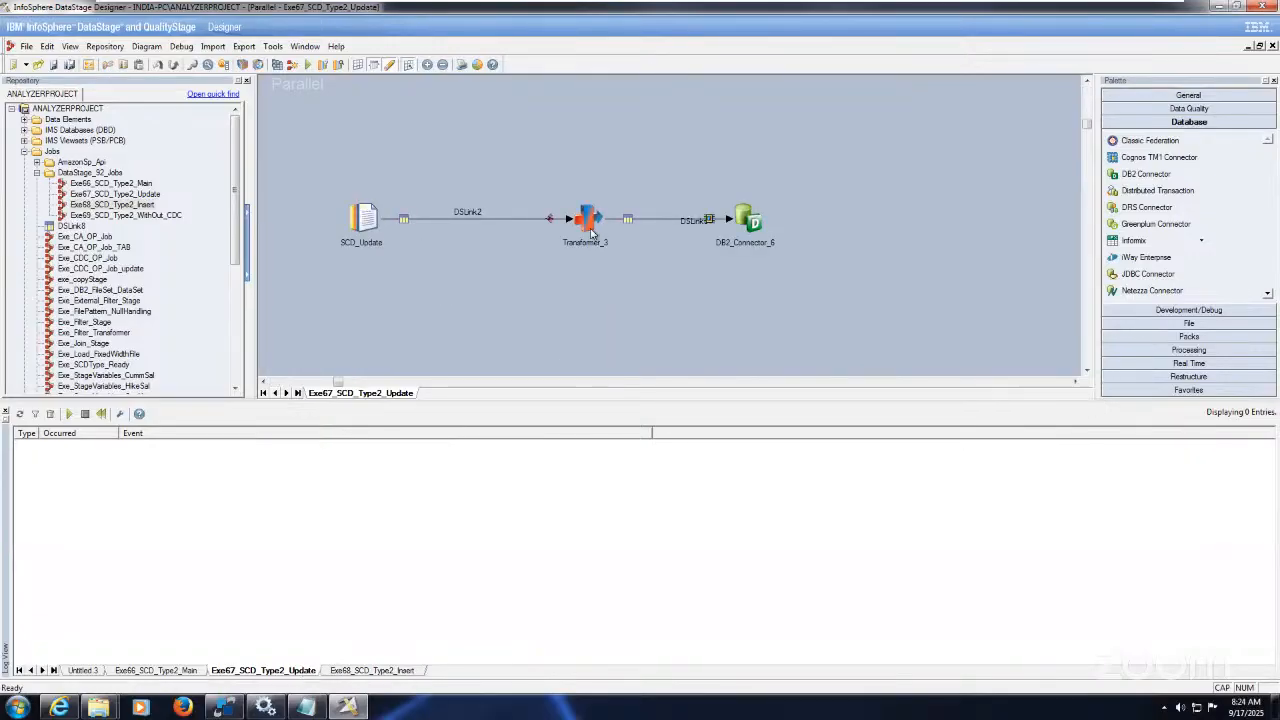
{"action": "left_click", "coordinate": [364, 216]}
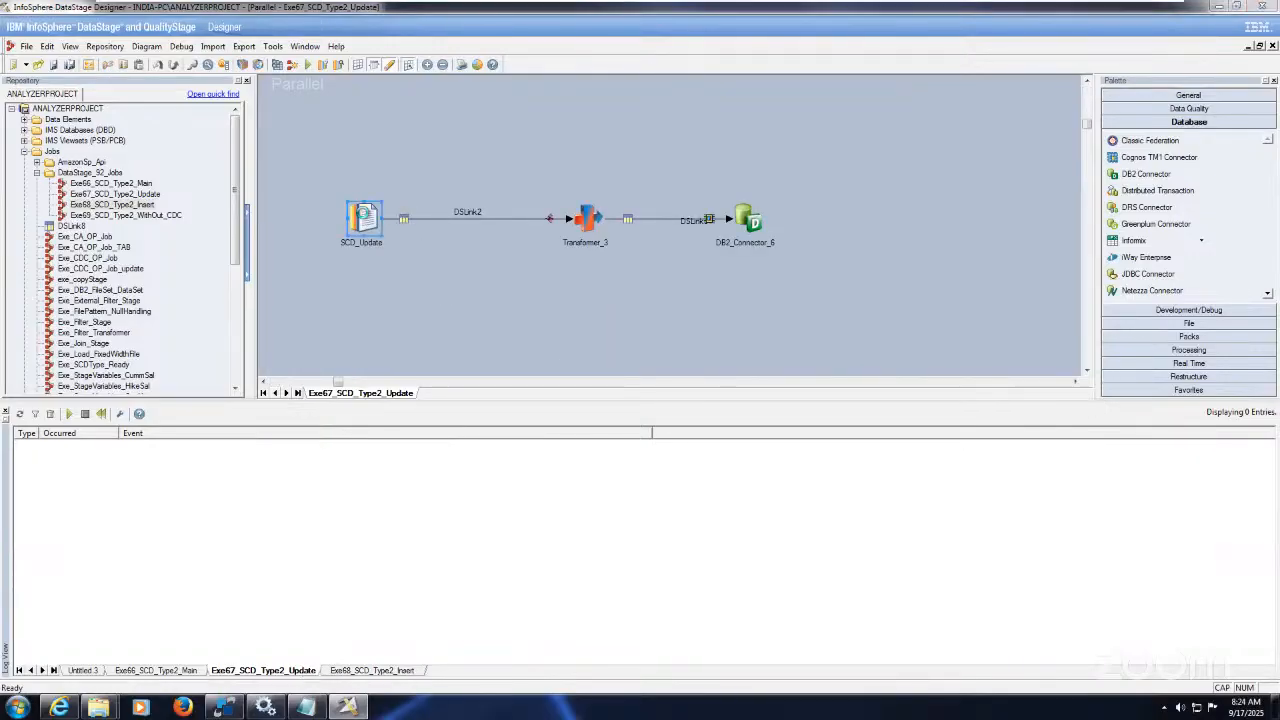
{"action": "double_click", "coordinate": [364, 216]}
{"action": "left_click", "coordinate": [130, 81]}
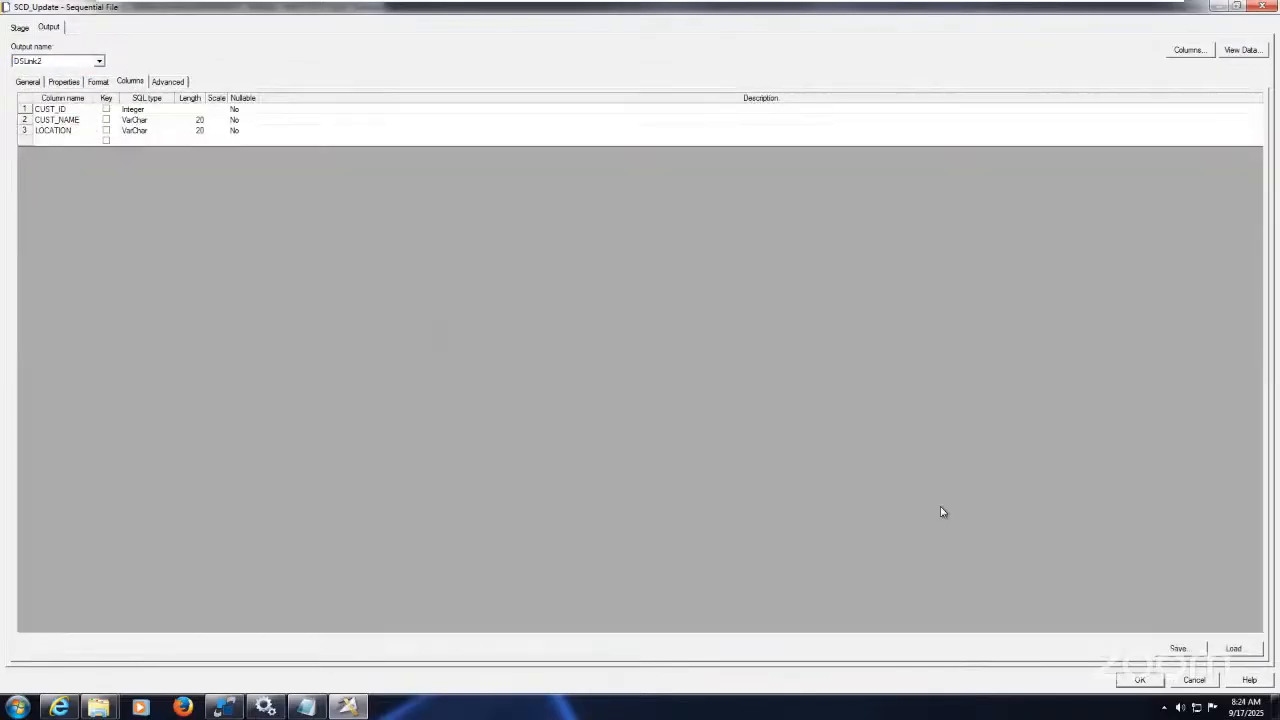
{"action": "left_click", "coordinate": [1141, 680]}
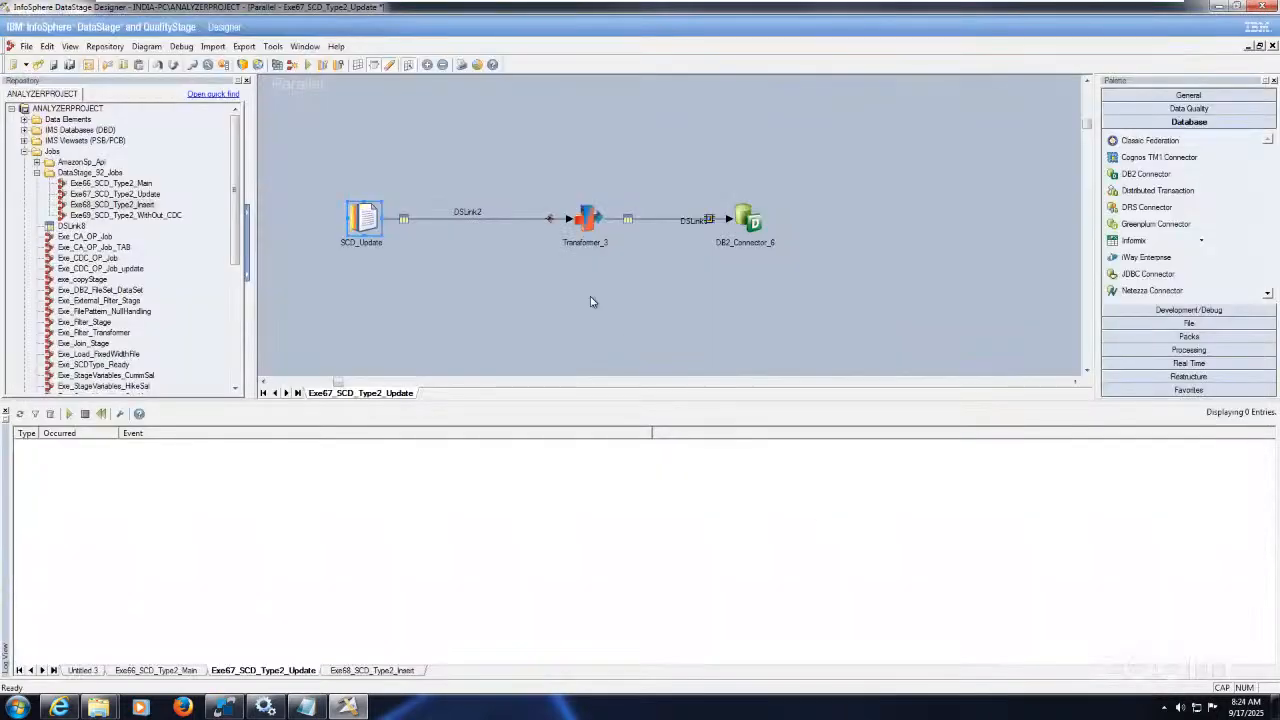
Step: Review Transformer_3's DSLink5 mappings: END_DATE from CurrentDate() and REC_IND set to 0
{"action": "left_click", "coordinate": [590, 214]}
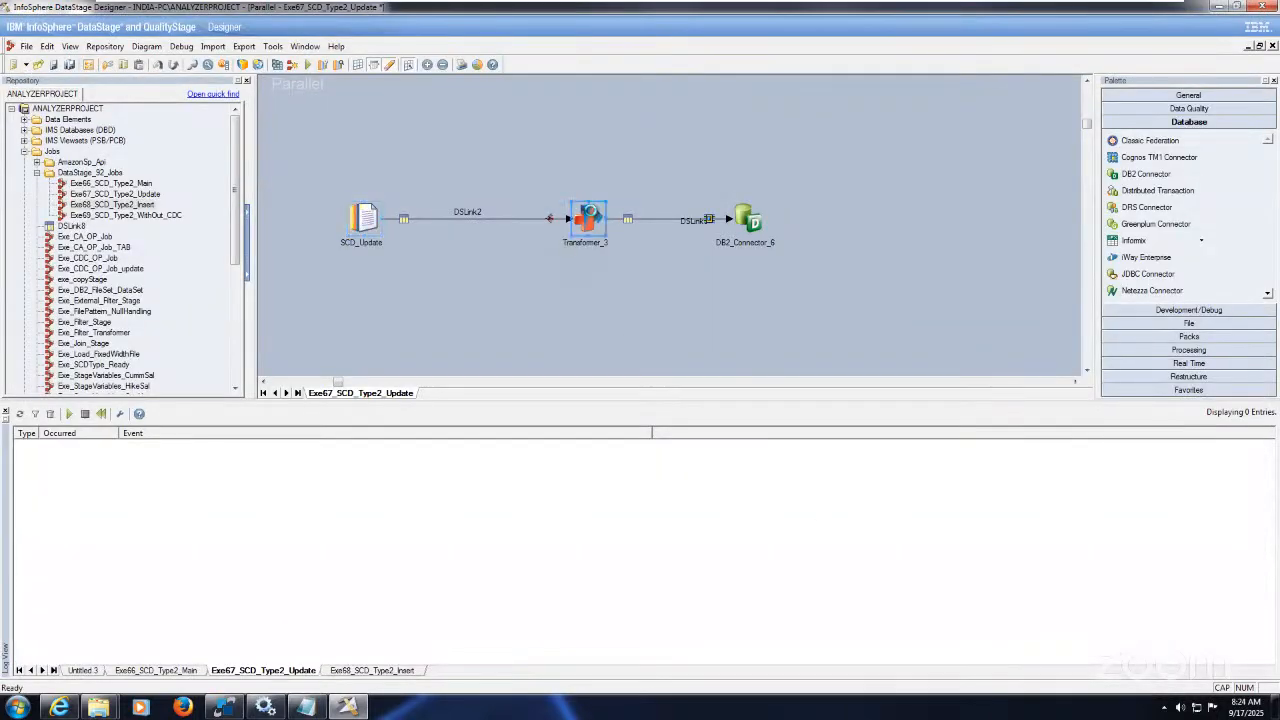
{"action": "double_click", "coordinate": [590, 214]}
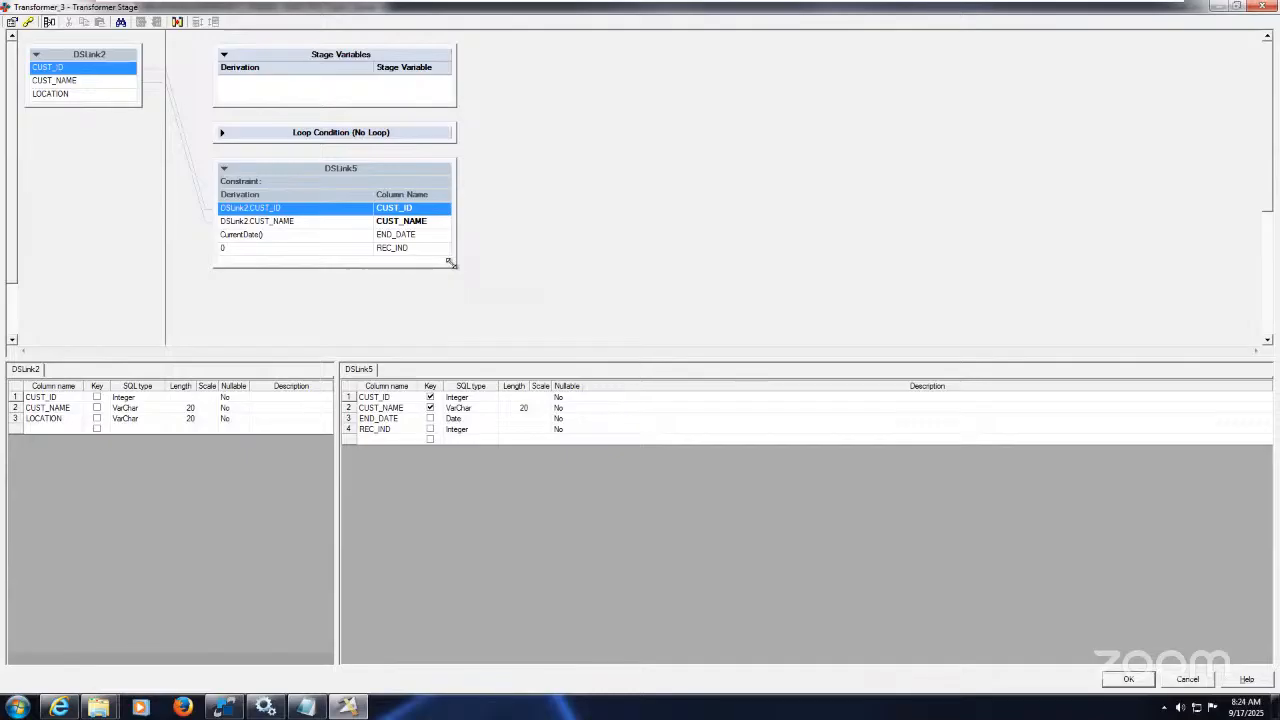
{"action": "left_click", "coordinate": [420, 235]}
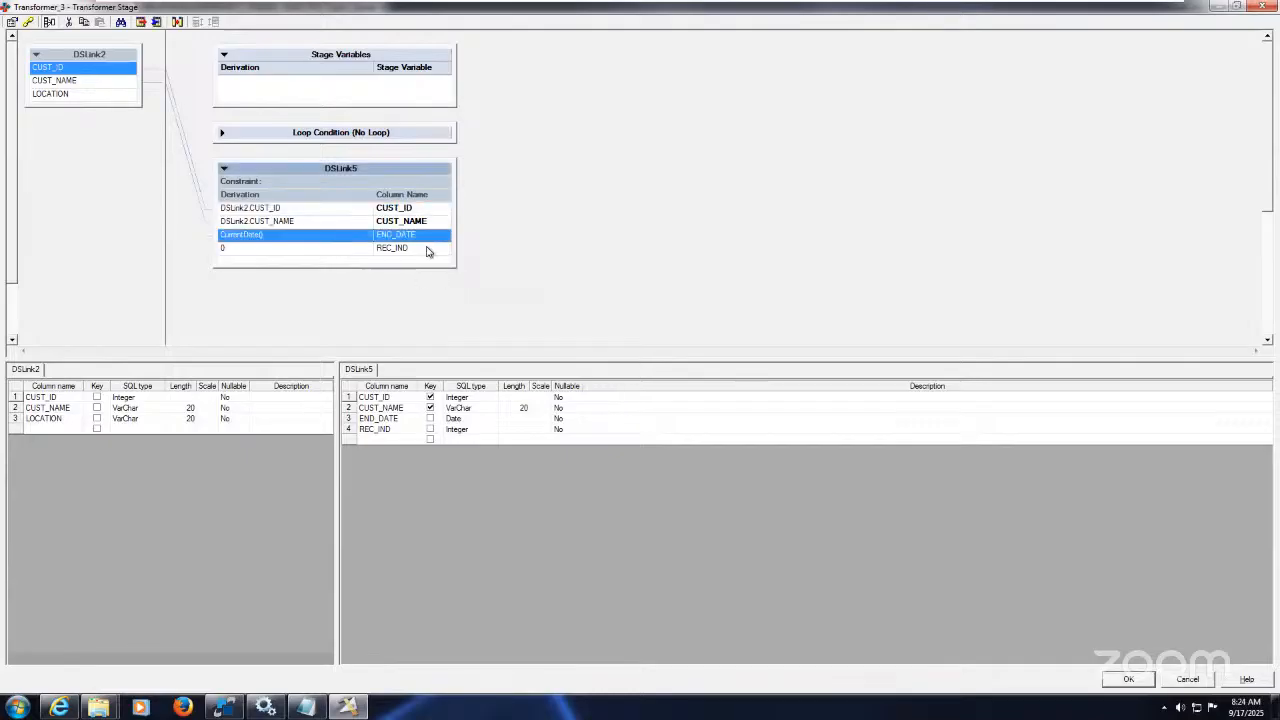
{"action": "left_click", "coordinate": [429, 249]}
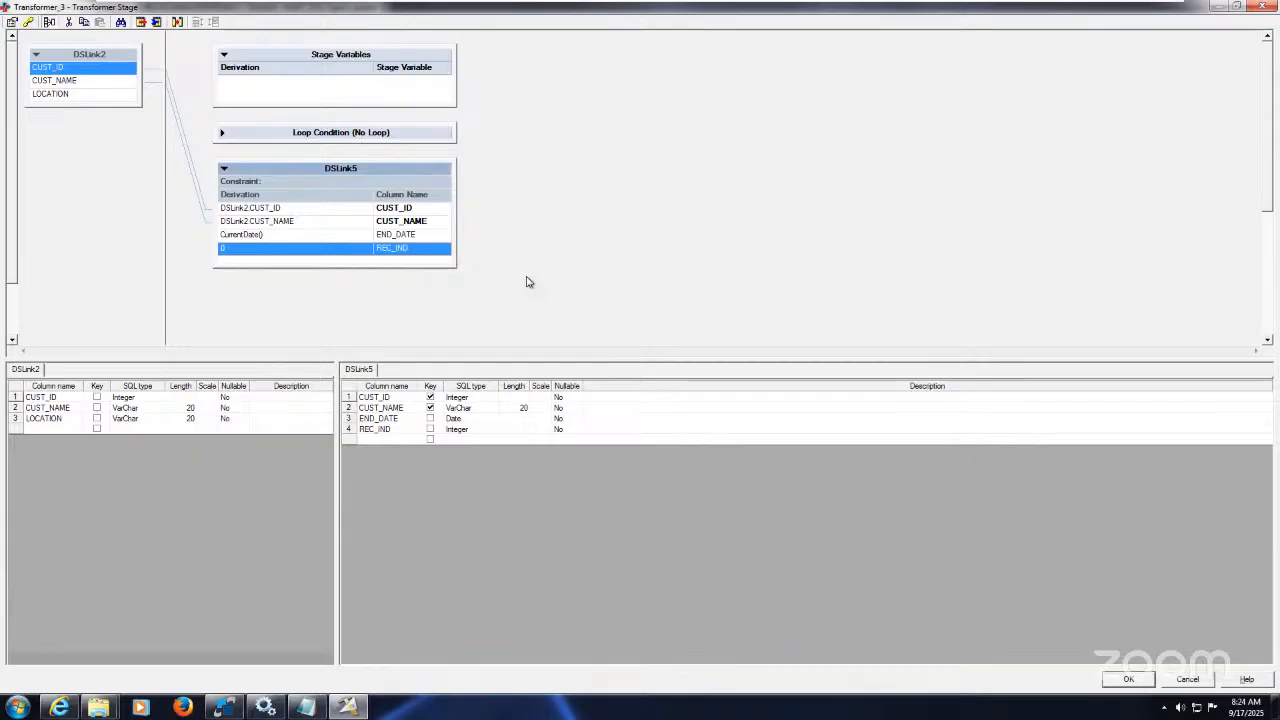
{"action": "left_click", "coordinate": [364, 236]}
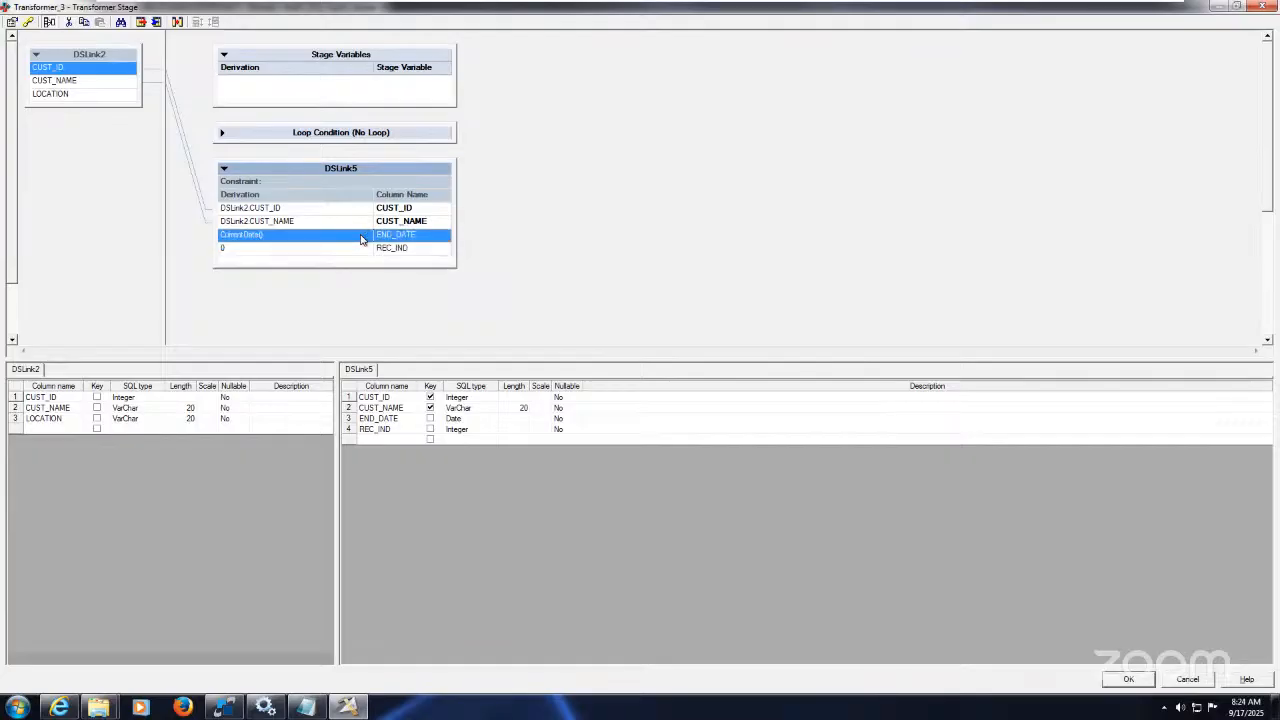
{"action": "left_click", "coordinate": [358, 249]}
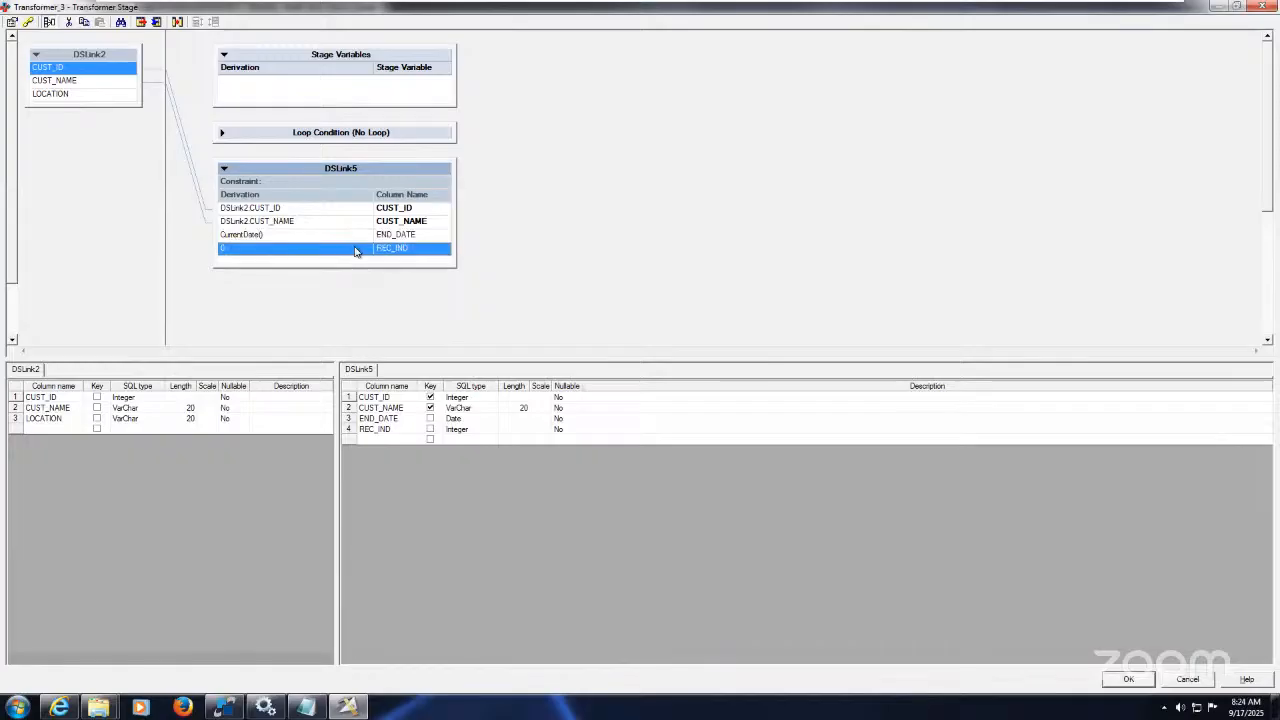
{"action": "left_click", "coordinate": [389, 236]}
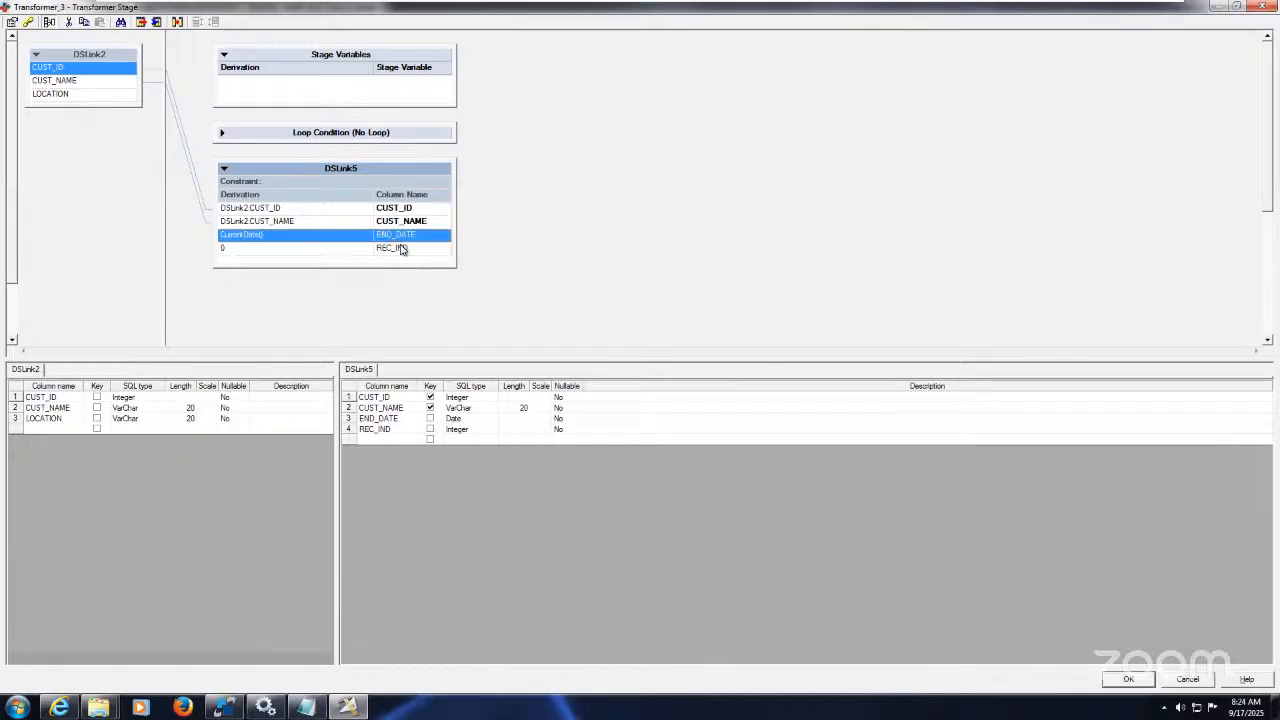
{"action": "left_click", "coordinate": [402, 247]}
{"action": "left_click", "coordinate": [367, 237]}
{"action": "left_click", "coordinate": [334, 250]}
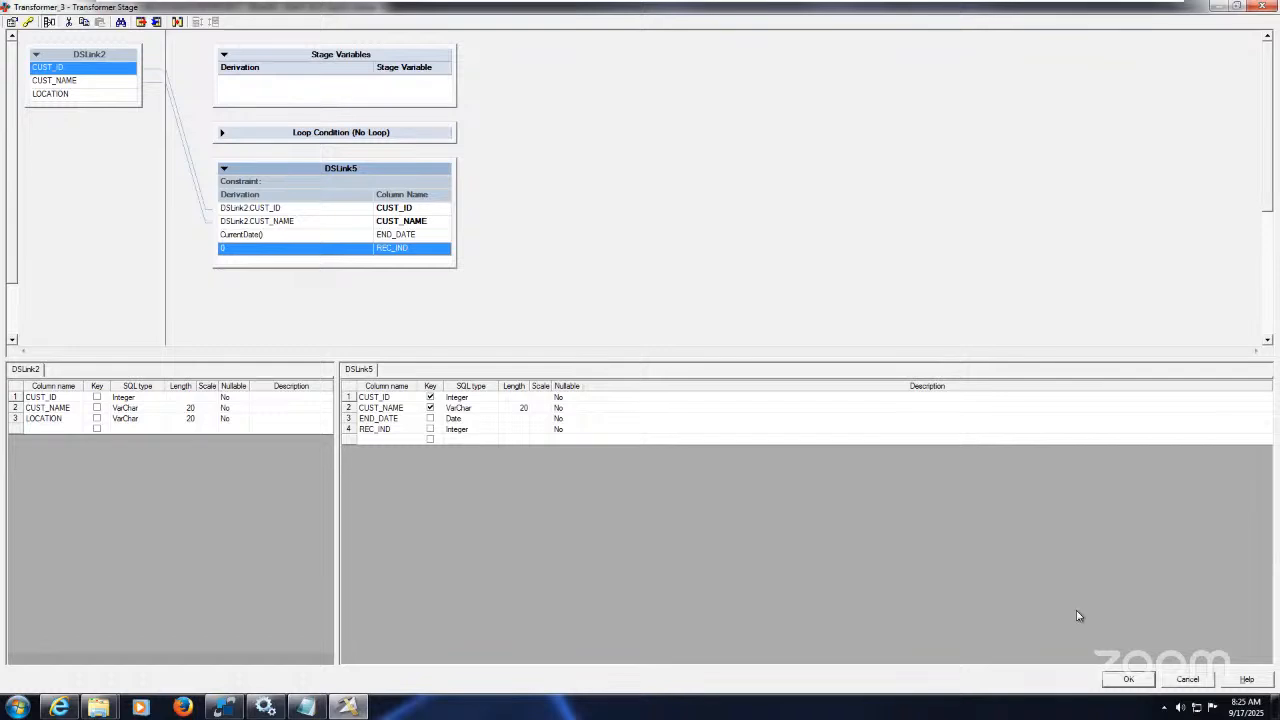
{"action": "left_click", "coordinate": [1136, 678]}
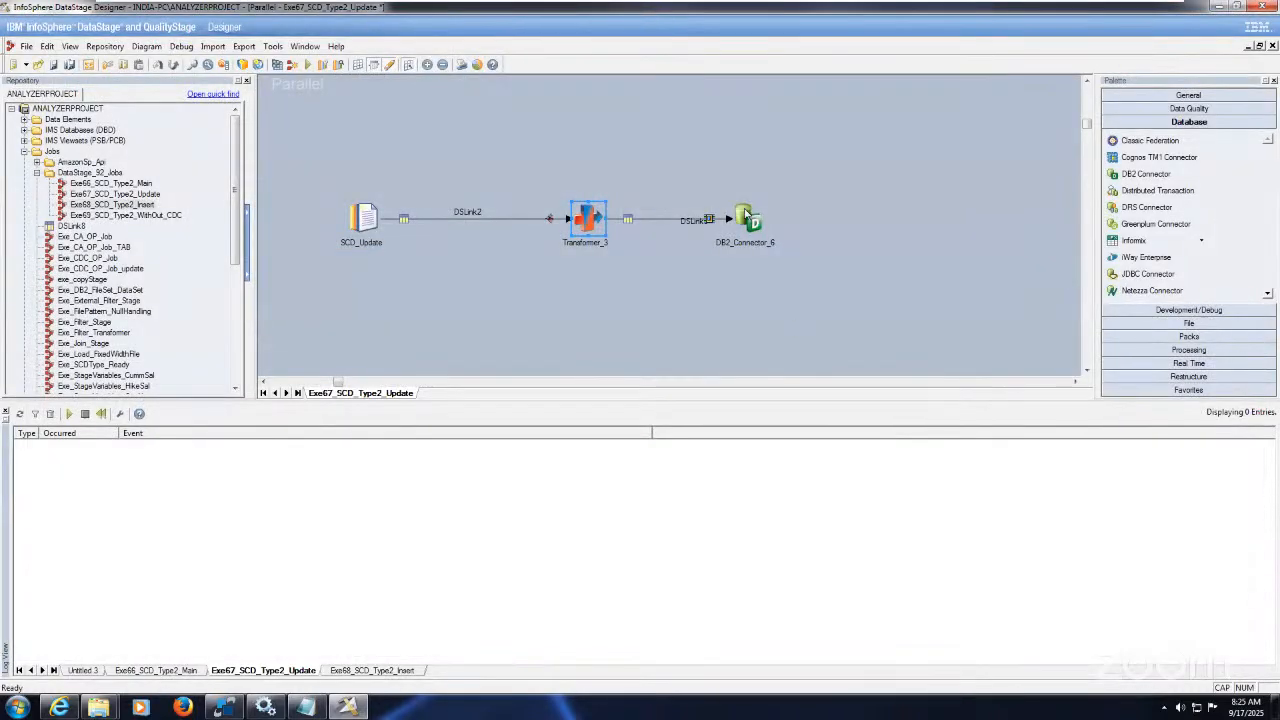
{"action": "double_click", "coordinate": [752, 214]}
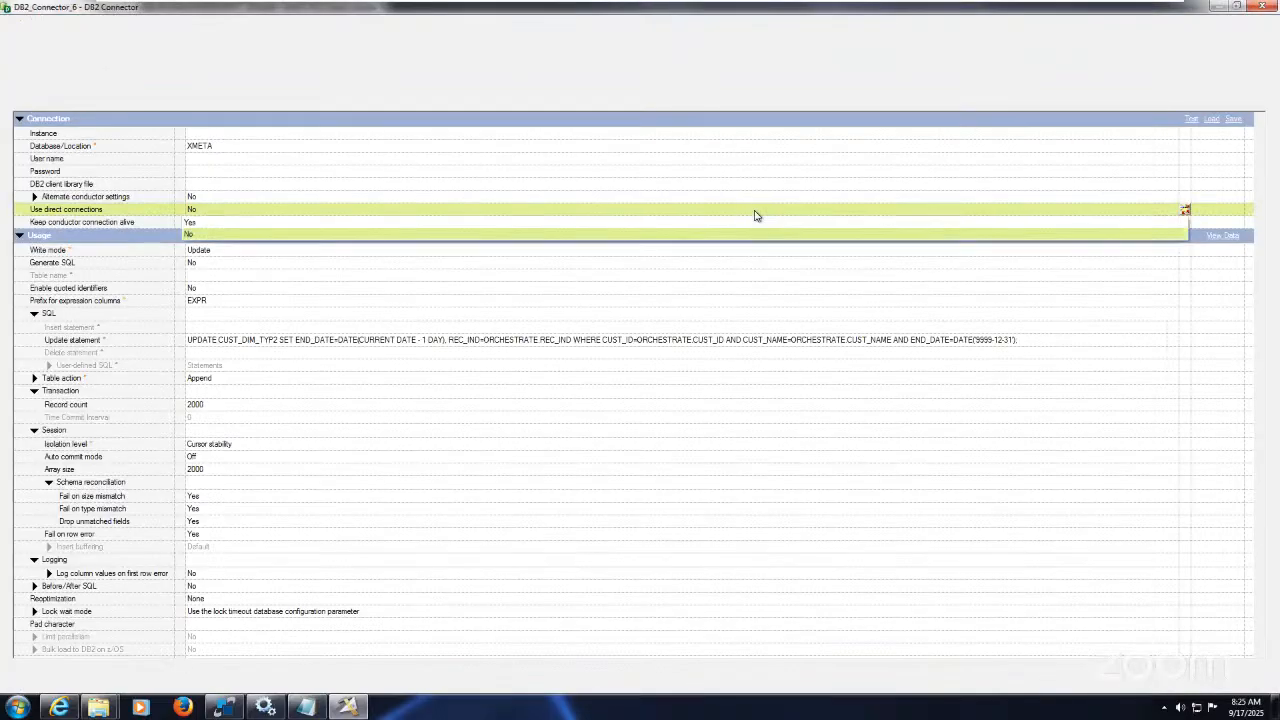
Step: Cut the SQL out of DB2_Connector_6's Update statement and bring up the Running Notes Notepad
{"action": "left_click", "coordinate": [778, 340]}
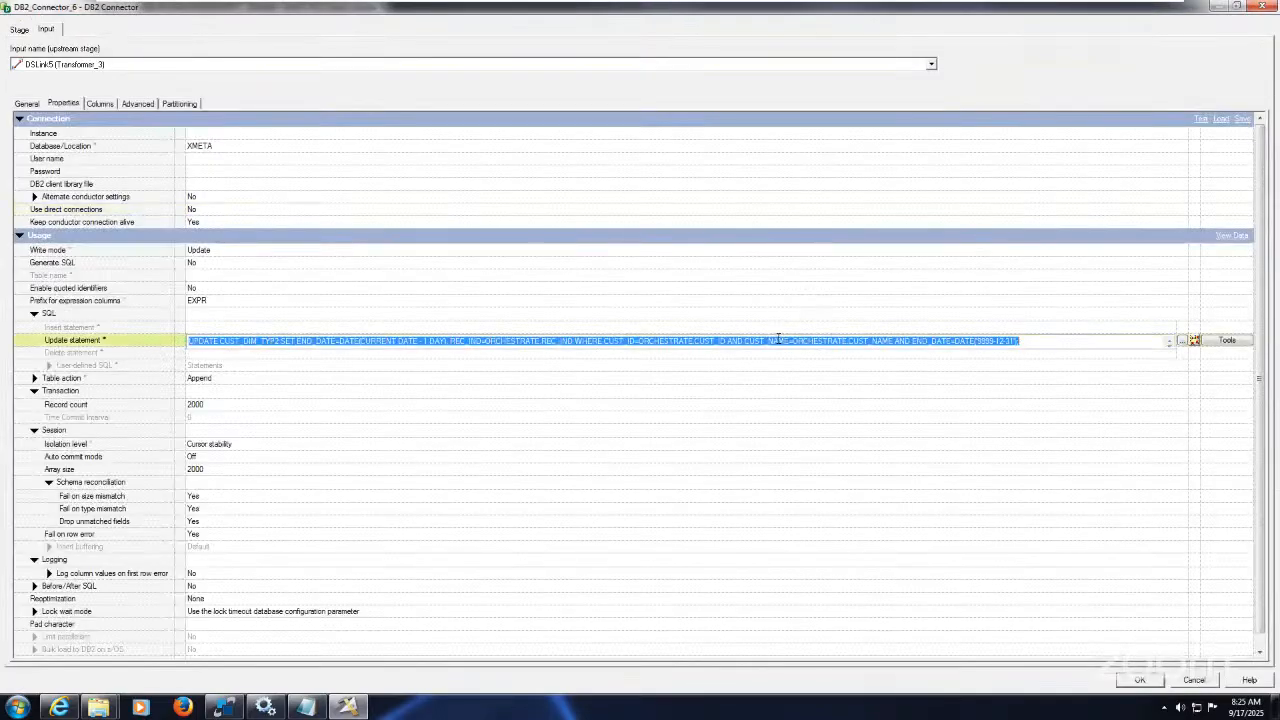
{"action": "key", "text": "Delete"}
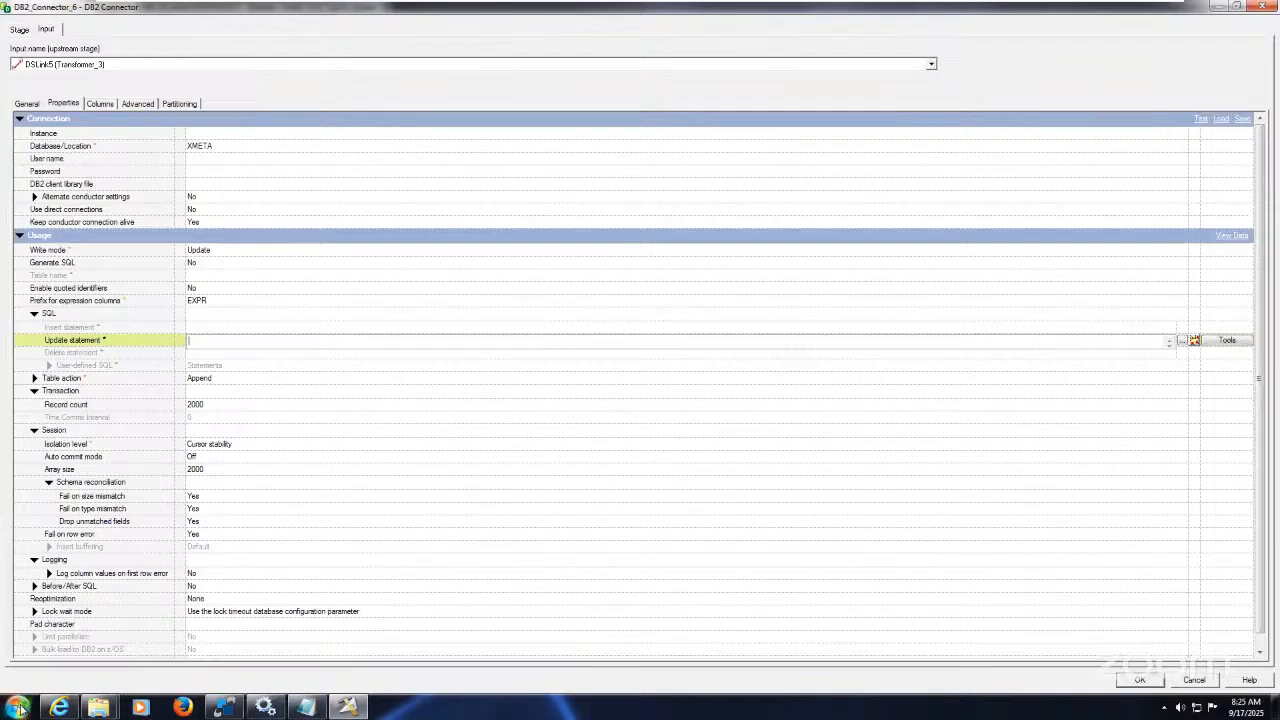
{"action": "left_click", "coordinate": [306, 707]}
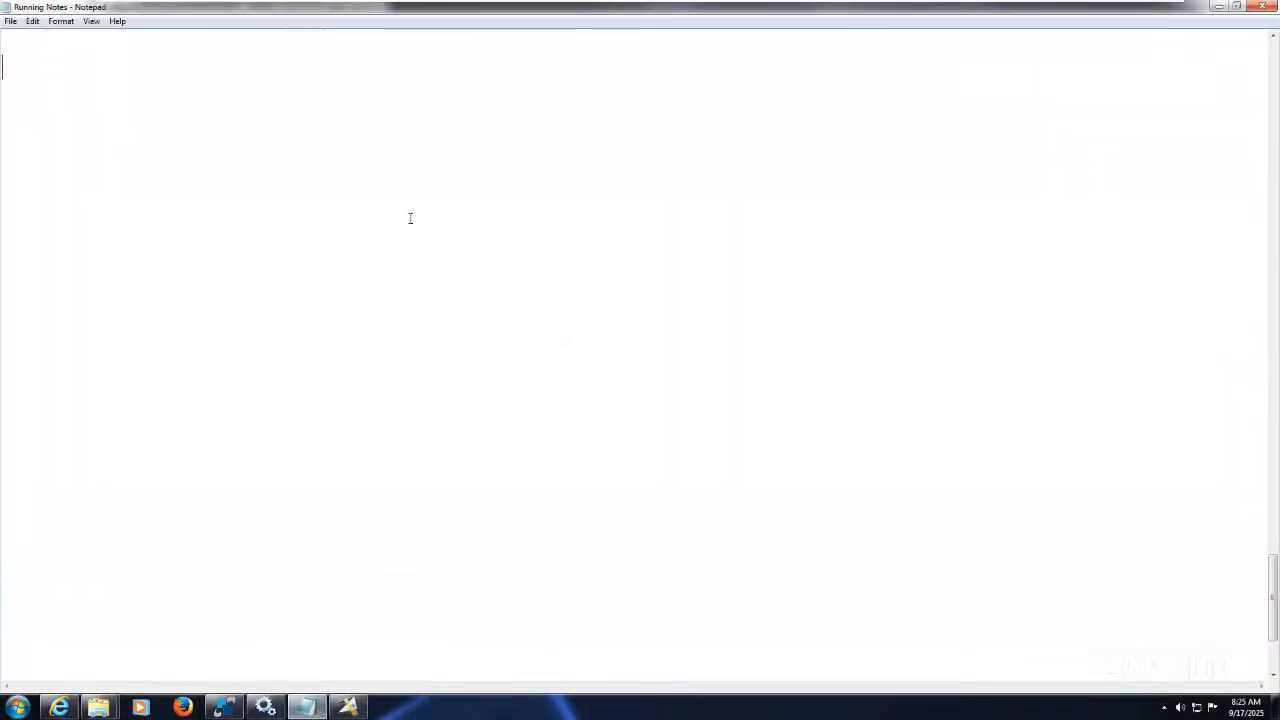
Step: Paste the UPDATE CUST_DIM_TYP2 statement into the Running Notes file
{"action": "key", "text": "ctrl+v"}
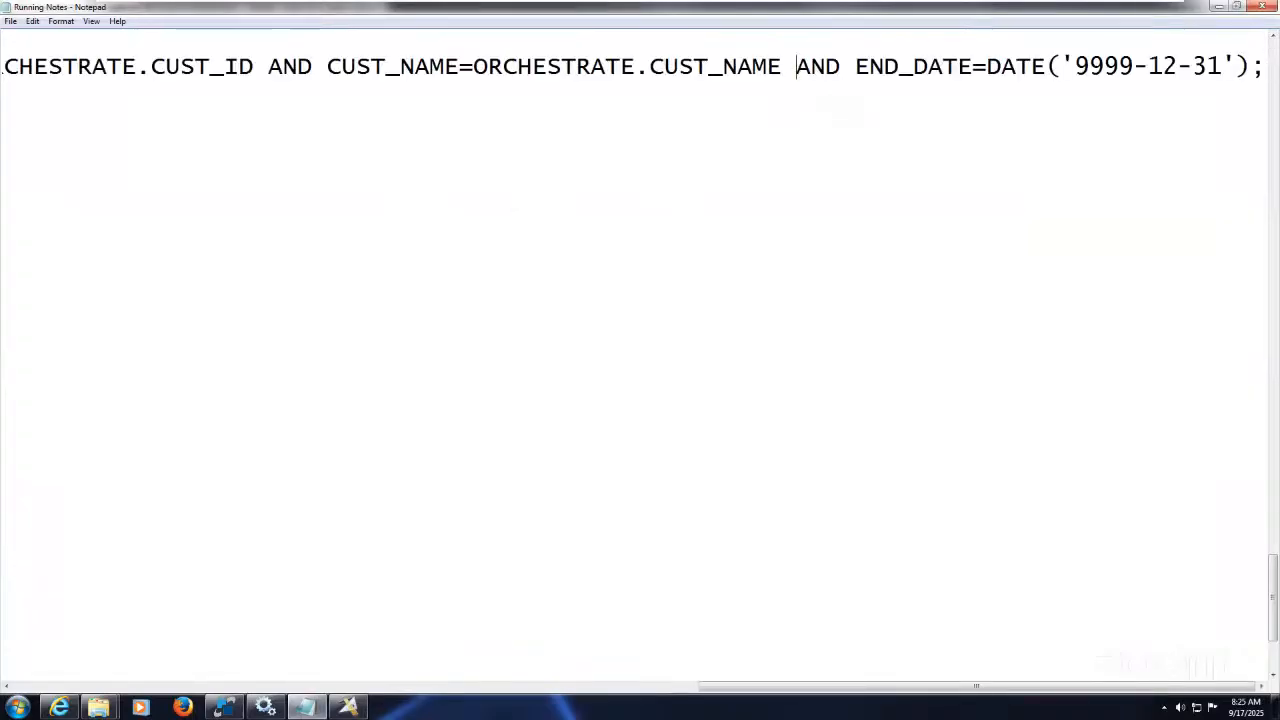
{"action": "key", "text": "Return"}
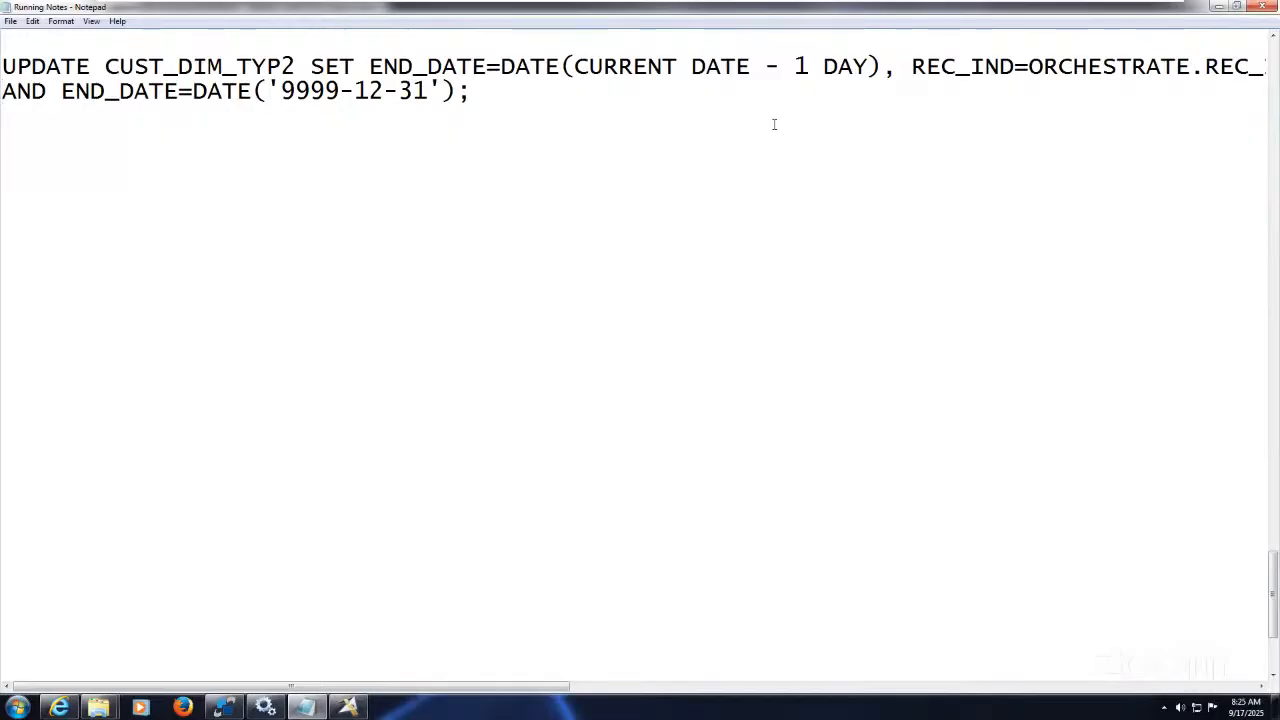
{"action": "key", "text": "BackSpace"}
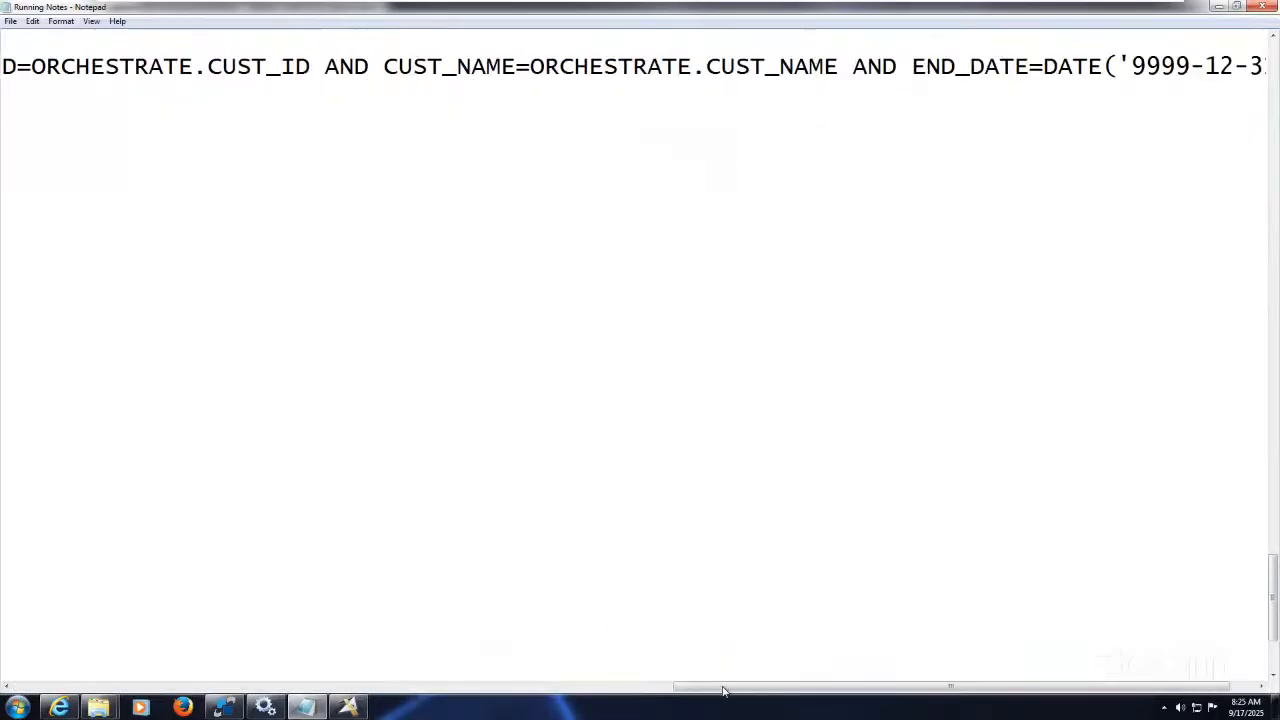
{"action": "left_click_drag", "start_coordinate": [724, 690], "coordinate": [26, 685]}
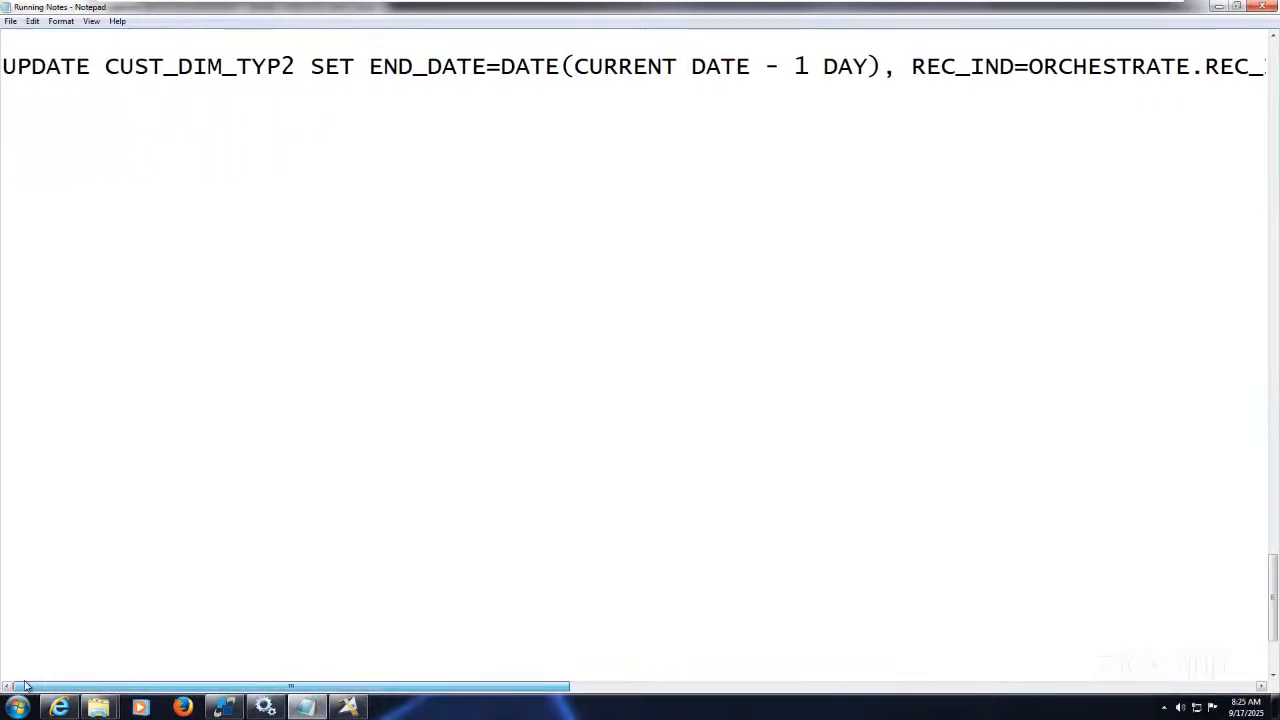
Step: Put the REC_IND, SET and WHERE clauses each on their own line
{"action": "left_click", "coordinate": [899, 65]}
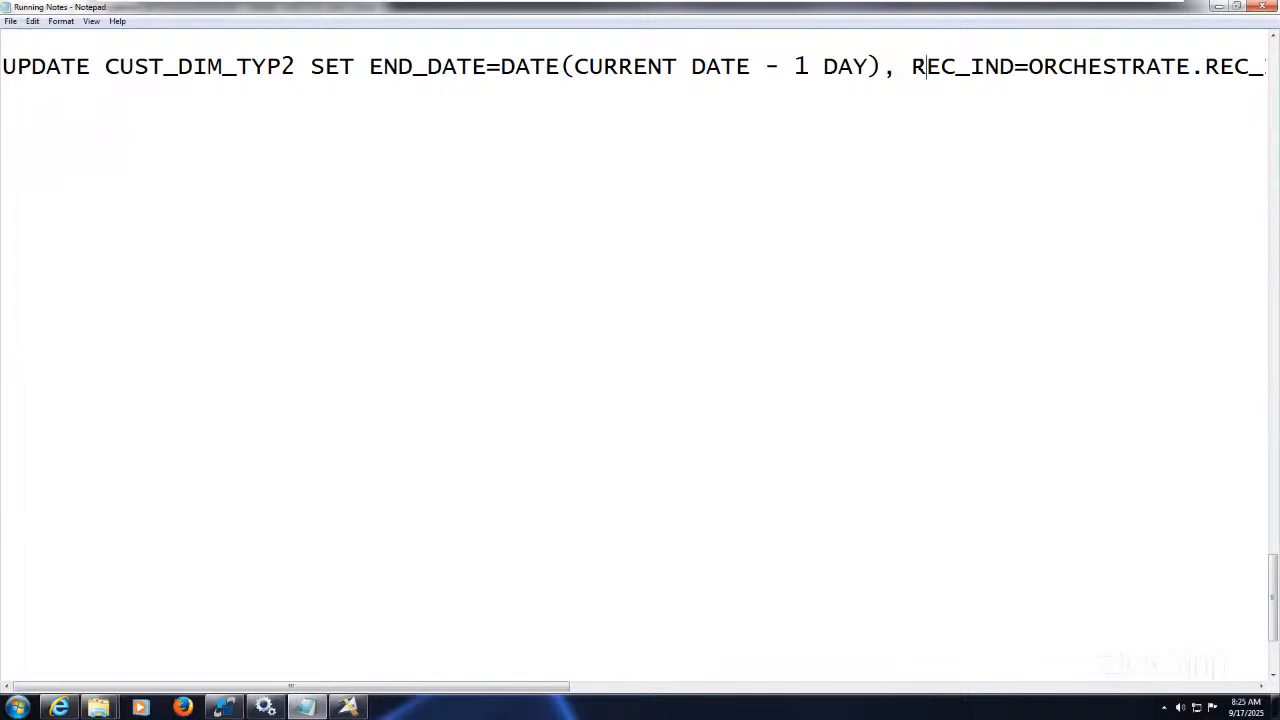
{"action": "left_click", "coordinate": [911, 66]}
{"action": "key", "text": "Return"}
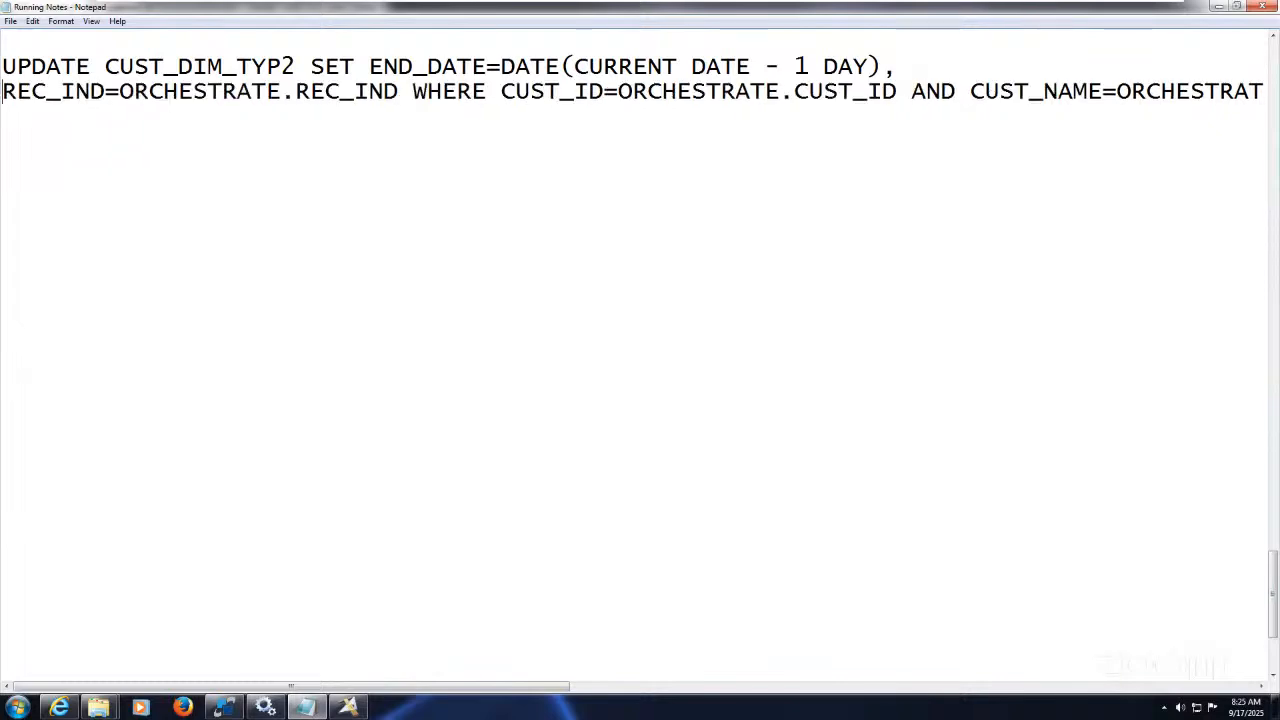
{"action": "left_click", "coordinate": [305, 66]}
{"action": "key", "text": "Return"}
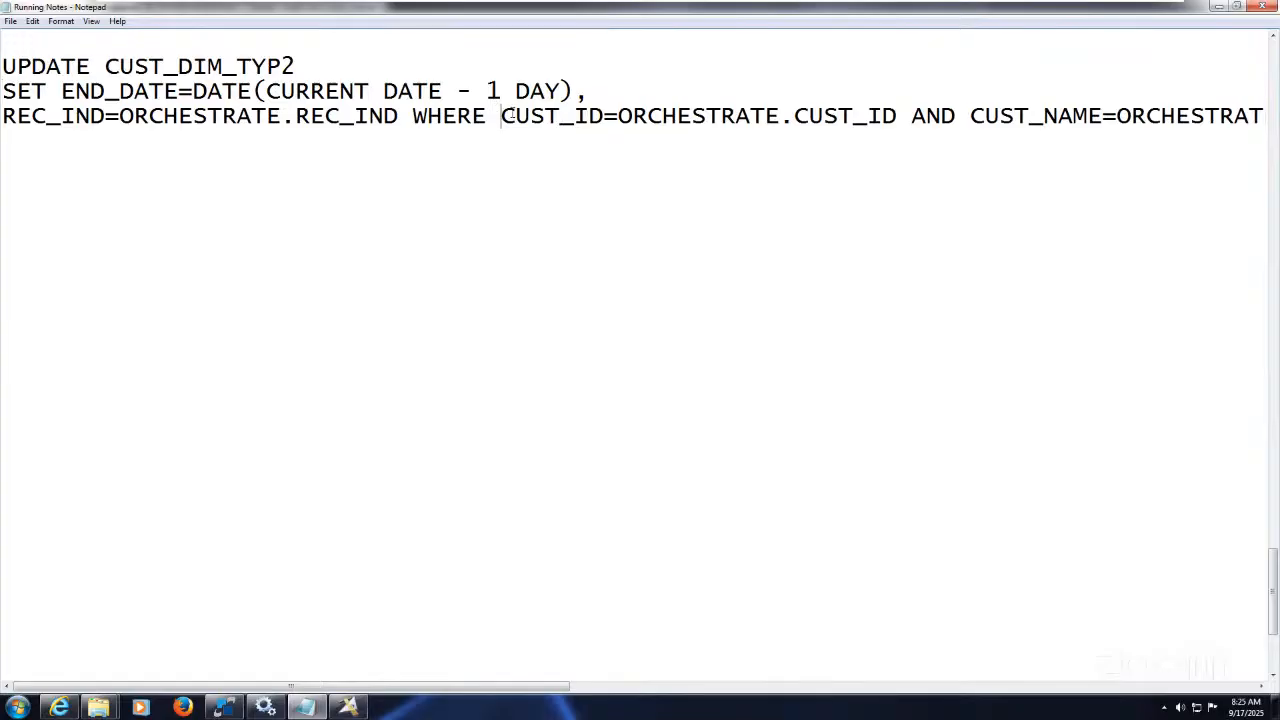
{"action": "left_click", "coordinate": [604, 91]}
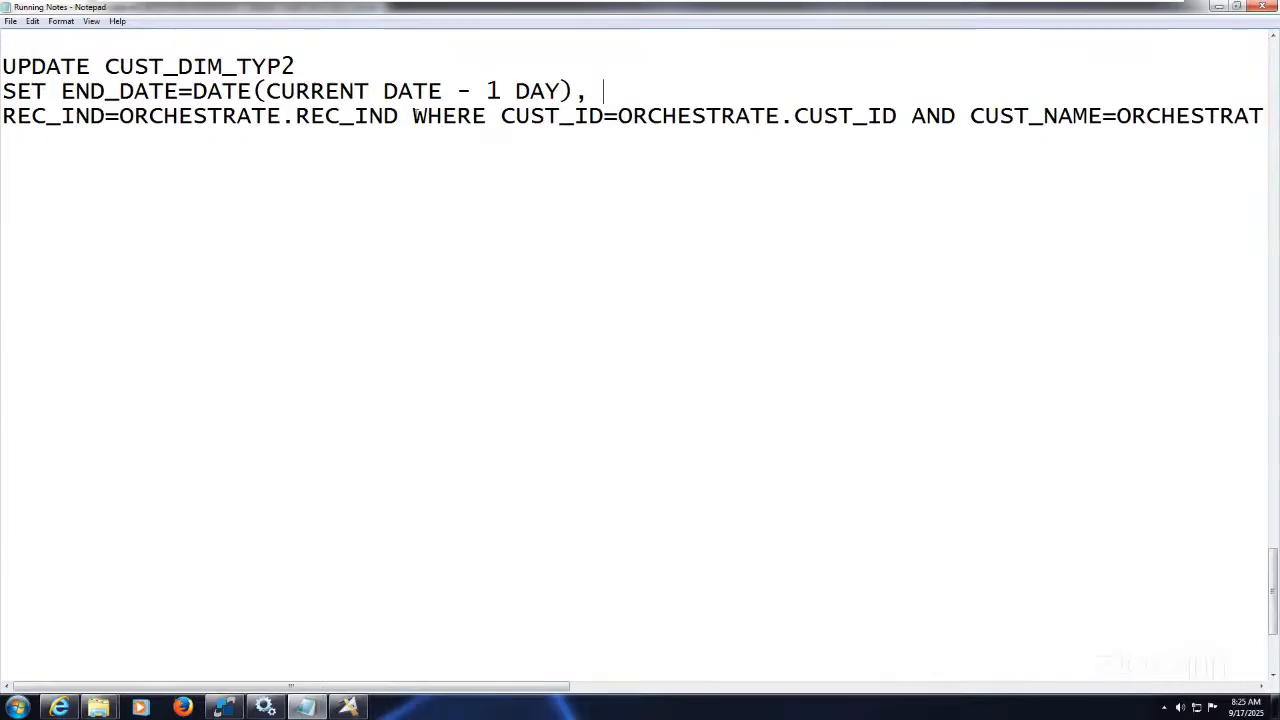
{"action": "left_click", "coordinate": [412, 116]}
{"action": "key", "text": "Return"}
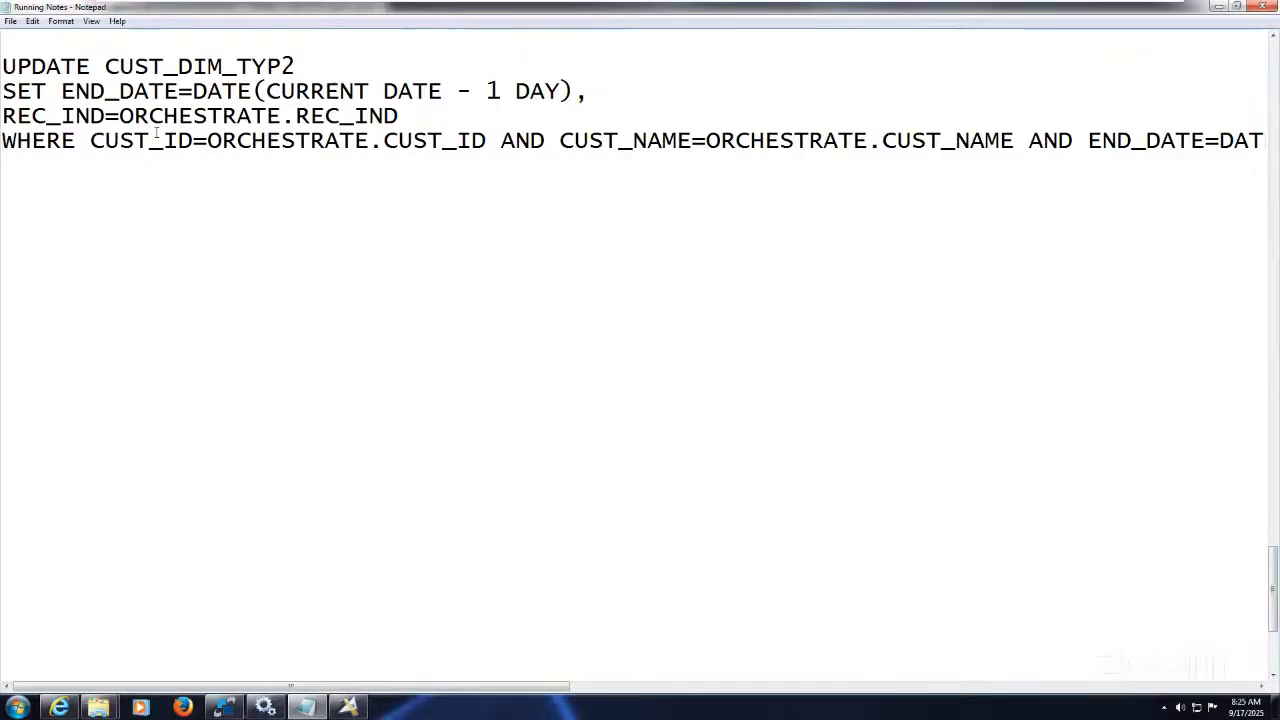
Step: Highlight ORCHESTRATE on the REC_IND line and the CURRENT DATE expression in SET
{"action": "left_click_drag", "start_coordinate": [119, 116], "coordinate": [285, 114]}
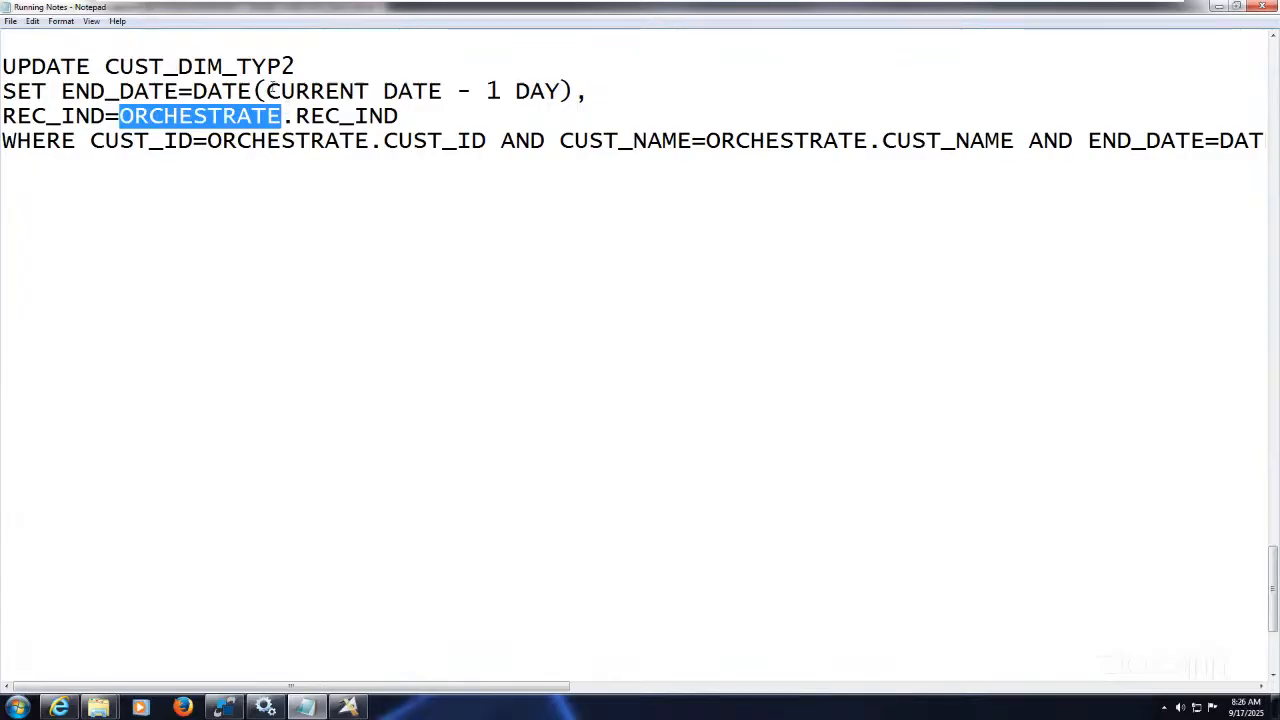
{"action": "left_click_drag", "start_coordinate": [267, 90], "coordinate": [443, 80]}
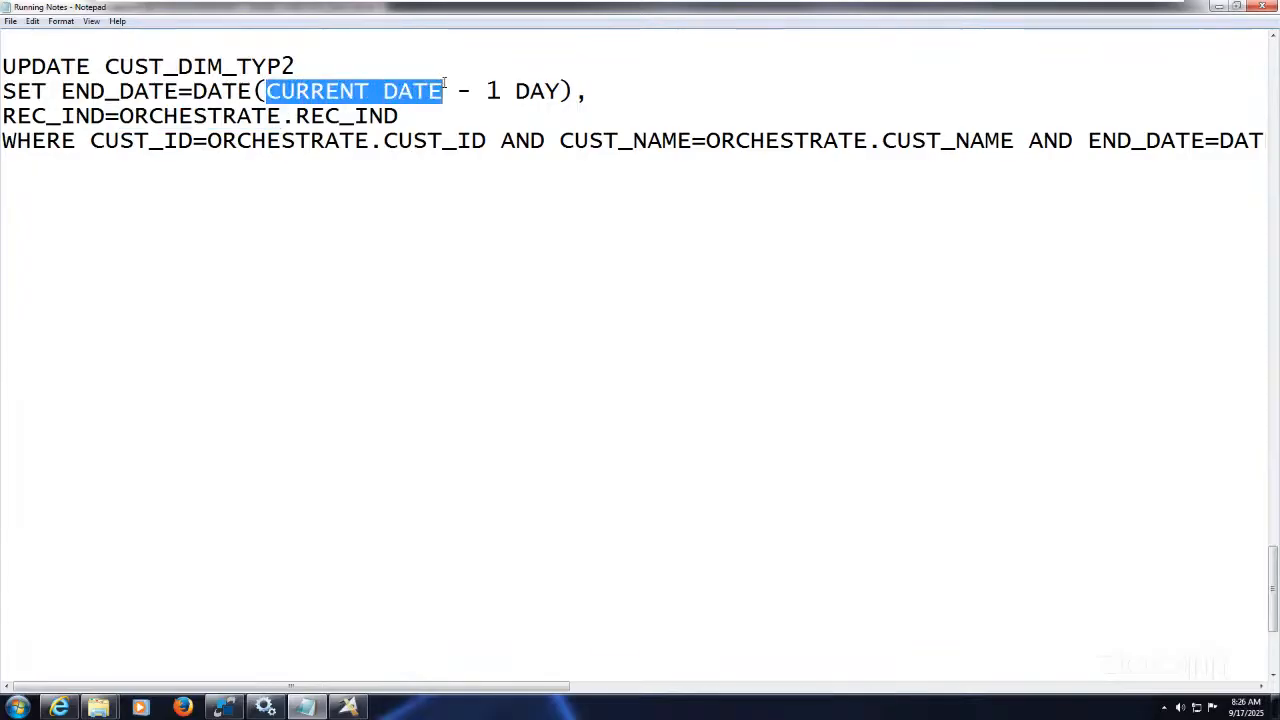
{"action": "left_click", "coordinate": [476, 110]}
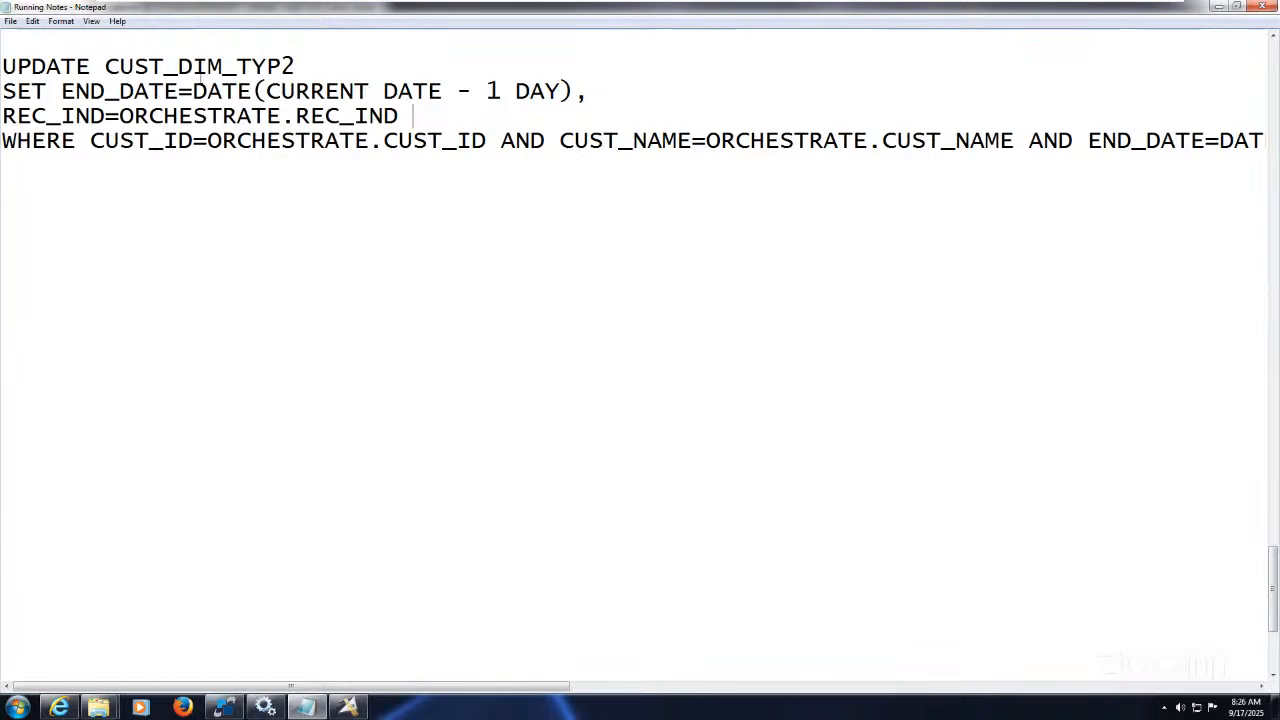
{"action": "left_click_drag", "start_coordinate": [193, 90], "coordinate": [575, 88]}
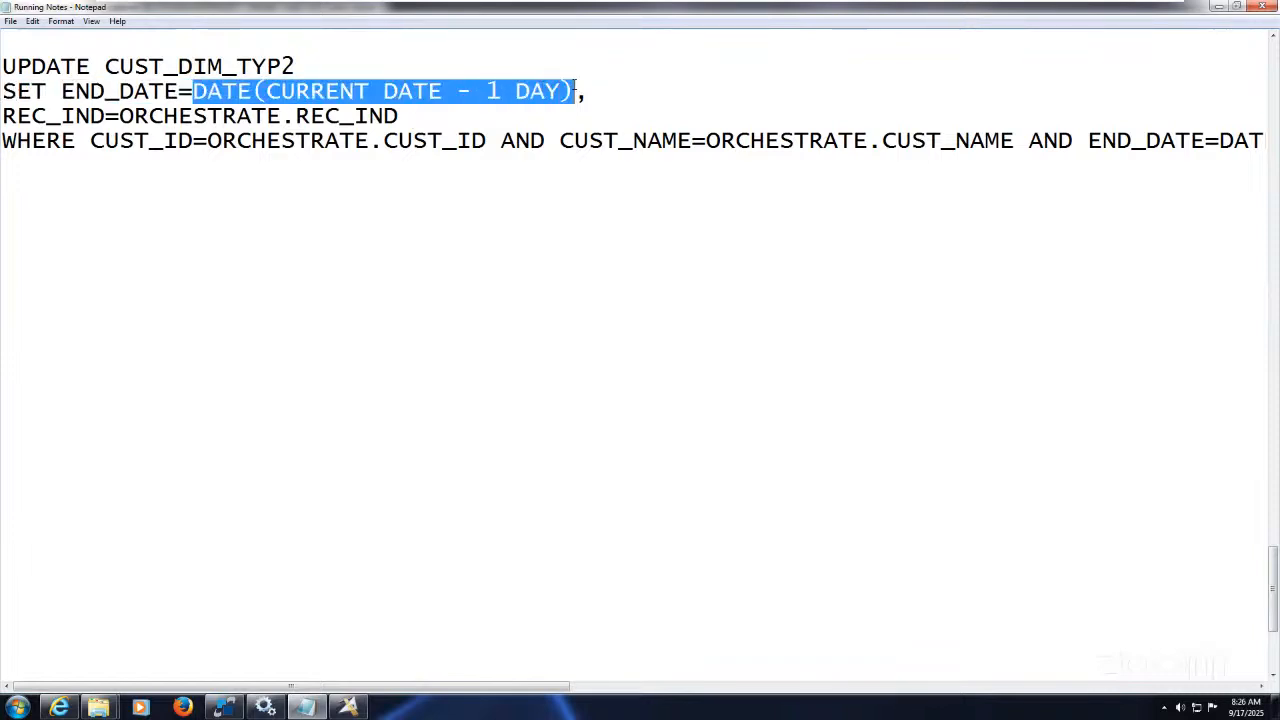
{"action": "left_click", "coordinate": [437, 118]}
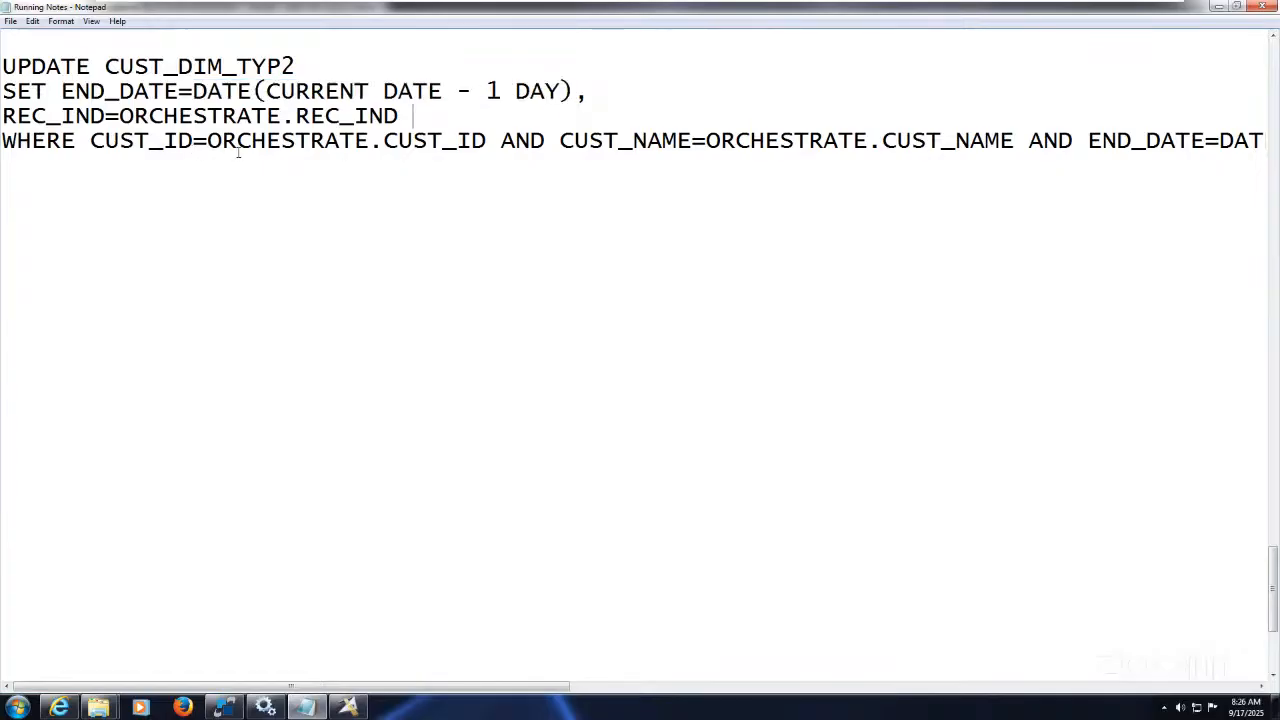
Step: Break the WHERE clause before each AND so the END_DATE condition sits on its own line
{"action": "left_click", "coordinate": [500, 140]}
{"action": "key", "text": "Return"}
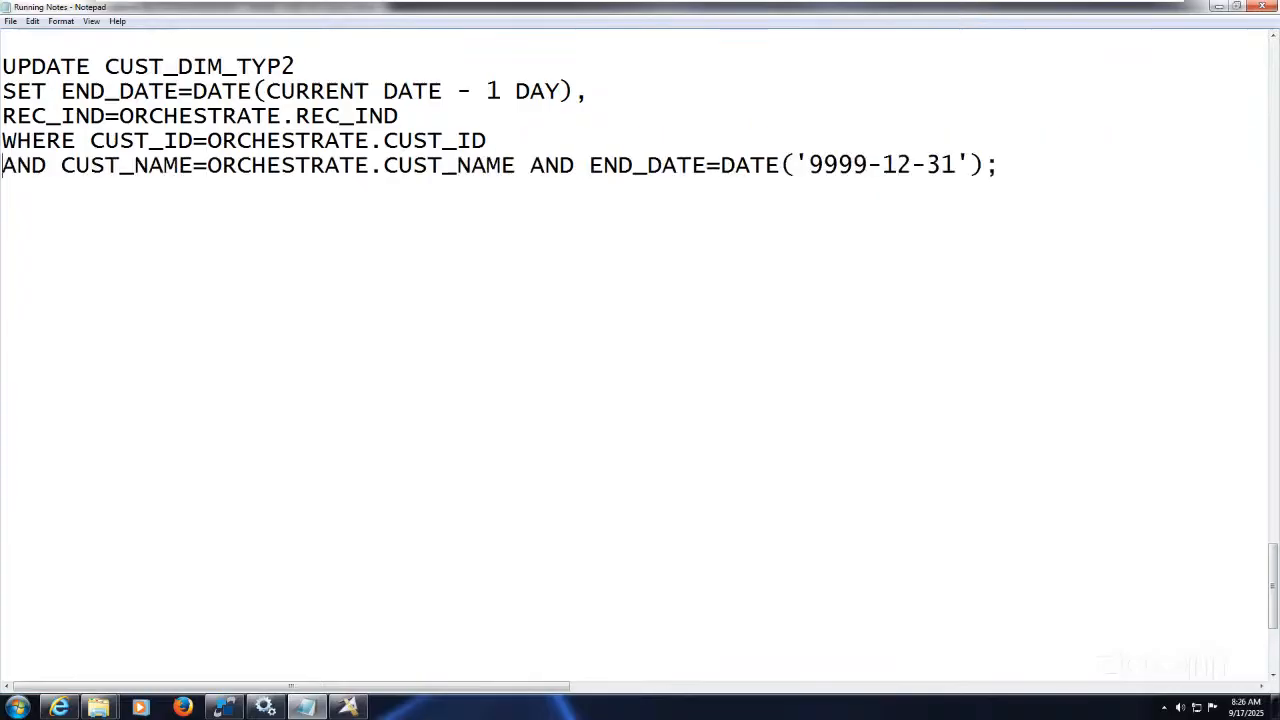
{"action": "left_click", "coordinate": [528, 165]}
{"action": "key", "text": "Return"}
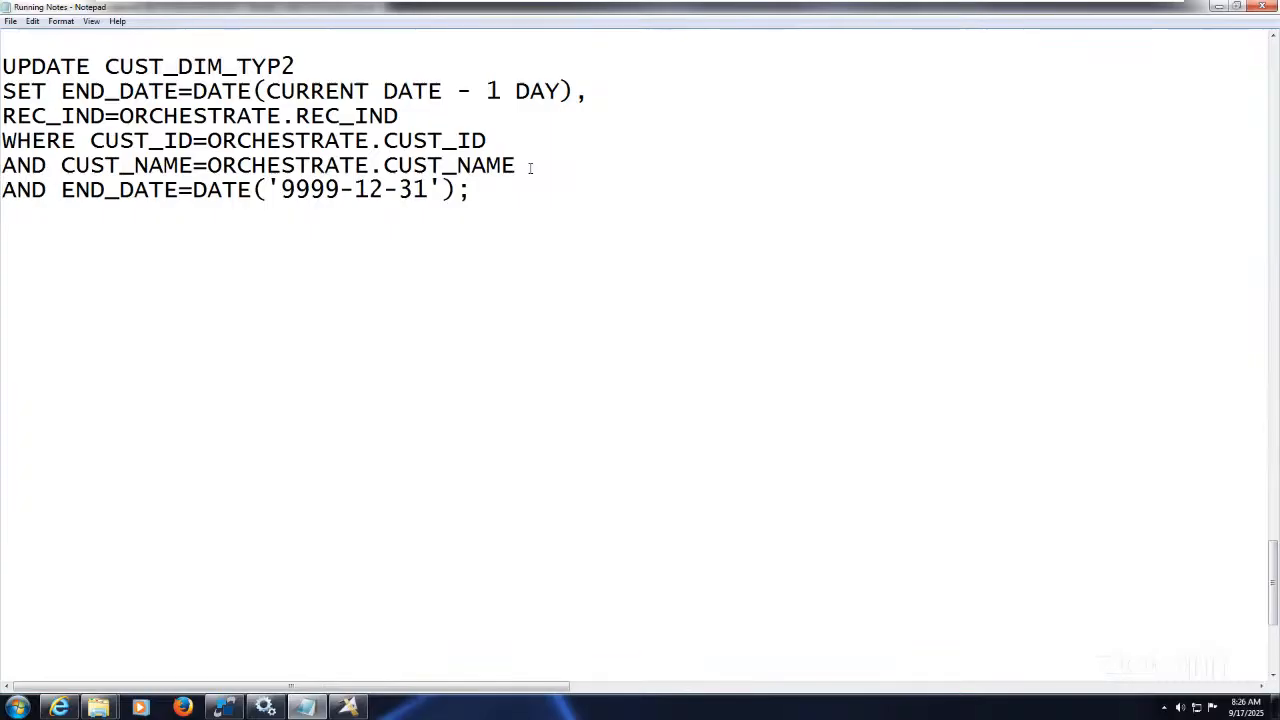
{"action": "left_click_drag", "start_coordinate": [531, 165], "coordinate": [46, 143]}
{"action": "left_click_drag", "start_coordinate": [91, 140], "coordinate": [512, 203]}
{"action": "left_click", "coordinate": [512, 203]}
{"action": "left_click_drag", "start_coordinate": [61, 92], "coordinate": [577, 95]}
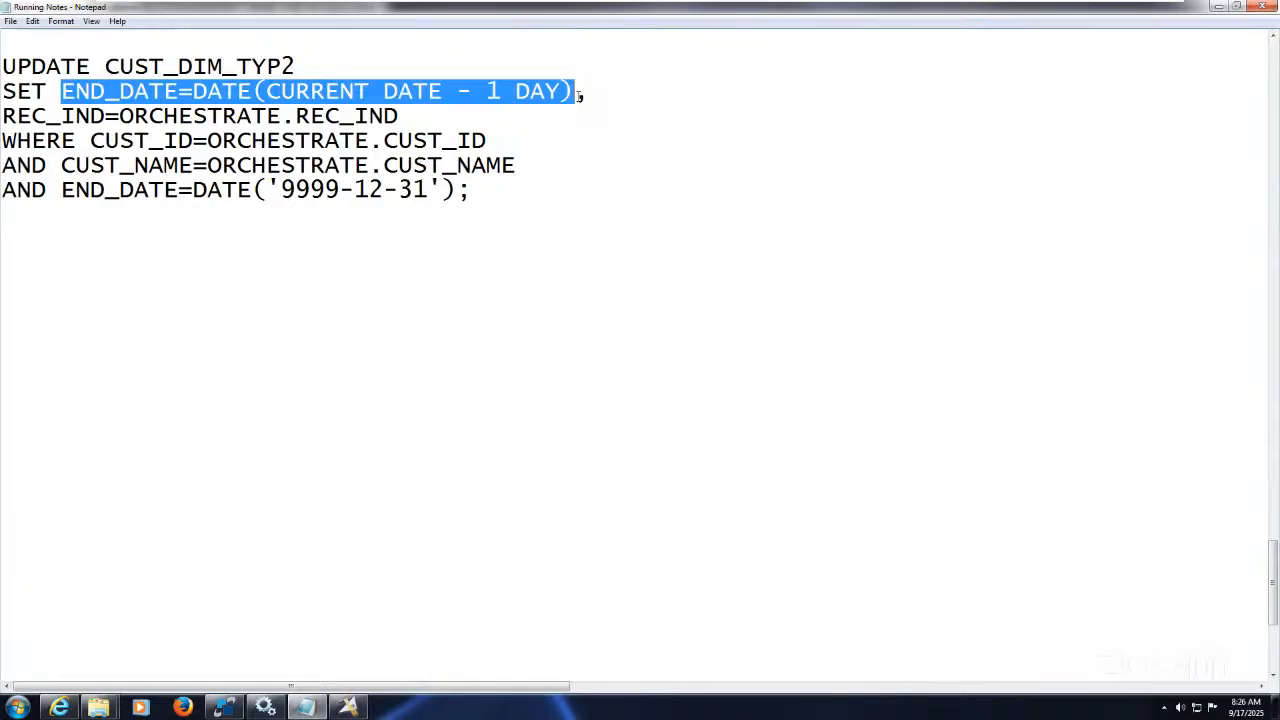
{"action": "left_click", "coordinate": [566, 118]}
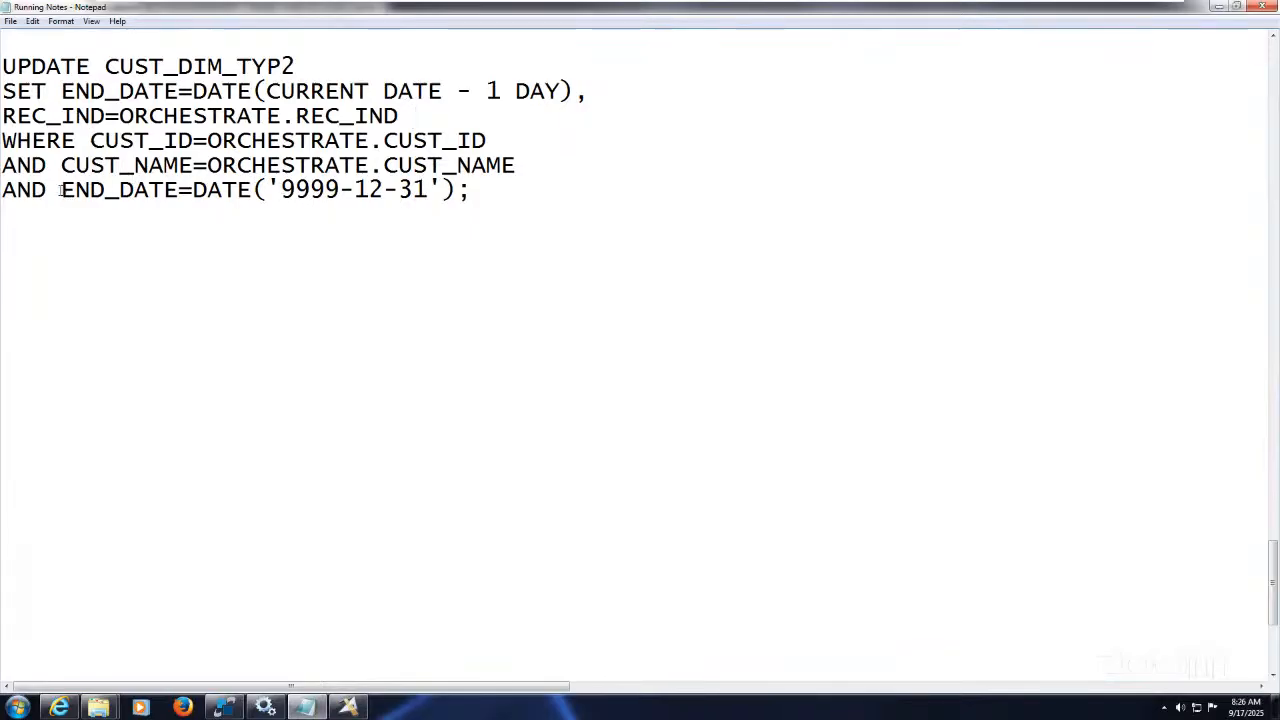
{"action": "left_click_drag", "start_coordinate": [61, 190], "coordinate": [478, 196]}
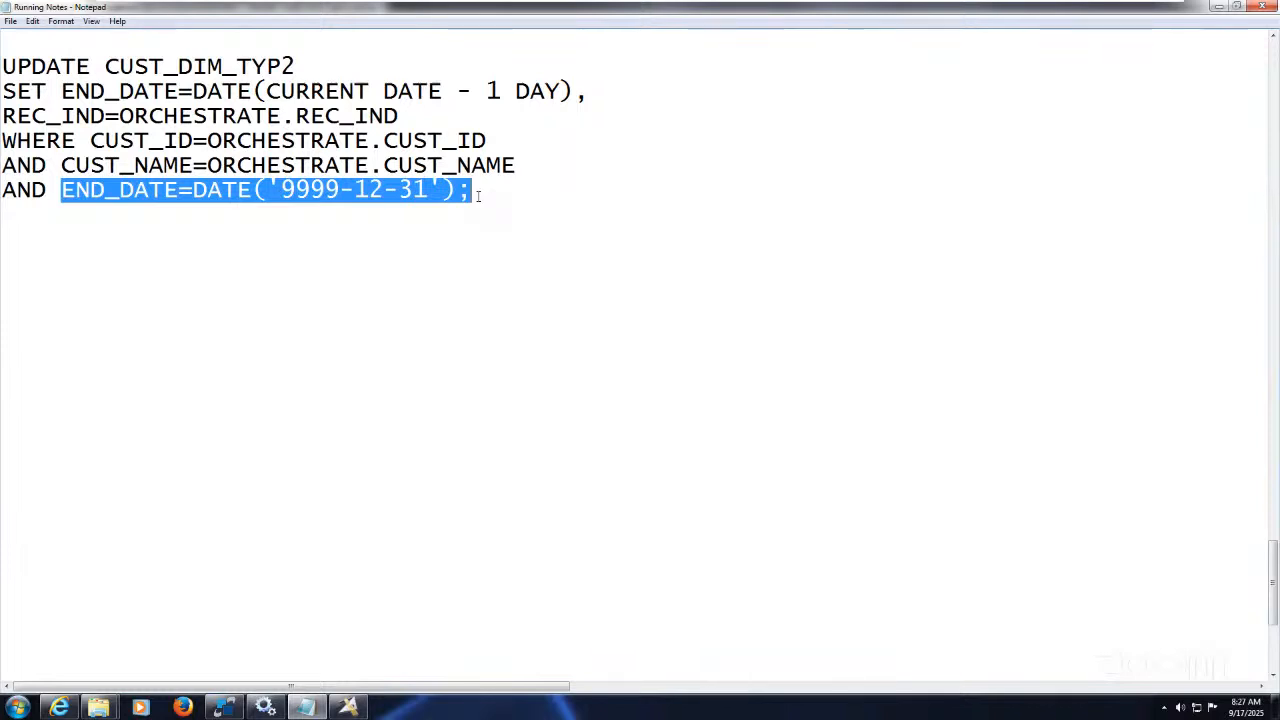
{"action": "left_click", "coordinate": [472, 192]}
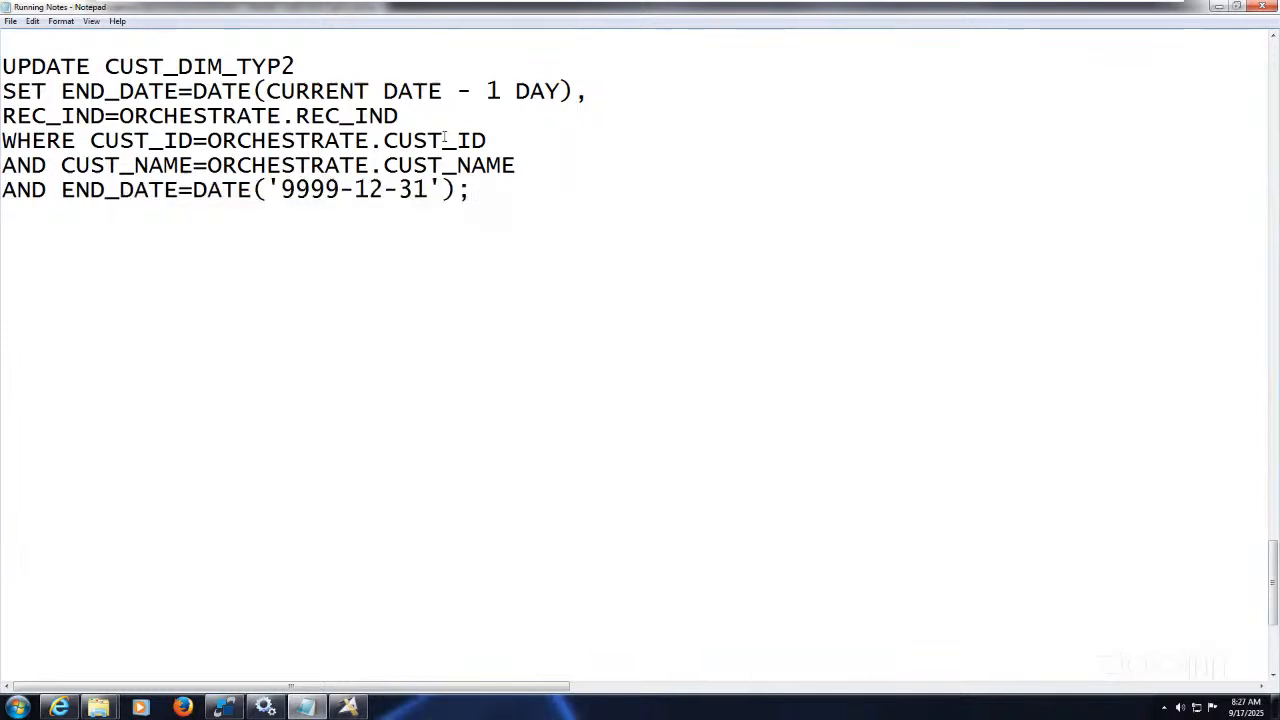
{"action": "left_click_drag", "start_coordinate": [470, 190], "coordinate": [64, 190]}
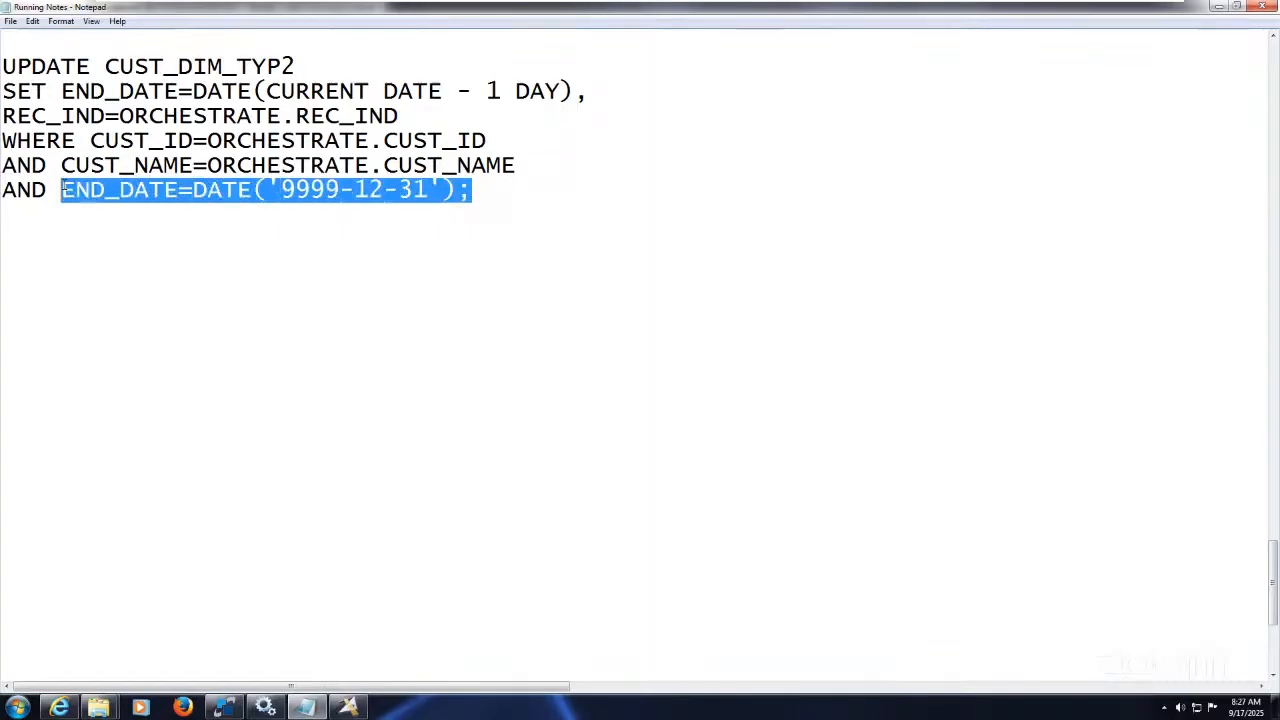
{"action": "left_click", "coordinate": [137, 227]}
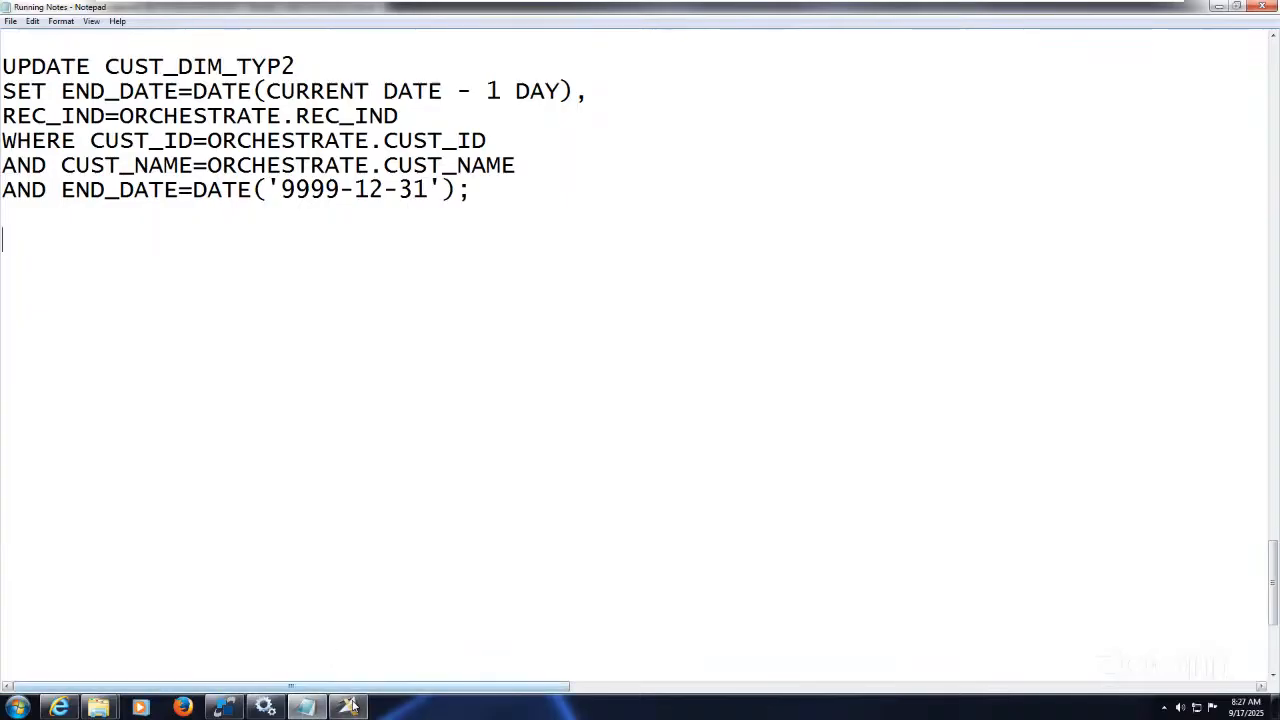
{"action": "mouse_move", "coordinate": [352, 706]}
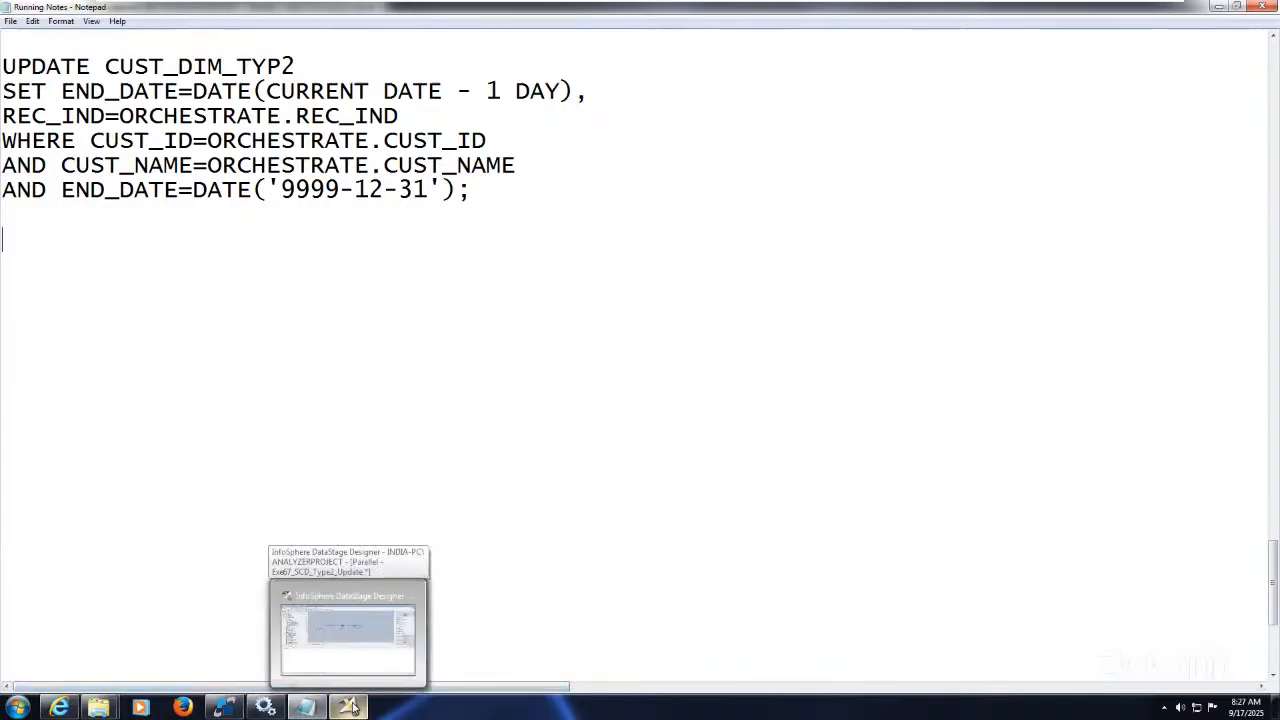
Step: Select the whole UPDATE statement, briefly view the host desktop, then return to the VM
{"action": "left_click_drag", "start_coordinate": [472, 190], "coordinate": [4, 70]}
{"action": "key", "text": "ctrl+c"}
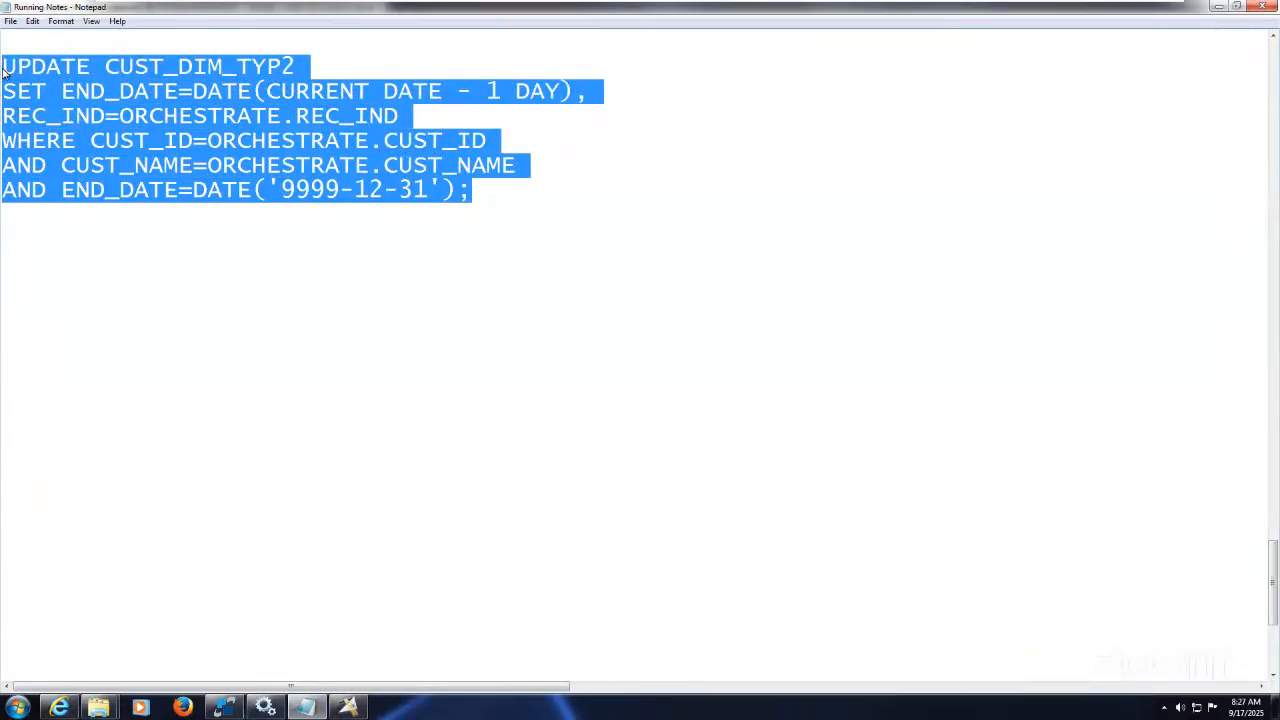
{"action": "mouse_move", "coordinate": [1068, 6]}
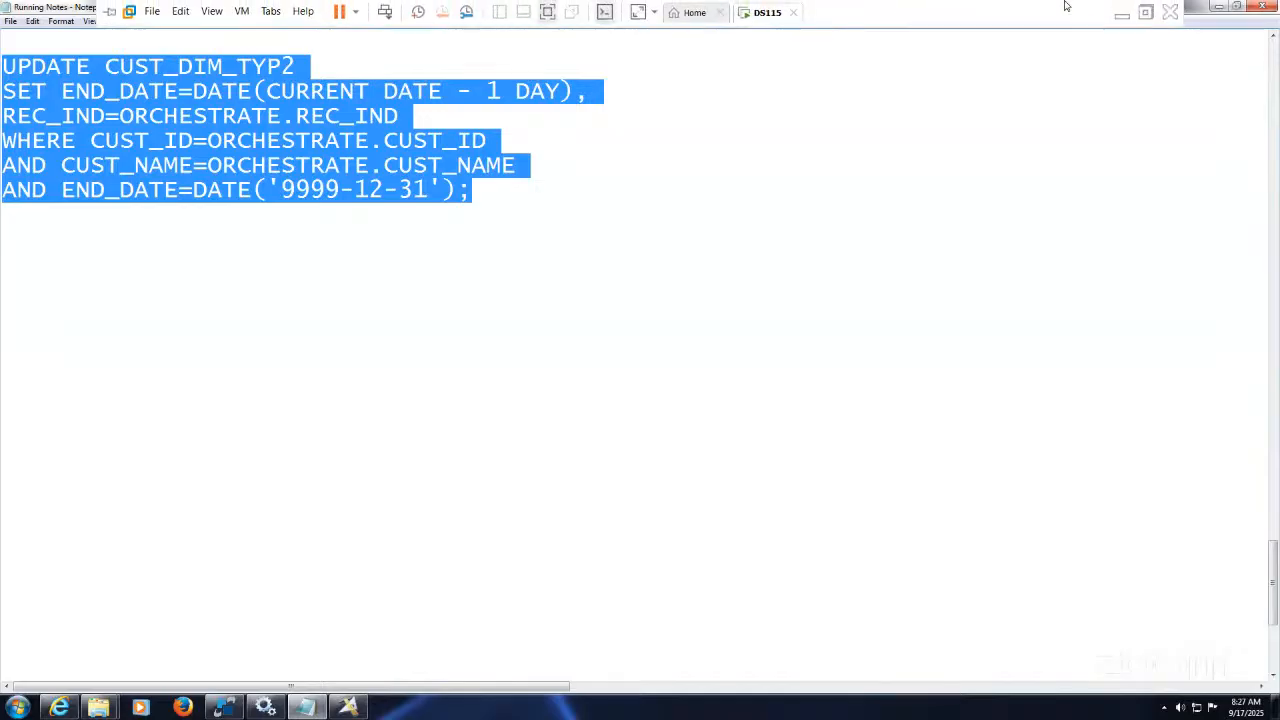
{"action": "left_click", "coordinate": [1122, 14]}
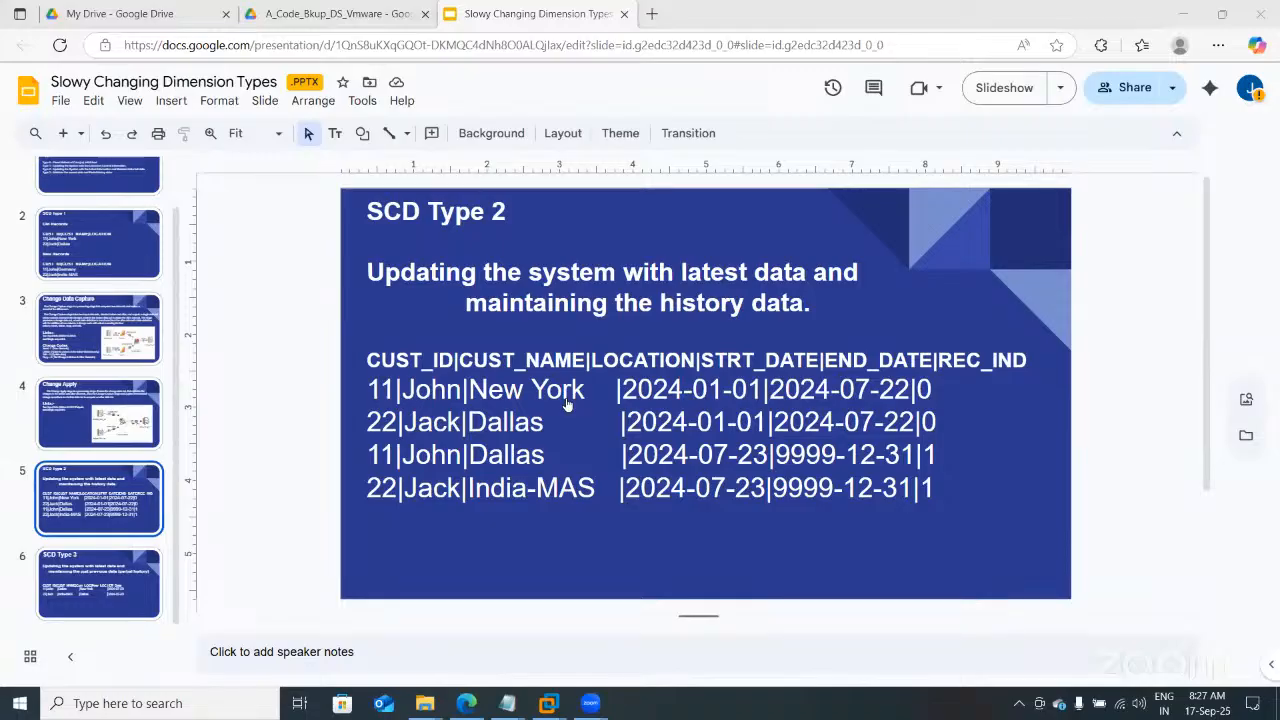
{"action": "left_click", "coordinate": [550, 703]}
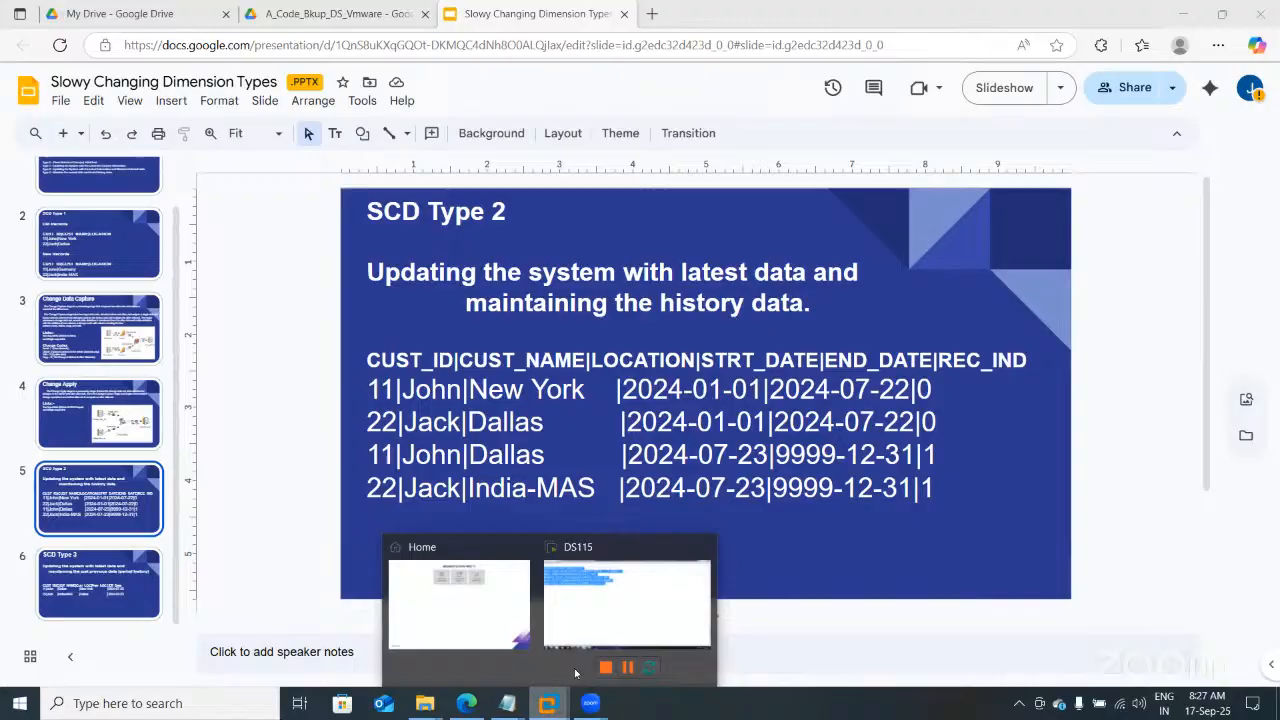
{"action": "left_click", "coordinate": [608, 591]}
Step: Paste the UPDATE CUST_DIM_TYP2 SQL into DB2_Connector_6's Update statement as one line and accept
{"action": "left_click", "coordinate": [350, 708]}
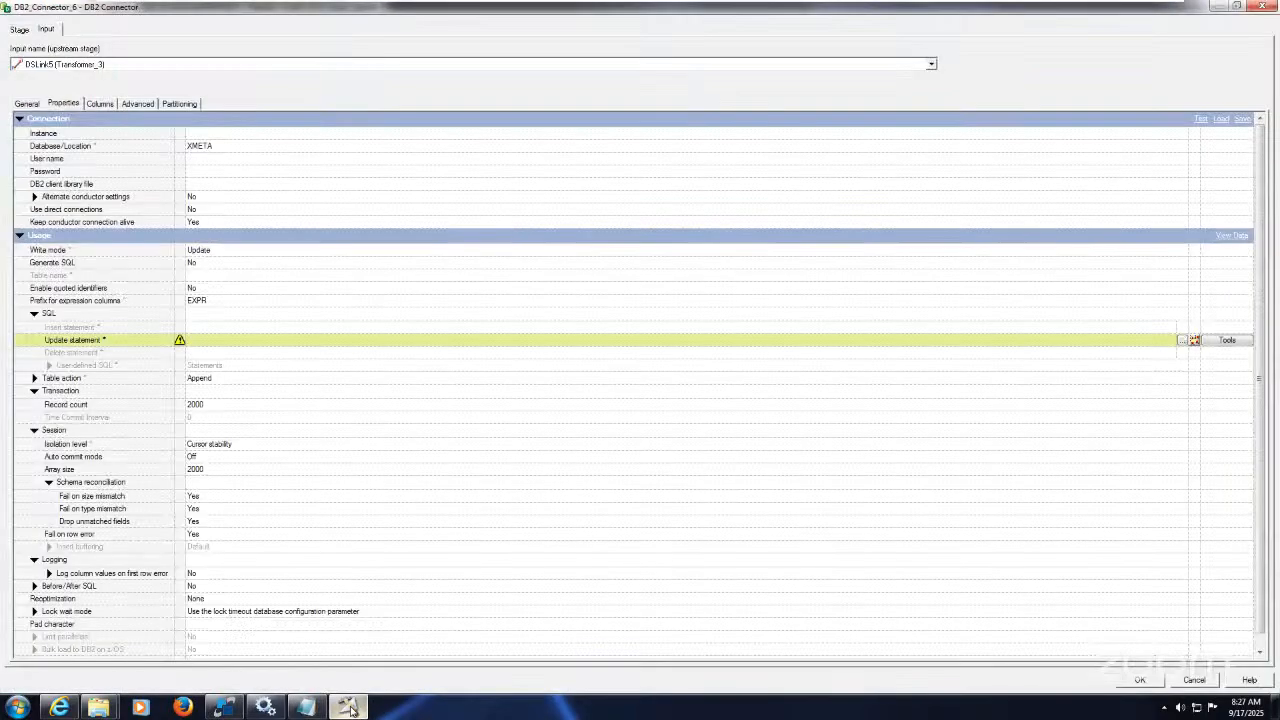
{"action": "left_click", "coordinate": [419, 345]}
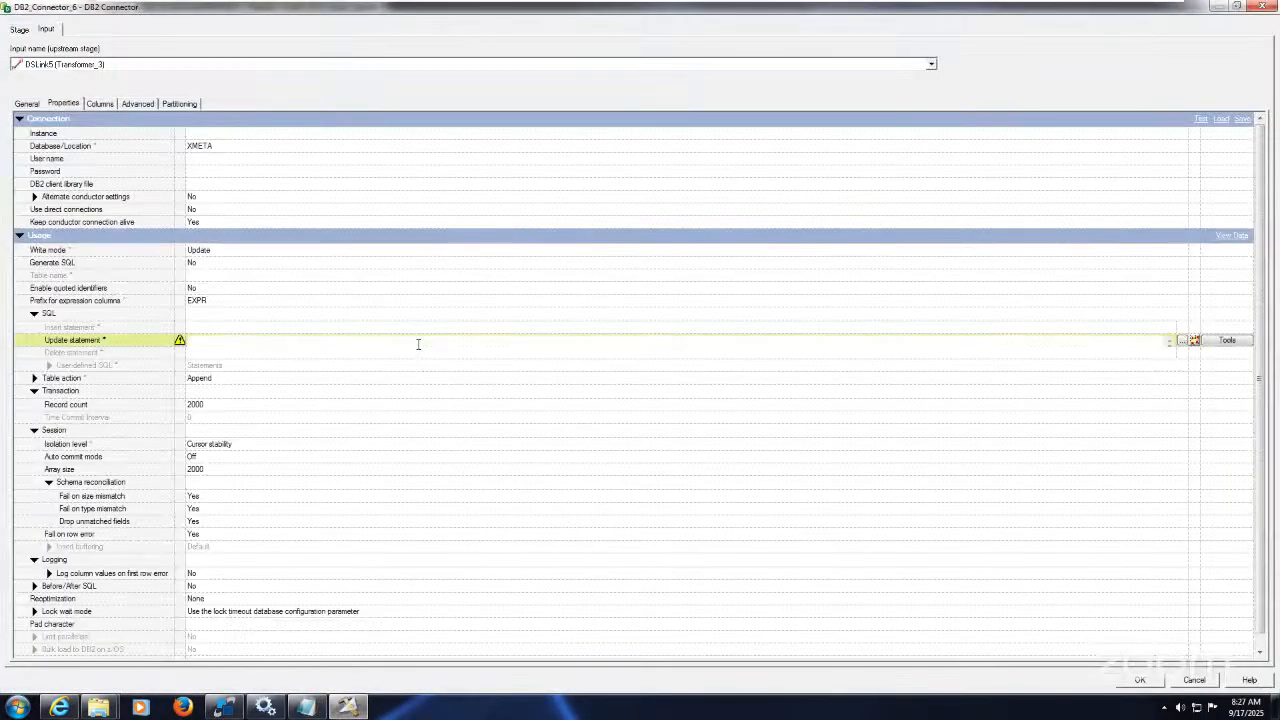
{"action": "key", "text": "ctrl+v"}
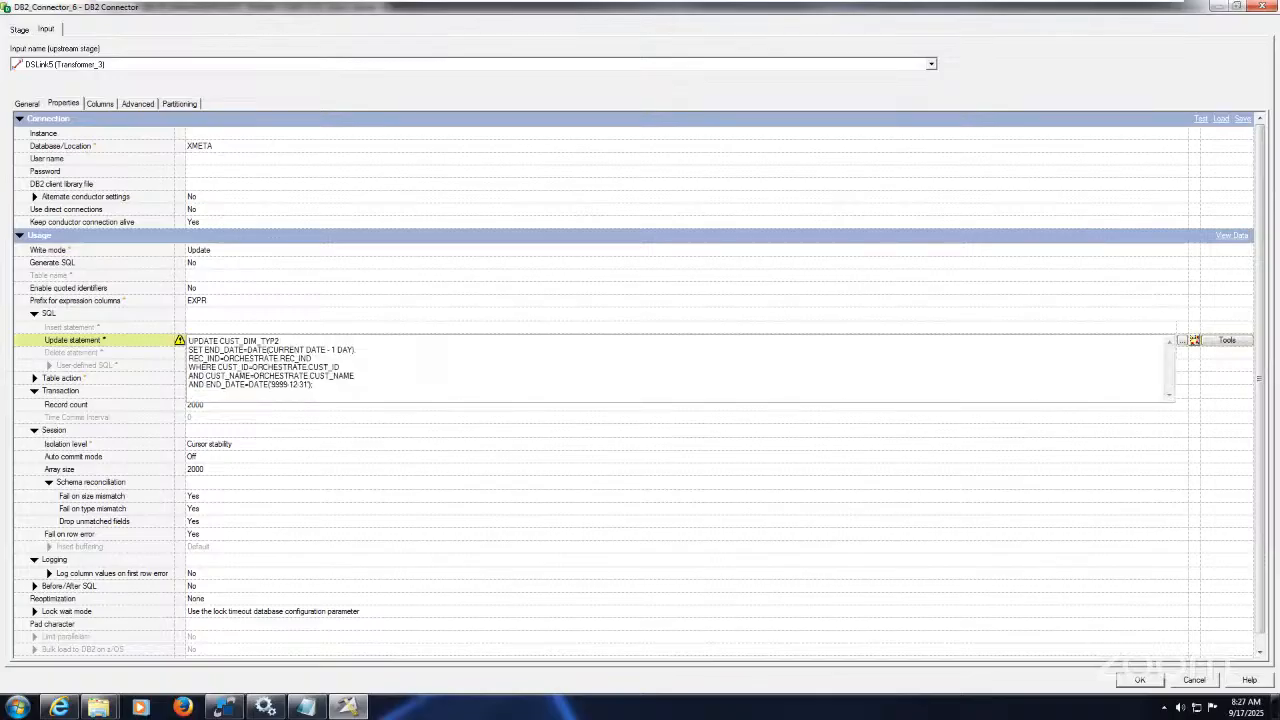
{"action": "key", "text": "Delete"}
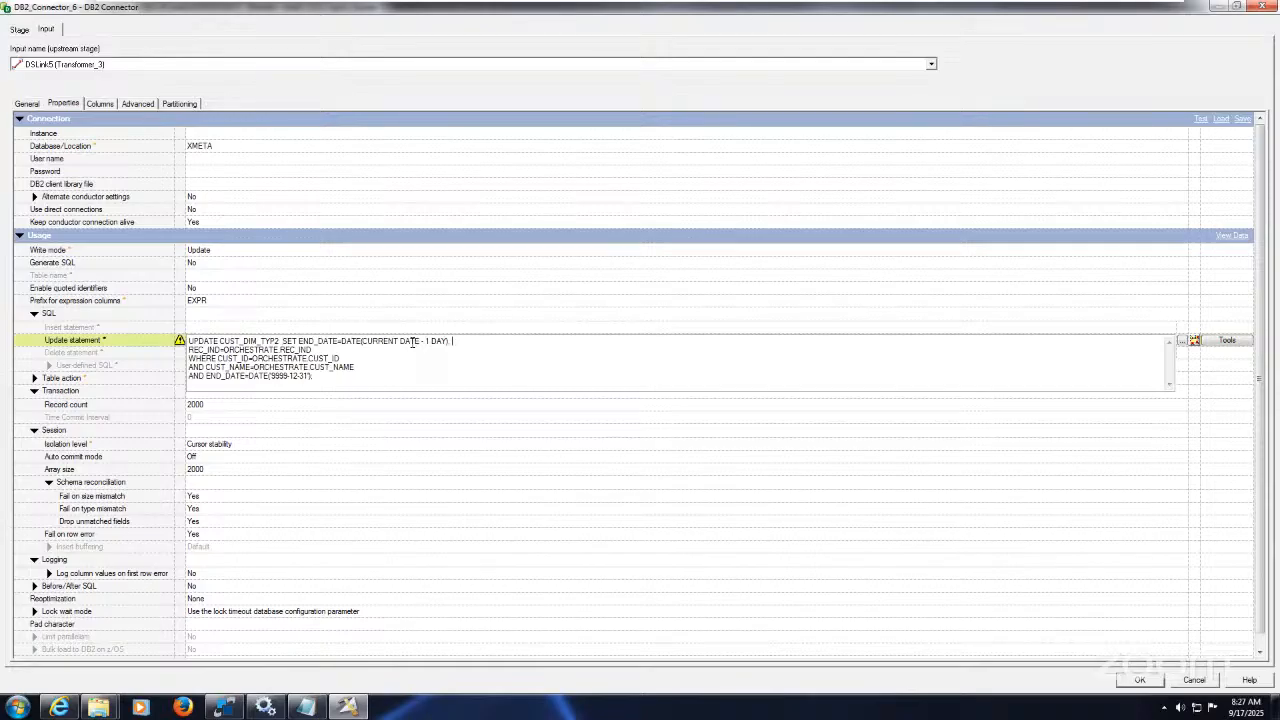
{"action": "key", "text": "Delete"}
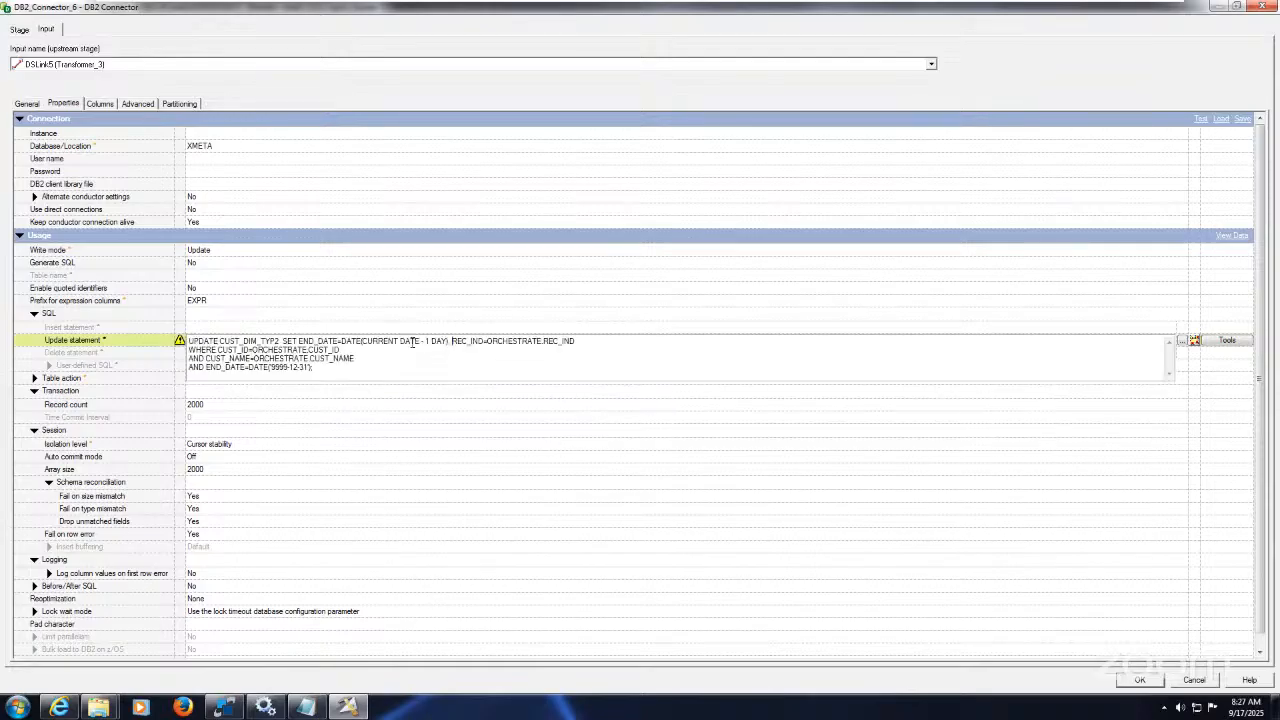
{"action": "key", "text": "Delete"}
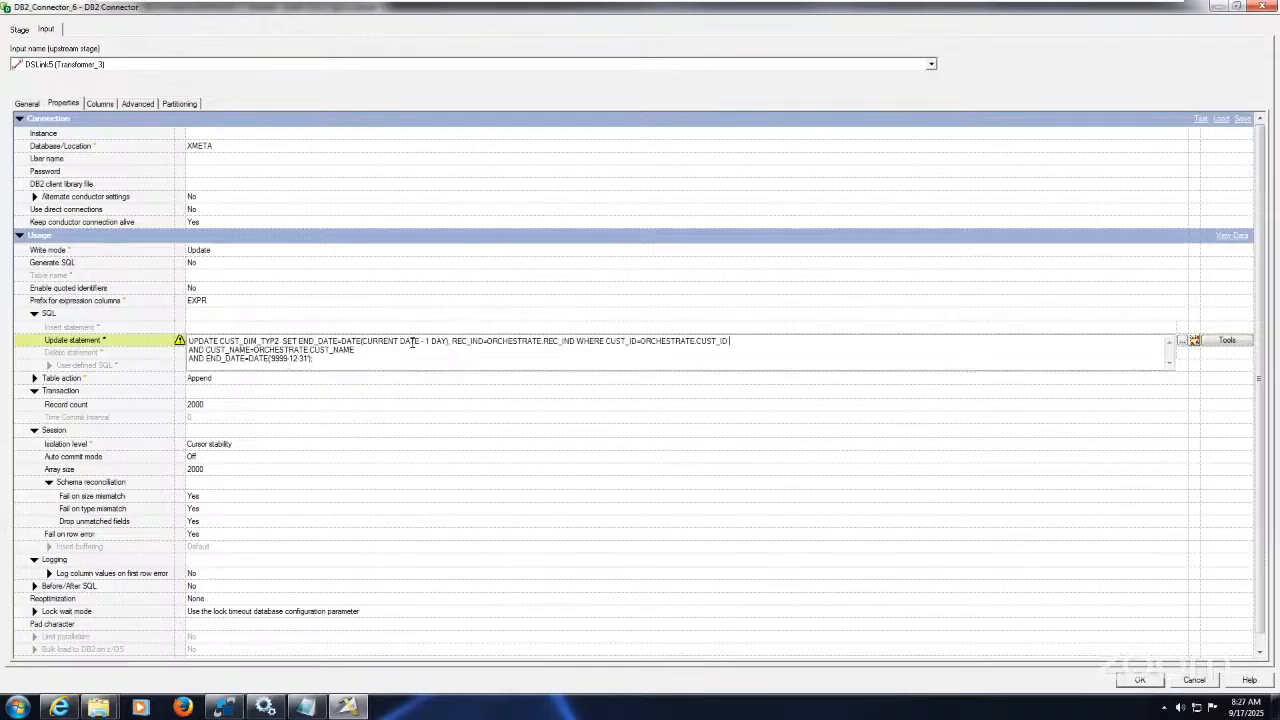
{"action": "key", "text": "Delete"}
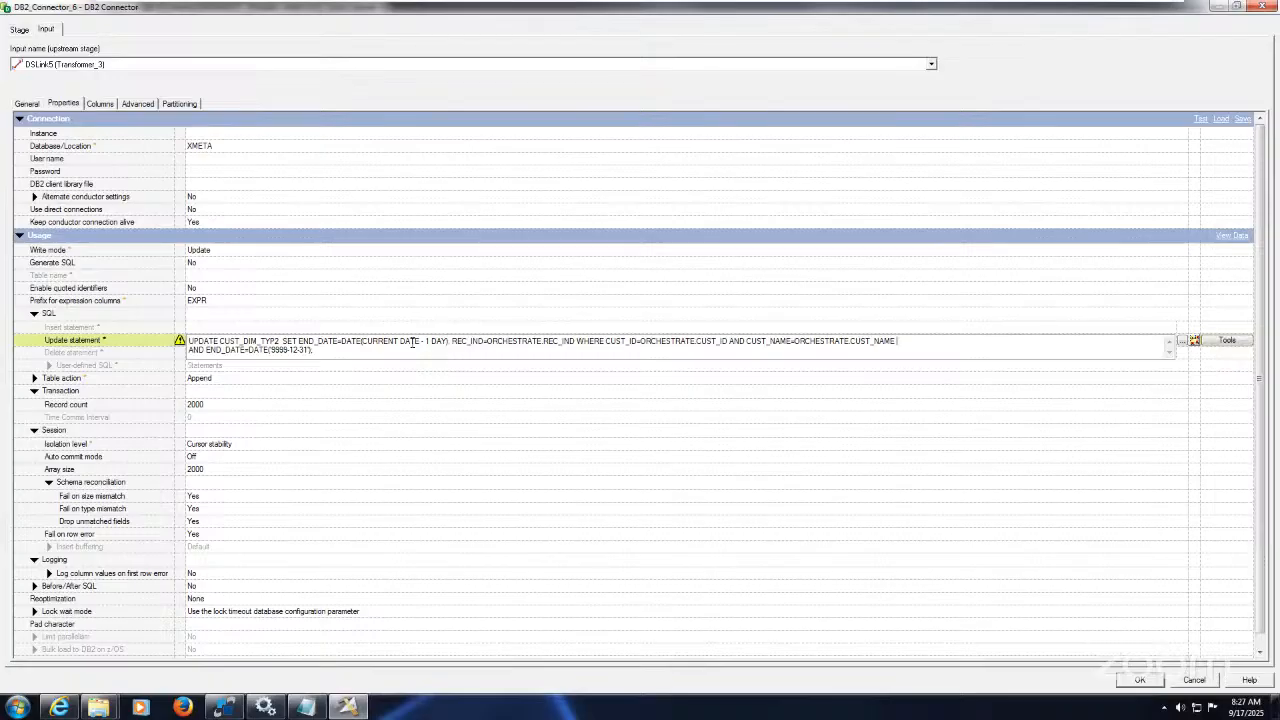
{"action": "key", "text": "Delete"}
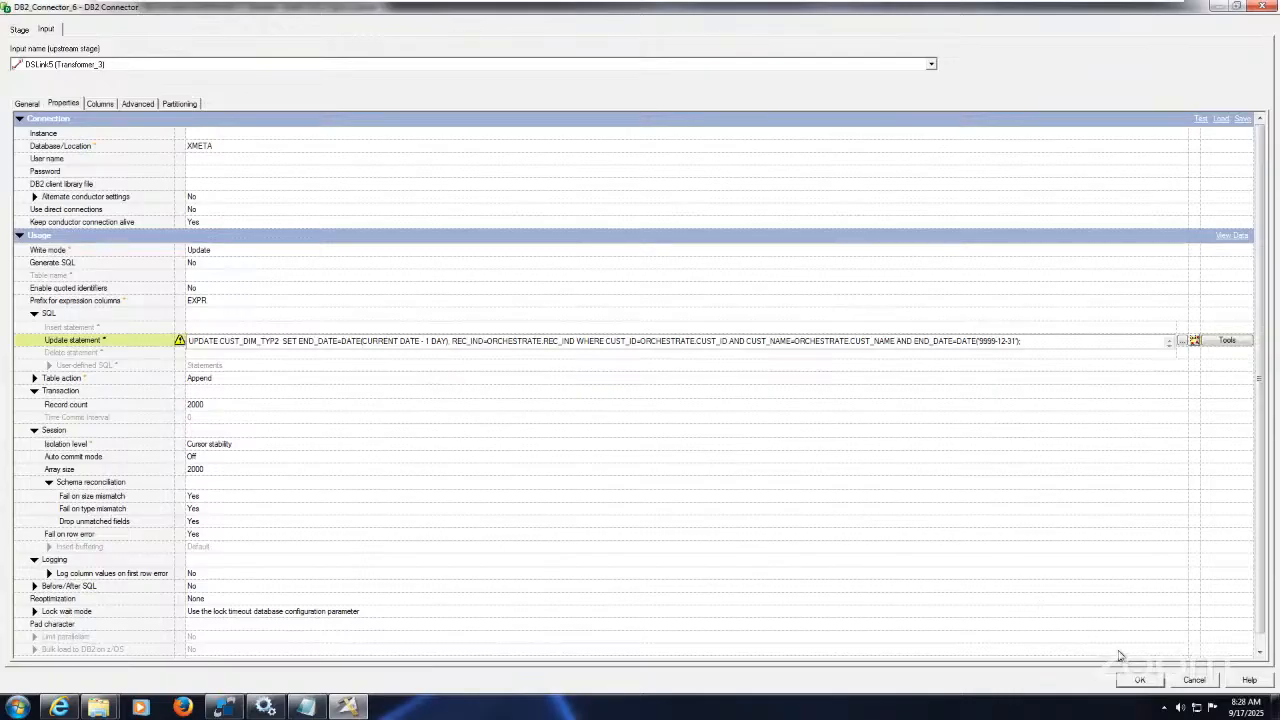
{"action": "left_click", "coordinate": [1140, 680]}
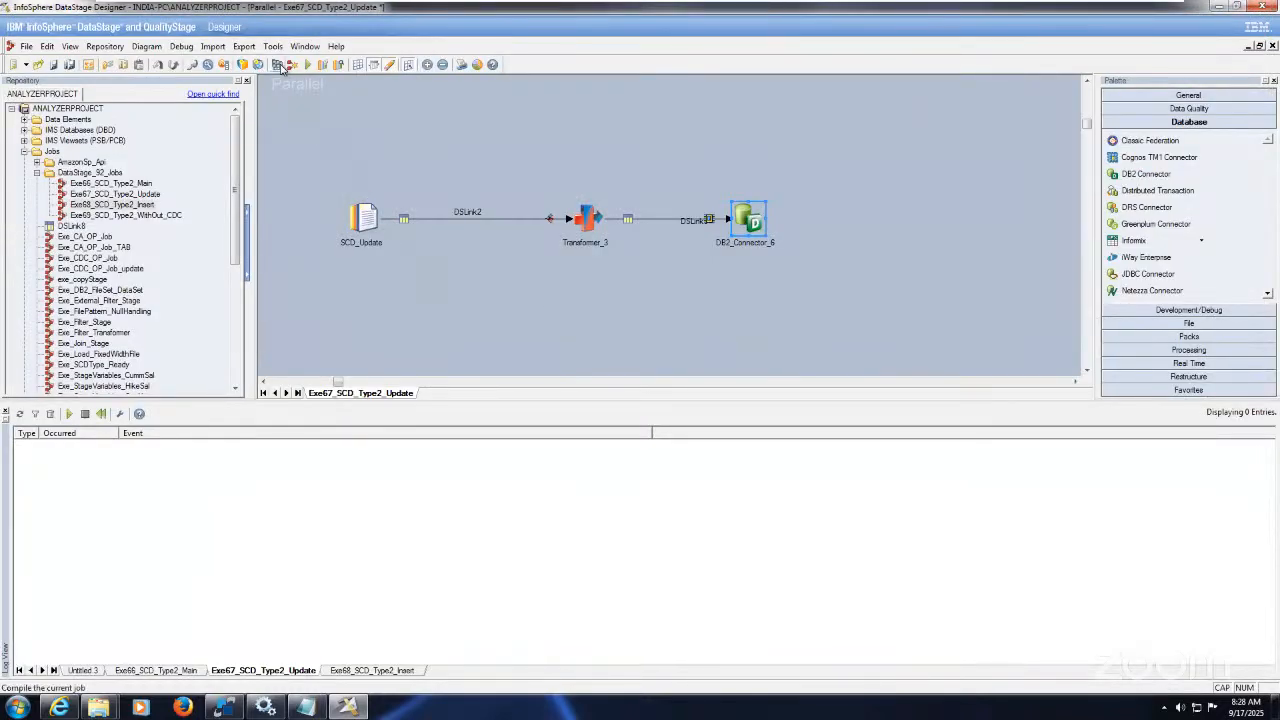
Step: Save and compile Exe67_SCD_Type2_Update, then start a run from Job Run Options
{"action": "left_click", "coordinate": [282, 65]}
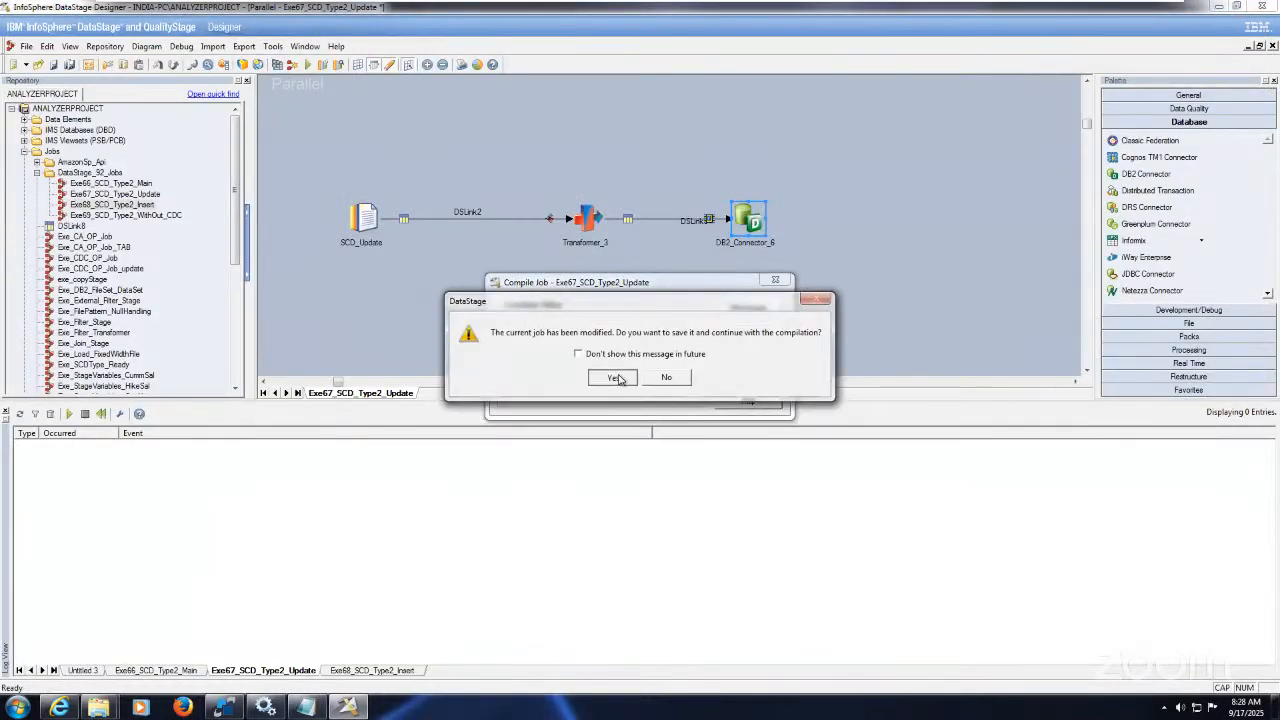
{"action": "left_click", "coordinate": [617, 378]}
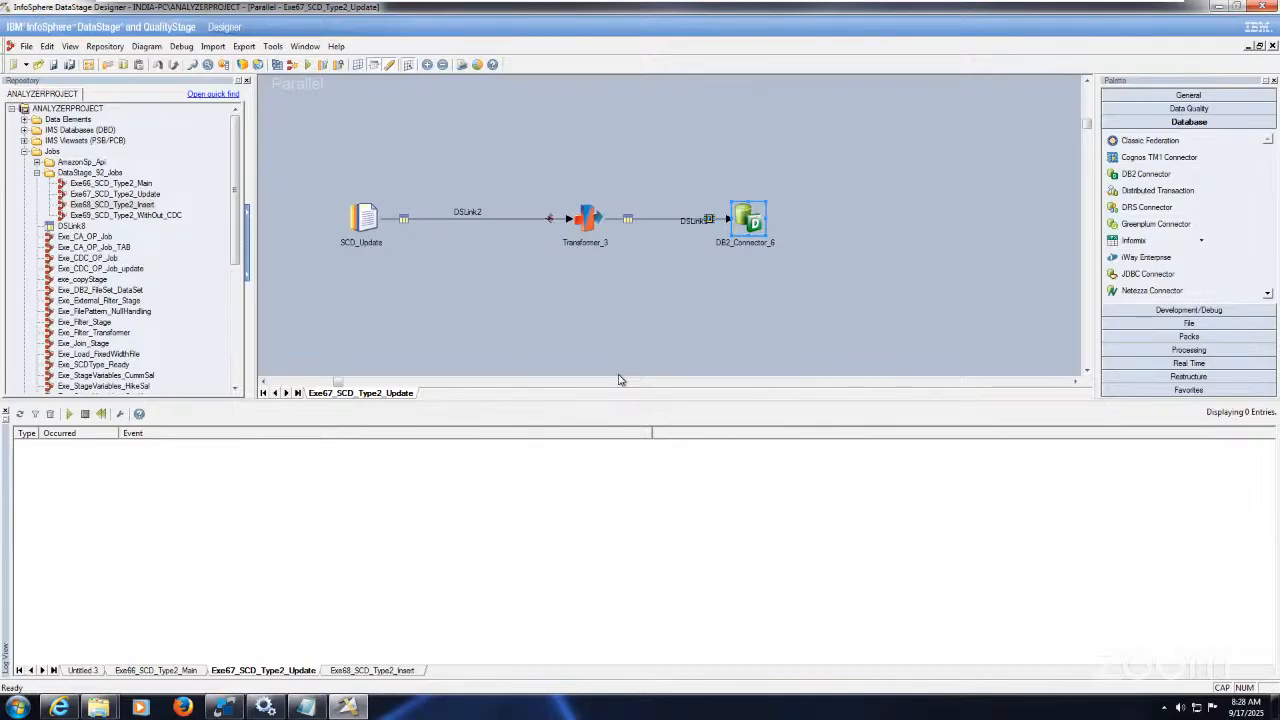
{"action": "left_click", "coordinate": [548, 320]}
{"action": "left_click", "coordinate": [310, 65]}
{"action": "left_click", "coordinate": [200, 285]}
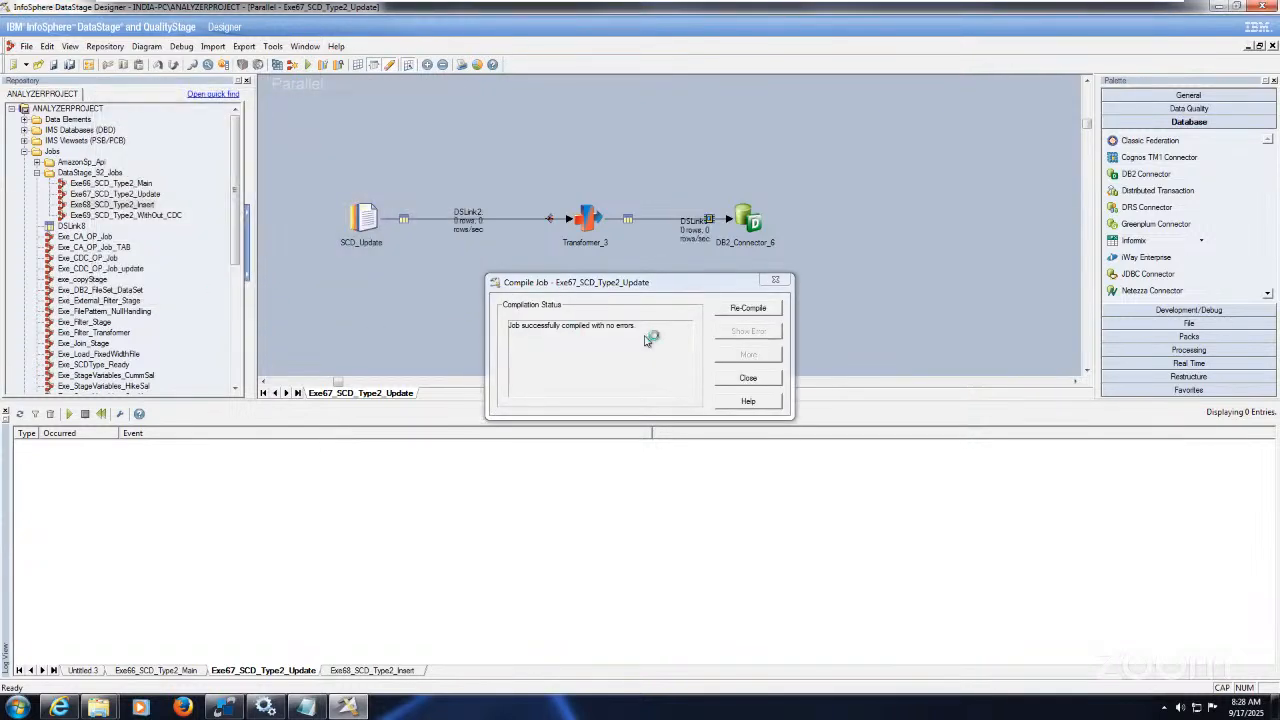
Step: Close the compile results and widen the log's Occurred column to read the startup events
{"action": "left_click", "coordinate": [748, 378]}
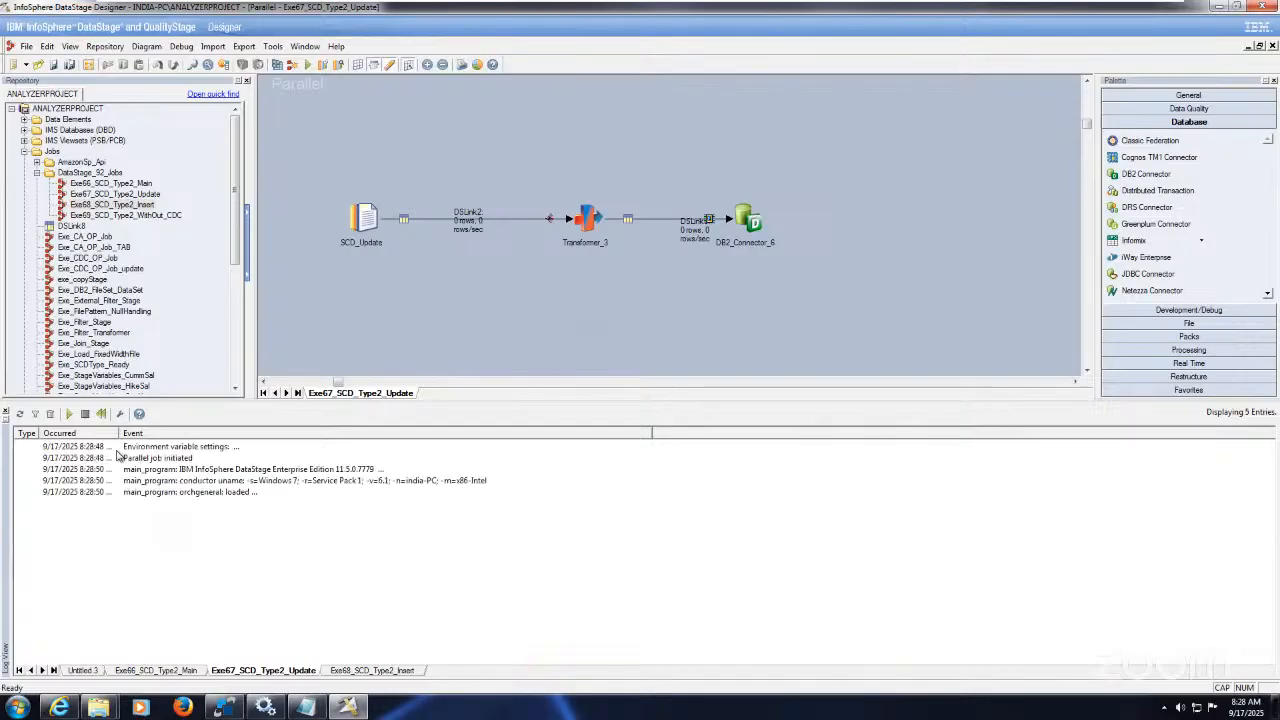
{"action": "left_click_drag", "start_coordinate": [115, 432], "coordinate": [118, 432]}
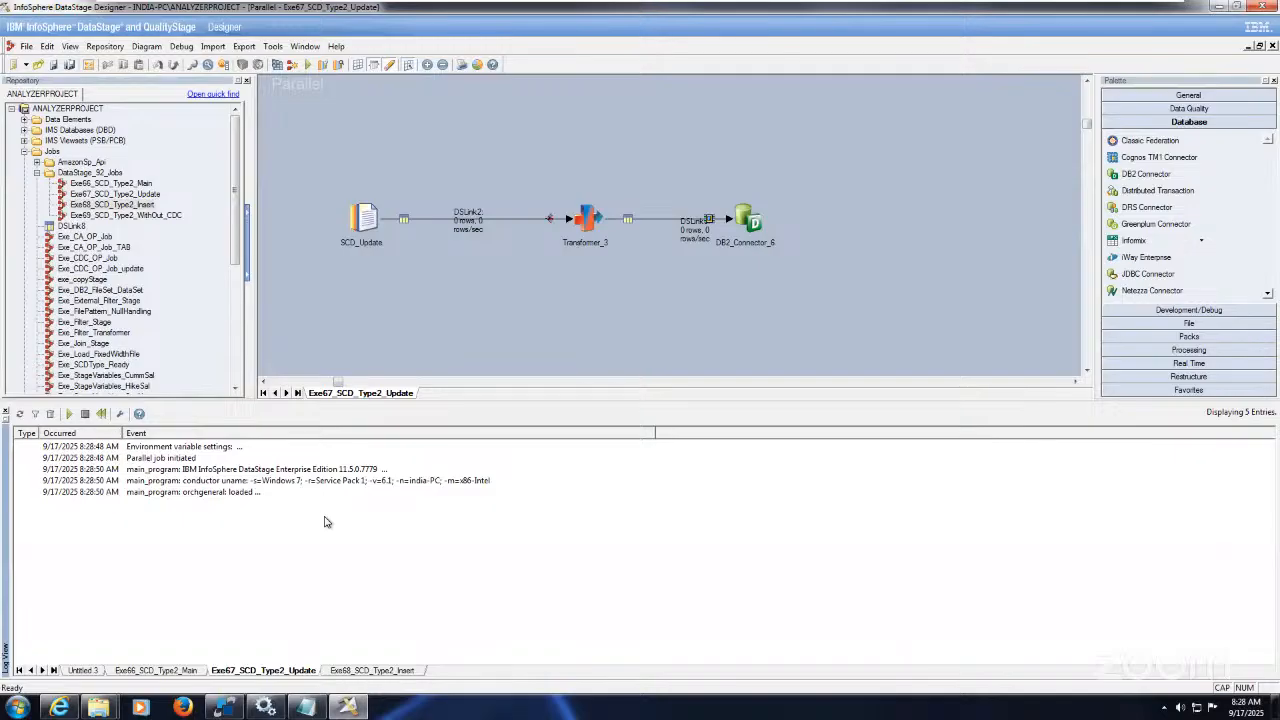
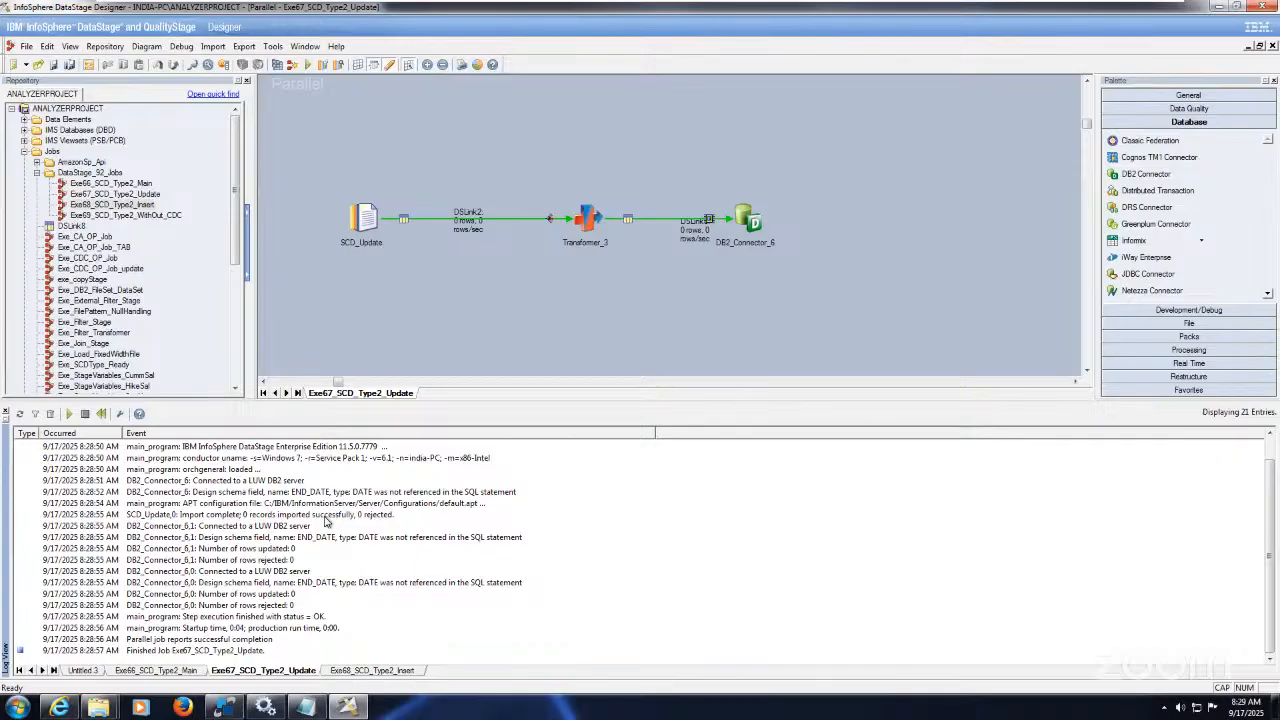
Step: Open Job Run Options for the Exe68_SCD_Type2_Insert job, then bring SqlDbx forward
{"action": "left_click", "coordinate": [384, 671]}
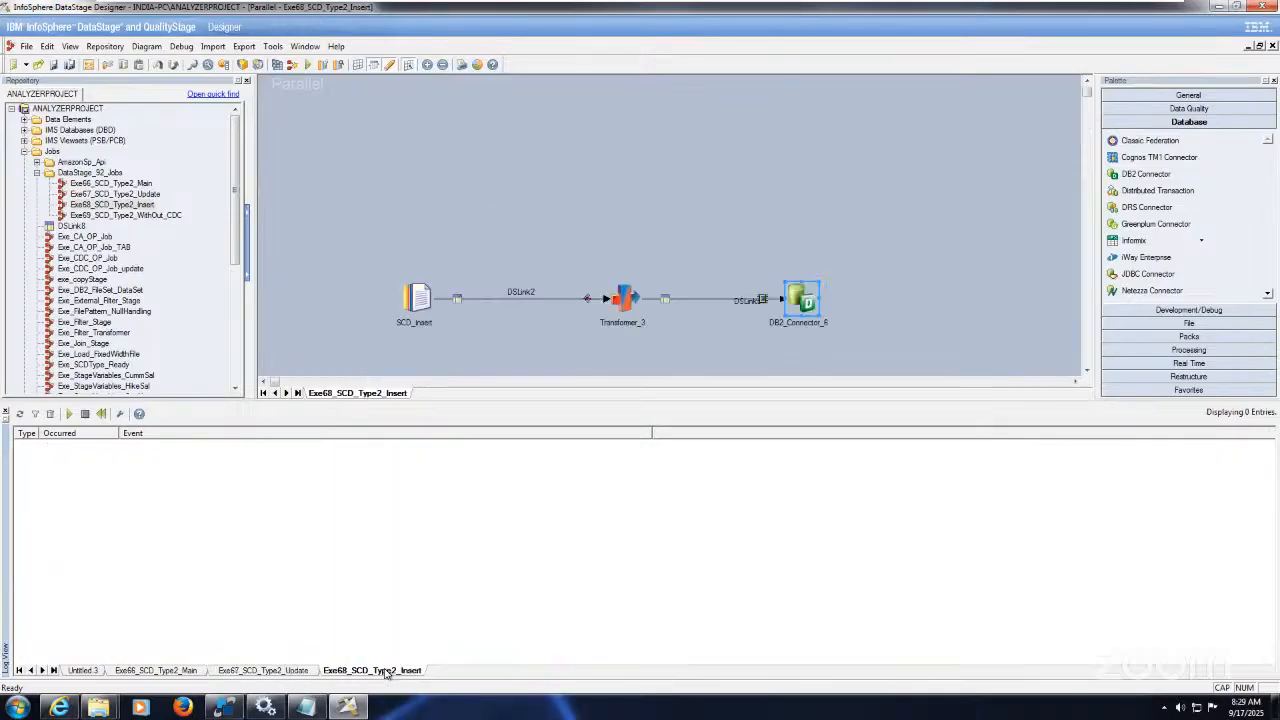
{"action": "left_click", "coordinate": [305, 64]}
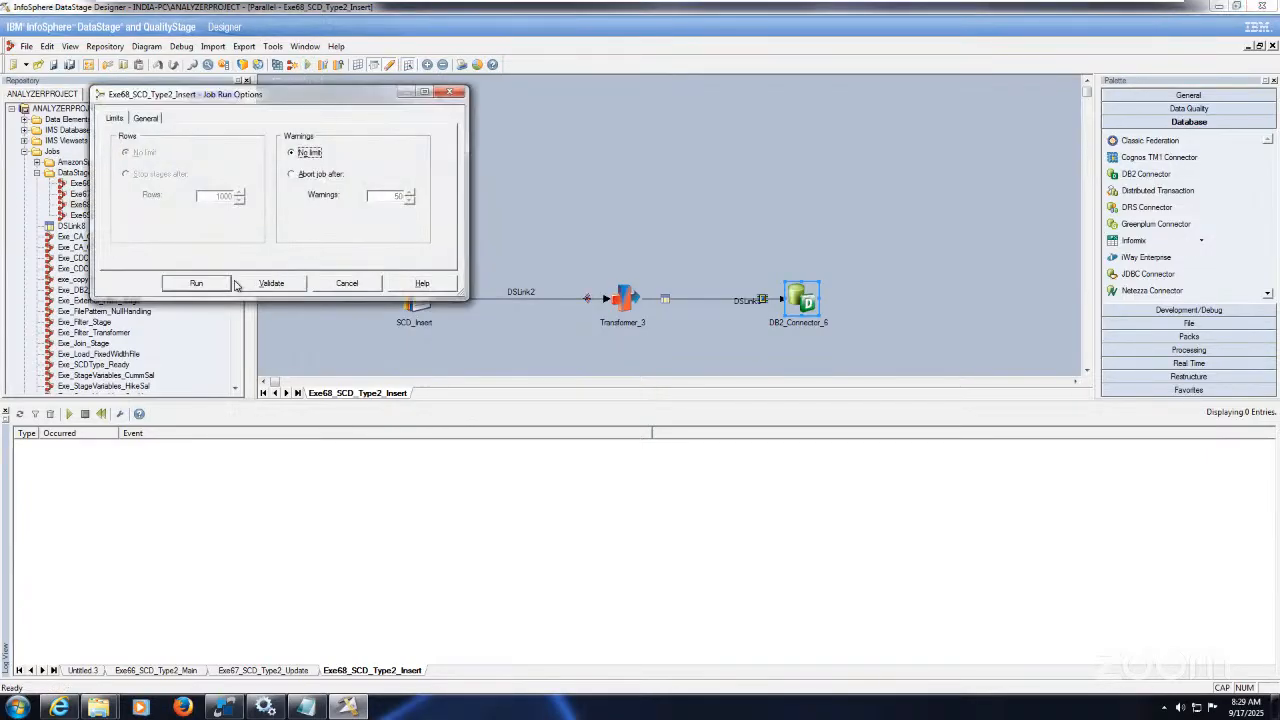
{"action": "left_click", "coordinate": [223, 707]}
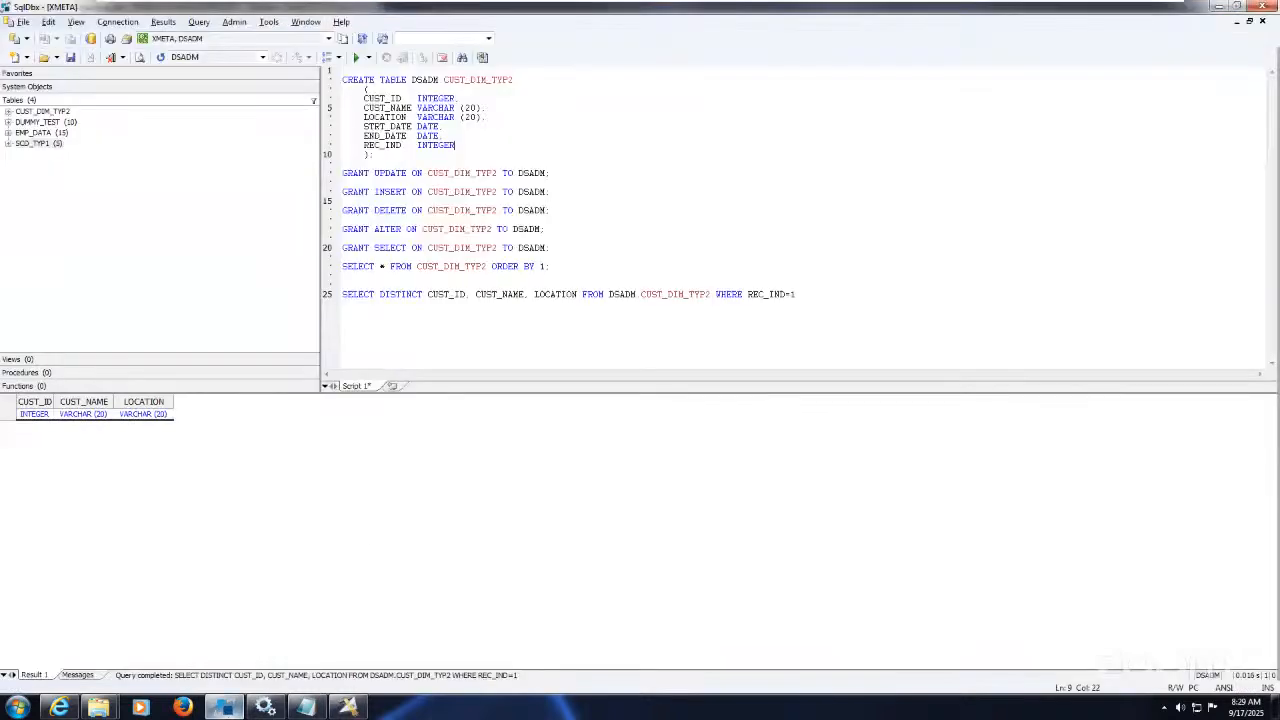
Step: Re-run the line 25 query, then replace its column list with *
{"action": "left_click_drag", "start_coordinate": [796, 292], "coordinate": [797, 285]}
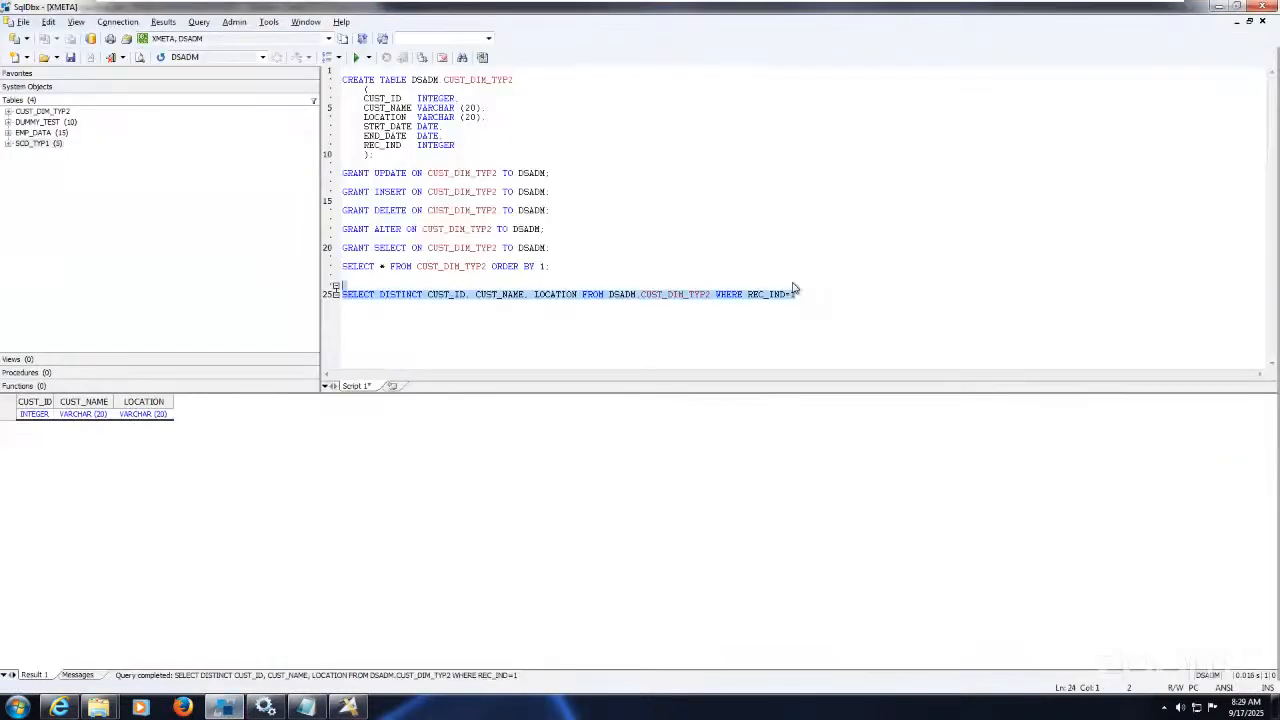
{"action": "left_click", "coordinate": [357, 60]}
{"action": "left_click", "coordinate": [543, 340]}
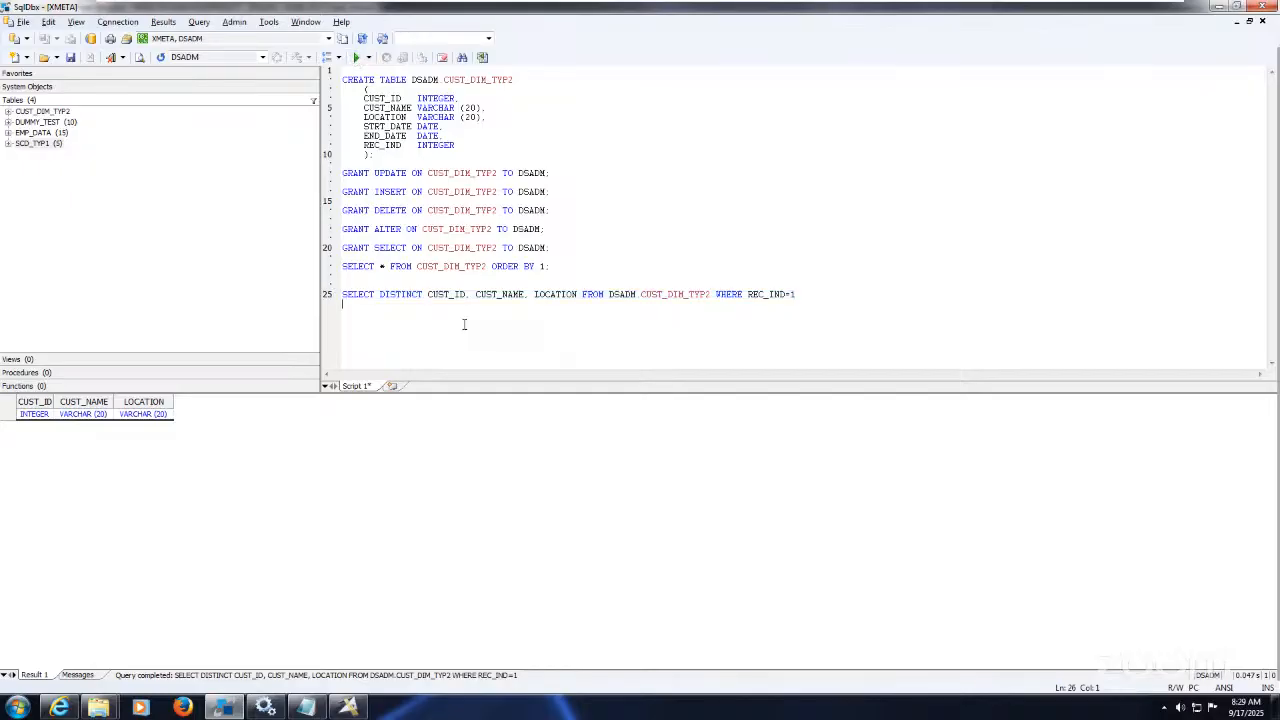
{"action": "left_click_drag", "start_coordinate": [380, 295], "coordinate": [582, 294]}
{"action": "key", "text": "Delete"}
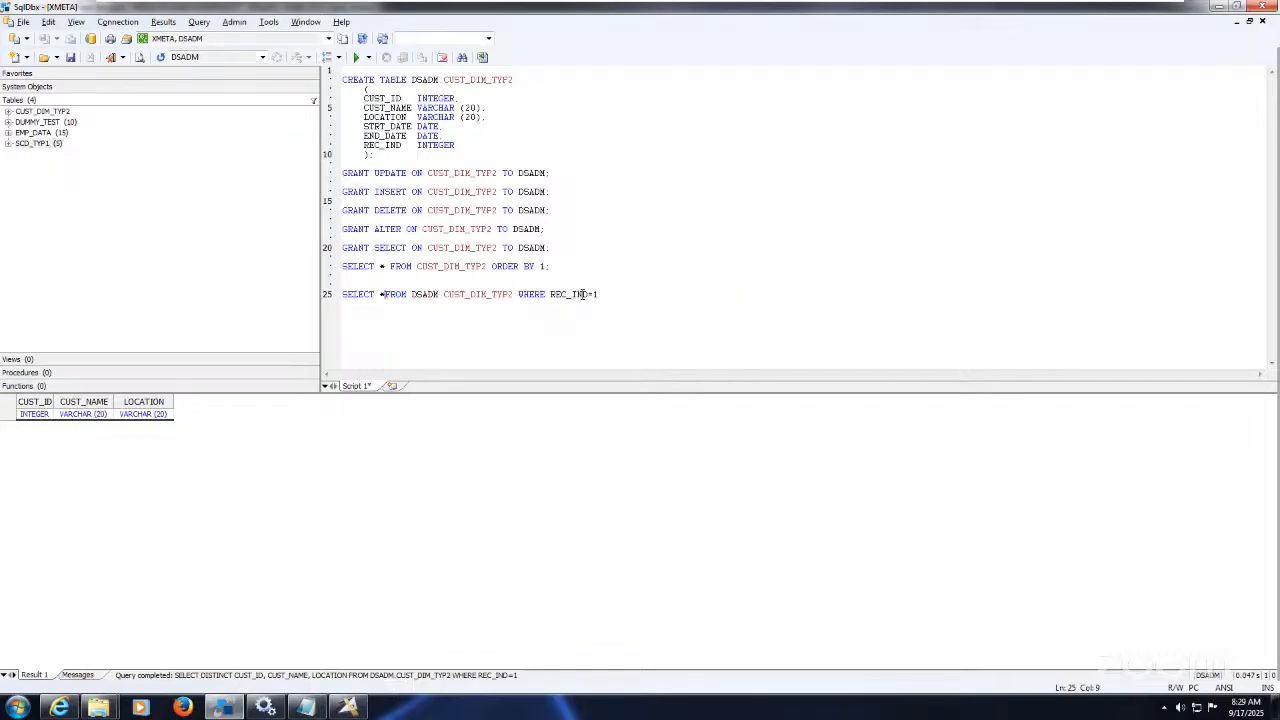
{"action": "type", "text": "*"}
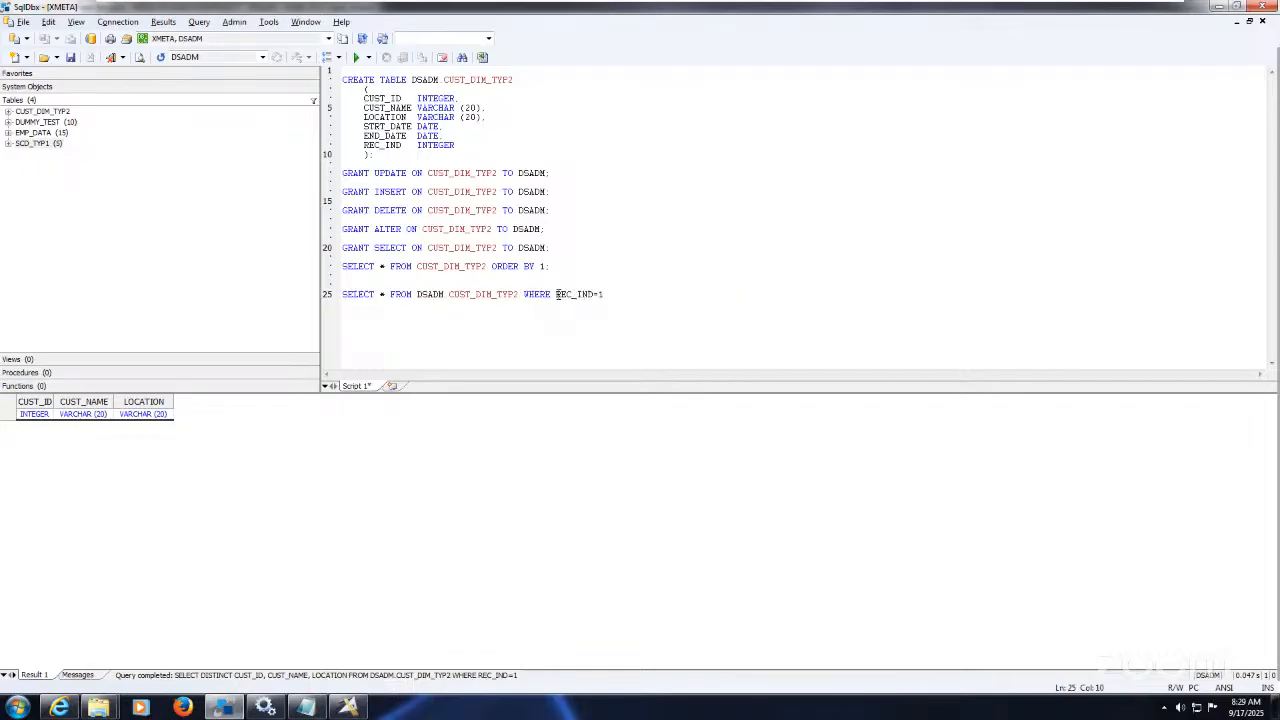
Step: Replace the WHERE REC_IND=1 filter with ORDER BY 1 and run the query
{"action": "key", "text": "shift+End"}
{"action": "key", "text": "Delete"}
{"action": "type", "text": "ORDER BY "}
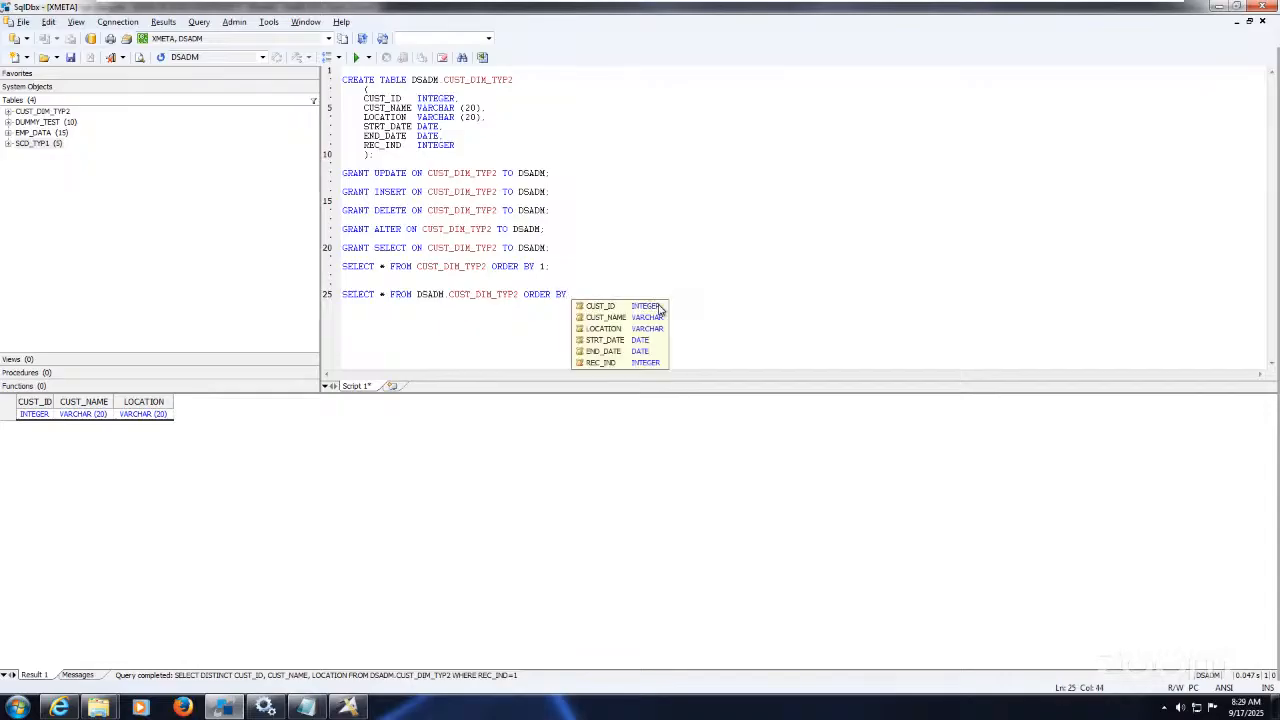
{"action": "type", "text": "'"}
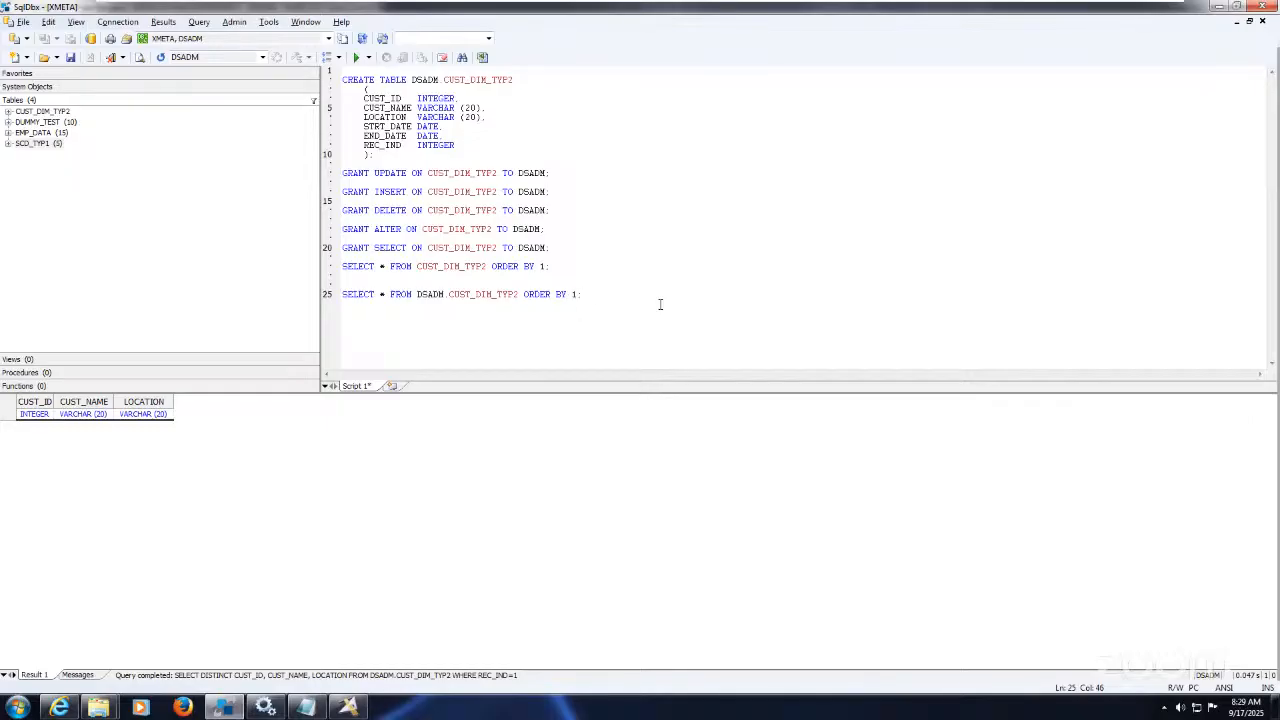
{"action": "key", "text": "shift+Home"}
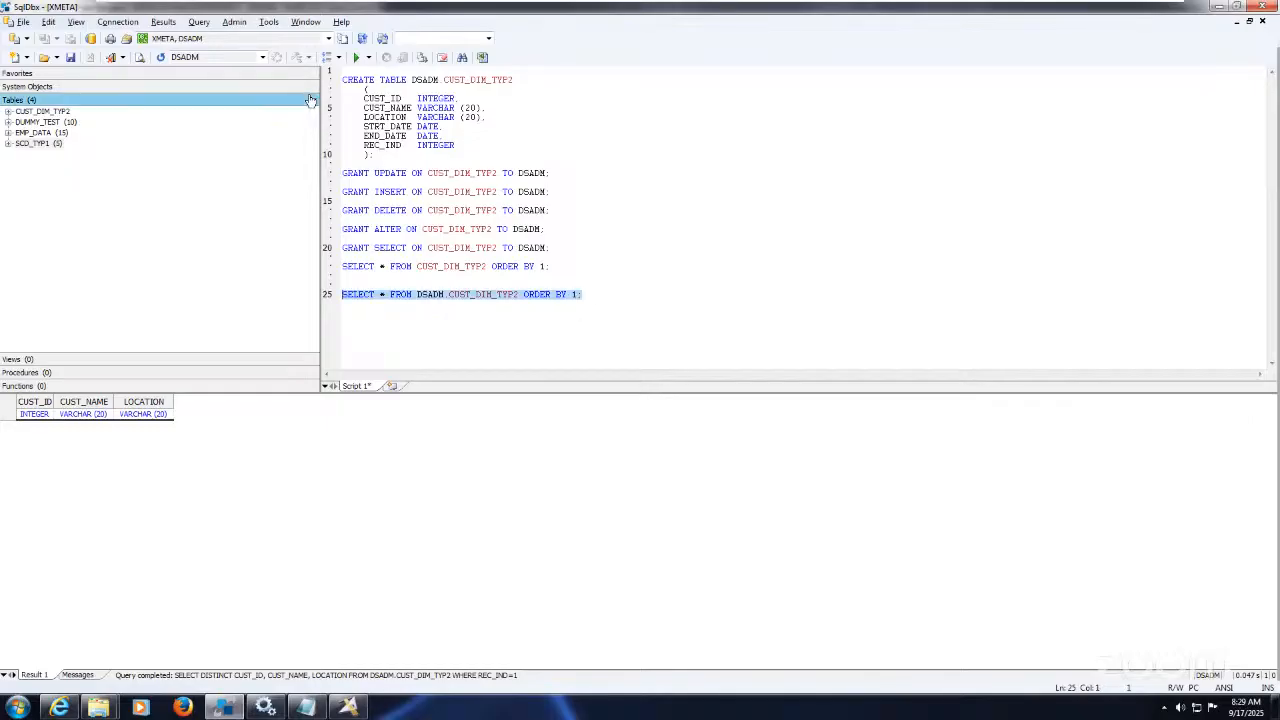
{"action": "left_click", "coordinate": [355, 58]}
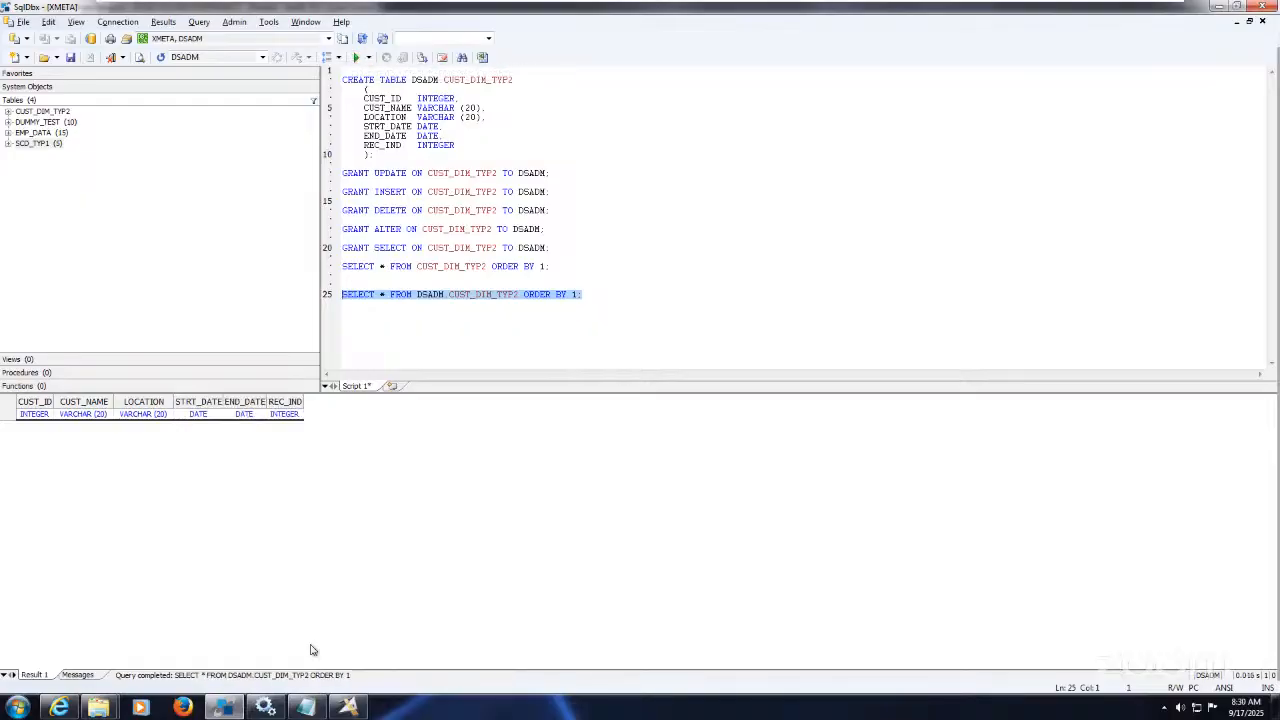
{"action": "left_click", "coordinate": [347, 708]}
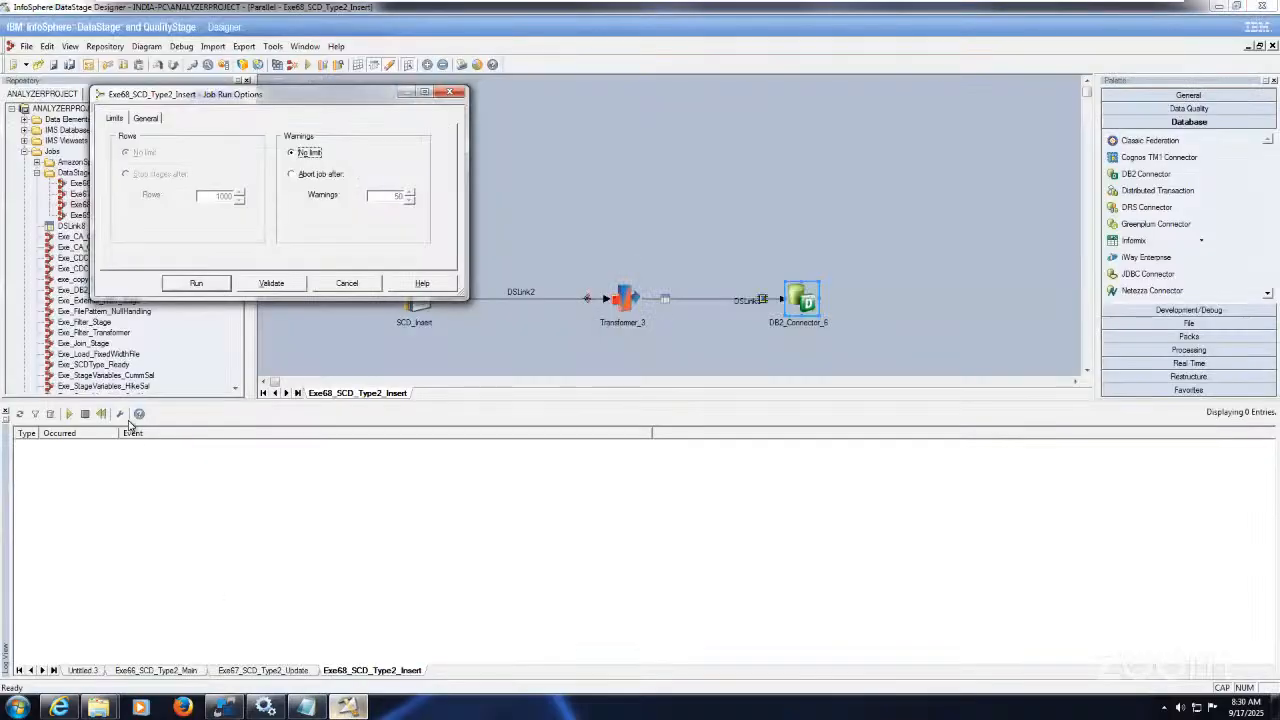
Step: Run Exe68_SCD_Type2_Insert and enlarge the log to confirm 5 records were imported
{"action": "left_click", "coordinate": [198, 284]}
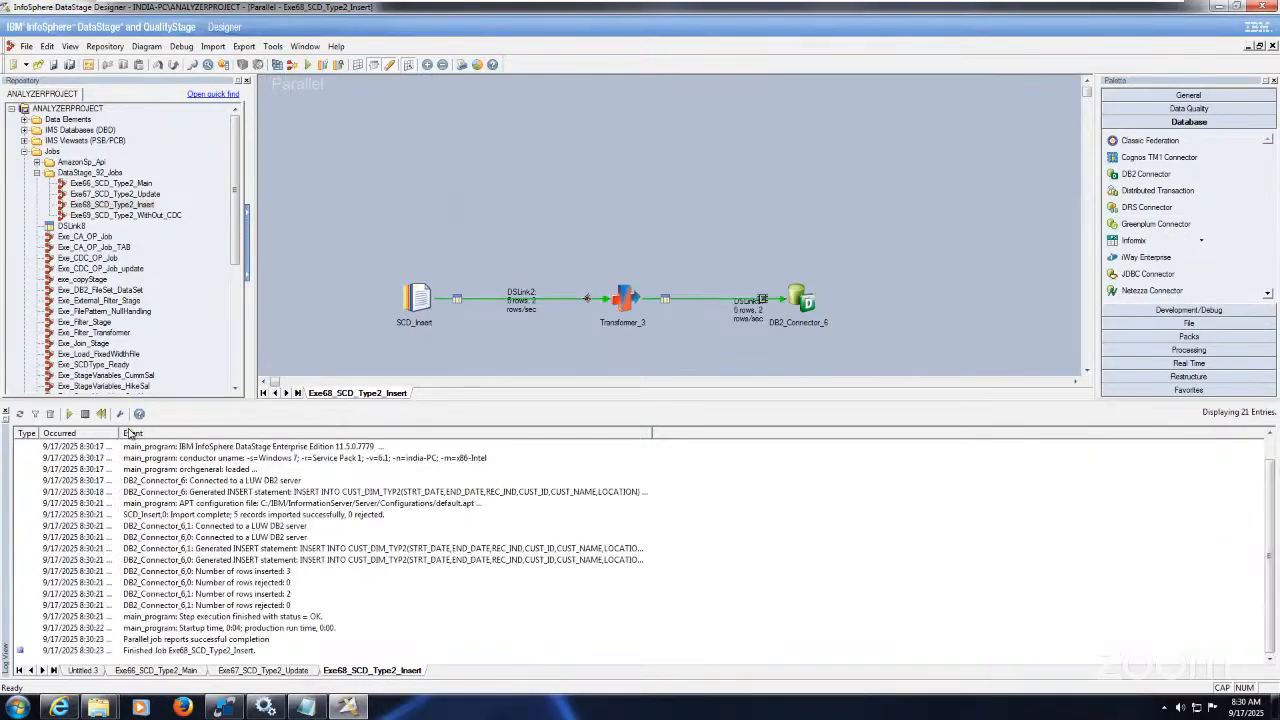
{"action": "left_click_drag", "start_coordinate": [119, 433], "coordinate": [159, 441]}
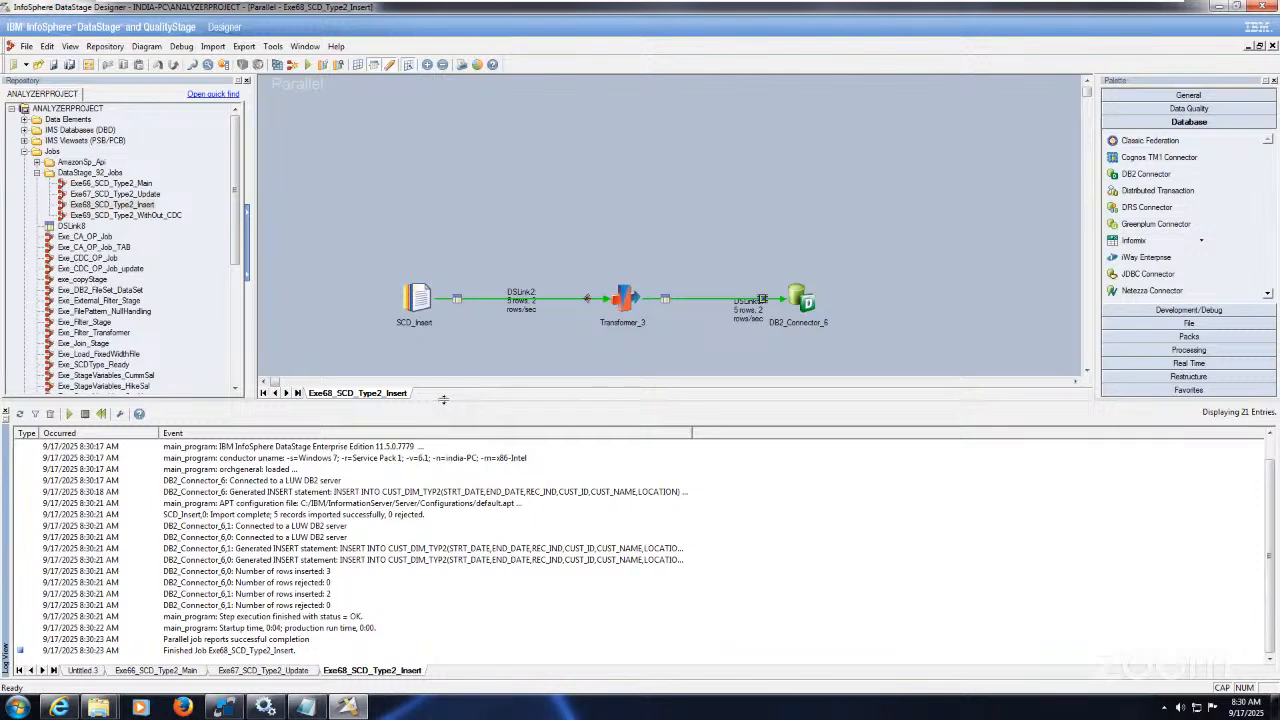
{"action": "left_click_drag", "start_coordinate": [443, 399], "coordinate": [437, 359]}
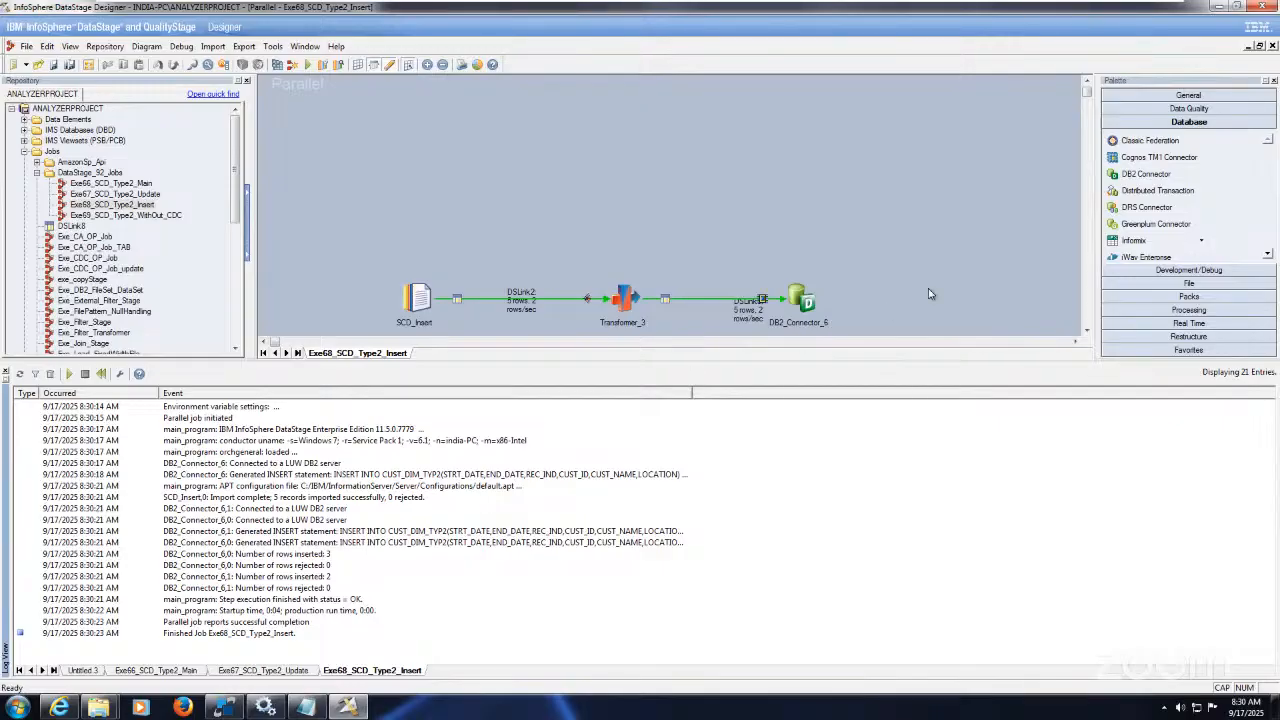
{"action": "left_click", "coordinate": [1087, 330]}
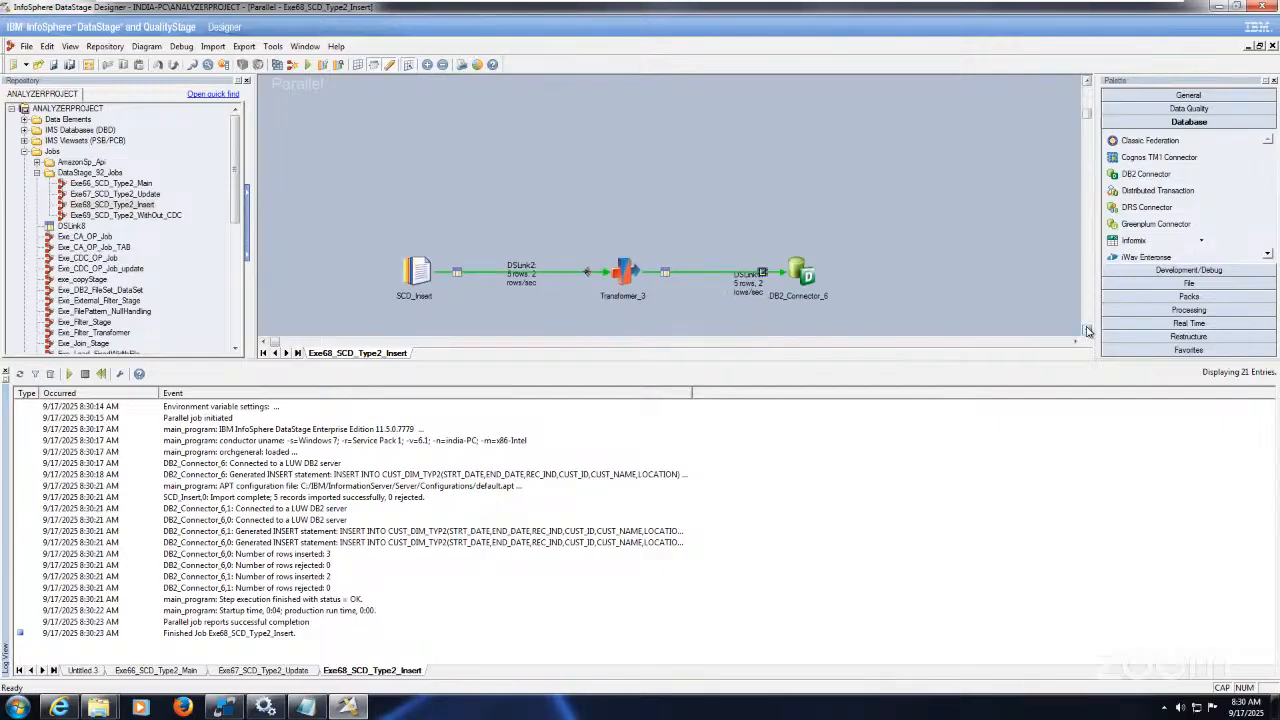
{"action": "left_click", "coordinate": [1087, 330]}
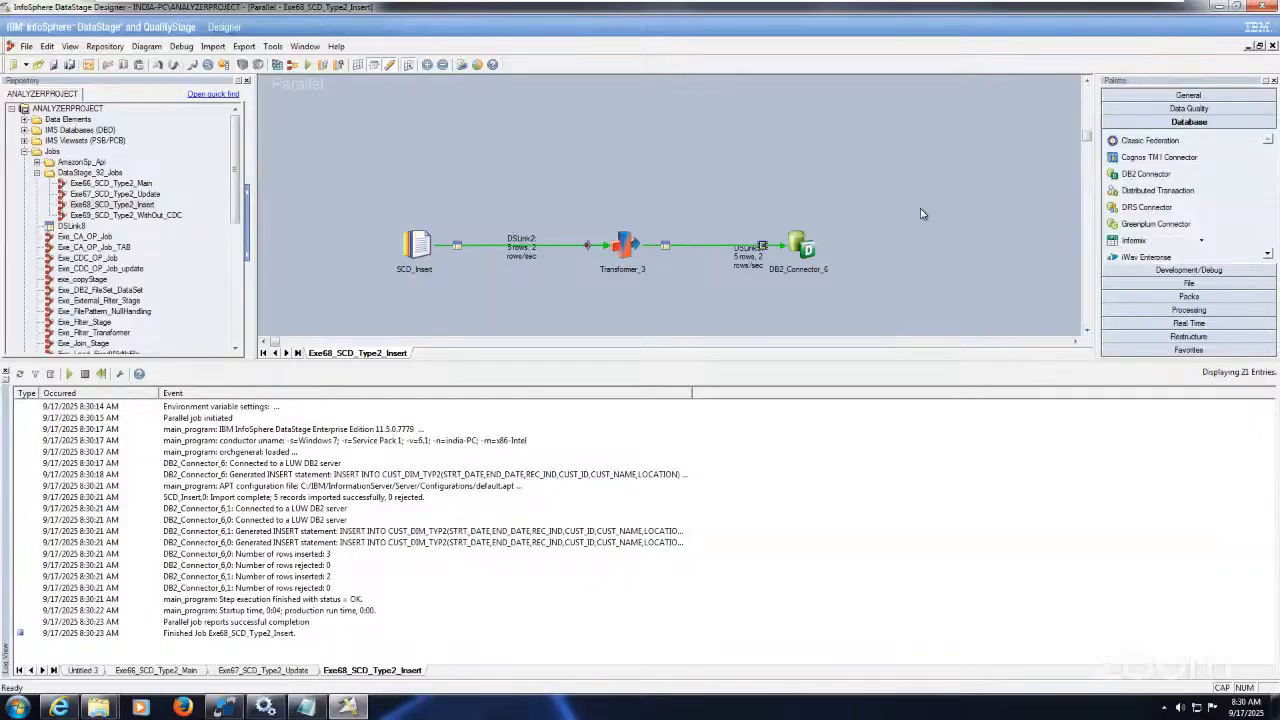
{"action": "left_click", "coordinate": [229, 707]}
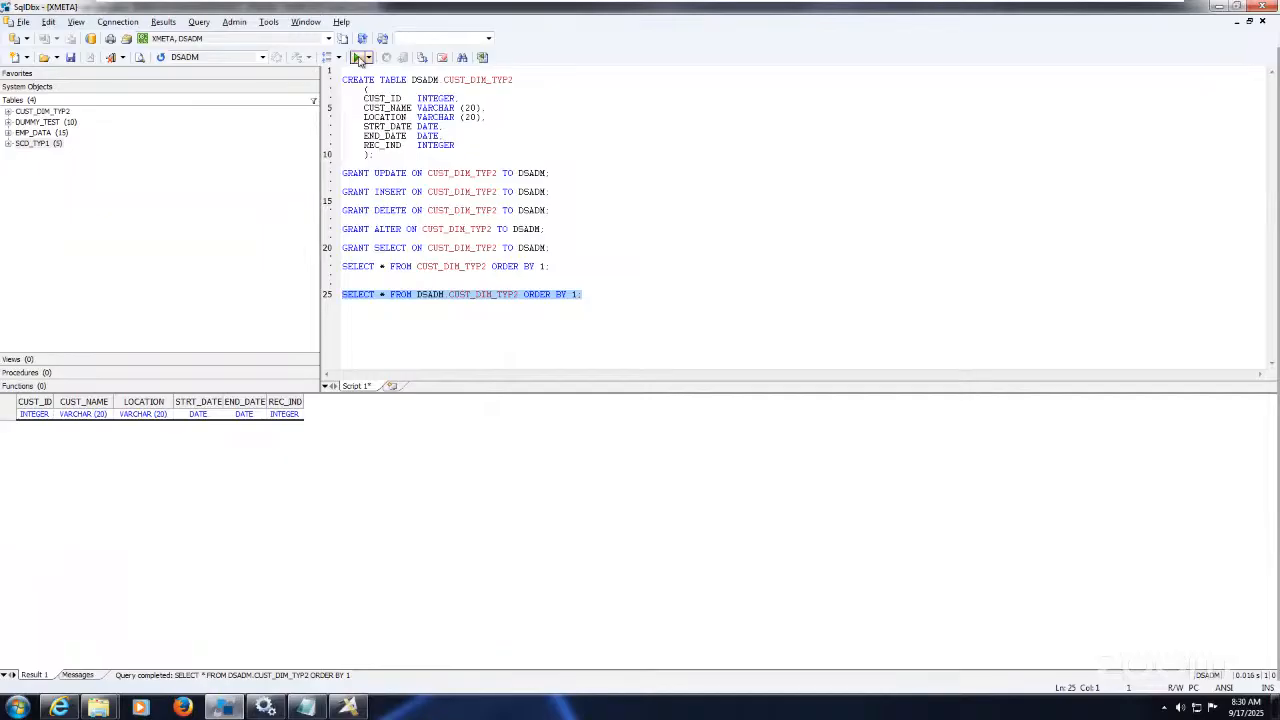
Step: Re-run the CUST_DIM_TYP2 query and check the start 9/17/2025, end 12/31/9999 and REC_IND 1 values
{"action": "left_click", "coordinate": [357, 58]}
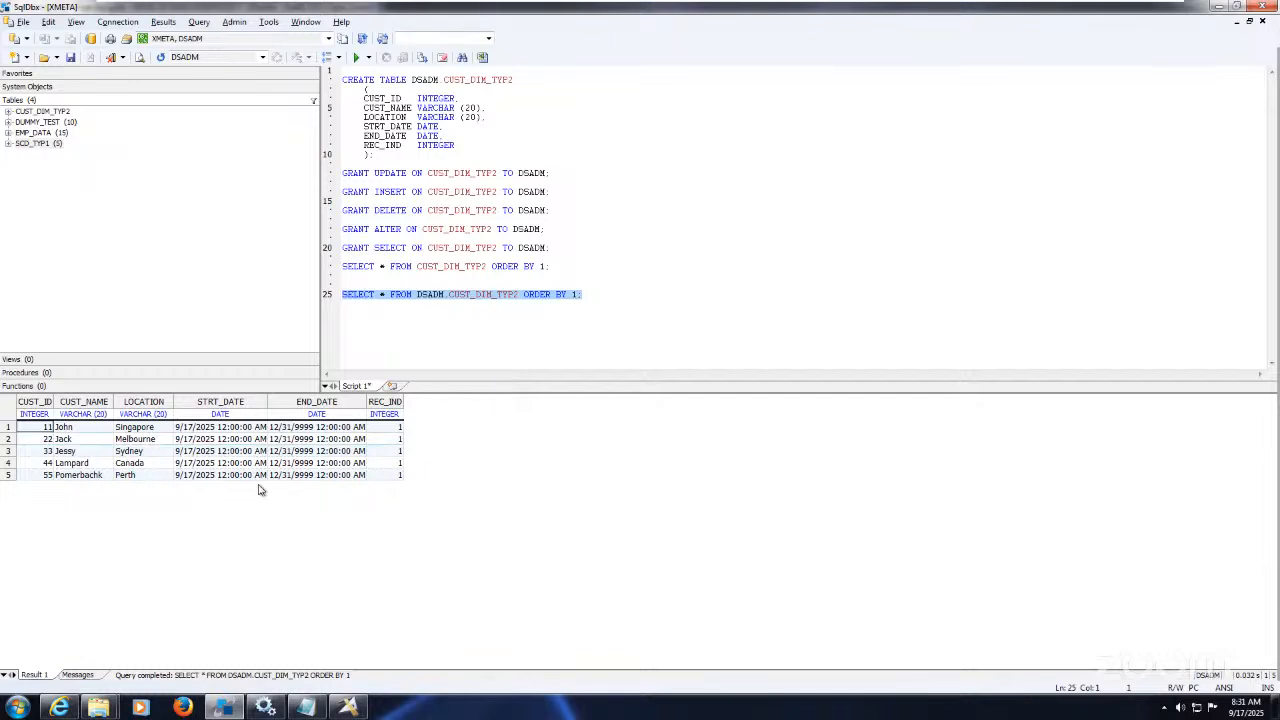
{"action": "left_click", "coordinate": [210, 430]}
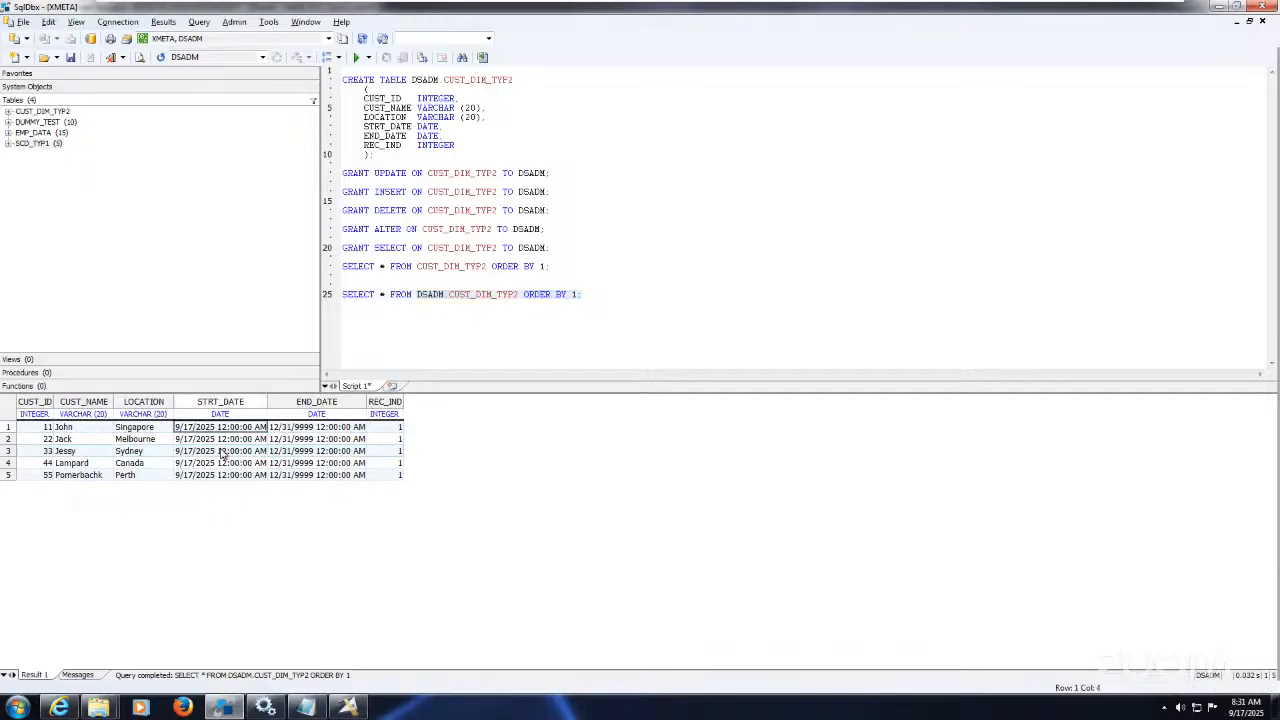
{"action": "left_click", "coordinate": [218, 440]}
{"action": "left_click", "coordinate": [226, 476]}
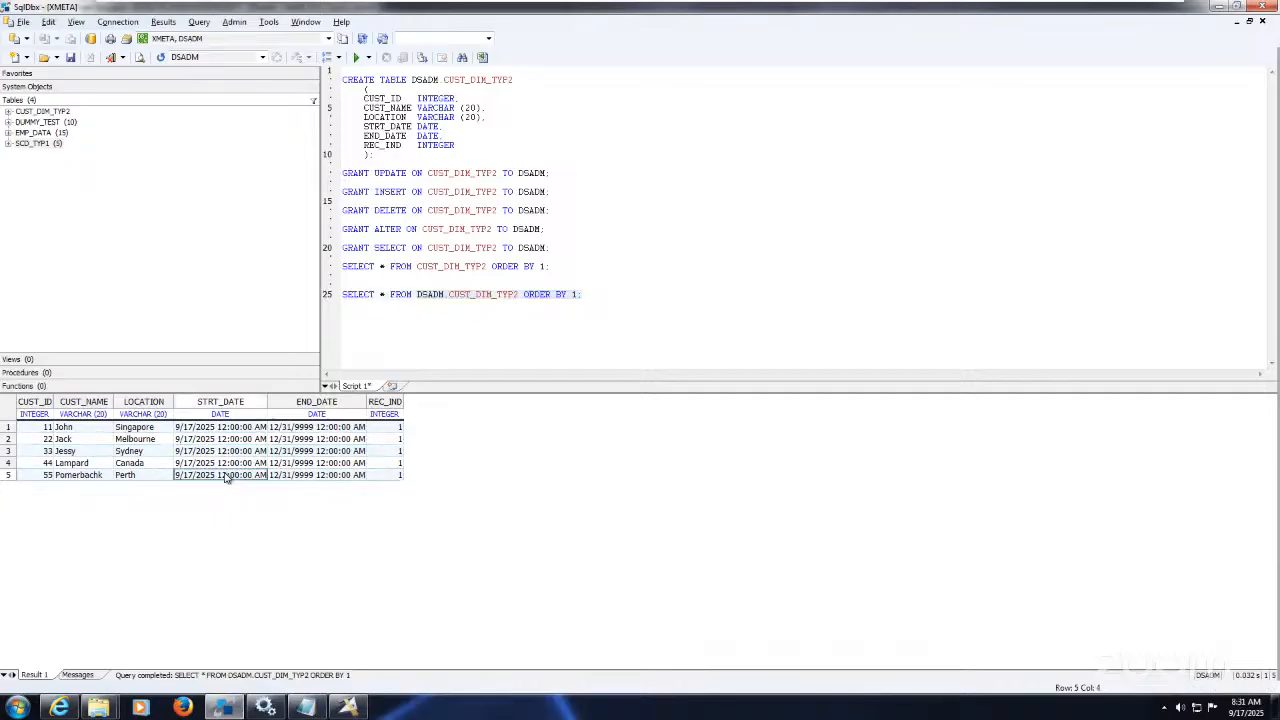
{"action": "left_click", "coordinate": [297, 428]}
{"action": "key", "text": "Down"}
{"action": "key", "text": "Down"}
{"action": "key", "text": "Down"}
{"action": "key", "text": "Down"}
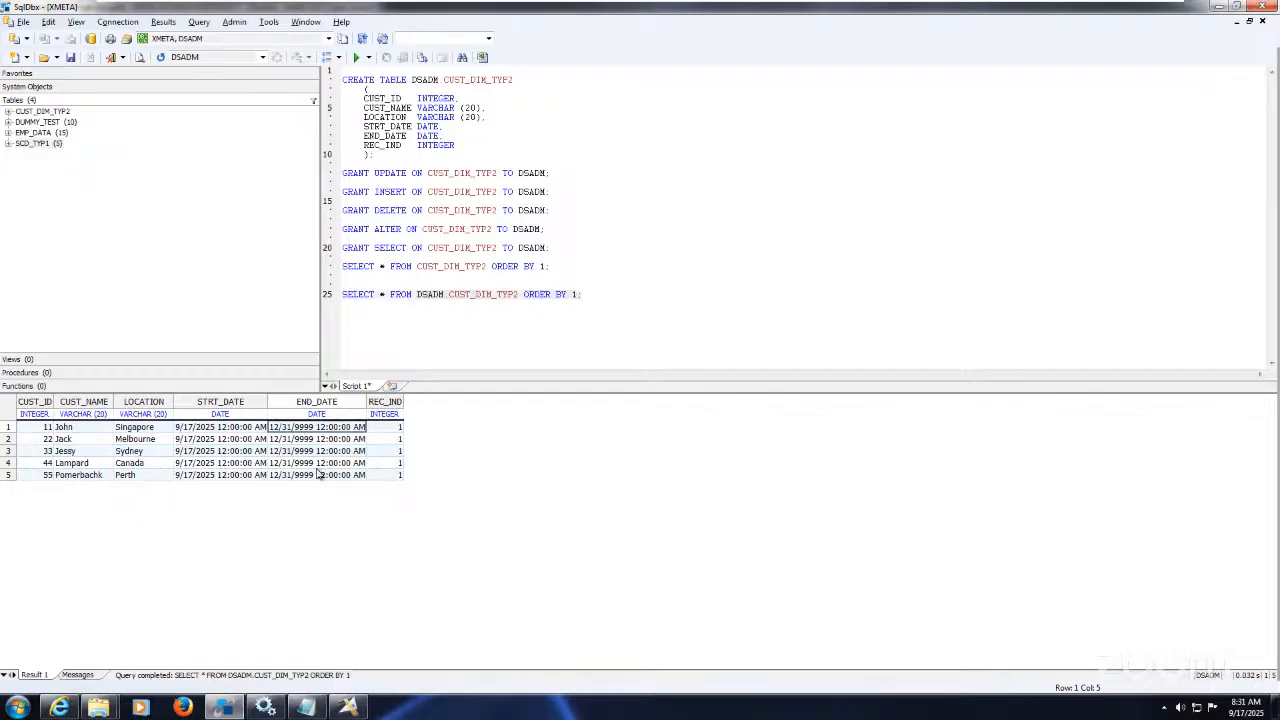
{"action": "left_click", "coordinate": [300, 428]}
{"action": "left_click", "coordinate": [308, 440]}
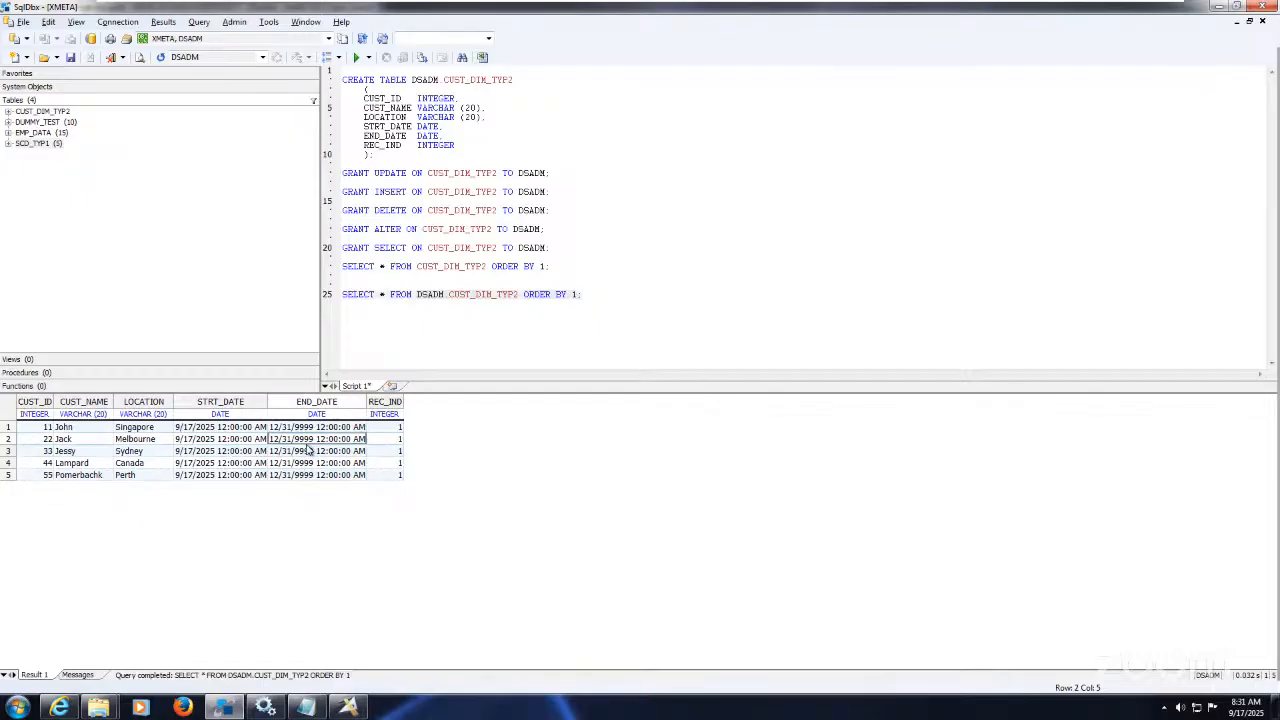
{"action": "left_click", "coordinate": [390, 427]}
Step: Open DDL_Table_Info.txt from the A_Code_Bkup_DS_Vmware Google Drive folder
{"action": "mouse_move", "coordinate": [1003, 13]}
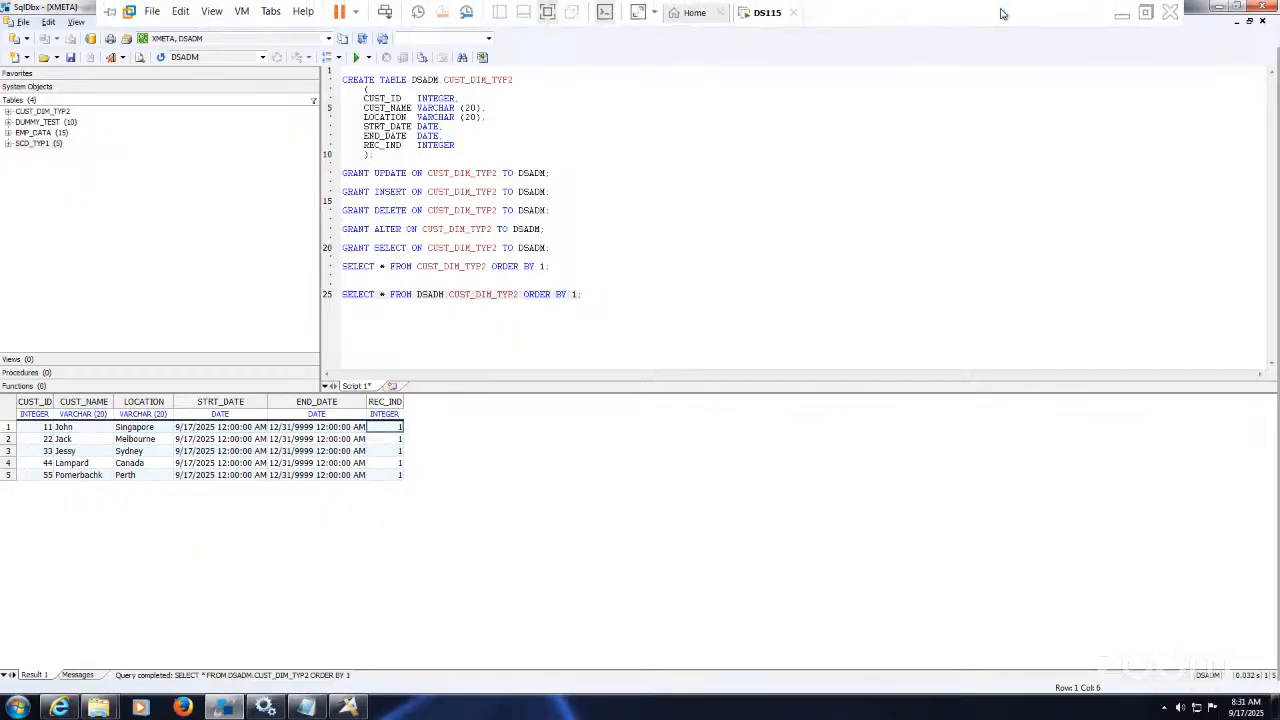
{"action": "left_click", "coordinate": [1124, 14]}
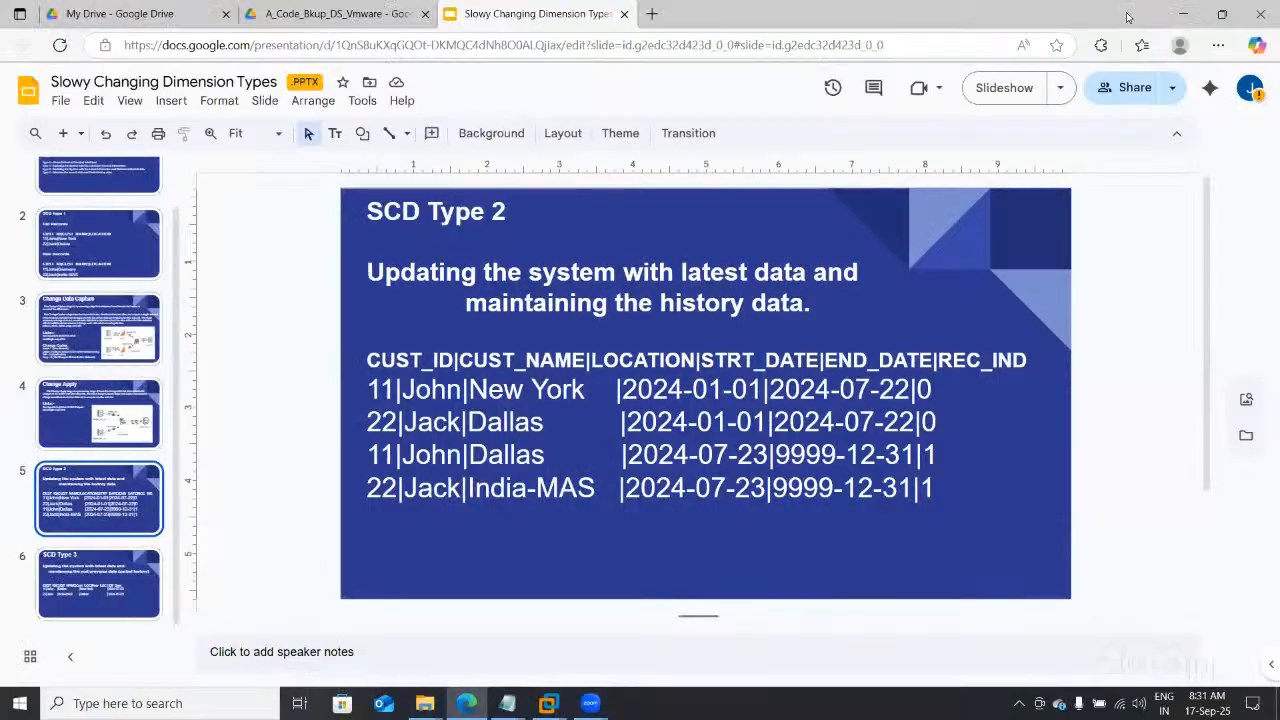
{"action": "key", "text": "ctrl+shift+Tab"}
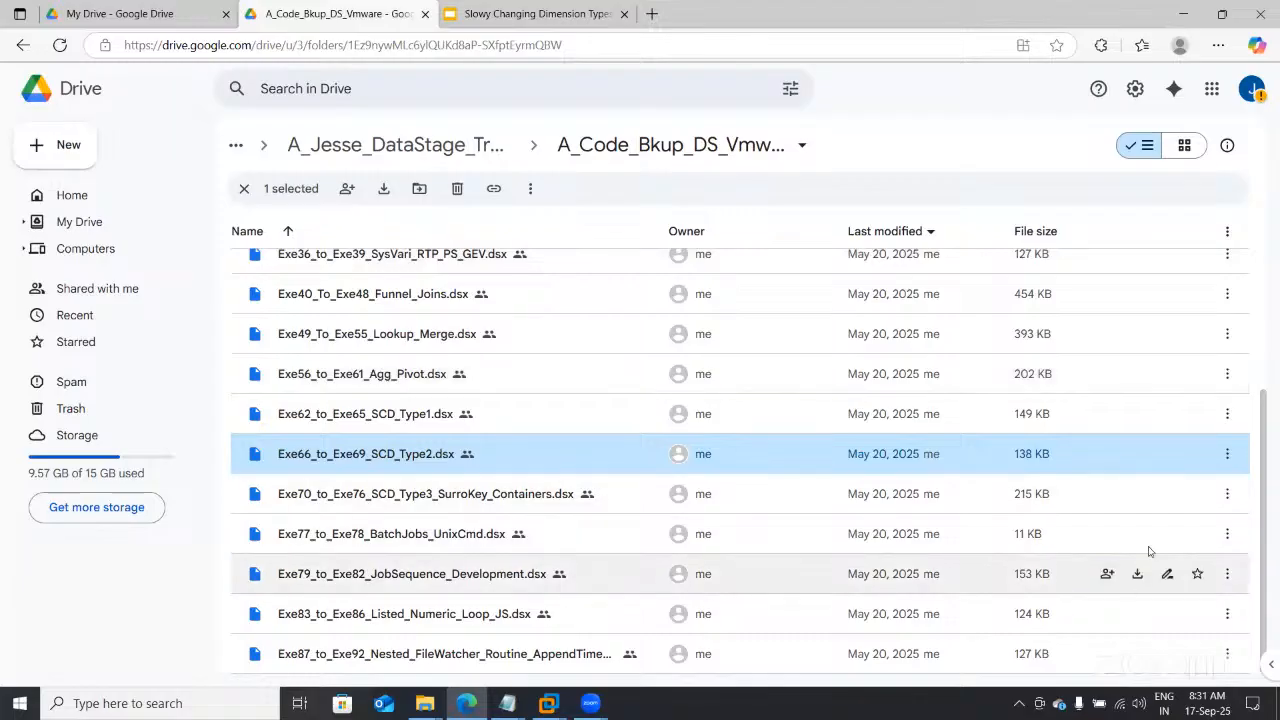
{"action": "scroll", "coordinate": [1270, 530], "scroll_direction": "up", "scroll_amount": 3}
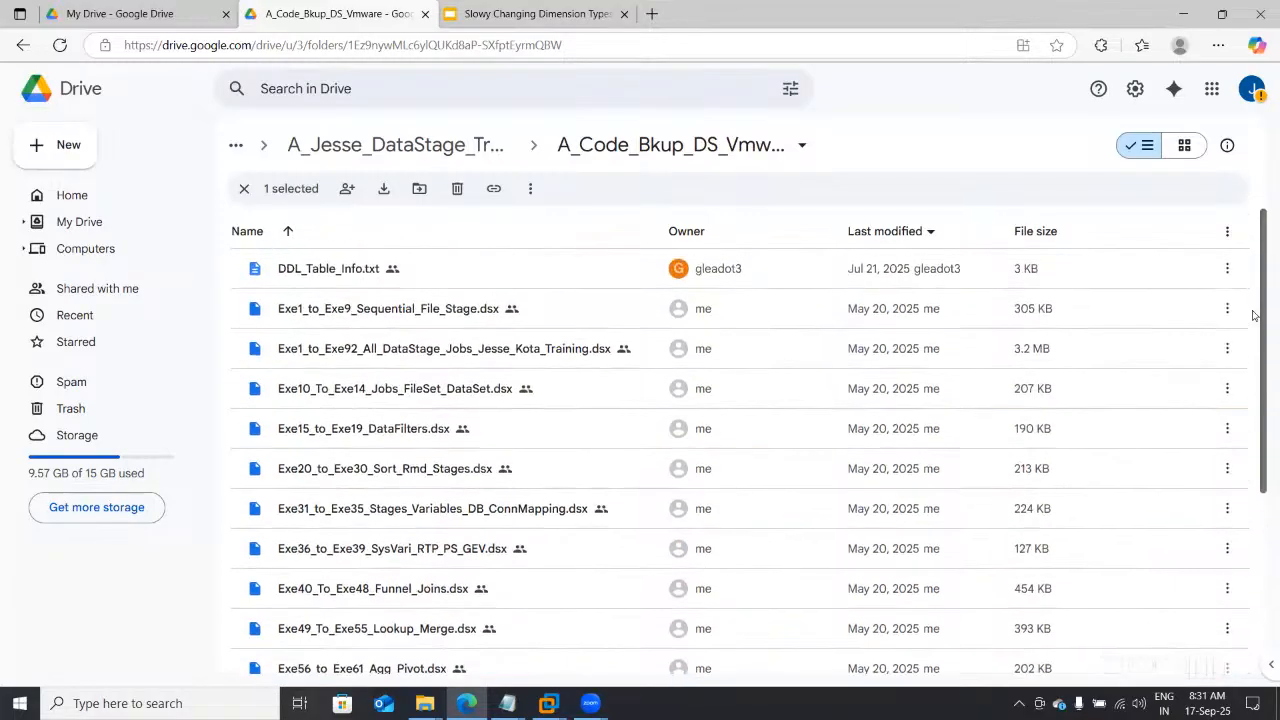
{"action": "double_click", "coordinate": [352, 270]}
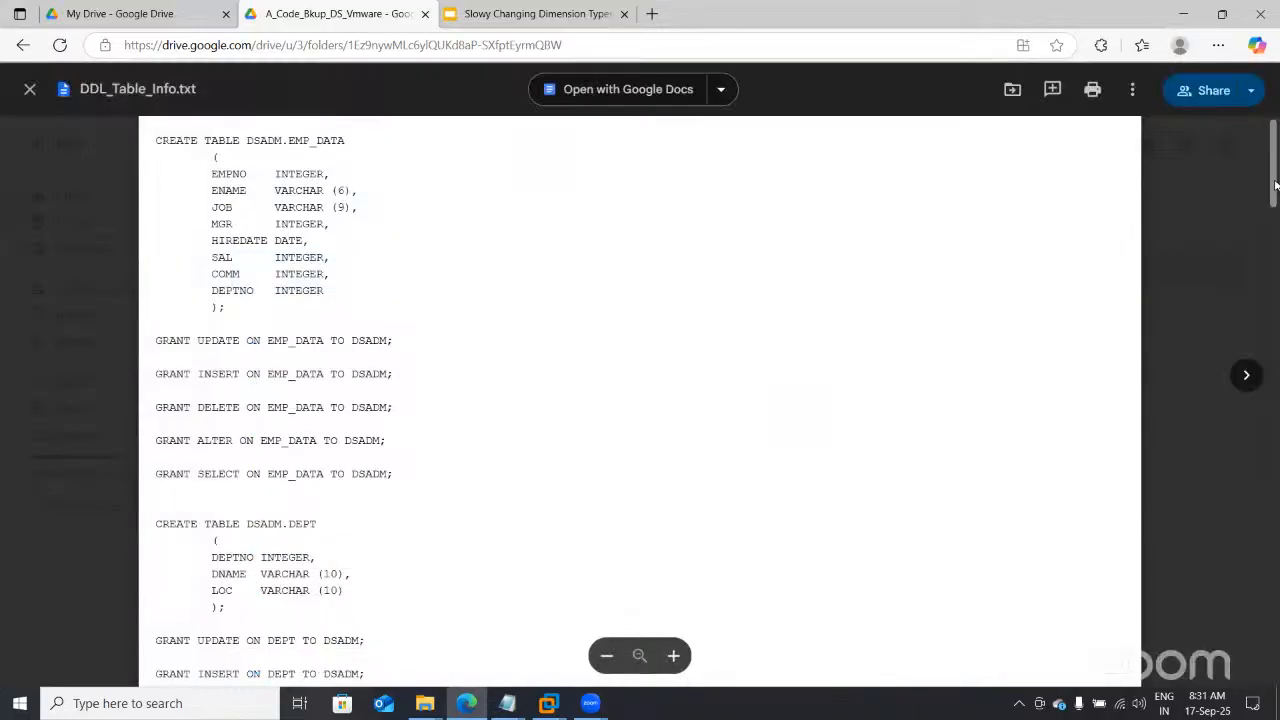
Step: Read the CUST_DIM_TYP2 and CUST_DIM_TYP3 definitions to the end, then close the preview
{"action": "scroll", "coordinate": [1275, 207], "scroll_direction": "down", "scroll_amount": 10}
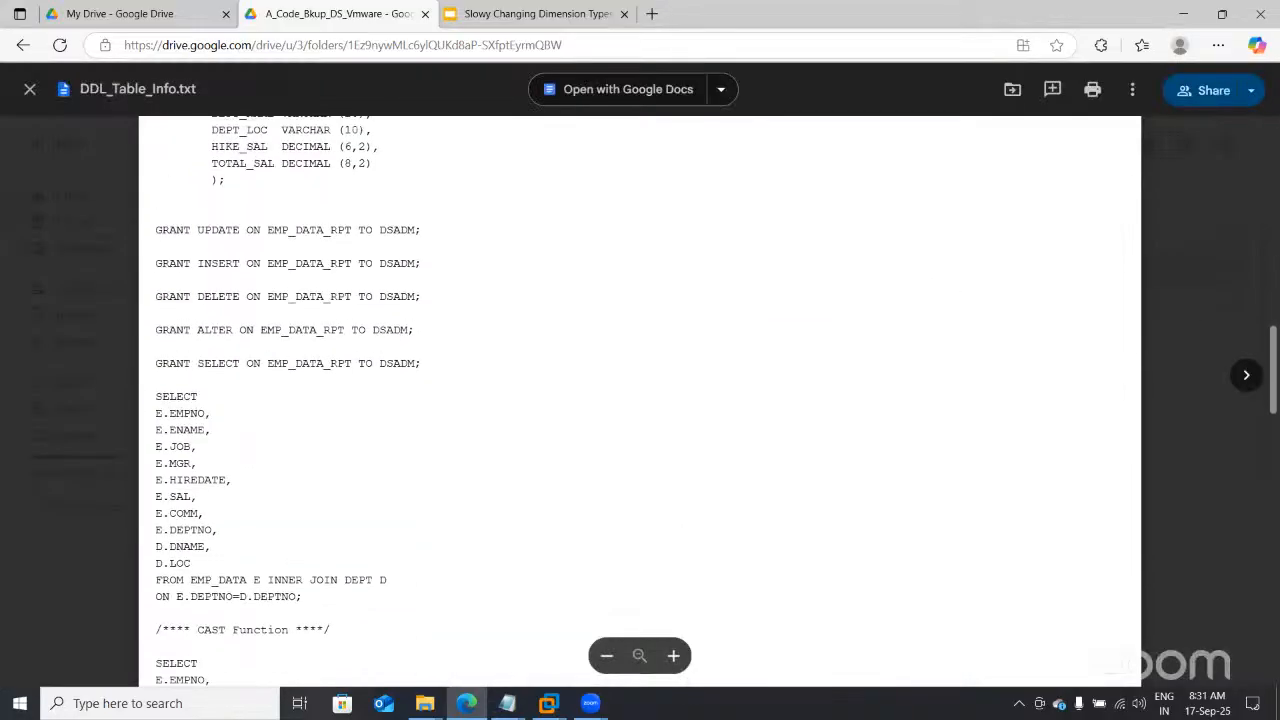
{"action": "scroll", "coordinate": [640, 400], "scroll_direction": "down", "scroll_amount": 9}
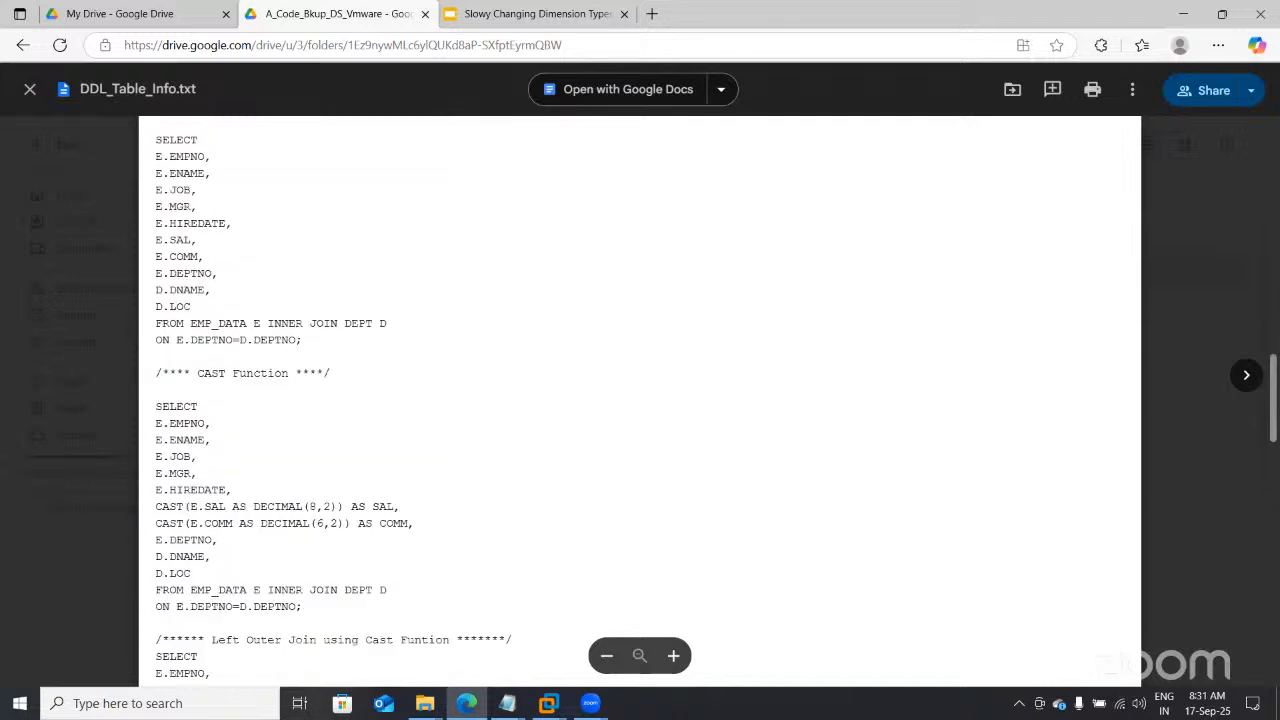
{"action": "scroll", "coordinate": [640, 400], "scroll_direction": "down", "scroll_amount": 3}
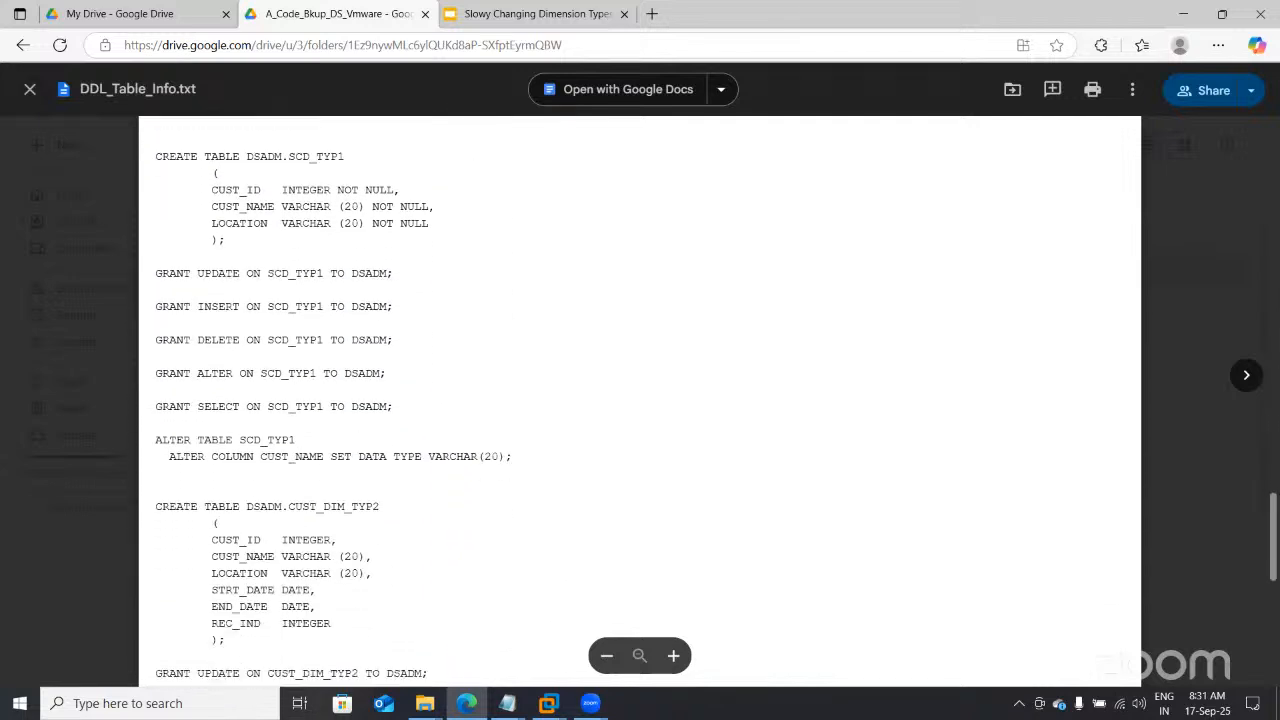
{"action": "scroll", "coordinate": [640, 400], "scroll_direction": "down", "scroll_amount": 5}
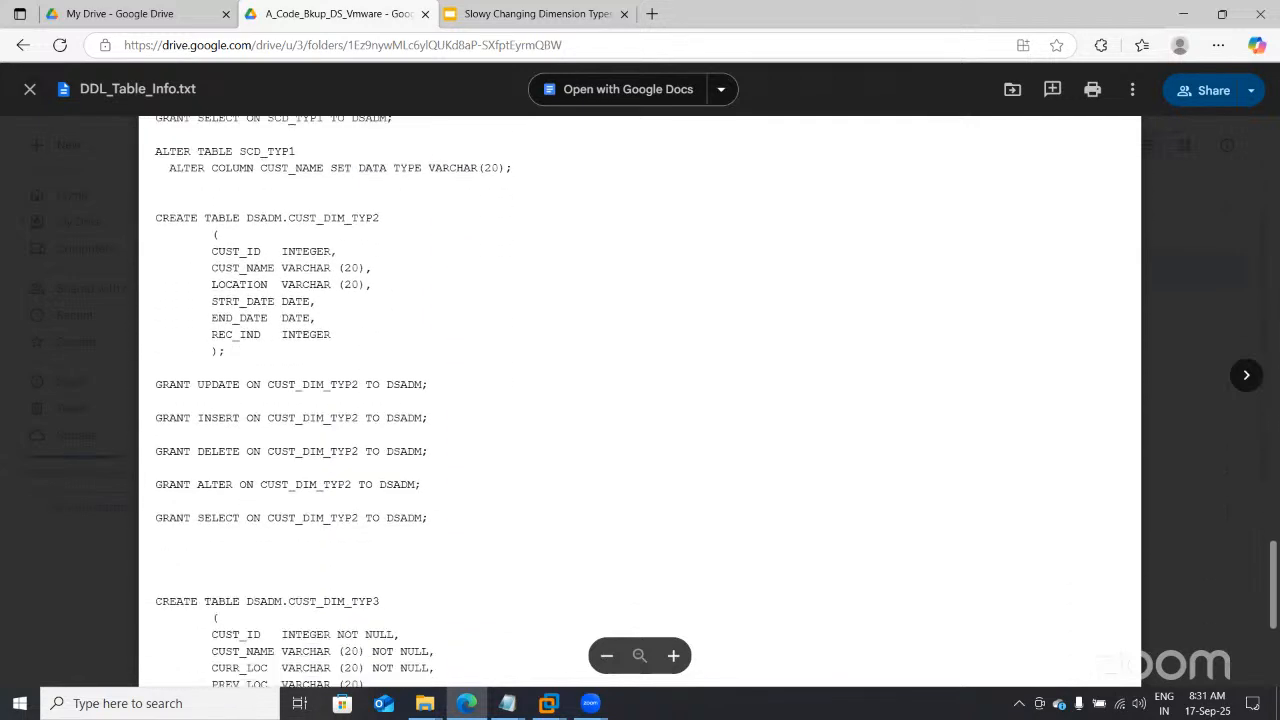
{"action": "scroll", "coordinate": [640, 400], "scroll_direction": "down", "scroll_amount": 2}
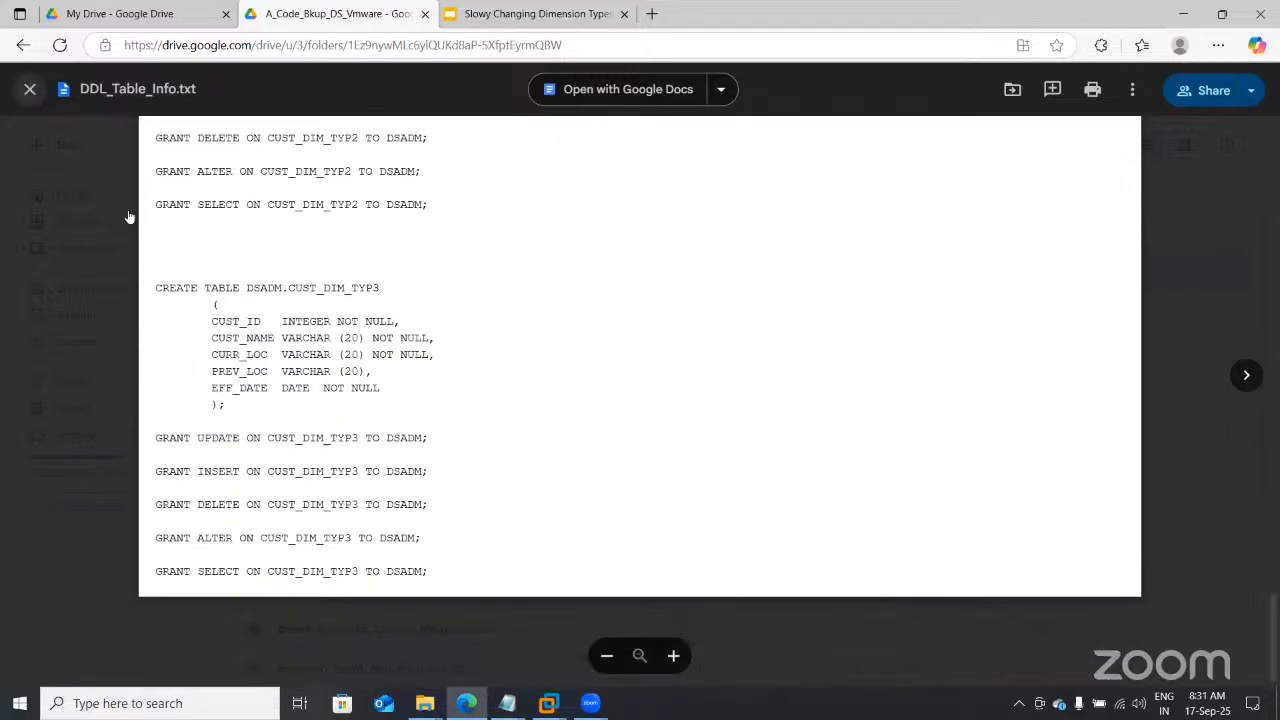
{"action": "left_click", "coordinate": [30, 89]}
Step: Open SCD_Type2_Notes.txt and select the UPDATE statement setting STRT_DATE to 2025-01-02
{"action": "key", "text": "alt+Left"}
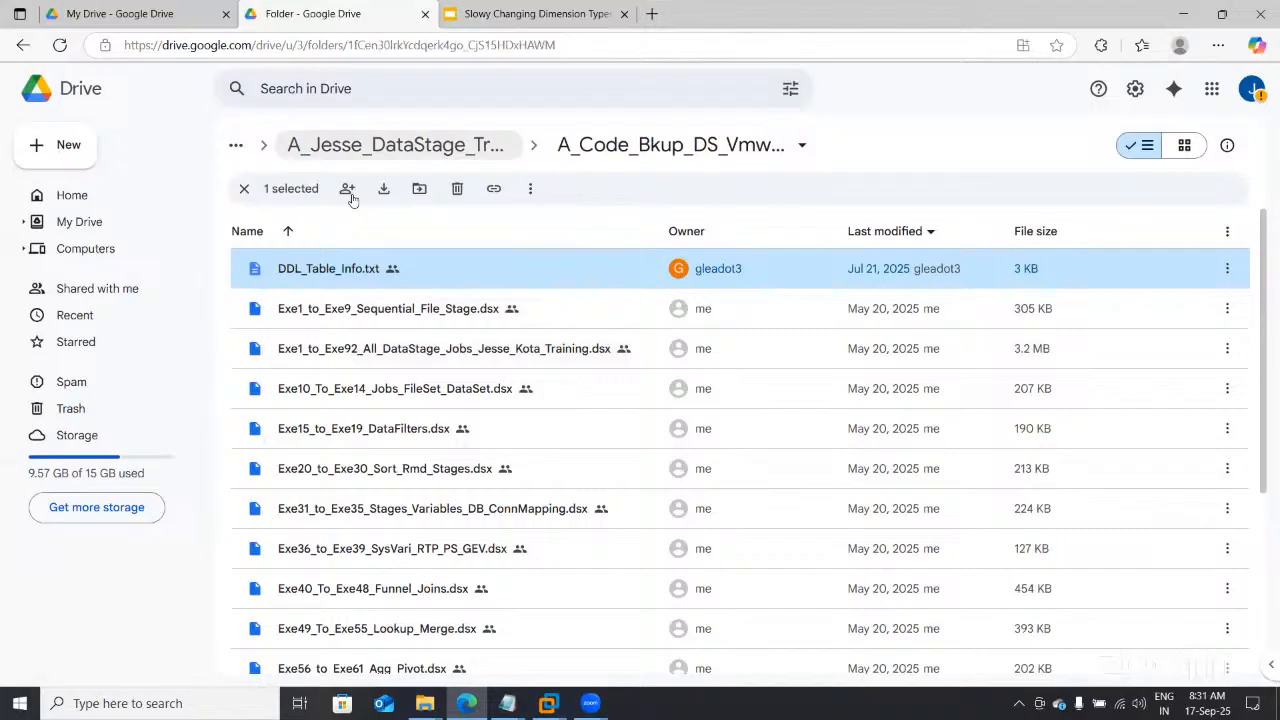
{"action": "scroll", "coordinate": [1263, 316], "scroll_direction": "down", "scroll_amount": 2}
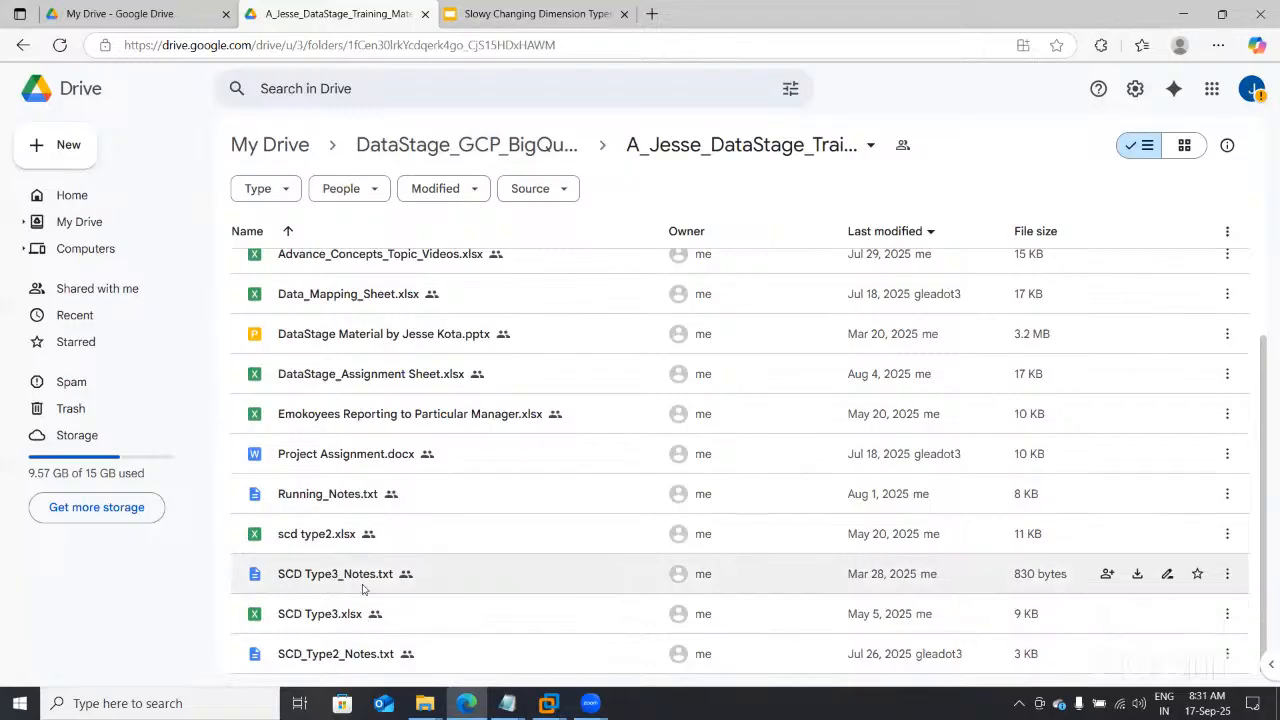
{"action": "double_click", "coordinate": [351, 656]}
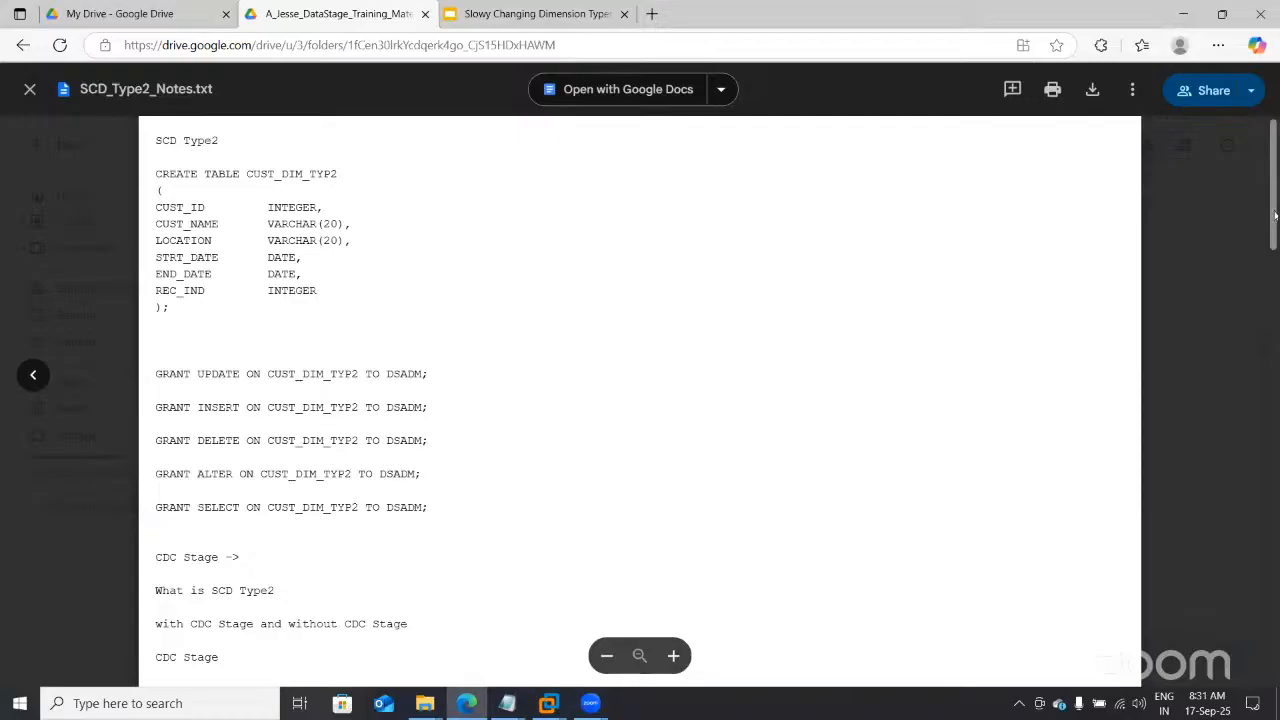
{"action": "scroll", "coordinate": [1276, 235], "scroll_direction": "down", "scroll_amount": 5}
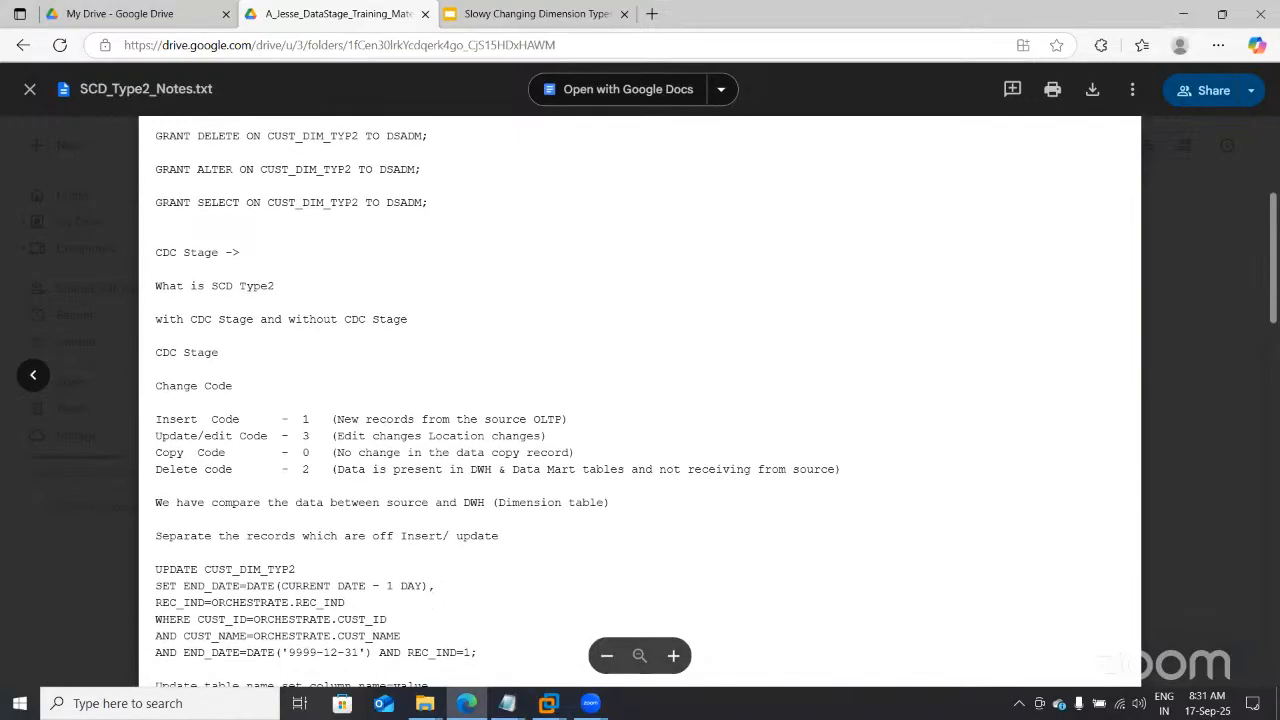
{"action": "scroll", "coordinate": [640, 400], "scroll_direction": "down", "scroll_amount": 3}
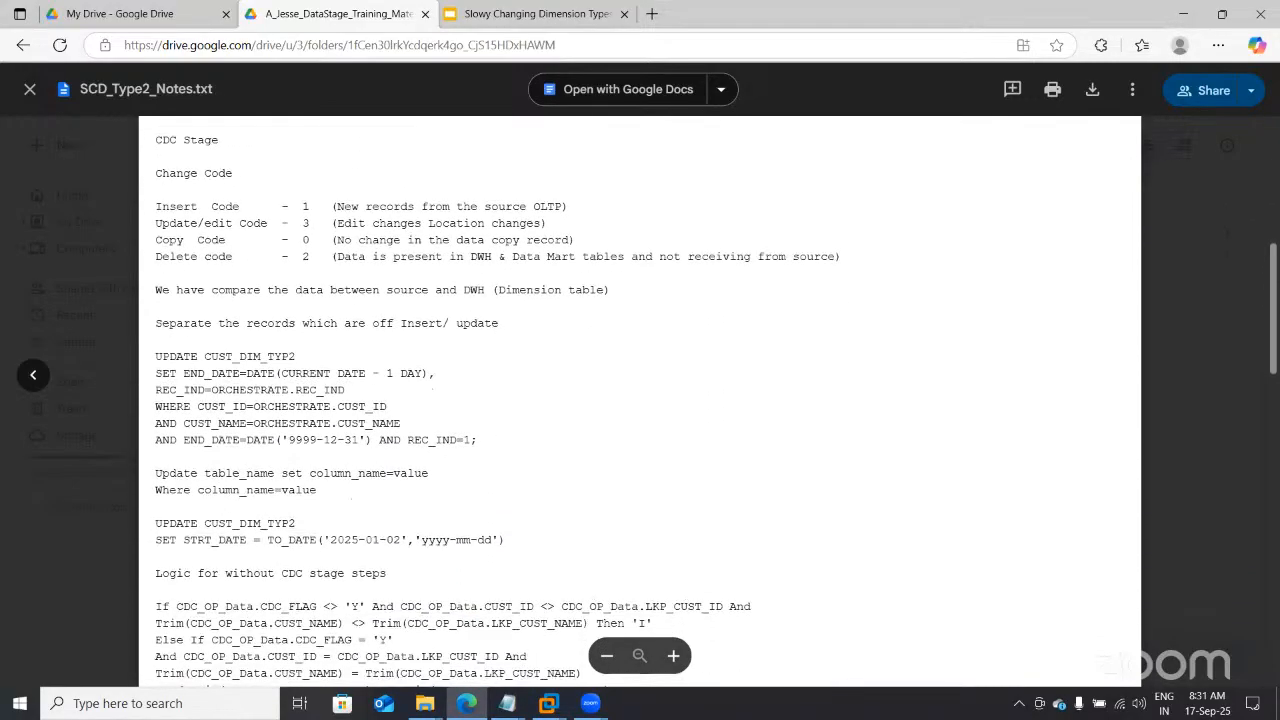
{"action": "scroll", "coordinate": [640, 400], "scroll_direction": "down", "scroll_amount": 1}
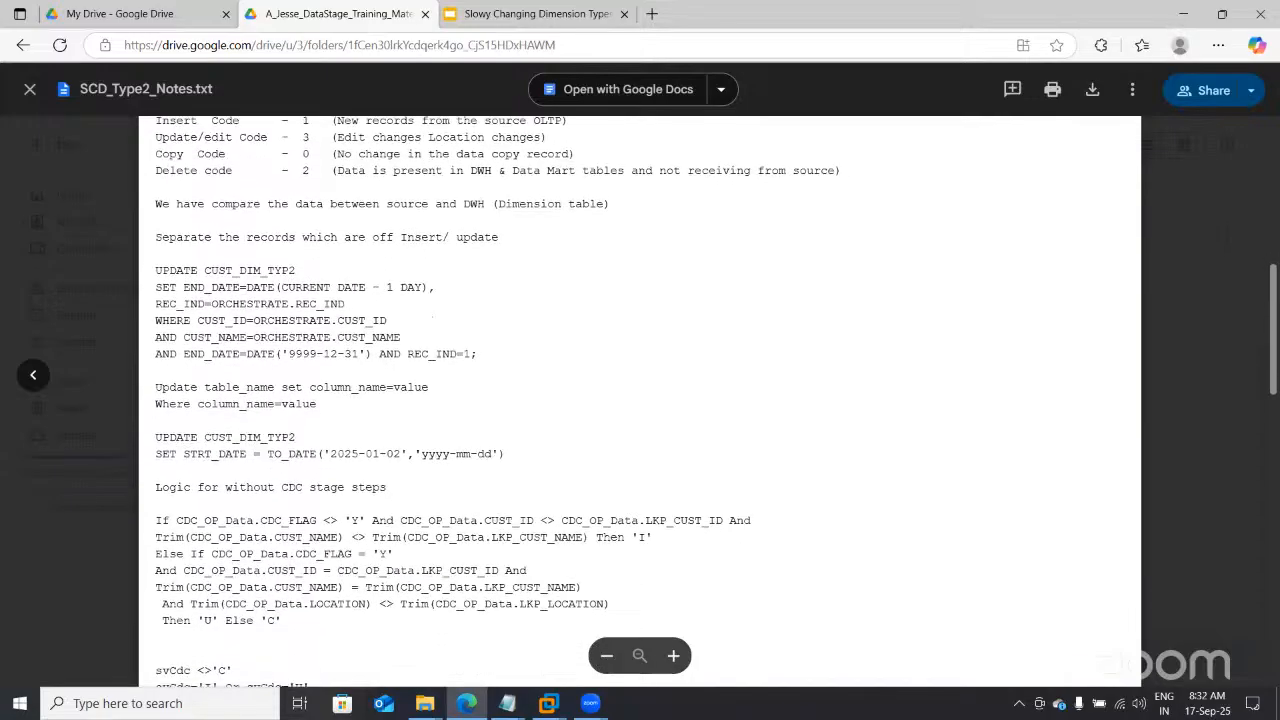
{"action": "scroll", "coordinate": [640, 400], "scroll_direction": "down", "scroll_amount": 1}
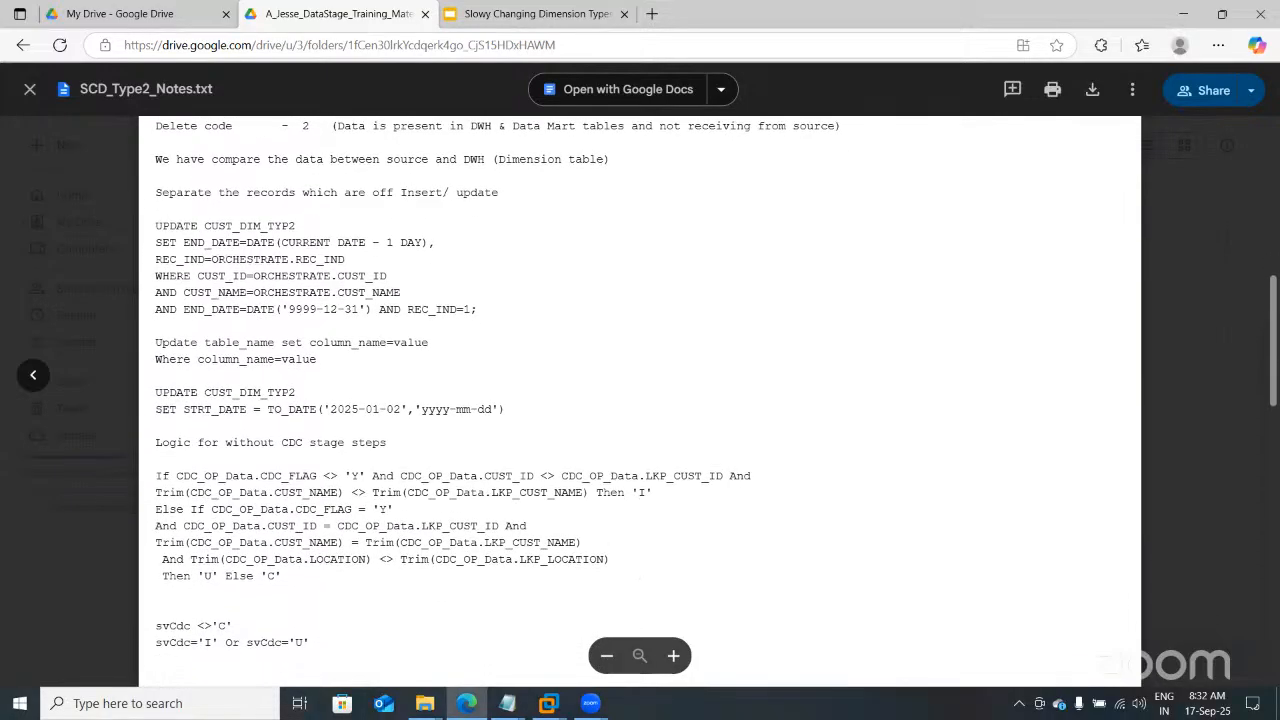
{"action": "scroll", "coordinate": [640, 400], "scroll_direction": "down", "scroll_amount": 1}
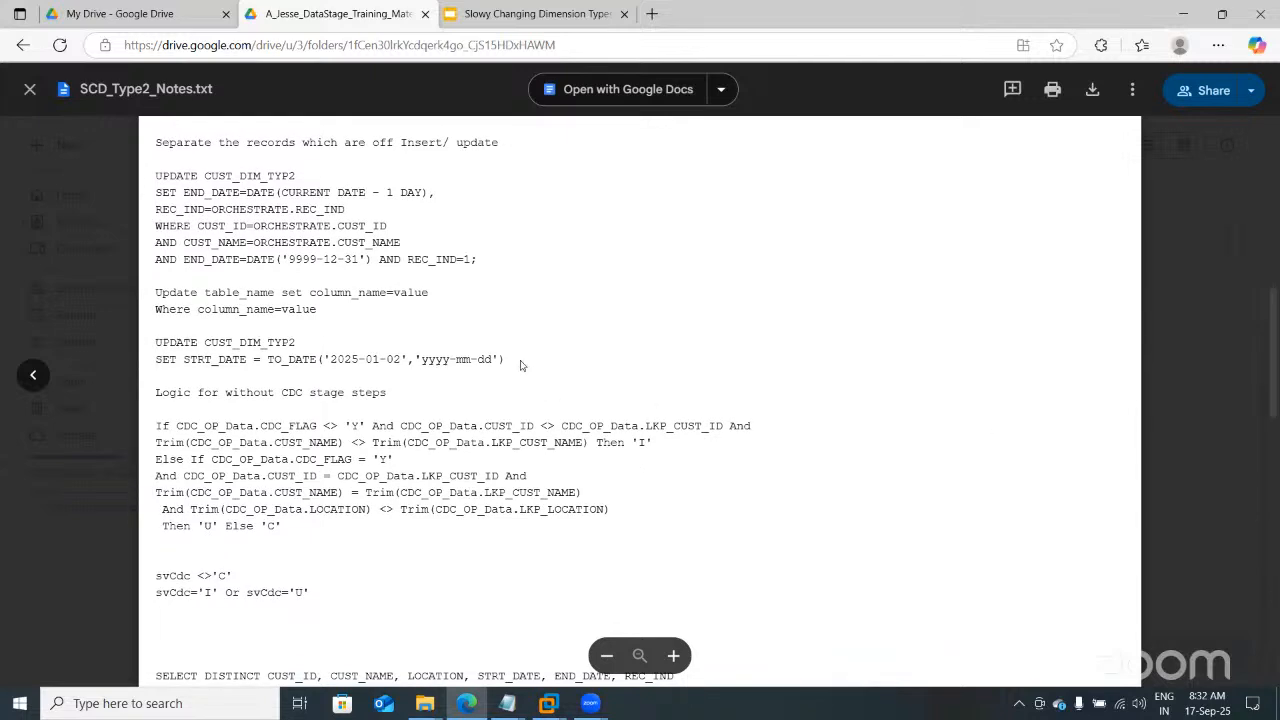
{"action": "left_click_drag", "start_coordinate": [505, 360], "coordinate": [141, 347]}
{"action": "key", "text": "ctrl+c"}
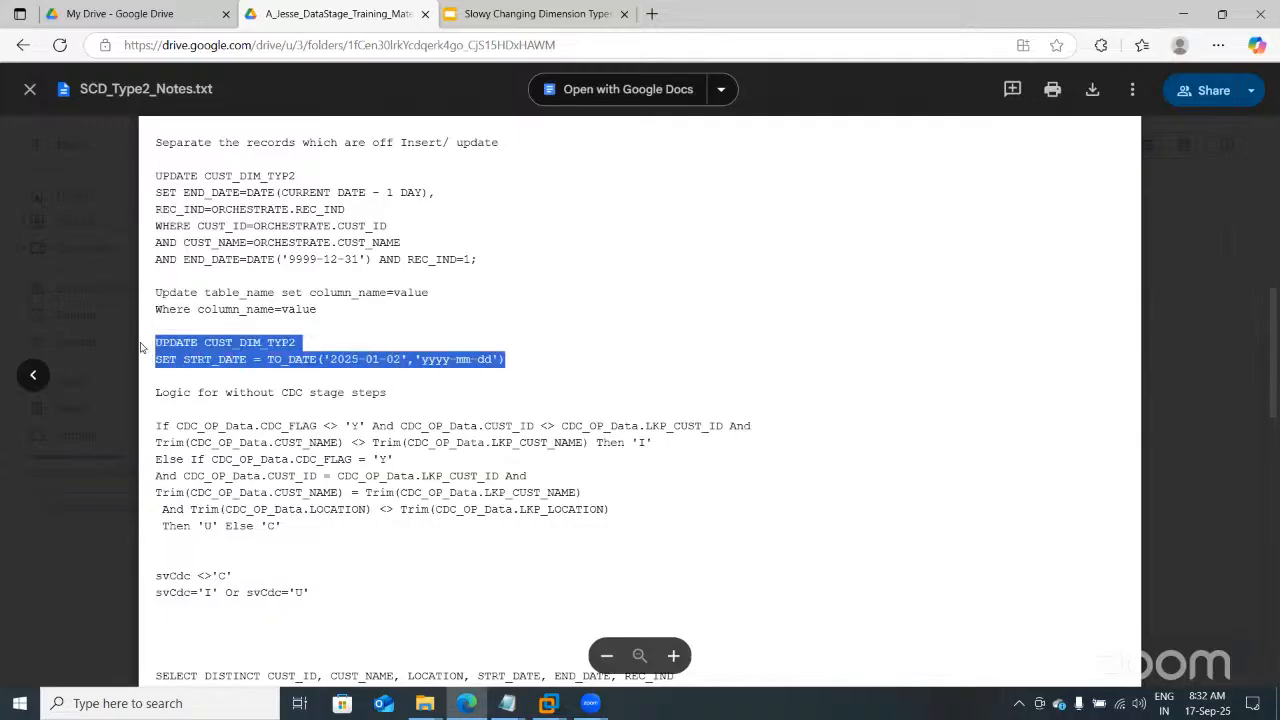
Step: Paste the UPDATE CUST_DIM_TYP2 statement on a new line in SqlDbx and execute it
{"action": "mouse_move", "coordinate": [548, 703]}
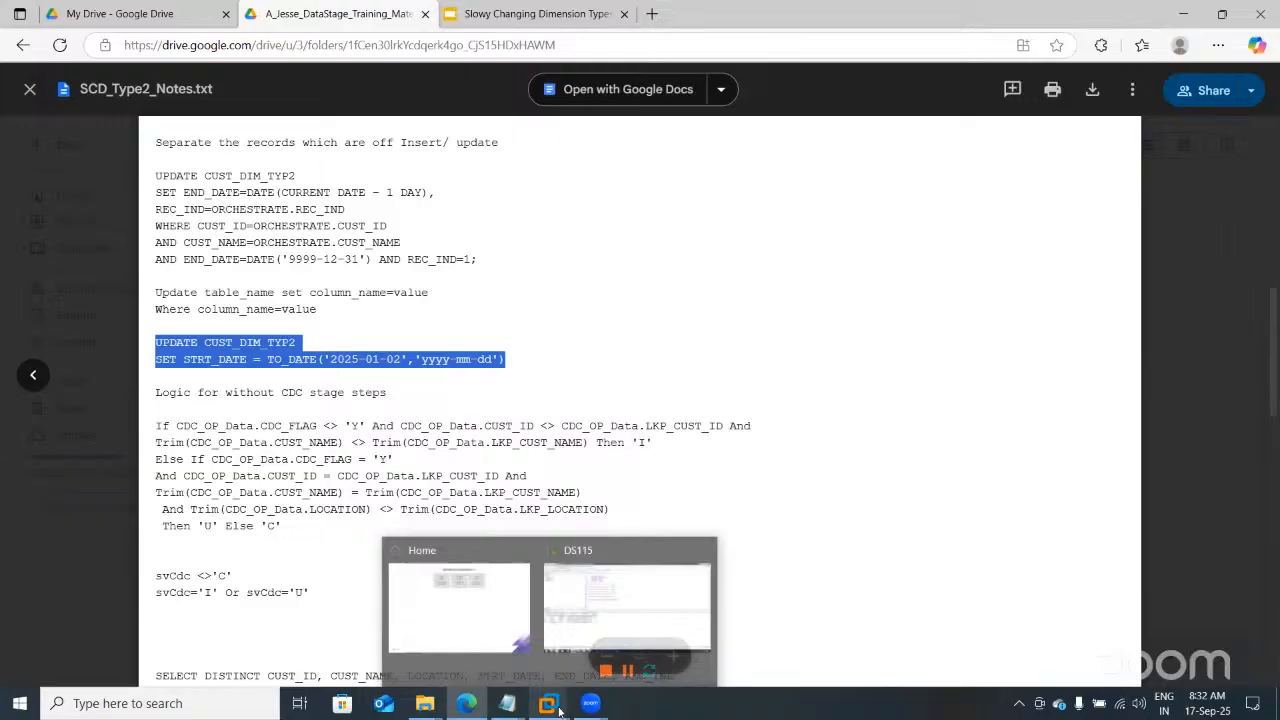
{"action": "left_click", "coordinate": [615, 620]}
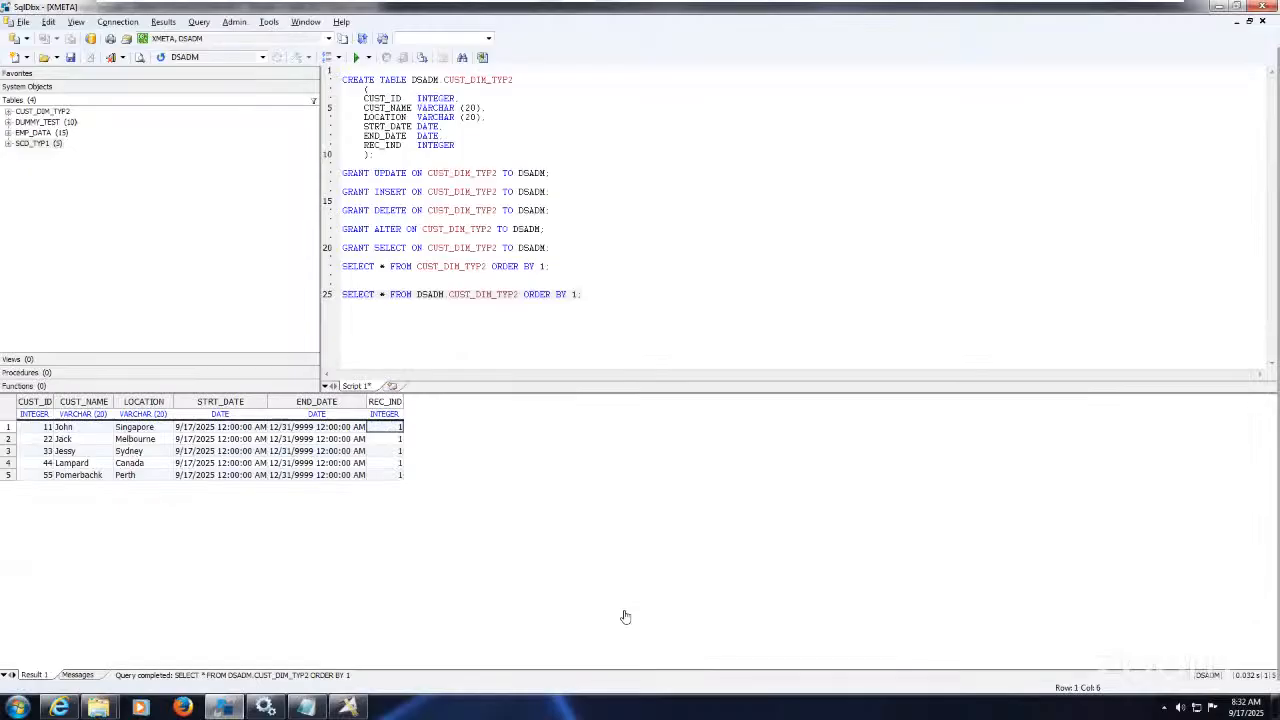
{"action": "left_click", "coordinate": [592, 289]}
{"action": "key", "text": "Return"}
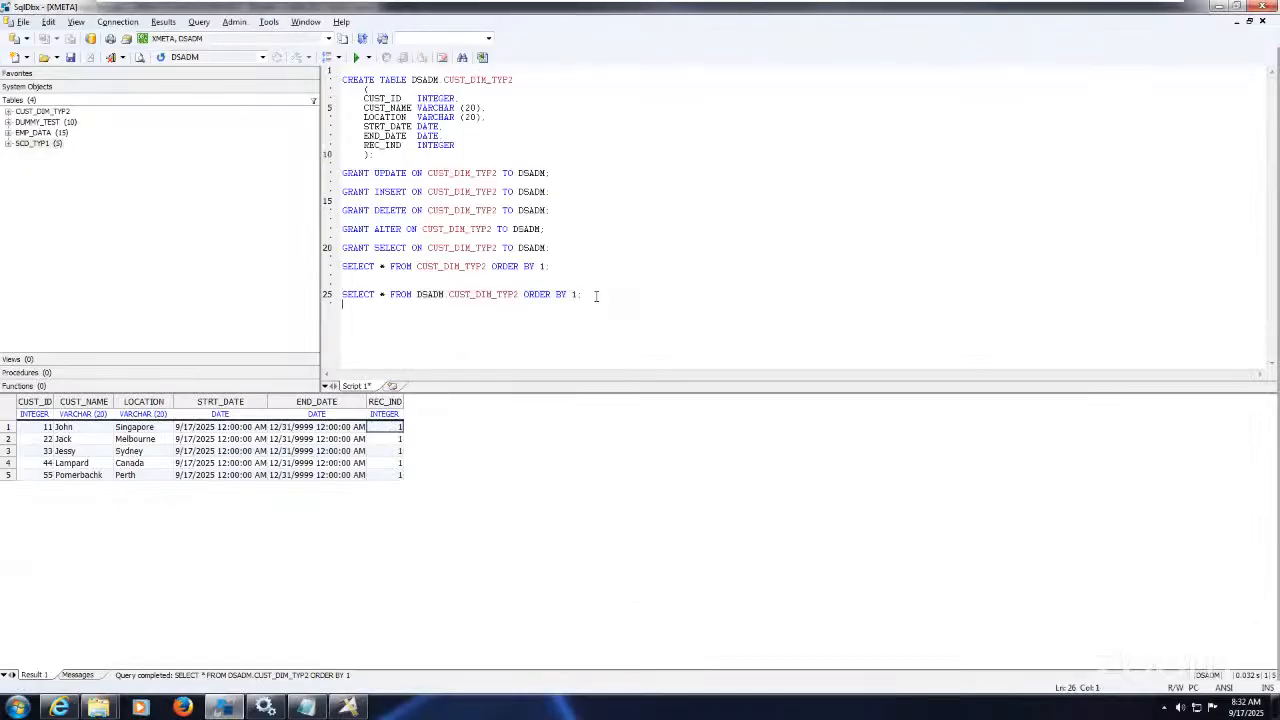
{"action": "key", "text": "ctrl+v"}
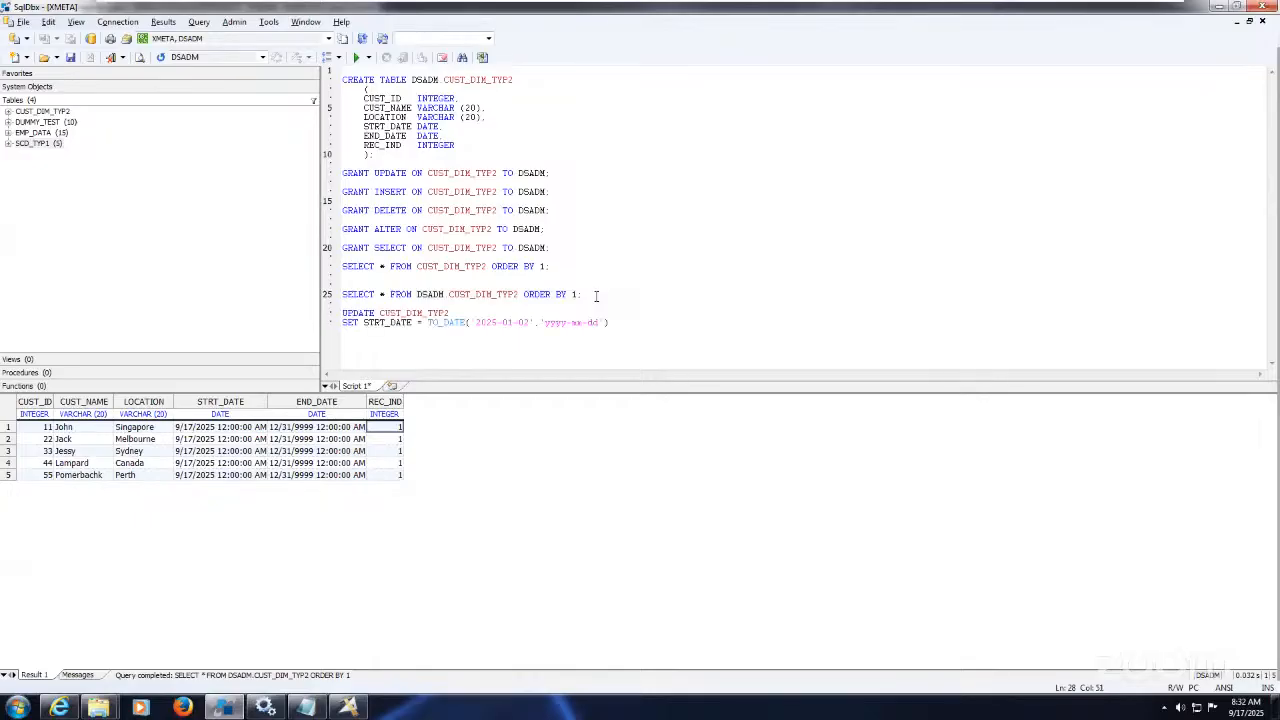
{"action": "left_click_drag", "start_coordinate": [610, 322], "coordinate": [318, 312]}
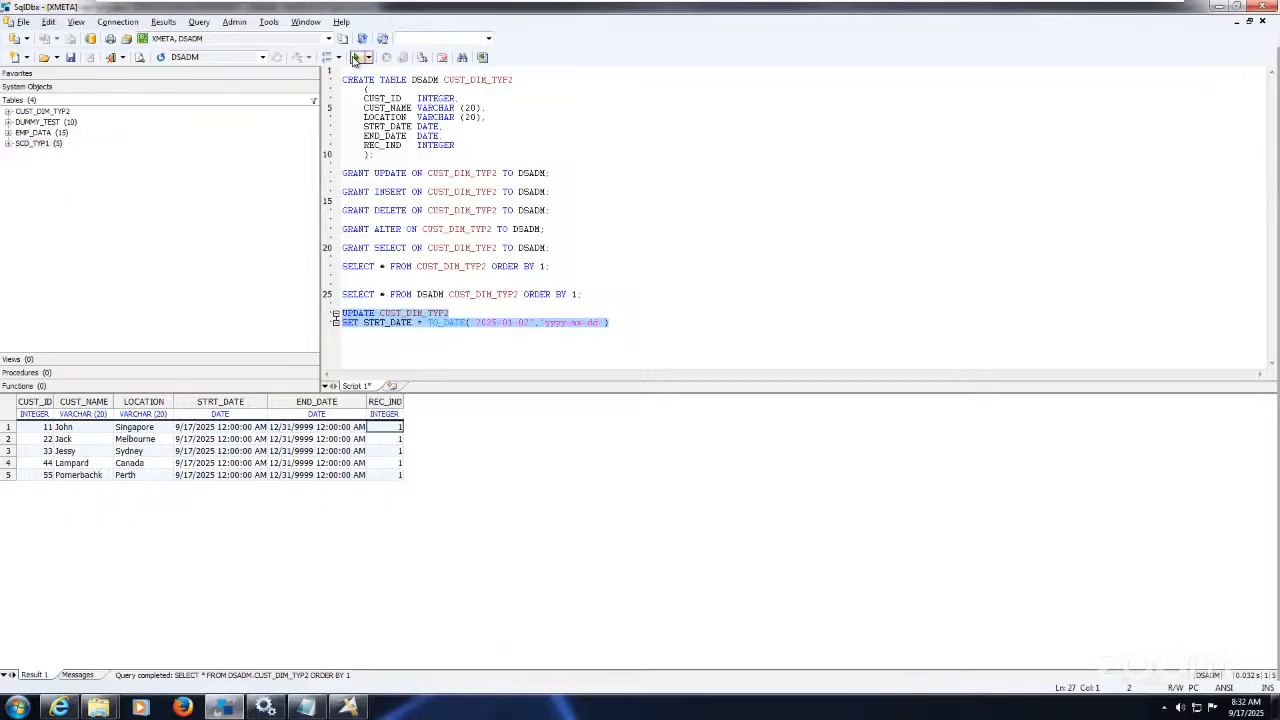
{"action": "left_click", "coordinate": [355, 58]}
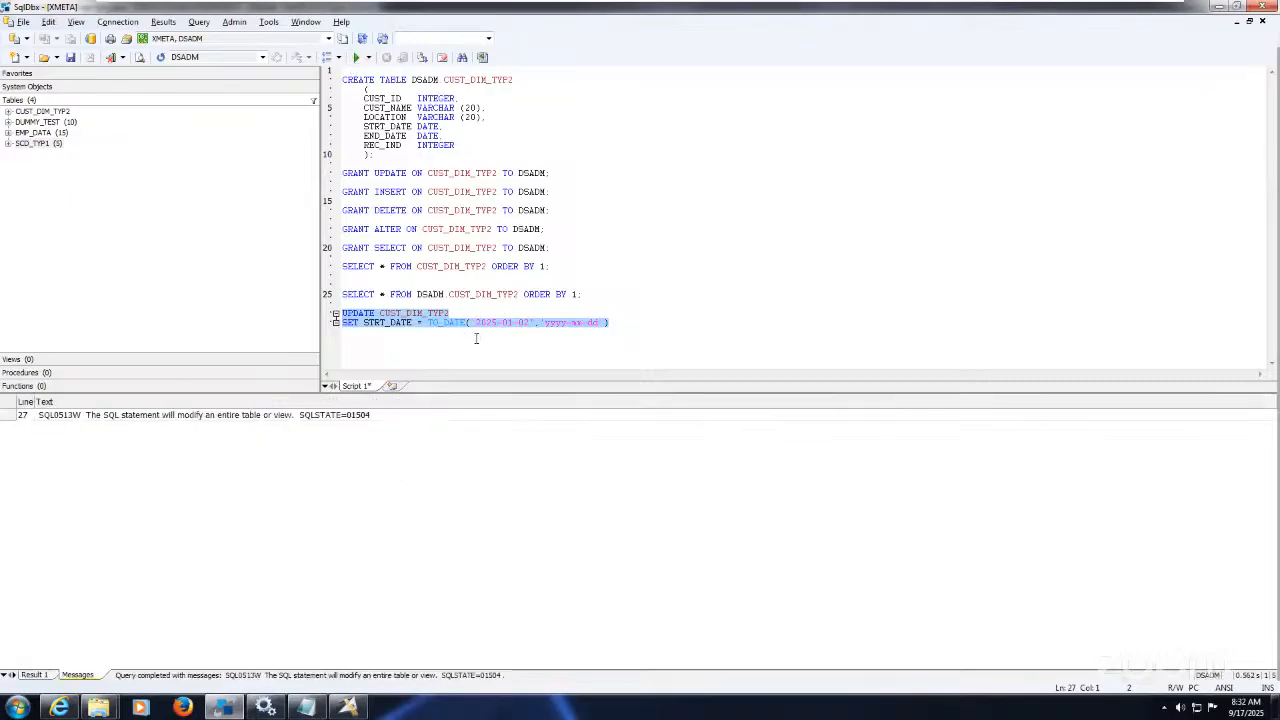
Step: Re-run the SELECT query and confirm the rows' STRT_DATE is now 1/2/2025
{"action": "left_click_drag", "start_coordinate": [584, 294], "coordinate": [340, 285]}
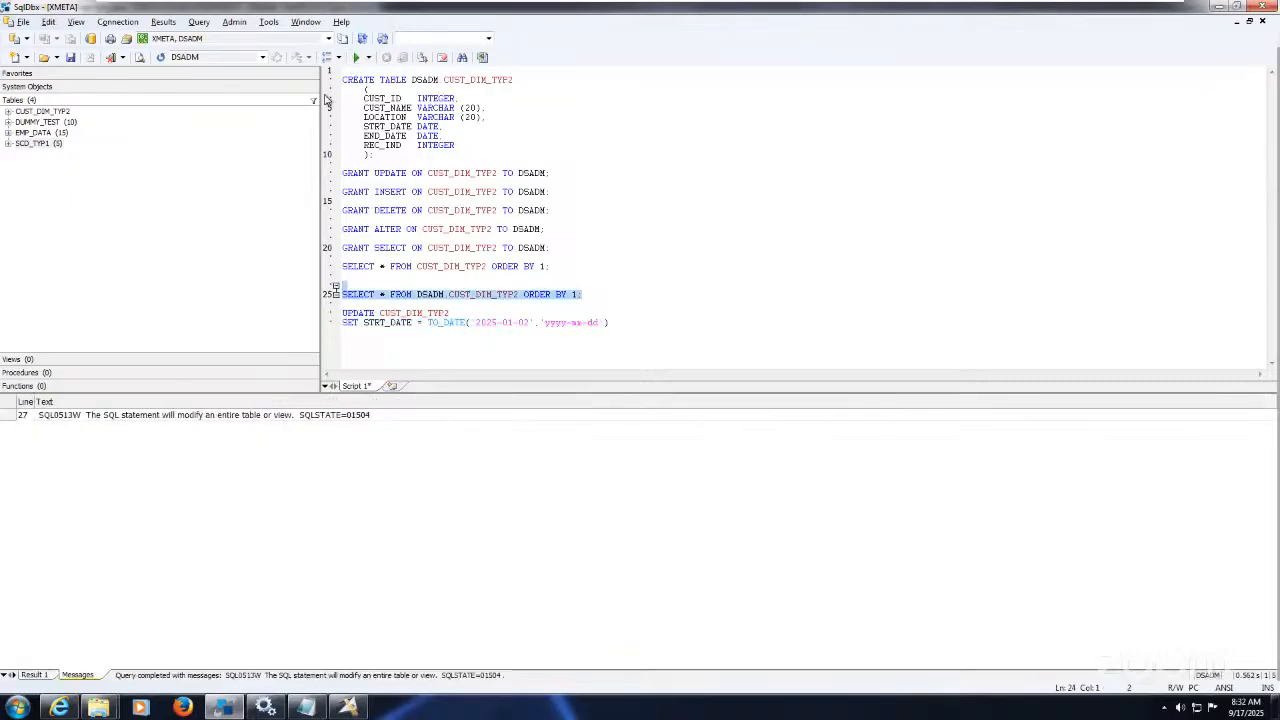
{"action": "left_click", "coordinate": [358, 58]}
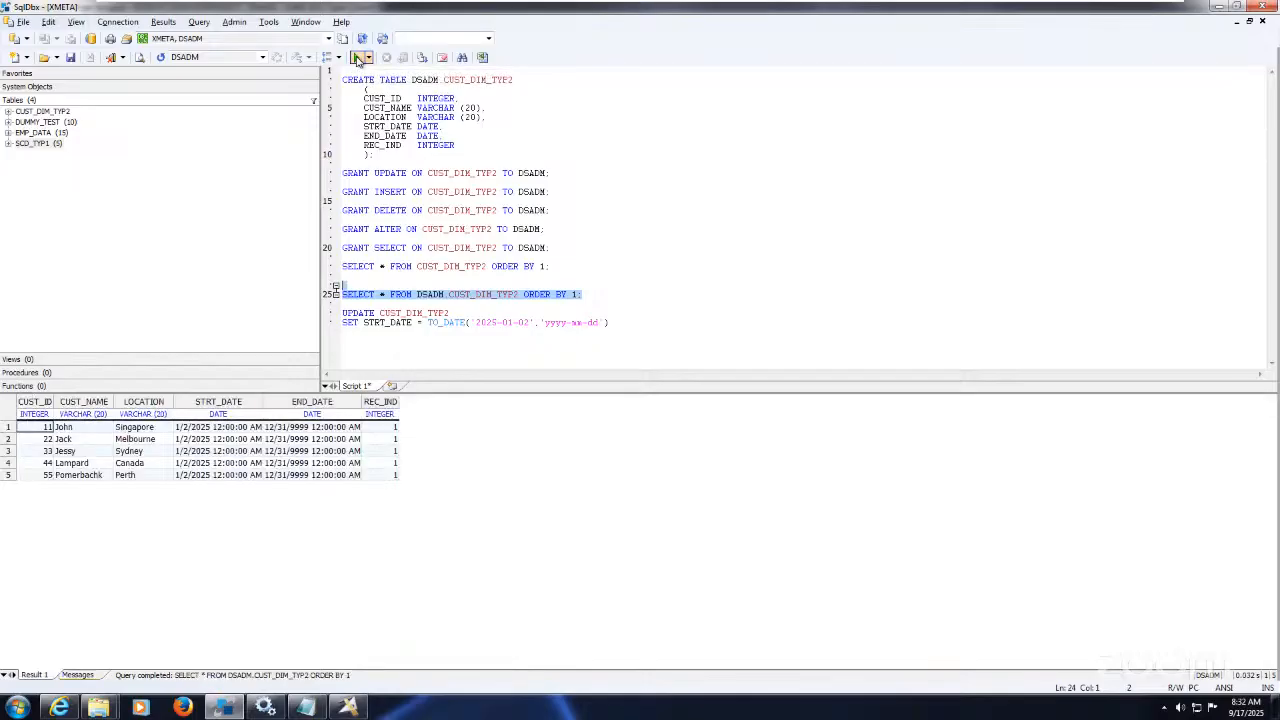
{"action": "left_click", "coordinate": [216, 428]}
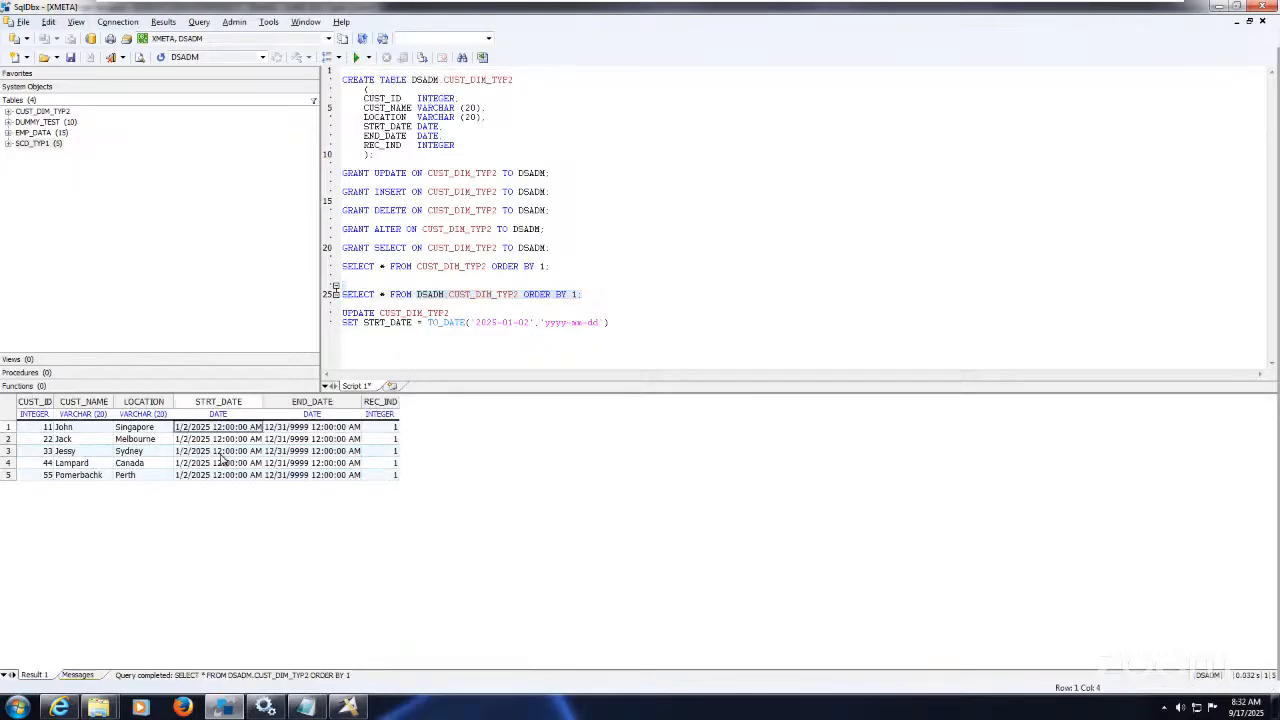
{"action": "left_click", "coordinate": [223, 463]}
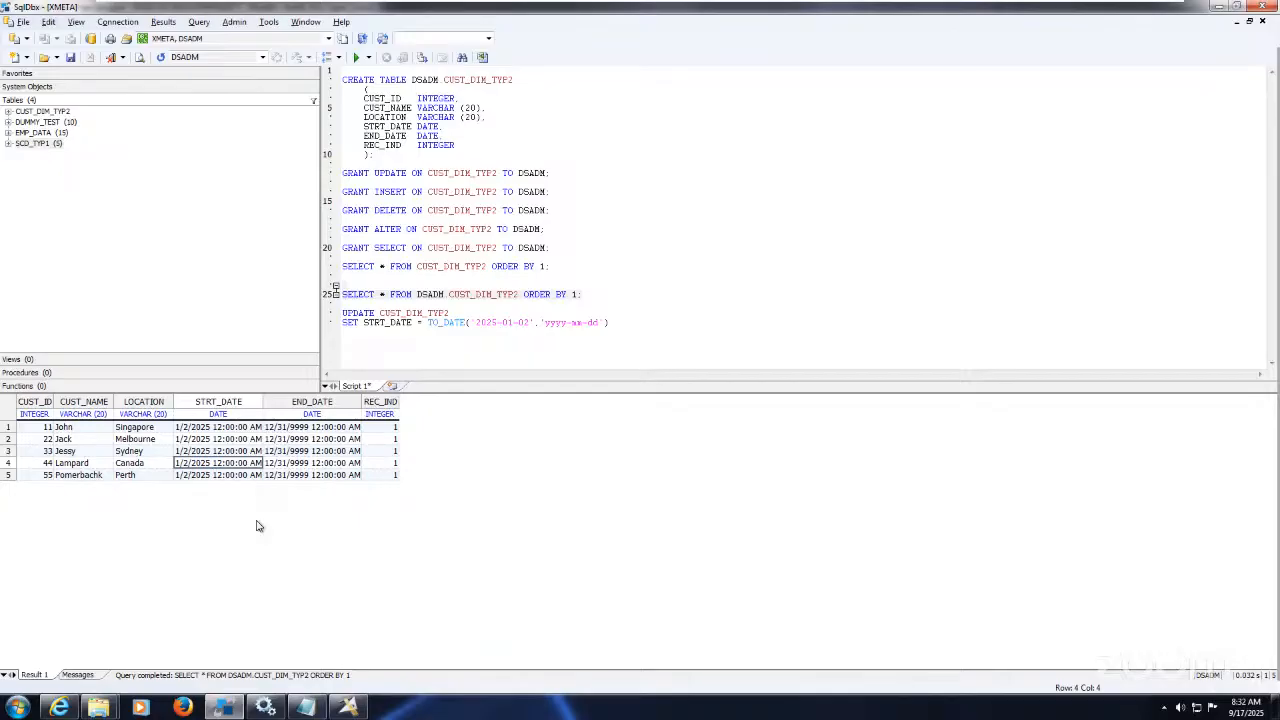
Step: Close the empty Untitled 3 job and hide the log to show the Exe66_SCD_Type2_Main diagram
{"action": "left_click", "coordinate": [348, 707]}
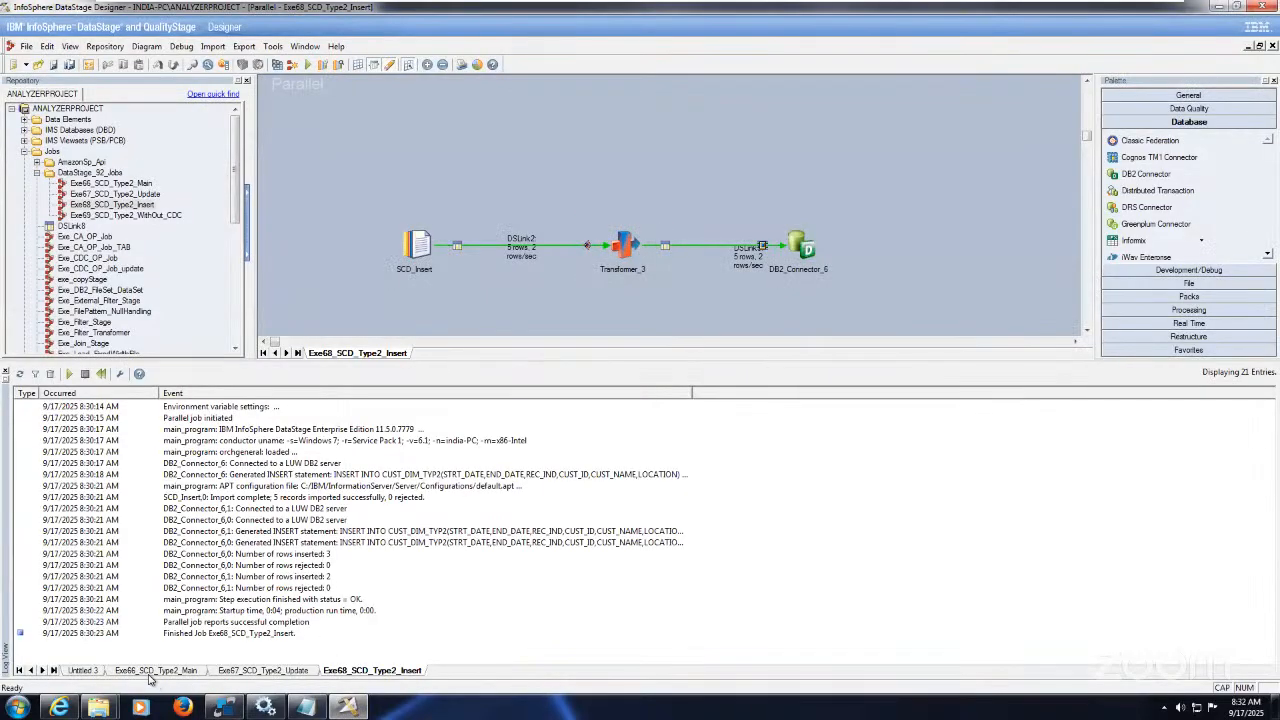
{"action": "left_click", "coordinate": [84, 670]}
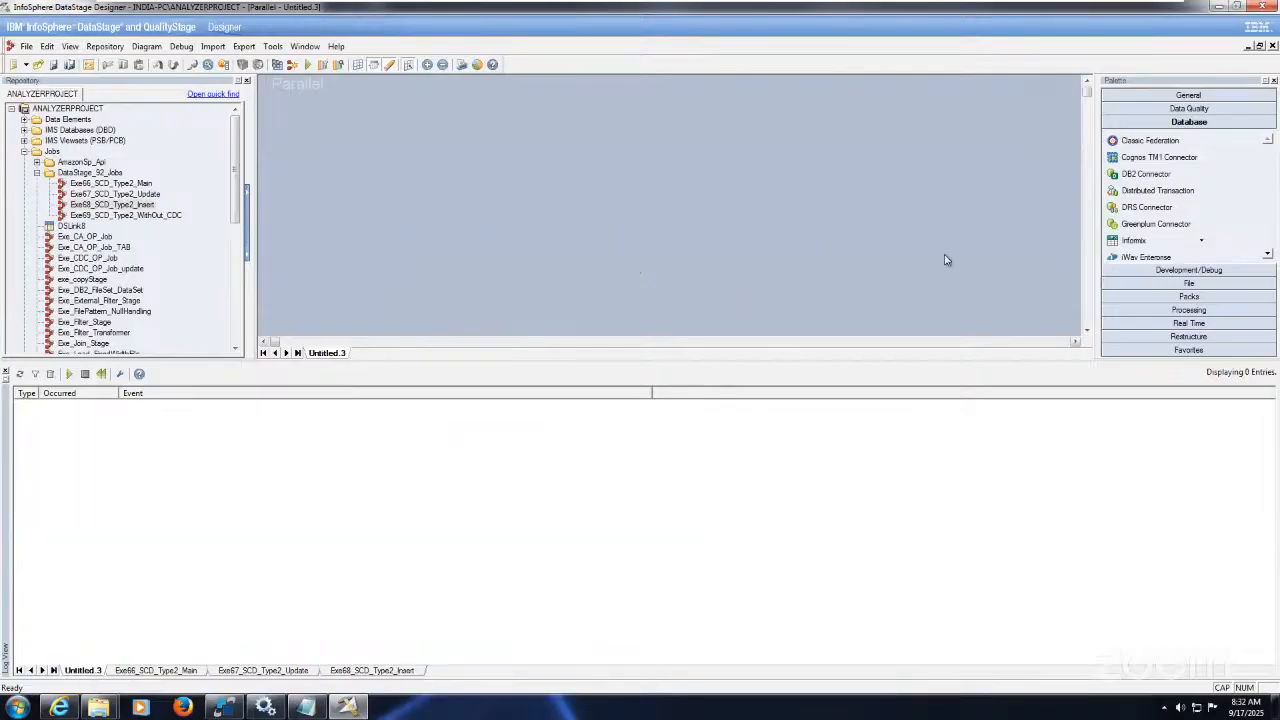
{"action": "left_click", "coordinate": [1272, 46]}
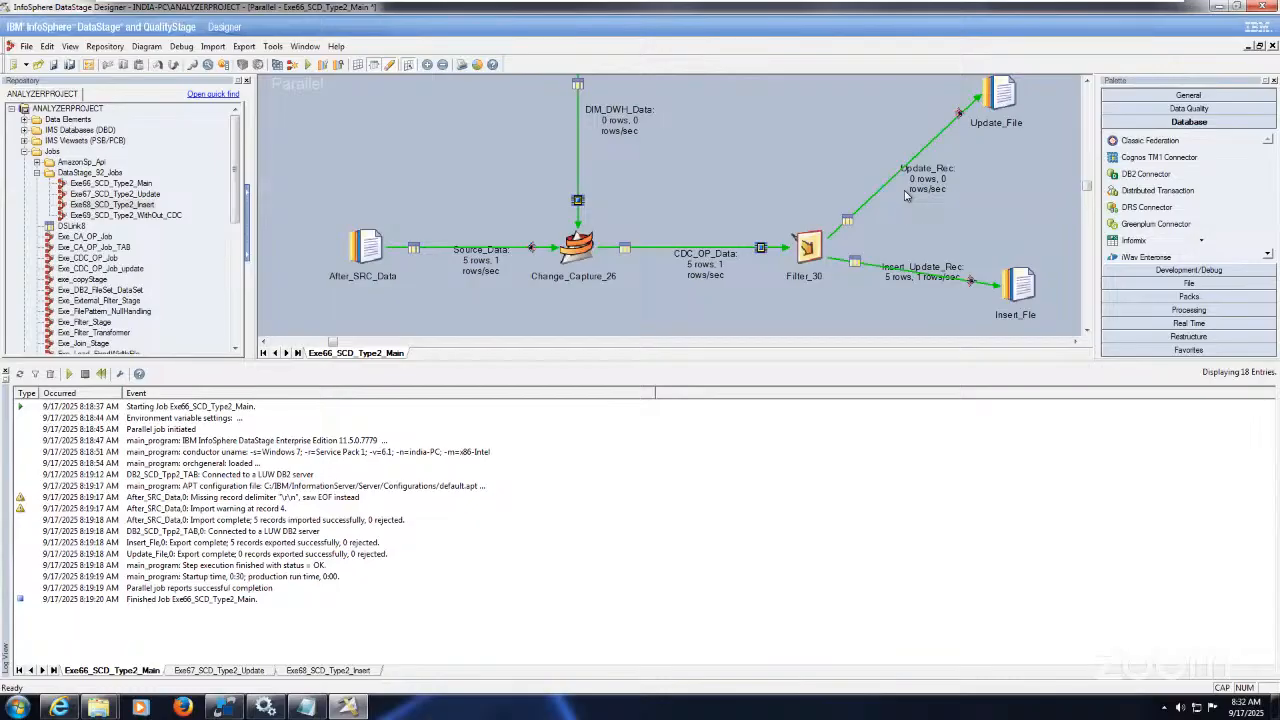
{"action": "key", "text": "ctrl+l"}
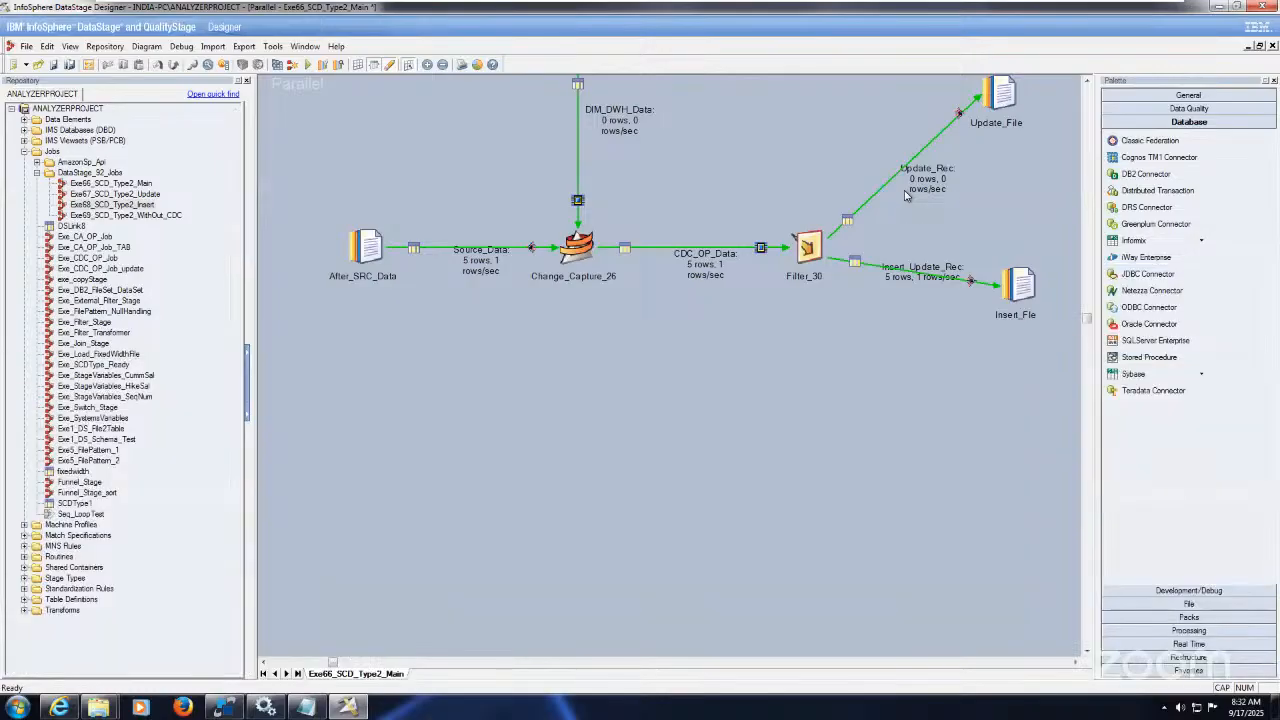
{"action": "left_click", "coordinate": [1088, 80]}
{"action": "left_click", "coordinate": [1088, 81]}
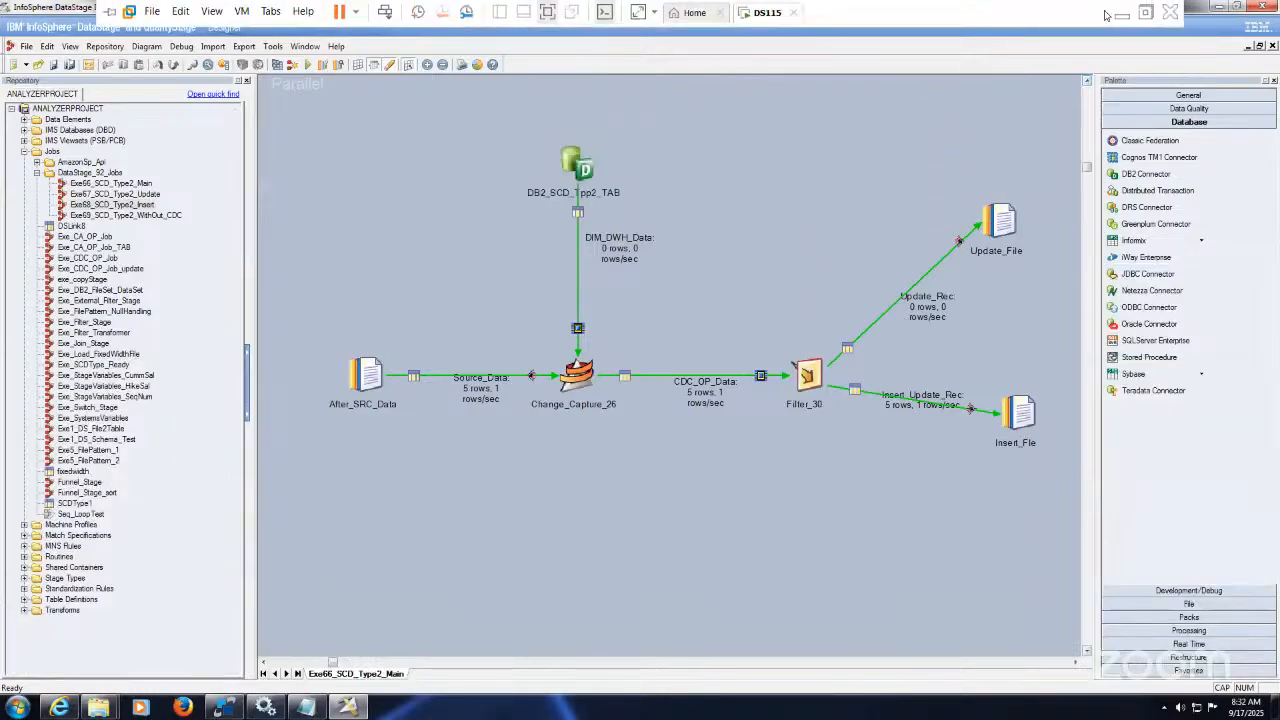
{"action": "left_click", "coordinate": [1122, 13]}
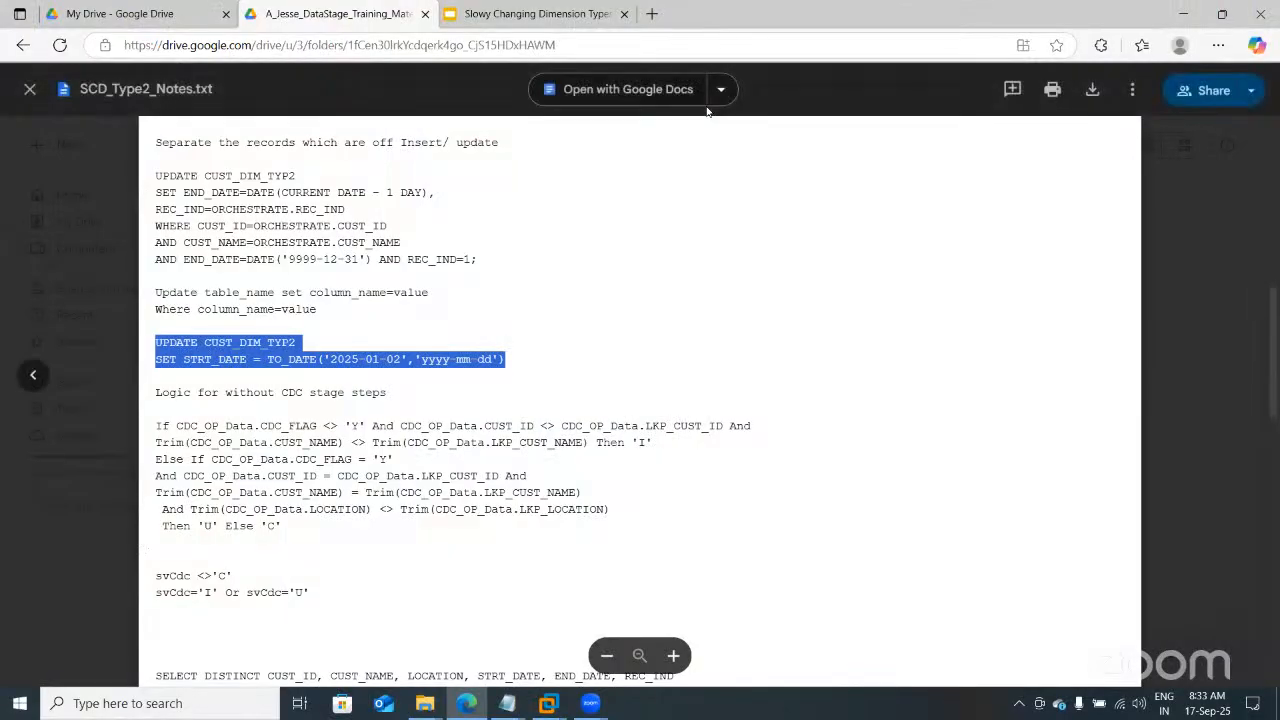
{"action": "left_click", "coordinate": [548, 703]}
{"action": "left_click", "coordinate": [622, 606]}
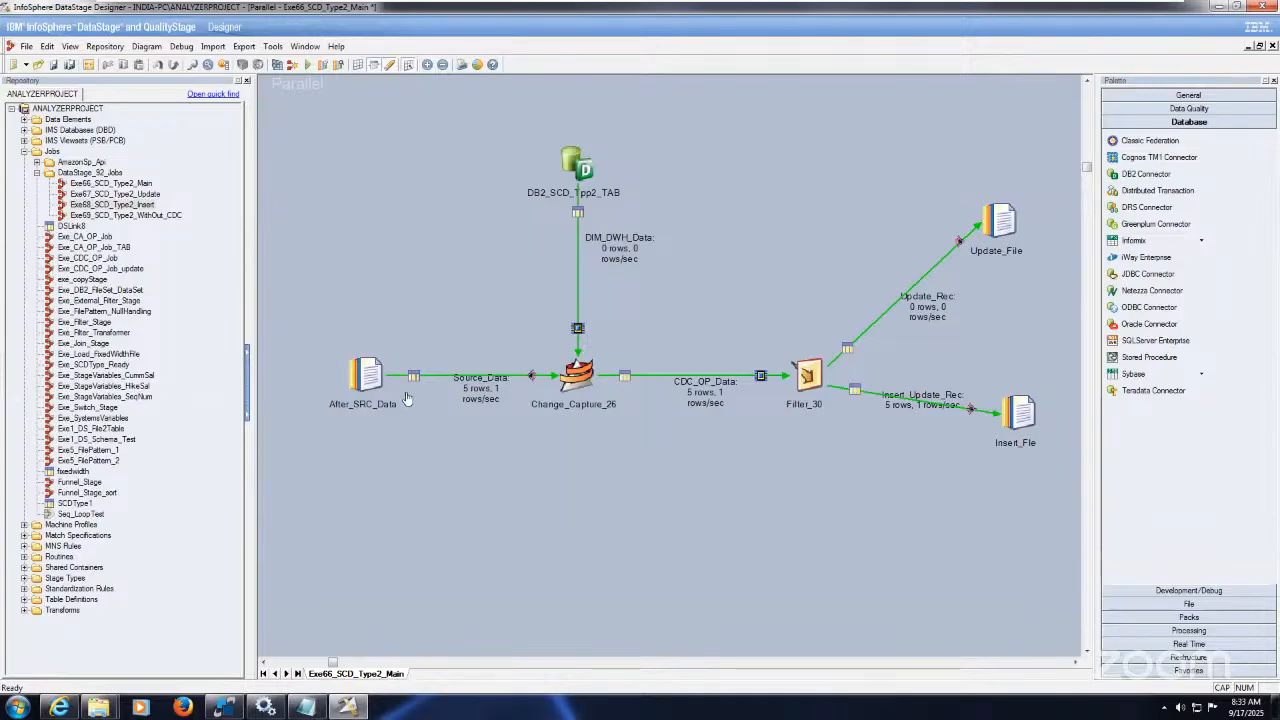
Step: Point the After_SRC_Data stage's File property to C:\Source\After_CDC.txt
{"action": "double_click", "coordinate": [372, 376]}
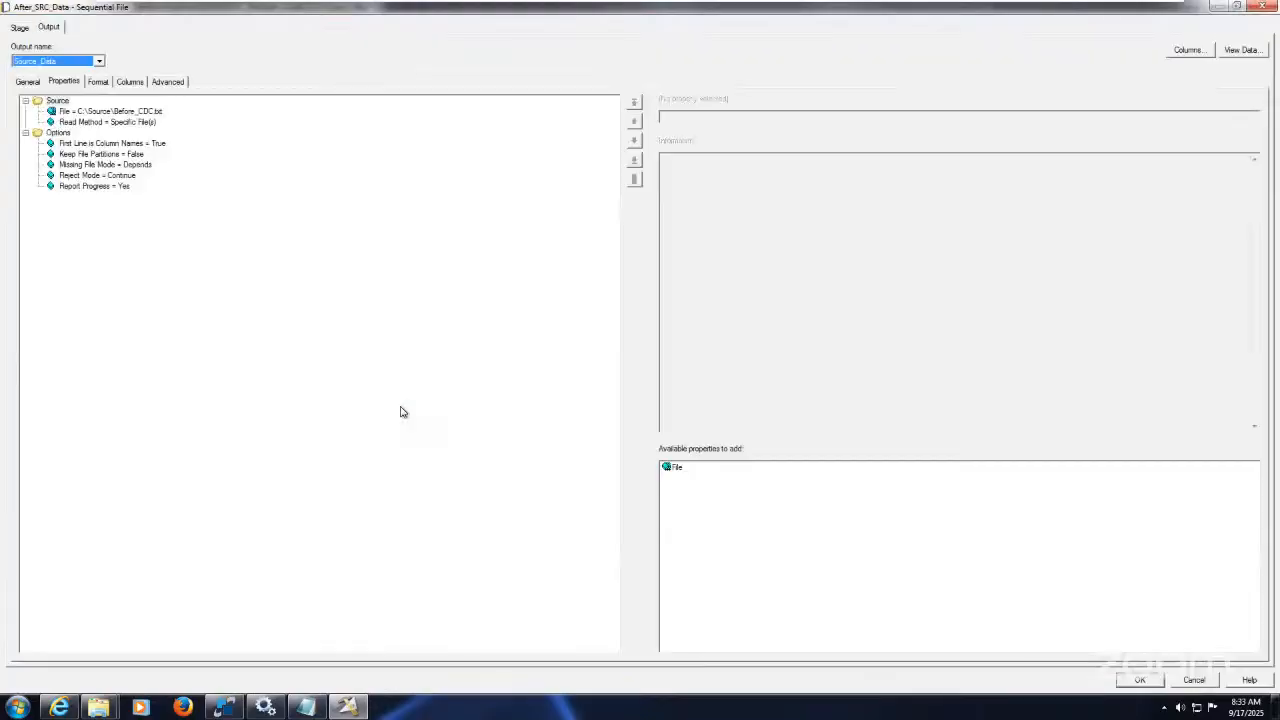
{"action": "left_click", "coordinate": [146, 117]}
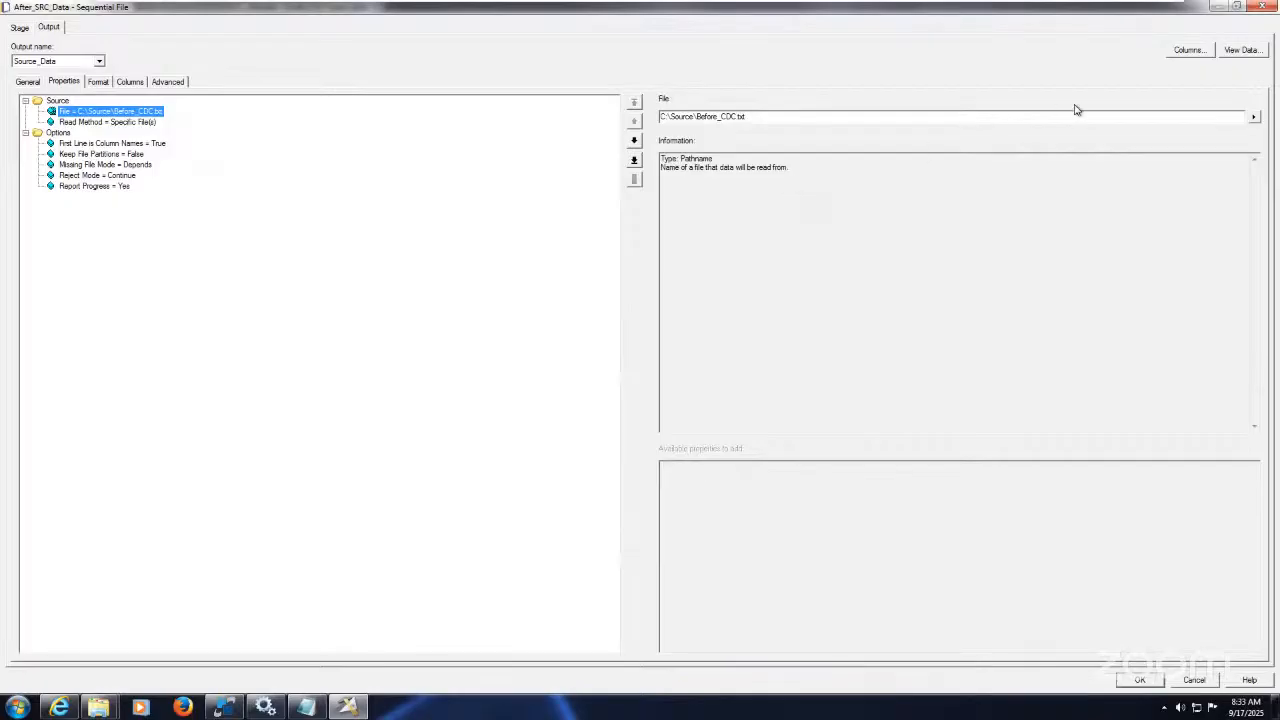
{"action": "left_click", "coordinate": [1253, 120]}
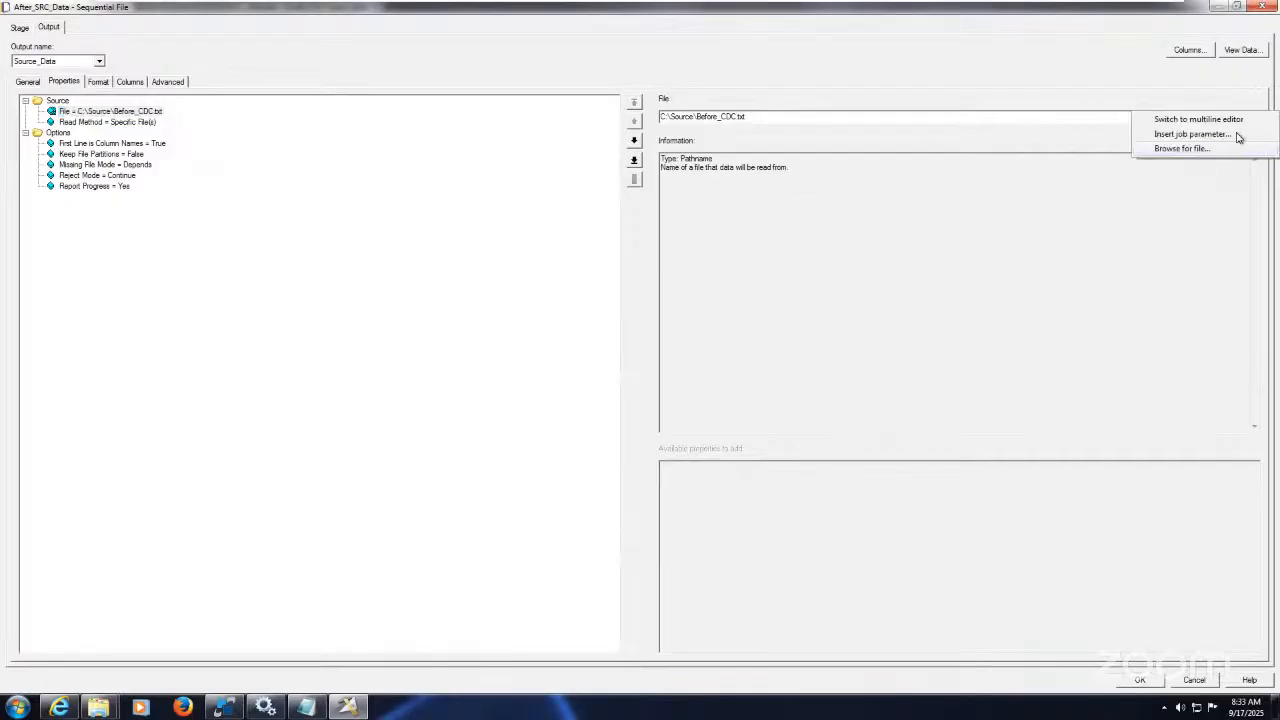
{"action": "left_click", "coordinate": [1180, 148]}
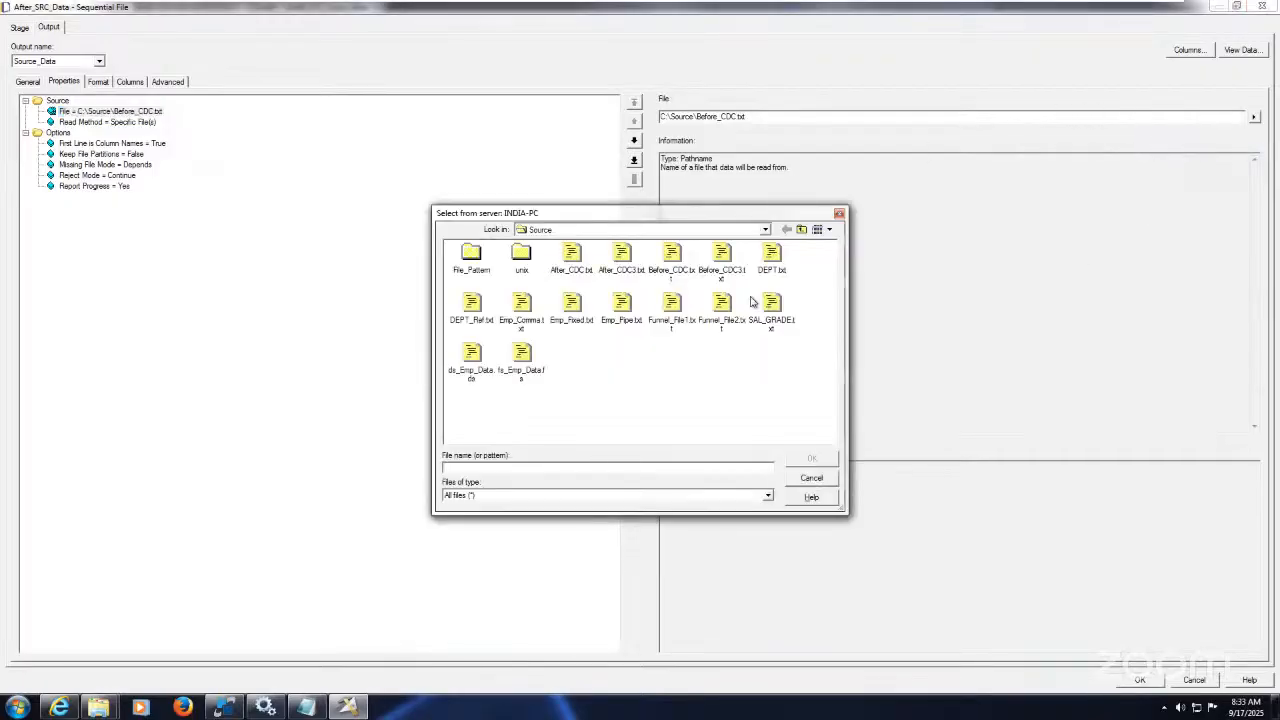
{"action": "left_click", "coordinate": [572, 255]}
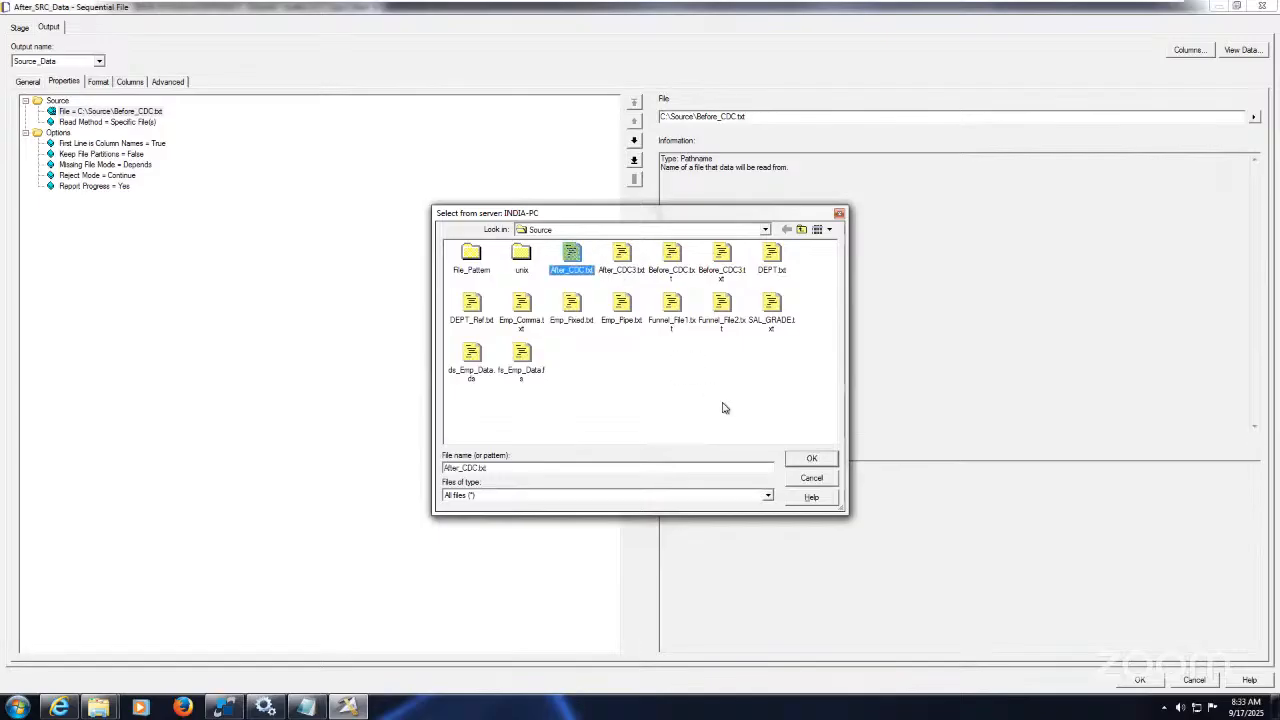
{"action": "left_click", "coordinate": [811, 458]}
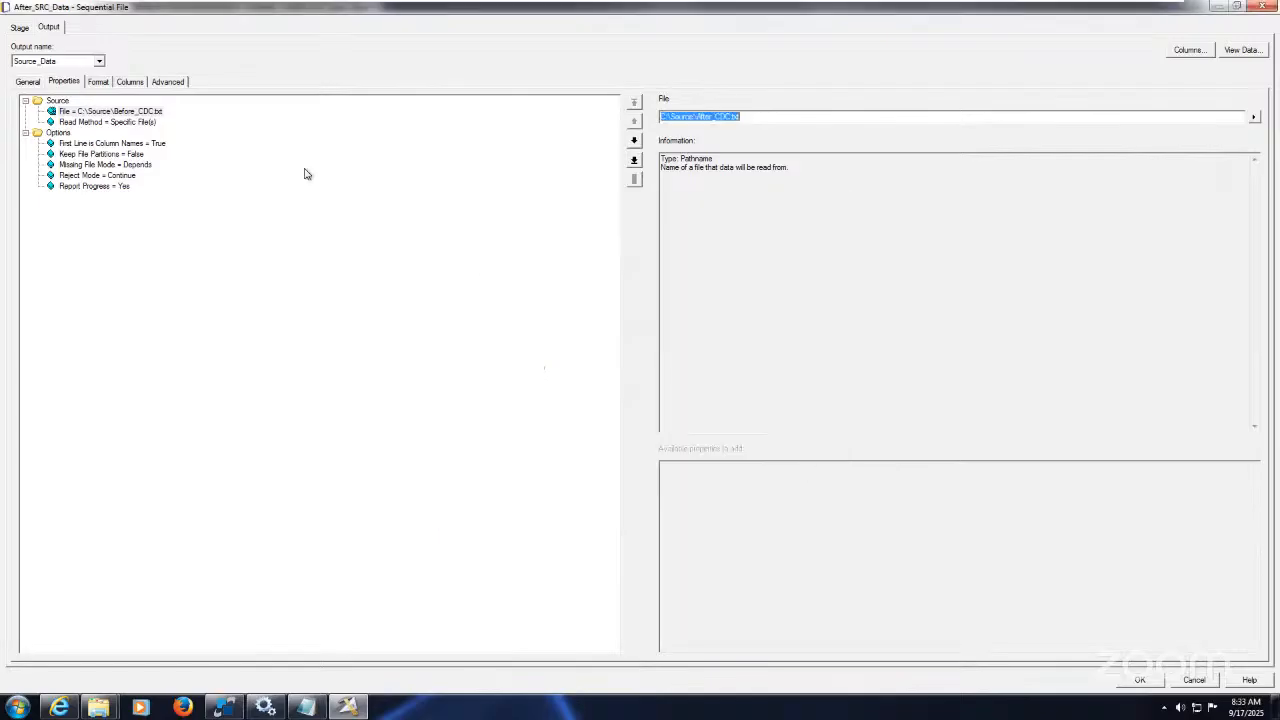
{"action": "left_click", "coordinate": [157, 146]}
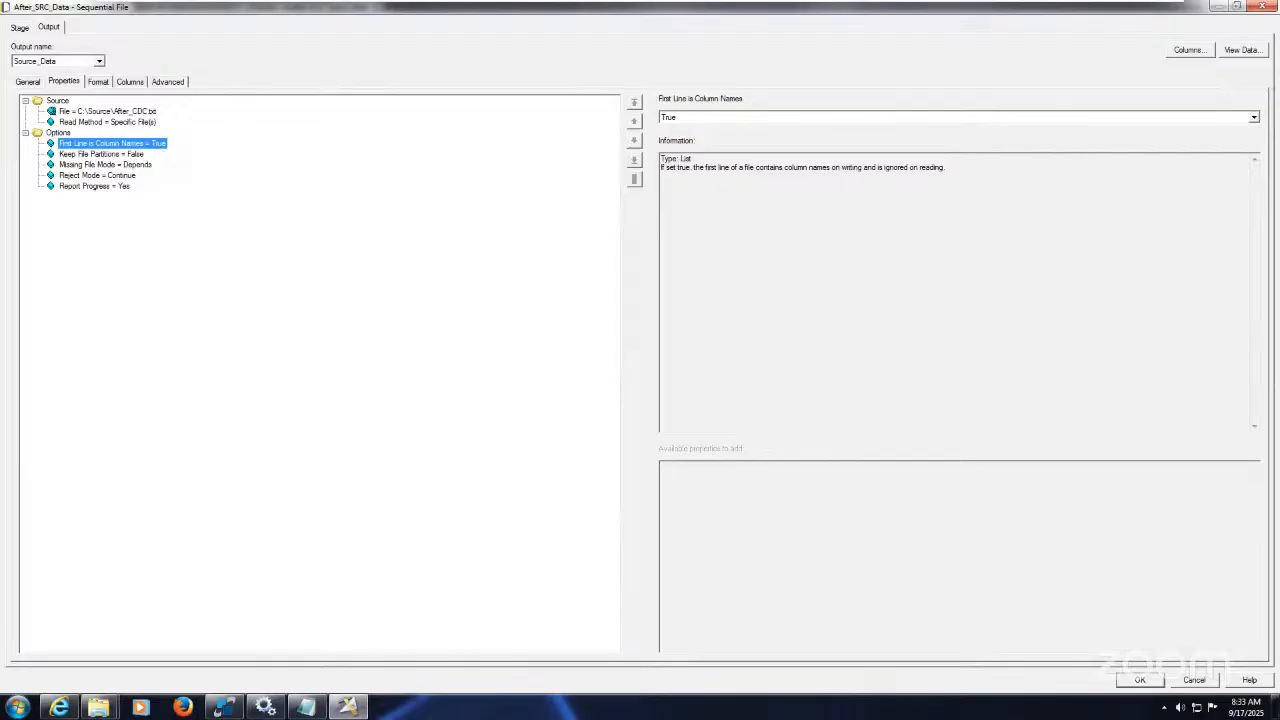
{"action": "left_click", "coordinate": [105, 708]}
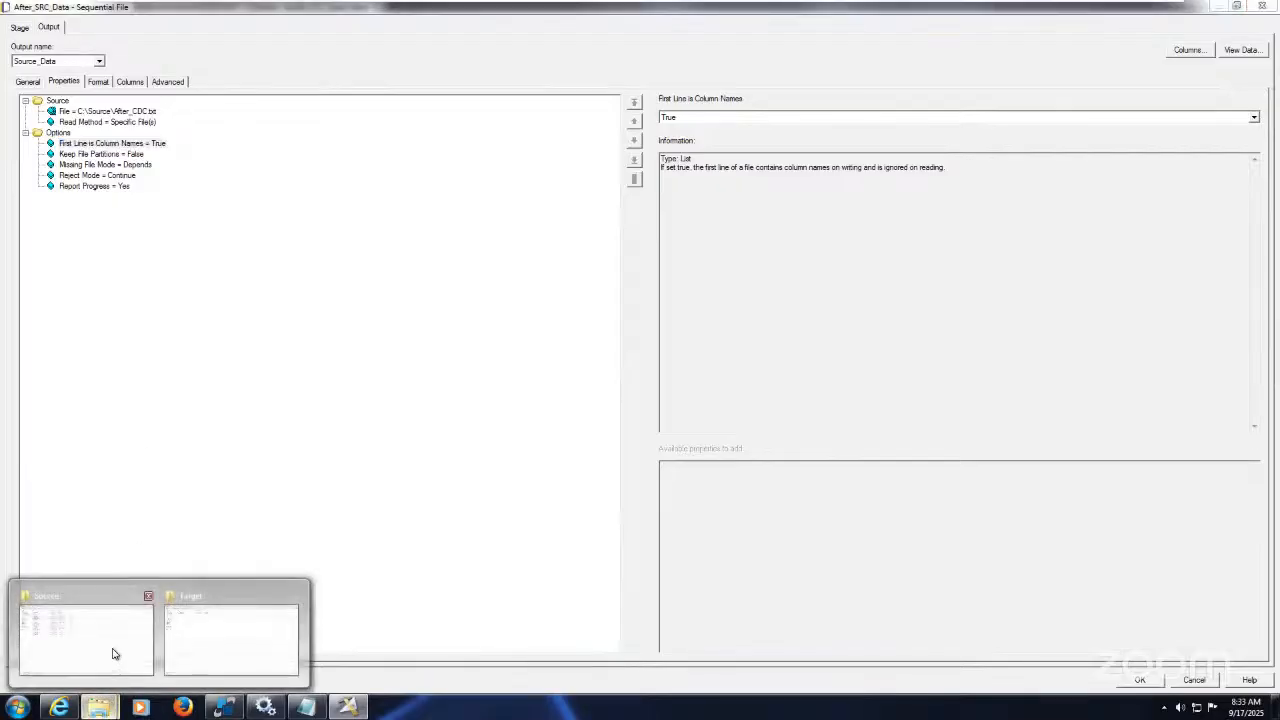
{"action": "left_click", "coordinate": [114, 651]}
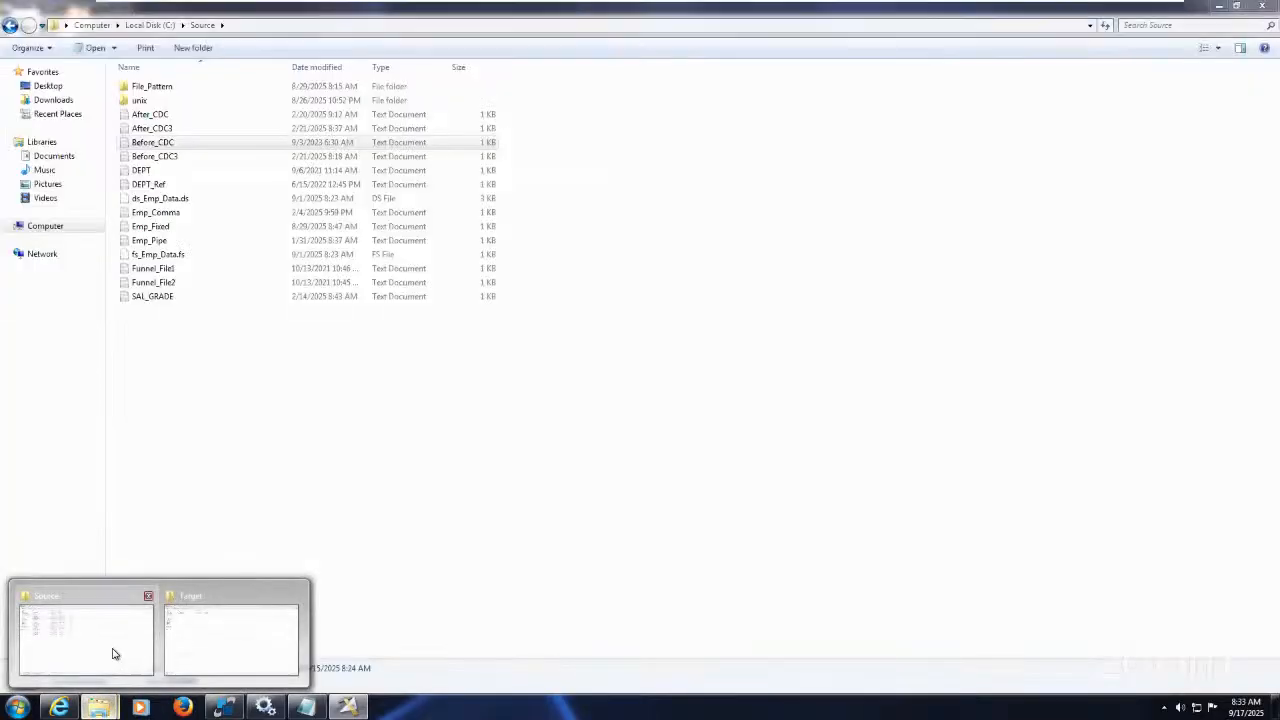
Step: Open Before_CDC and After_CDC in Notepad and arrange them side by side
{"action": "double_click", "coordinate": [170, 143]}
{"action": "double_click", "coordinate": [152, 114]}
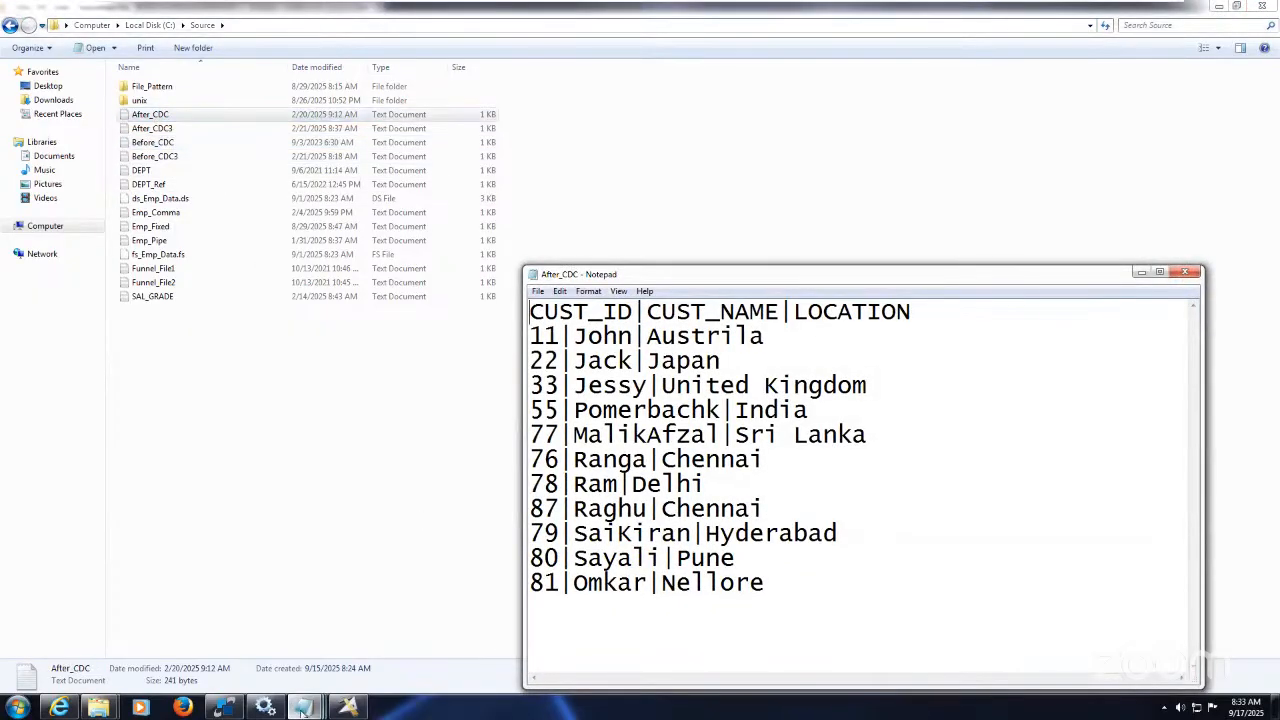
{"action": "mouse_move", "coordinate": [305, 707]}
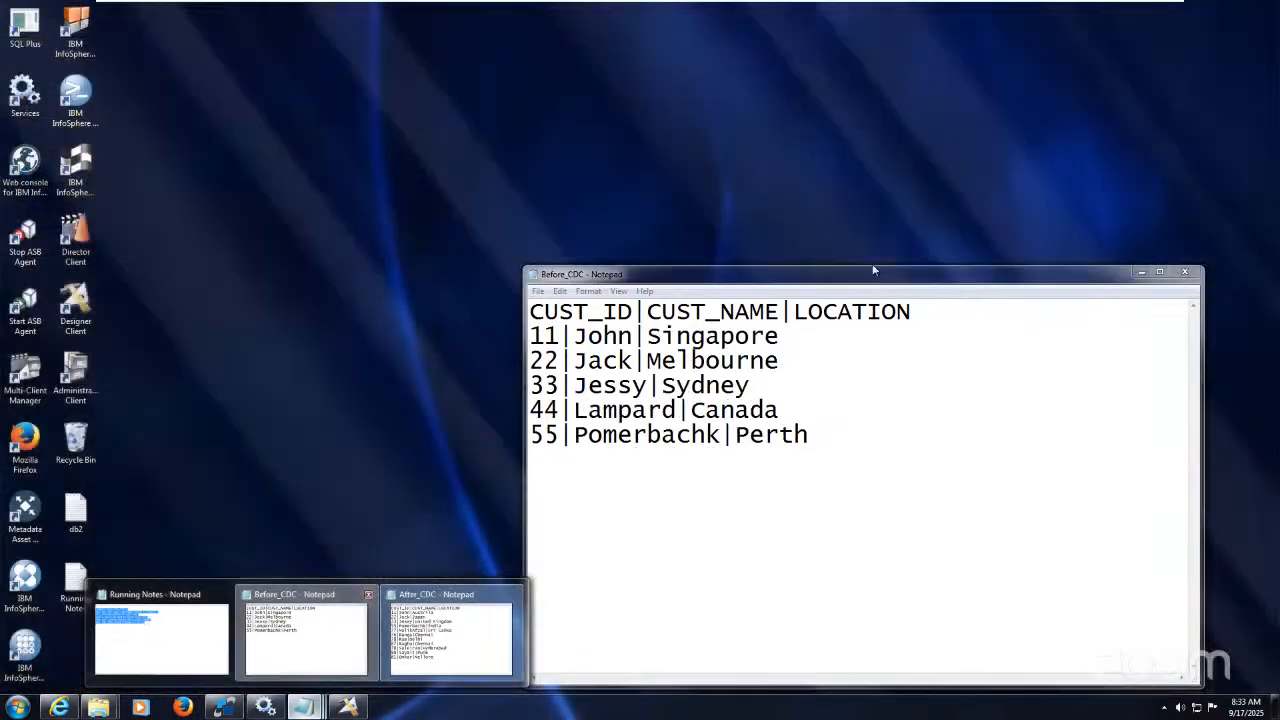
{"action": "left_click", "coordinate": [308, 660]}
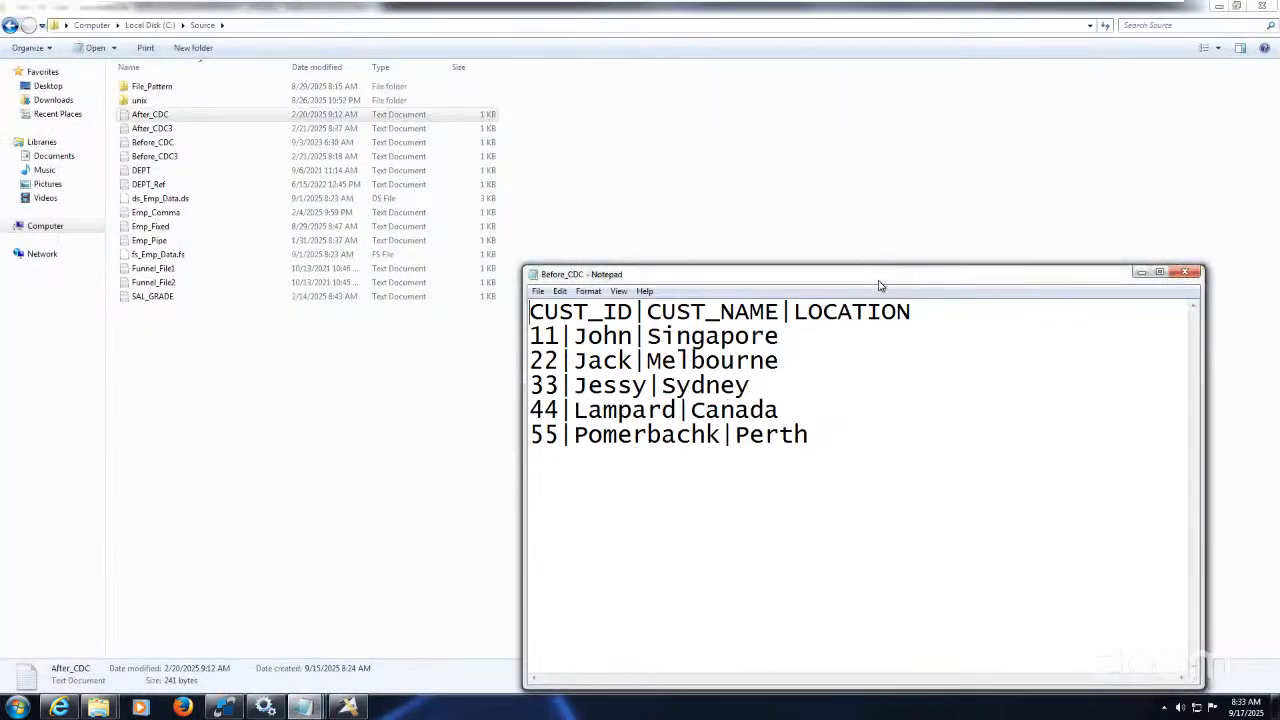
{"action": "left_click_drag", "start_coordinate": [884, 282], "coordinate": [953, 98]}
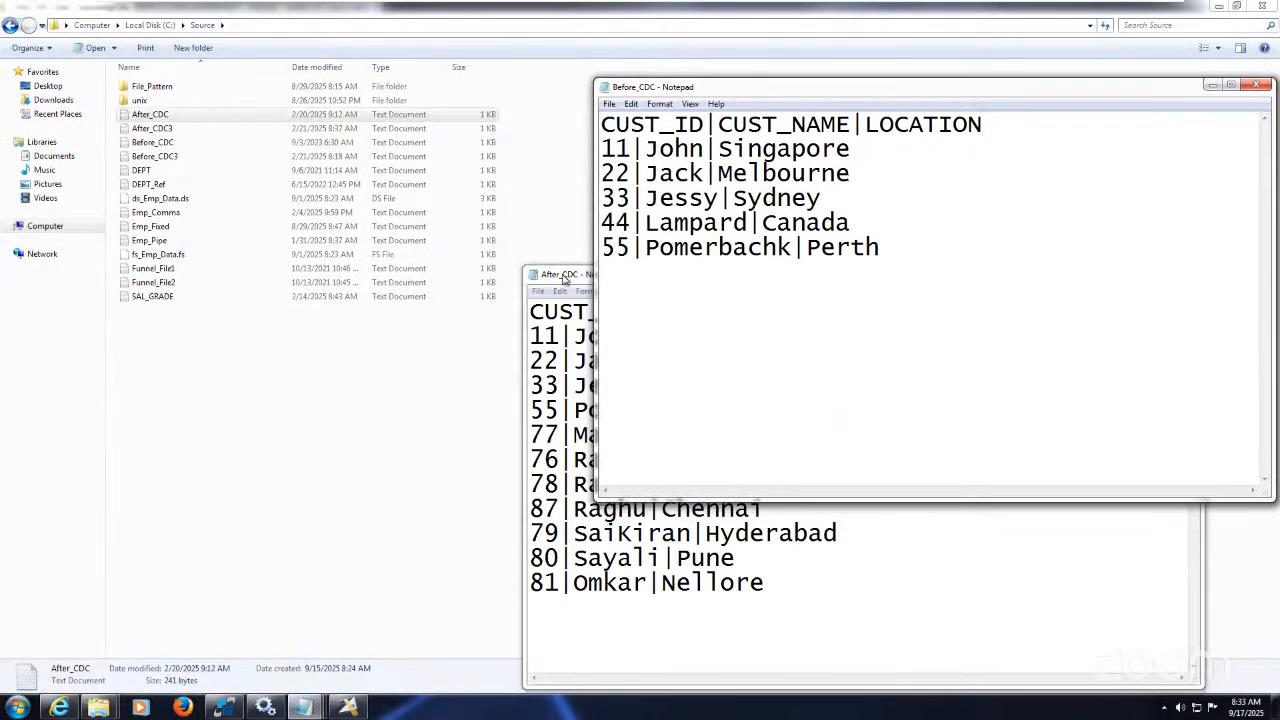
{"action": "left_click_drag", "start_coordinate": [563, 277], "coordinate": [127, 115]}
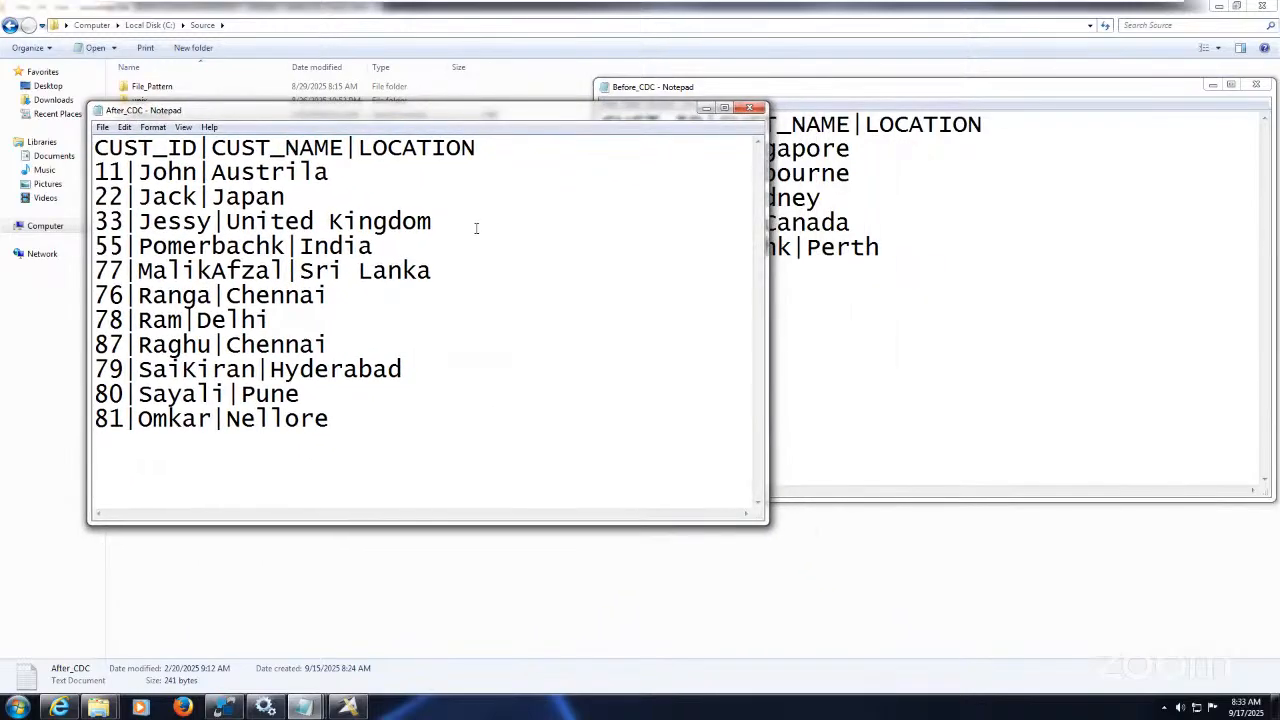
{"action": "left_click", "coordinate": [898, 399]}
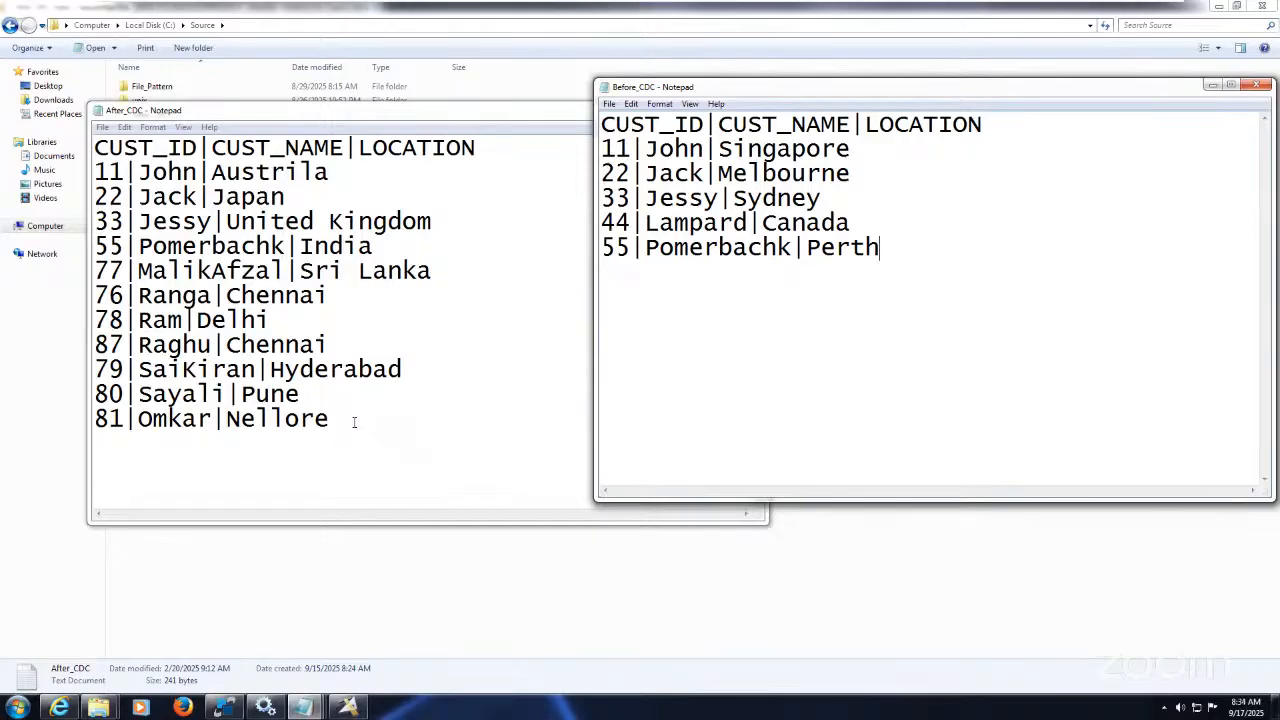
Step: Highlight the new customer rows 77–81 that exist only in After_CDC
{"action": "left_click_drag", "start_coordinate": [353, 422], "coordinate": [93, 271]}
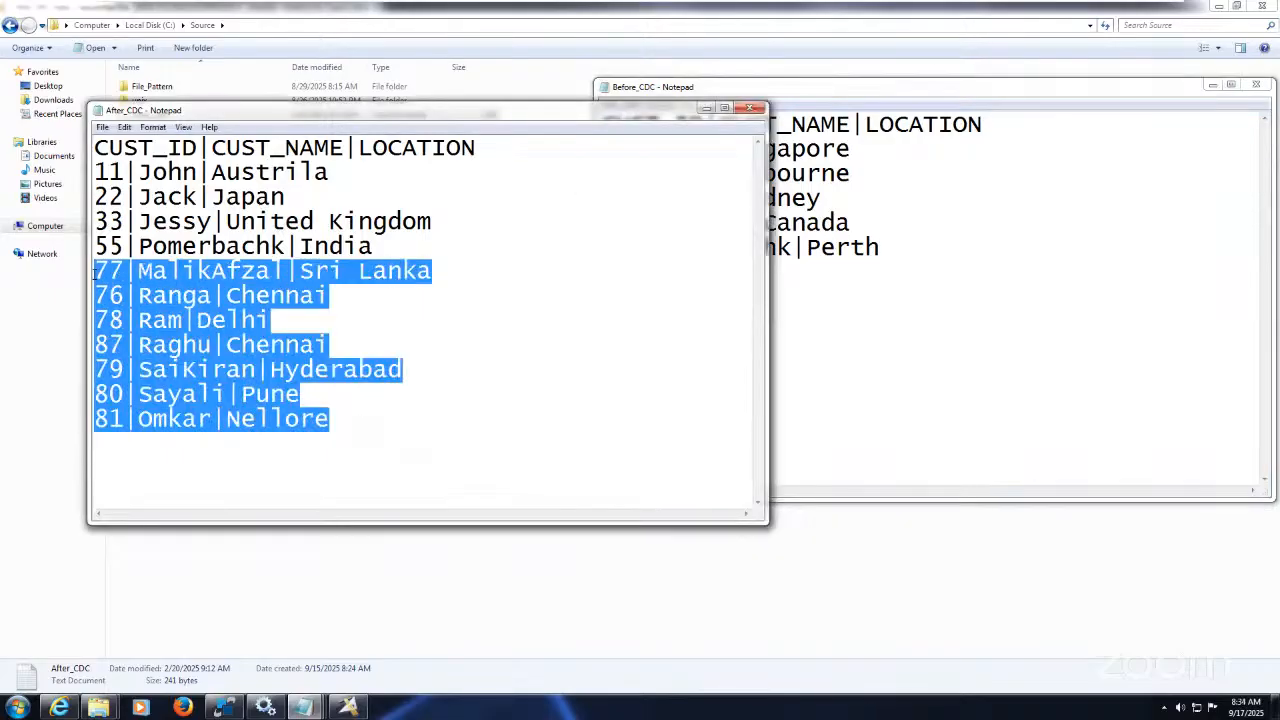
{"action": "left_click", "coordinate": [882, 352]}
{"action": "left_click", "coordinate": [348, 707]}
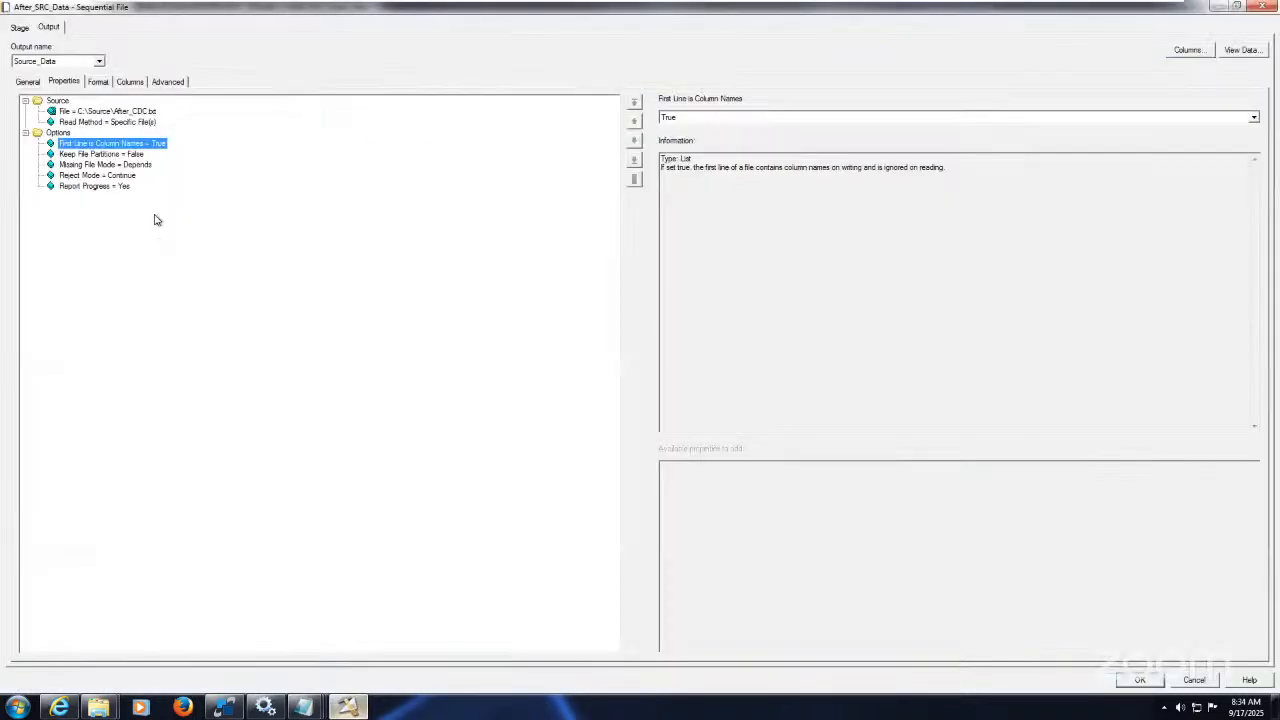
Step: Confirm the Sequential File property points to After_CDC.txt and close the stage properties
{"action": "left_click", "coordinate": [140, 112]}
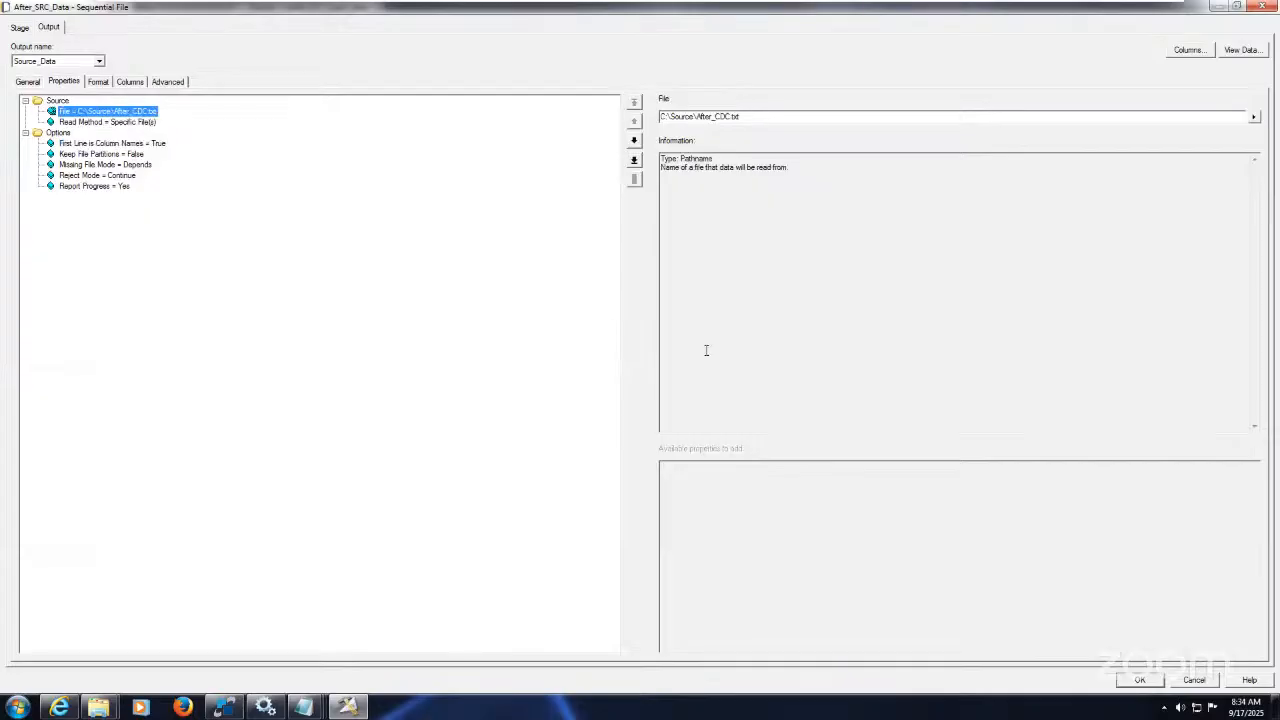
{"action": "left_click", "coordinate": [1141, 680]}
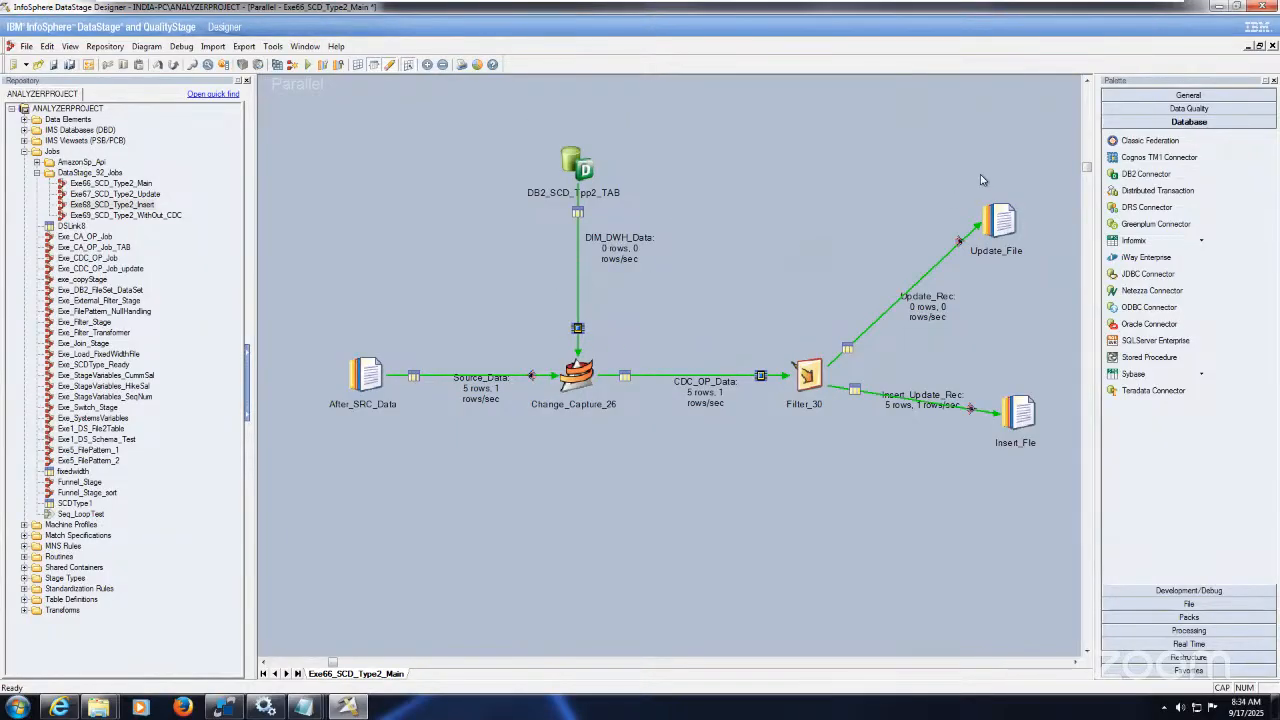
{"action": "left_click", "coordinate": [1000, 220]}
{"action": "left_click", "coordinate": [1018, 412]}
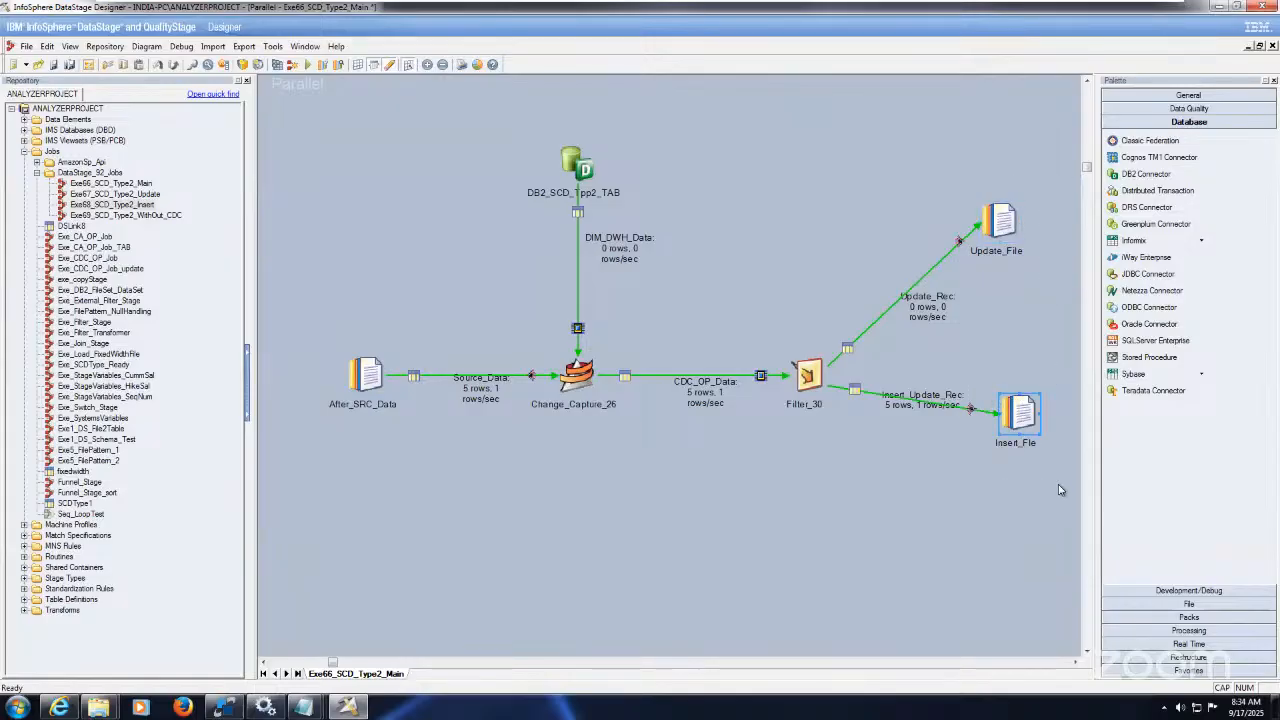
{"action": "left_click", "coordinate": [976, 494]}
{"action": "left_click_drag", "start_coordinate": [955, 345], "coordinate": [1048, 484]}
{"action": "left_click", "coordinate": [1048, 484]}
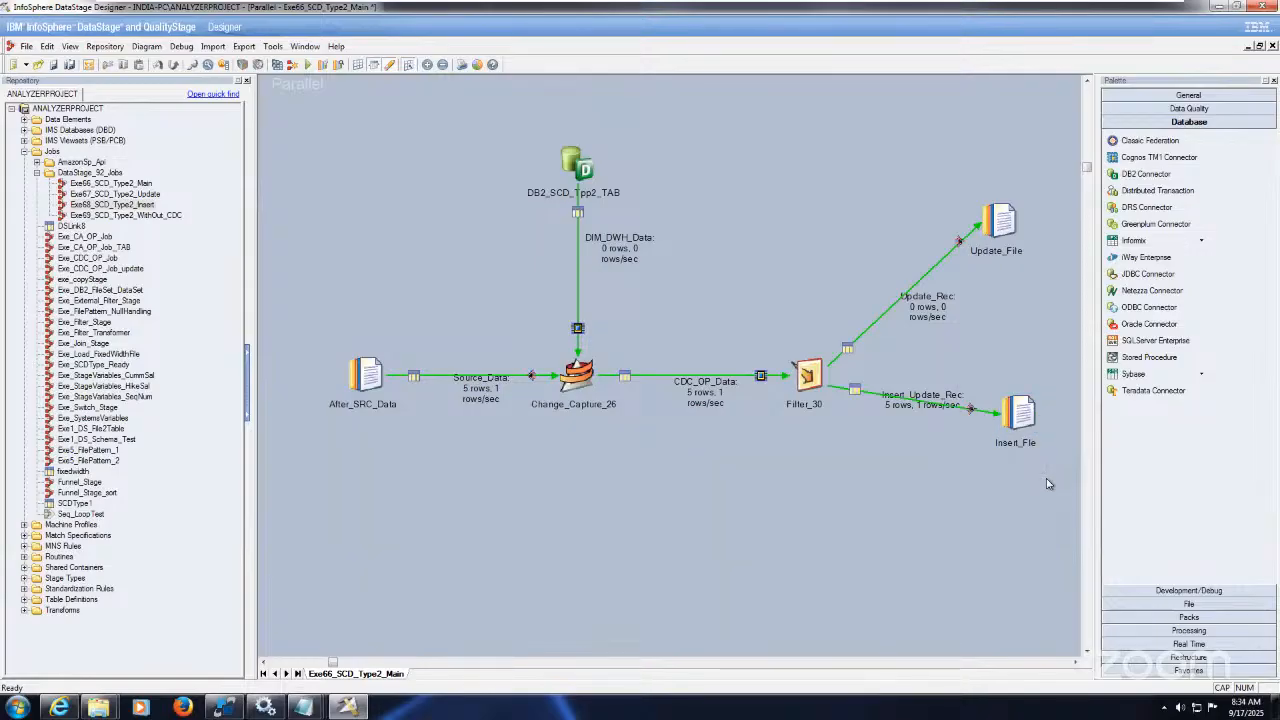
Step: Compile the Exe66_SCD_Type2_Main job so its Job Run Options appear
{"action": "left_click", "coordinate": [308, 65]}
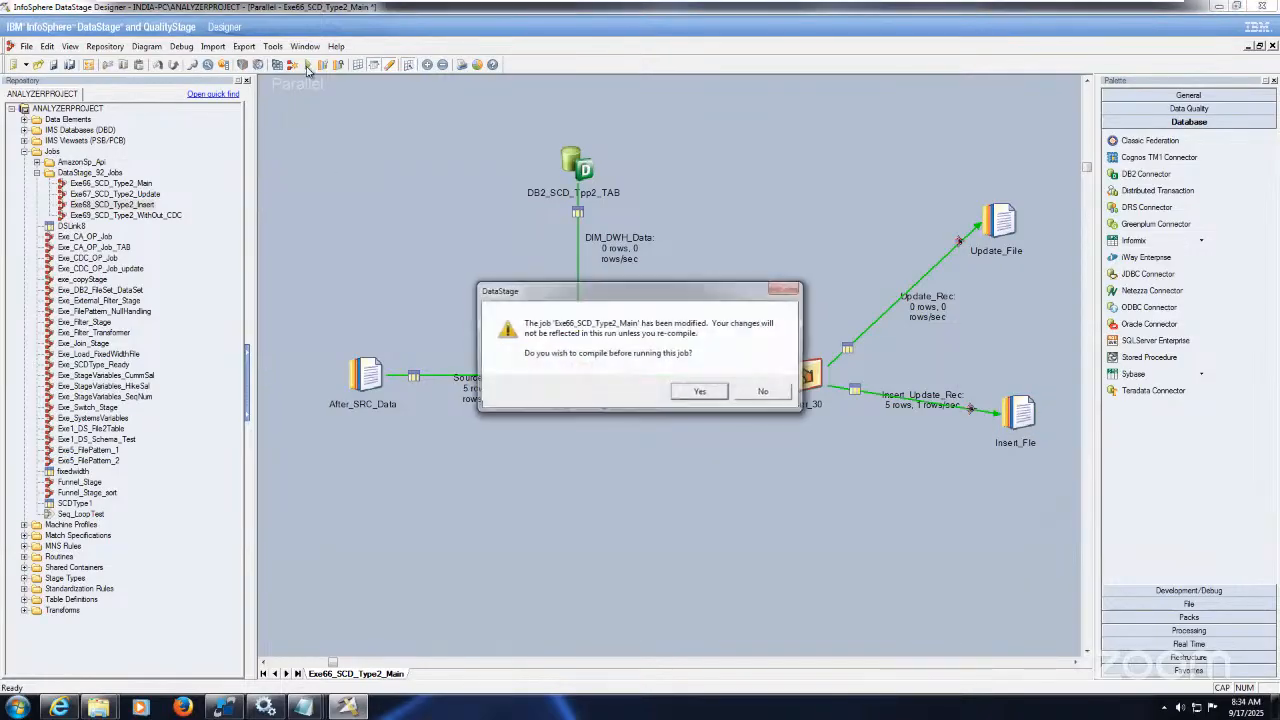
{"action": "left_click", "coordinate": [699, 391]}
{"action": "left_click", "coordinate": [692, 391]}
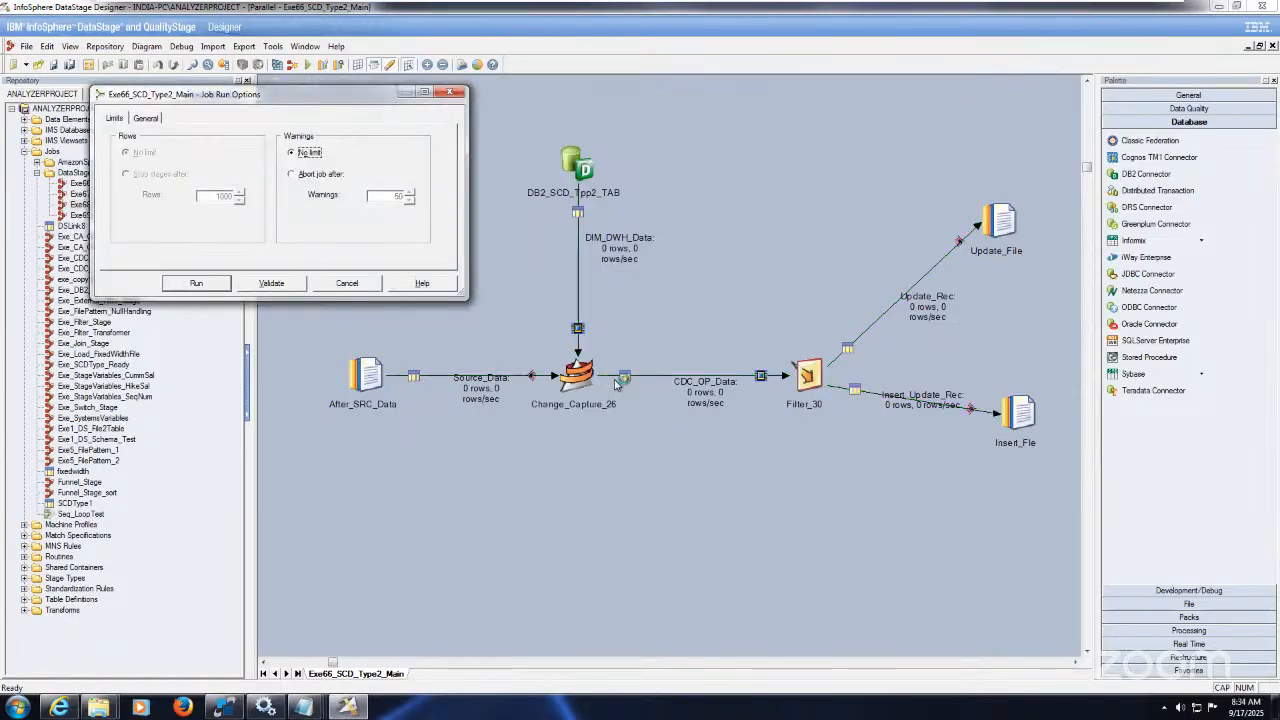
Step: Run the Main job and review its log: 4 records to Update_File, 11 to Insert_File
{"action": "left_click", "coordinate": [205, 286]}
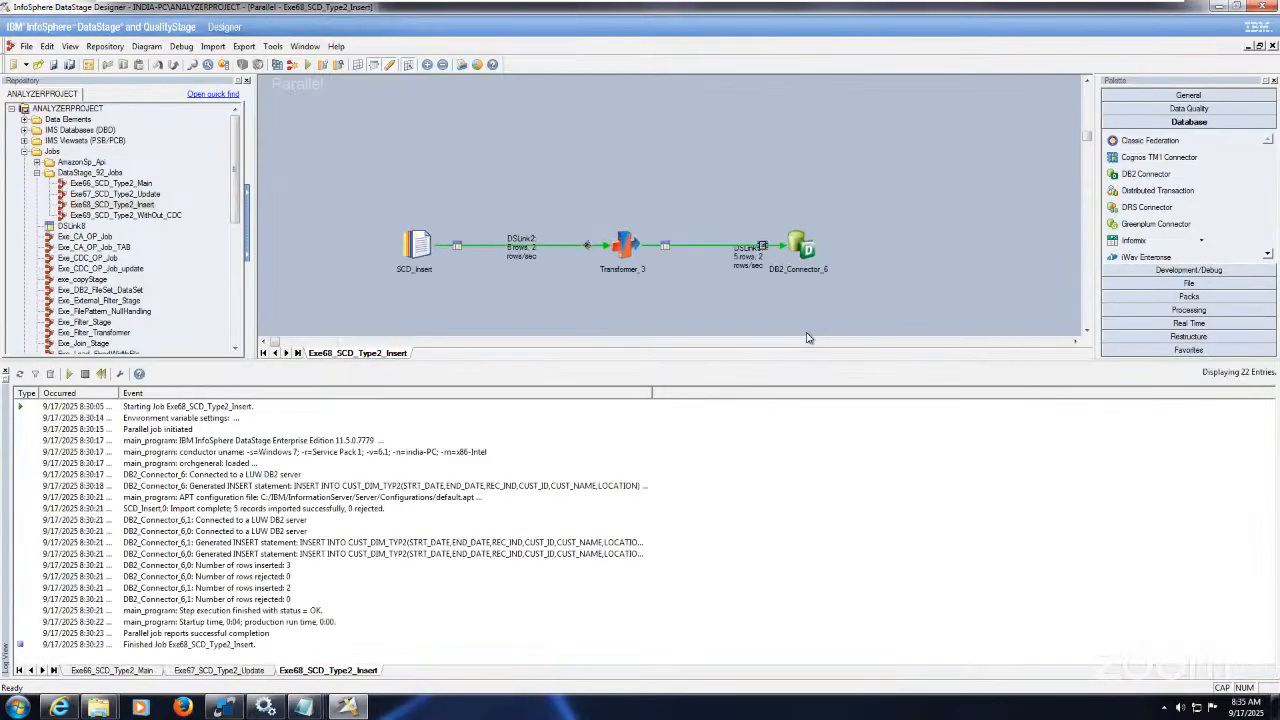
{"action": "left_click", "coordinate": [141, 669]}
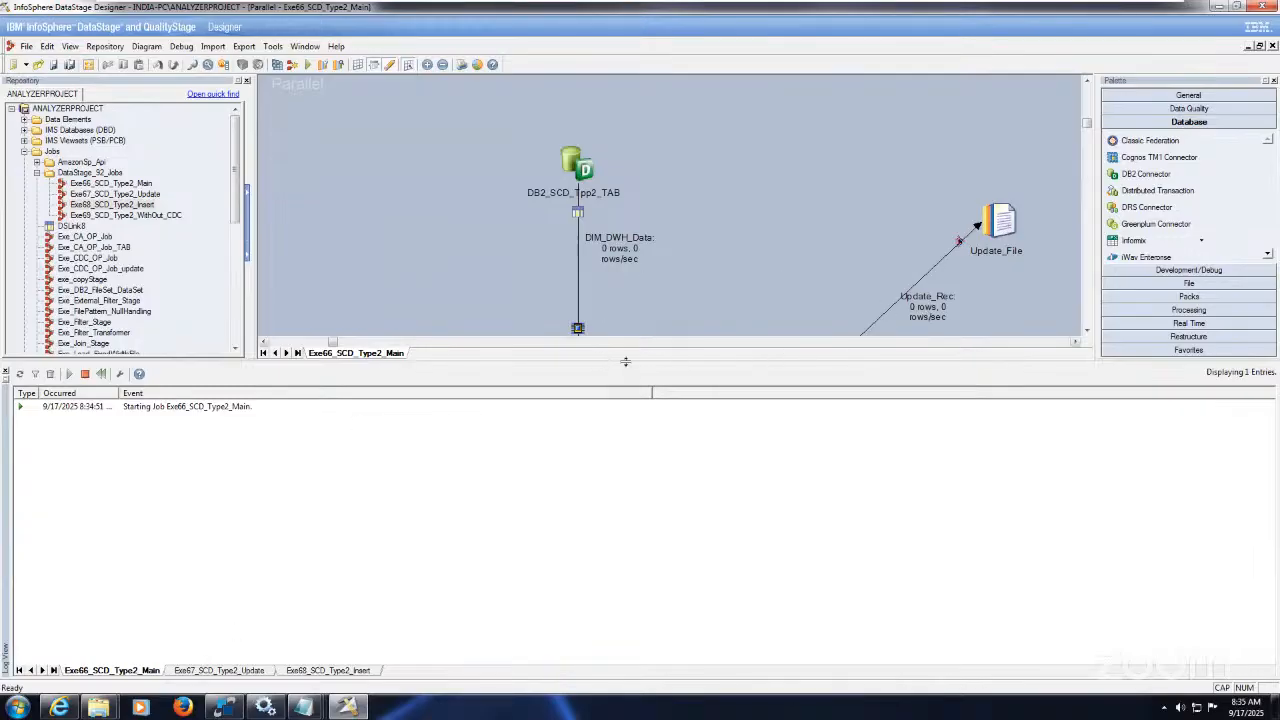
{"action": "left_click_drag", "start_coordinate": [621, 359], "coordinate": [651, 444]}
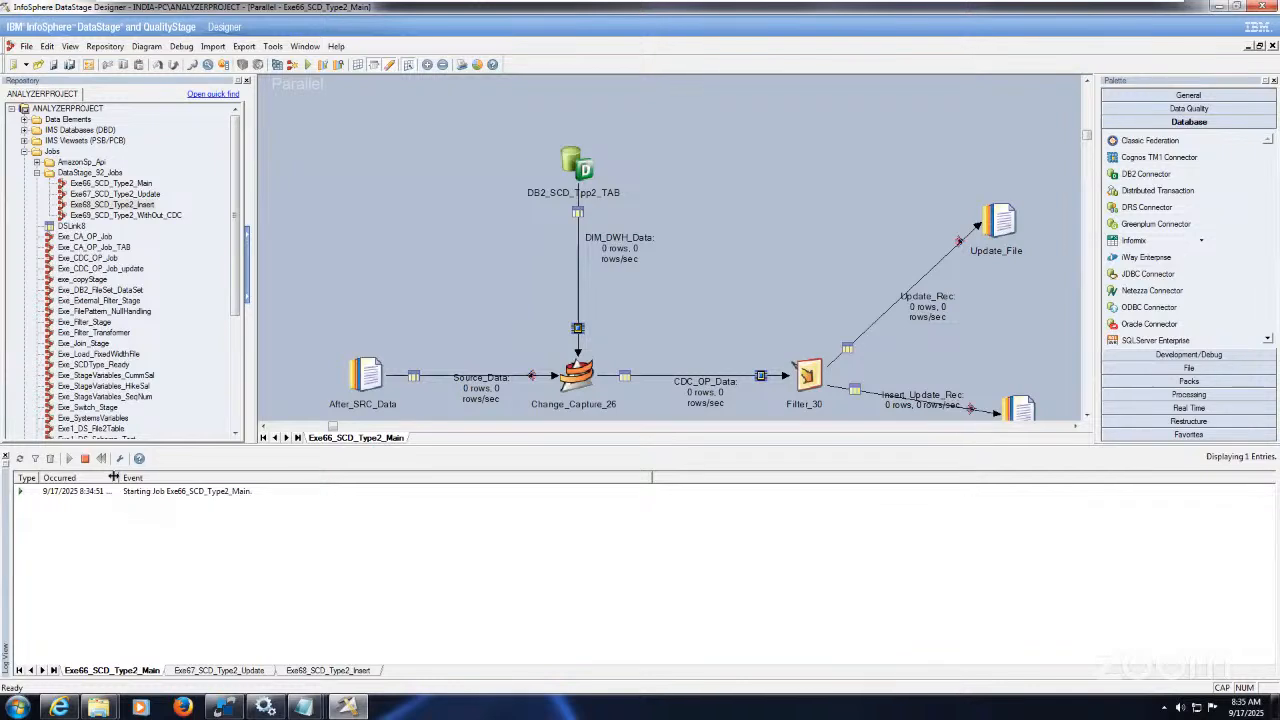
{"action": "left_click_drag", "start_coordinate": [115, 477], "coordinate": [166, 479]}
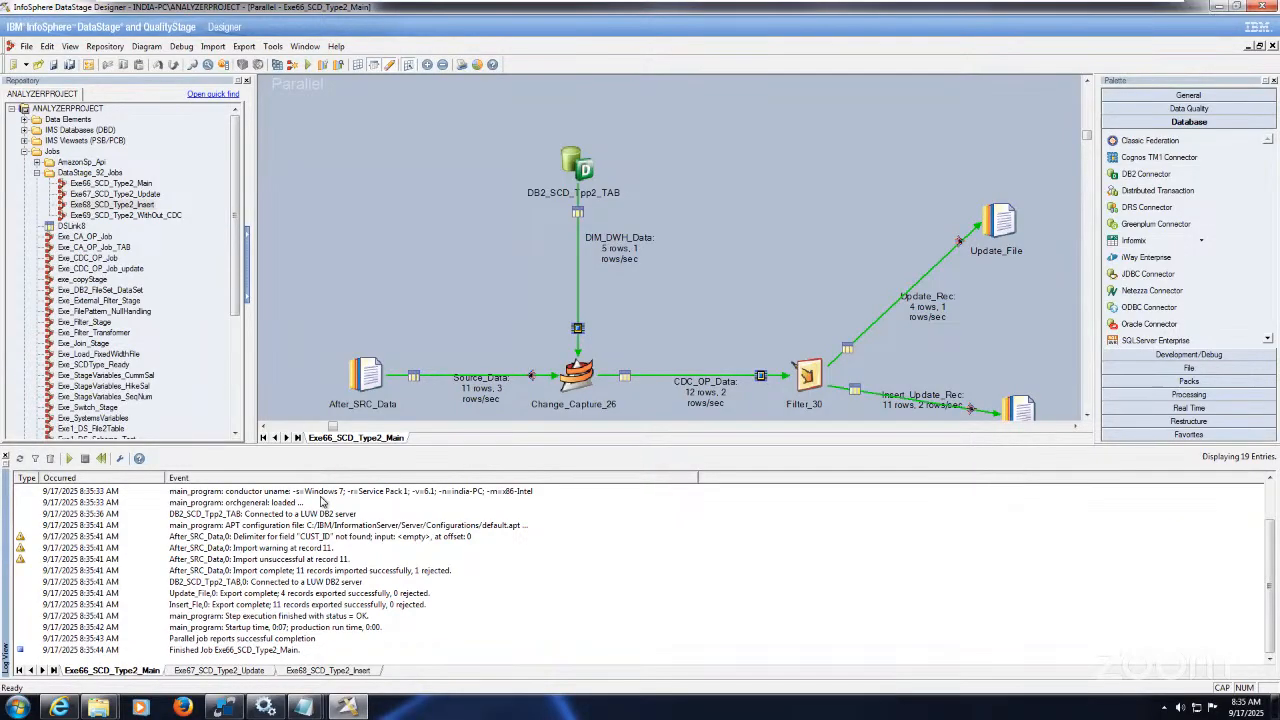
Step: Bring up the Exe67_SCD_Type2_Update job's run options
{"action": "left_click", "coordinate": [1088, 416]}
{"action": "left_click", "coordinate": [1088, 416]}
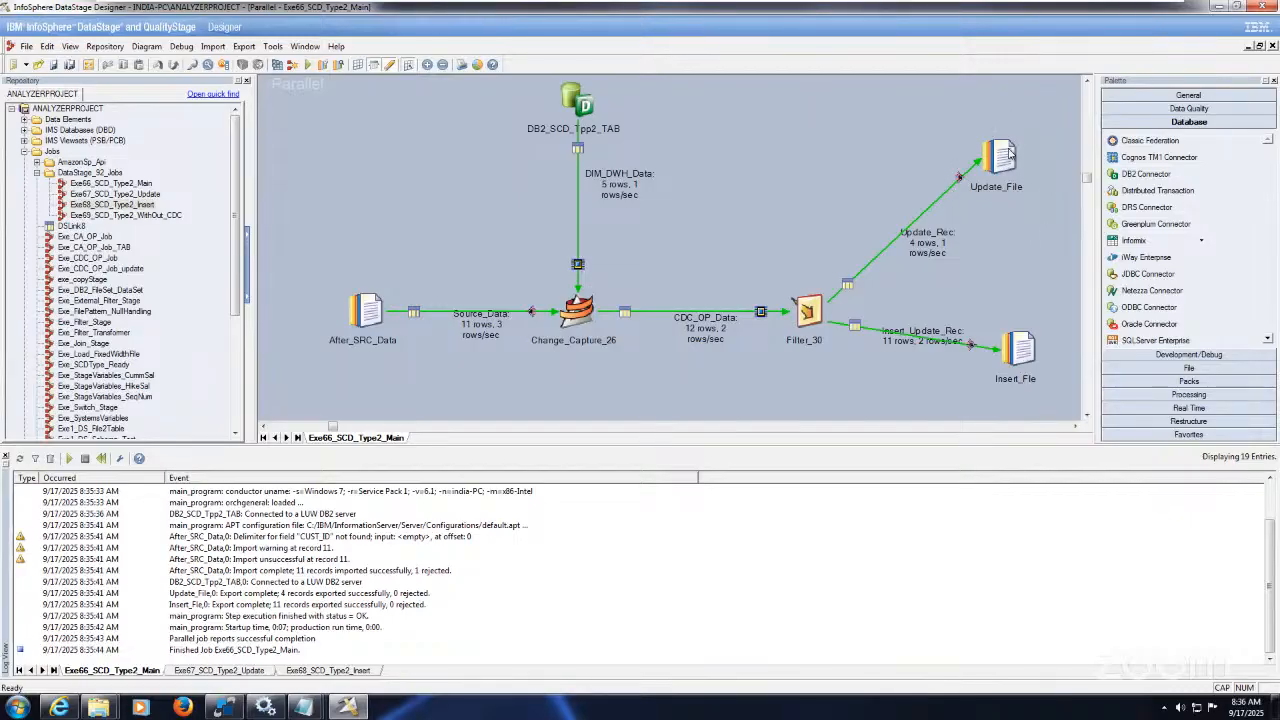
{"action": "left_click", "coordinate": [250, 671]}
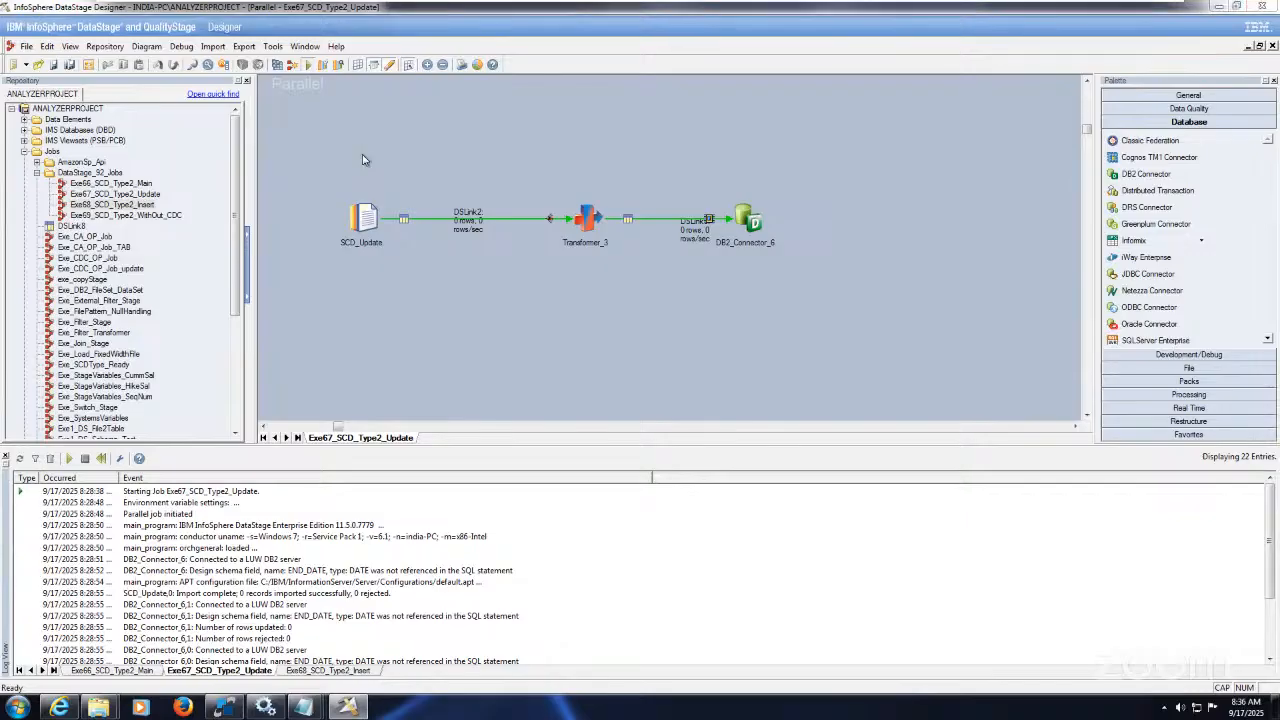
Step: Open the SCD2_UPDATE and SCD2_INSERT output files from the Target folder
{"action": "left_click", "coordinate": [98, 708]}
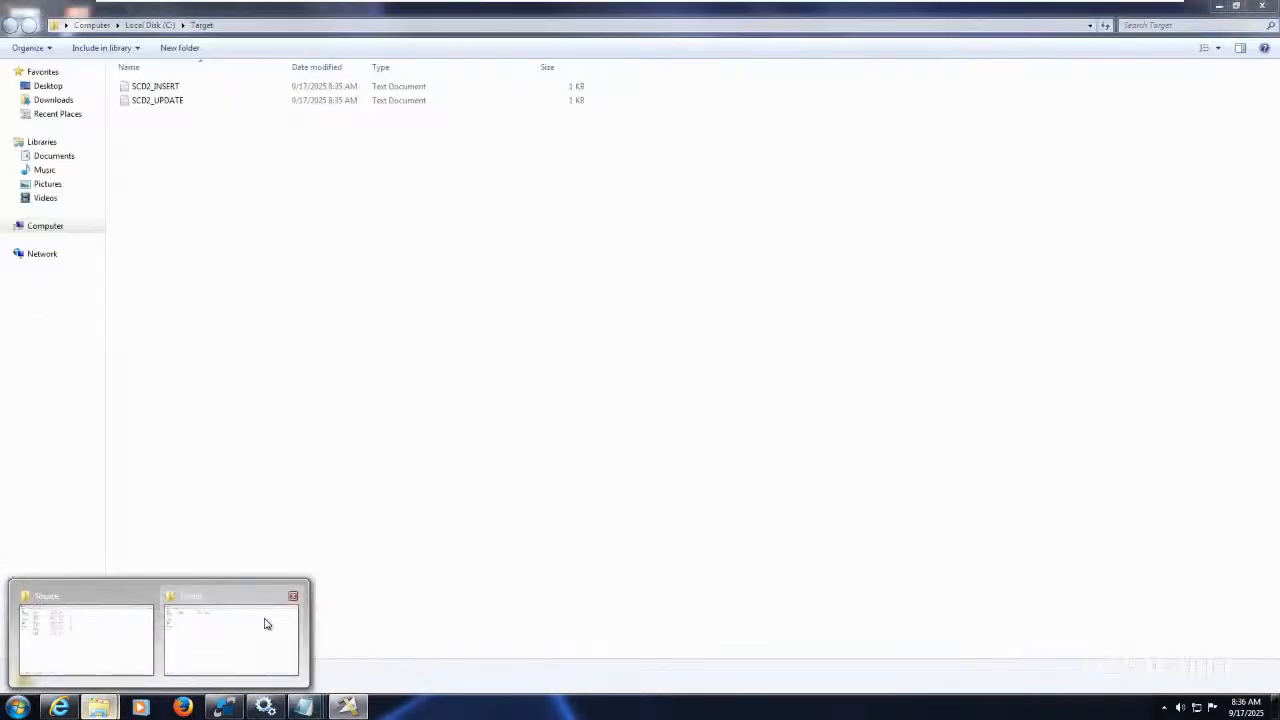
{"action": "left_click", "coordinate": [266, 622]}
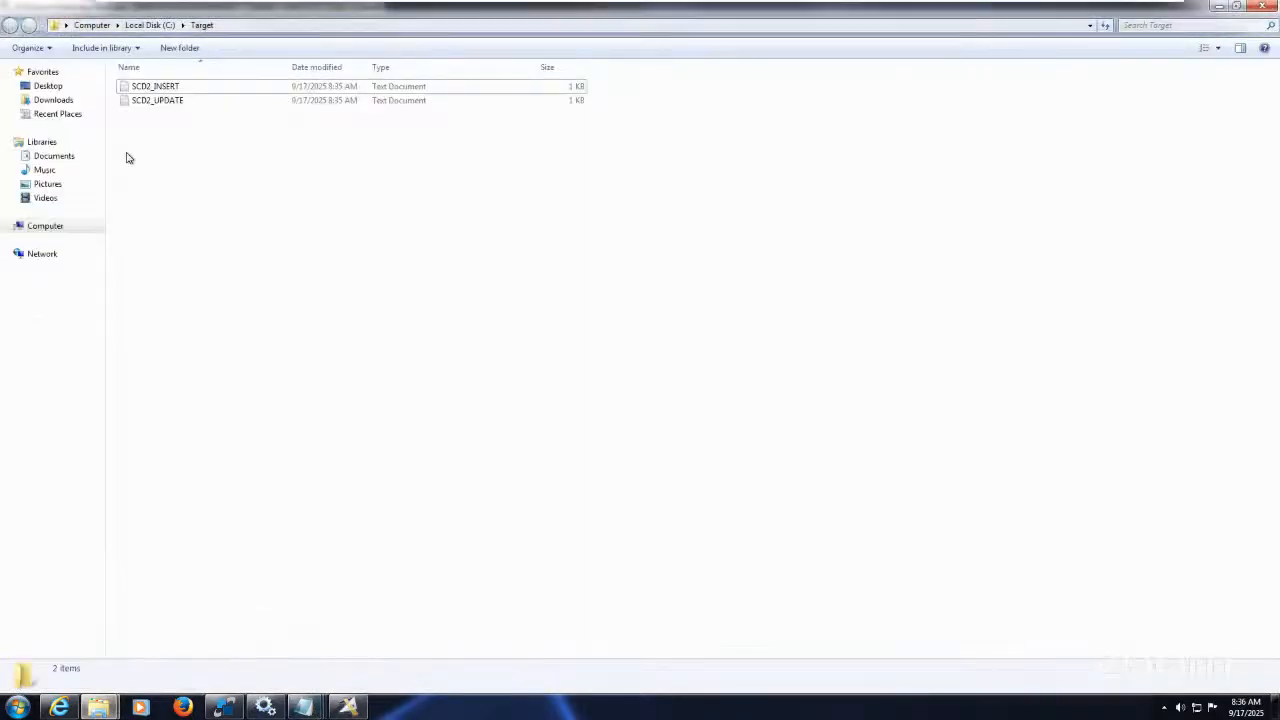
{"action": "left_click", "coordinate": [166, 101]}
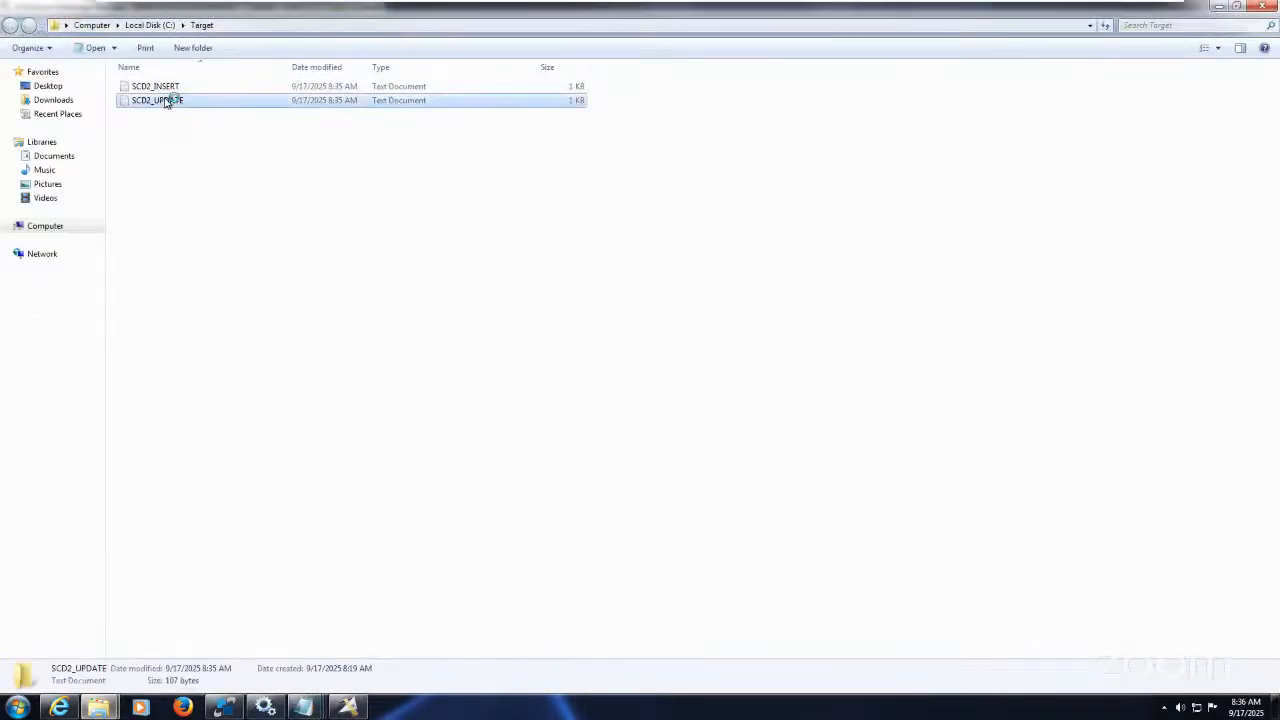
{"action": "double_click", "coordinate": [166, 101]}
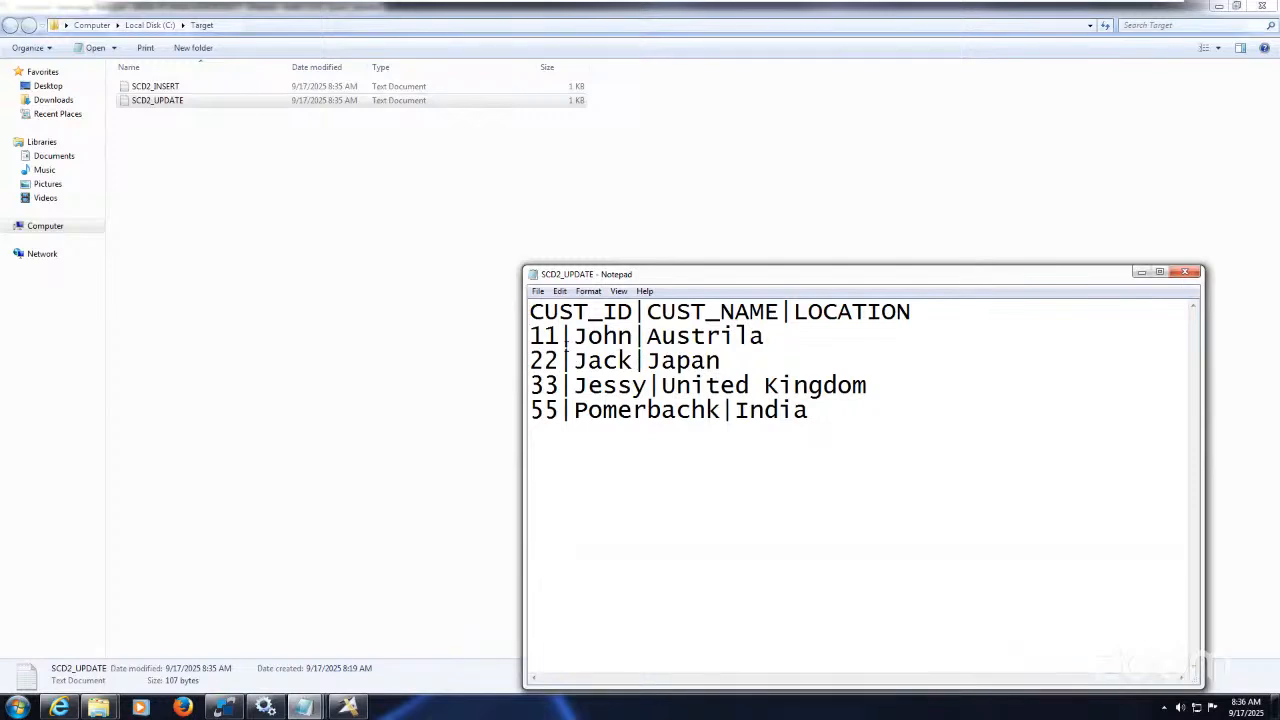
{"action": "left_click", "coordinate": [1187, 272]}
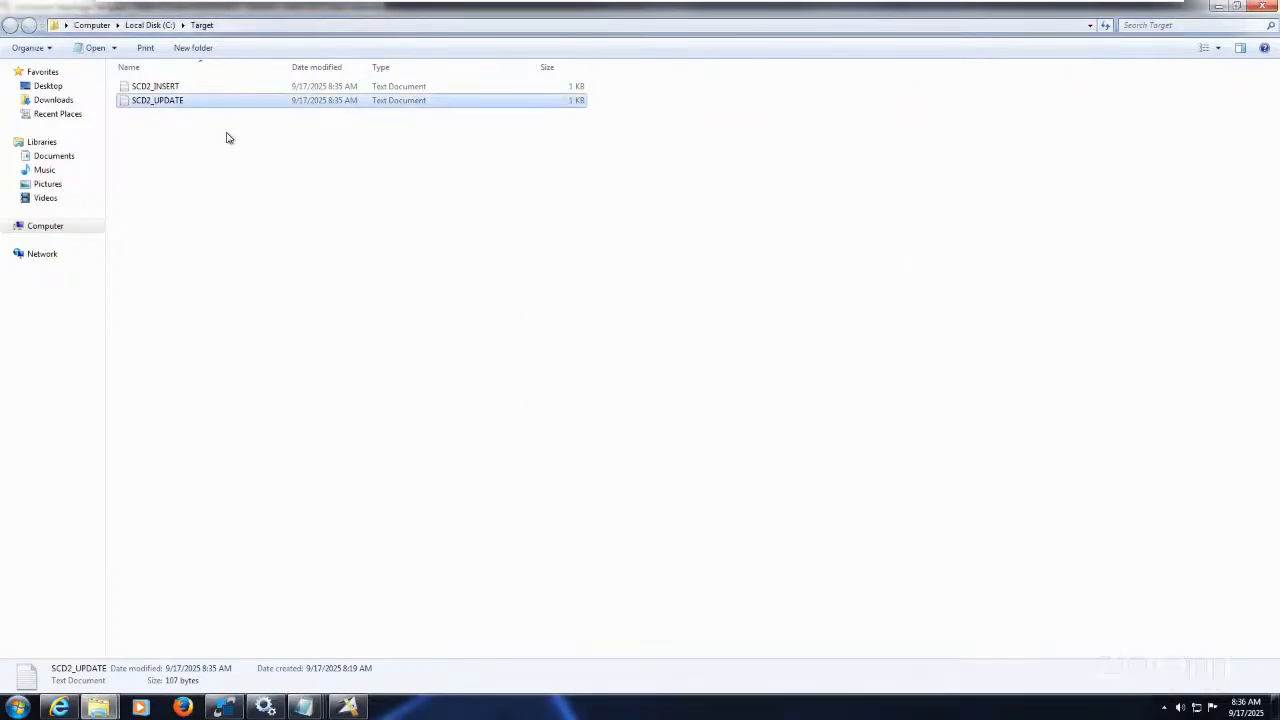
{"action": "double_click", "coordinate": [174, 86]}
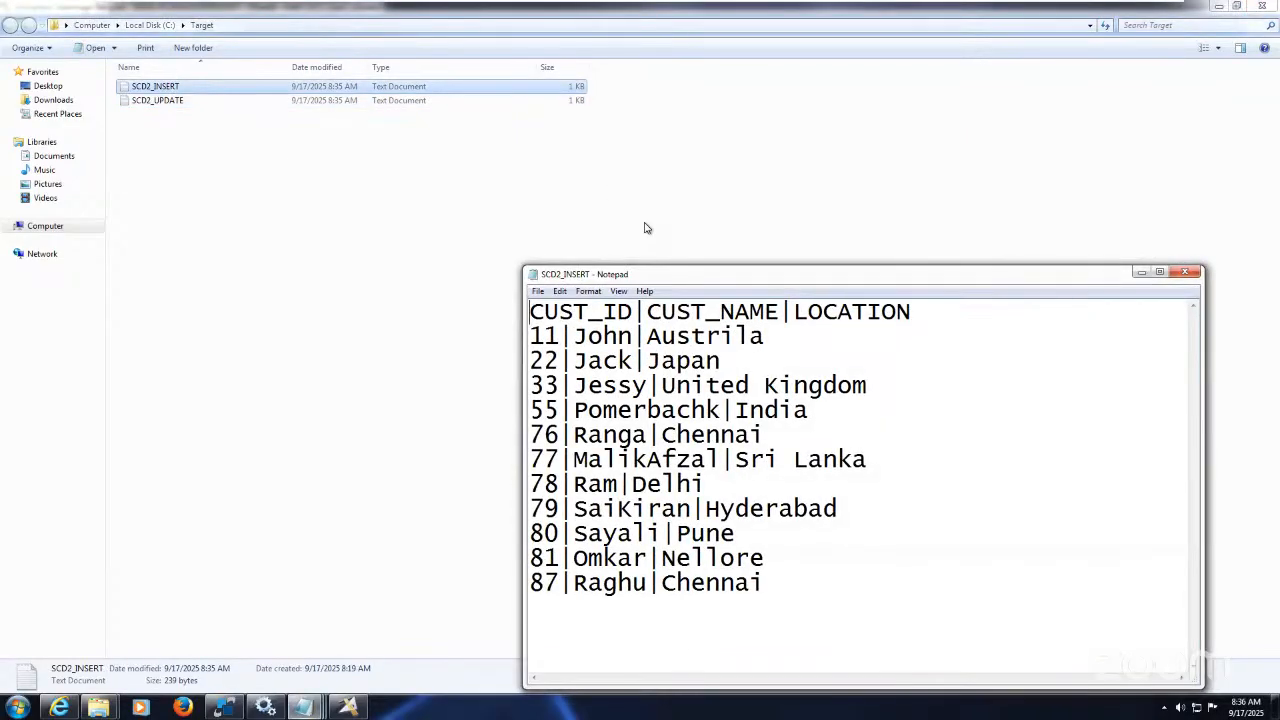
Step: Close the Before_CDC and After_CDC windows and arrange SCD2_UPDATE and SCD2_INSERT side by side
{"action": "mouse_move", "coordinate": [314, 702]}
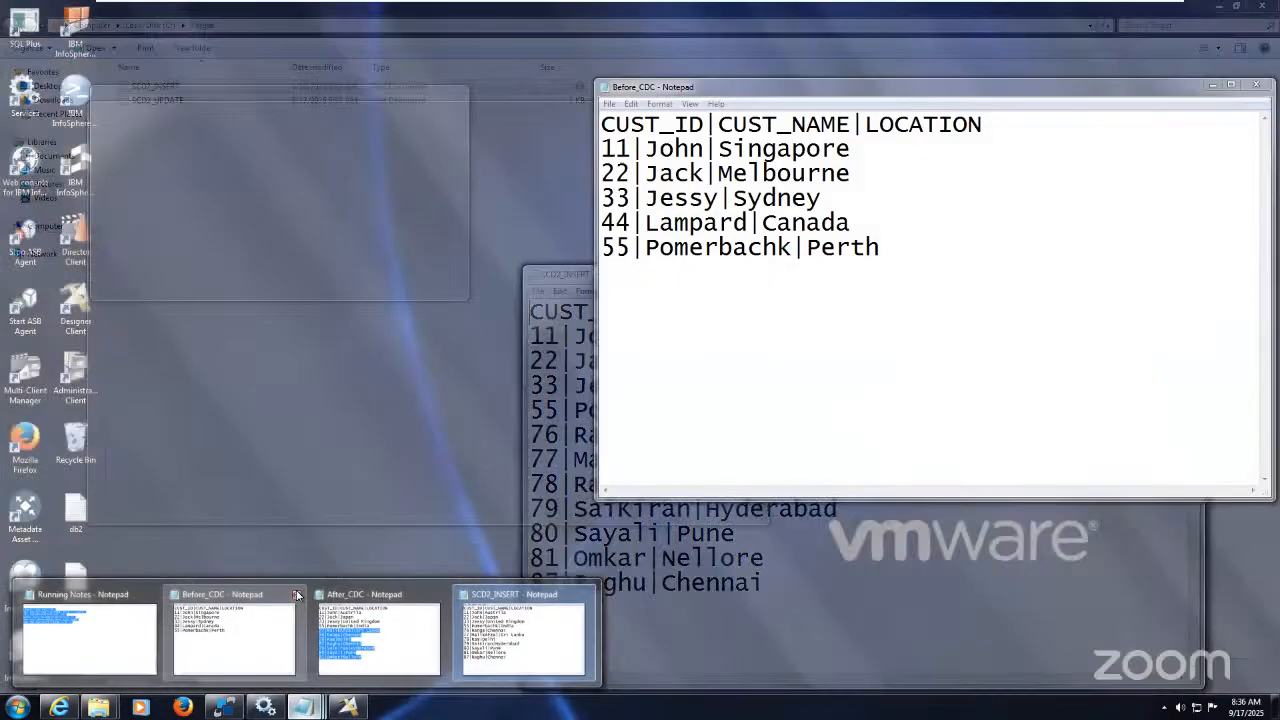
{"action": "left_click", "coordinate": [297, 595]}
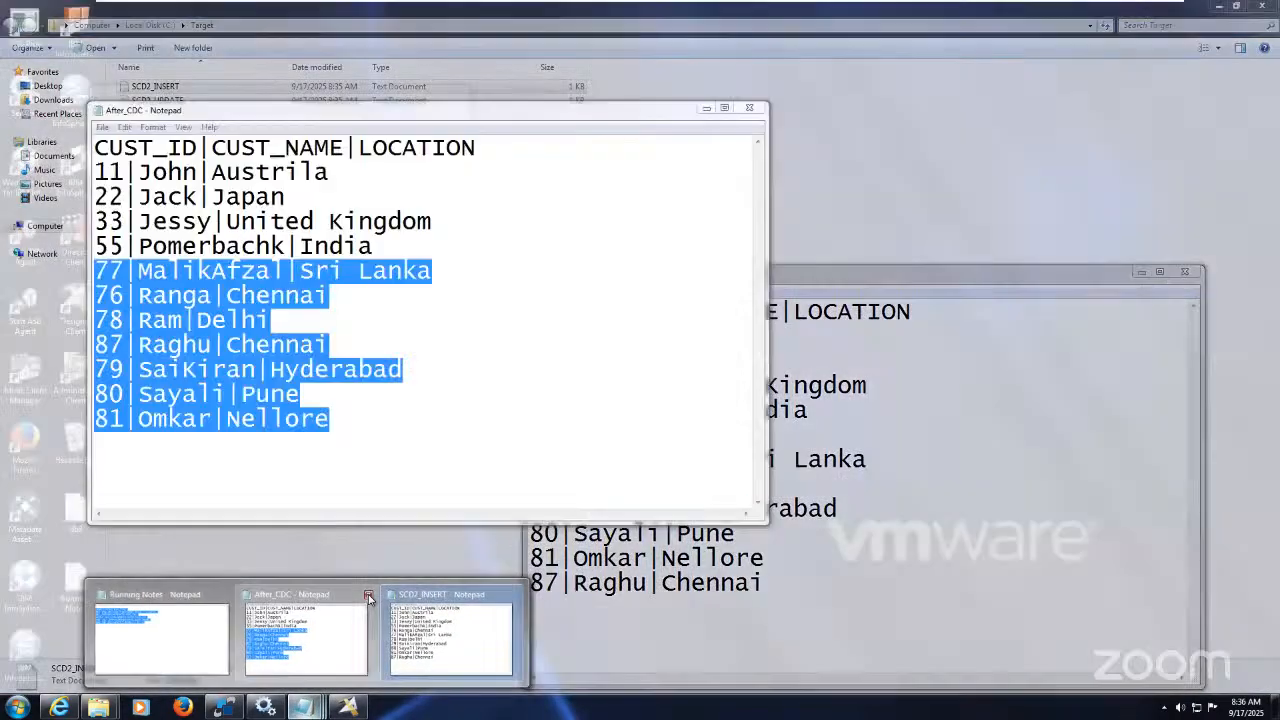
{"action": "left_click", "coordinate": [368, 597]}
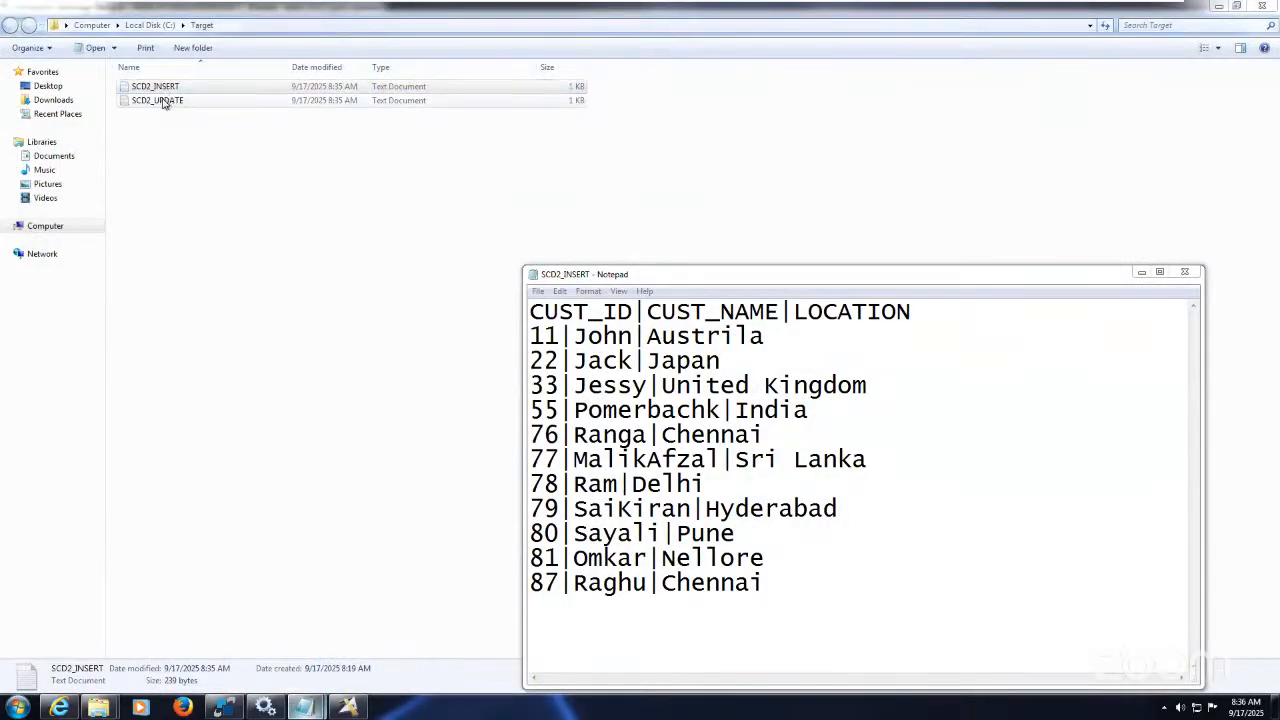
{"action": "double_click", "coordinate": [163, 102]}
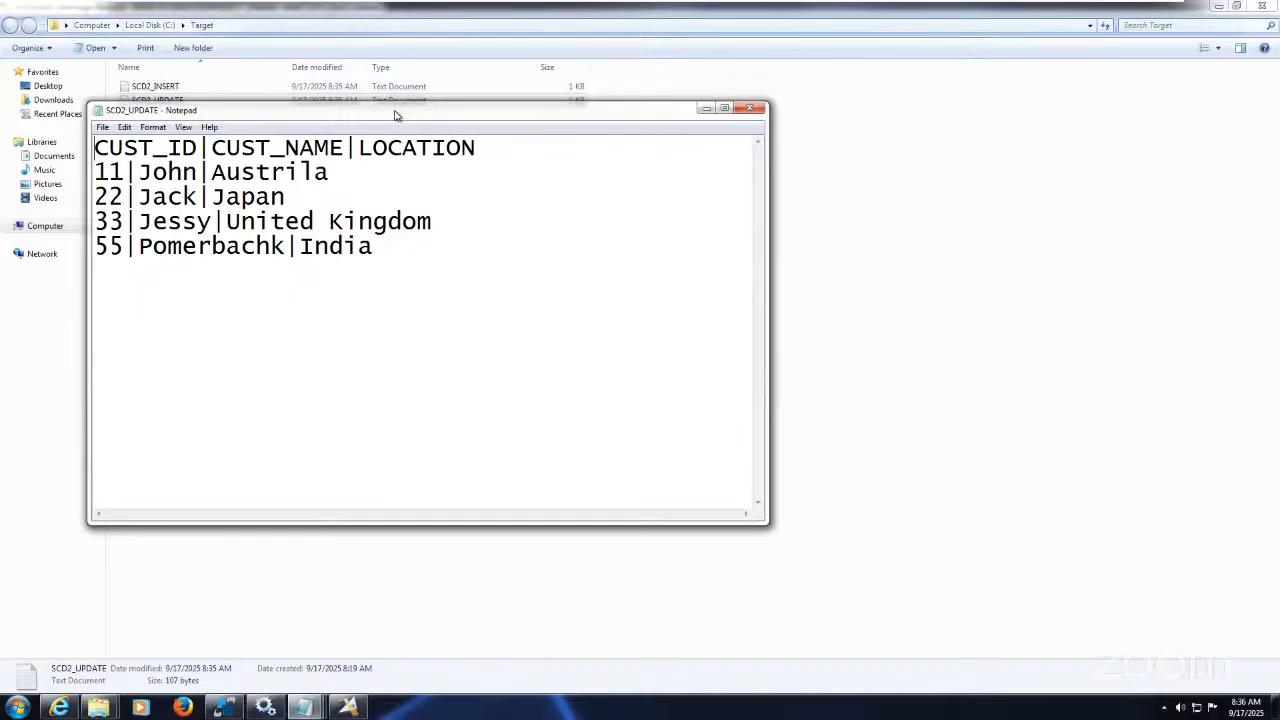
{"action": "left_click_drag", "start_coordinate": [395, 111], "coordinate": [357, 93]}
{"action": "mouse_move", "coordinate": [305, 710]}
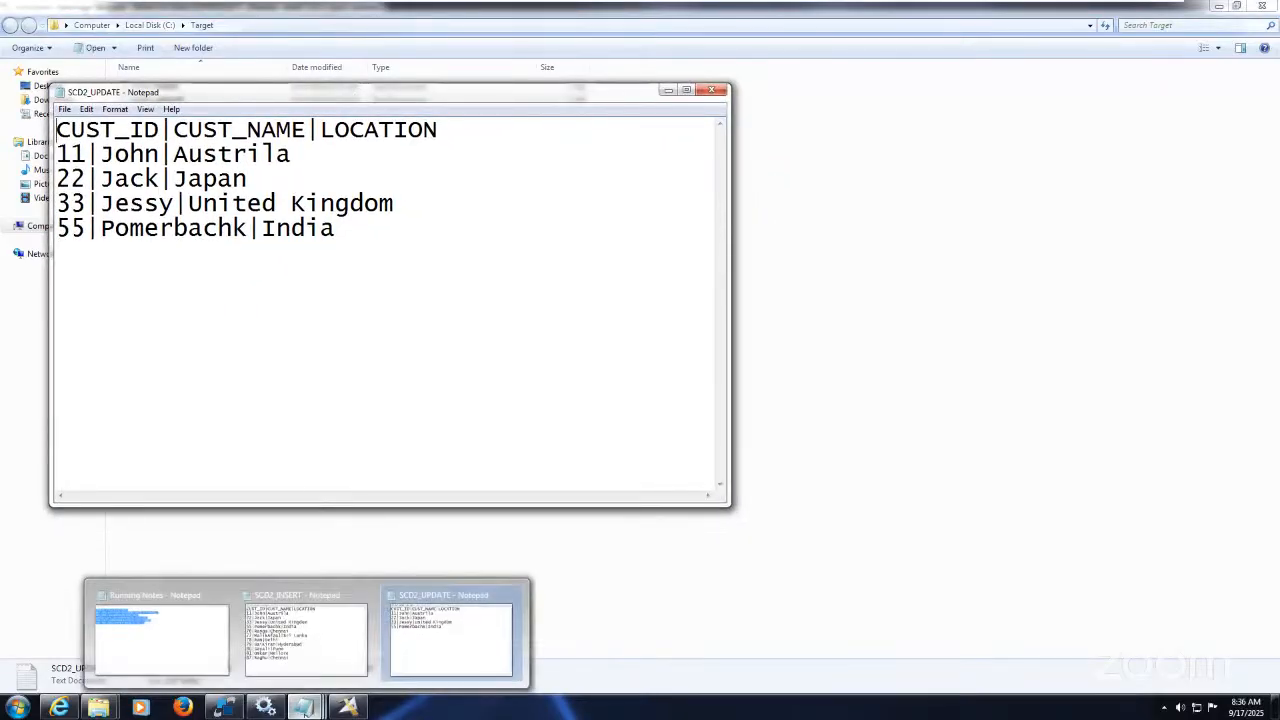
{"action": "mouse_move", "coordinate": [343, 660]}
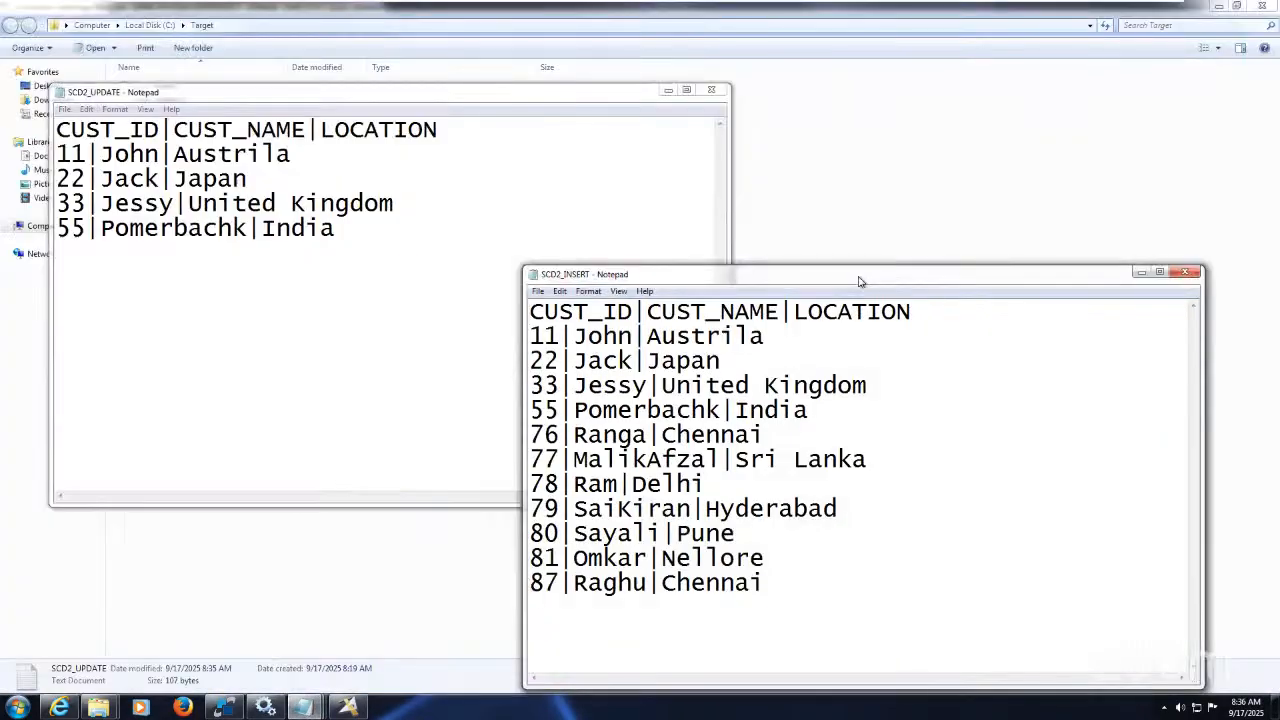
{"action": "left_click_drag", "start_coordinate": [857, 280], "coordinate": [874, 100]}
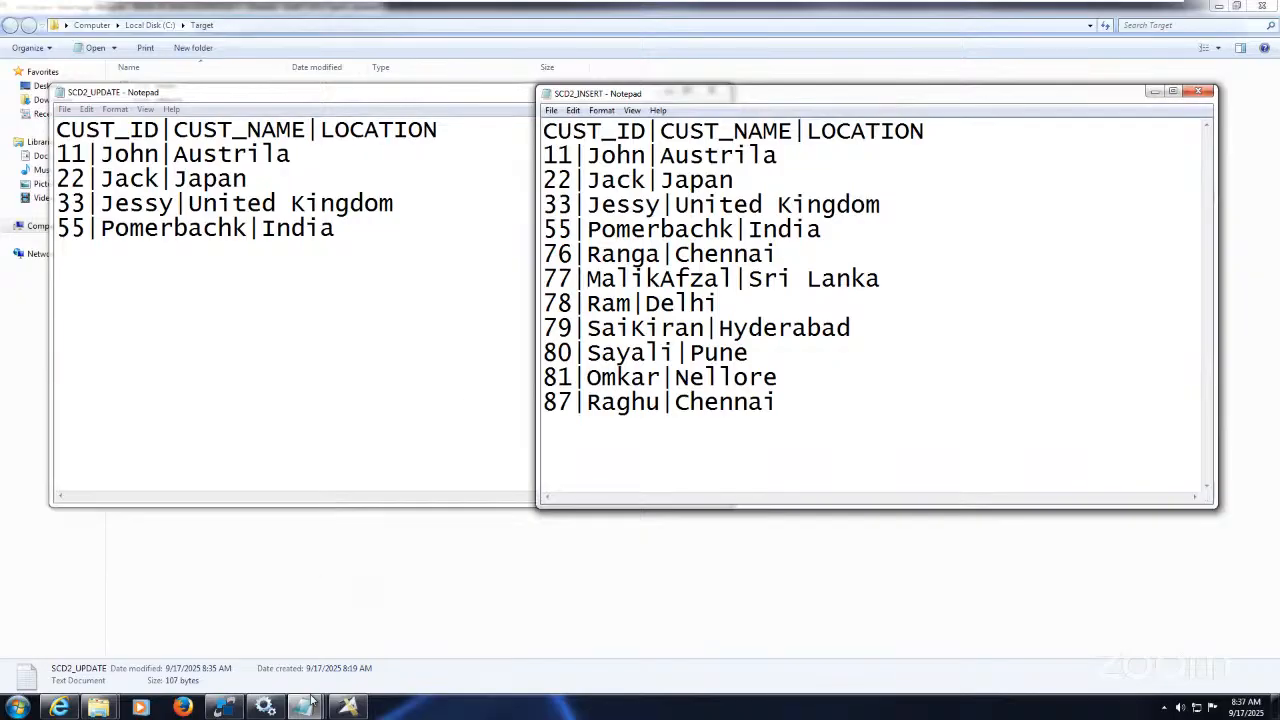
{"action": "left_click", "coordinate": [224, 707]}
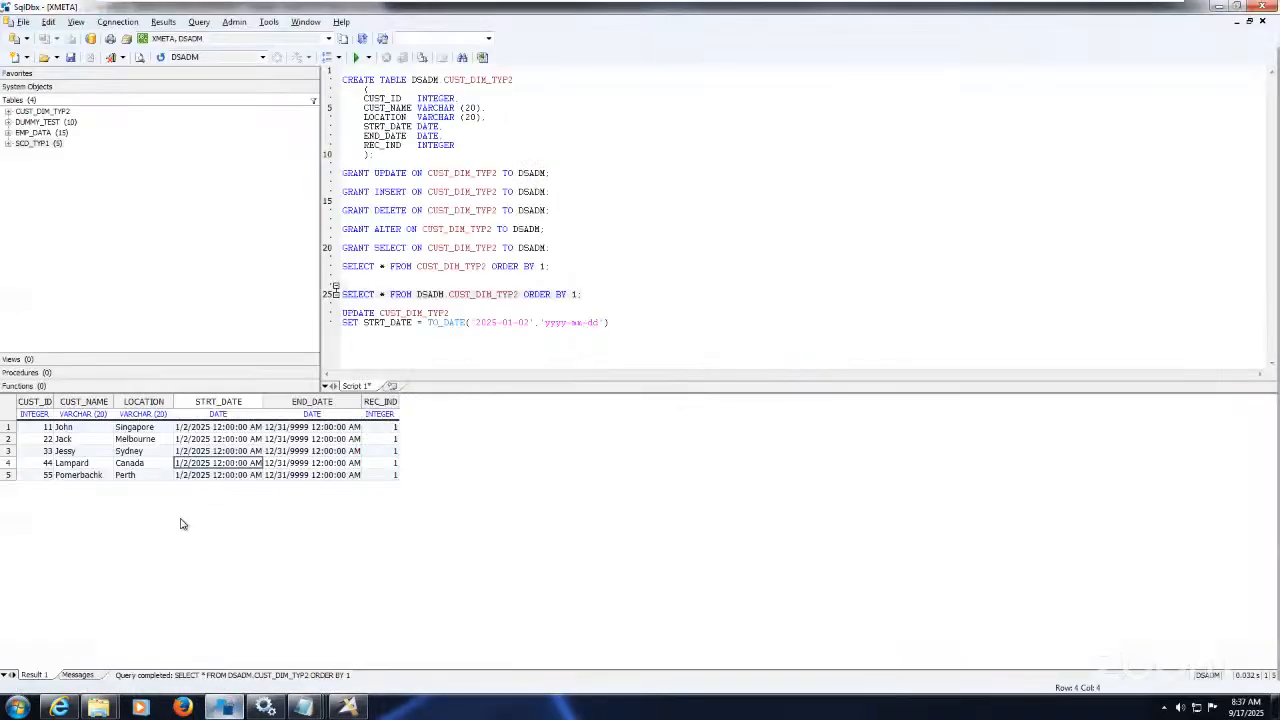
Step: Compare the CUST_DIM_TYP2 rows in SqlDbx against the Notepad source files
{"action": "left_click", "coordinate": [121, 429]}
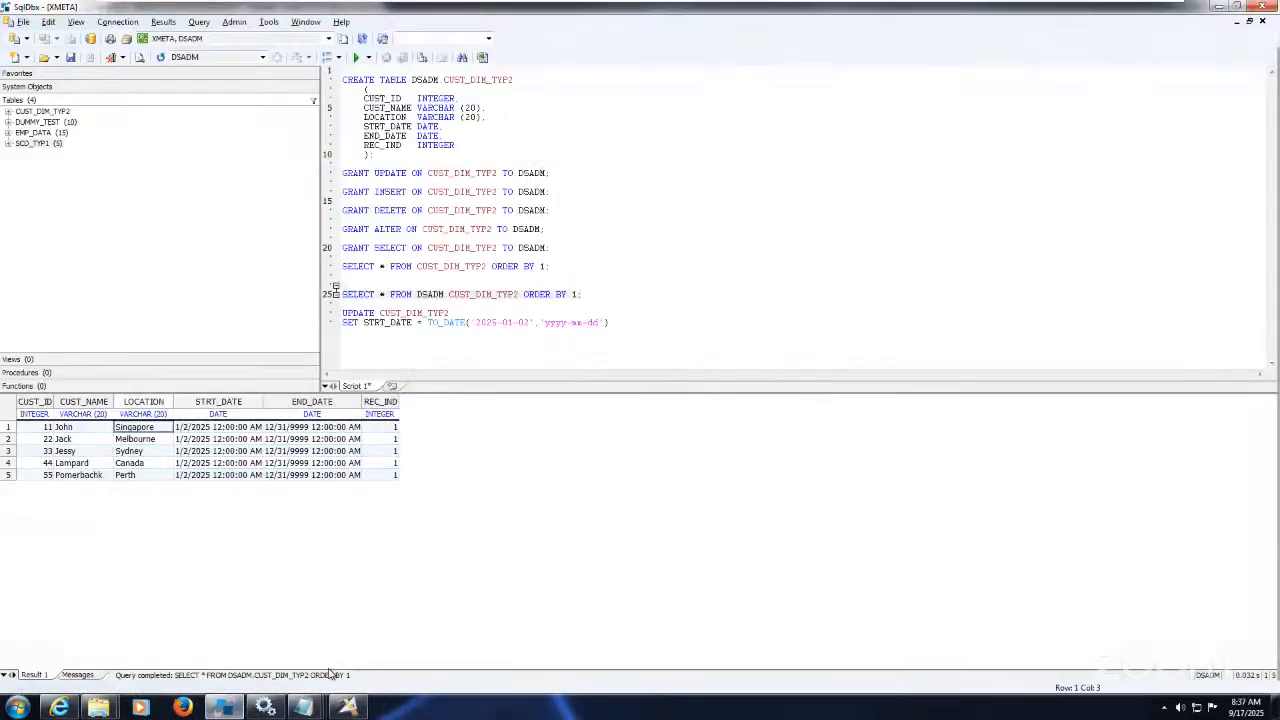
{"action": "mouse_move", "coordinate": [305, 706]}
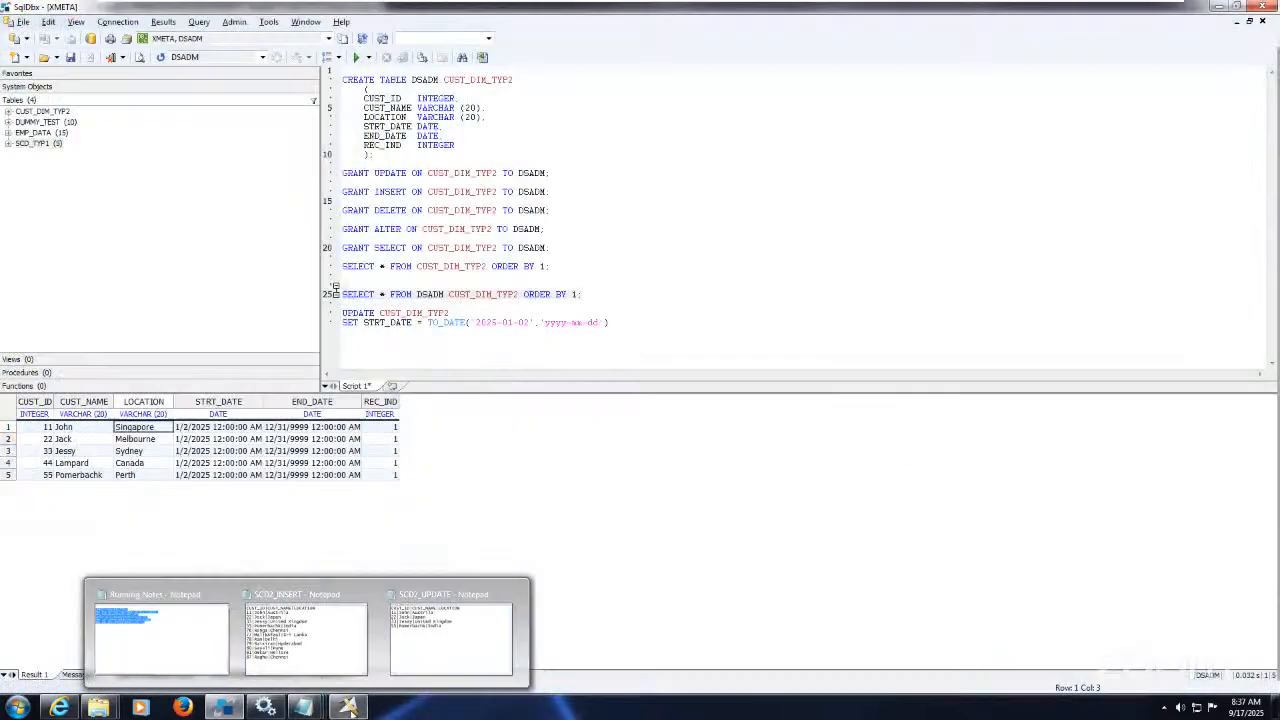
{"action": "mouse_move", "coordinate": [349, 709]}
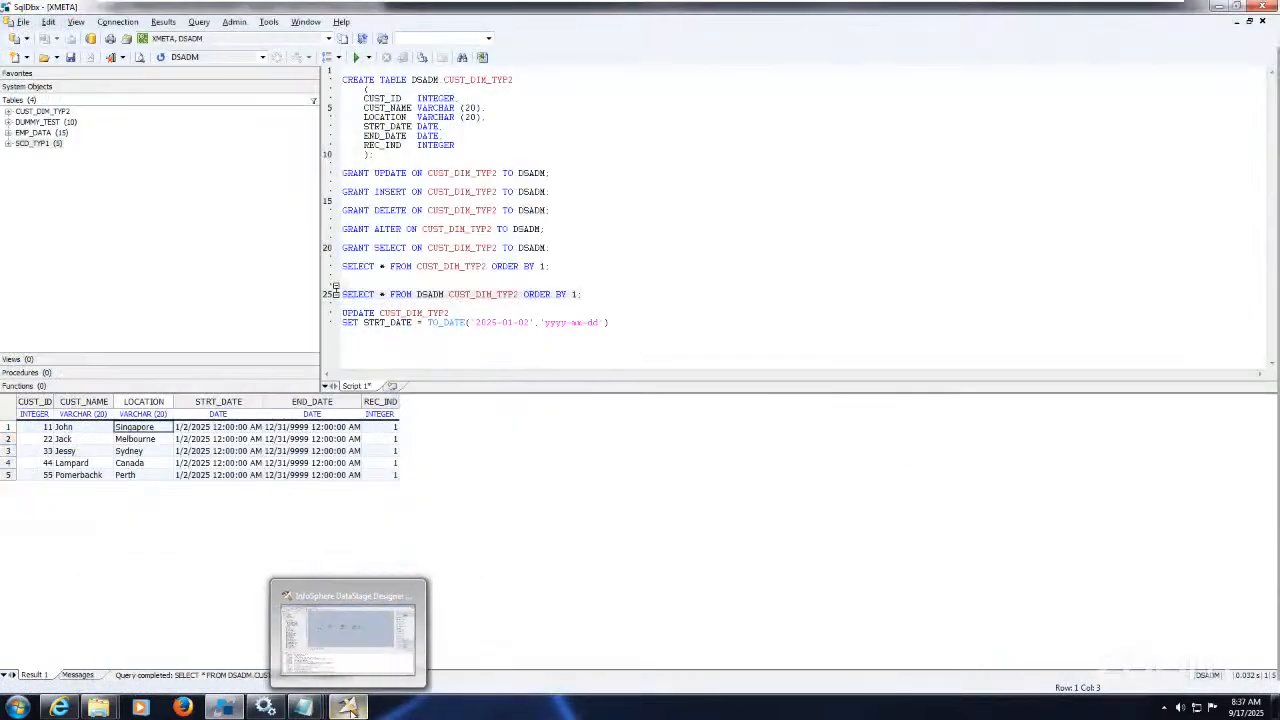
{"action": "left_click", "coordinate": [226, 709]}
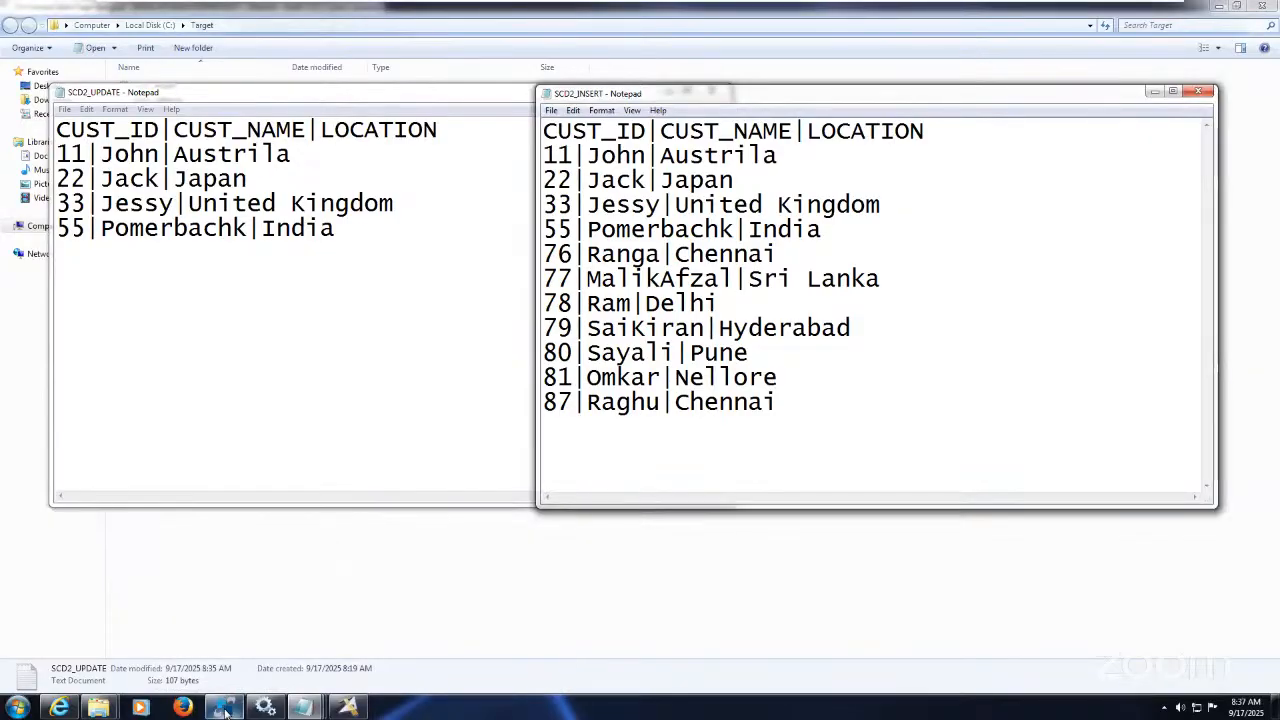
{"action": "left_click", "coordinate": [226, 713]}
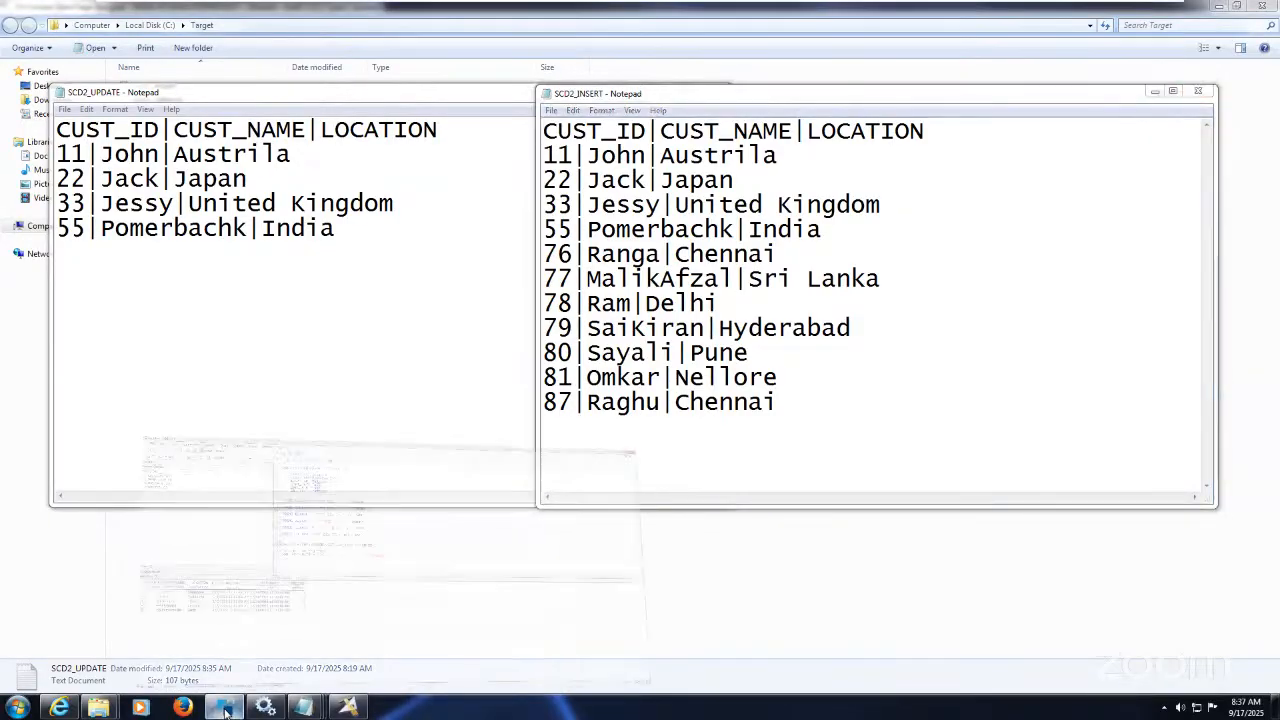
{"action": "left_click", "coordinate": [226, 709]}
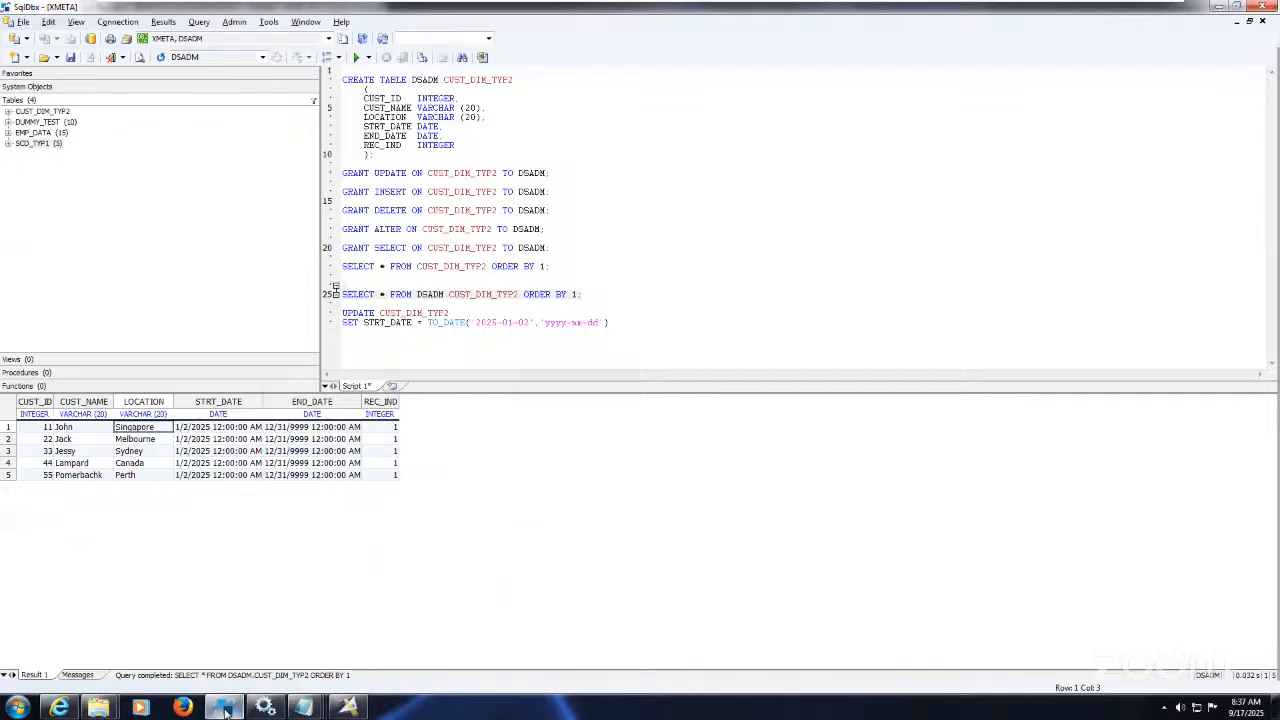
{"action": "left_click", "coordinate": [226, 711]}
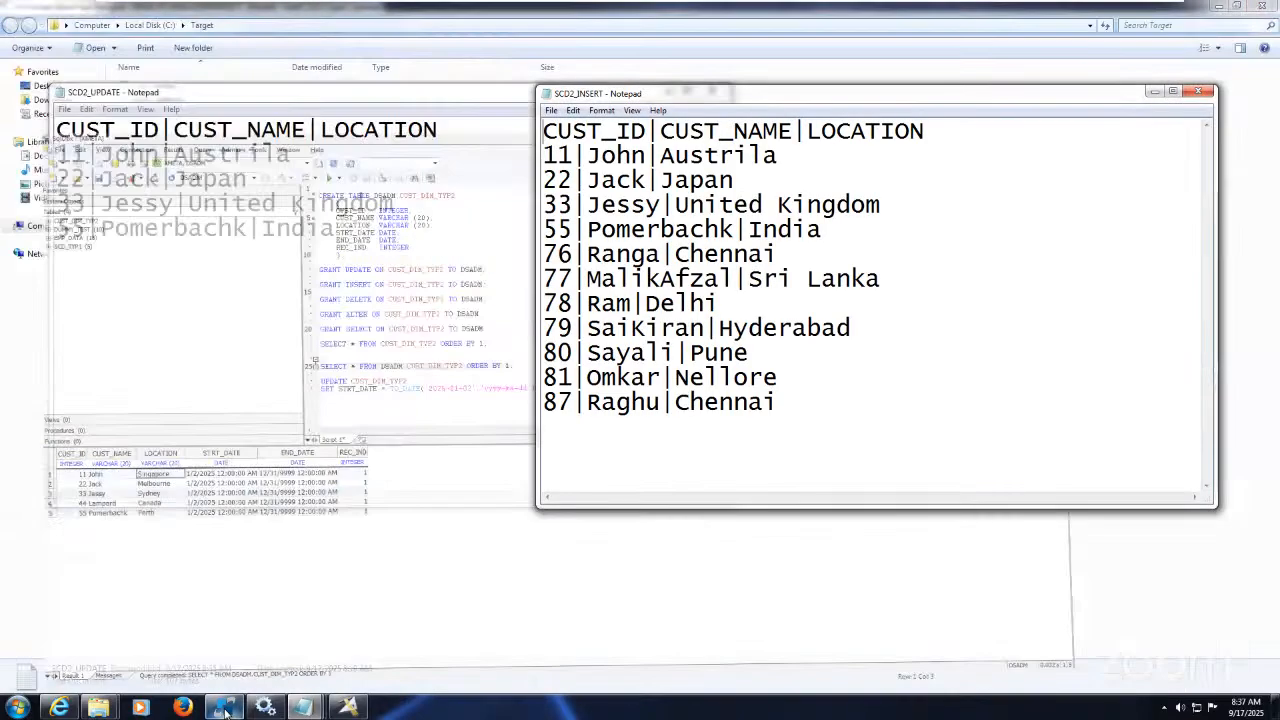
{"action": "left_click", "coordinate": [226, 711]}
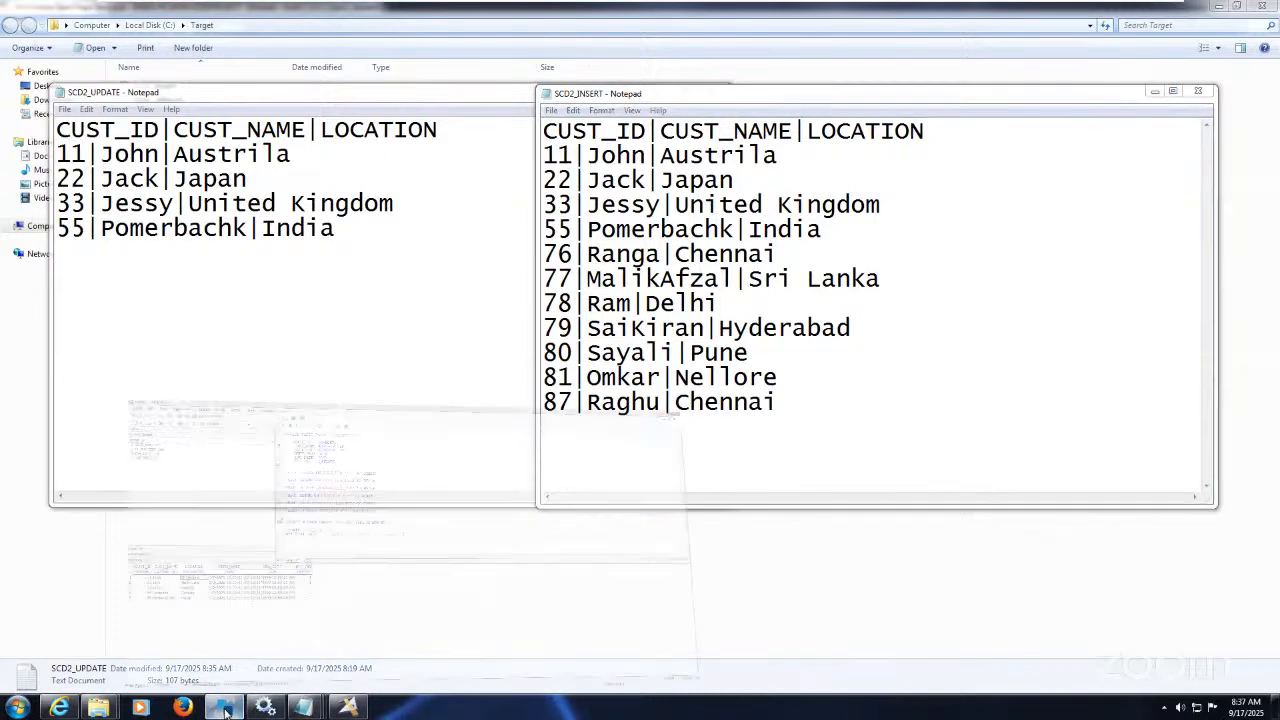
{"action": "left_click", "coordinate": [226, 711]}
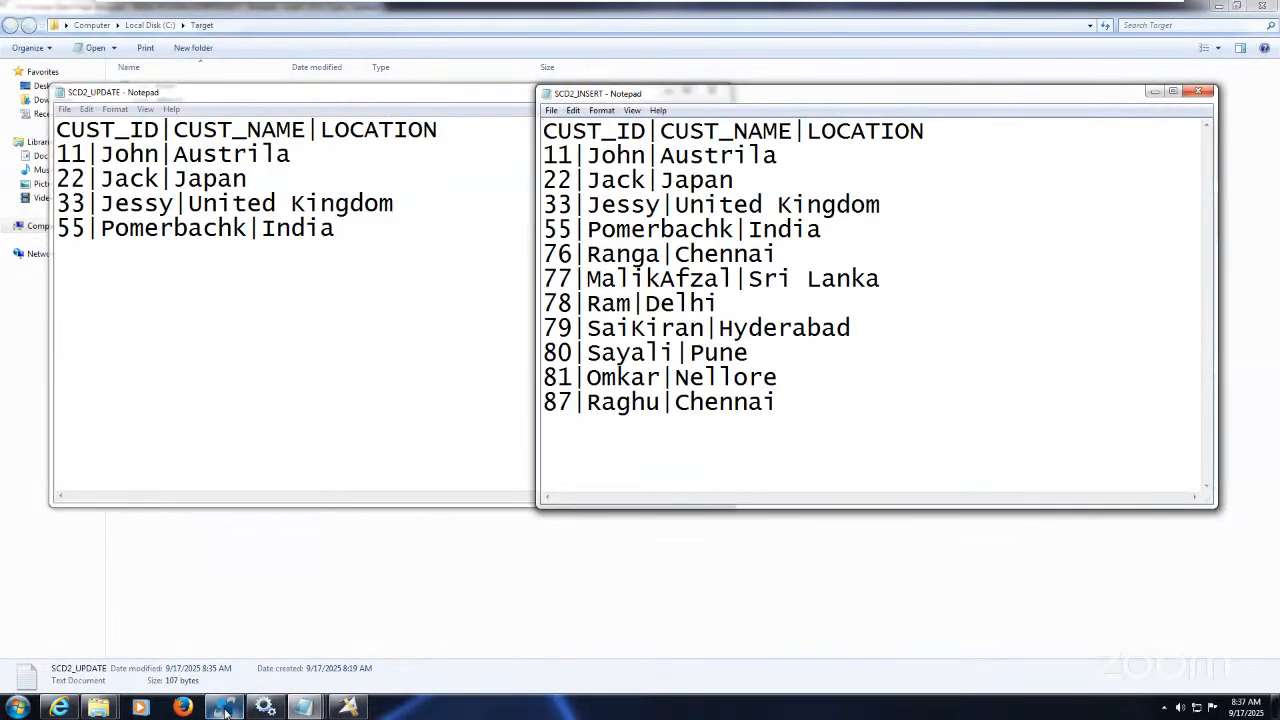
Step: Select the END_DATE values in the results grid, then return to the Update job's run options
{"action": "left_click", "coordinate": [357, 710]}
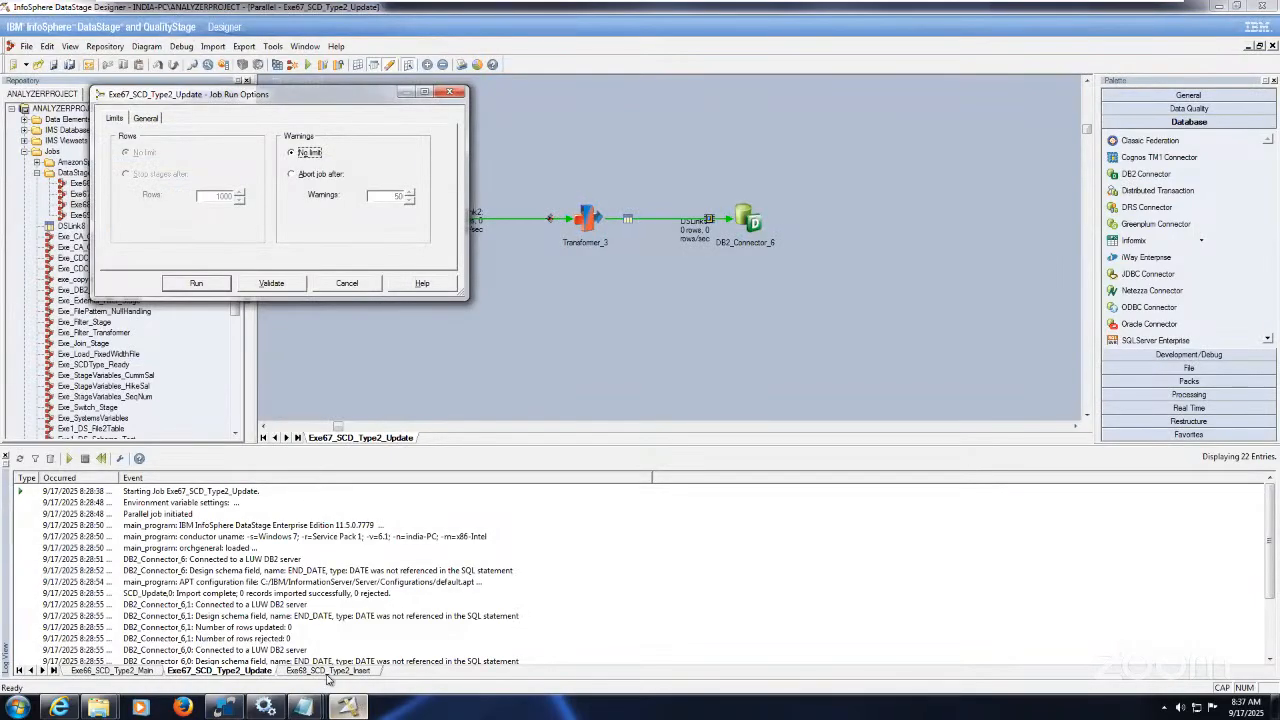
{"action": "left_click", "coordinate": [224, 708]}
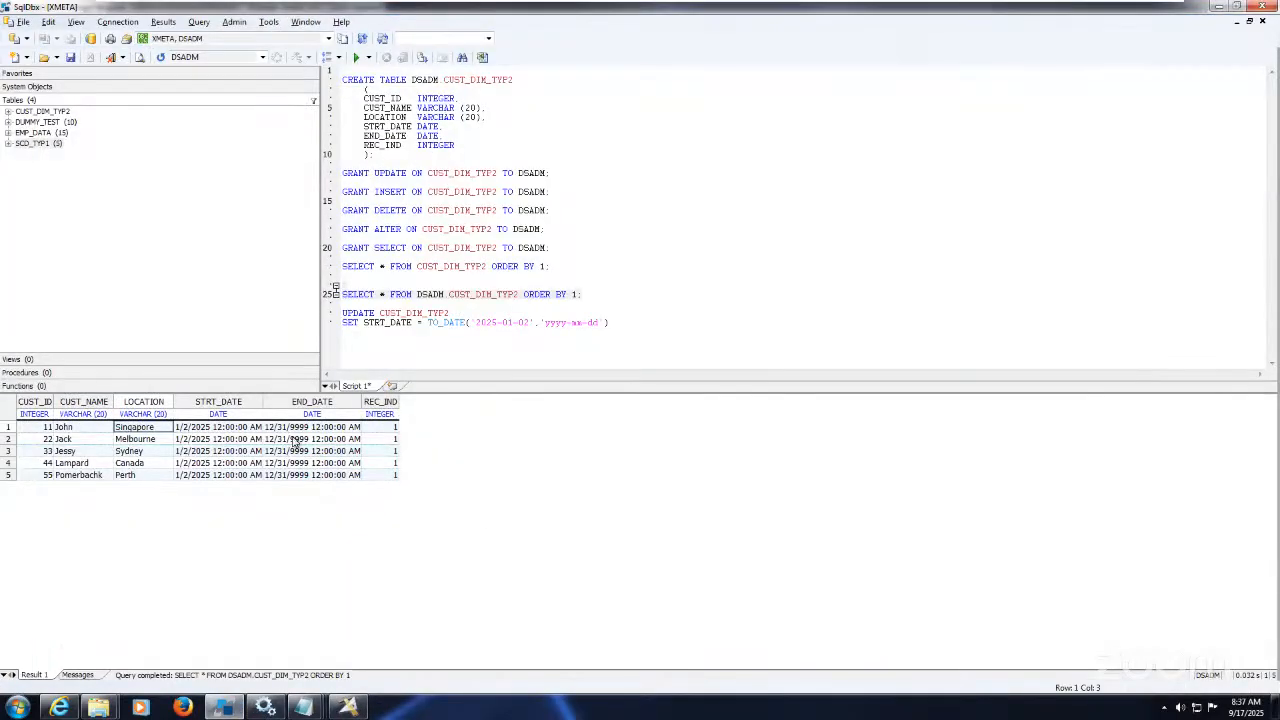
{"action": "left_click", "coordinate": [294, 428]}
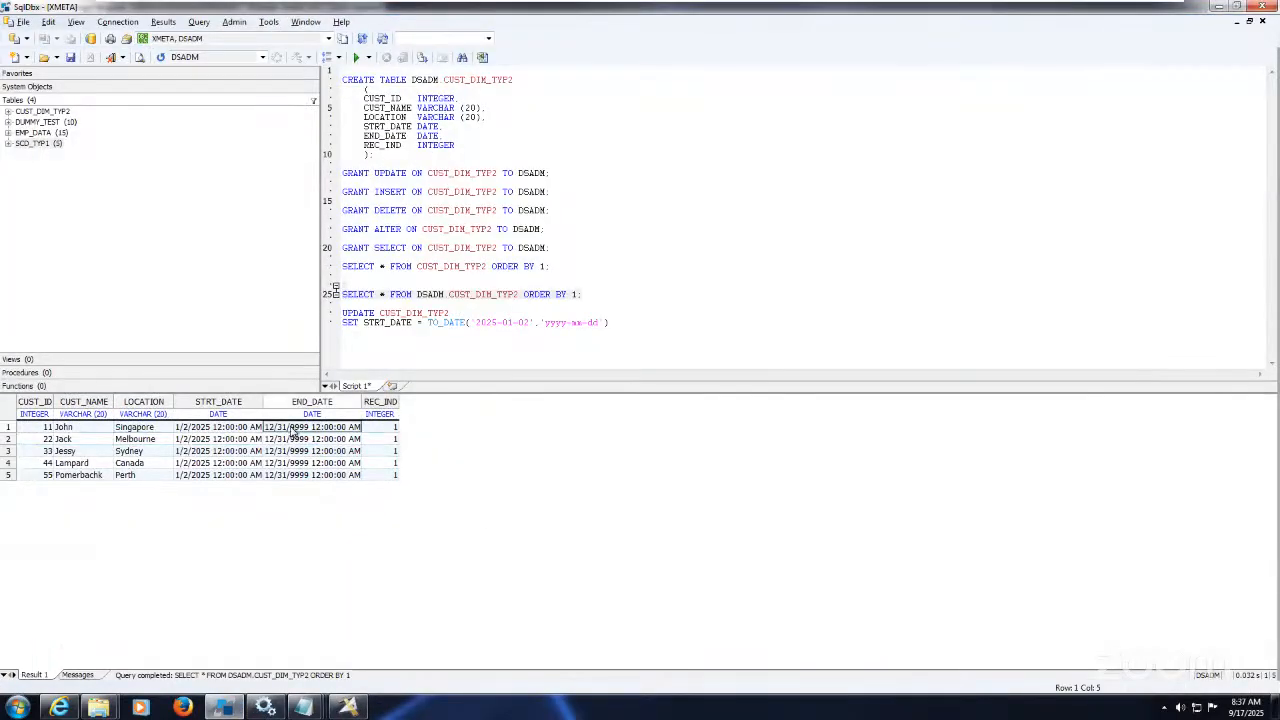
{"action": "key", "text": "shift+Down"}
{"action": "key", "text": "shift+Down"}
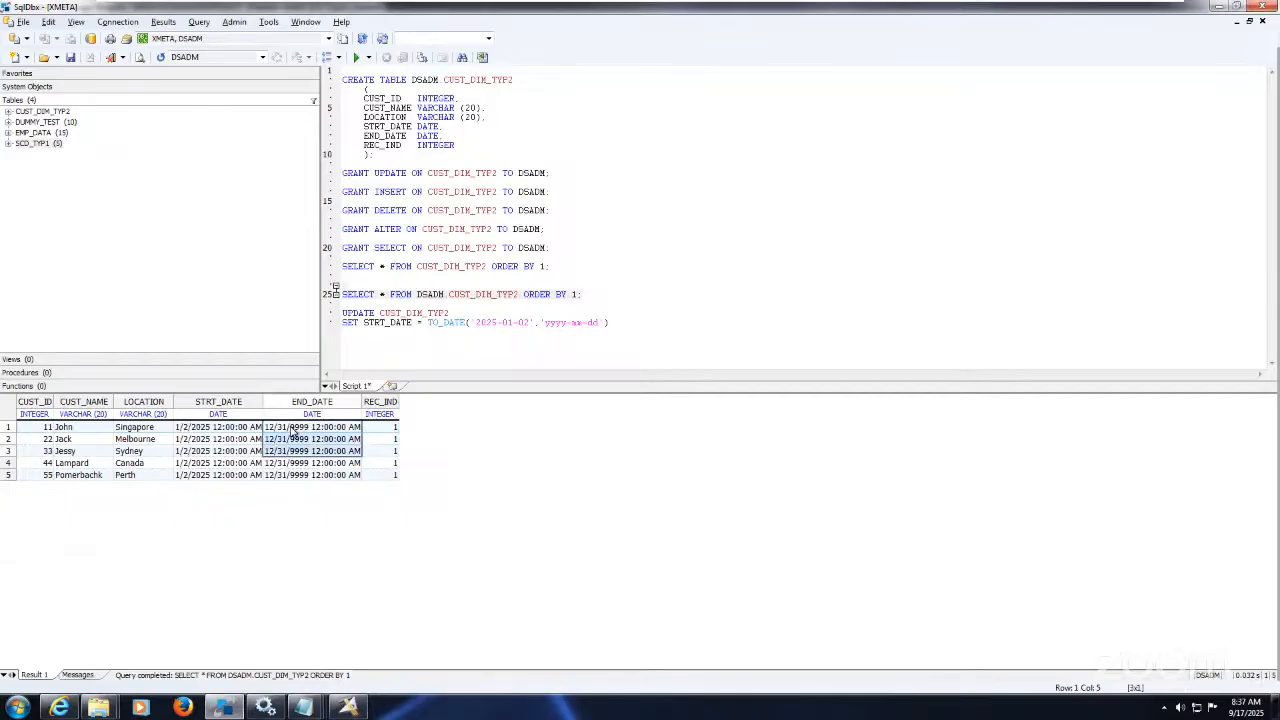
{"action": "left_click", "coordinate": [223, 708]}
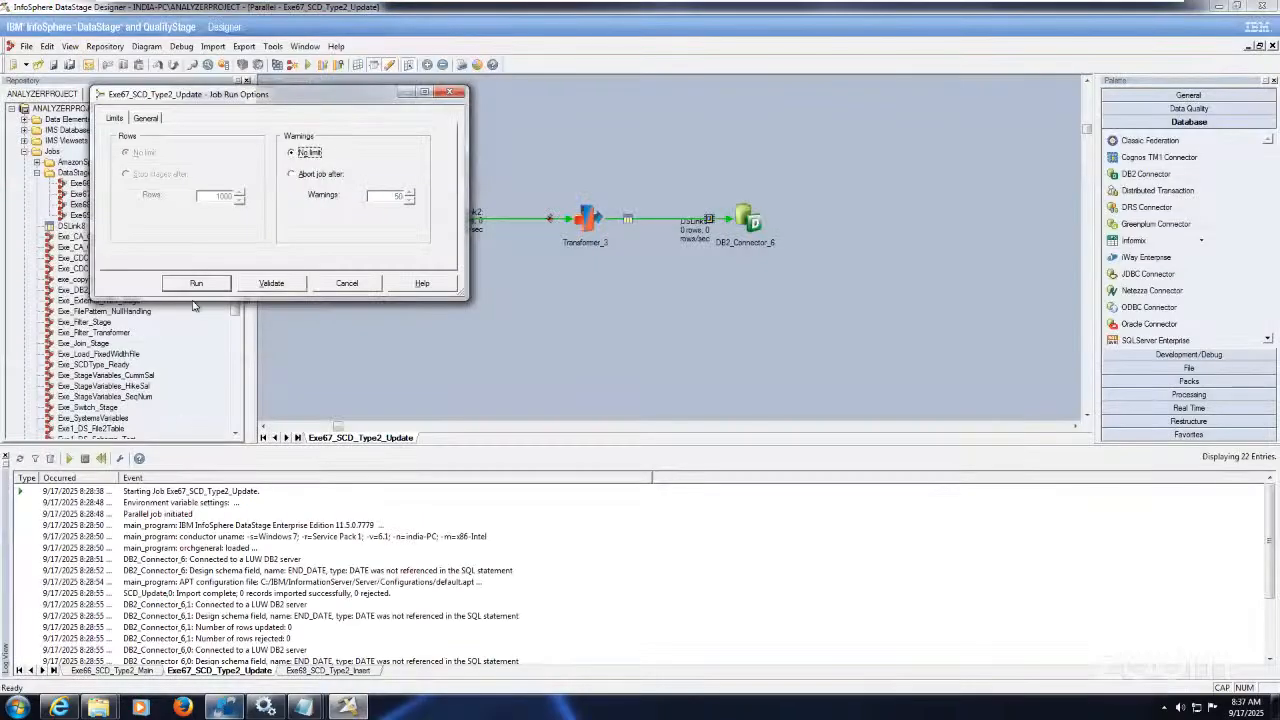
Step: Run the Exe67_SCD_Type2_Update job, updating 2 rows on each of two connector nodes
{"action": "left_click", "coordinate": [198, 285]}
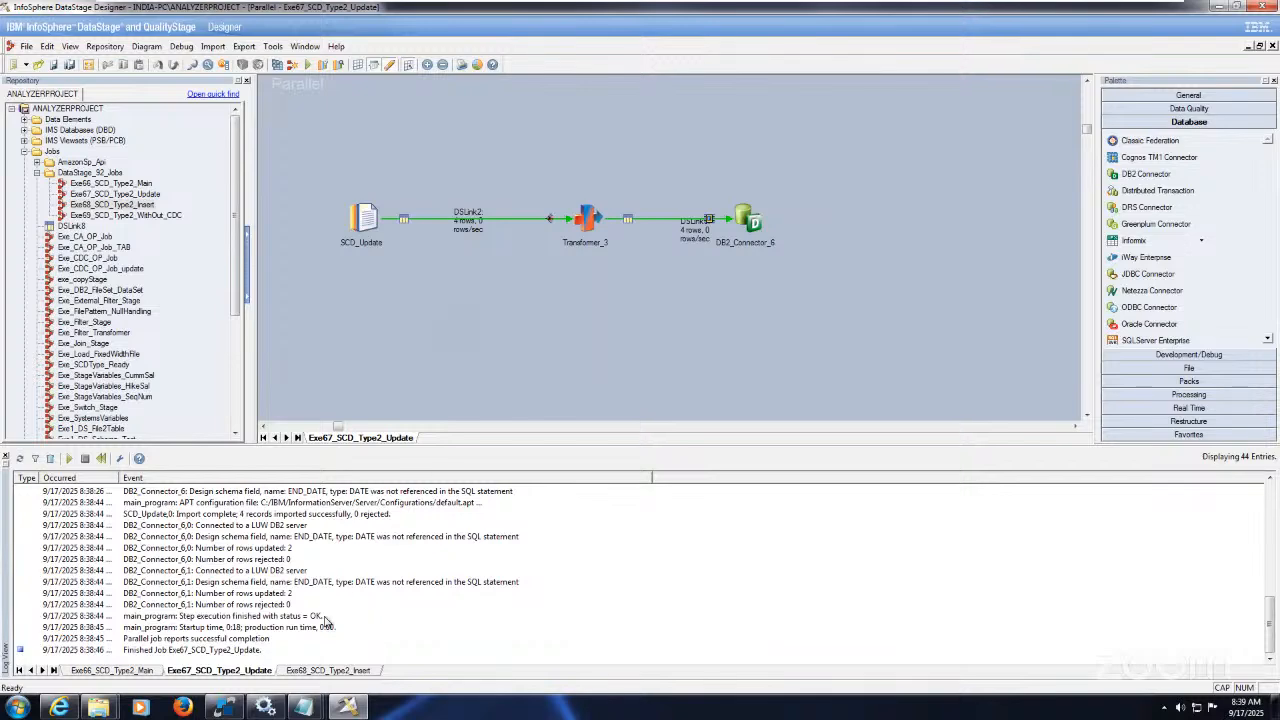
Step: Delete the UPDATE CUST_DIM_TYP2 SET STRT_DATE statement from the SqlDbx script
{"action": "left_click", "coordinate": [228, 709]}
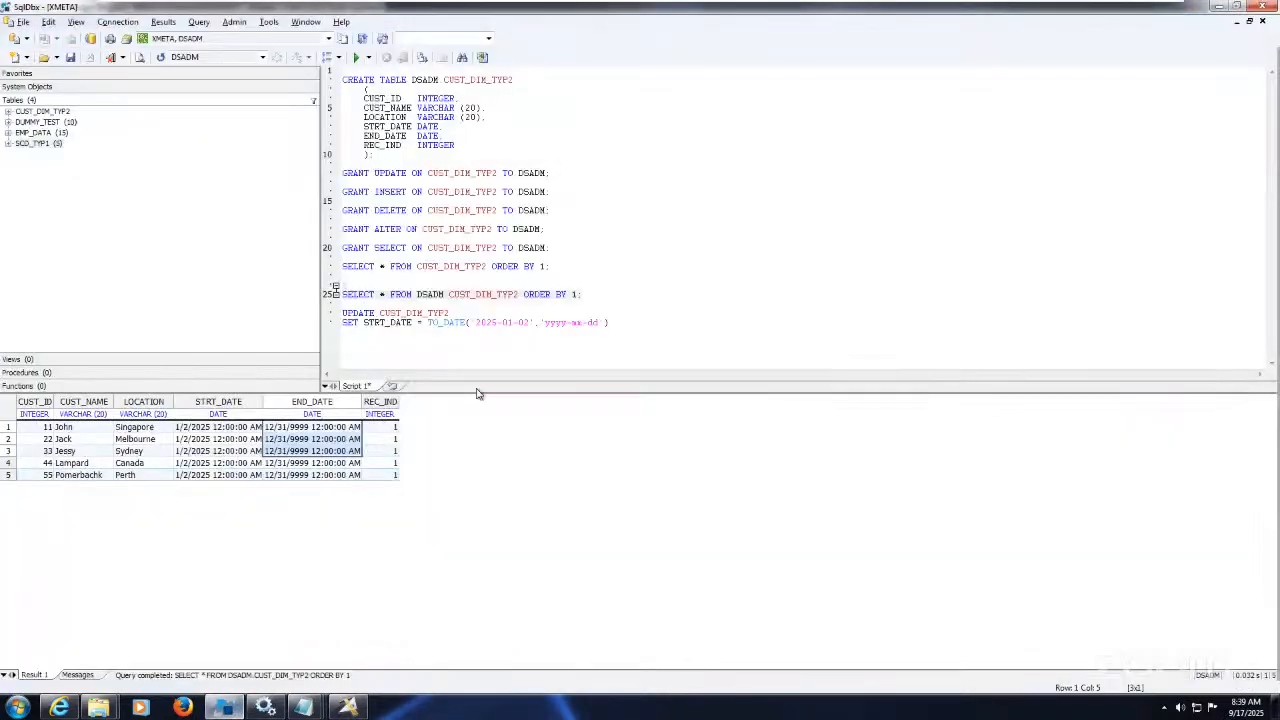
{"action": "triple_click", "coordinate": [602, 297]}
{"action": "left_click_drag", "start_coordinate": [610, 321], "coordinate": [336, 313]}
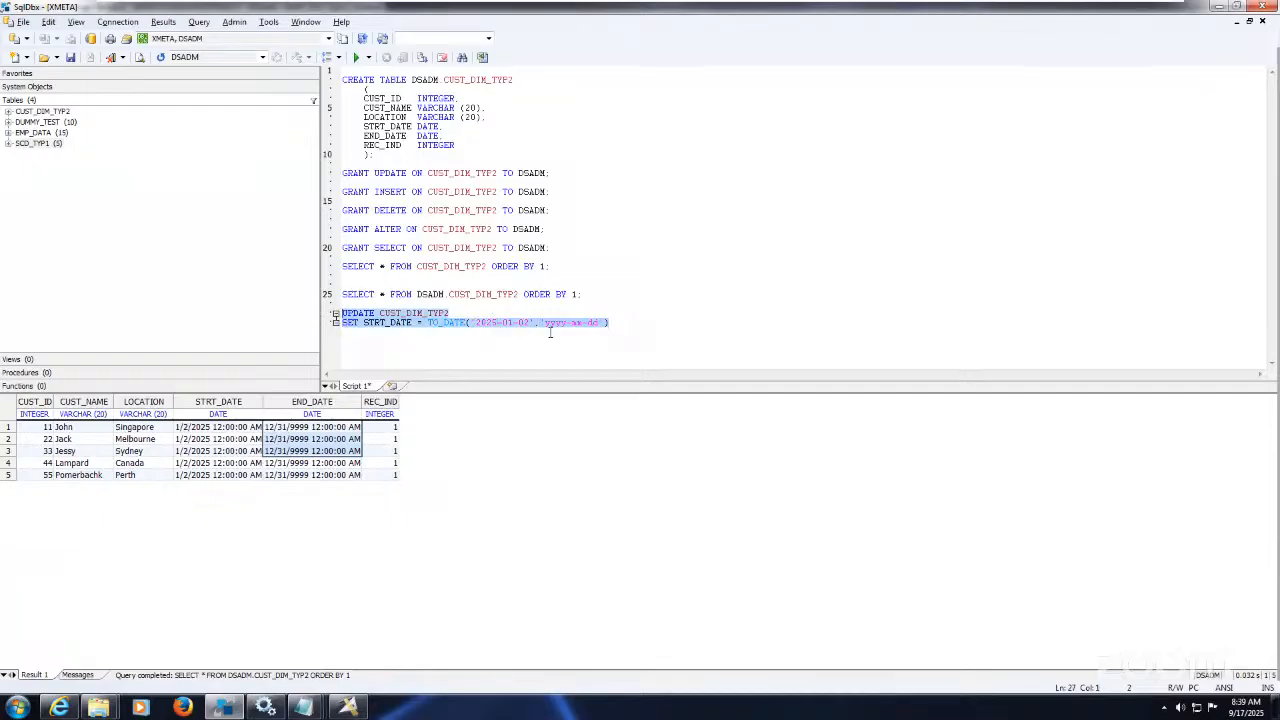
{"action": "key", "text": "Delete"}
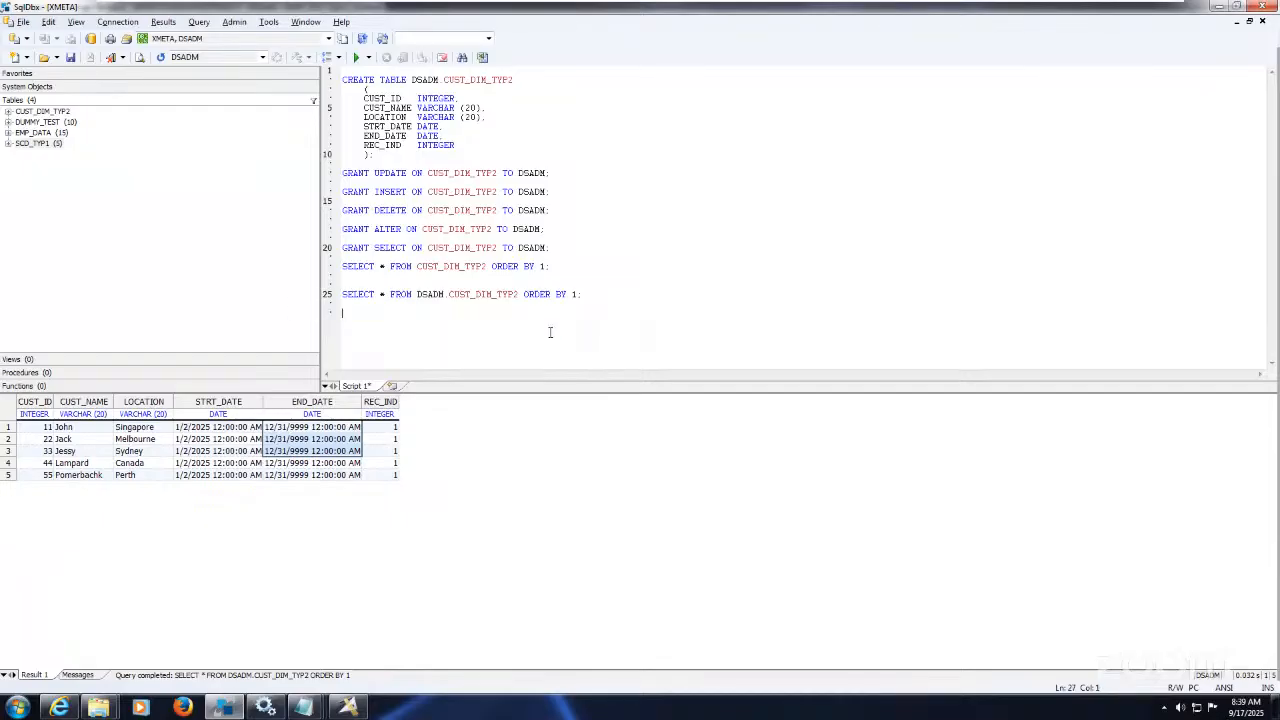
Step: Check the notes outside the virtual machine, then select the SELECT query on line 25
{"action": "mouse_move", "coordinate": [983, 6]}
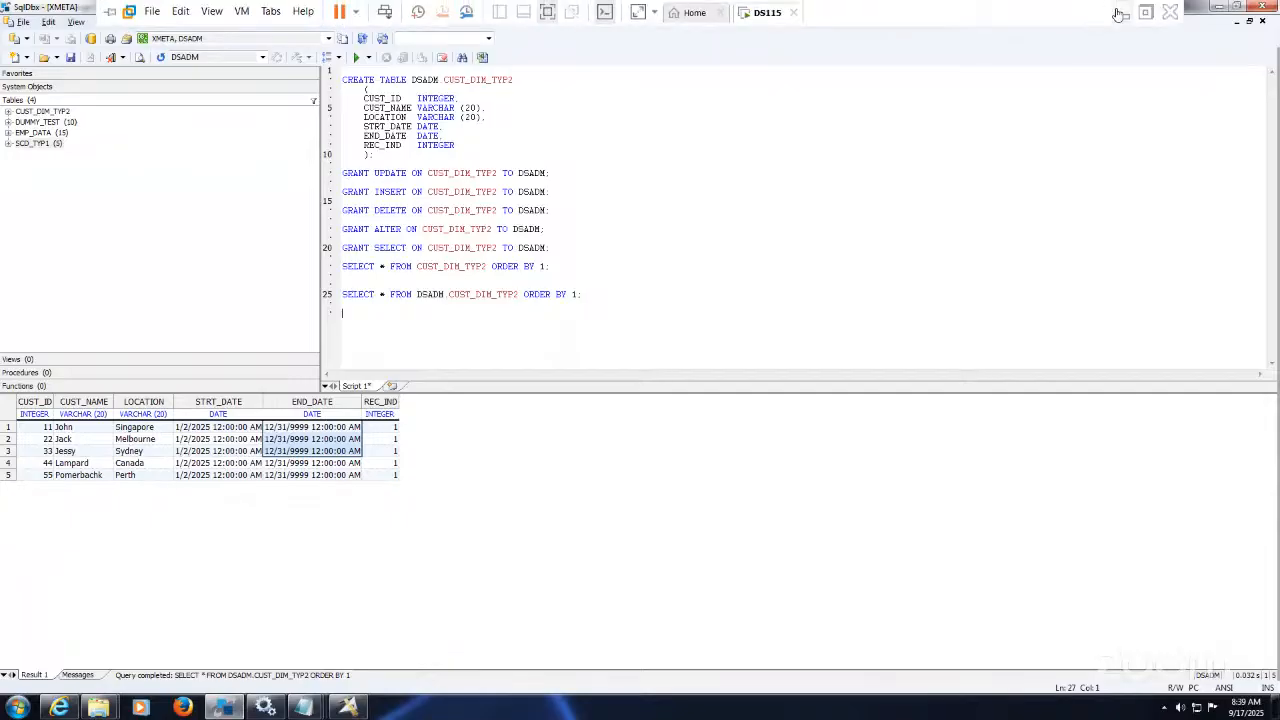
{"action": "left_click", "coordinate": [1122, 16]}
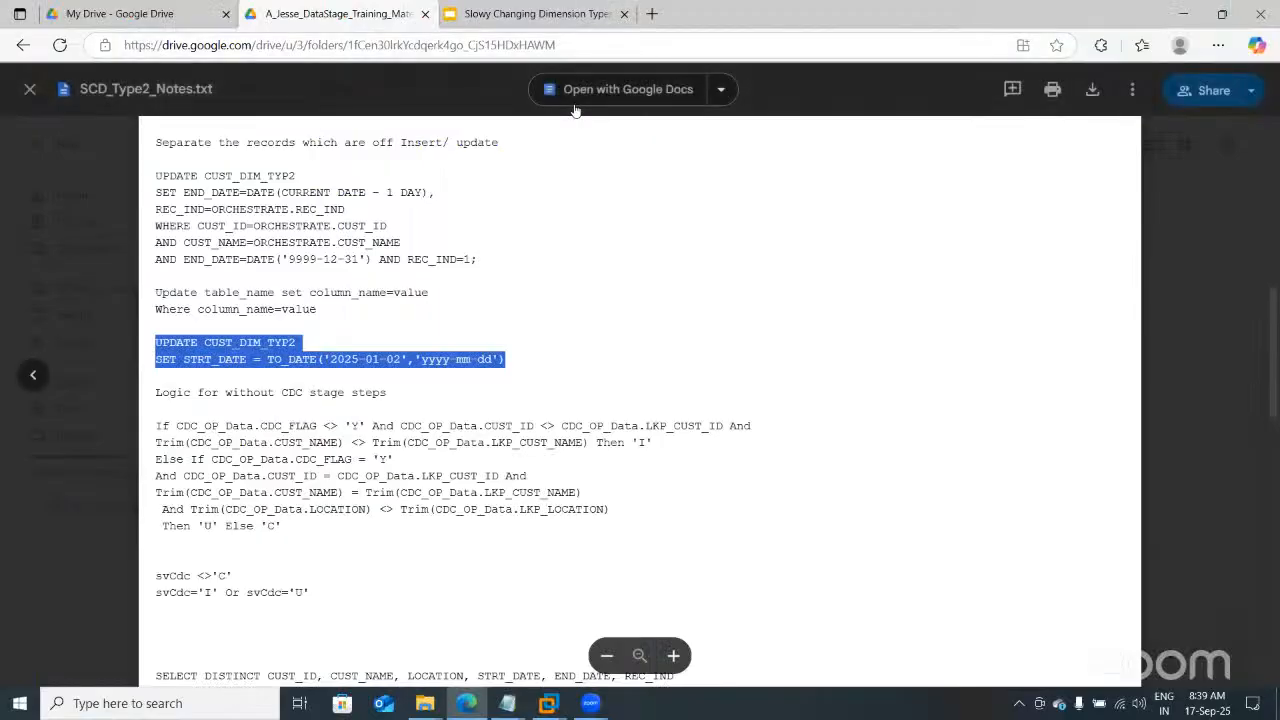
{"action": "left_click", "coordinate": [575, 110]}
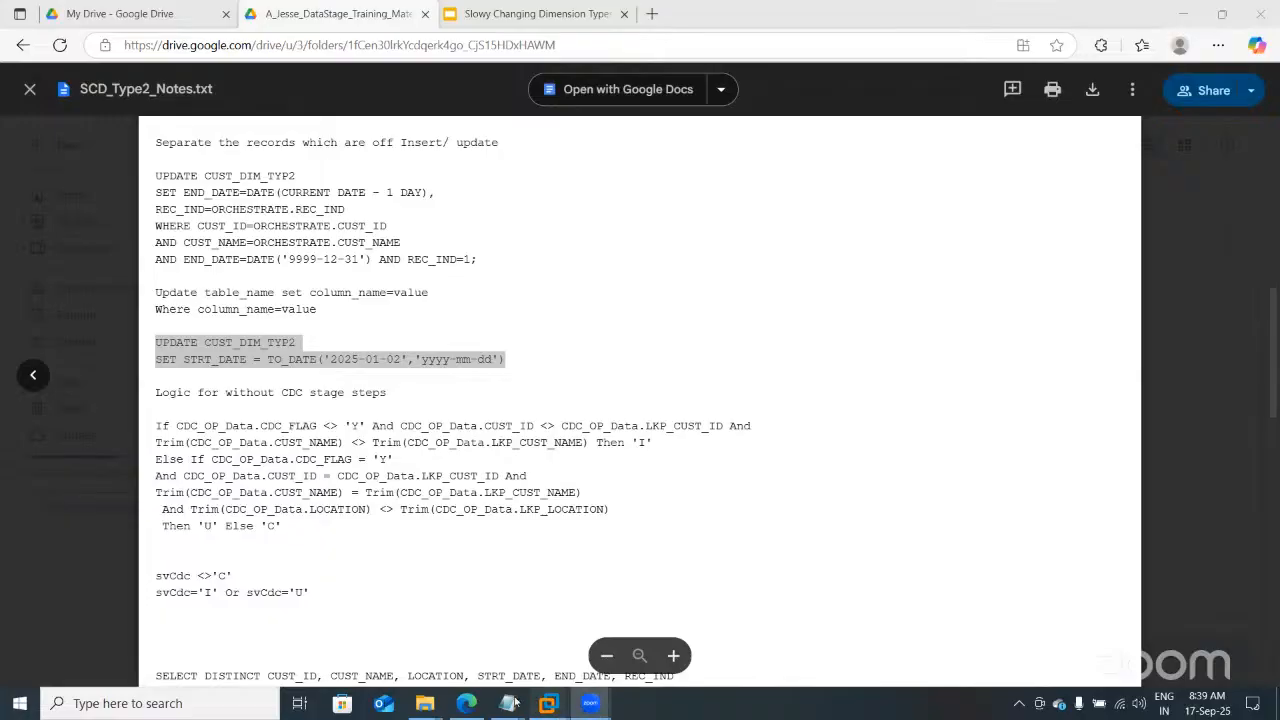
{"action": "mouse_move", "coordinate": [548, 703]}
{"action": "left_click", "coordinate": [604, 583]}
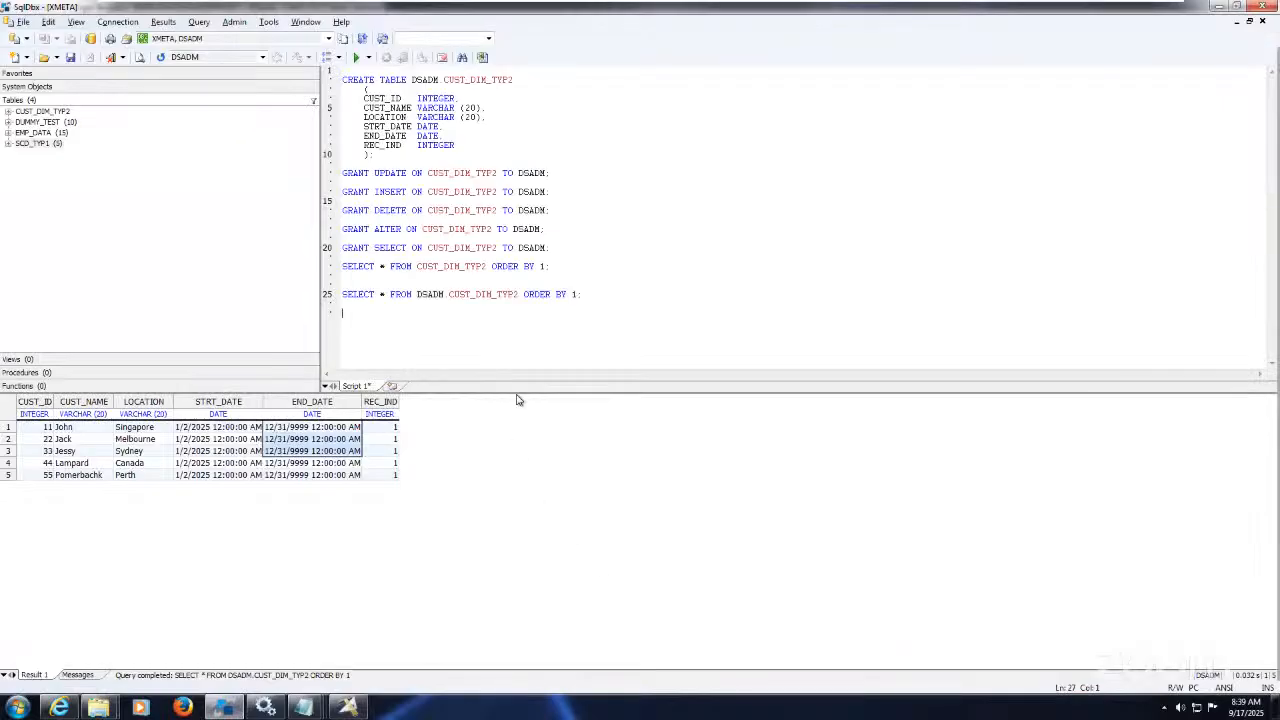
{"action": "left_click_drag", "start_coordinate": [590, 300], "coordinate": [576, 277]}
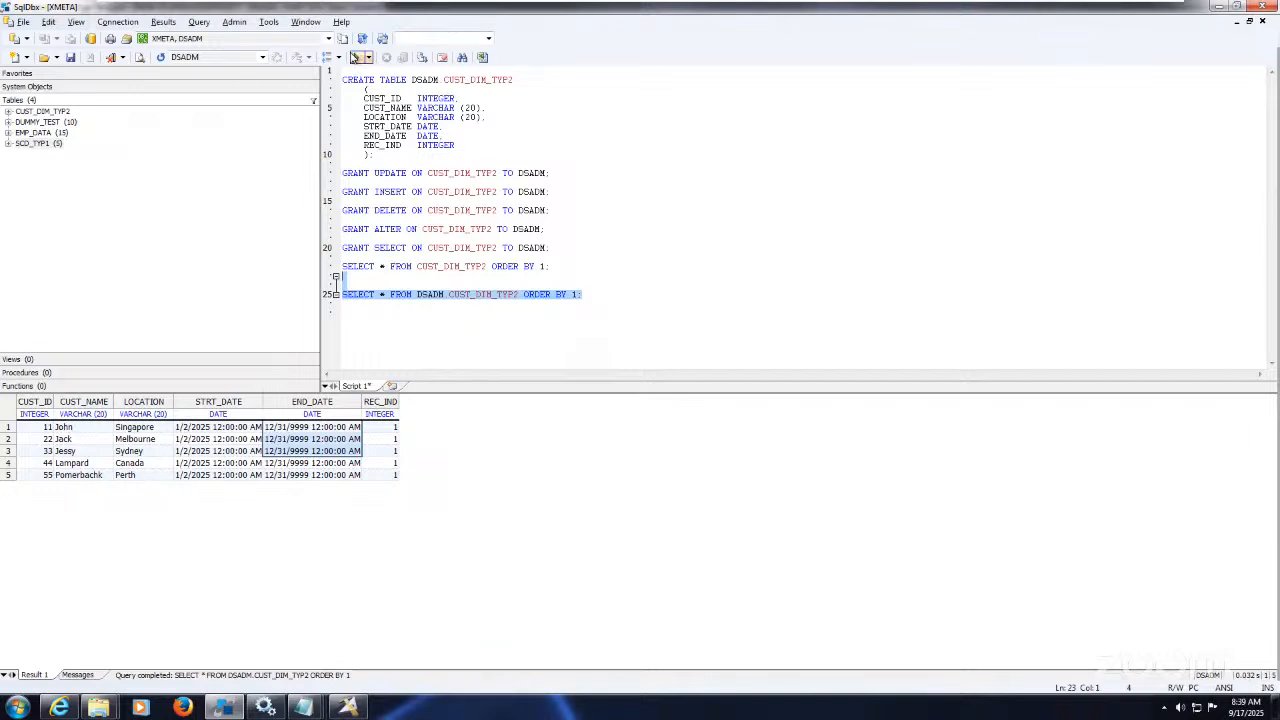
Step: Re-run the CUST_DIM_TYP2 query, showing four rows closed on 9/16/2025 with REC_IND 0
{"action": "left_click", "coordinate": [356, 57]}
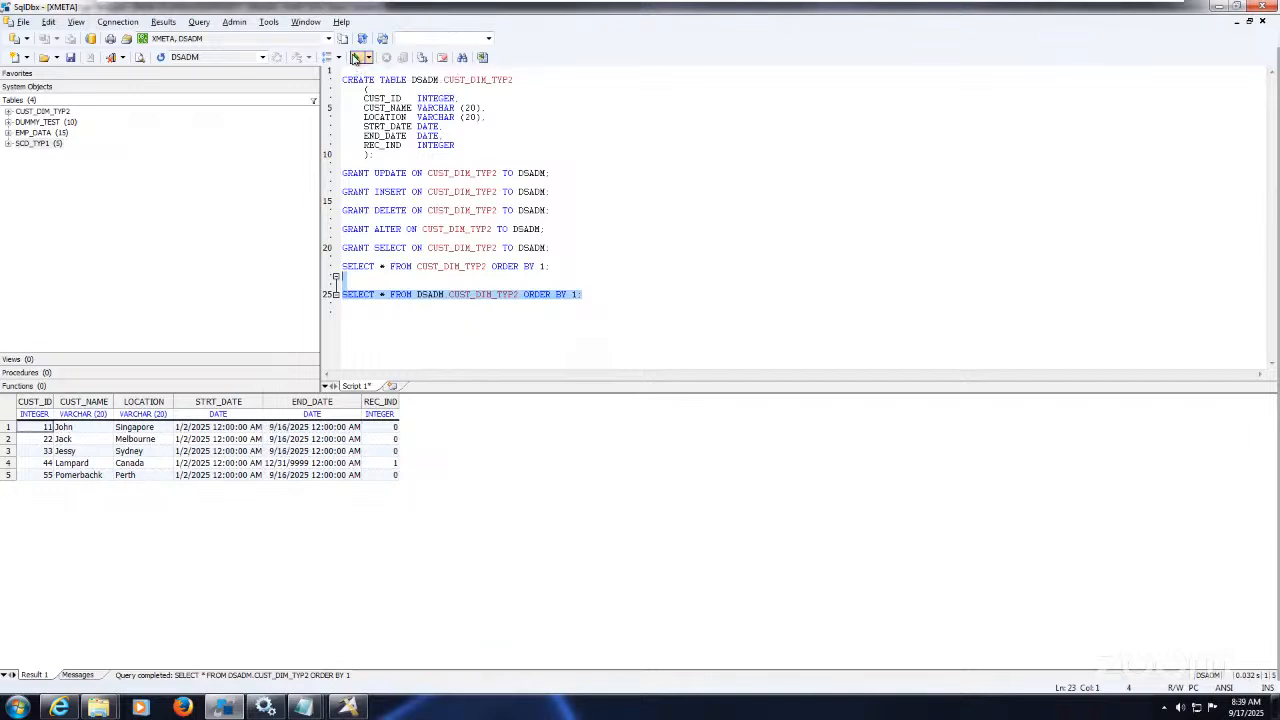
{"action": "left_click", "coordinate": [512, 326]}
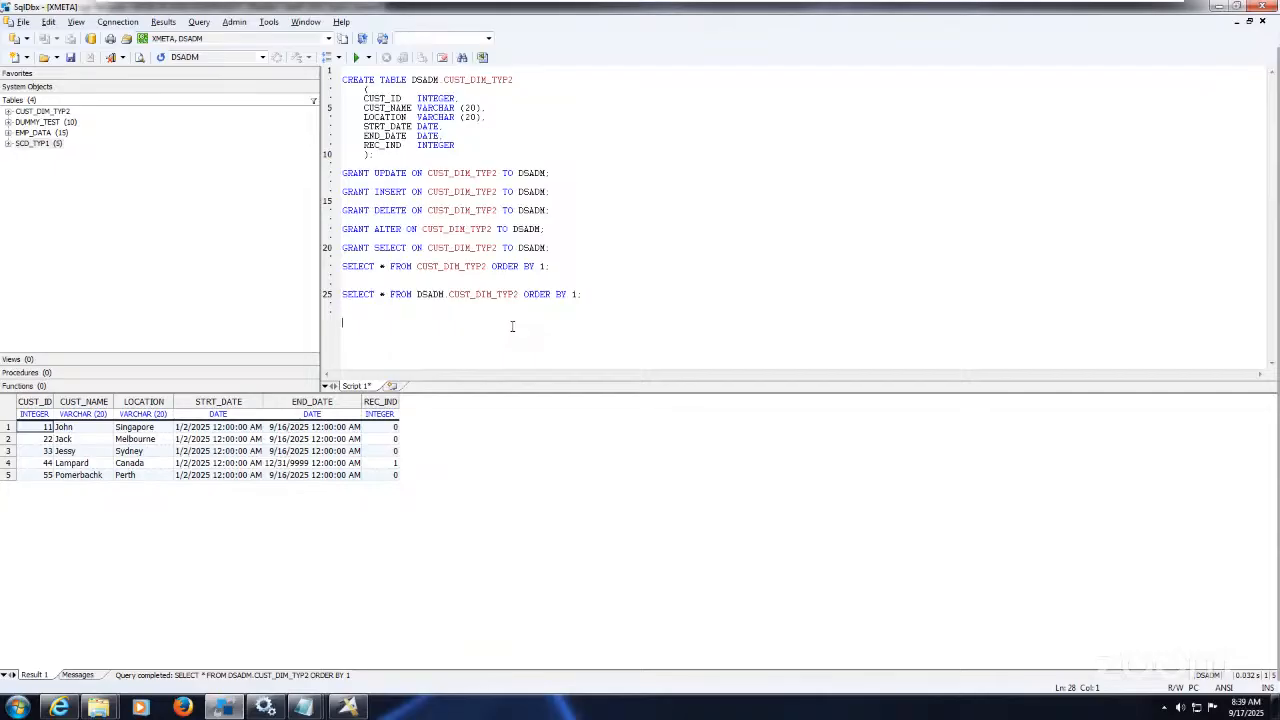
Step: Re-run the Exe68_SCD_Type2_Insert job: 11 records imported, 5 and 6 rows inserted
{"action": "left_click", "coordinate": [355, 708]}
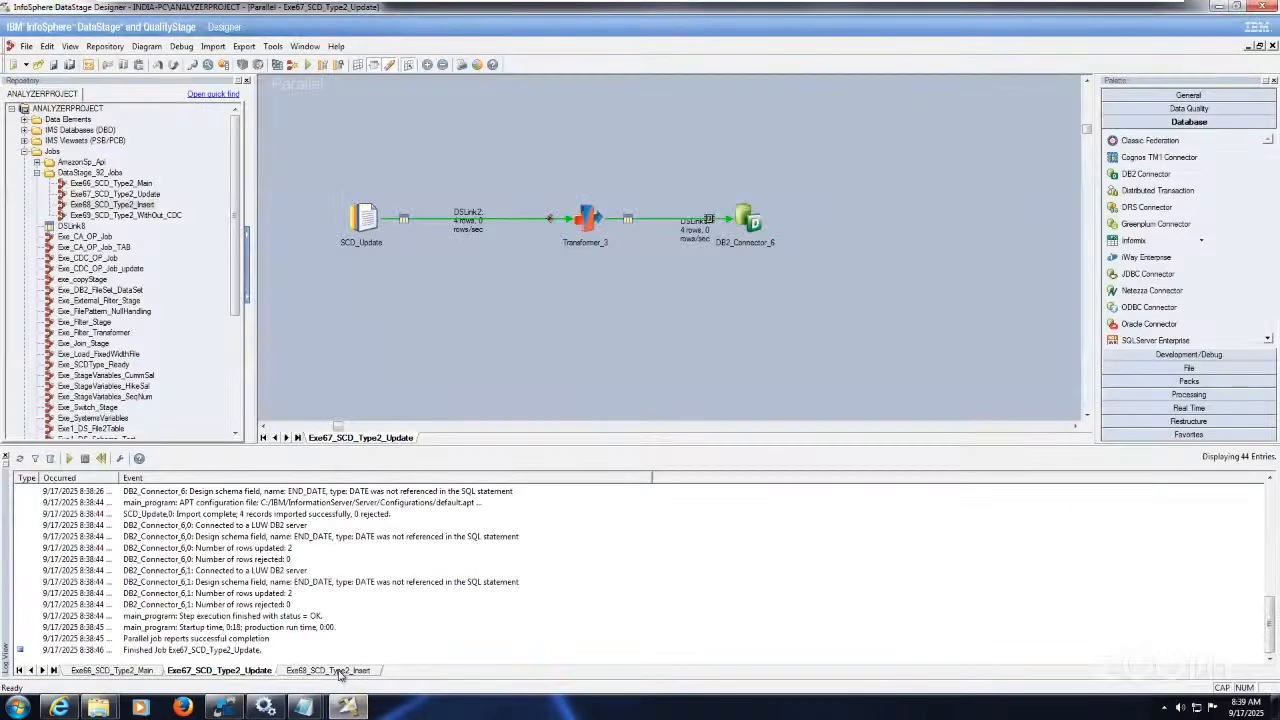
{"action": "left_click", "coordinate": [340, 671]}
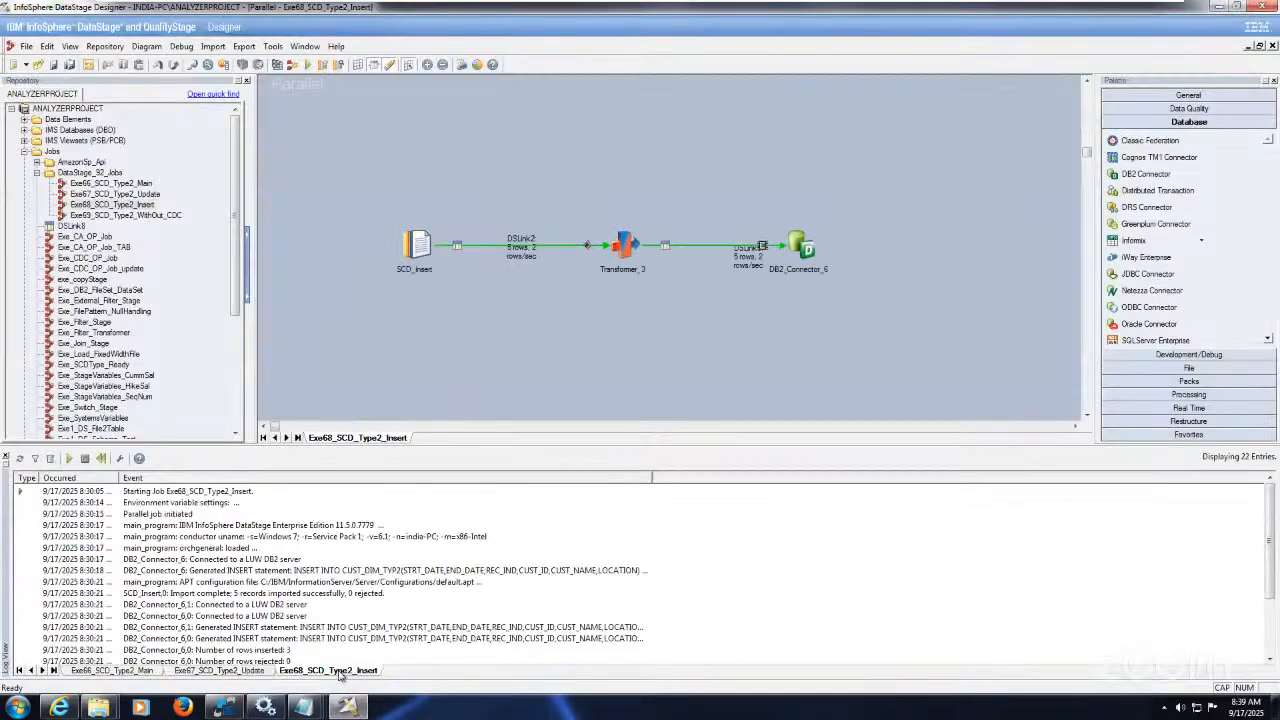
{"action": "left_click", "coordinate": [1087, 415]}
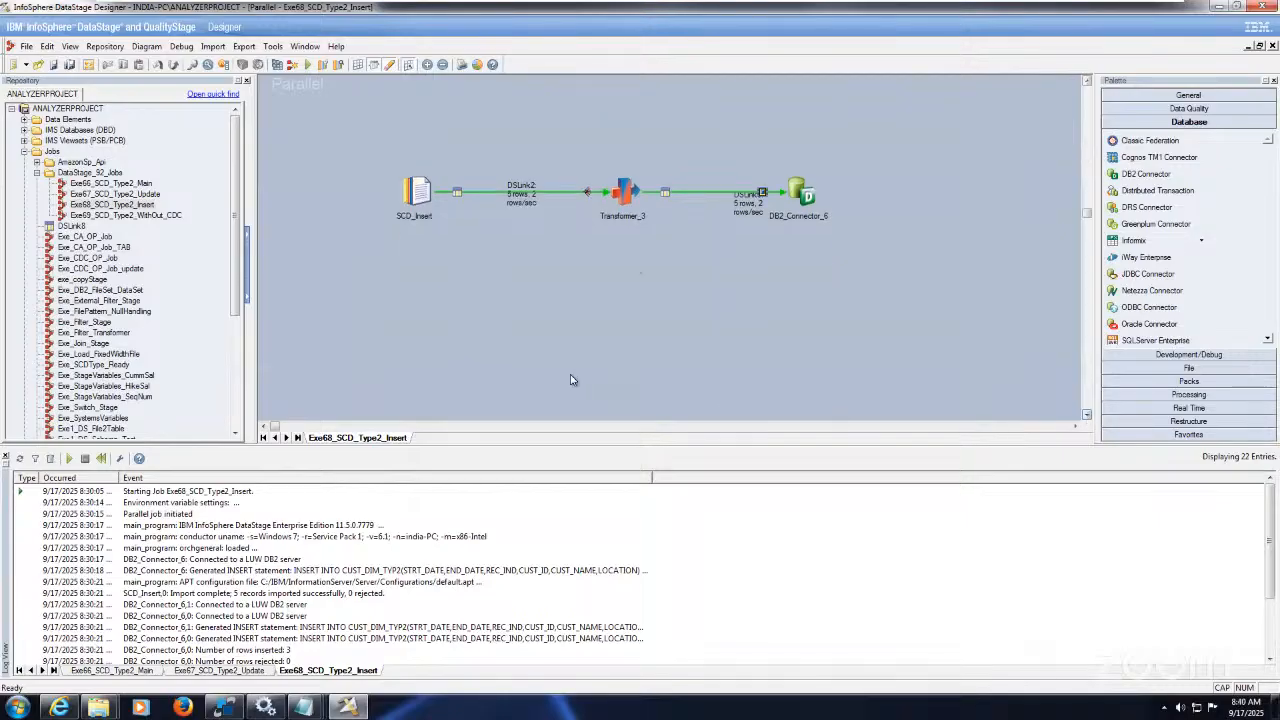
{"action": "left_click", "coordinate": [1087, 80]}
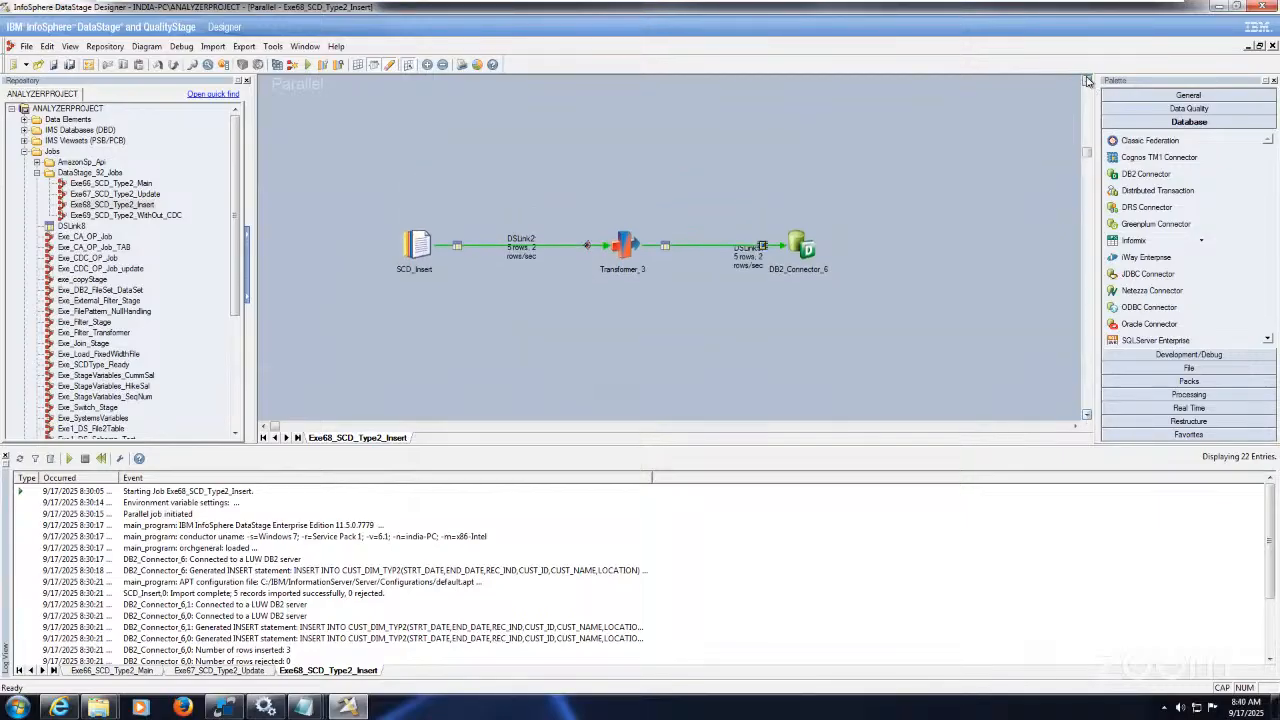
{"action": "left_click", "coordinate": [309, 65]}
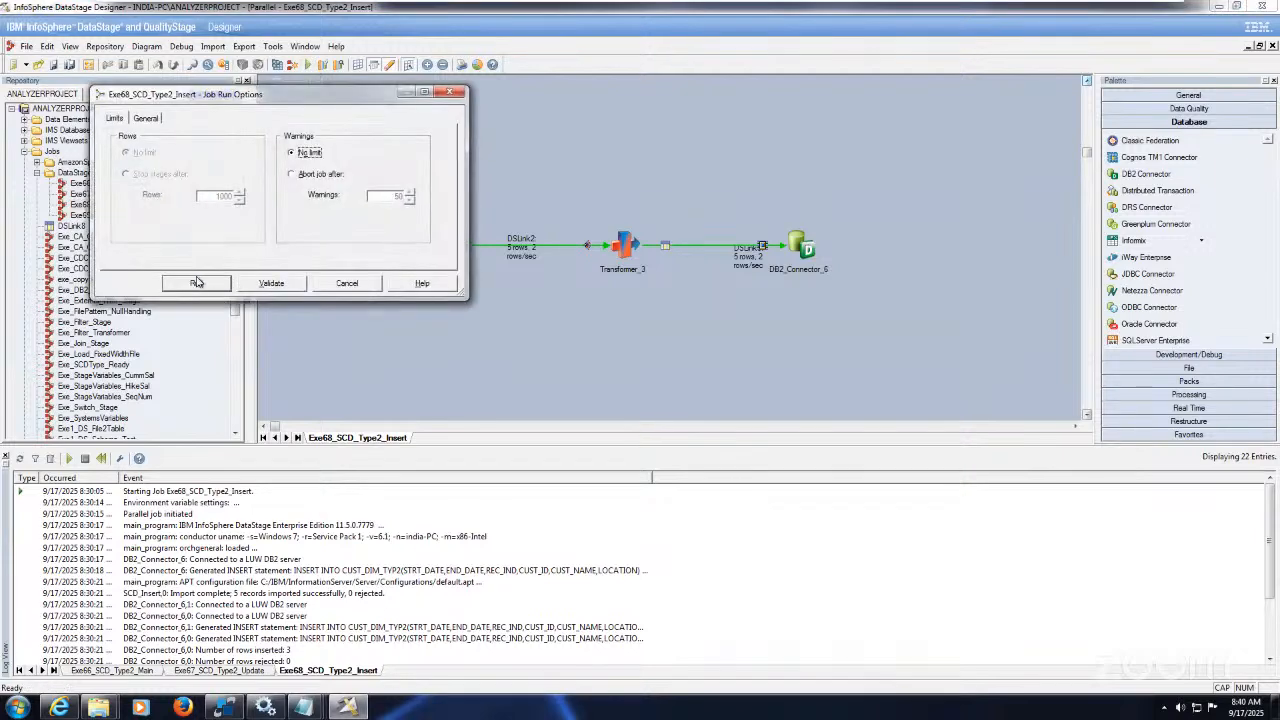
{"action": "left_click", "coordinate": [198, 283]}
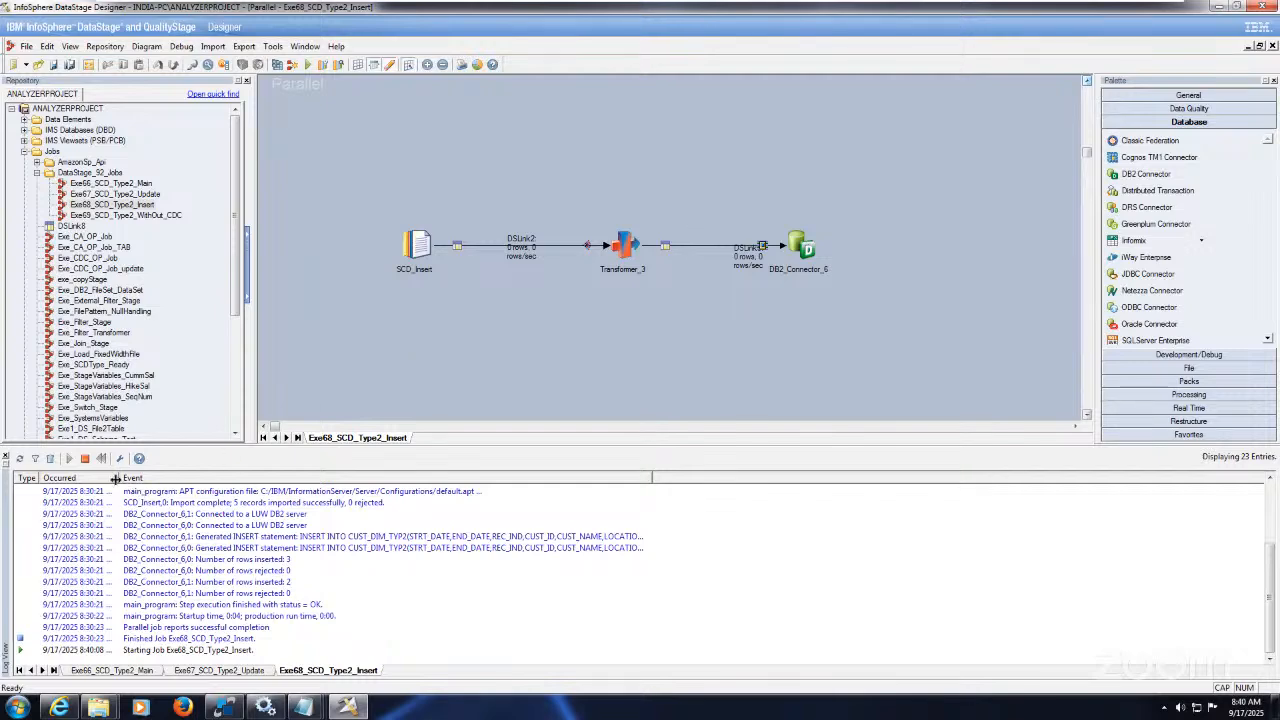
{"action": "left_click_drag", "start_coordinate": [115, 478], "coordinate": [175, 479]}
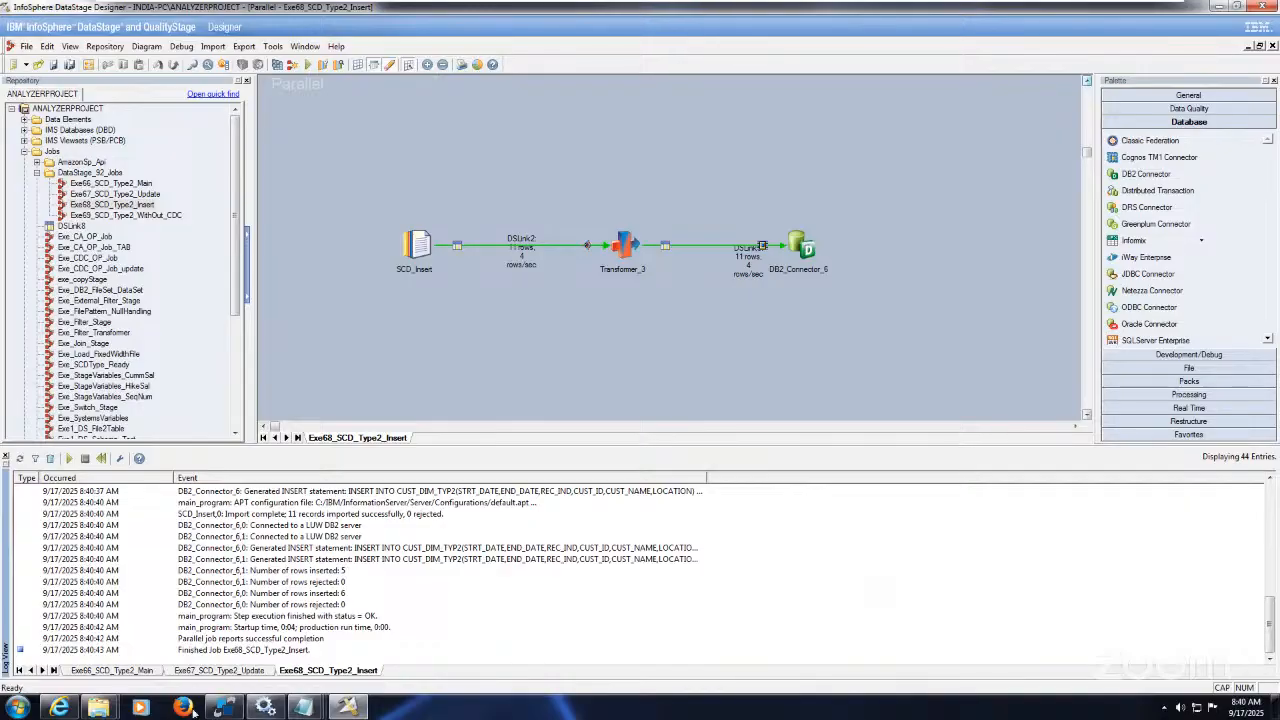
Step: Run SELECT * FROM DSADM.CUST_DIM_TYP2 ORDER BY 1, returning 16 rows
{"action": "left_click", "coordinate": [236, 712]}
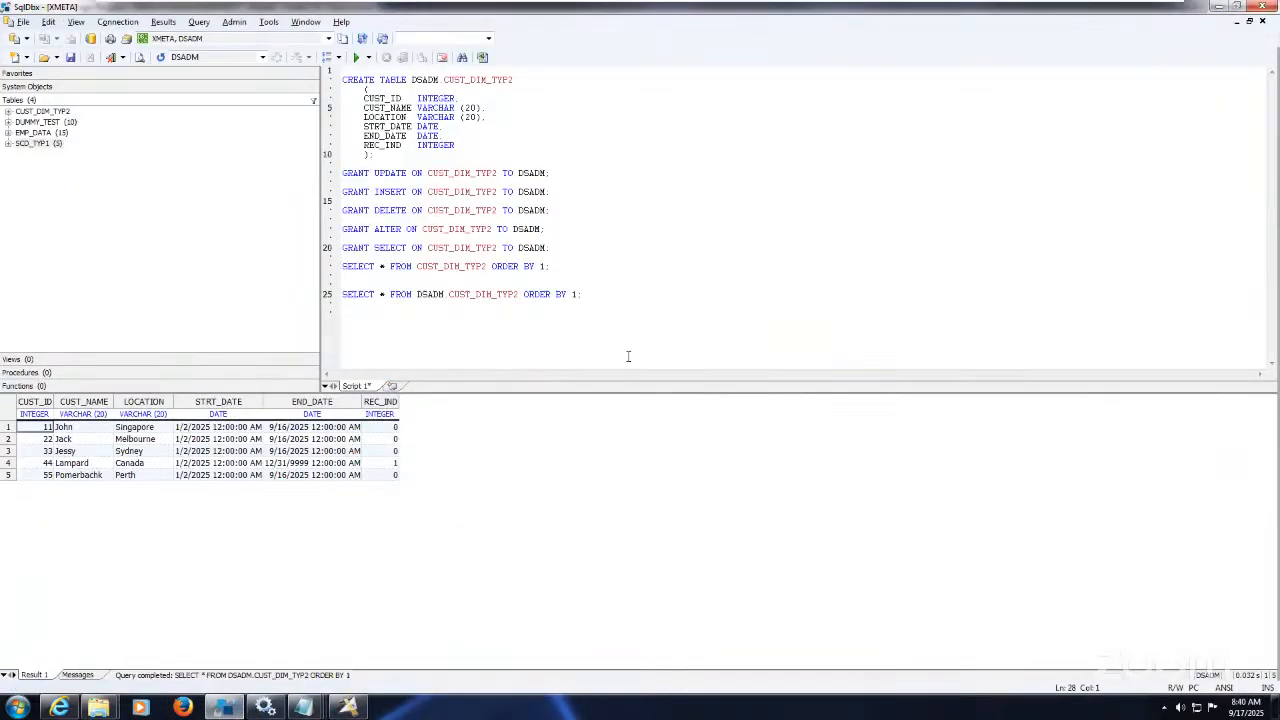
{"action": "left_click_drag", "start_coordinate": [594, 294], "coordinate": [336, 276]}
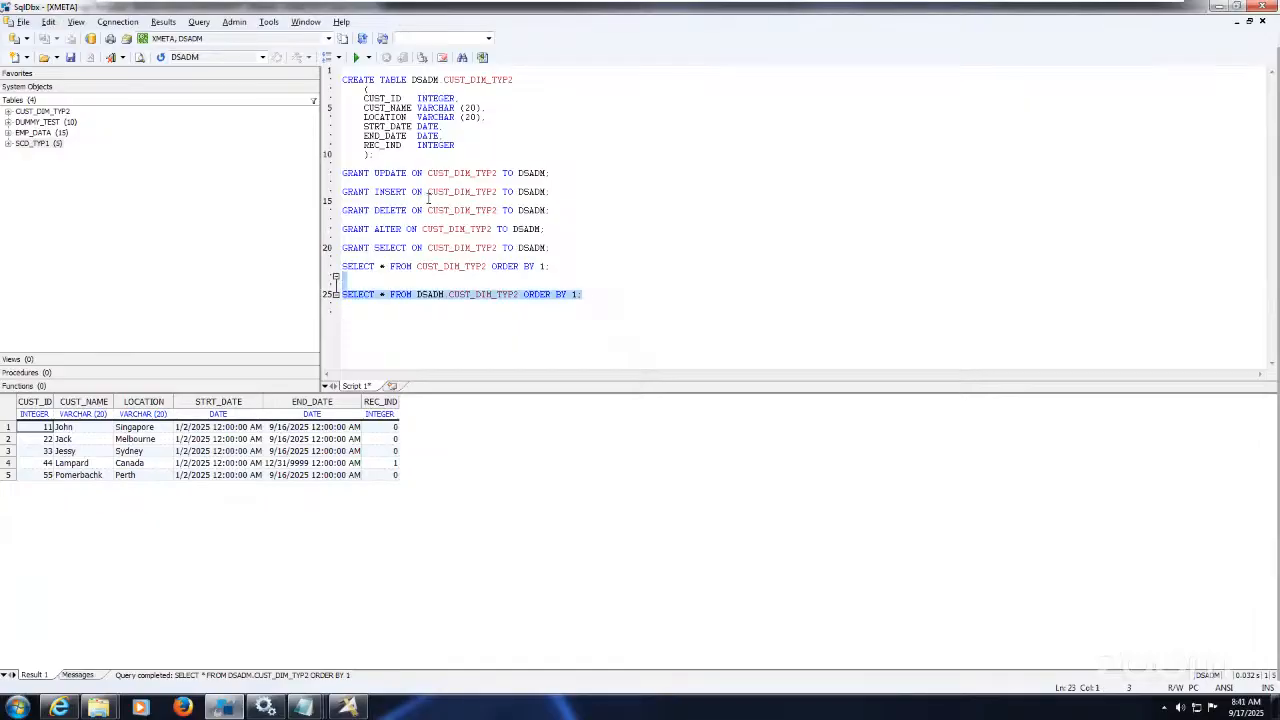
{"action": "left_click", "coordinate": [355, 57]}
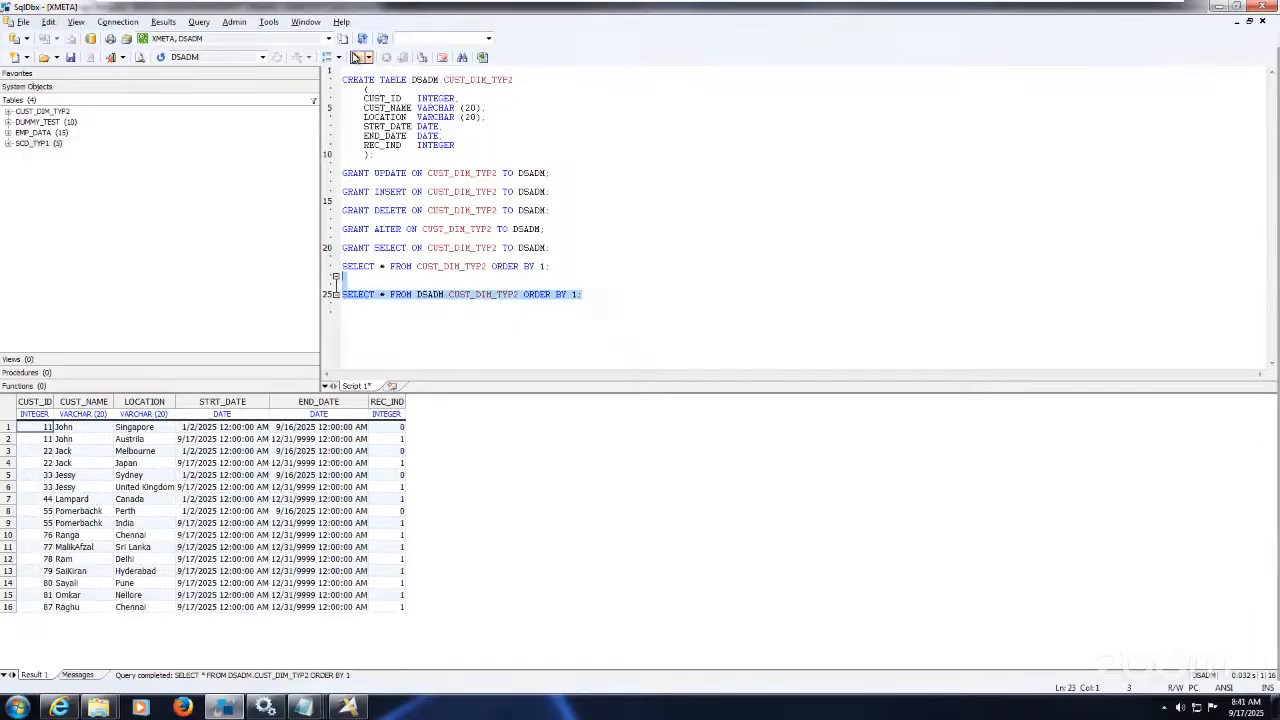
Step: Compare customer 11's original Singapore row with its new row, then reselect the line 25 query
{"action": "left_click", "coordinate": [323, 549]}
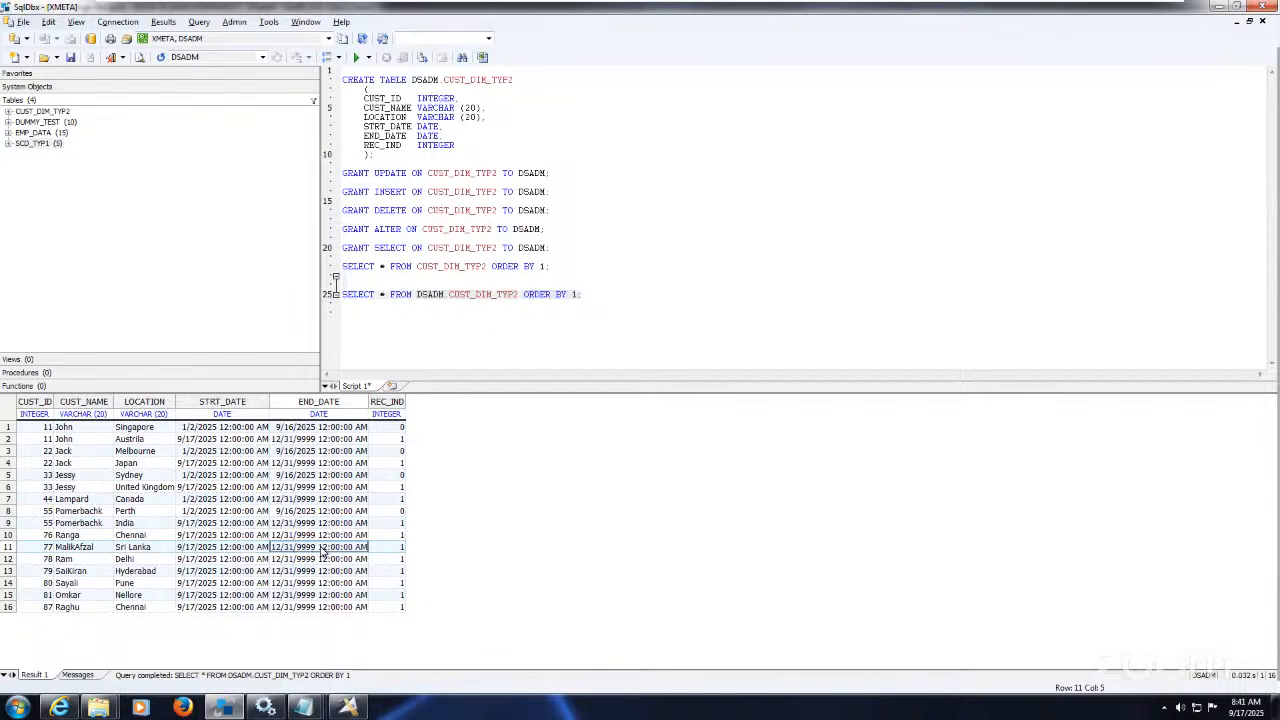
{"action": "left_click", "coordinate": [82, 427]}
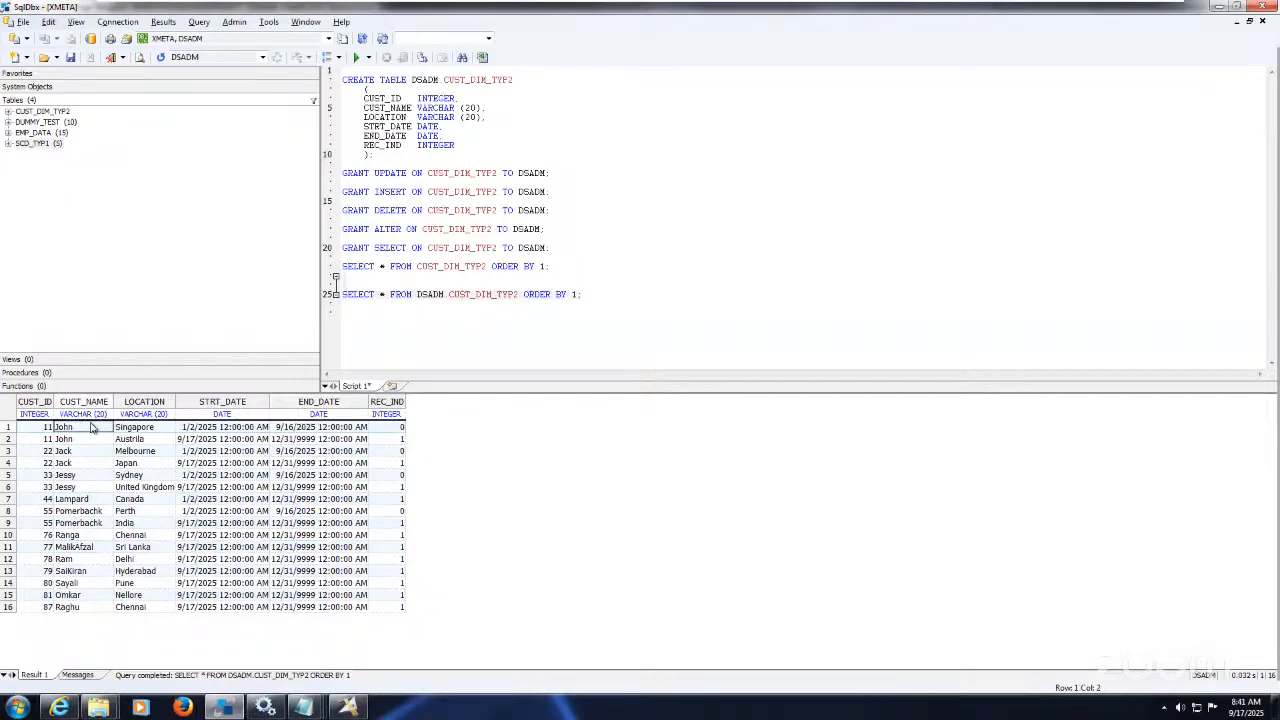
{"action": "left_click", "coordinate": [131, 430]}
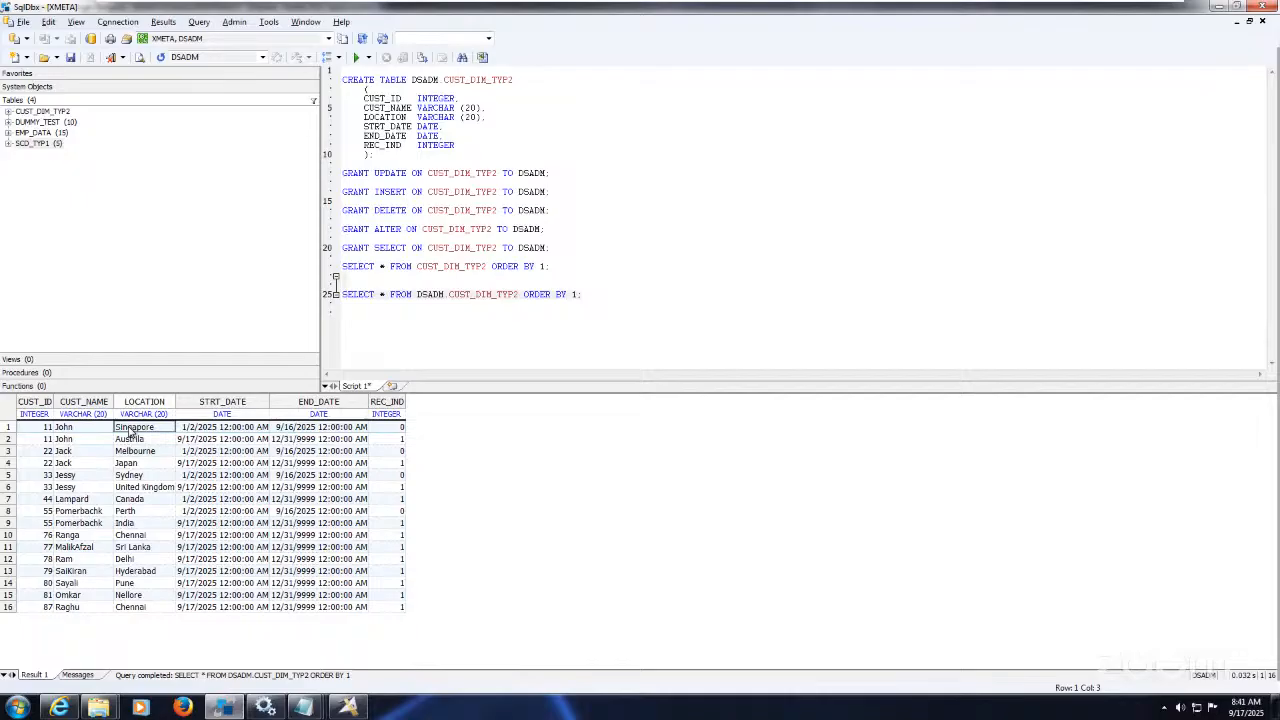
{"action": "key", "text": "Down"}
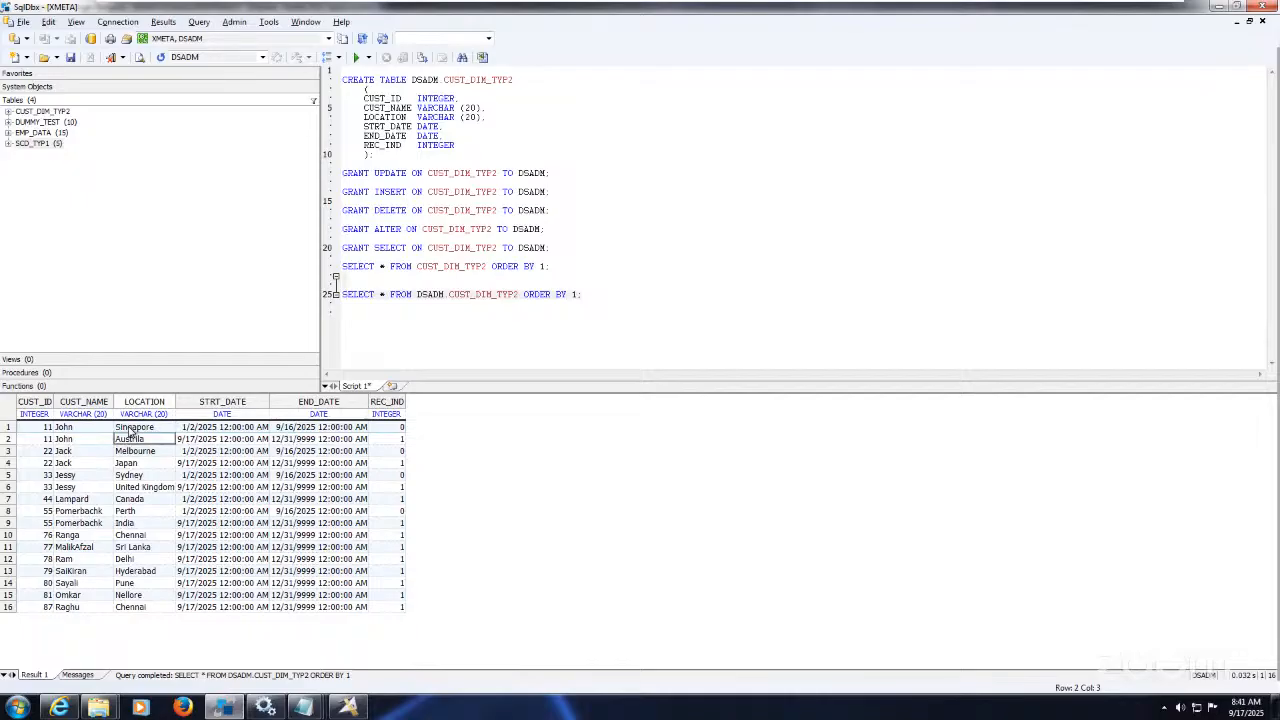
{"action": "key", "text": "Up"}
{"action": "key", "text": "Right"}
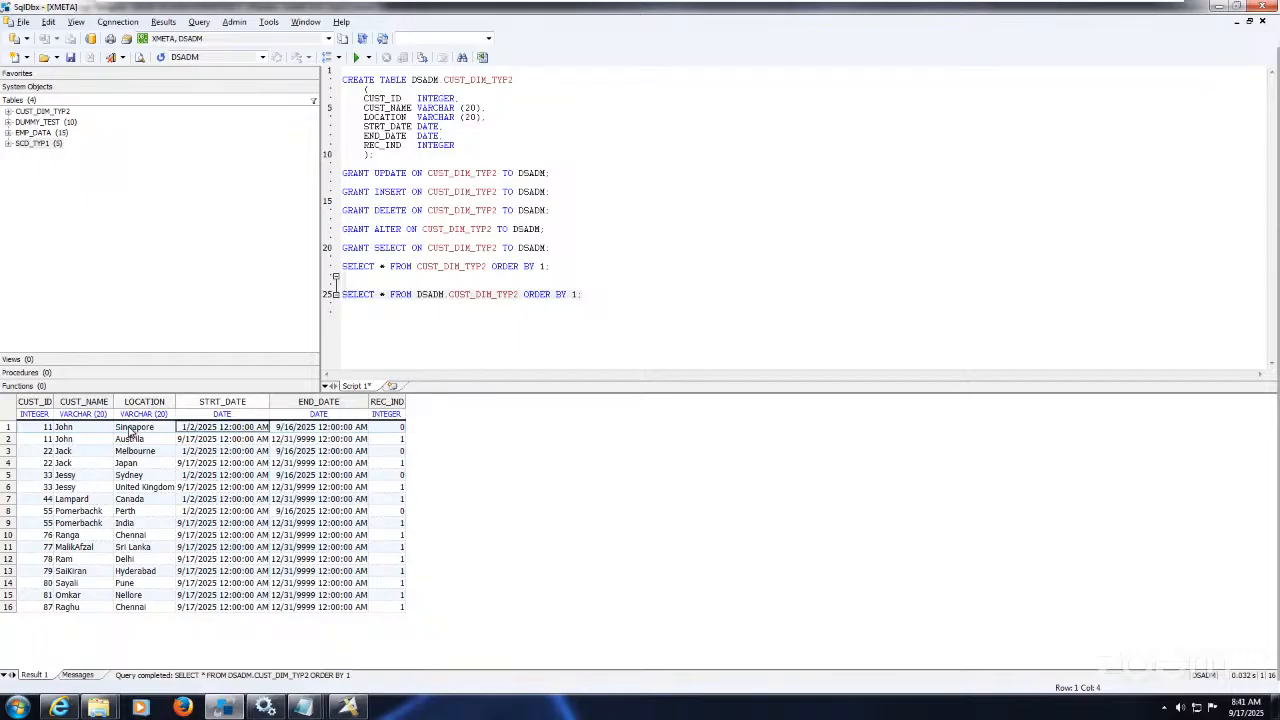
{"action": "key", "text": "Right"}
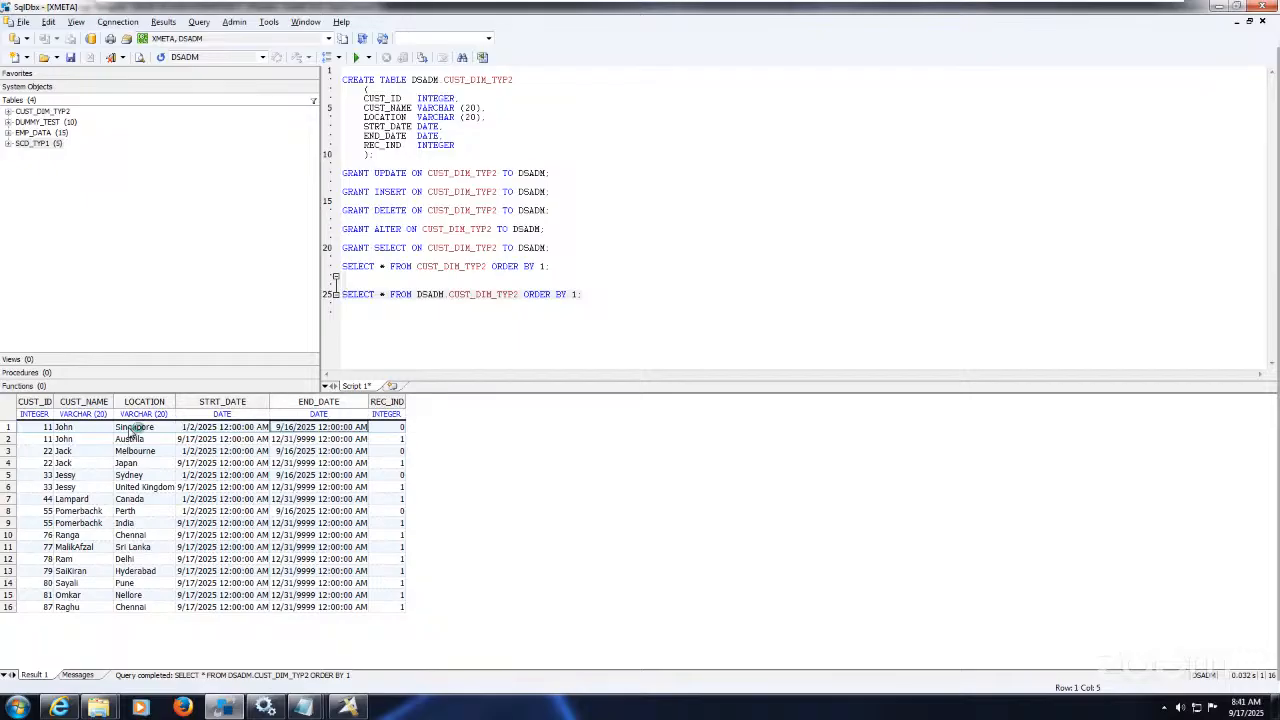
{"action": "key", "text": "Right"}
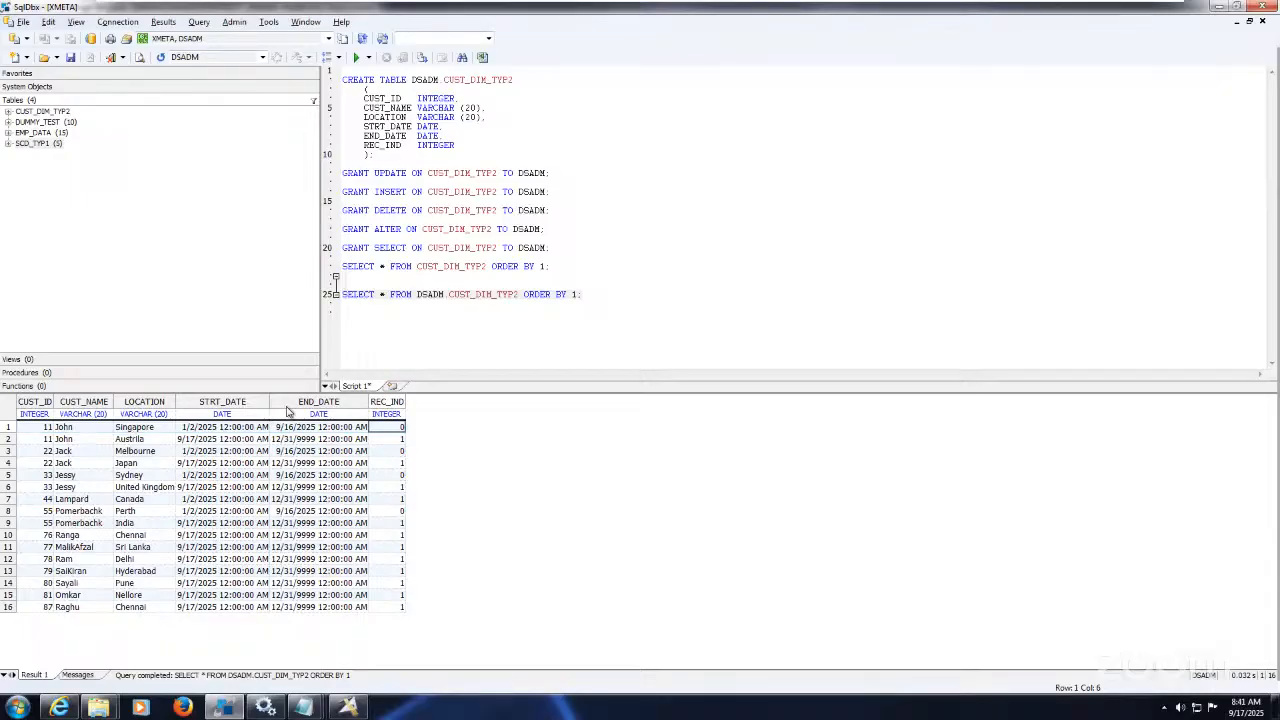
{"action": "left_click", "coordinate": [606, 293]}
{"action": "left_click_drag", "start_coordinate": [606, 293], "coordinate": [328, 297]}
{"action": "key", "text": "ctrl+c"}
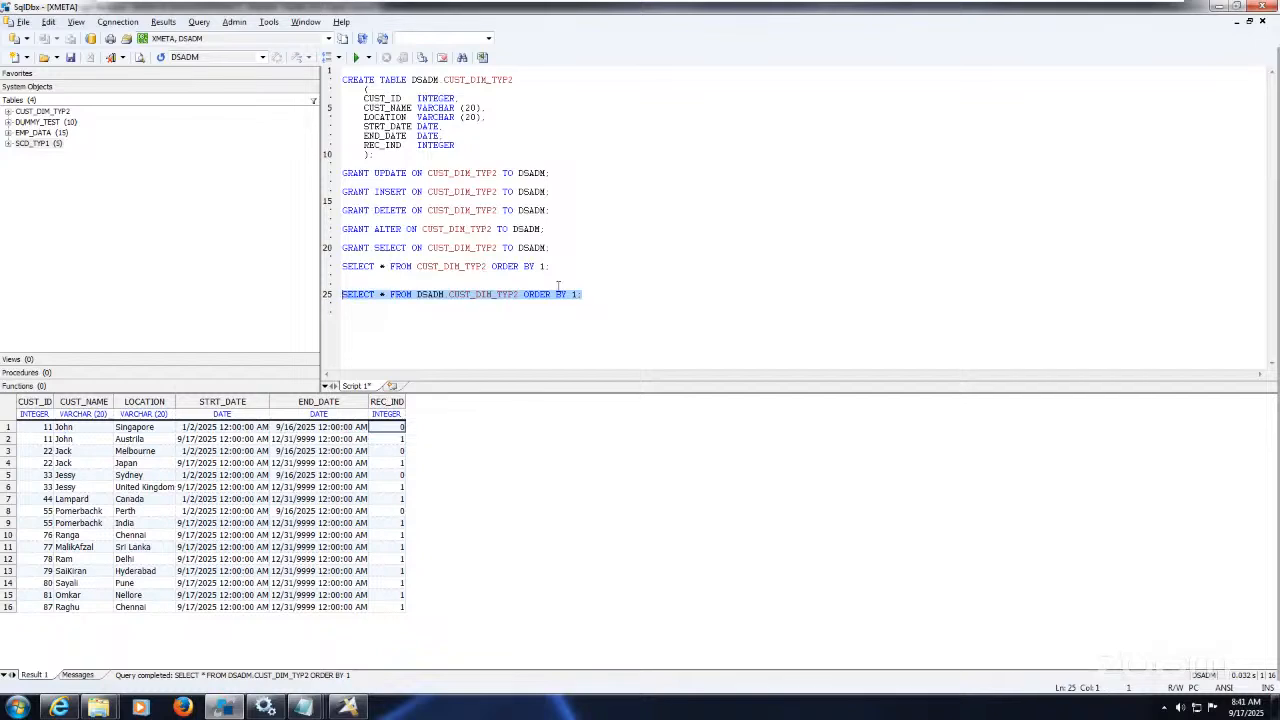
Step: Add a line 28 copy of the query with WHERE REC_IND=1 and run it, returning 12 rows
{"action": "left_click", "coordinate": [596, 297]}
{"action": "key", "text": "Return"}
{"action": "key", "text": "Return"}
{"action": "key", "text": "Return"}
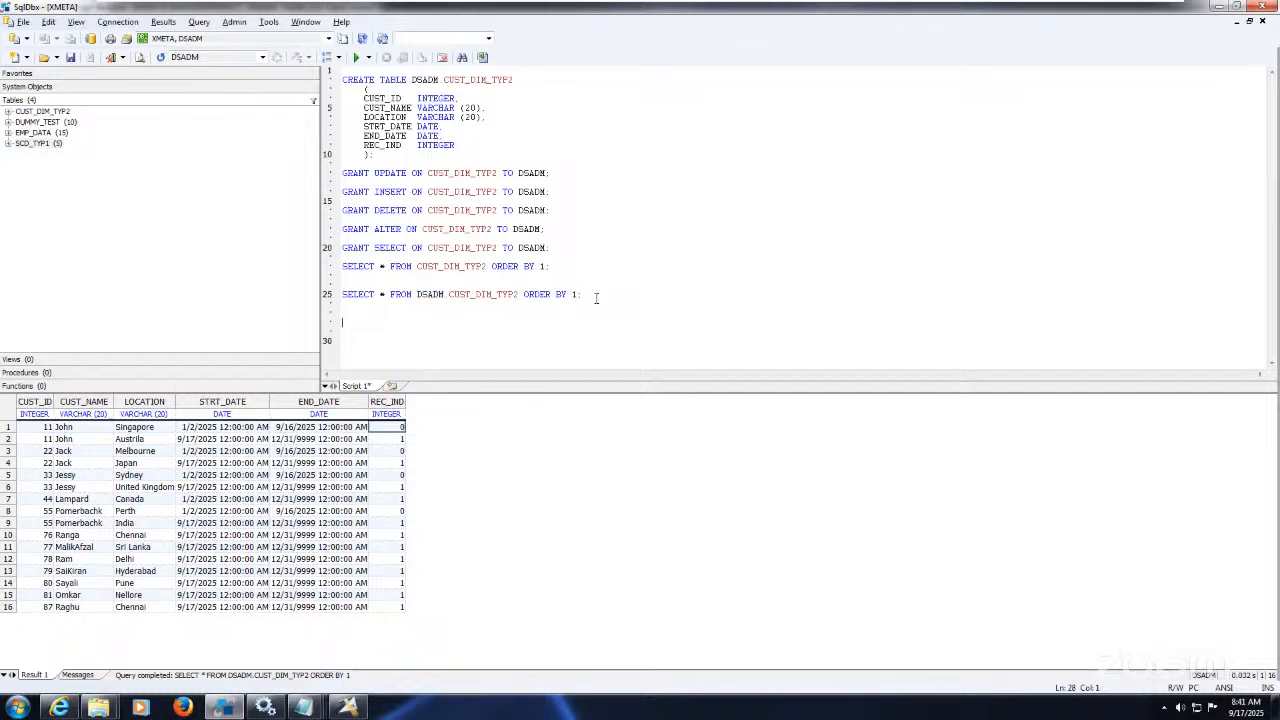
{"action": "key", "text": "ctrl+v"}
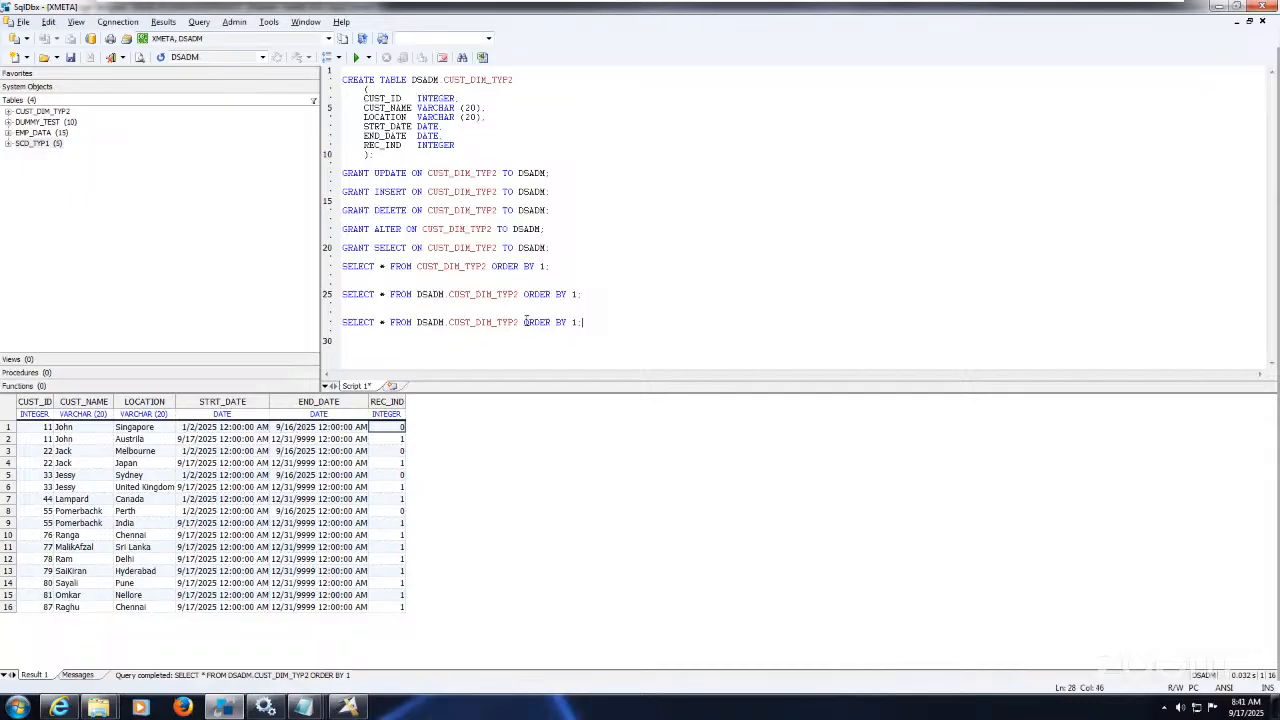
{"action": "type", "text": "WHERE RE"}
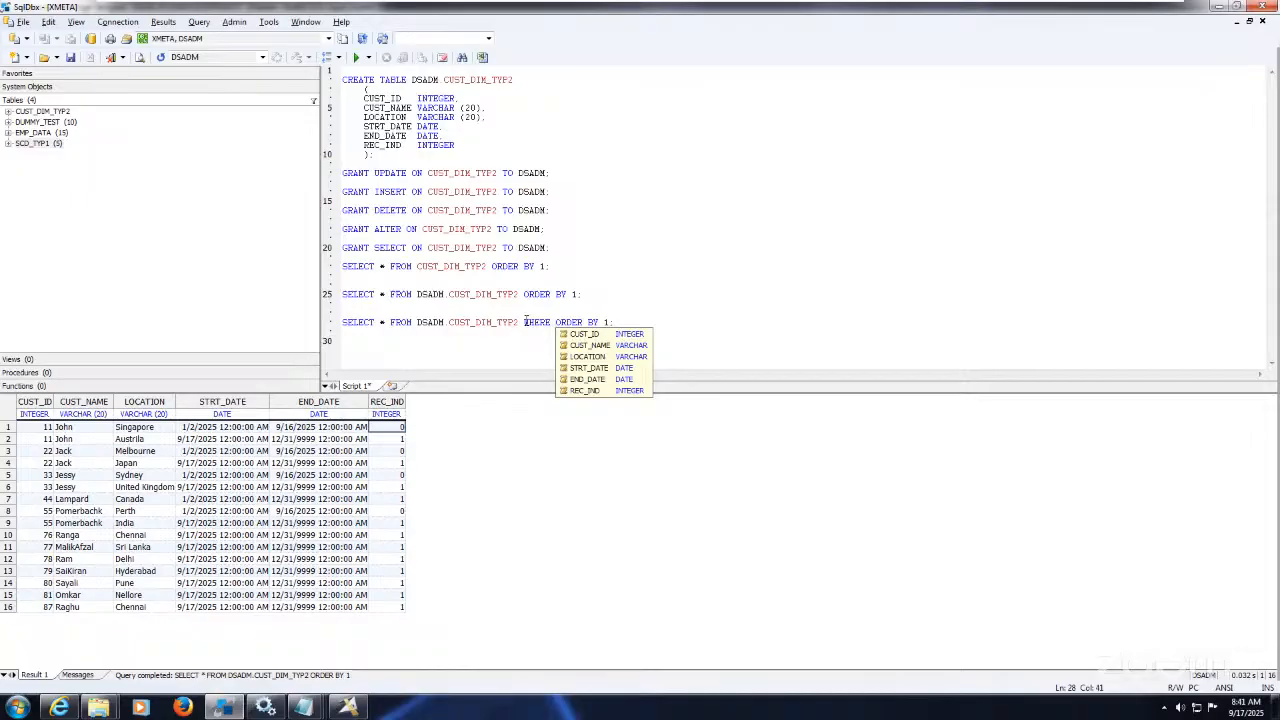
{"action": "type", "text": "C_IND="}
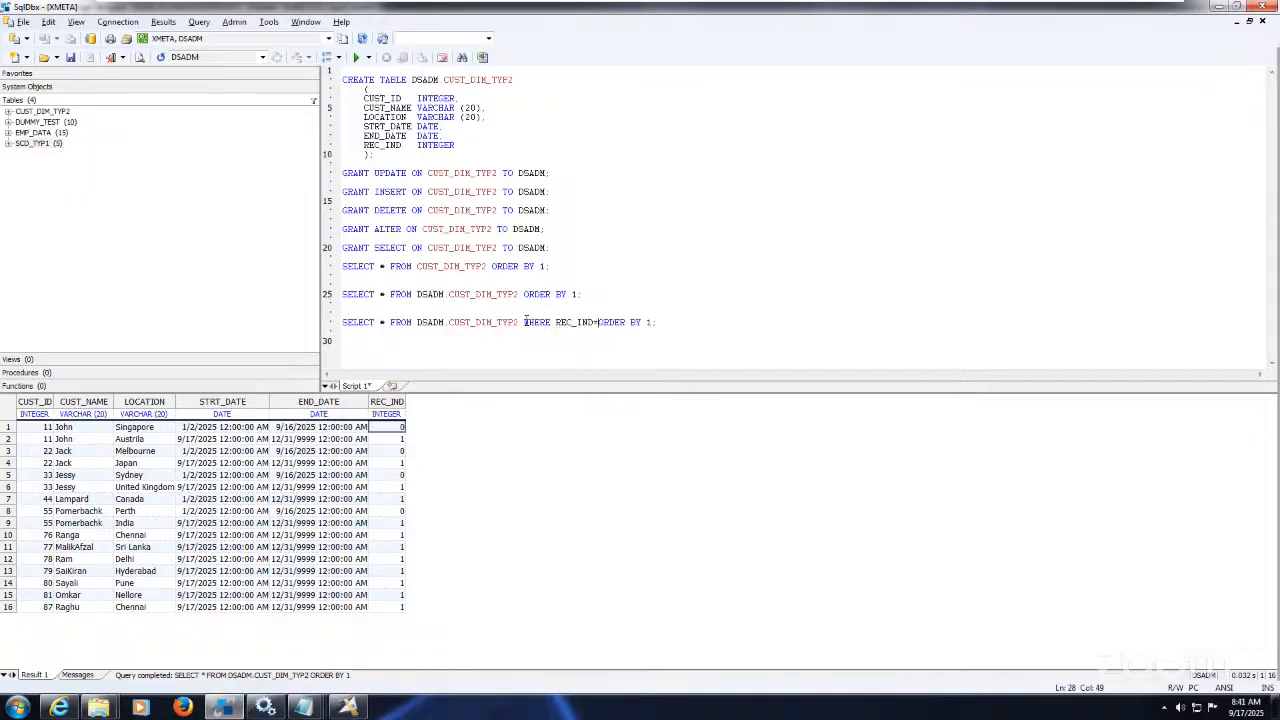
{"action": "type", "text": "1"}
{"action": "key", "text": "shift+Home"}
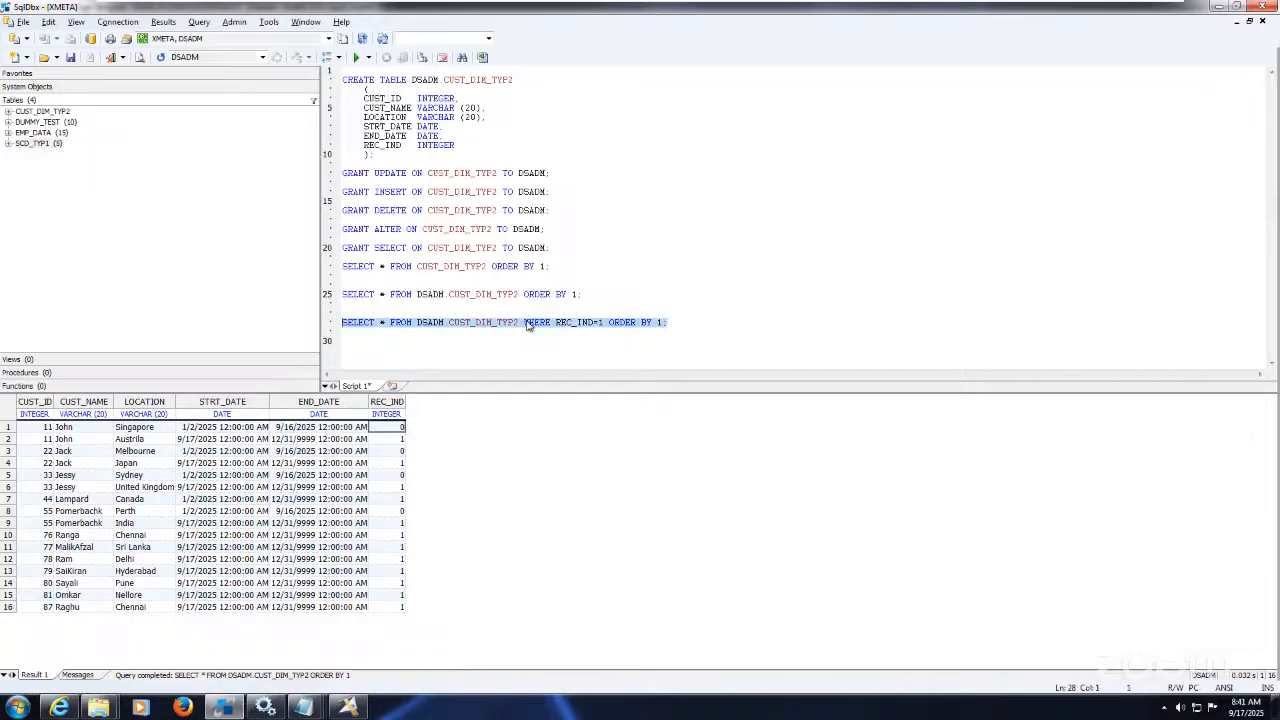
{"action": "left_click", "coordinate": [357, 58]}
{"action": "left_click", "coordinate": [205, 475]}
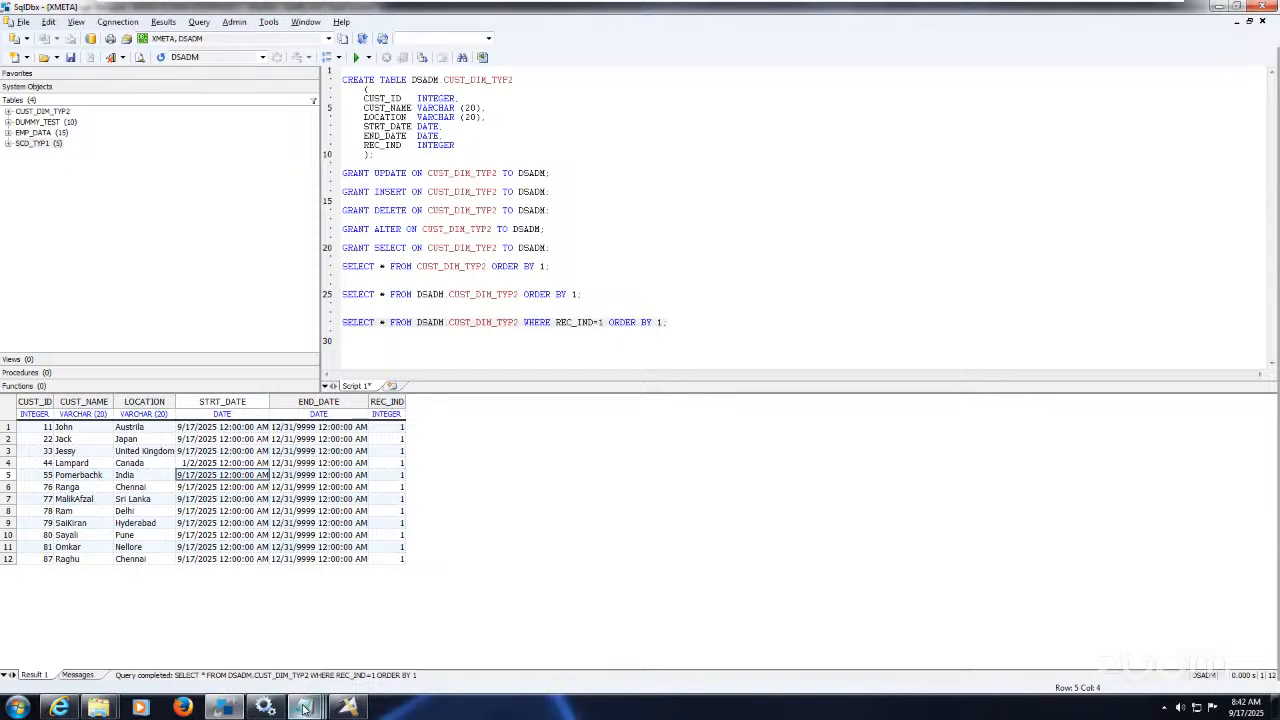
{"action": "mouse_move", "coordinate": [303, 708]}
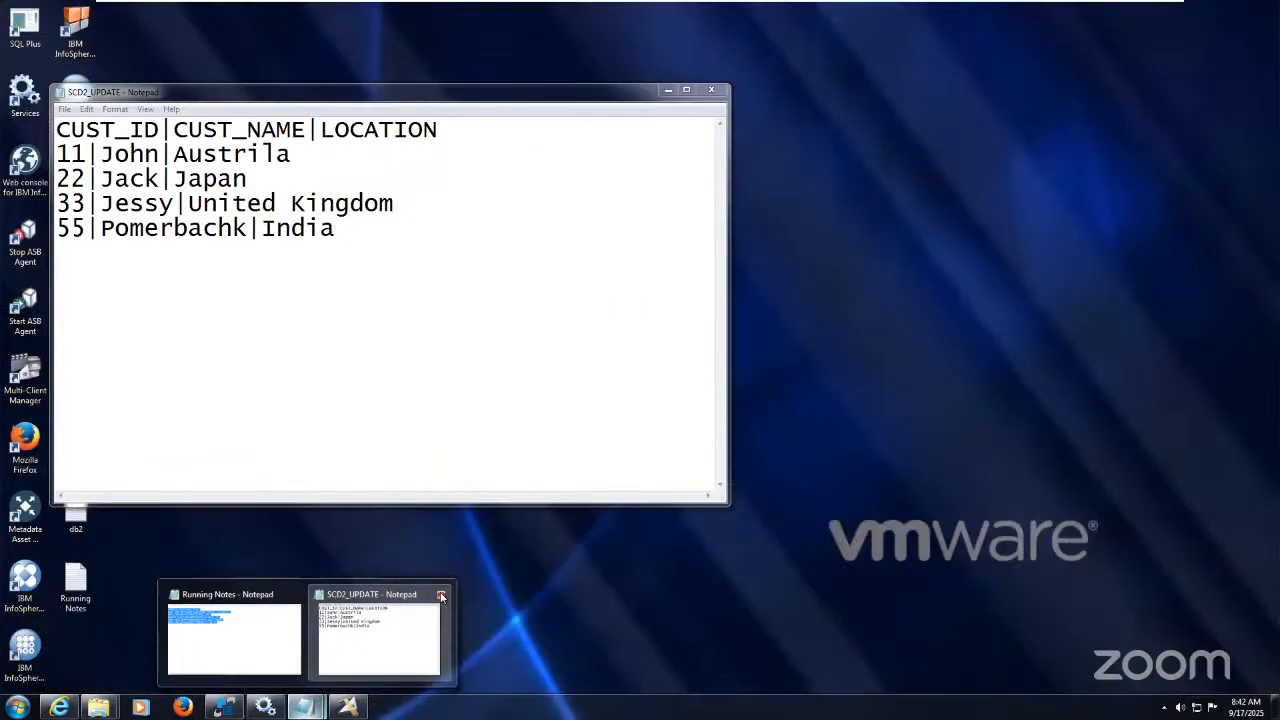
Step: Close the SCD2_UPDATE notes and paste the full-table SELECT query below the UPDATE in Running Notes
{"action": "left_click", "coordinate": [441, 597]}
{"action": "left_click", "coordinate": [315, 654]}
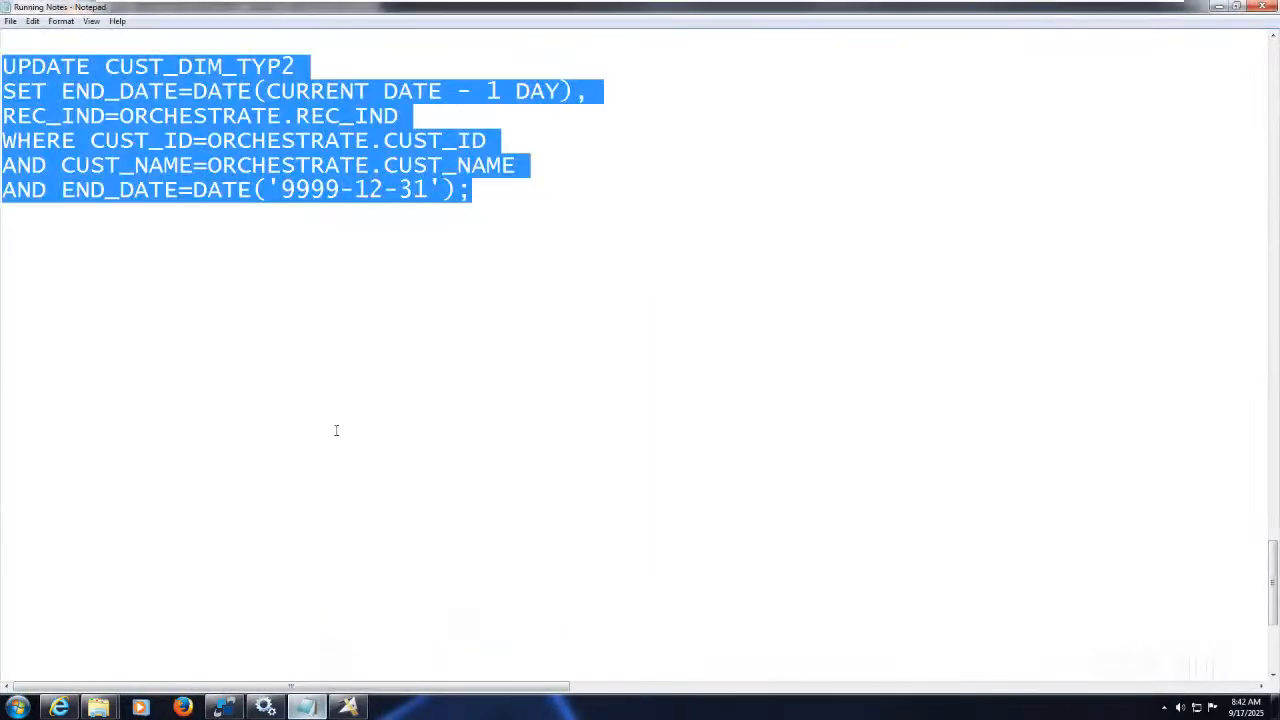
{"action": "left_click", "coordinate": [492, 196]}
{"action": "key", "text": "Return"}
{"action": "key", "text": "Return"}
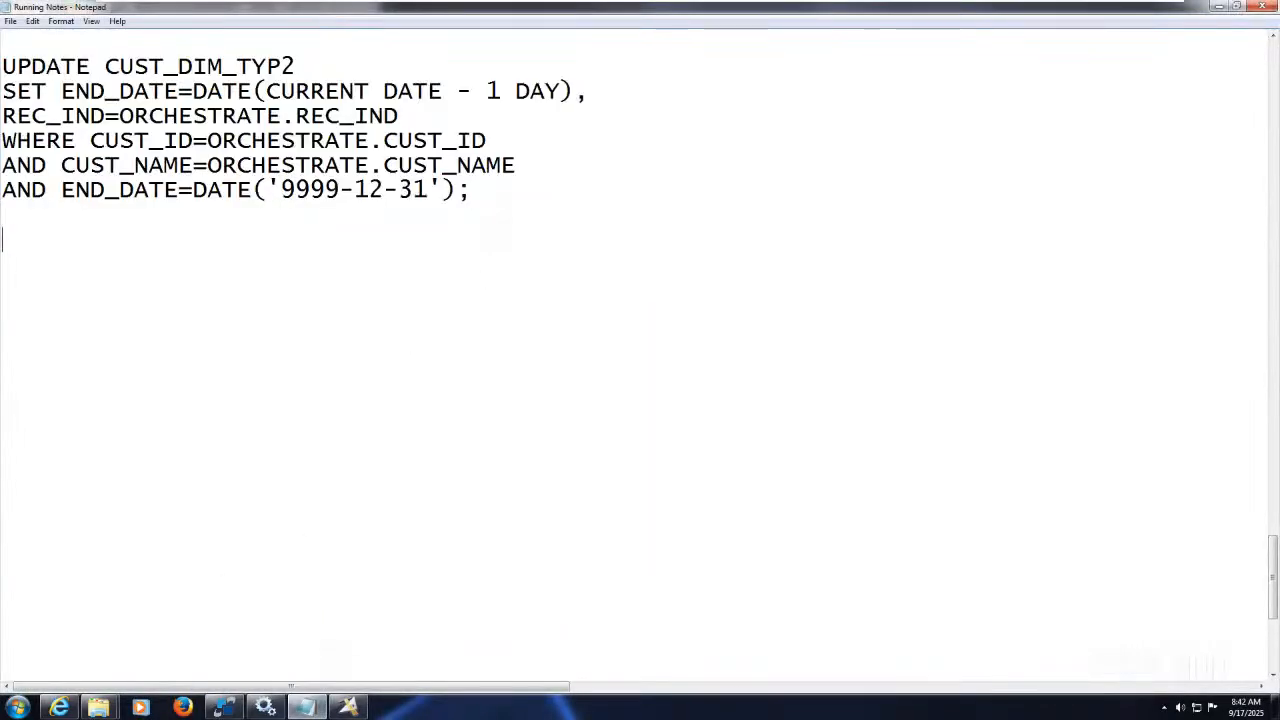
{"action": "key", "text": "ctrl+v"}
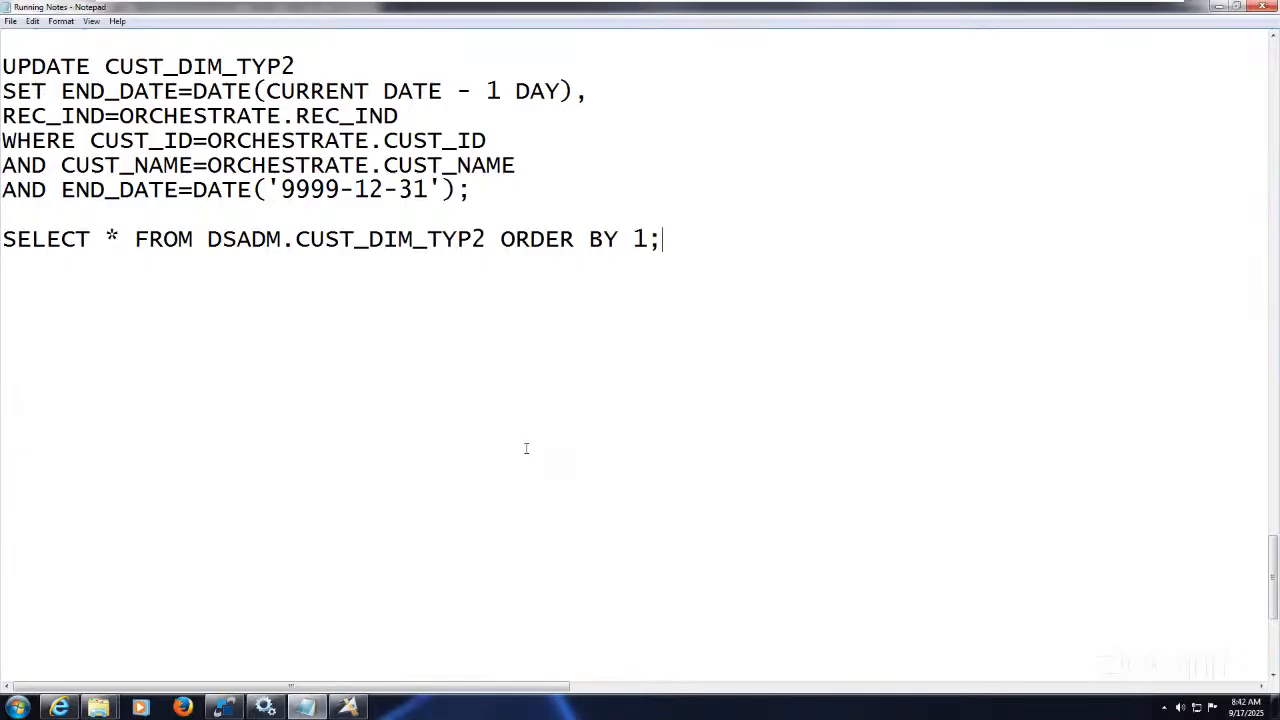
Step: On the host, close the SCD_Type2_Notes.txt preview and the extra Notepad, then return to the DS115 VM
{"action": "mouse_move", "coordinate": [1021, 5]}
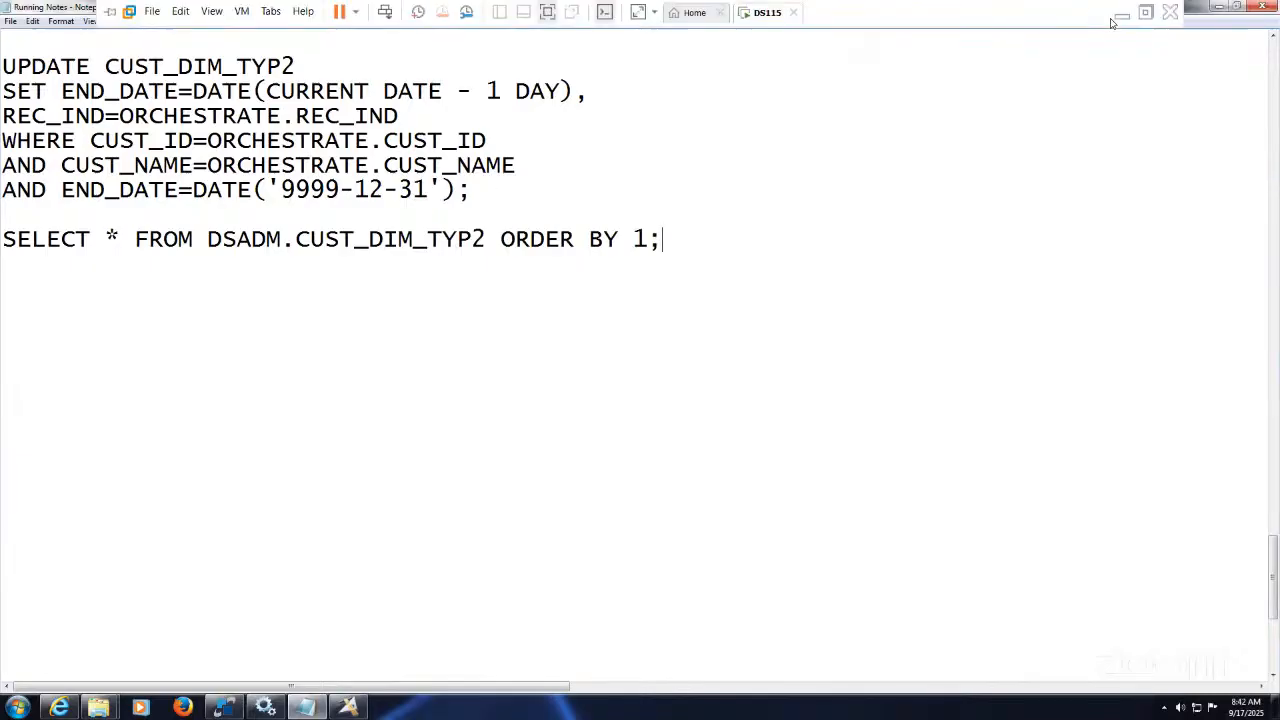
{"action": "left_click", "coordinate": [1122, 13]}
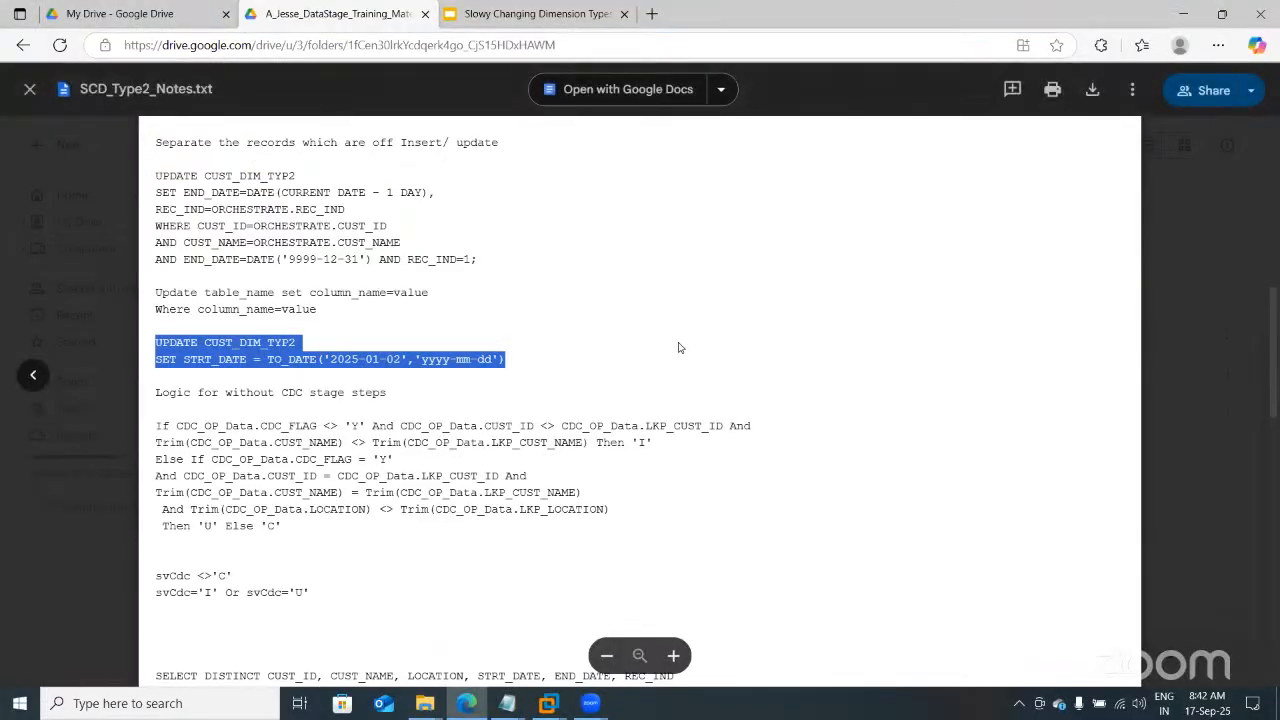
{"action": "left_click", "coordinate": [30, 90]}
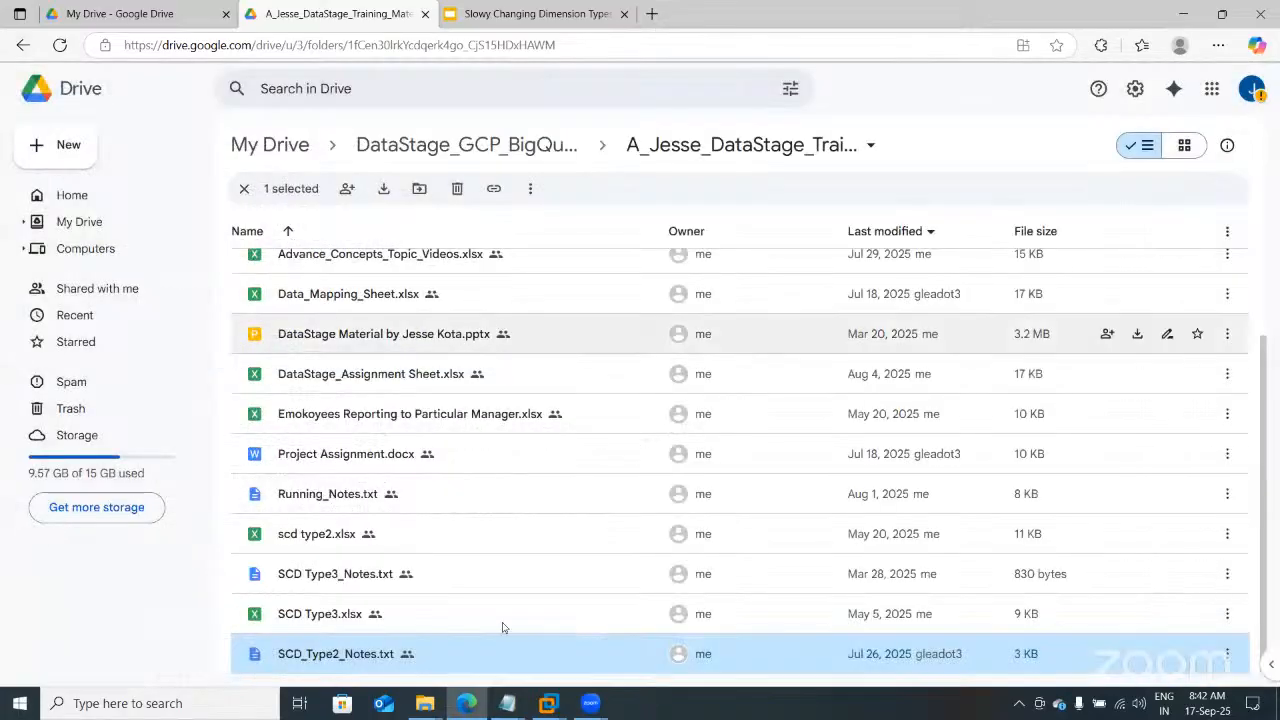
{"action": "mouse_move", "coordinate": [510, 712]}
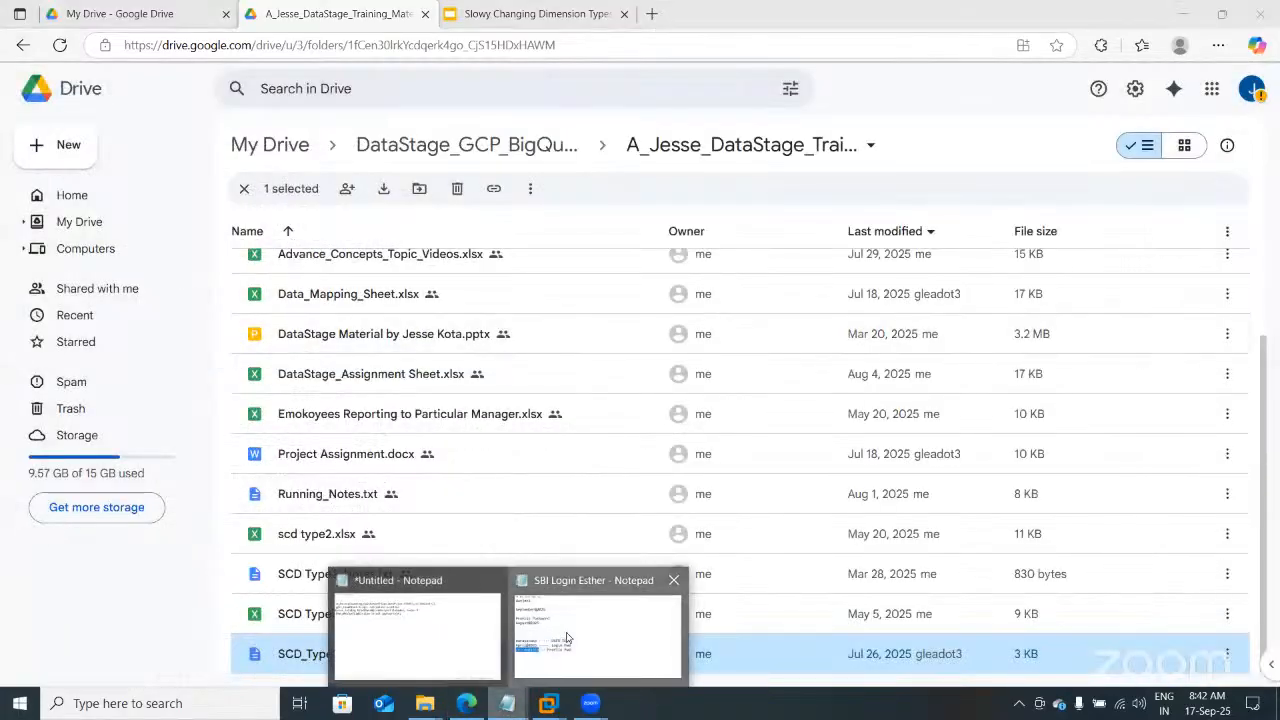
{"action": "left_click", "coordinate": [566, 632]}
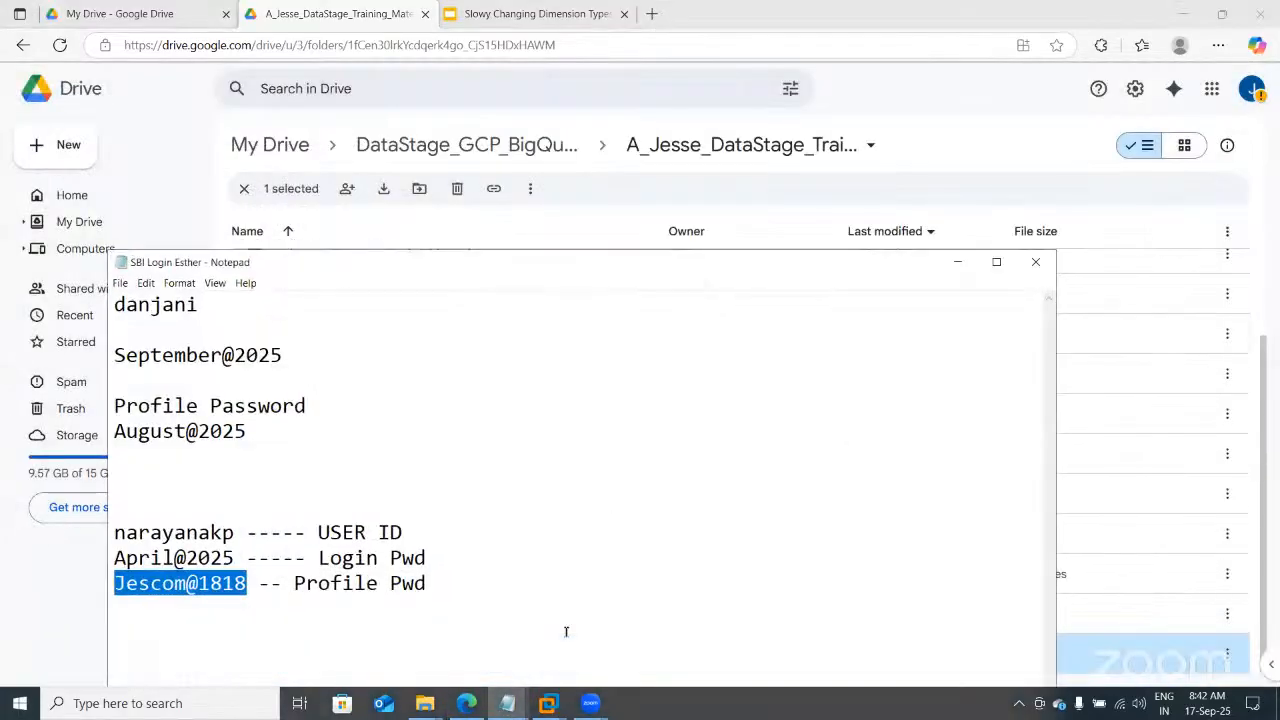
{"action": "left_click", "coordinate": [1036, 262]}
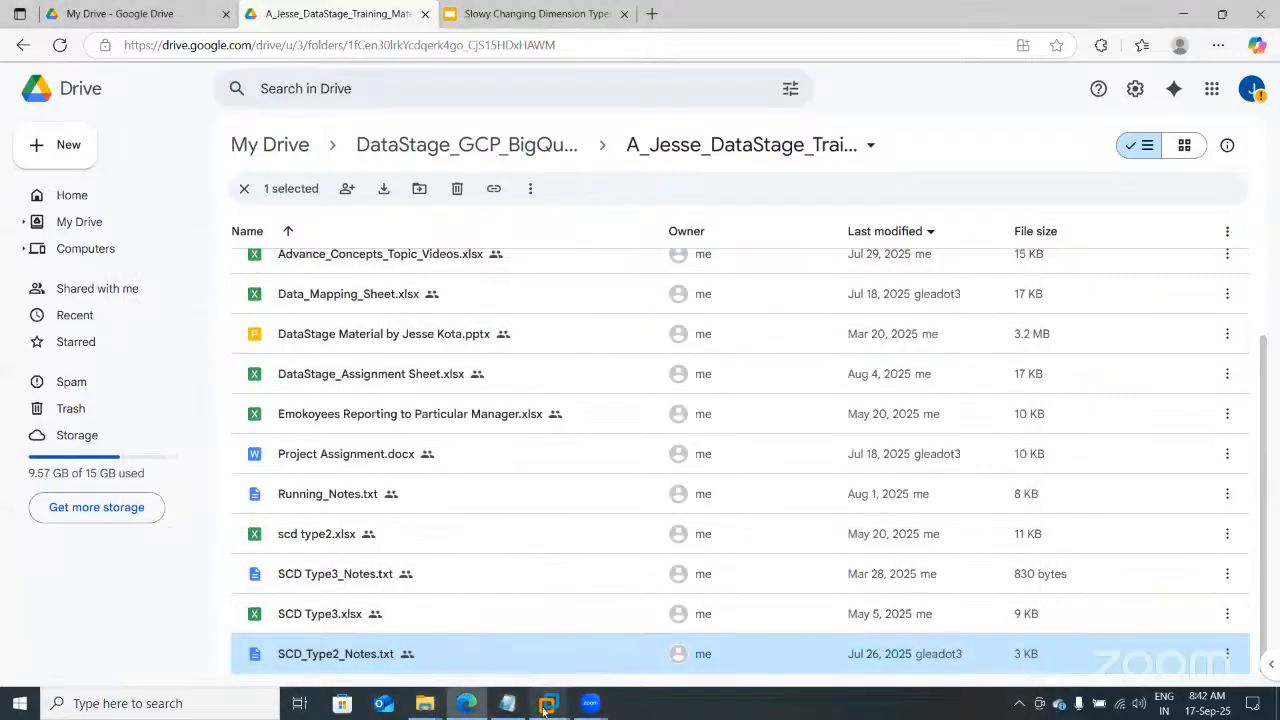
{"action": "mouse_move", "coordinate": [548, 703]}
{"action": "left_click", "coordinate": [597, 608]}
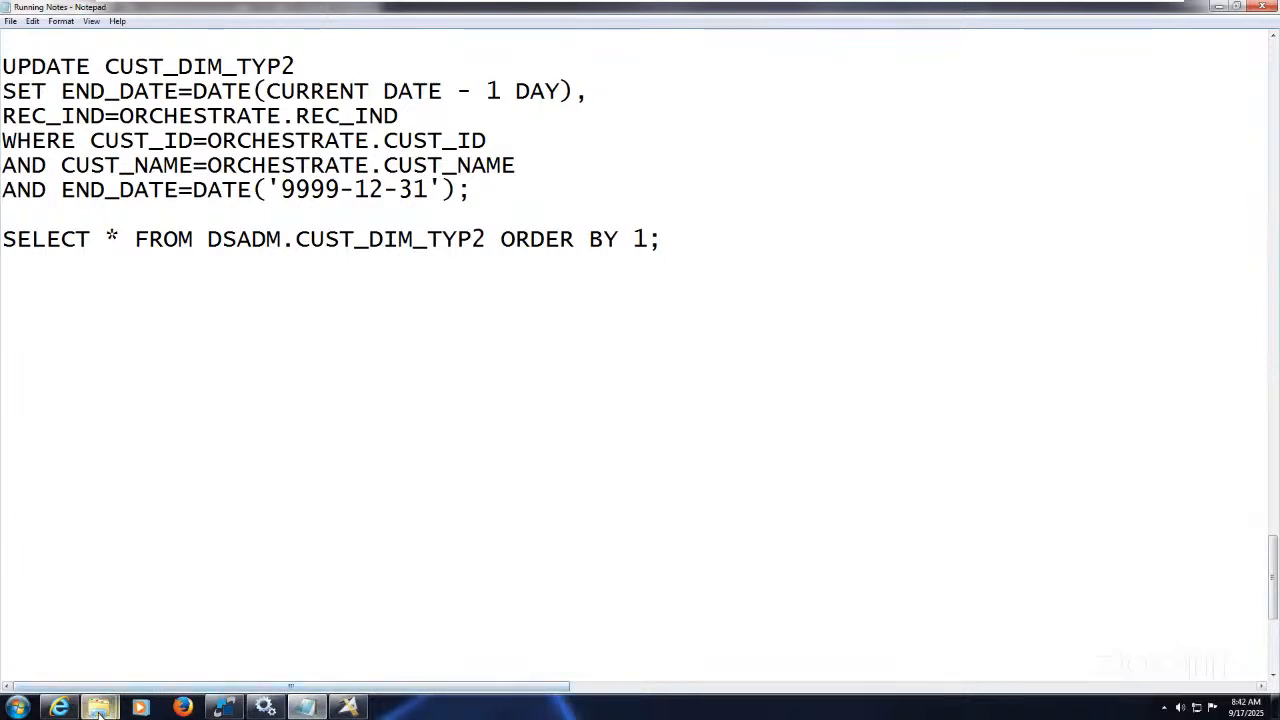
Step: Open After_CDC from the Source folder and change customer 77's location from Sri Lanka to Pakistan
{"action": "mouse_move", "coordinate": [98, 706]}
{"action": "left_click", "coordinate": [104, 660]}
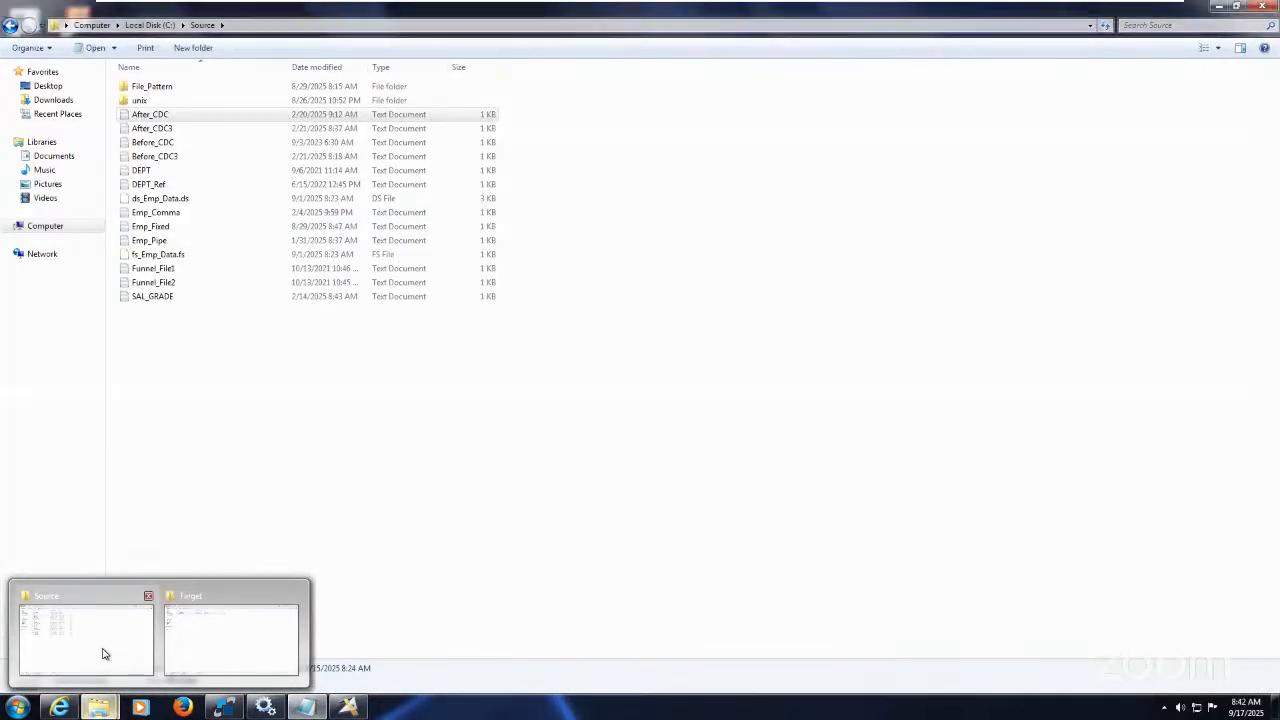
{"action": "double_click", "coordinate": [146, 116]}
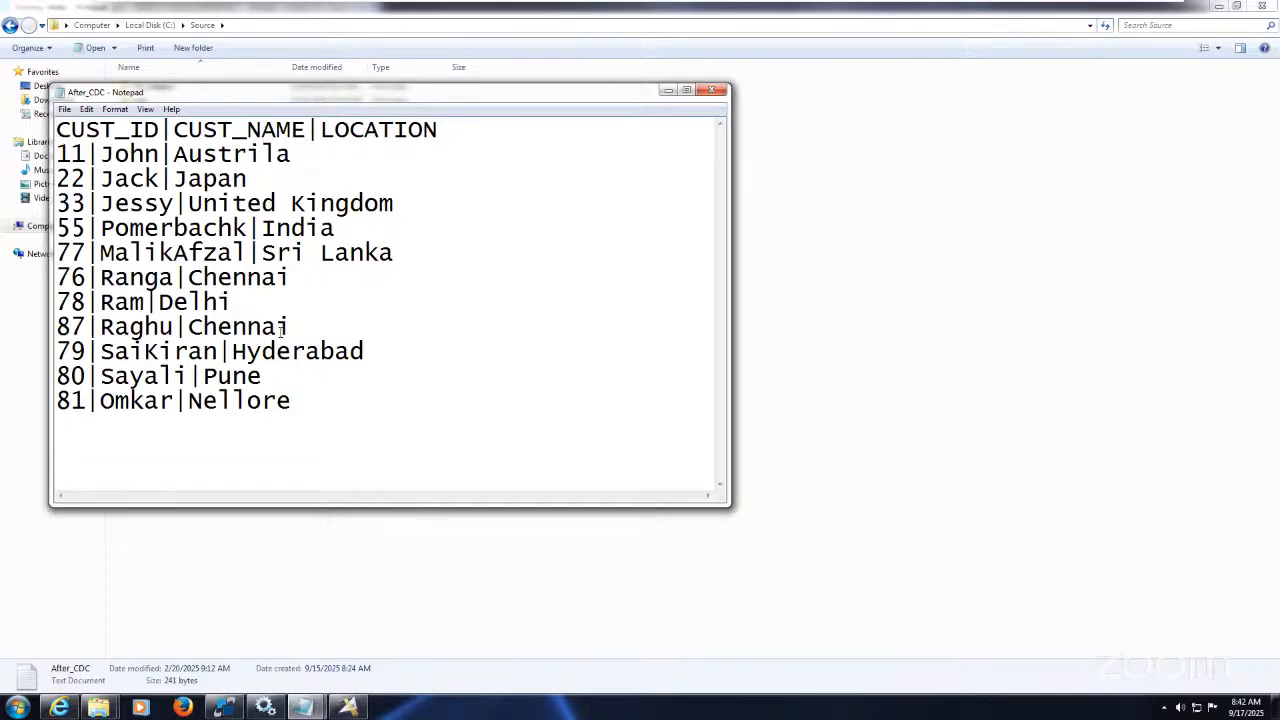
{"action": "left_click", "coordinate": [326, 401]}
{"action": "left_click", "coordinate": [407, 257]}
{"action": "key", "text": "BackSpace"}
{"action": "key", "text": "BackSpace"}
{"action": "key", "text": "BackSpace"}
{"action": "key", "text": "BackSpace"}
{"action": "key", "text": "BackSpace"}
{"action": "key", "text": "BackSpace"}
{"action": "key", "text": "BackSpace"}
{"action": "key", "text": "BackSpace"}
{"action": "key", "text": "BackSpace"}
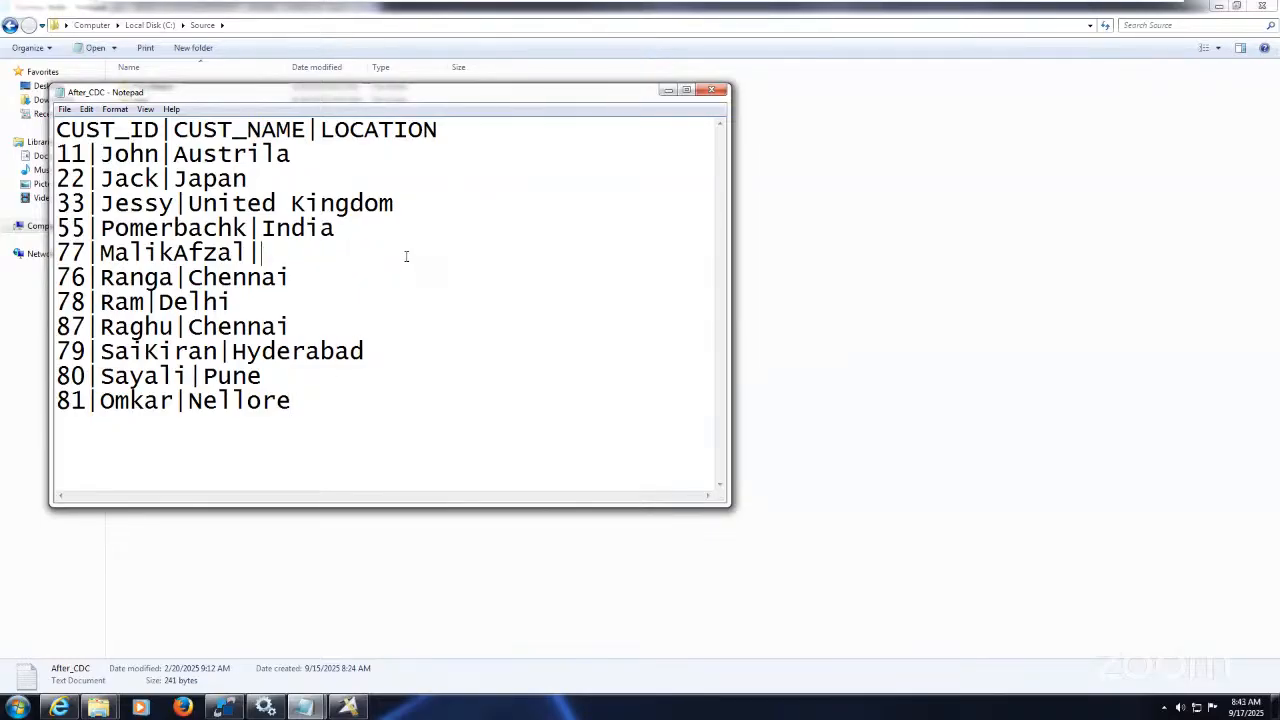
{"action": "type", "text": "Pakistan"}
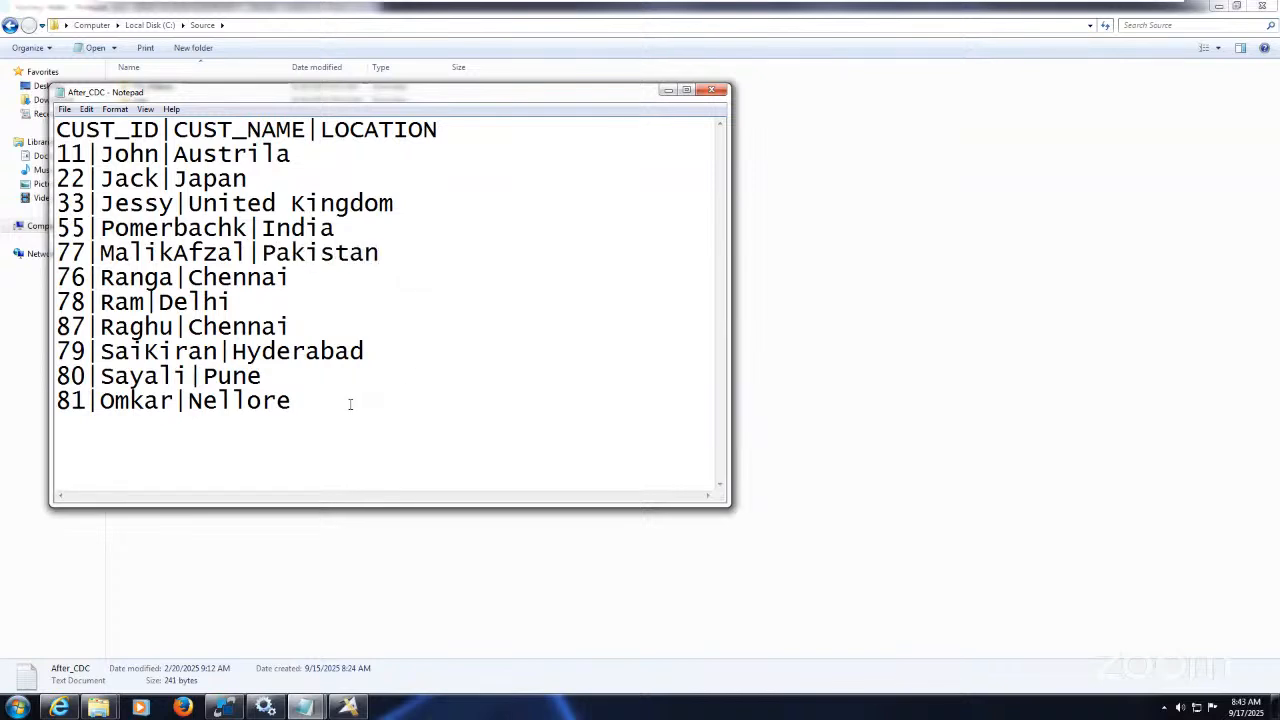
Step: Add the row 82|Prakasam|Chennai, save After_CDC.txt and close Notepad
{"action": "left_click", "coordinate": [338, 402]}
{"action": "key", "text": "Return"}
{"action": "type", "text": "82|Prakash"}
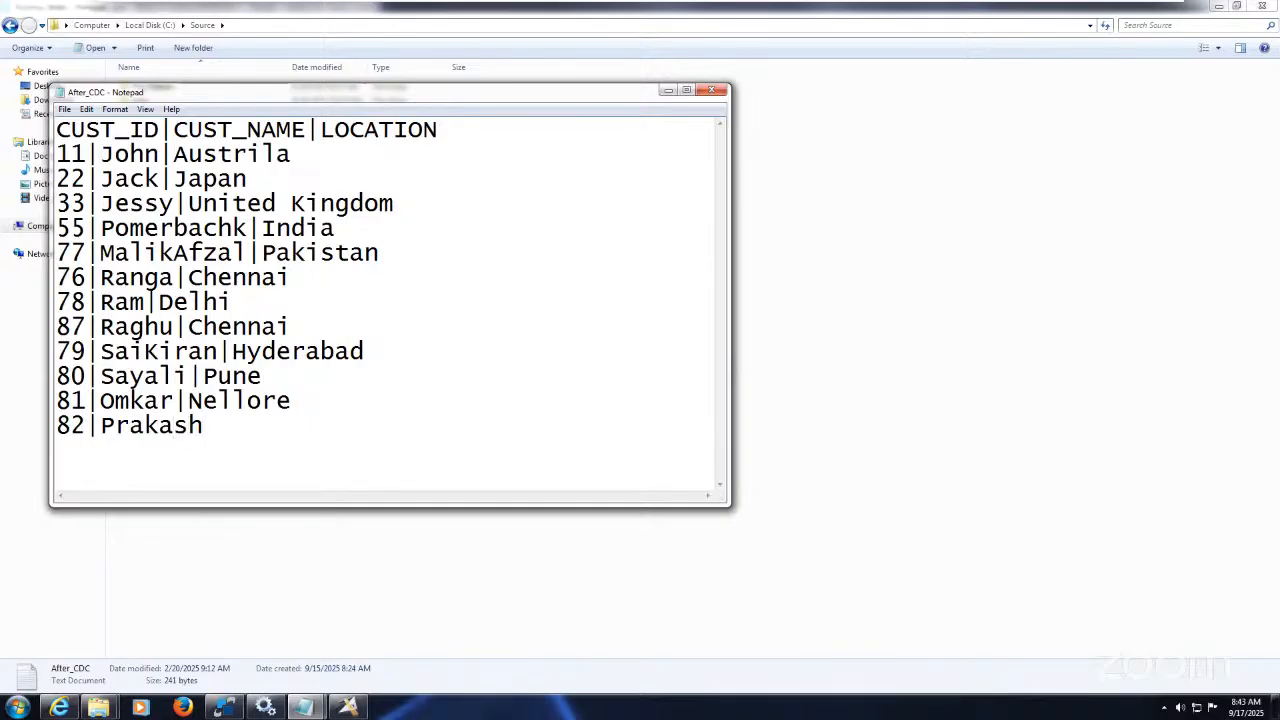
{"action": "key", "text": "BackSpace"}
{"action": "type", "text": "am|Chennai"}
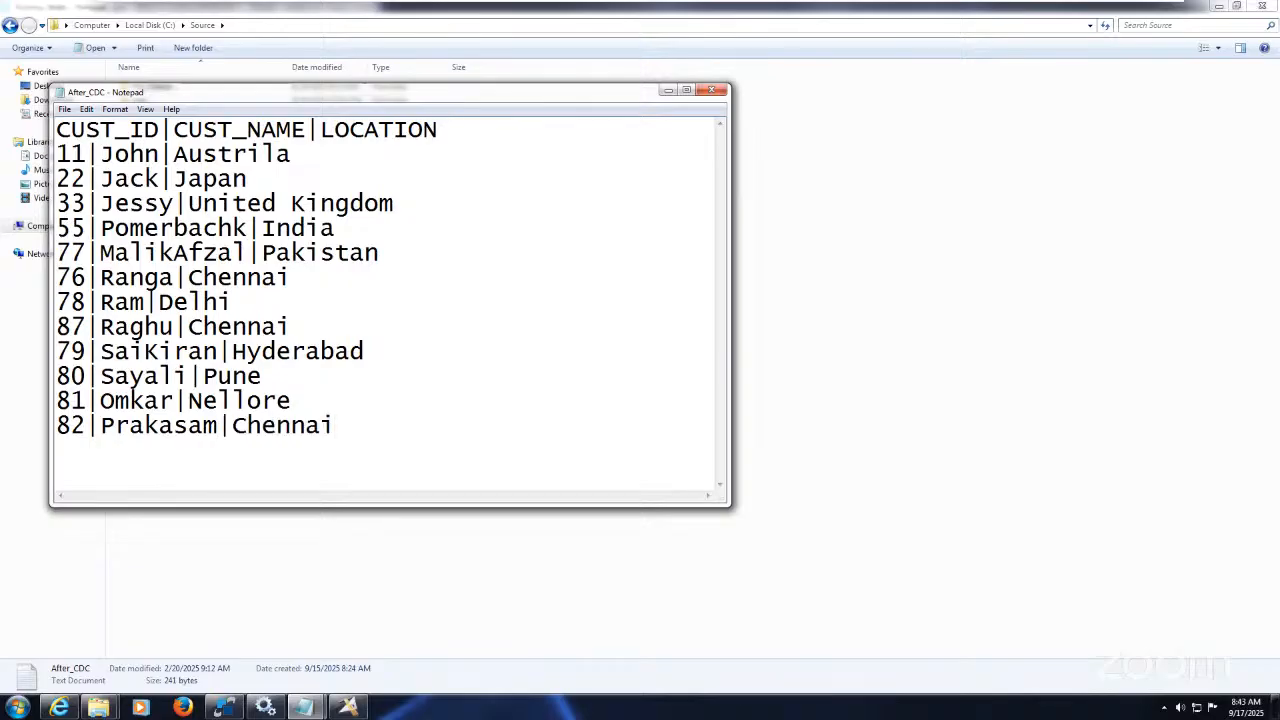
{"action": "left_click", "coordinate": [64, 109]}
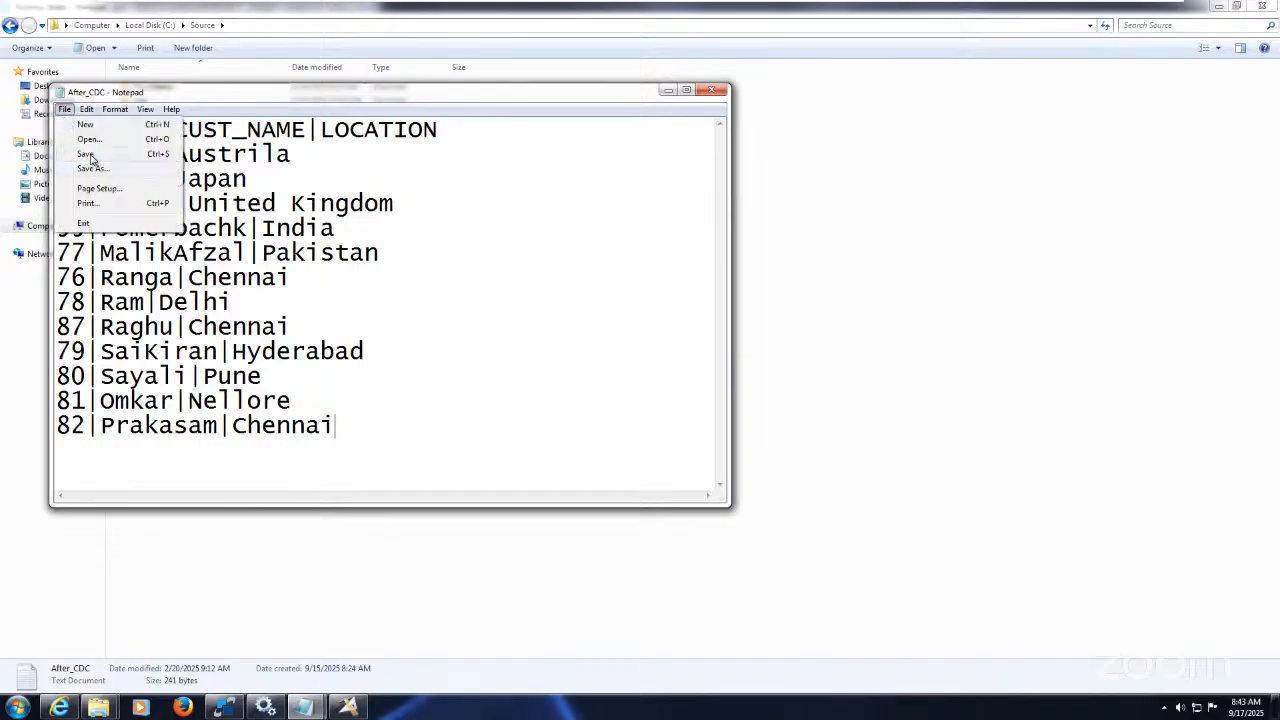
{"action": "left_click", "coordinate": [86, 154]}
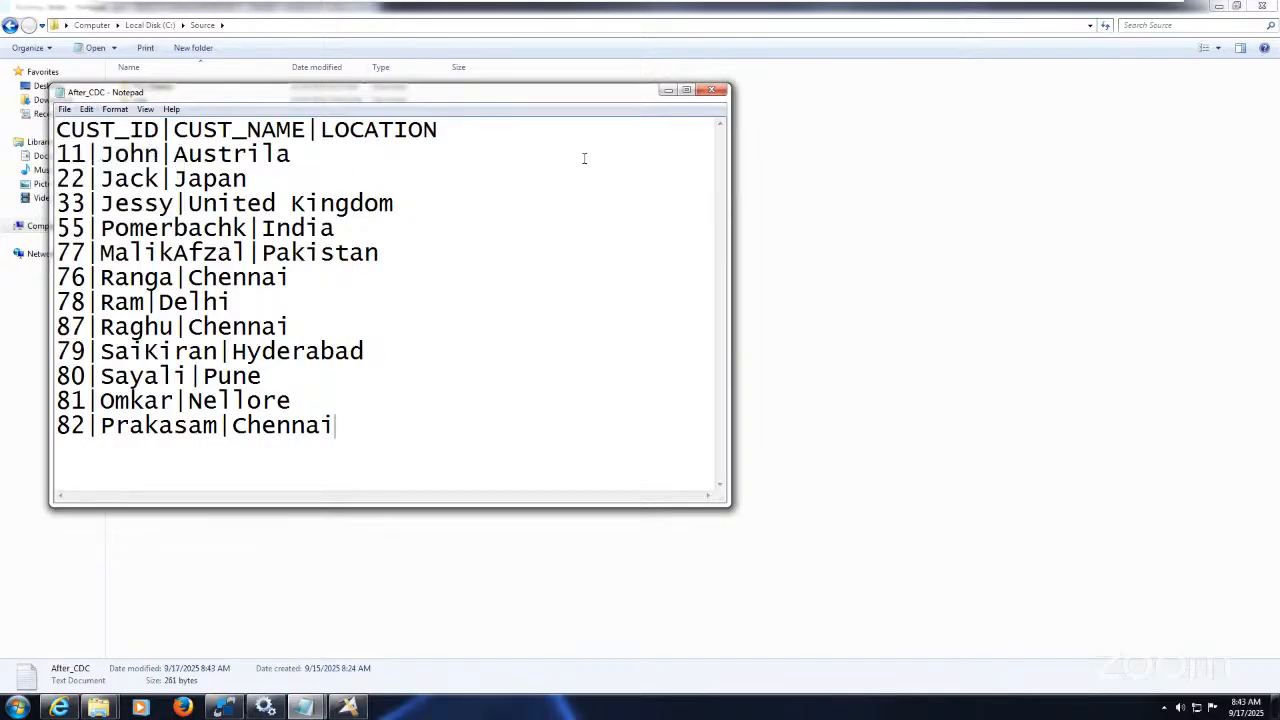
{"action": "left_click", "coordinate": [713, 91]}
{"action": "left_click", "coordinate": [425, 458]}
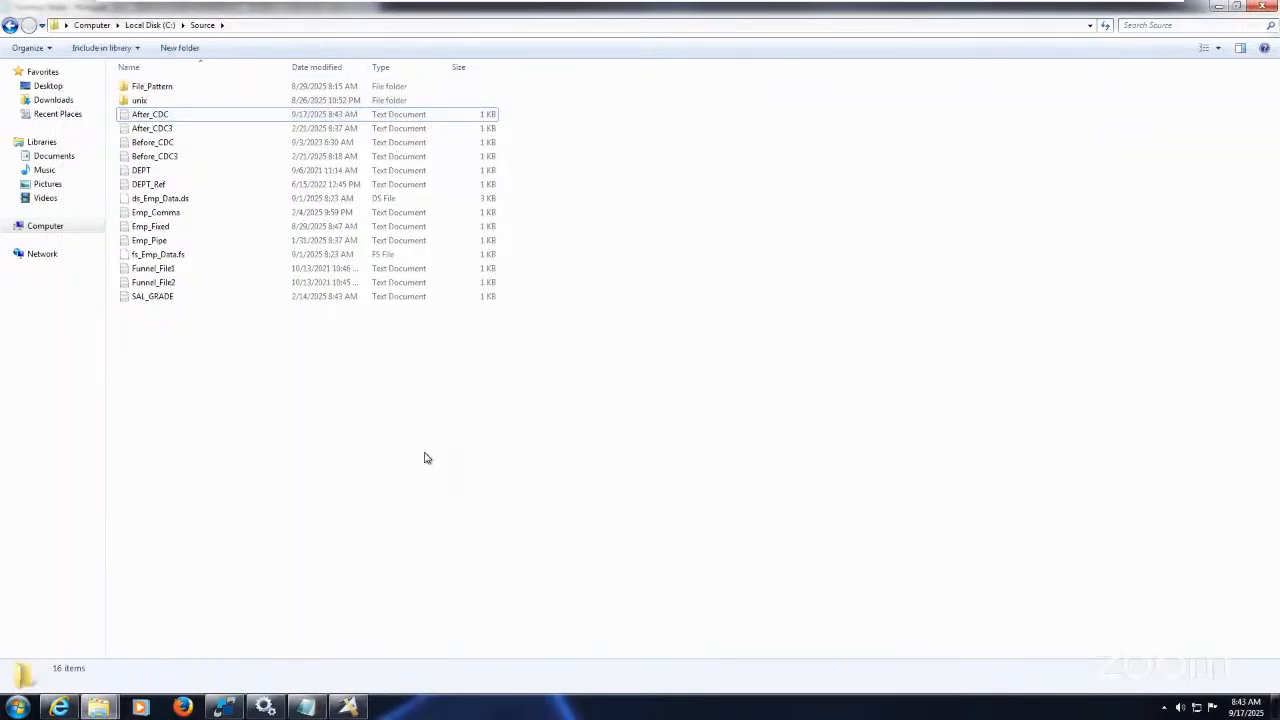
{"action": "left_click", "coordinate": [352, 706]}
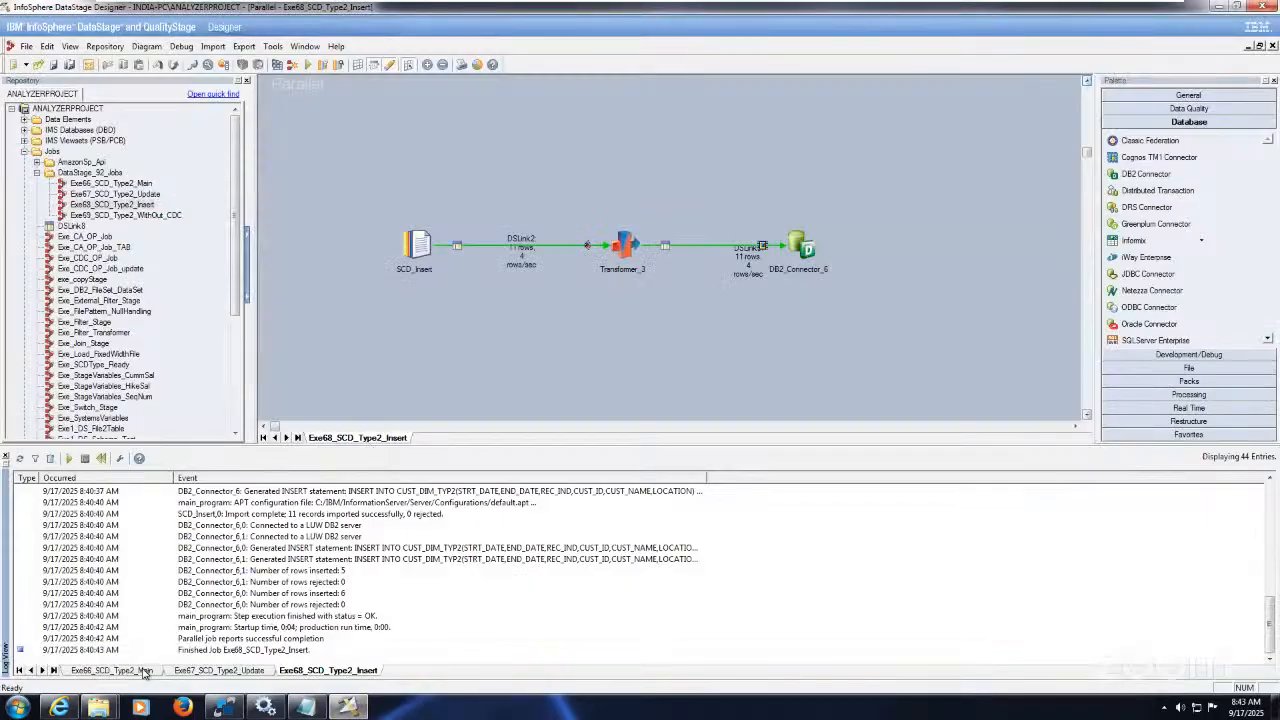
Step: Recompile and re-run Exe66_SCD_Type2_Main, producing 1 Update_File row and 2 Insert_File rows
{"action": "left_click", "coordinate": [110, 670]}
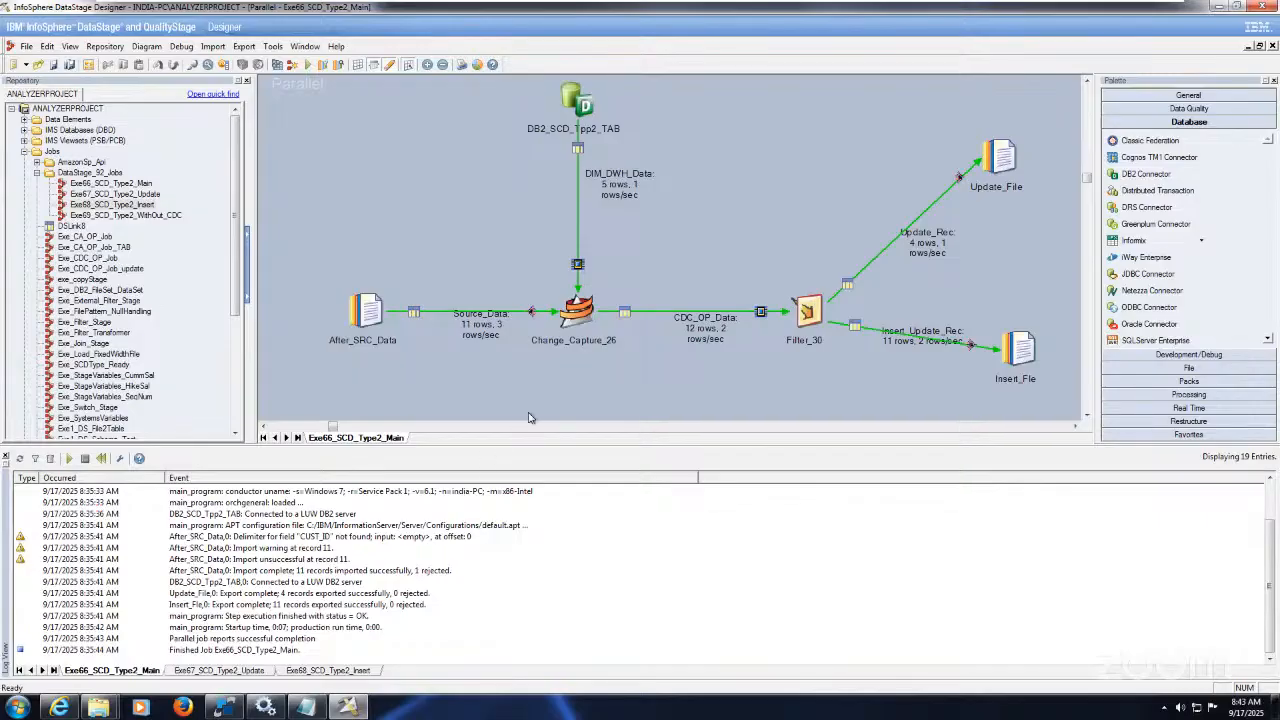
{"action": "left_click", "coordinate": [278, 65]}
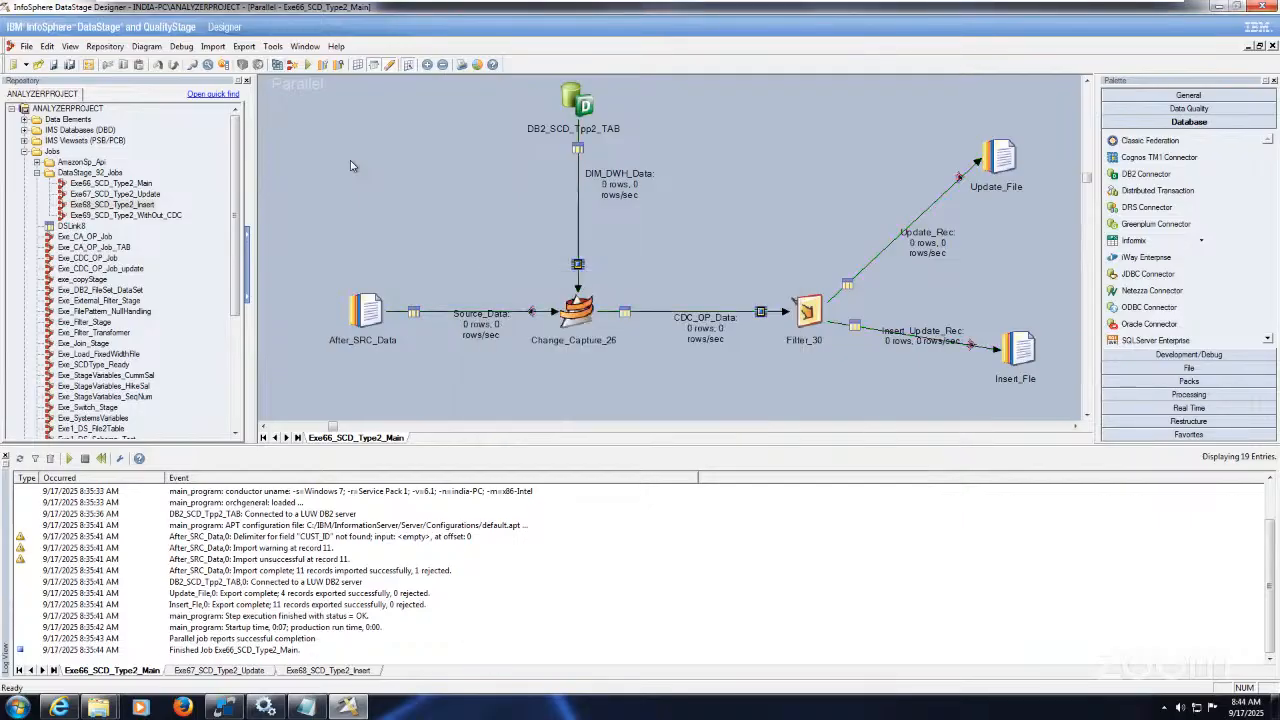
{"action": "left_click", "coordinate": [310, 66]}
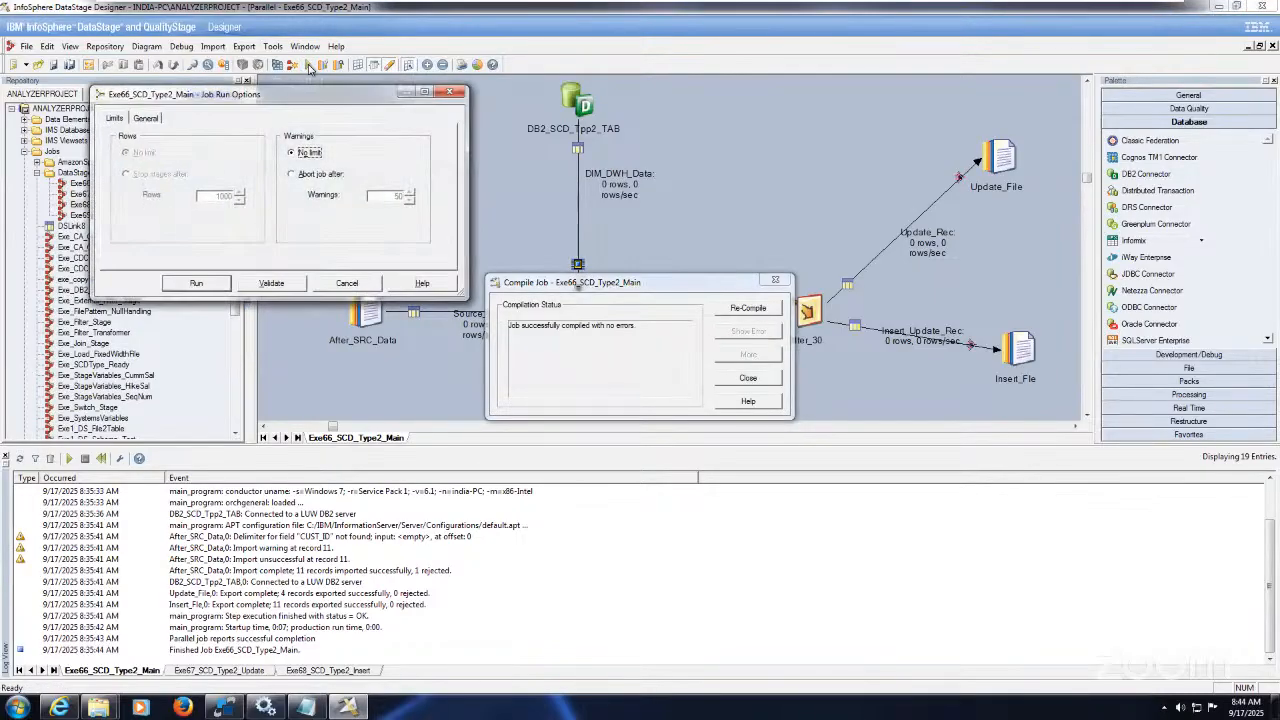
{"action": "left_click", "coordinate": [215, 285]}
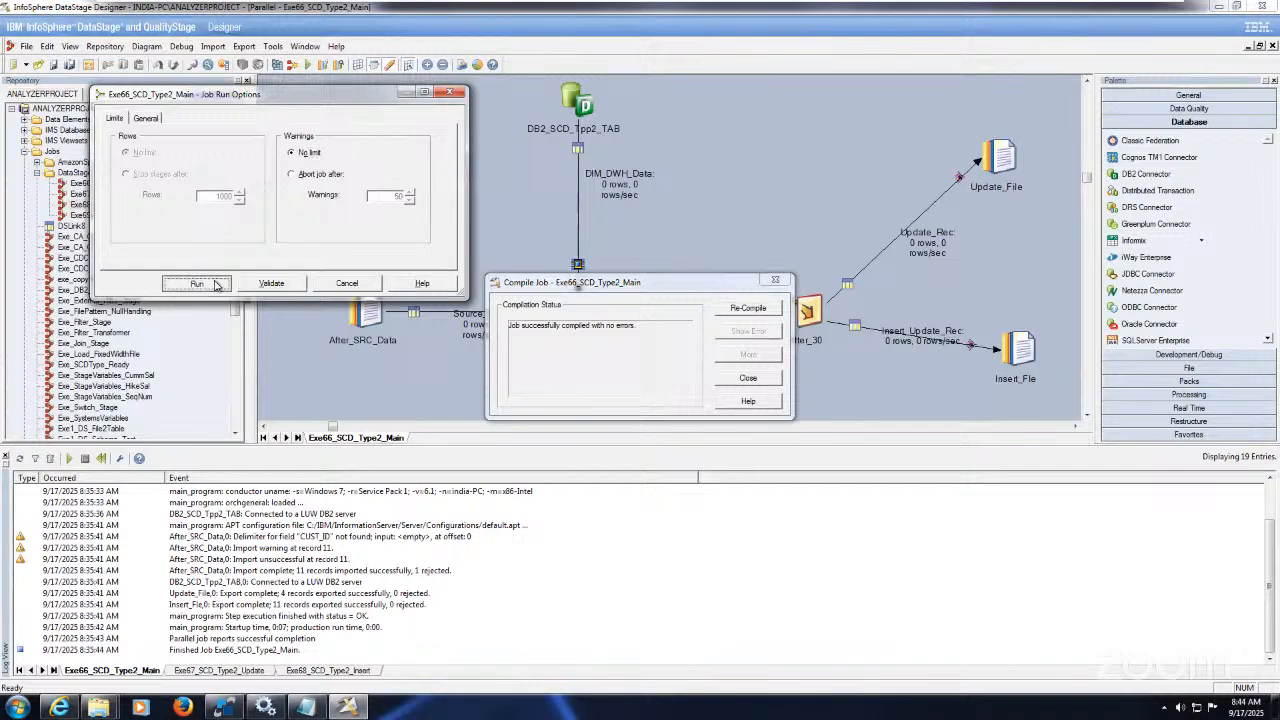
{"action": "left_click", "coordinate": [748, 380]}
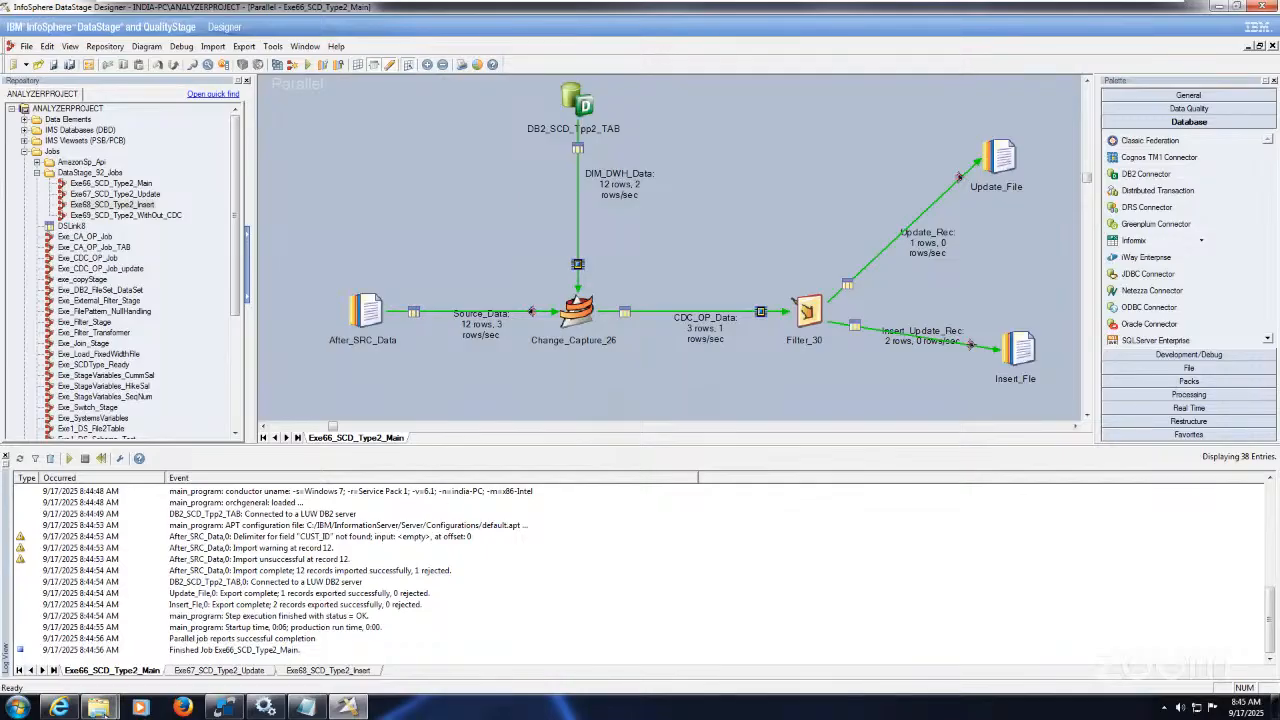
{"action": "mouse_move", "coordinate": [101, 710]}
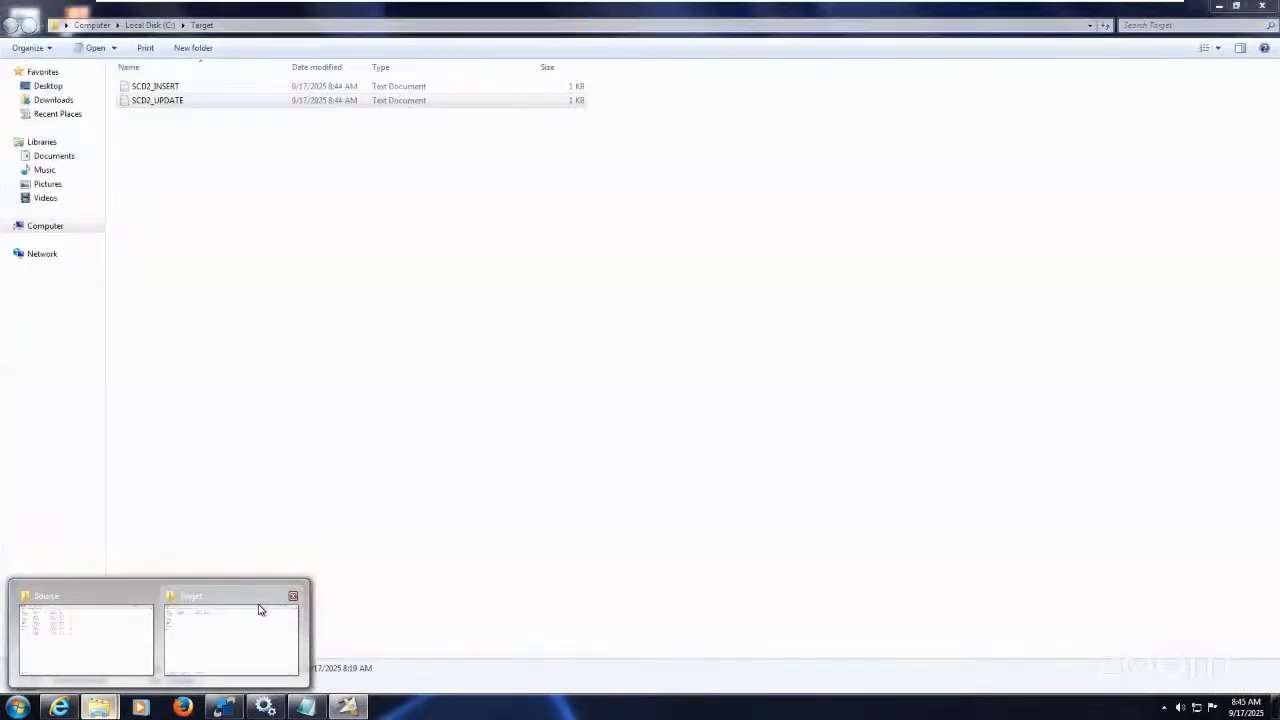
Step: Open SCD2_UPDATE from the Target folder, confirming its single row is customer 77 in Pakistan
{"action": "left_click", "coordinate": [257, 609]}
{"action": "double_click", "coordinate": [170, 99]}
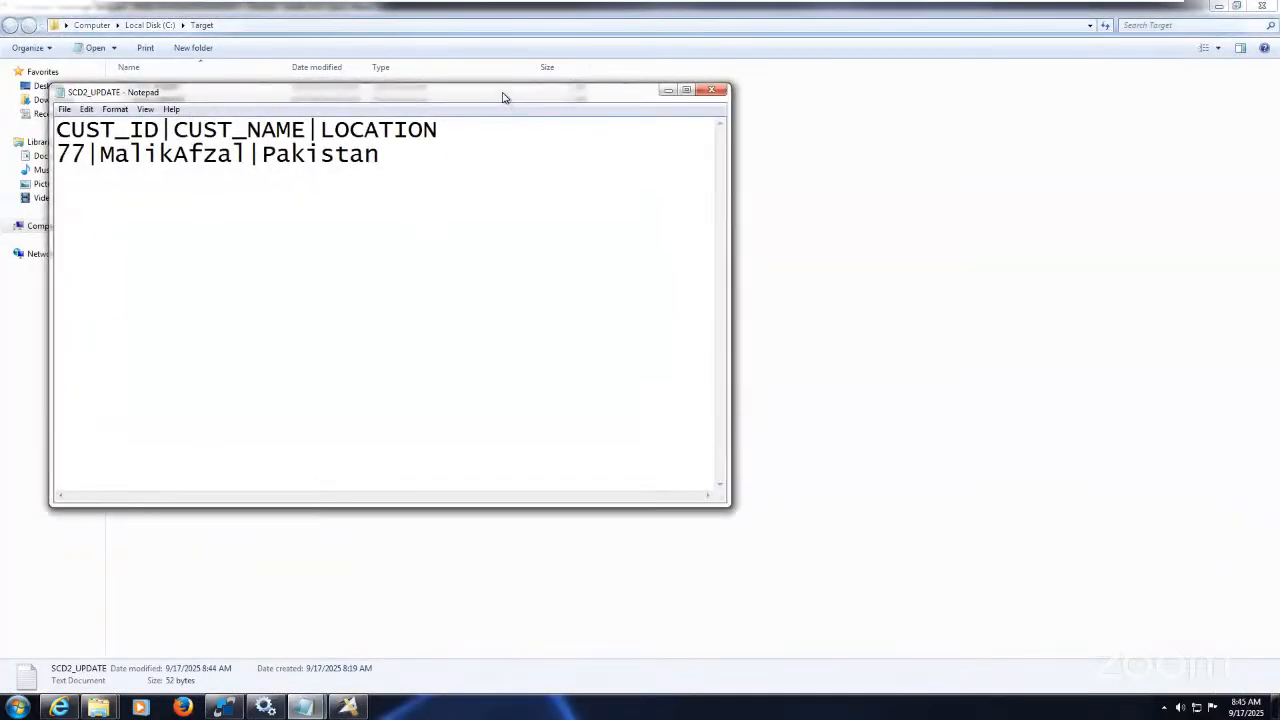
{"action": "left_click_drag", "start_coordinate": [503, 97], "coordinate": [701, 89]}
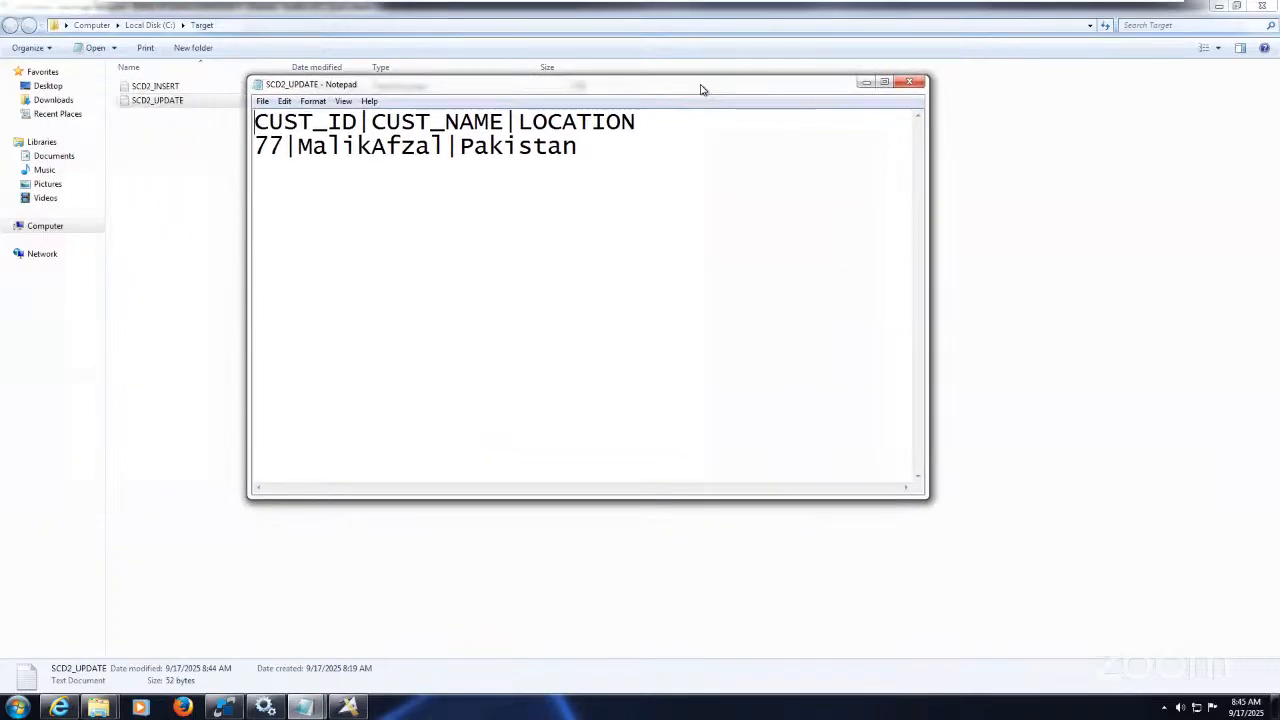
{"action": "left_click", "coordinate": [224, 706]}
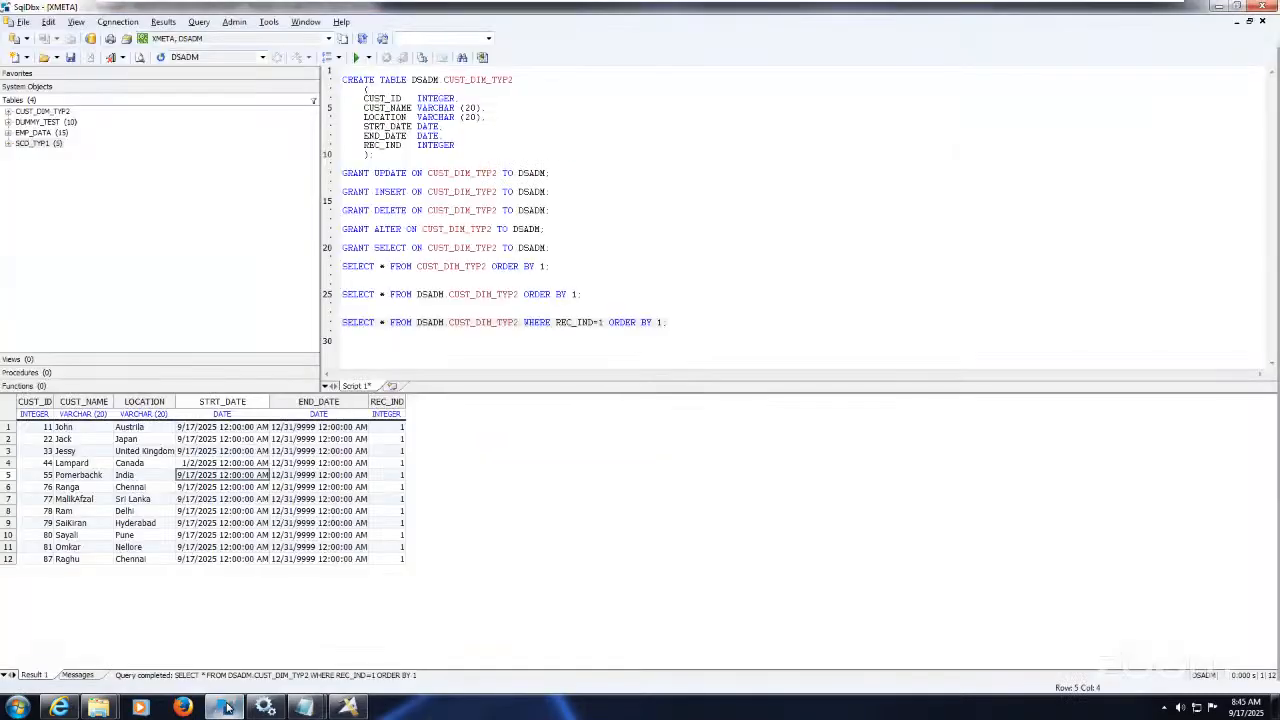
{"action": "left_click", "coordinate": [137, 503]}
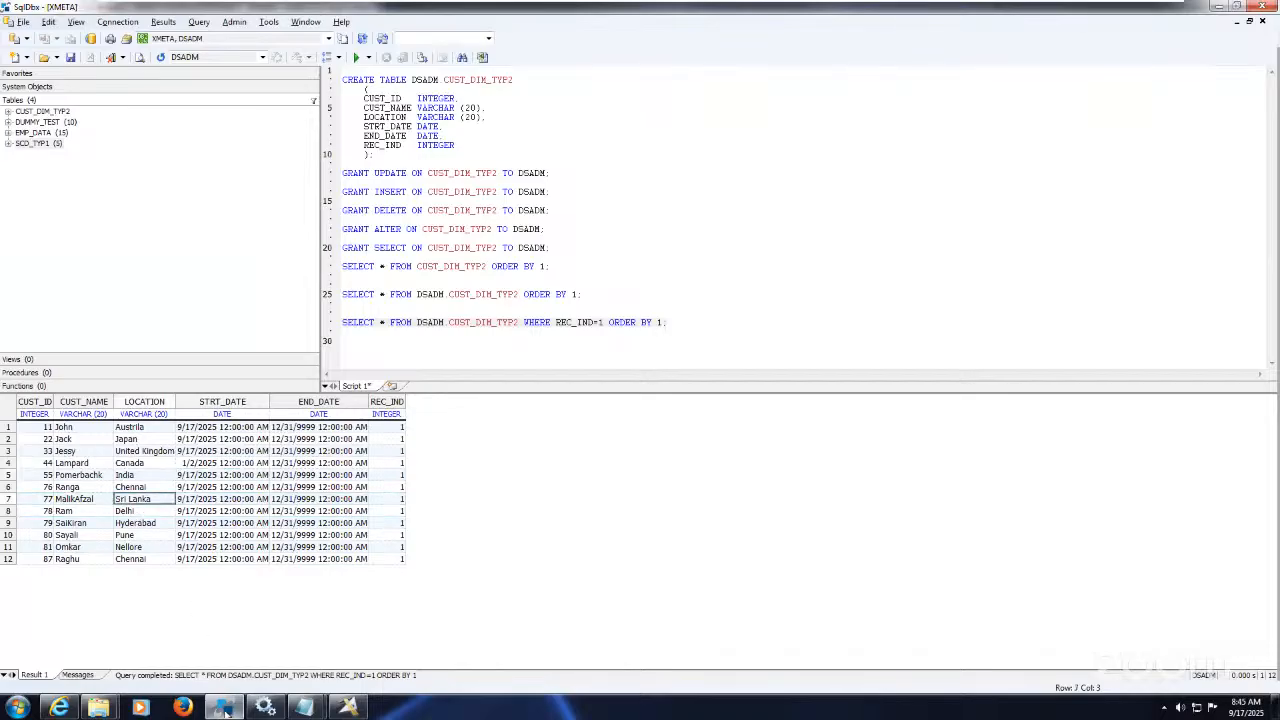
Step: Run SELECT * FROM DSADM.CUST_DIM_TYP2 ORDER BY 1 and check customer 77: Sri Lanka, 9/17/2025 to 12/31/9999
{"action": "mouse_move", "coordinate": [224, 708]}
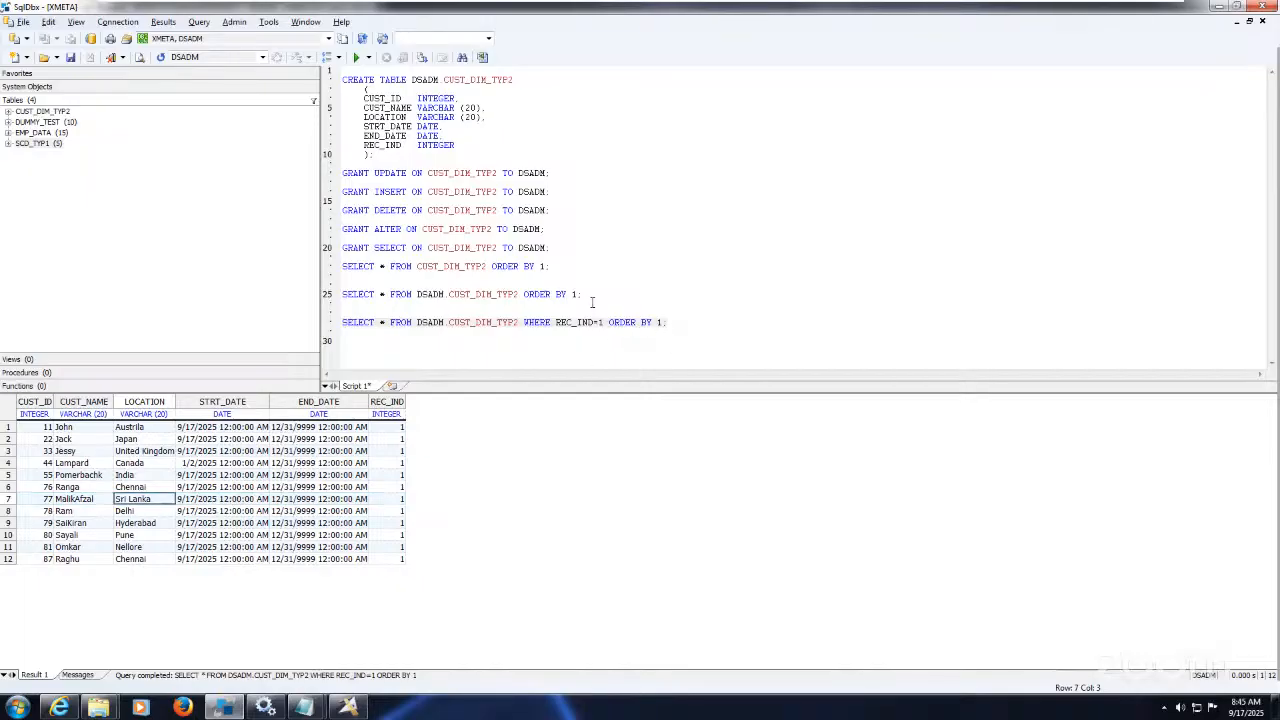
{"action": "left_click_drag", "start_coordinate": [586, 296], "coordinate": [584, 288]}
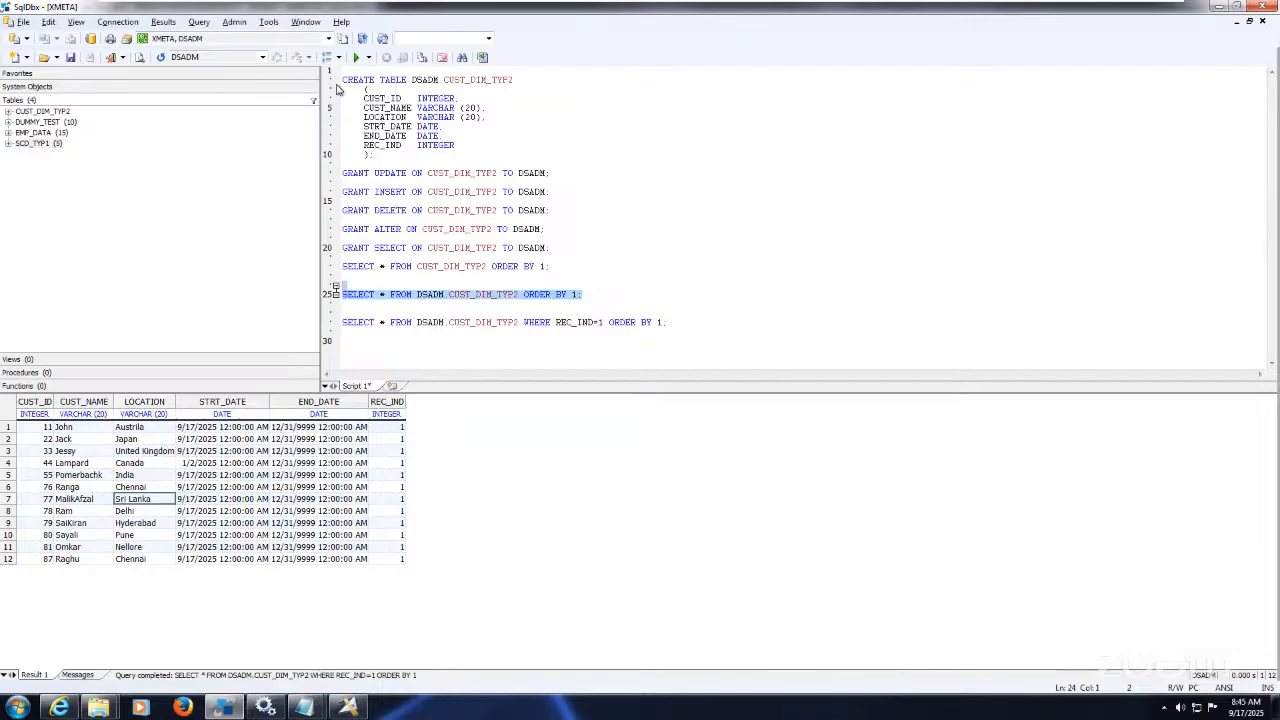
{"action": "left_click", "coordinate": [355, 57]}
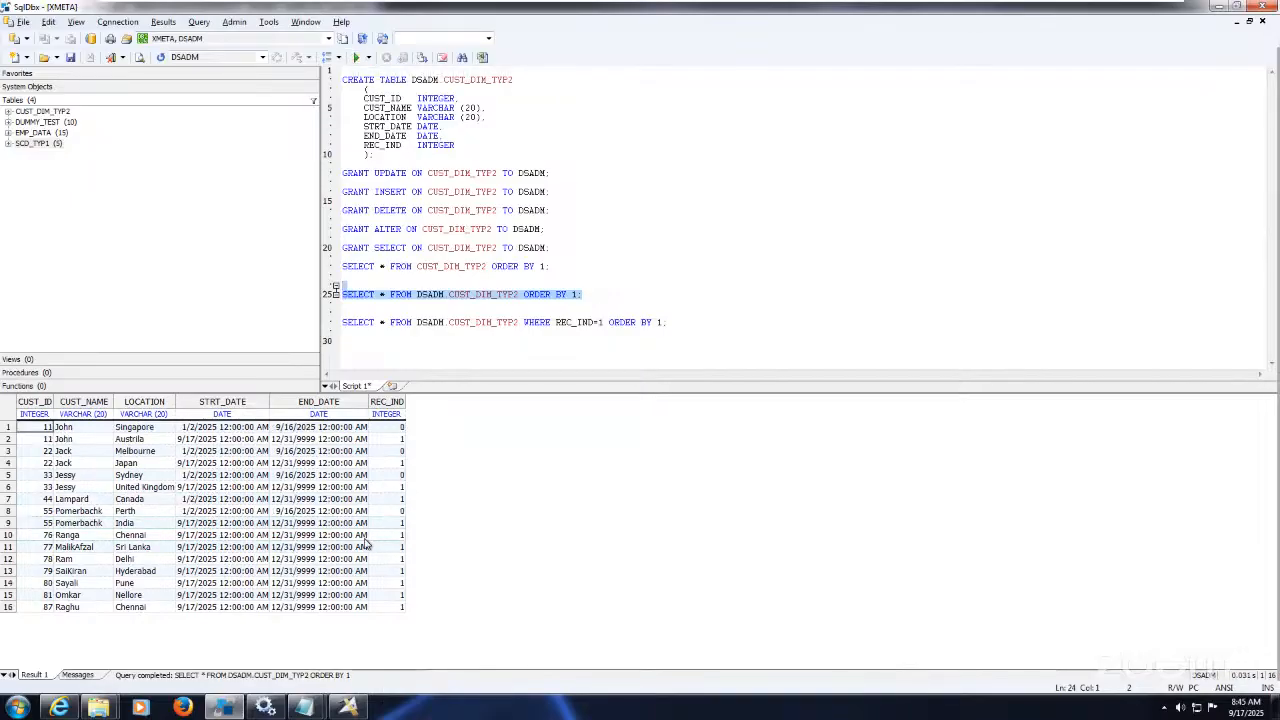
{"action": "left_click", "coordinate": [328, 549]}
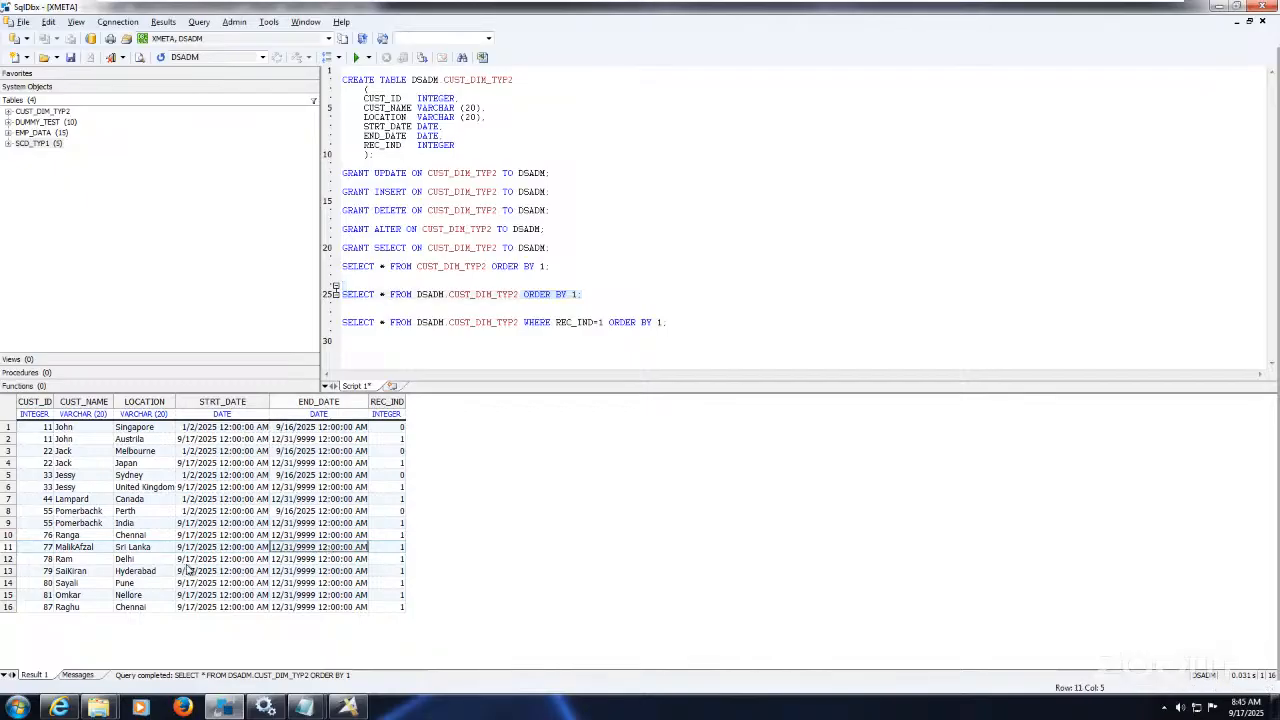
{"action": "left_click", "coordinate": [137, 549]}
{"action": "left_click", "coordinate": [85, 548]}
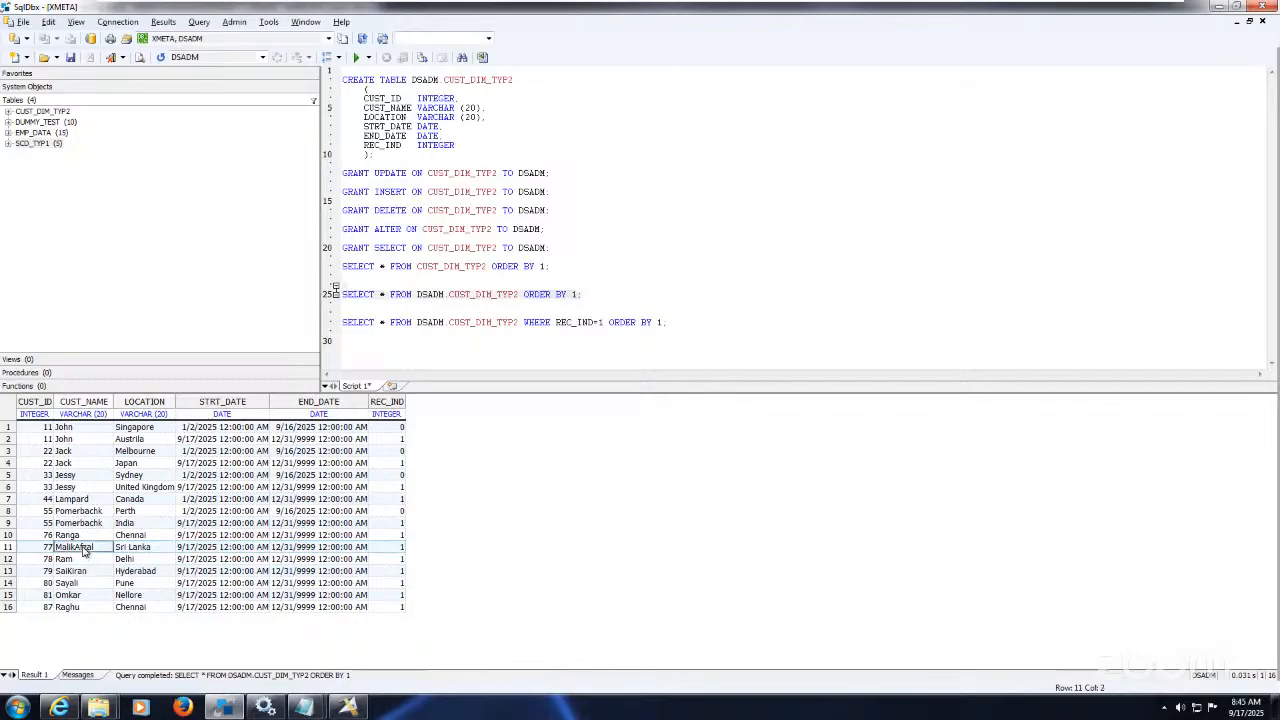
{"action": "left_click", "coordinate": [137, 553]}
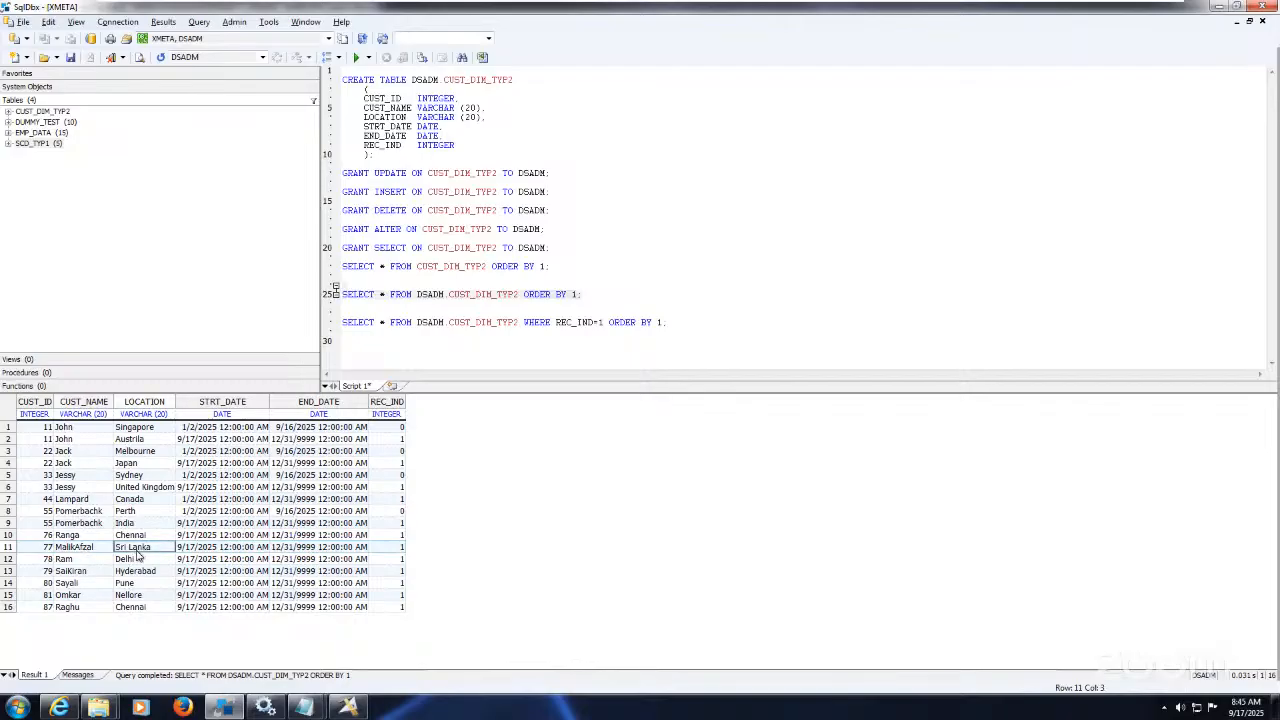
{"action": "left_click", "coordinate": [92, 550]}
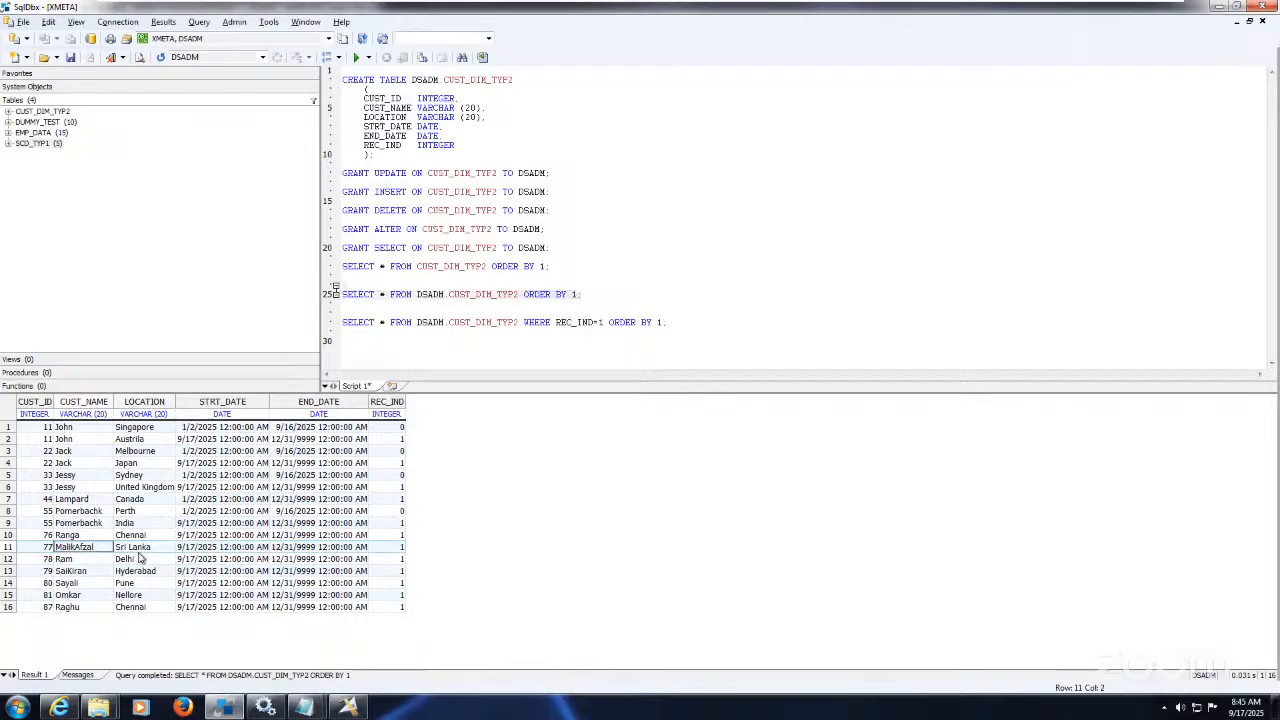
{"action": "left_click", "coordinate": [137, 553]}
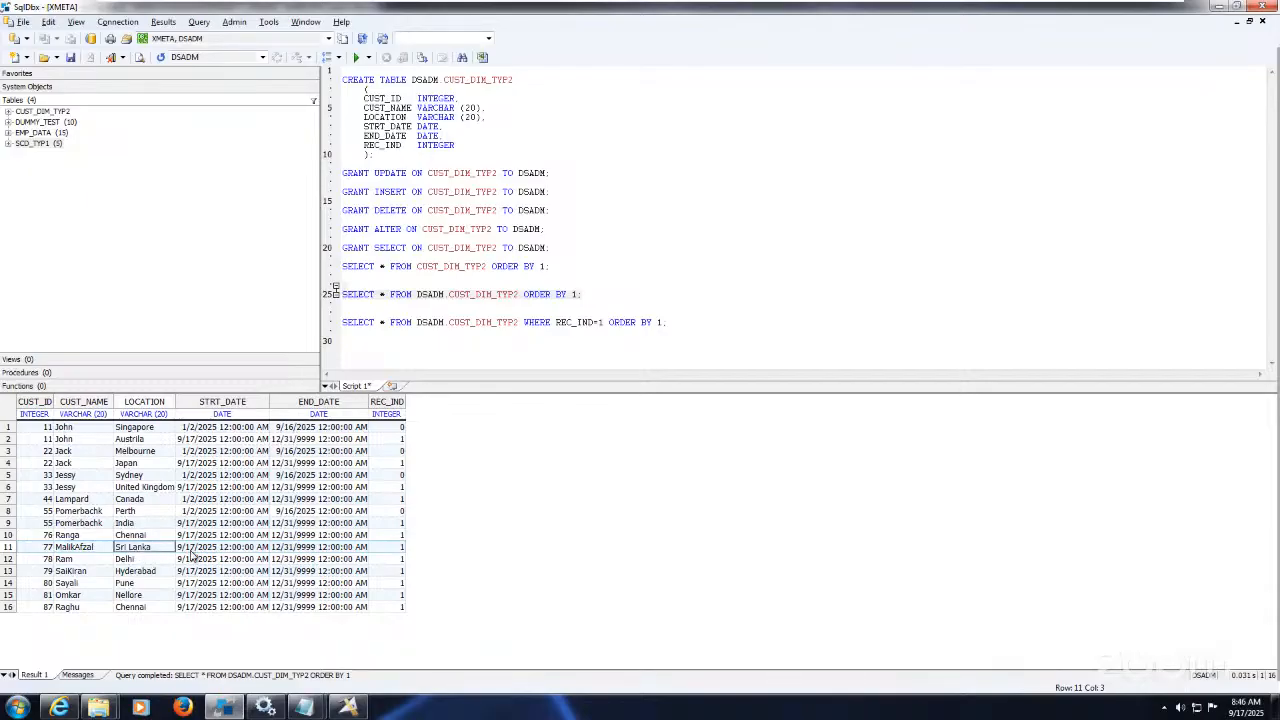
{"action": "left_click", "coordinate": [192, 549]}
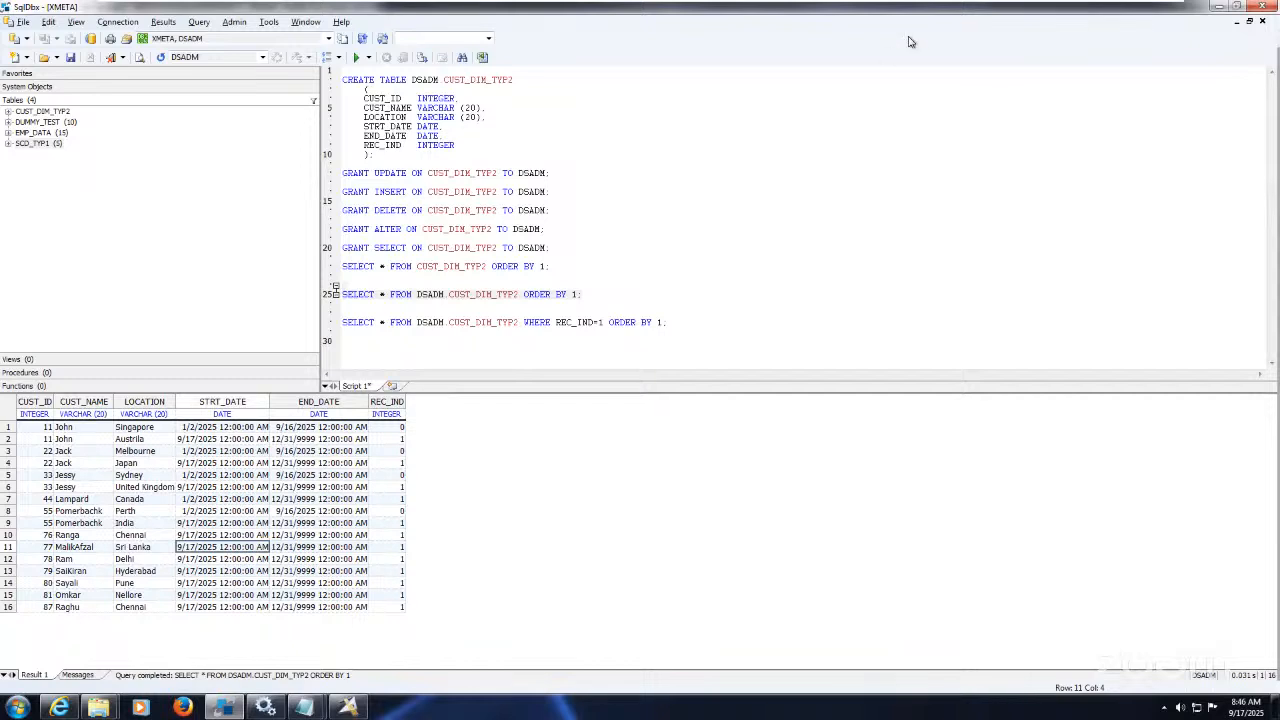
Step: Check the Untitled Notepad on the host, then go back through Running Notes to SqlDbx
{"action": "mouse_move", "coordinate": [304, 707]}
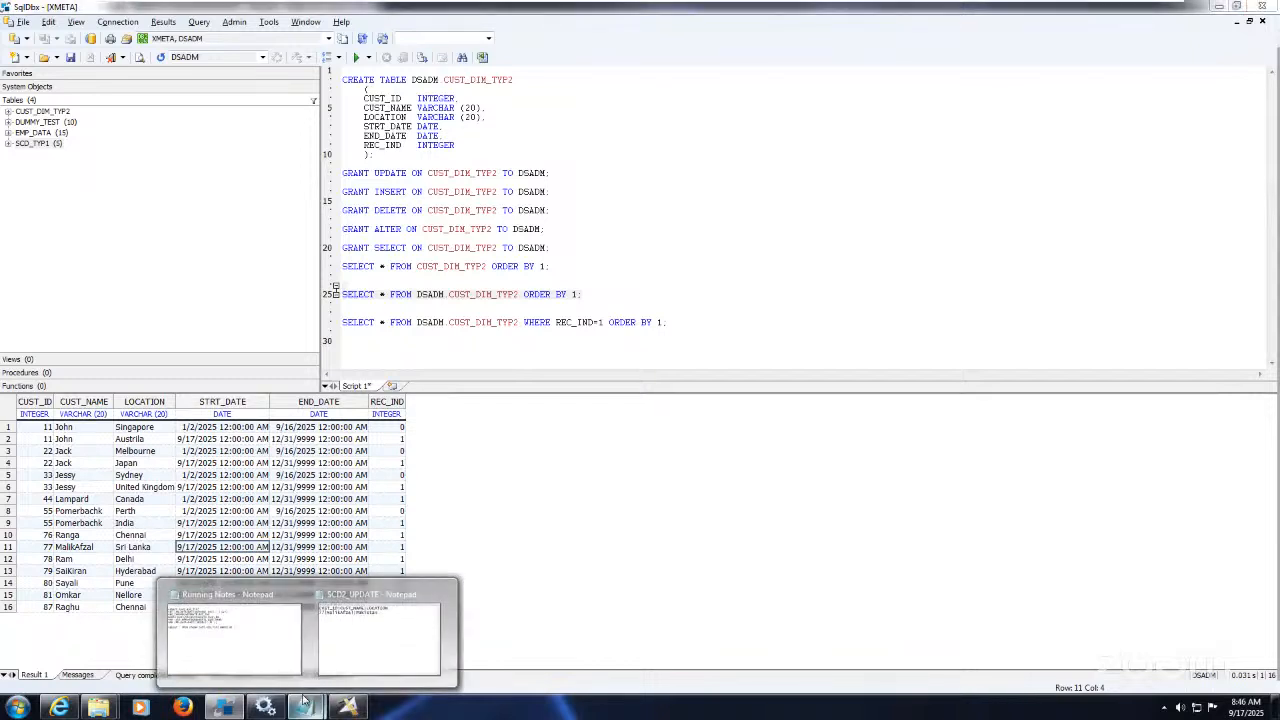
{"action": "left_click", "coordinate": [248, 658]}
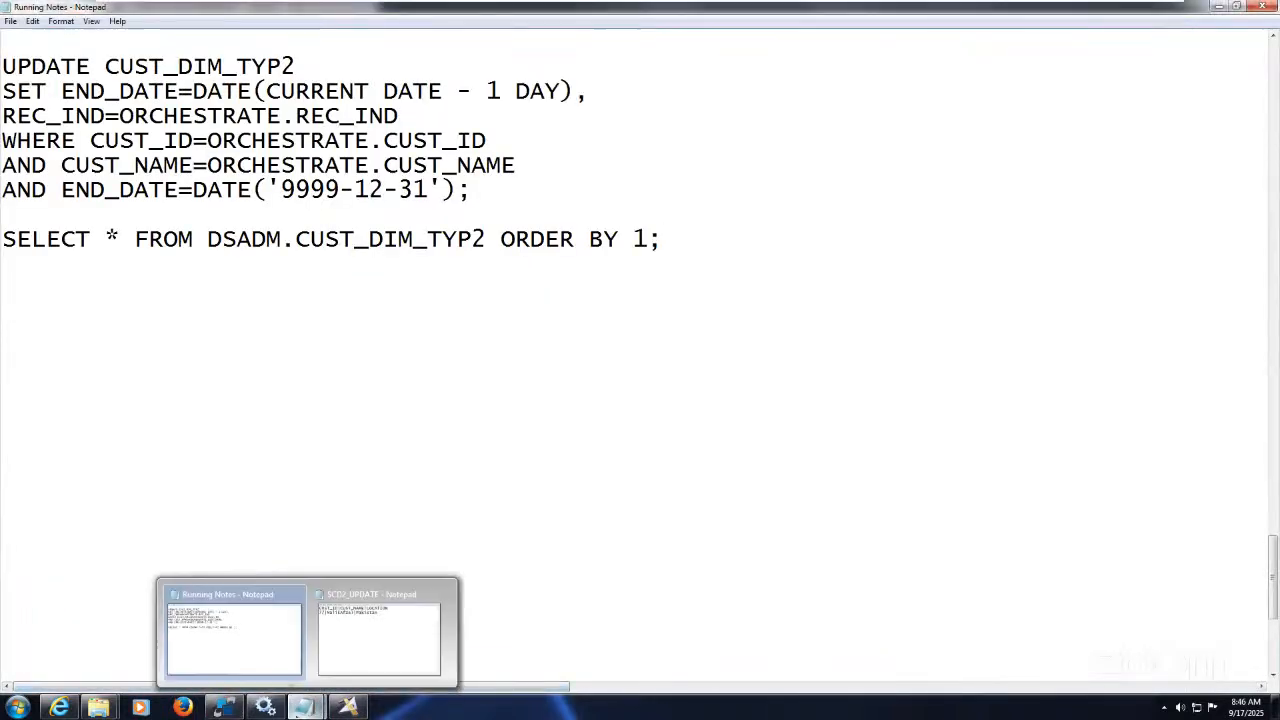
{"action": "mouse_move", "coordinate": [304, 707]}
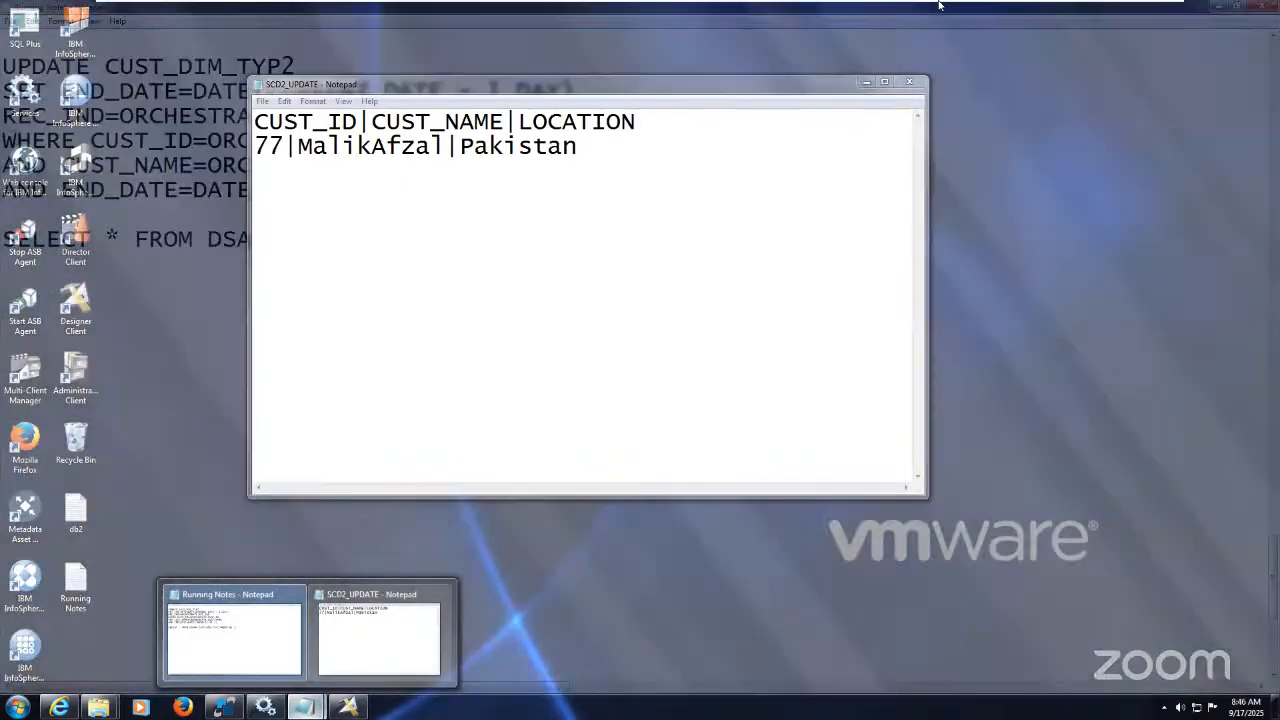
{"action": "mouse_move", "coordinate": [1055, 4]}
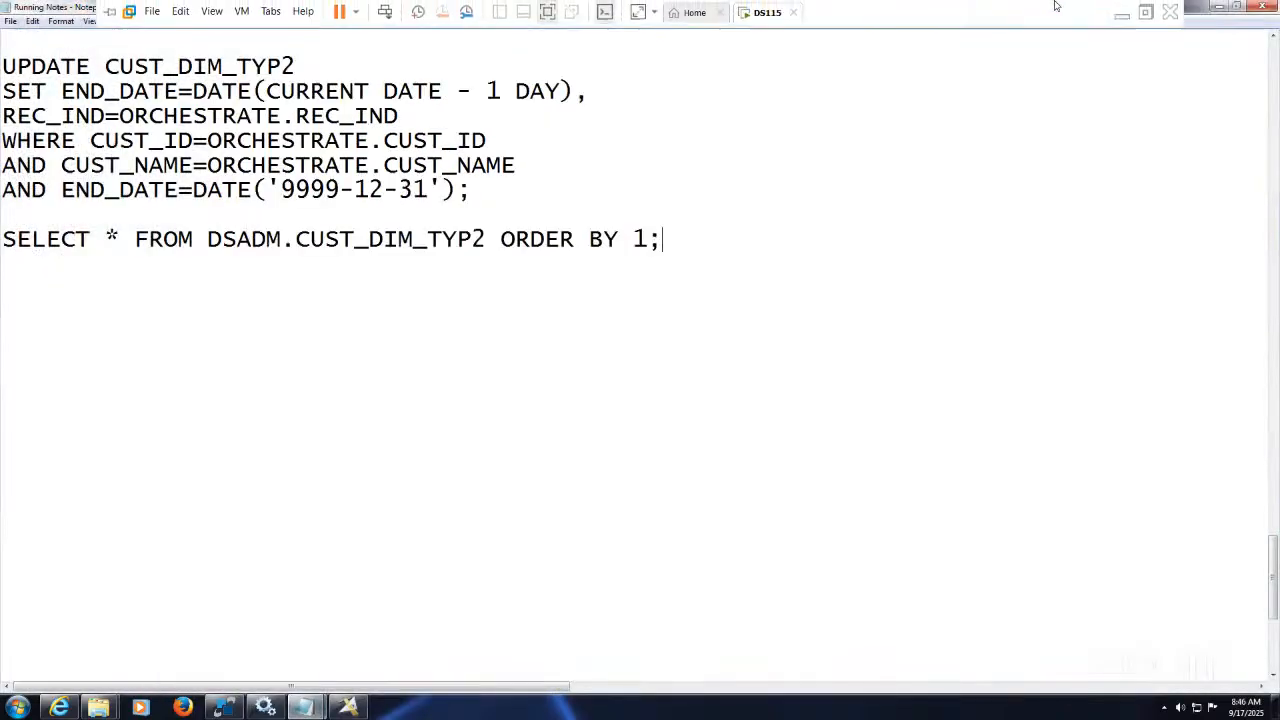
{"action": "left_click", "coordinate": [1120, 12]}
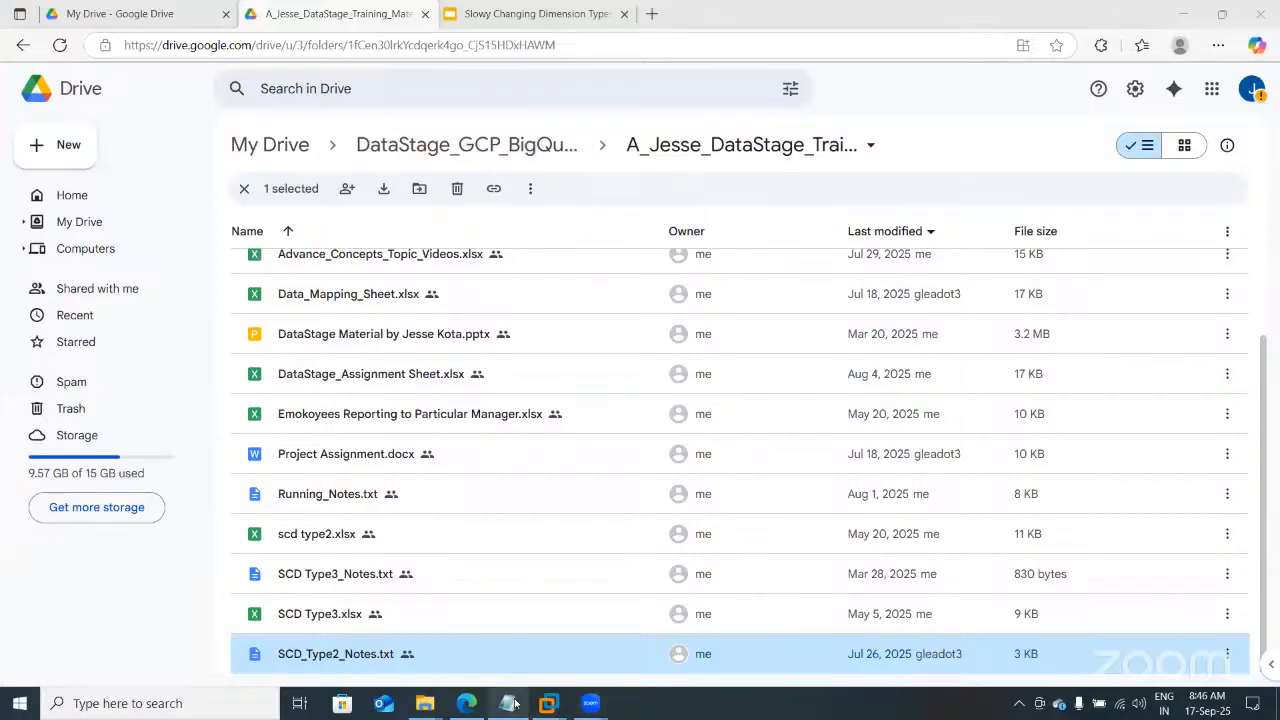
{"action": "mouse_move", "coordinate": [516, 702]}
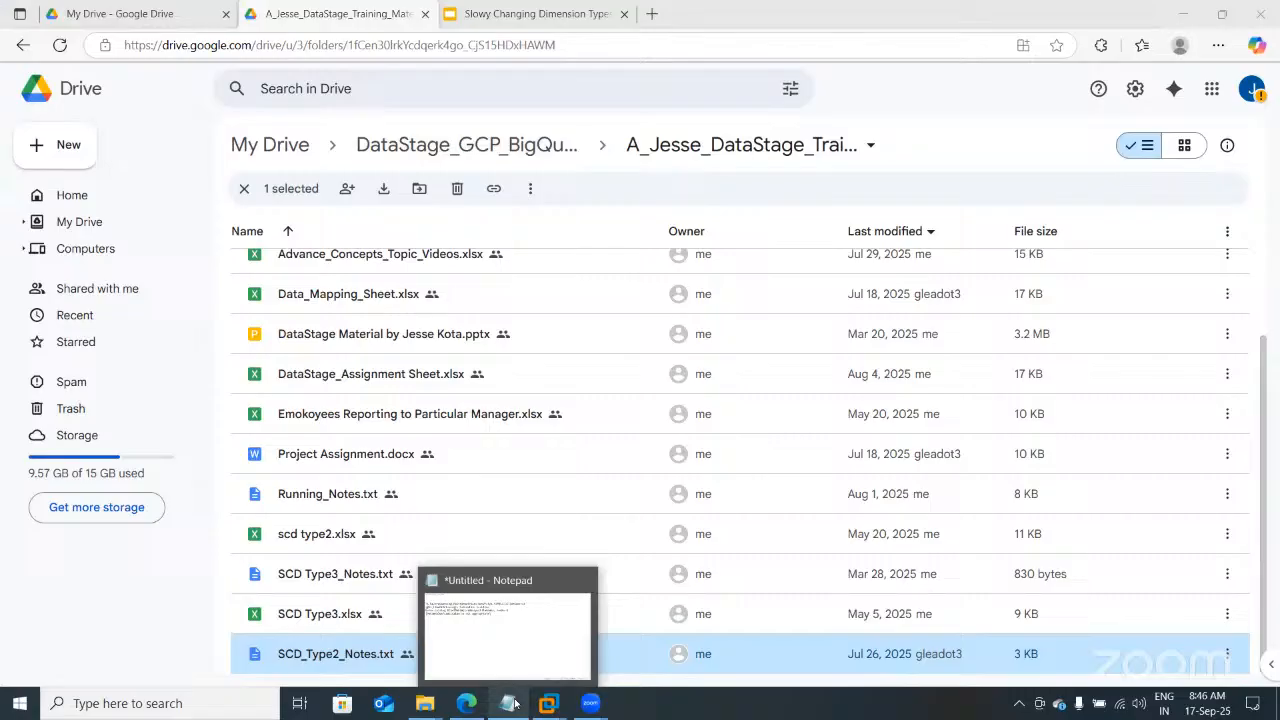
{"action": "left_click", "coordinate": [527, 648]}
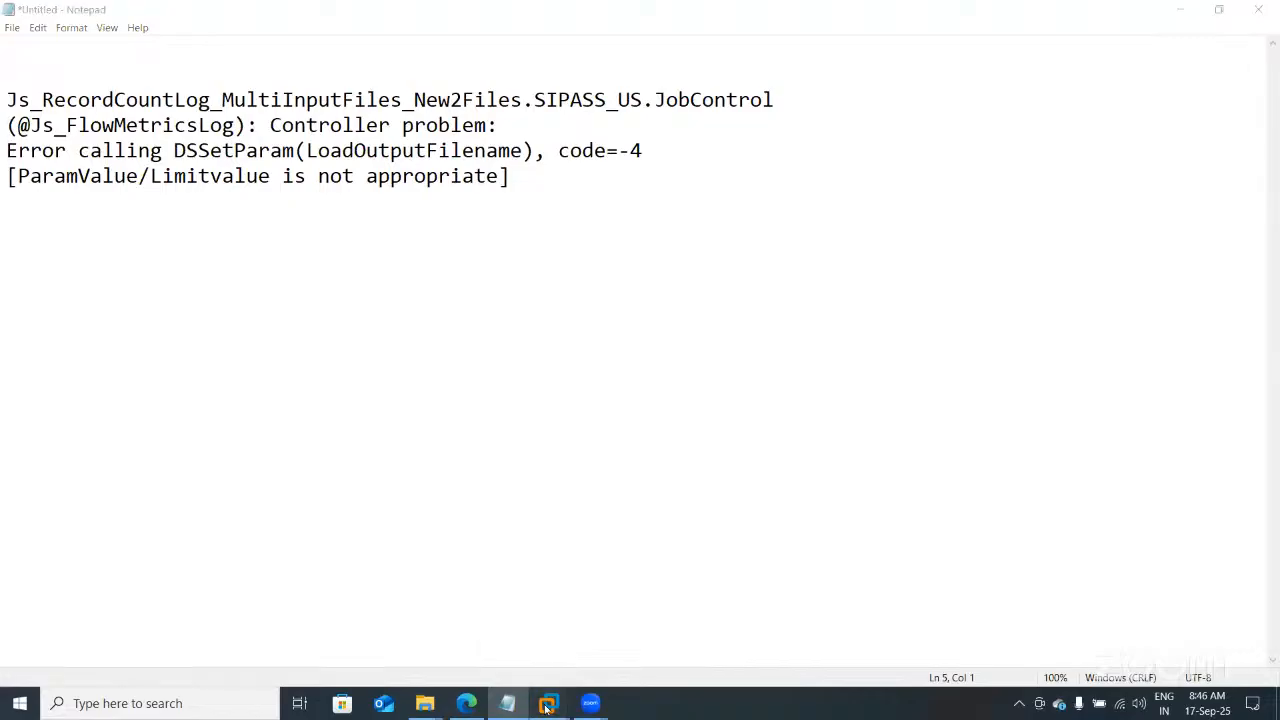
{"action": "mouse_move", "coordinate": [548, 705]}
{"action": "left_click", "coordinate": [603, 600]}
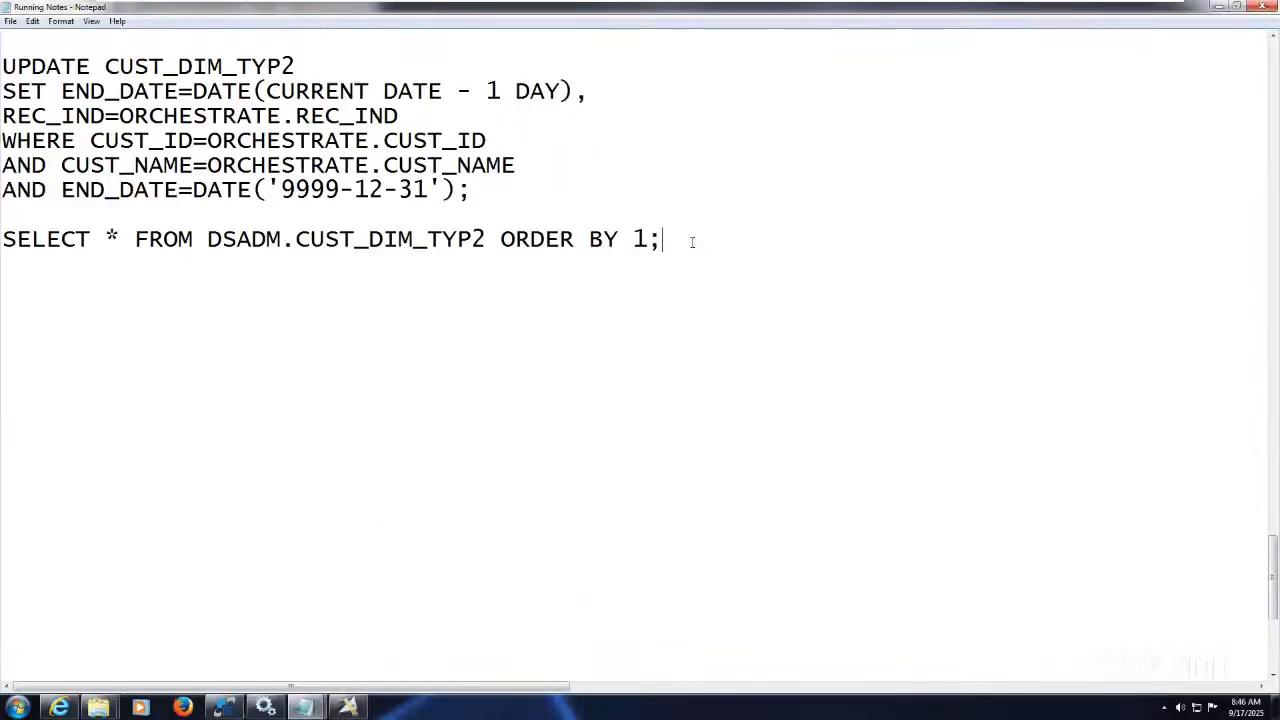
{"action": "left_click", "coordinate": [227, 707]}
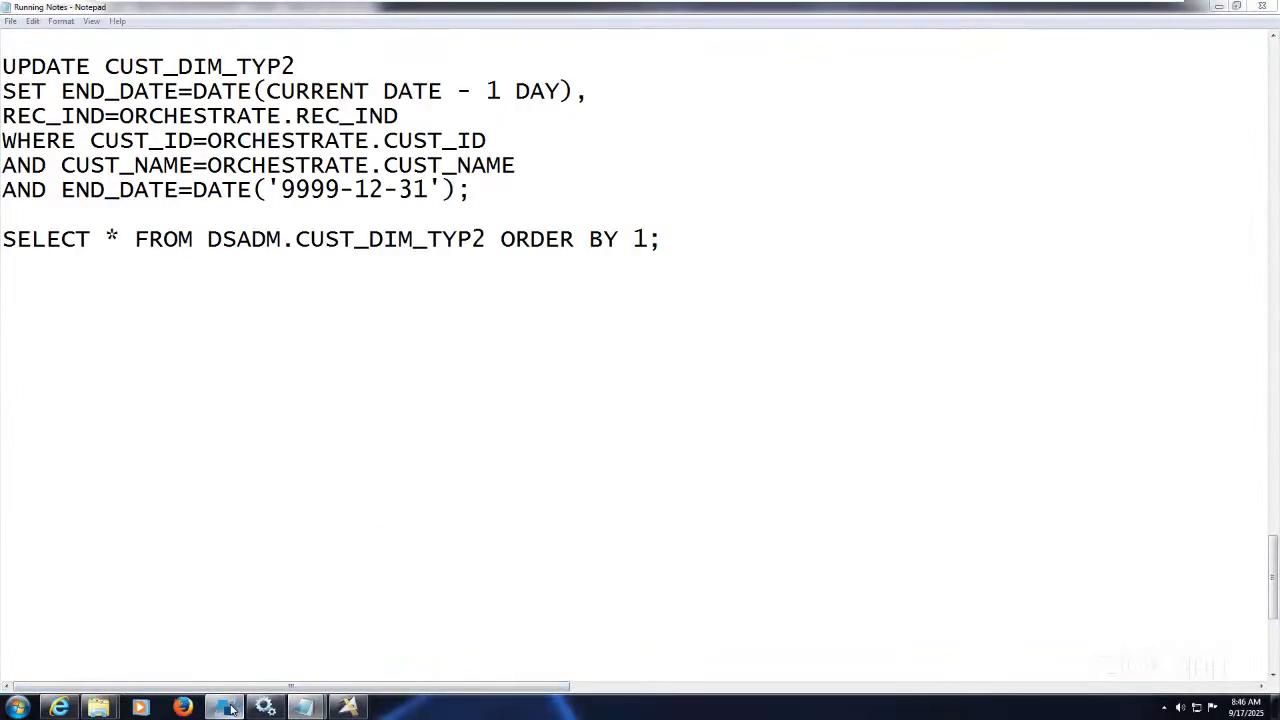
Step: Paste the UPDATE ... SET STRT_DATE statement and filter it with WHERE CUST_ID=77
{"action": "left_click", "coordinate": [676, 323]}
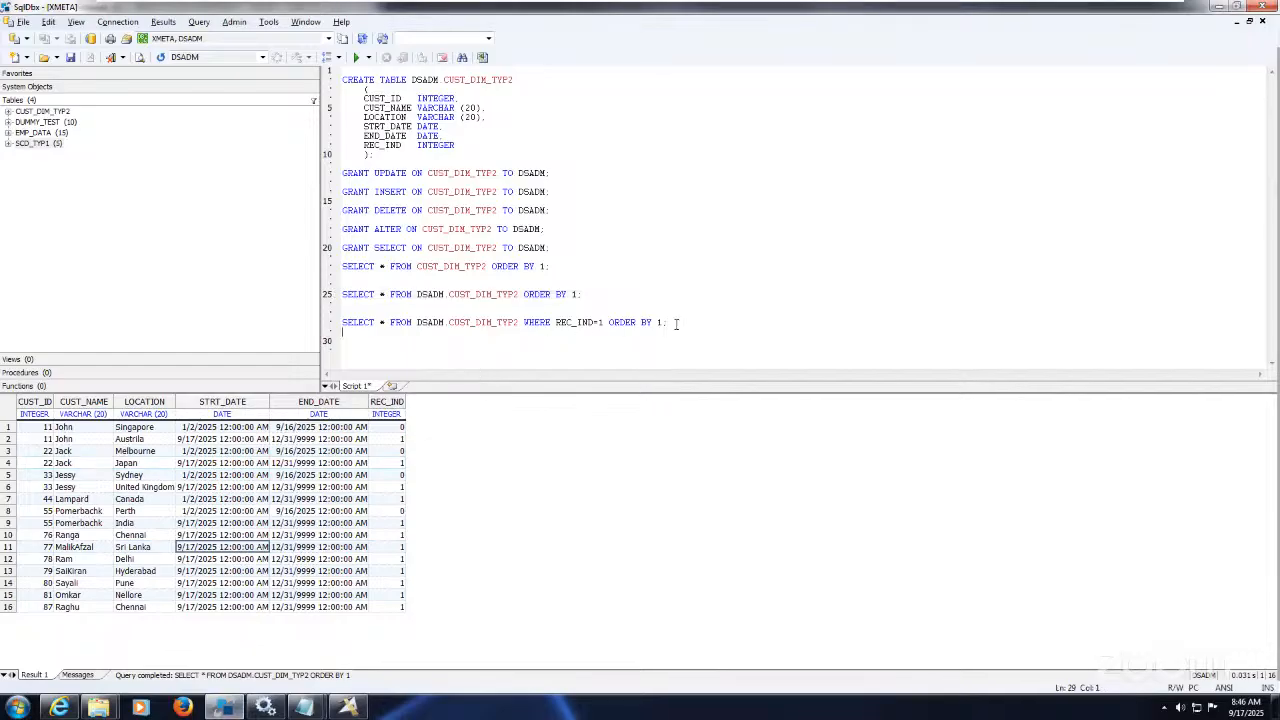
{"action": "key", "text": "Return"}
{"action": "key", "text": "Return"}
{"action": "type", "text": "UPDATE CUST_DIM_TYP2 SET STRT_DATE = TO_DATE('2025-01-02','yyyy-mm-dd')"}
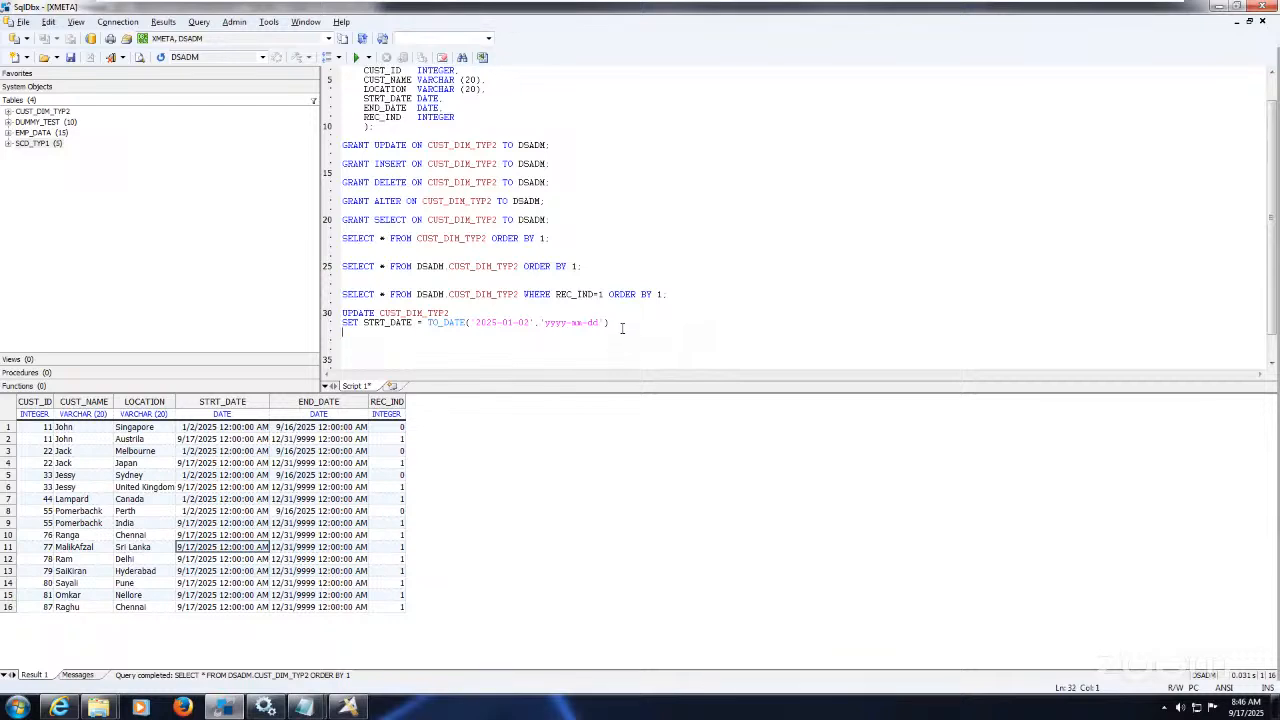
{"action": "type", "text": "WHERE"}
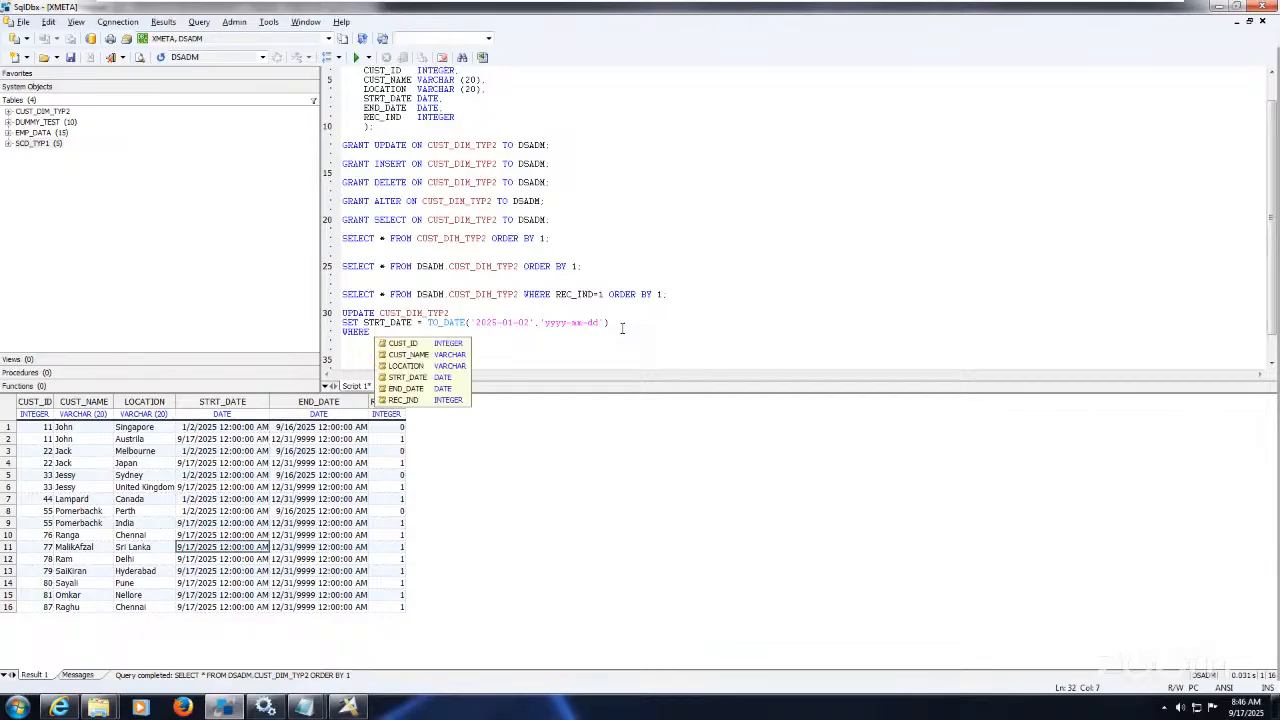
{"action": "key", "text": "Down"}
{"action": "key", "text": "Return"}
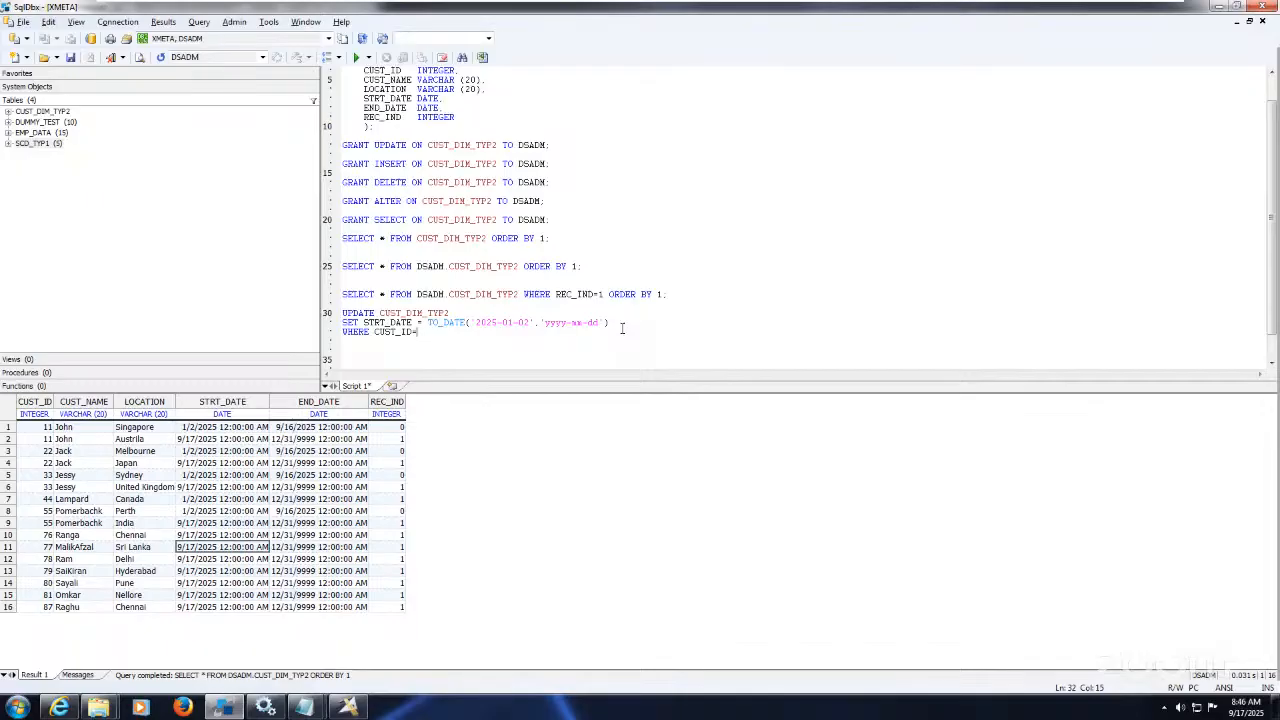
{"action": "type", "text": "=77"}
Step: Copy the UPDATE below and comment out its UPDATE and SET lines, making a SELECT * FROM check query
{"action": "left_click", "coordinate": [379, 313]}
{"action": "left_click_drag", "start_coordinate": [430, 331], "coordinate": [330, 318]}
{"action": "key", "text": "ctrl+c"}
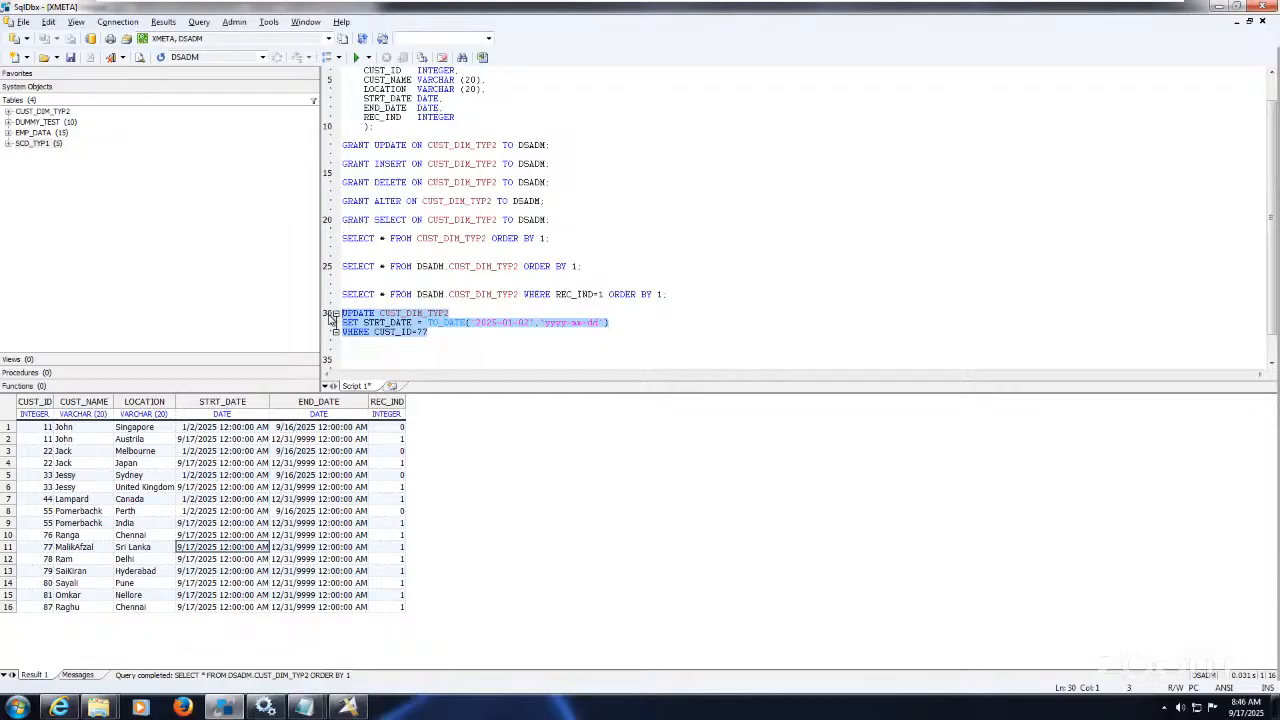
{"action": "key", "text": "ctrl+End"}
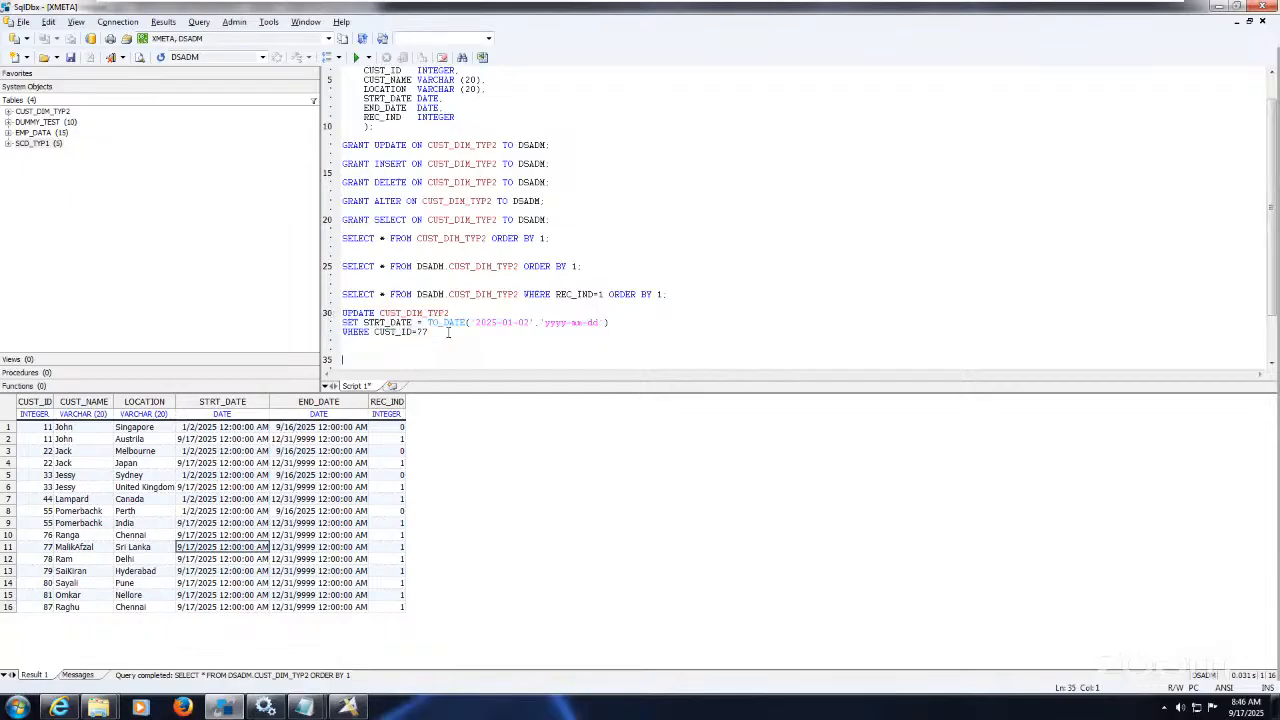
{"action": "key", "text": "Return"}
{"action": "key", "text": "Return"}
{"action": "key", "text": "Return"}
{"action": "key", "text": "Return"}
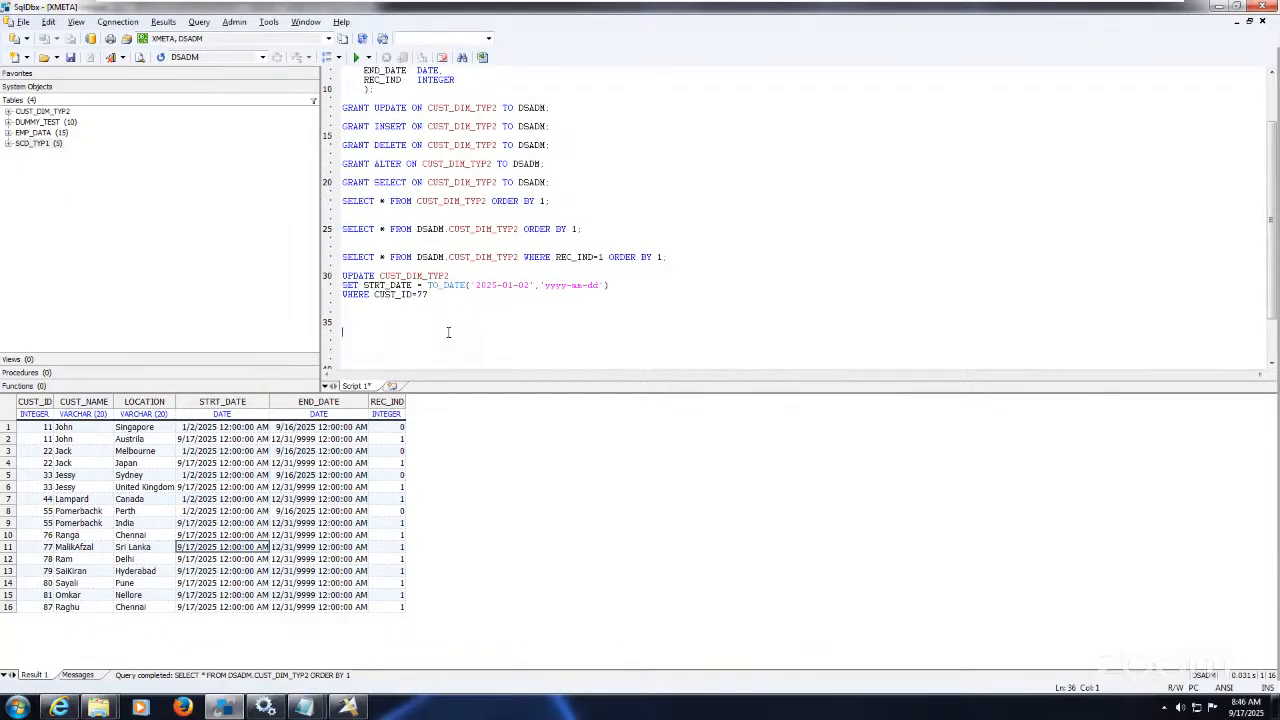
{"action": "key", "text": "ctrl+v"}
{"action": "left_click", "coordinate": [382, 332]}
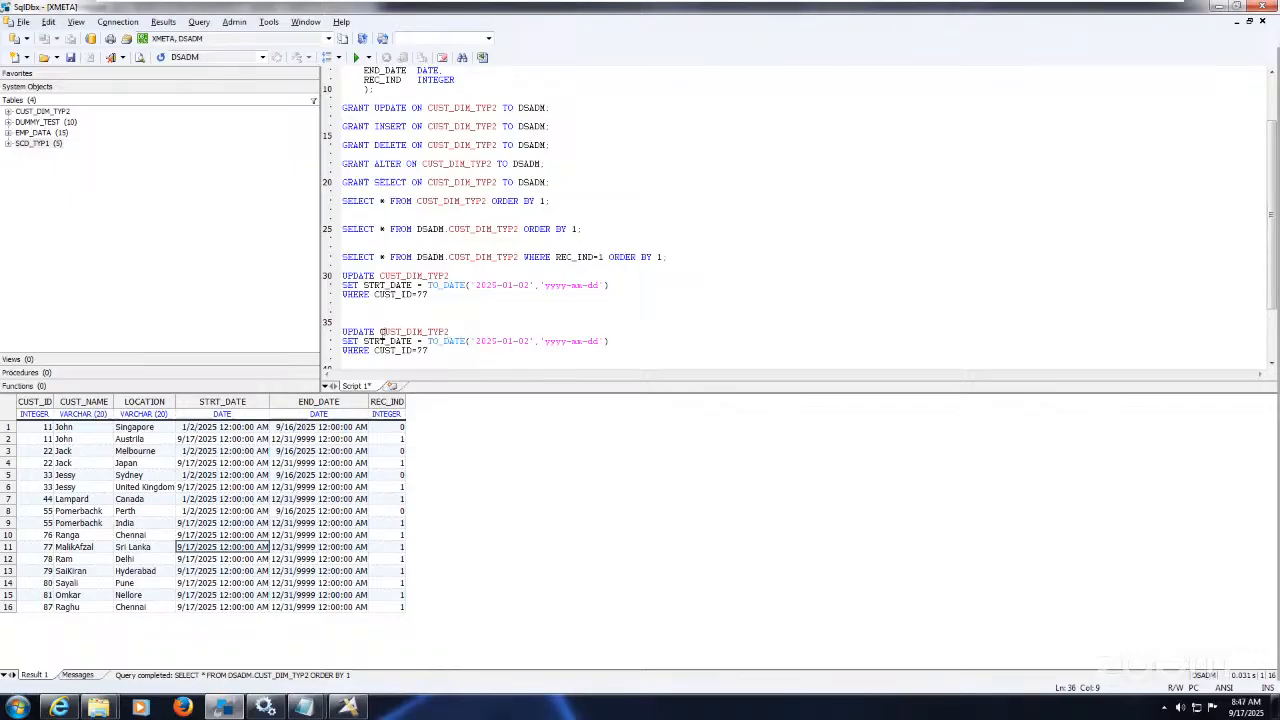
{"action": "key", "text": "Return"}
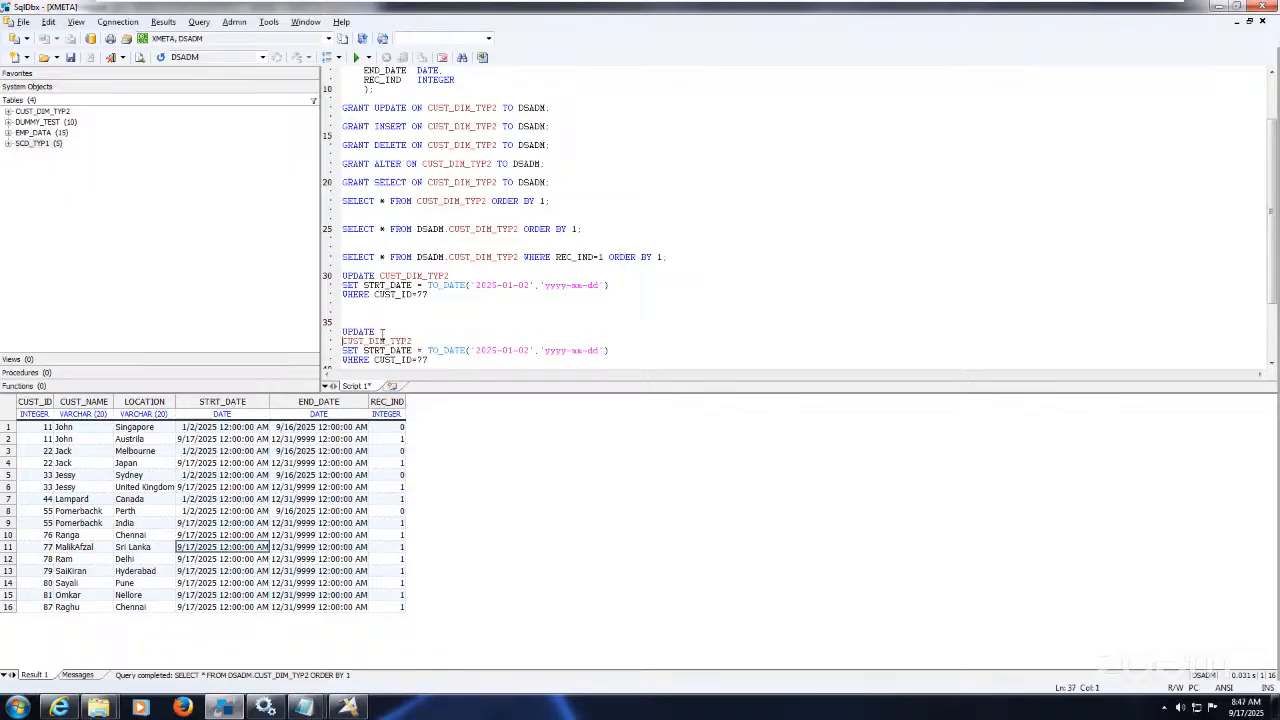
{"action": "type", "text": "--"}
{"action": "type", "text": "SELECT "}
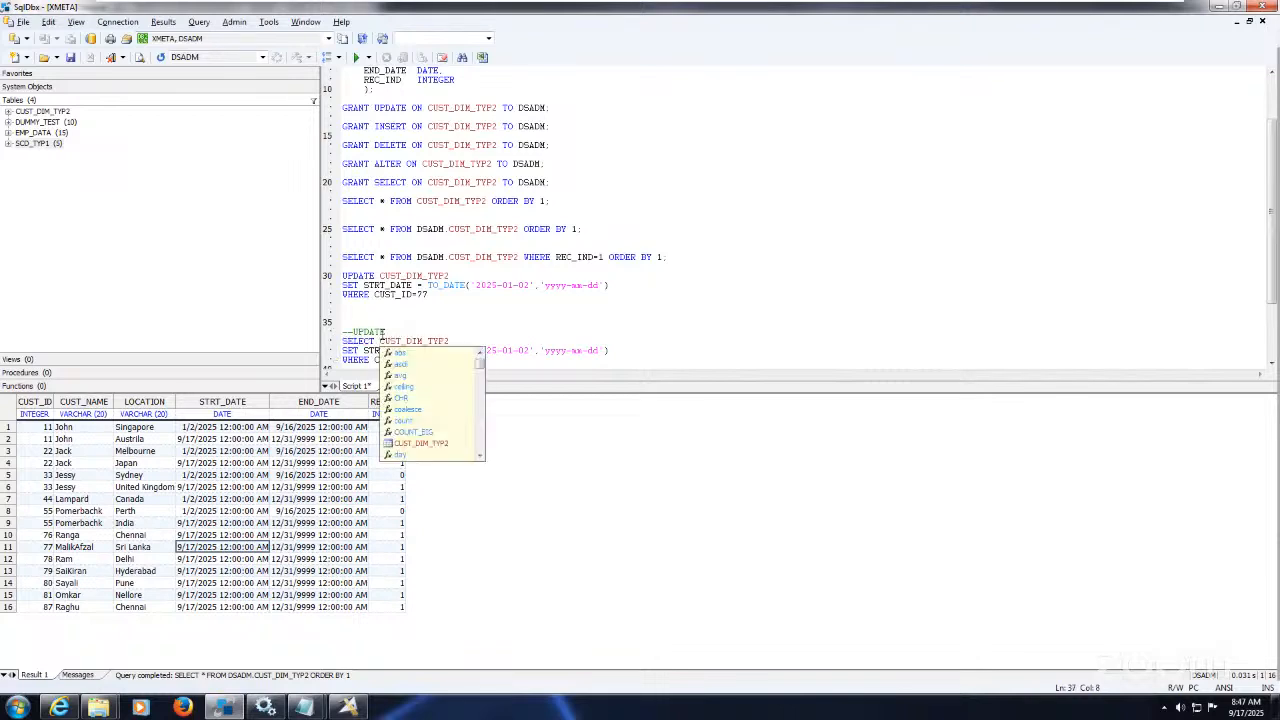
{"action": "type", "text": "* FROM"}
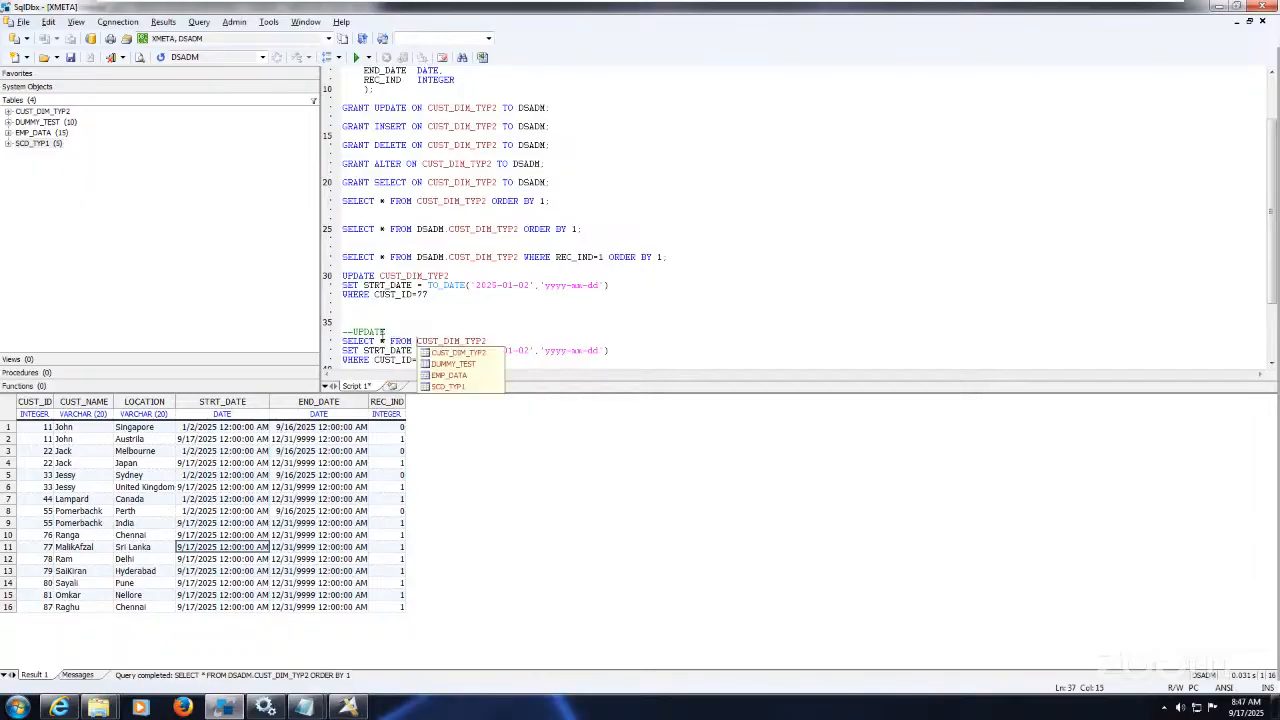
{"action": "left_click", "coordinate": [343, 351]}
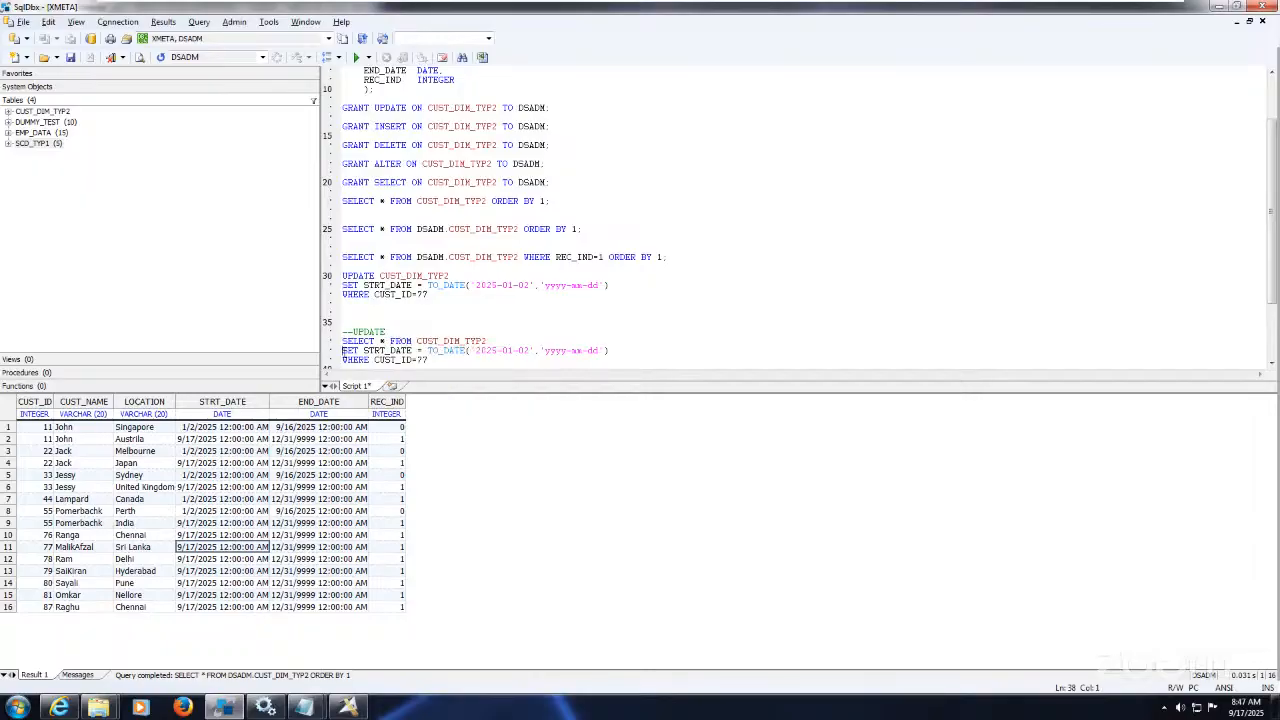
{"action": "type", "text": "--"}
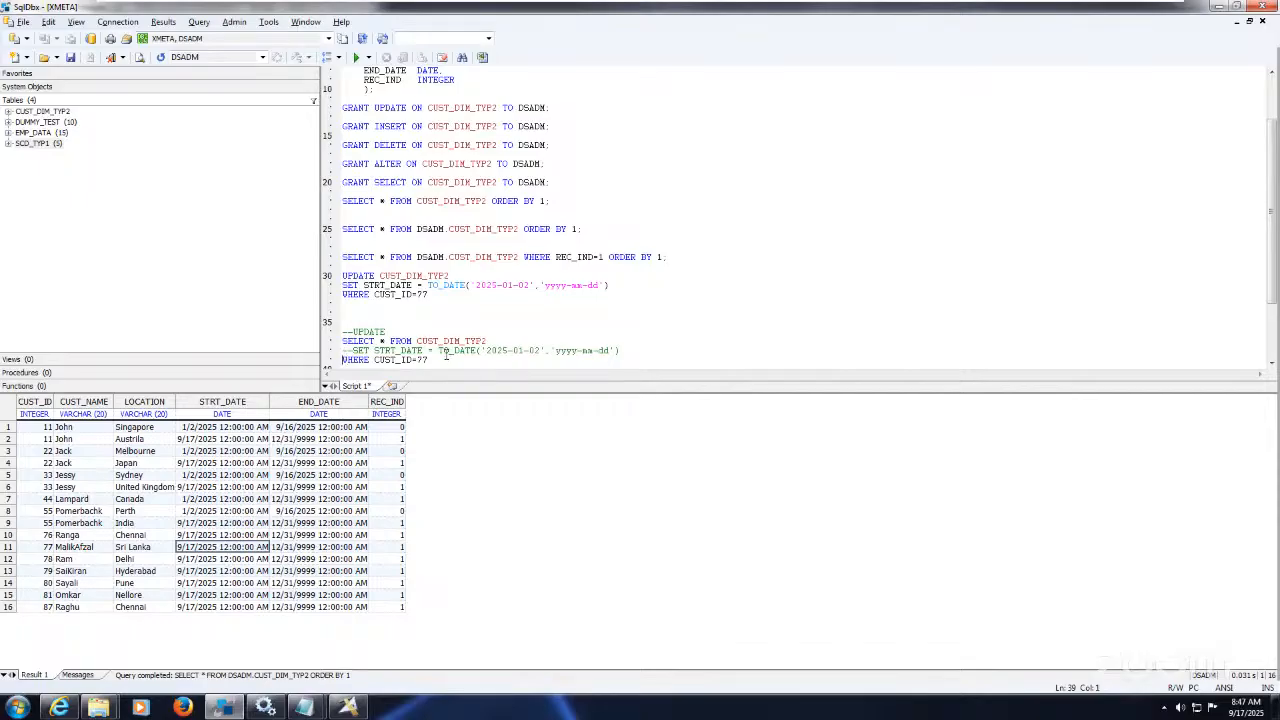
{"action": "scroll", "coordinate": [446, 355], "scroll_direction": "down", "scroll_amount": 1}
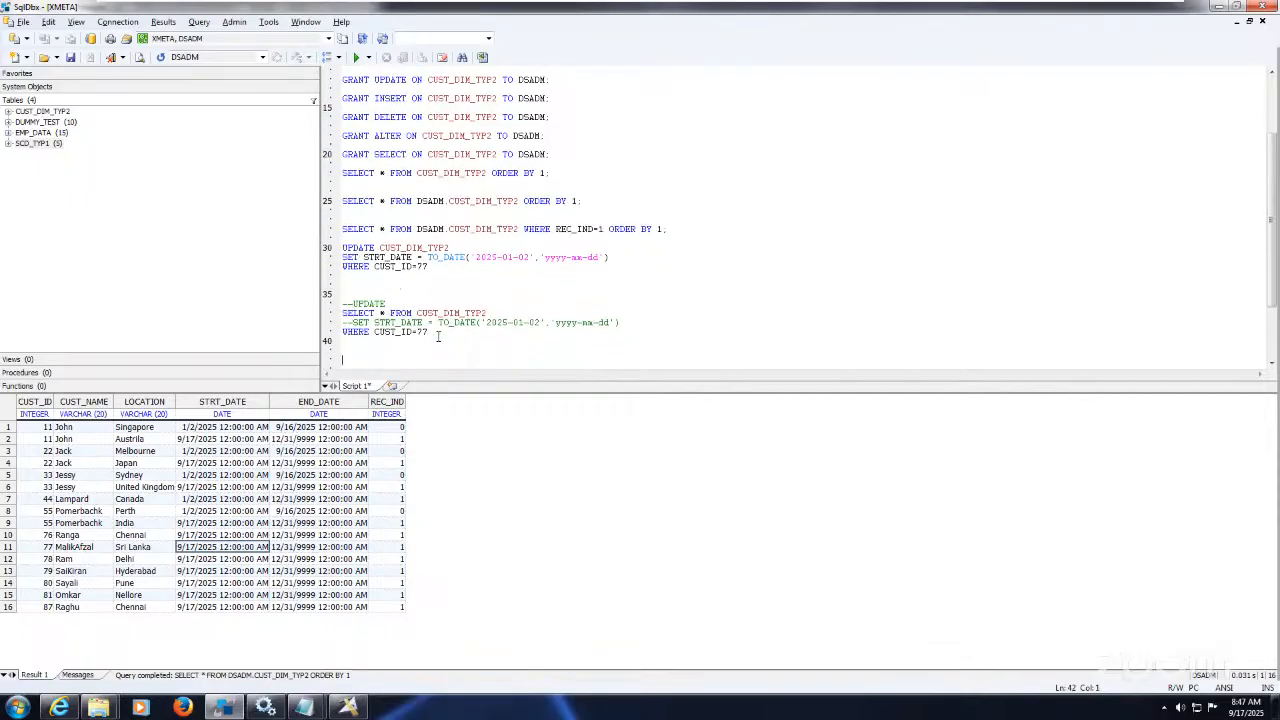
{"action": "left_click_drag", "start_coordinate": [432, 334], "coordinate": [318, 306]}
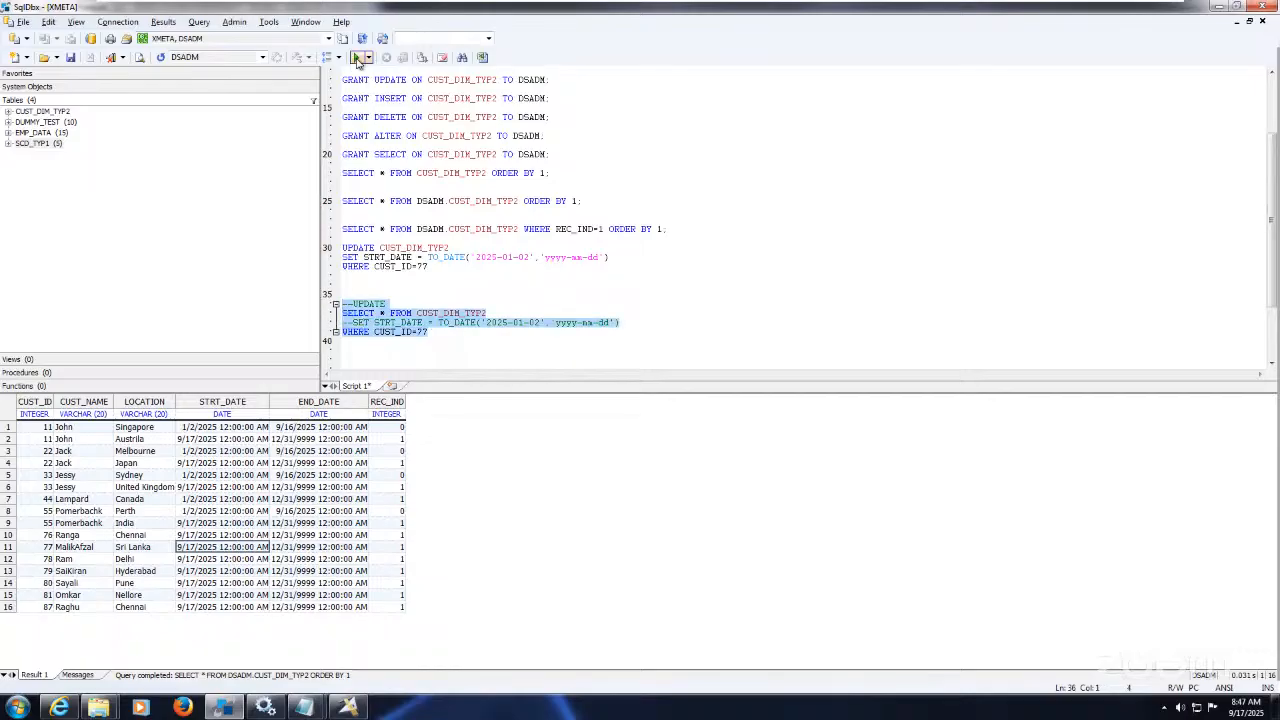
Step: Run the CUST_ID=77 check, execute the UPDATE, and re-query CUST_DIM_TYP2 to see STRT_DATE 1/2/2025
{"action": "left_click", "coordinate": [357, 58]}
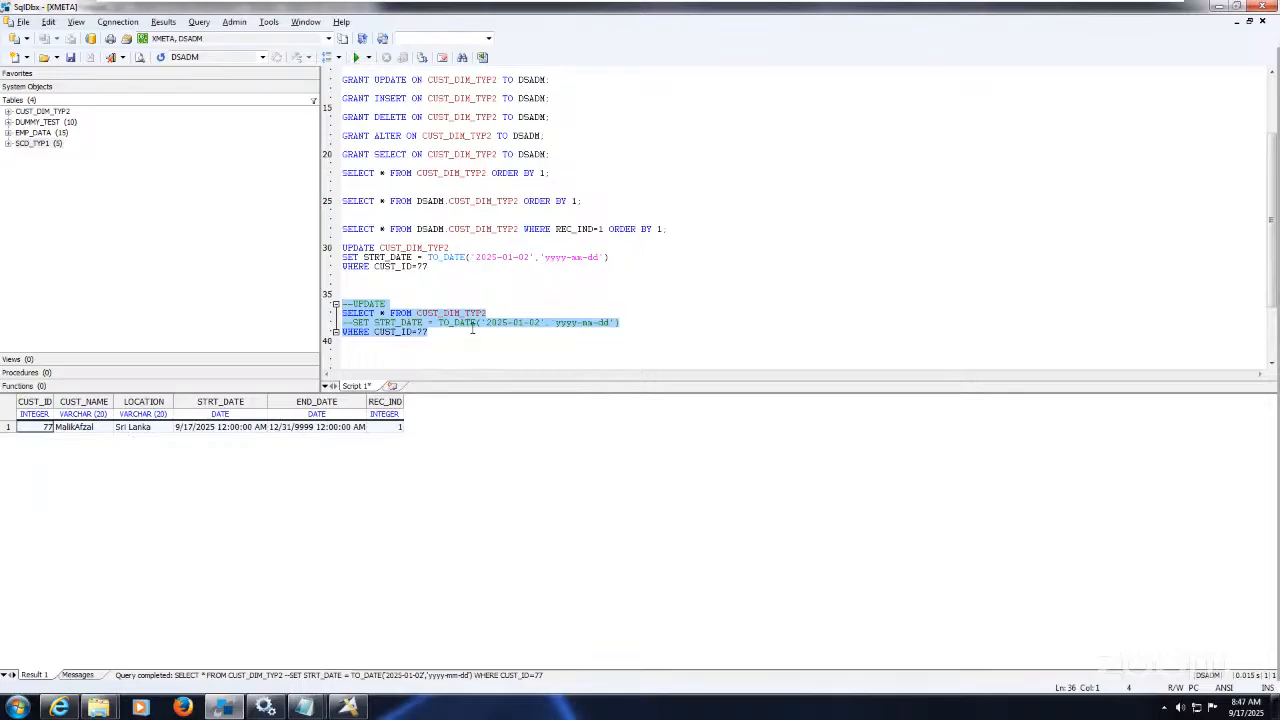
{"action": "left_click", "coordinate": [1180, 363]}
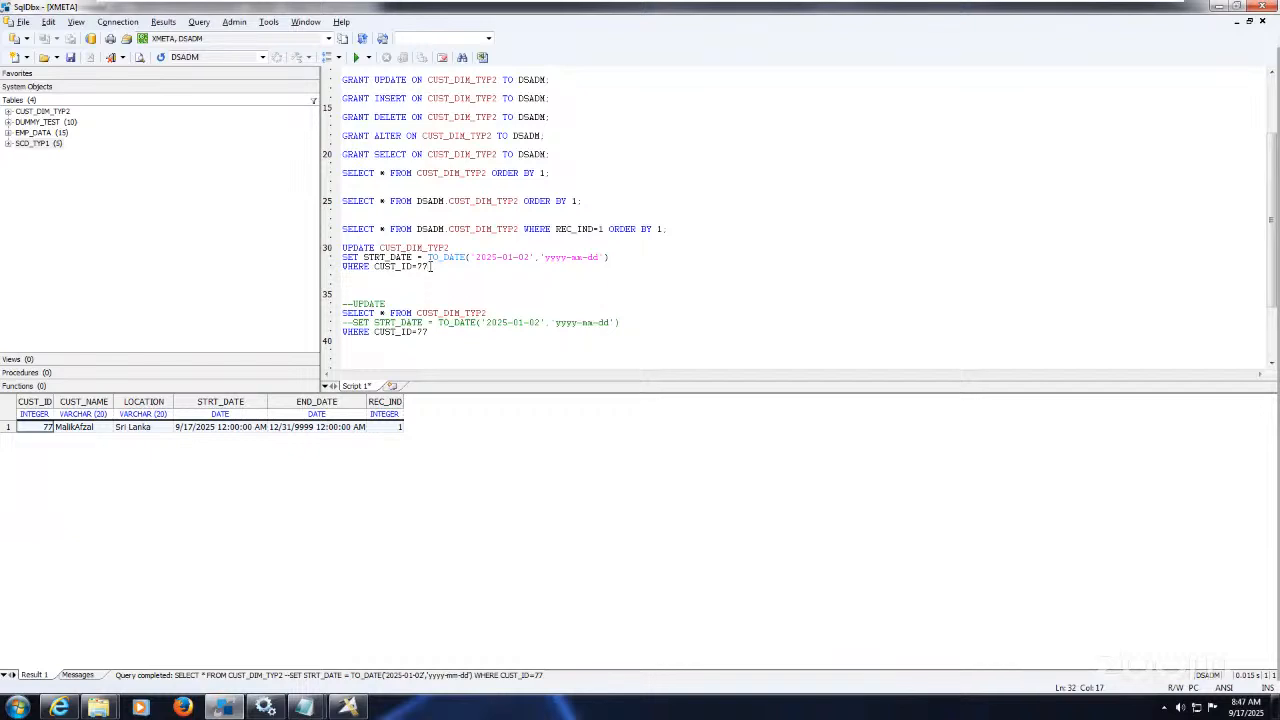
{"action": "left_click_drag", "start_coordinate": [431, 266], "coordinate": [342, 247]}
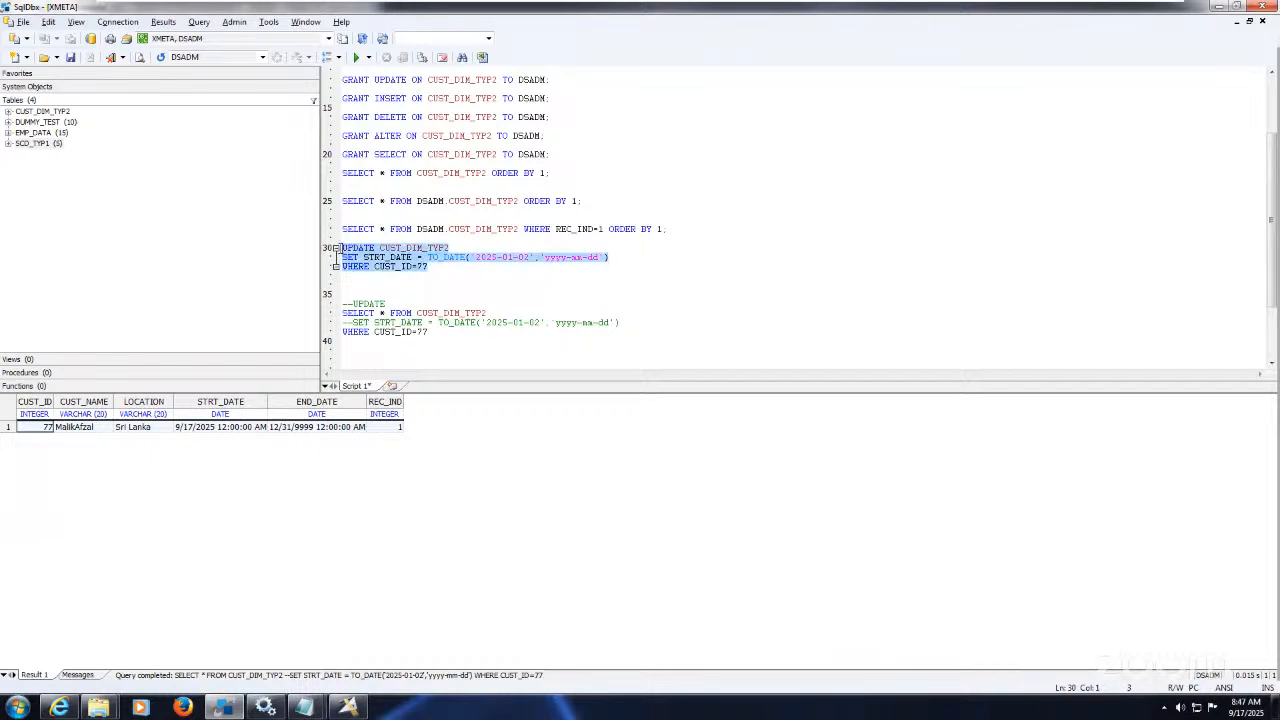
{"action": "left_click", "coordinate": [358, 60]}
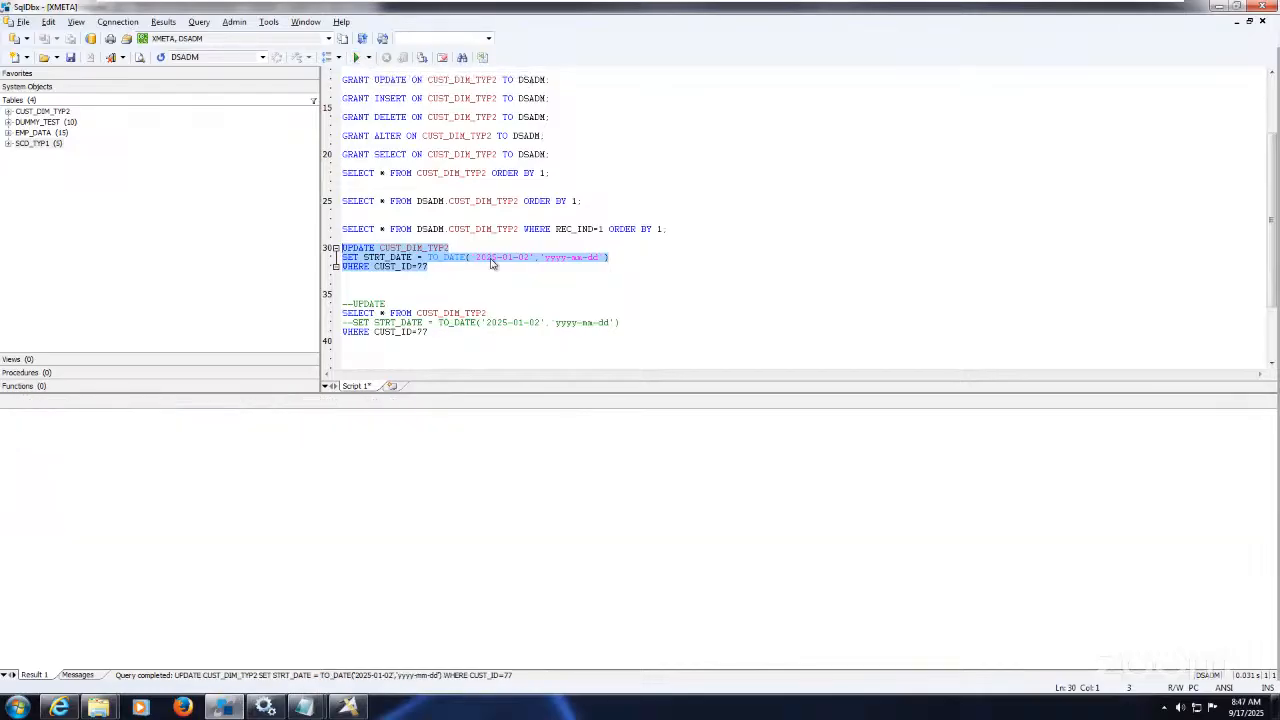
{"action": "left_click_drag", "start_coordinate": [586, 204], "coordinate": [582, 192]}
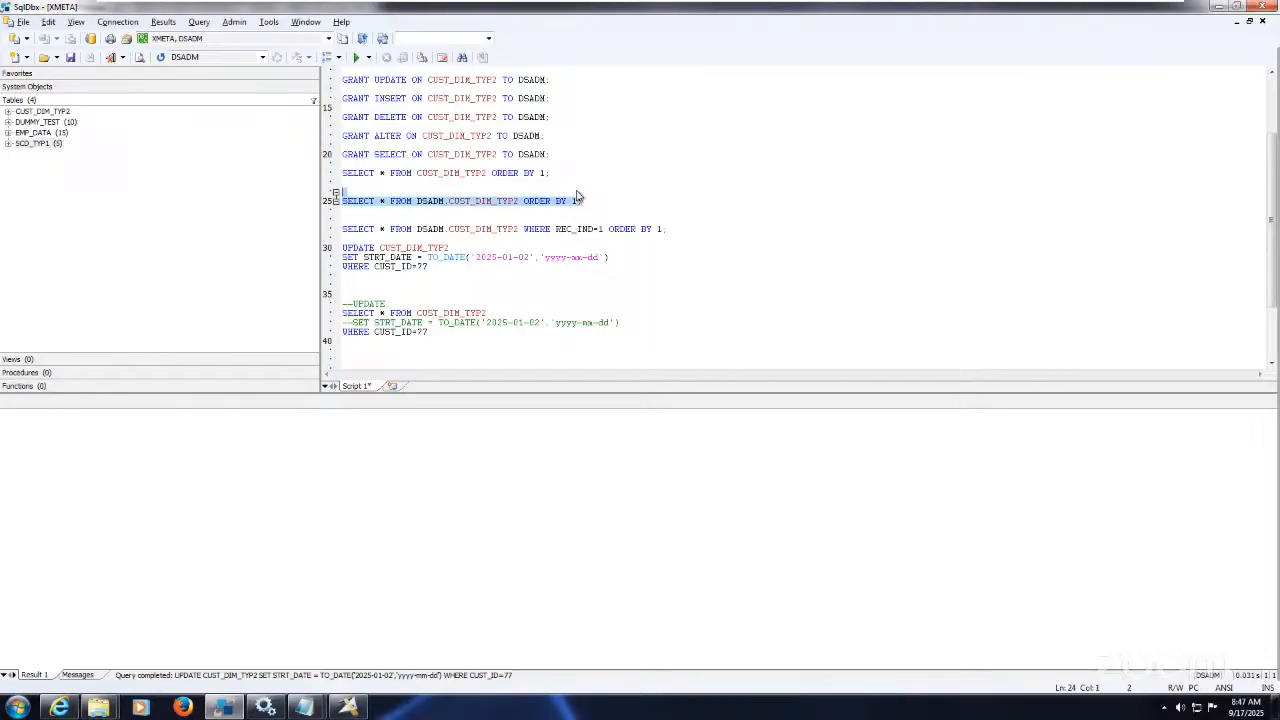
{"action": "left_click", "coordinate": [356, 59]}
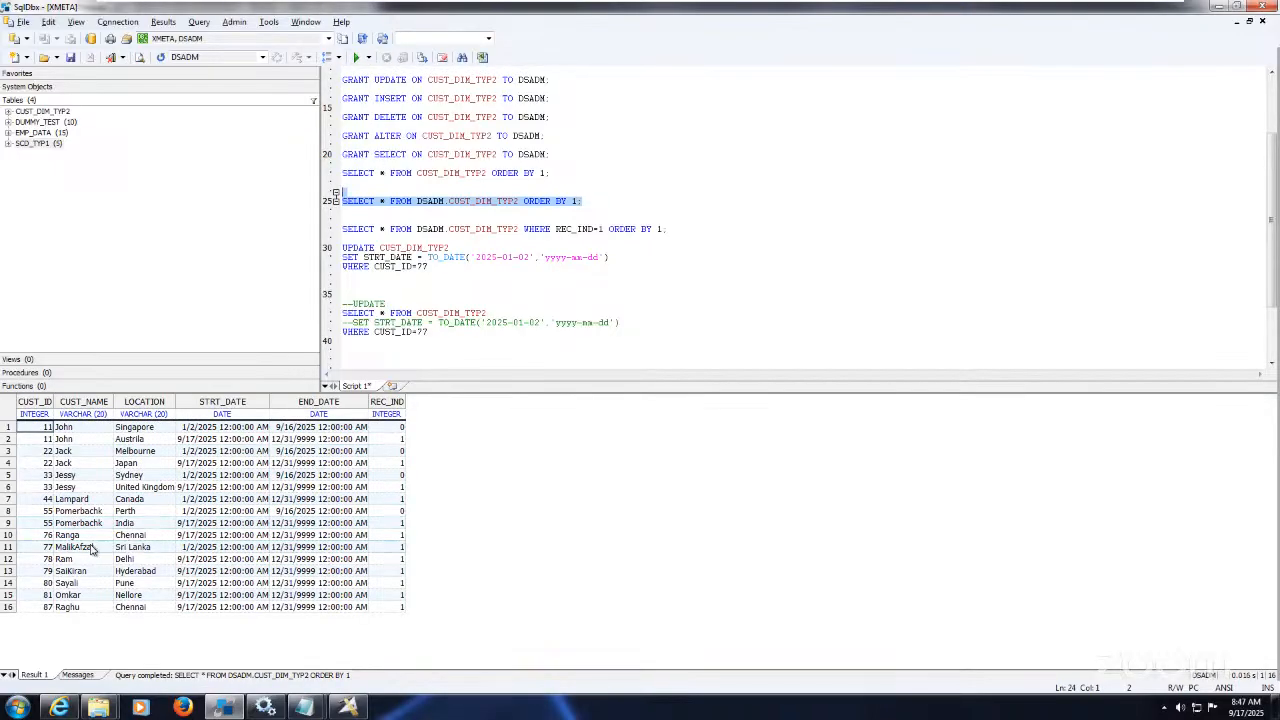
{"action": "left_click", "coordinate": [196, 549]}
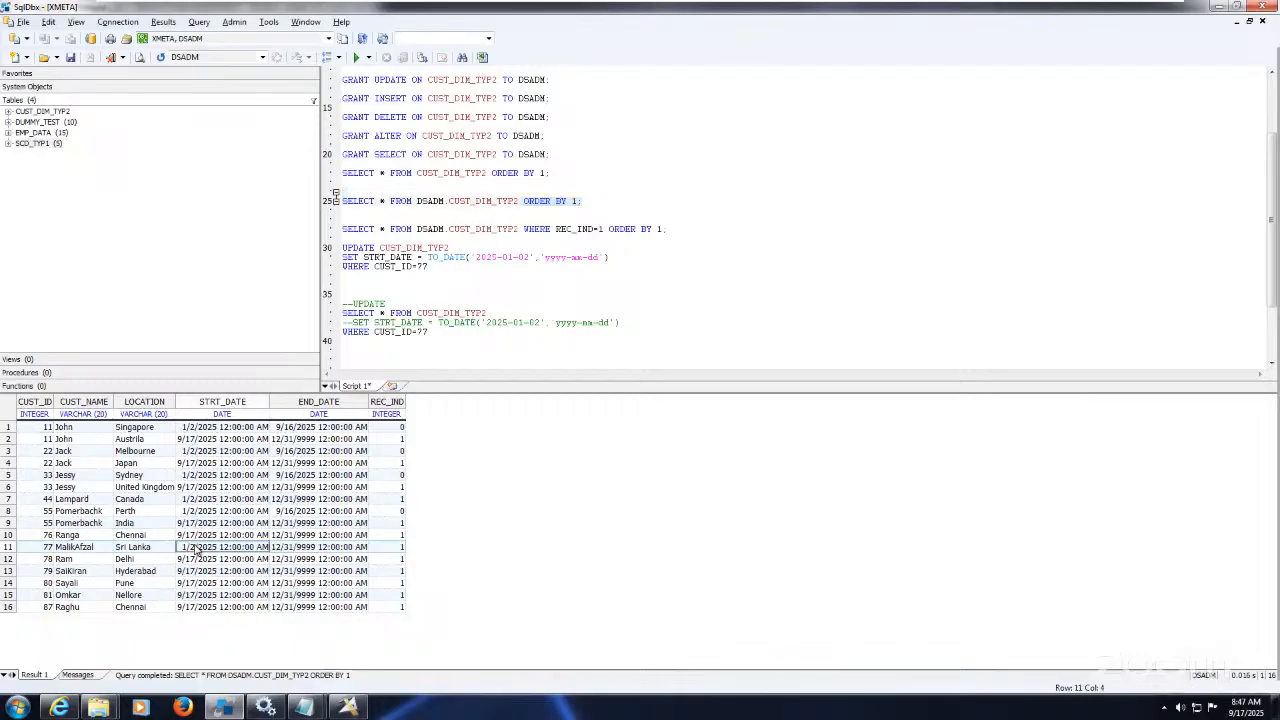
Step: Return to the Exe67_SCD_Type2_Update job, close the SCD2_UPDATE notes, and run the job again
{"action": "left_click", "coordinate": [362, 708]}
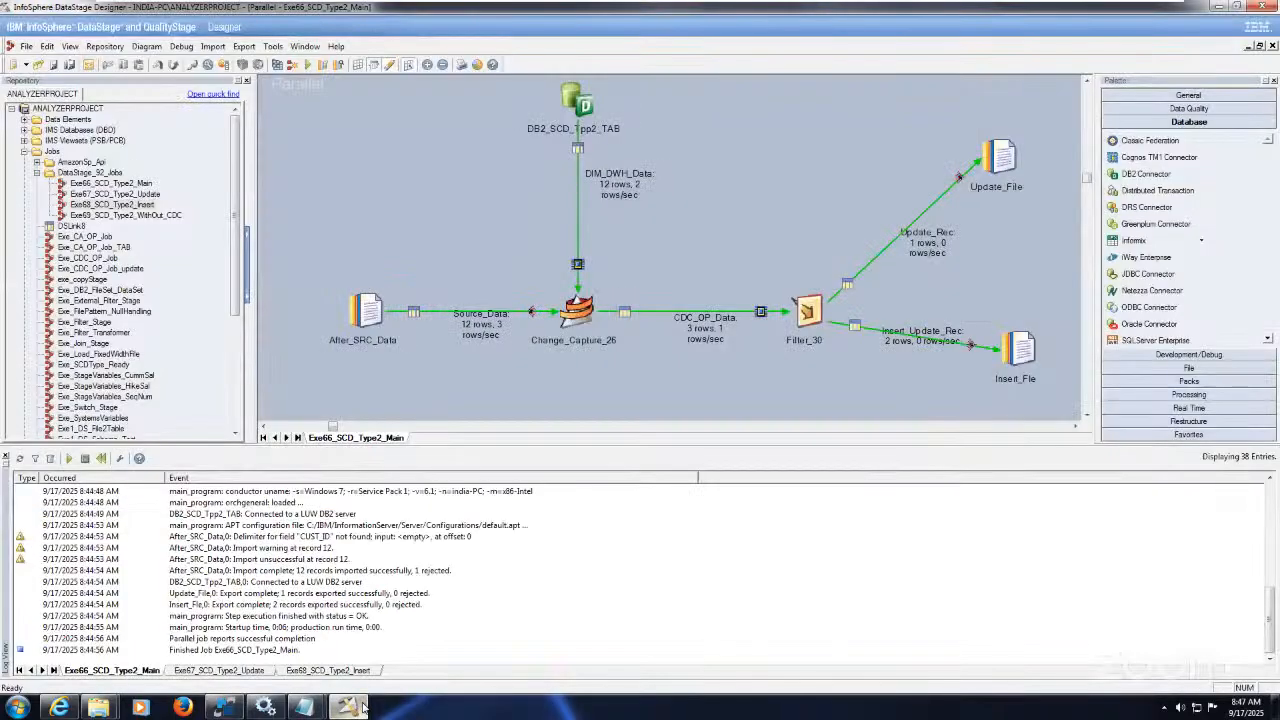
{"action": "left_click", "coordinate": [255, 671]}
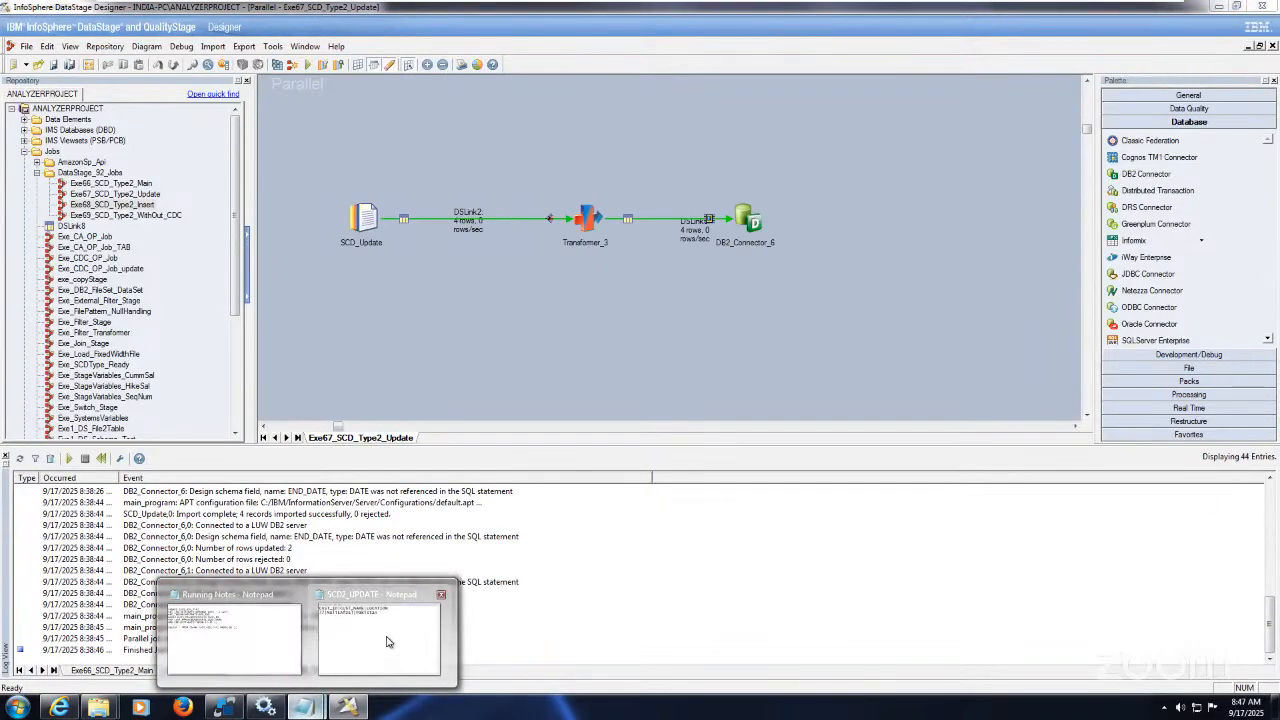
{"action": "left_click", "coordinate": [380, 612]}
{"action": "left_click", "coordinate": [908, 81]}
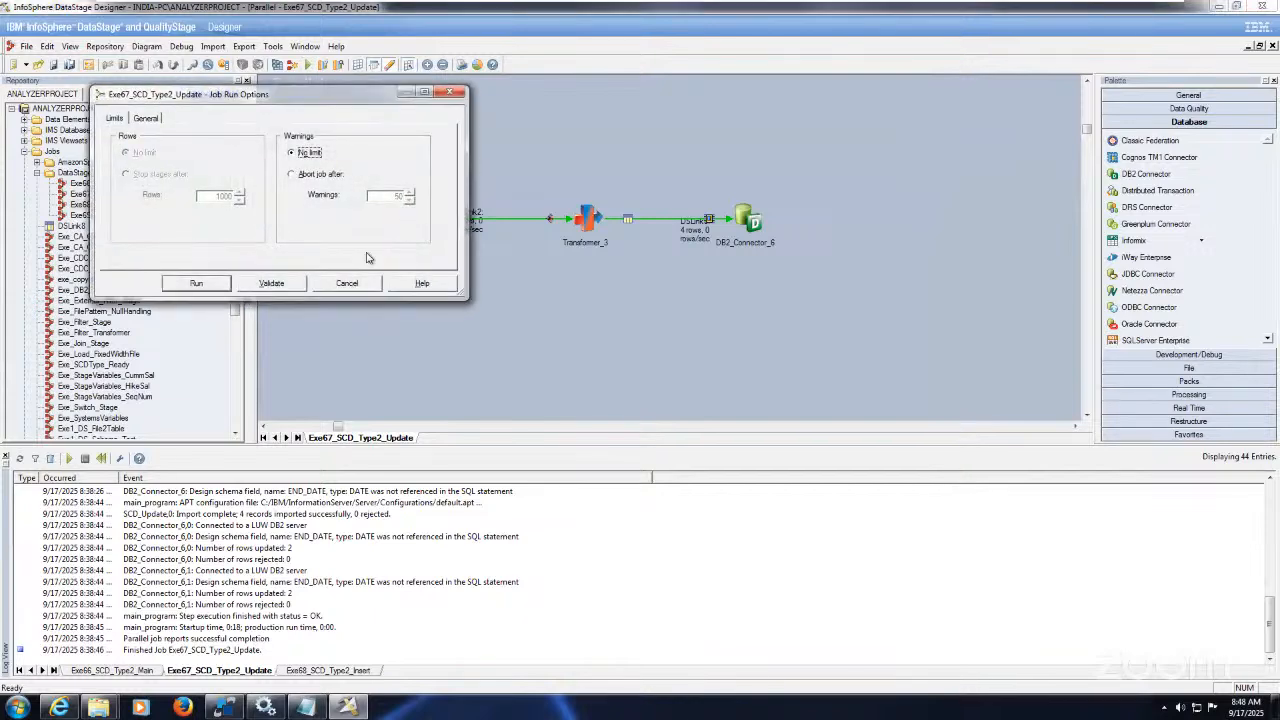
{"action": "left_click", "coordinate": [198, 283]}
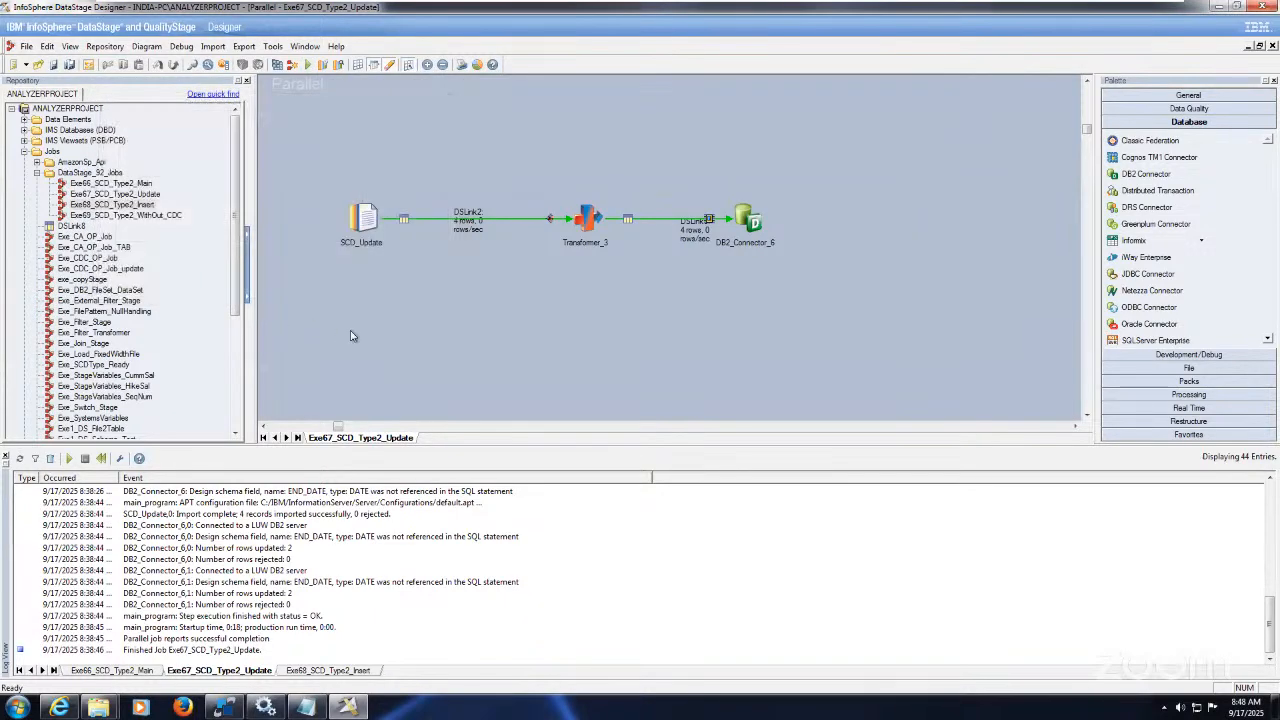
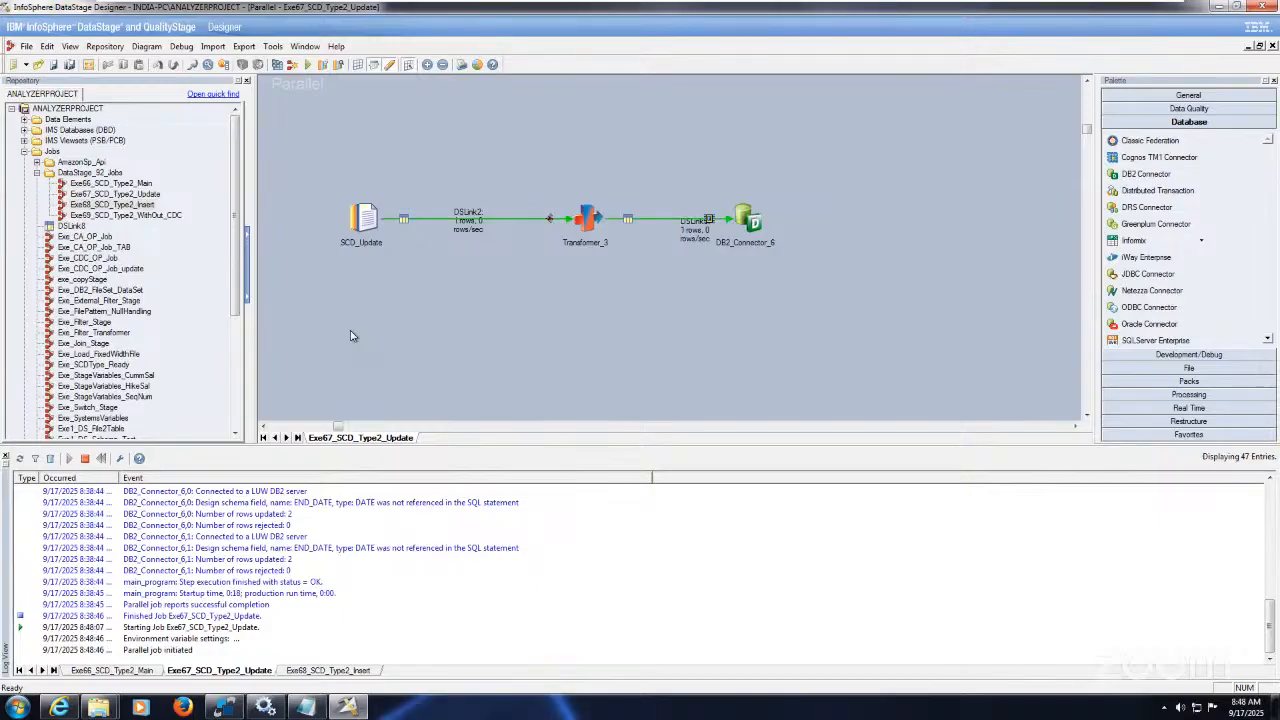
Step: Bring SqlDbx forward to view the CUST_DIM_TYP2 query results after the Update job run
{"action": "left_click", "coordinate": [224, 707]}
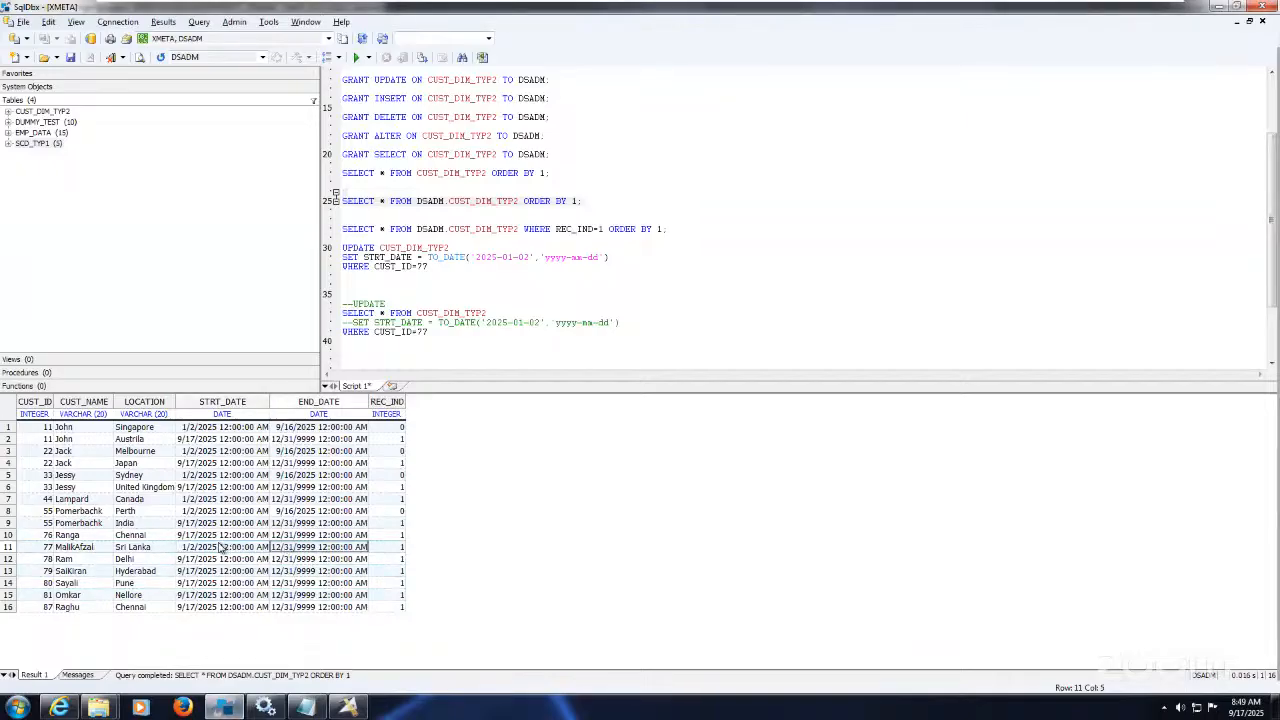
Step: Run the REC_IND=1 query listing only current CUST_DIM_TYP2 records
{"action": "left_click", "coordinate": [434, 333]}
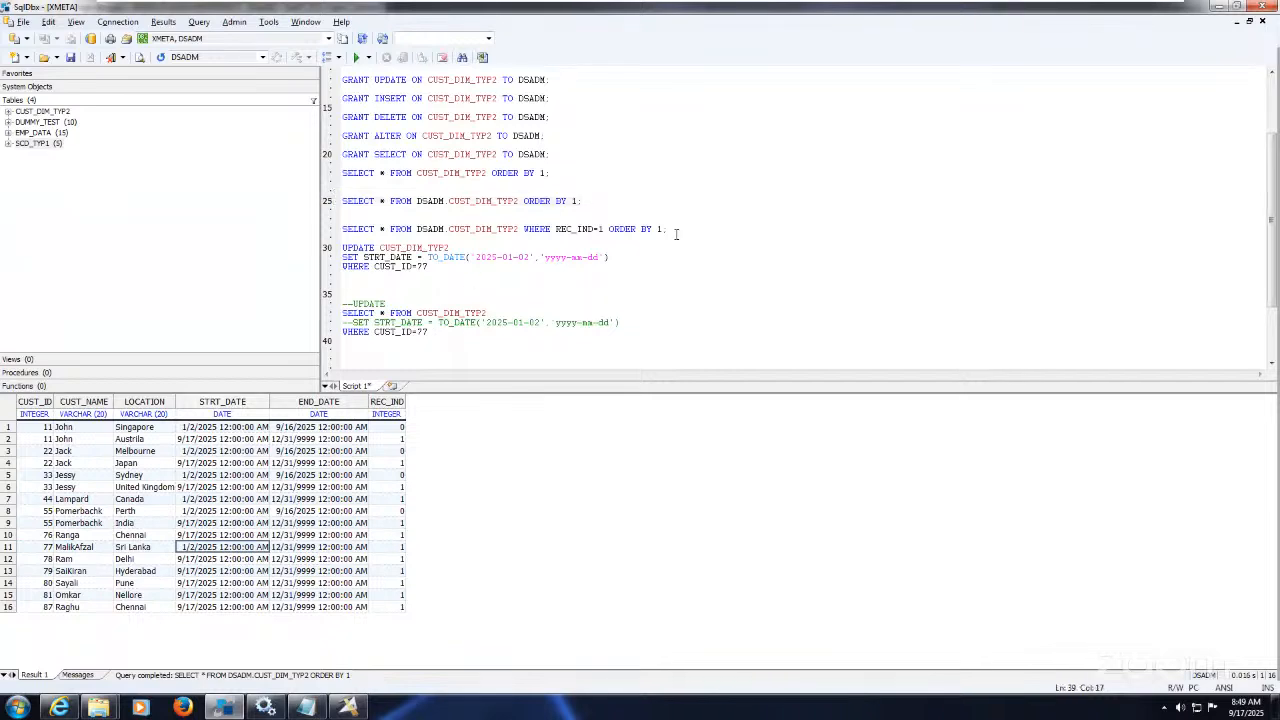
{"action": "left_click_drag", "start_coordinate": [676, 230], "coordinate": [342, 220]}
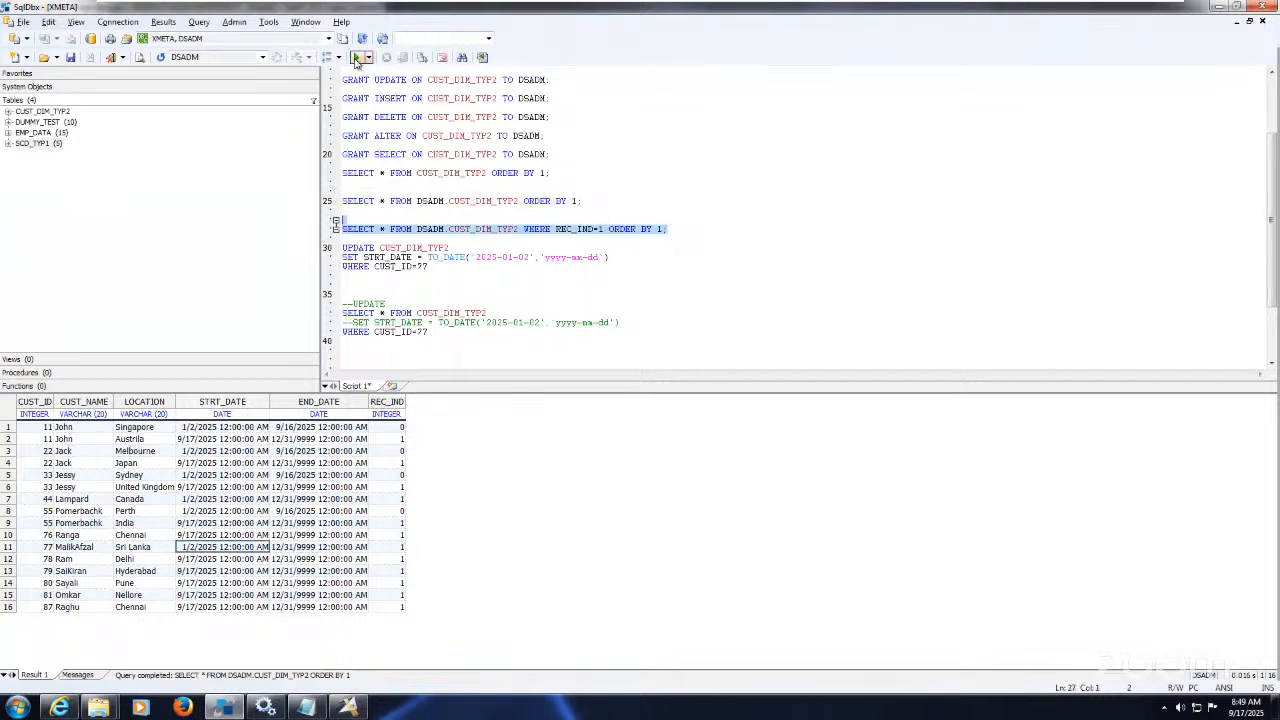
{"action": "left_click", "coordinate": [357, 60]}
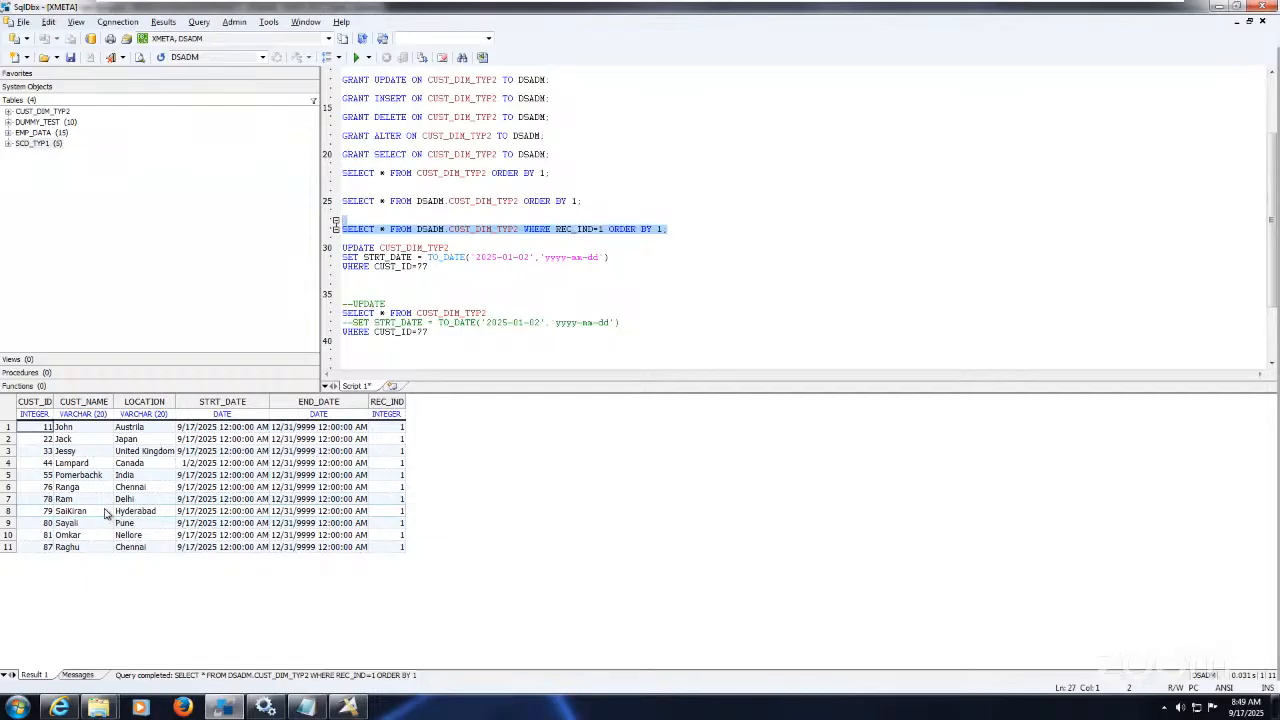
Step: Run the full-table ORDER BY 1 query and inspect customer 77's start and end dates
{"action": "left_click", "coordinate": [440, 332]}
{"action": "left_click_drag", "start_coordinate": [430, 332], "coordinate": [308, 312]}
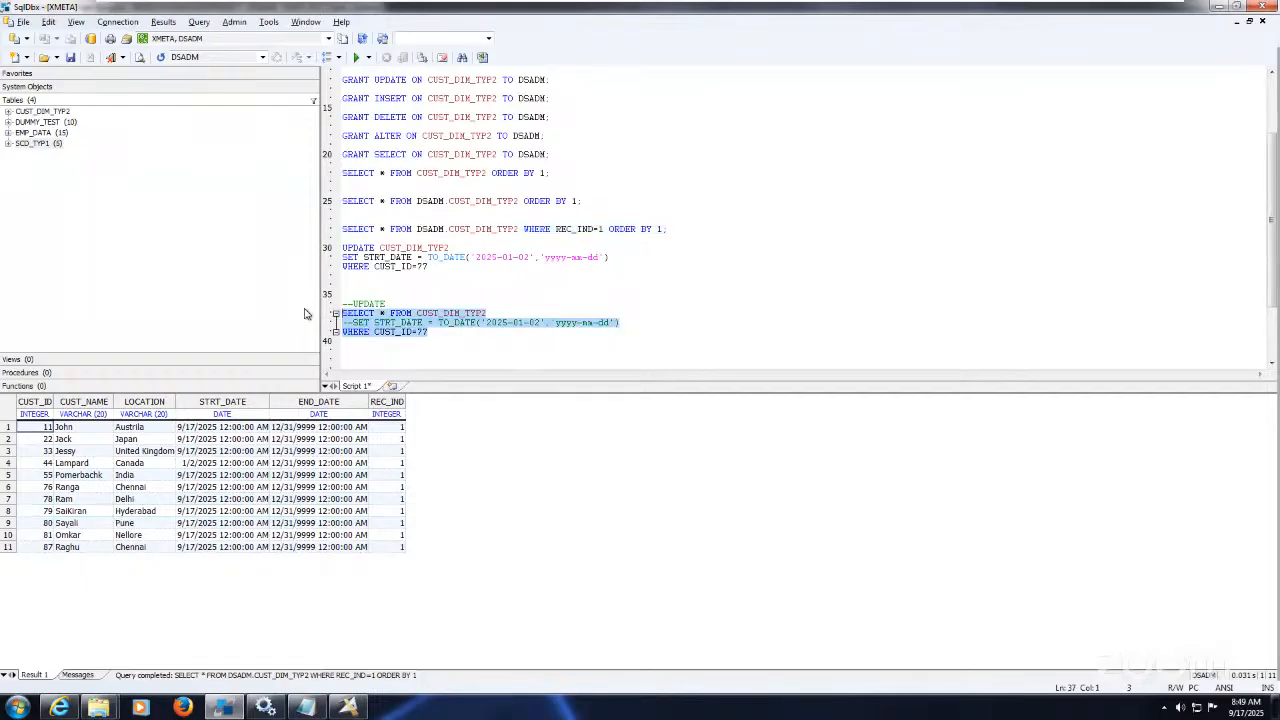
{"action": "left_click_drag", "start_coordinate": [600, 198], "coordinate": [592, 190]}
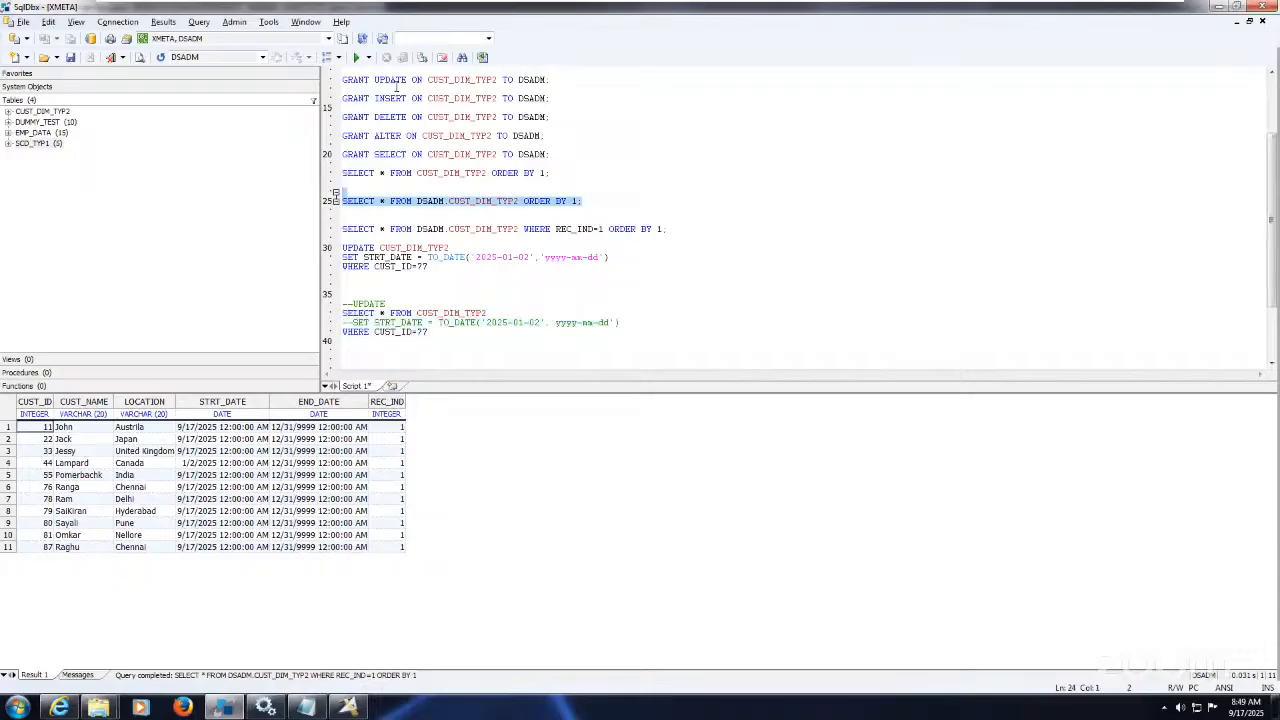
{"action": "left_click", "coordinate": [355, 57]}
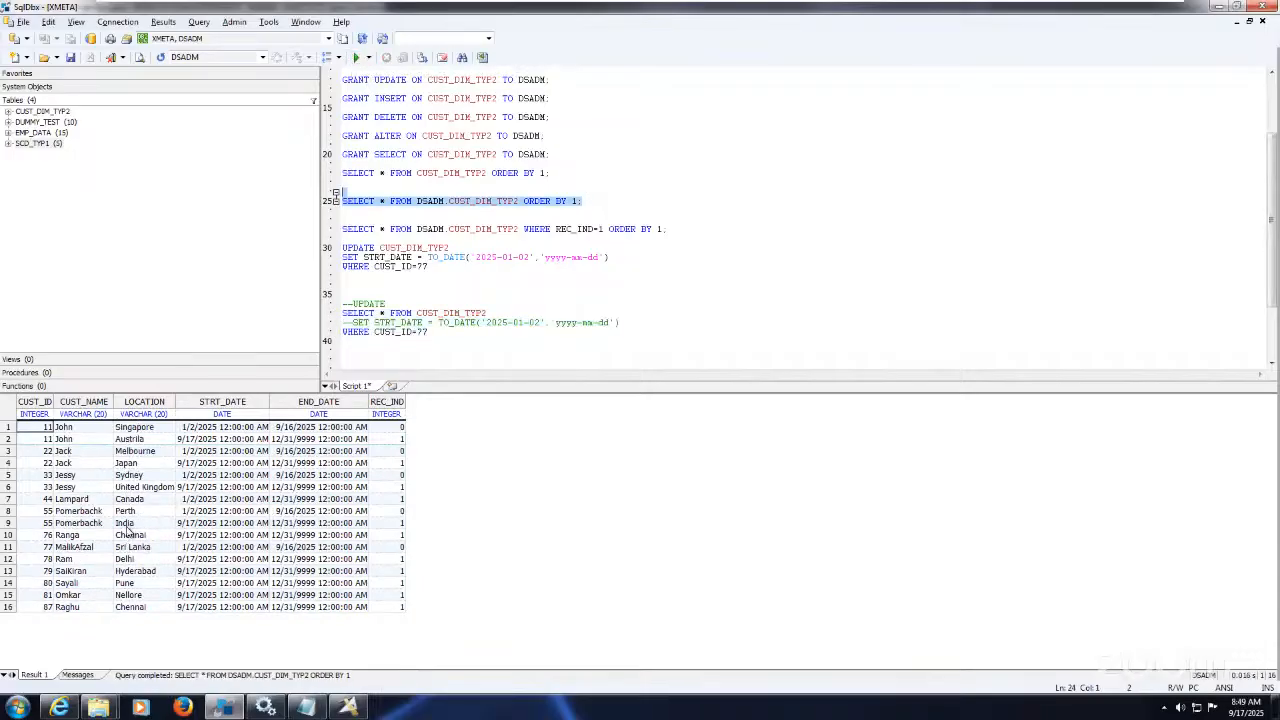
{"action": "left_click_drag", "start_coordinate": [195, 553], "coordinate": [320, 556]}
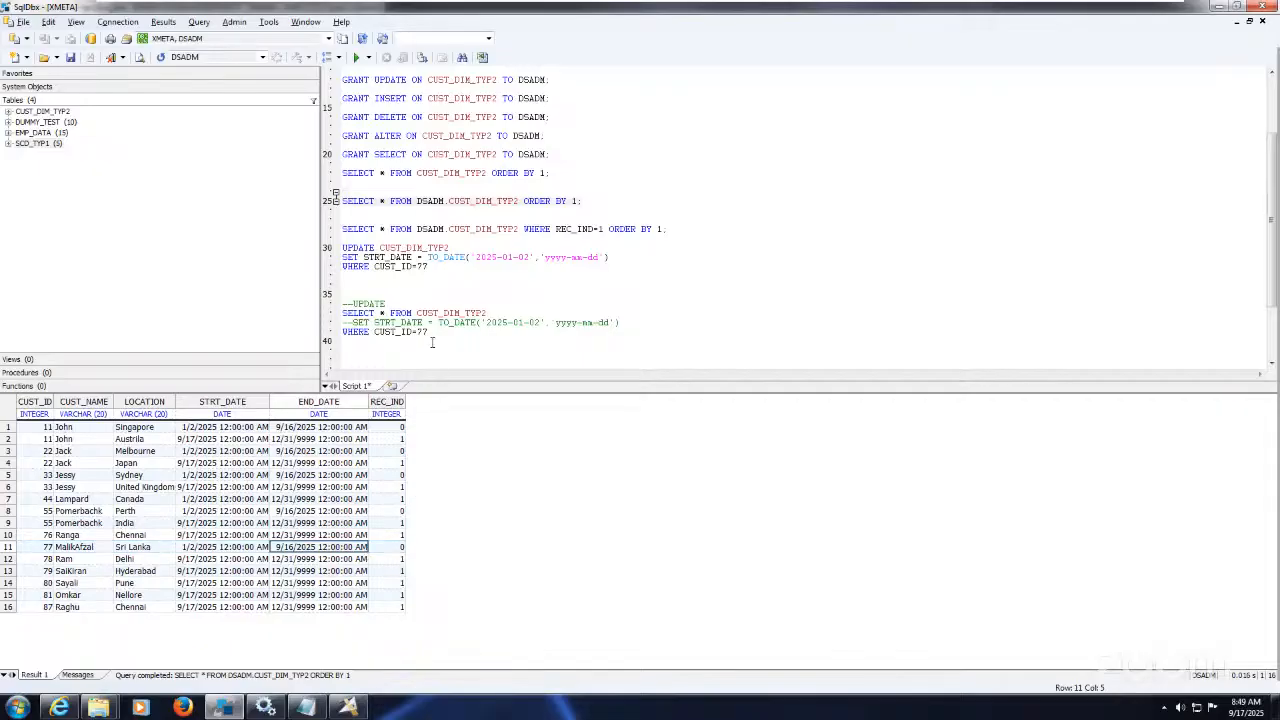
Step: Run the CUST_ID=77 query, then bring up the Exe68_SCD_Type2_Insert job in Designer
{"action": "left_click_drag", "start_coordinate": [432, 334], "coordinate": [342, 295]}
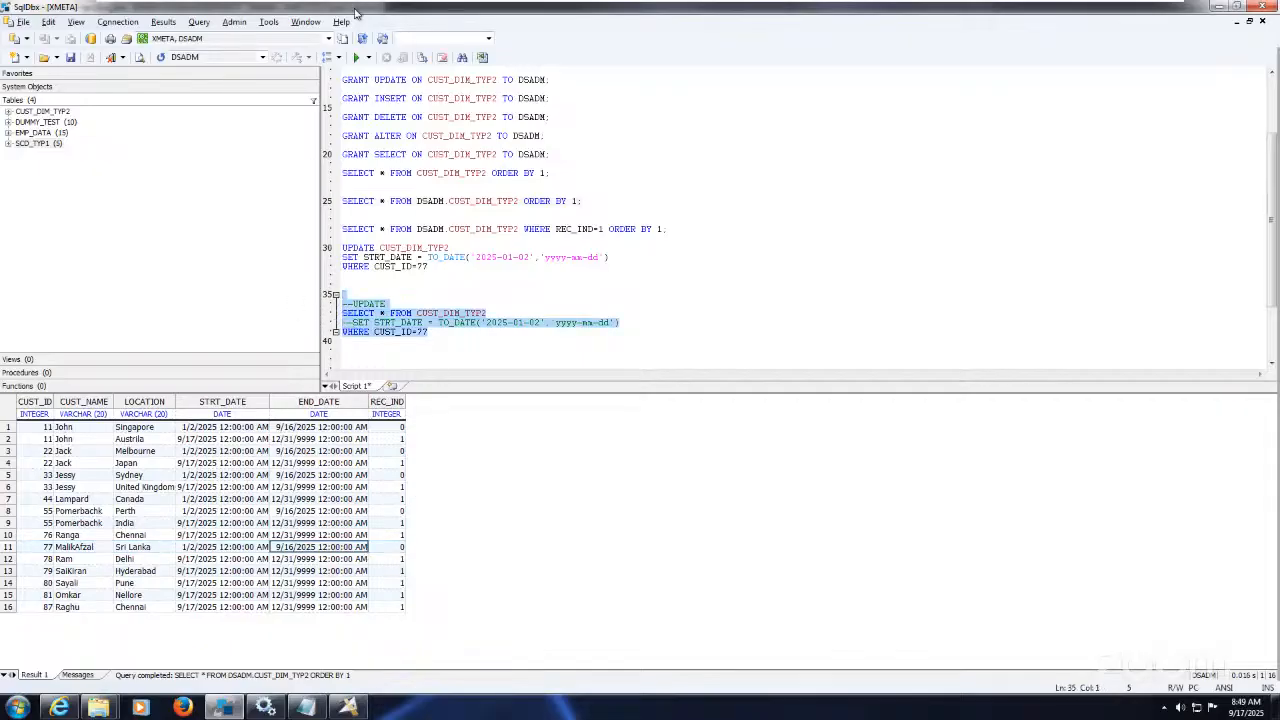
{"action": "left_click", "coordinate": [356, 58]}
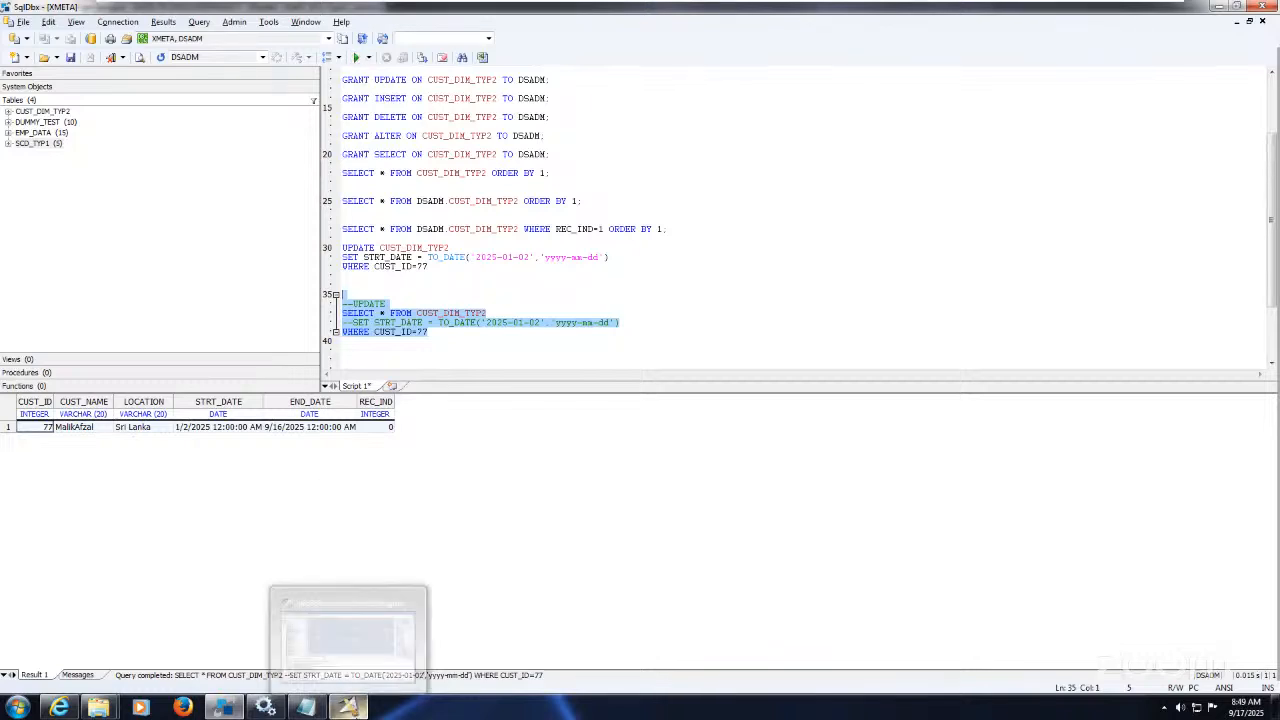
{"action": "left_click", "coordinate": [348, 708]}
{"action": "left_click", "coordinate": [345, 672]}
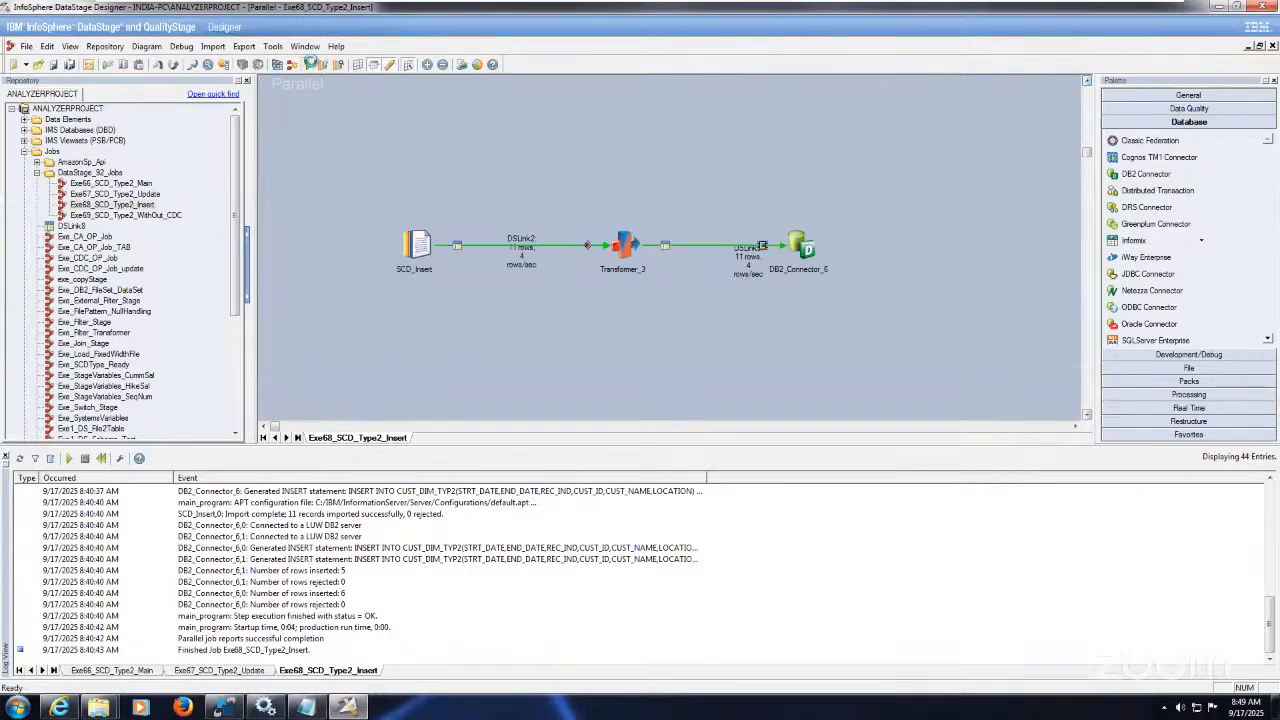
Step: Run the Exe68_SCD_Type2_Insert job, inserting 2 records, then return to SqlDbx
{"action": "left_click", "coordinate": [311, 64]}
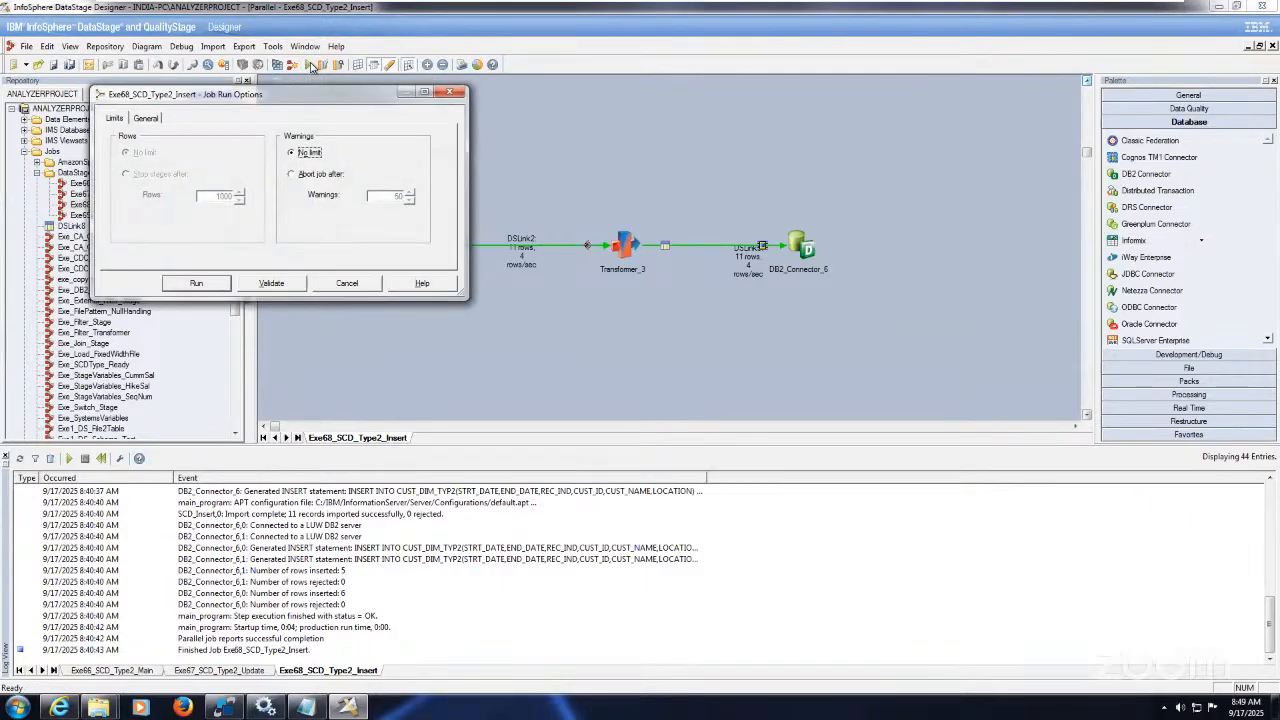
{"action": "left_click", "coordinate": [214, 287]}
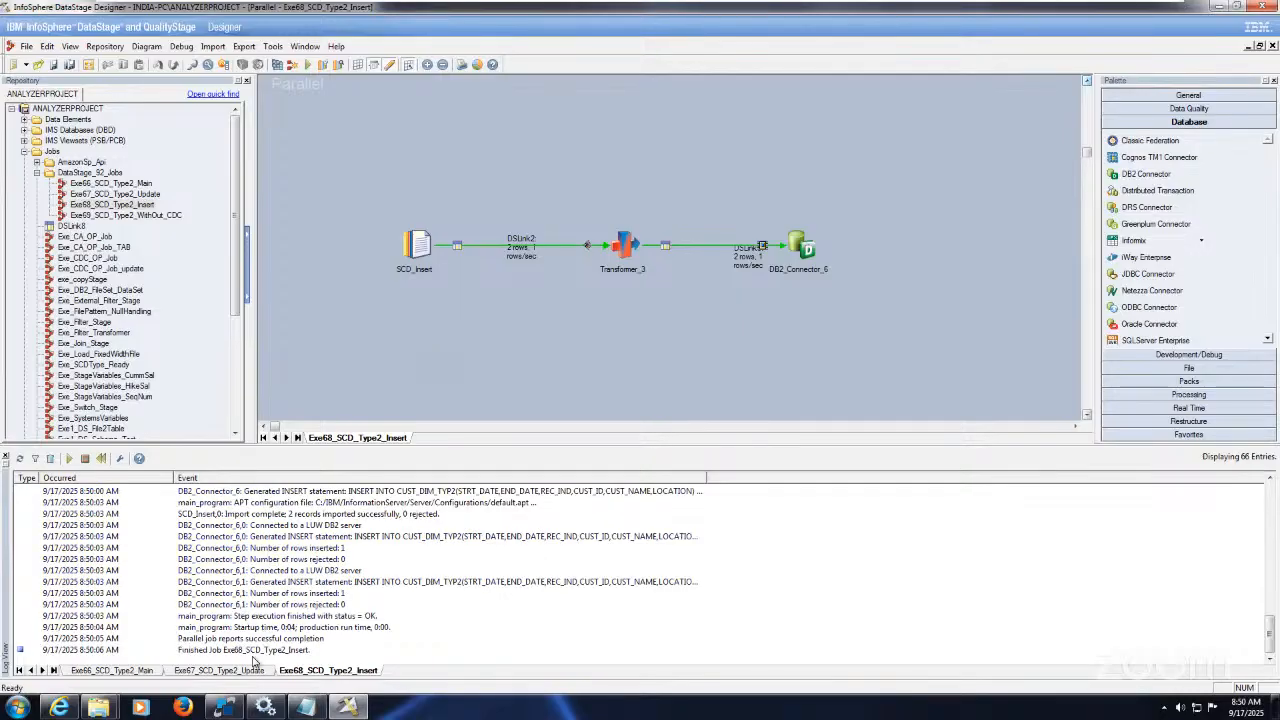
{"action": "left_click", "coordinate": [224, 707]}
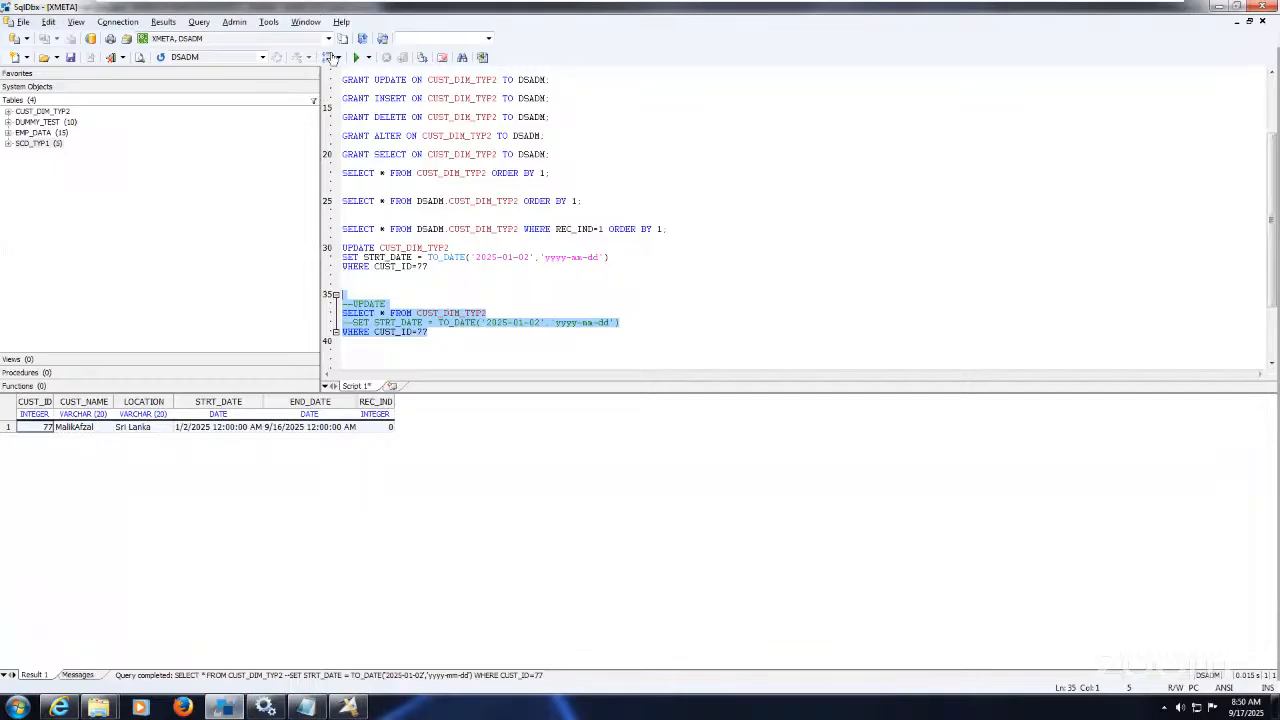
Step: Rerun the CUST_ID=77 query and check the new row's END_DATE and REC_IND values
{"action": "left_click", "coordinate": [356, 58]}
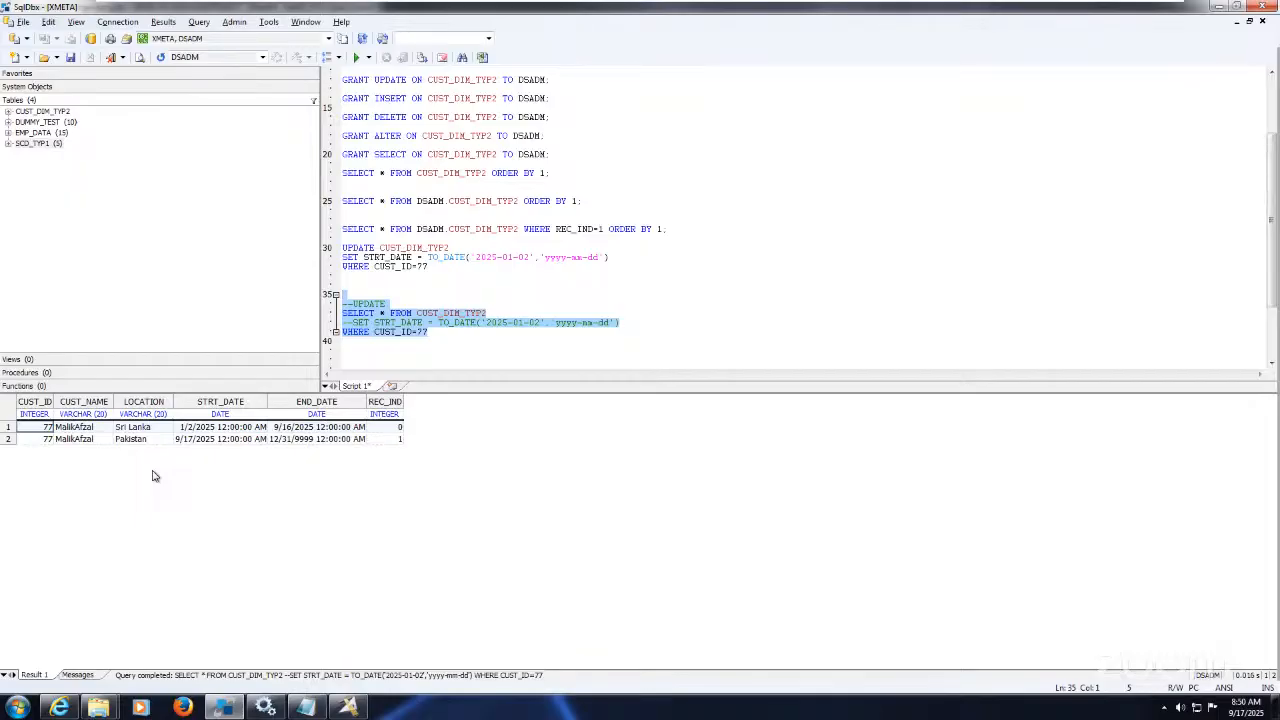
{"action": "left_click", "coordinate": [294, 440]}
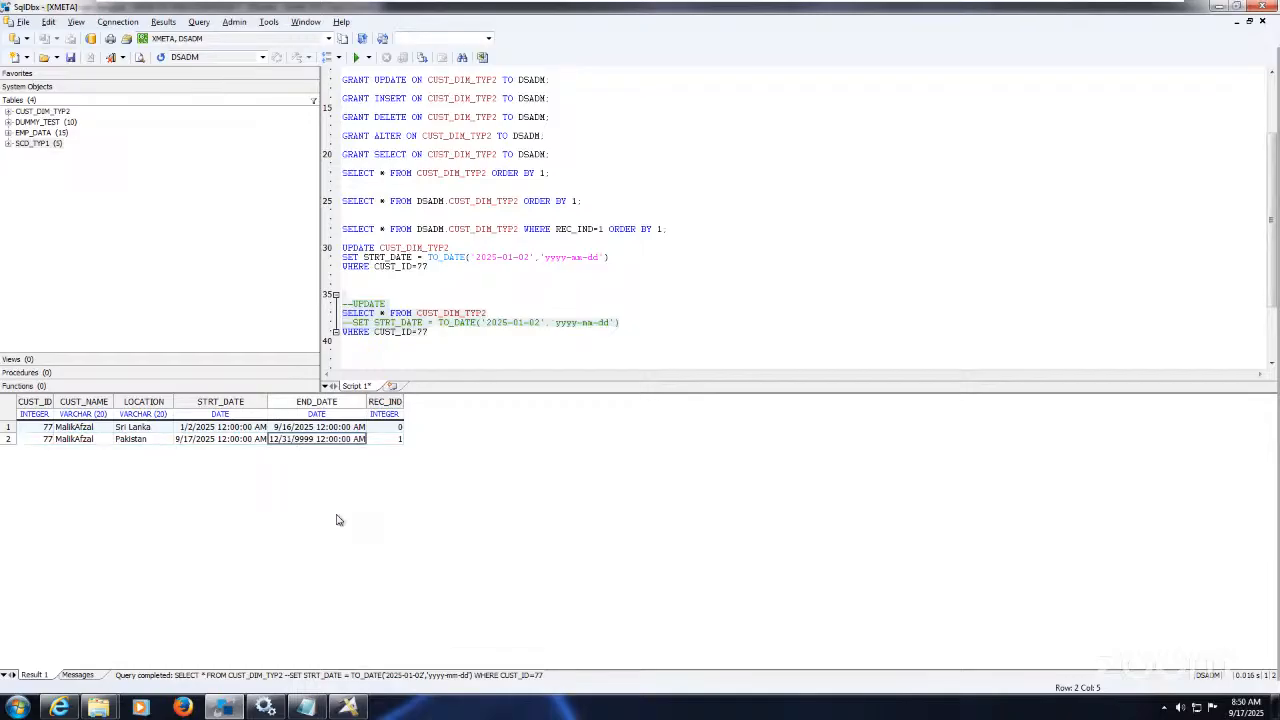
{"action": "left_click", "coordinate": [397, 442]}
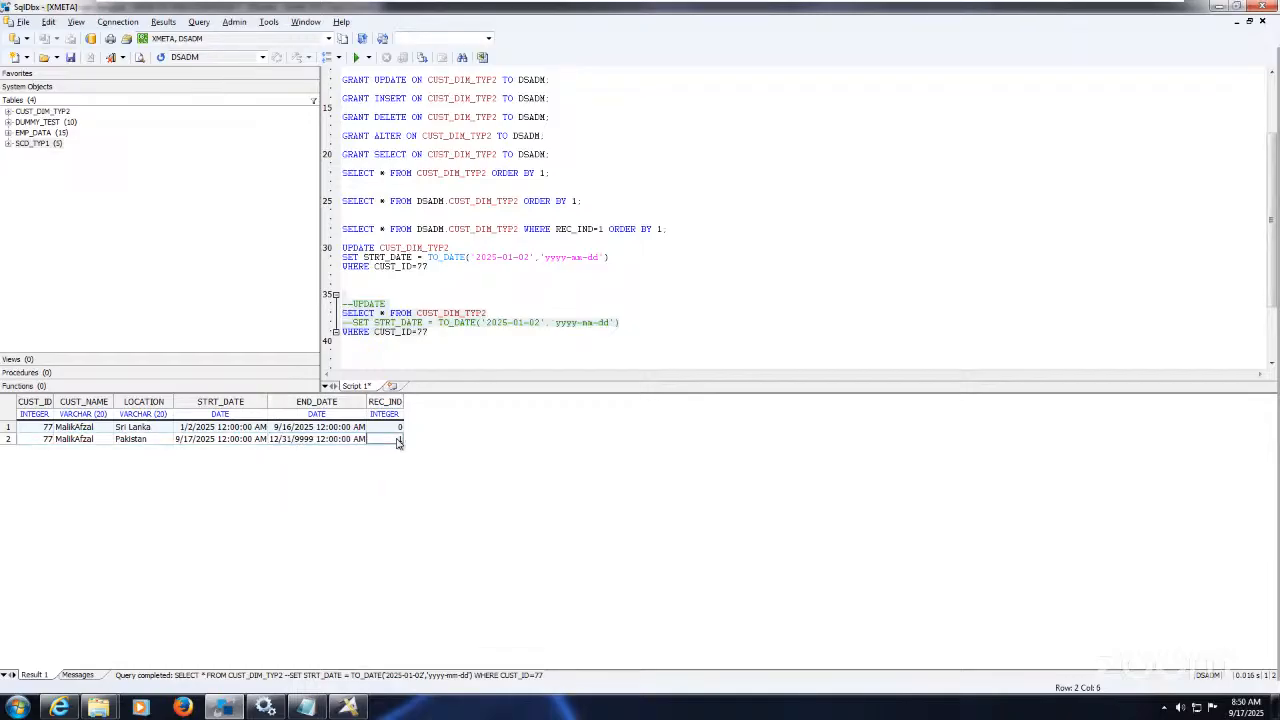
{"action": "left_click", "coordinate": [343, 445]}
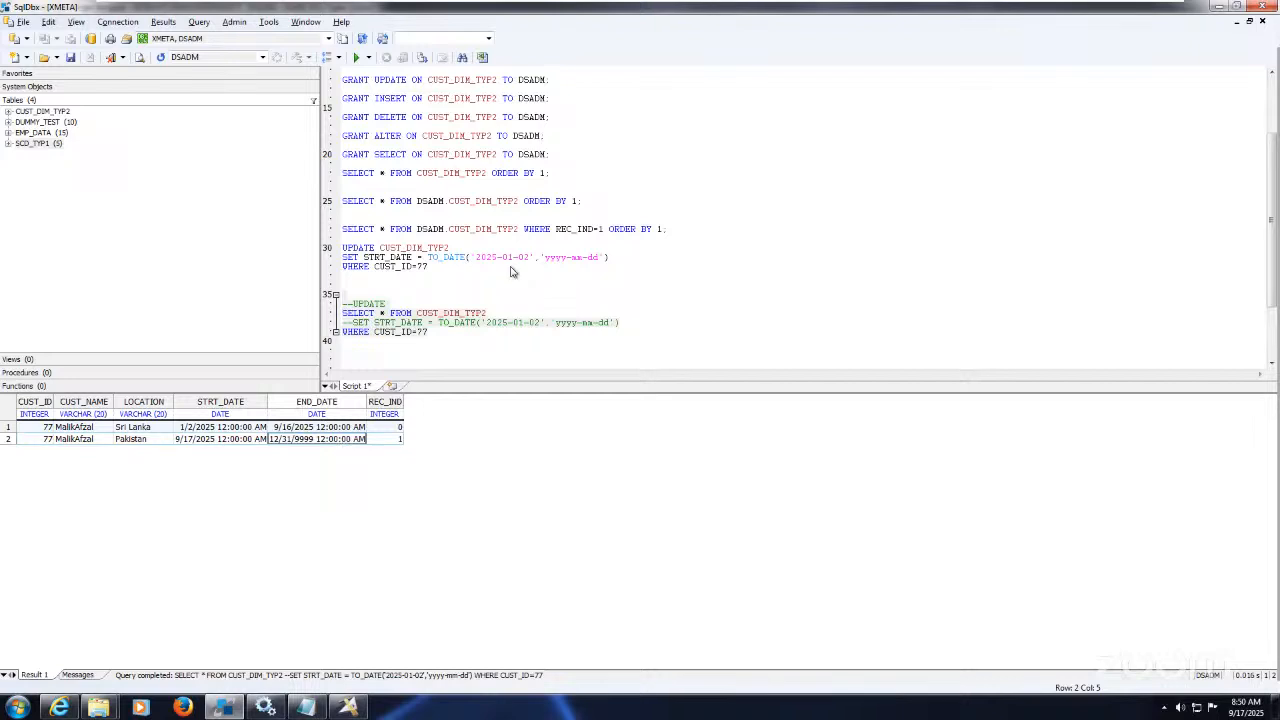
Step: Run the full-table query showing 18 rows: expired Sri Lanka, current Pakistan, and Delhi rows
{"action": "left_click", "coordinate": [594, 204]}
{"action": "left_click_drag", "start_coordinate": [594, 204], "coordinate": [592, 194]}
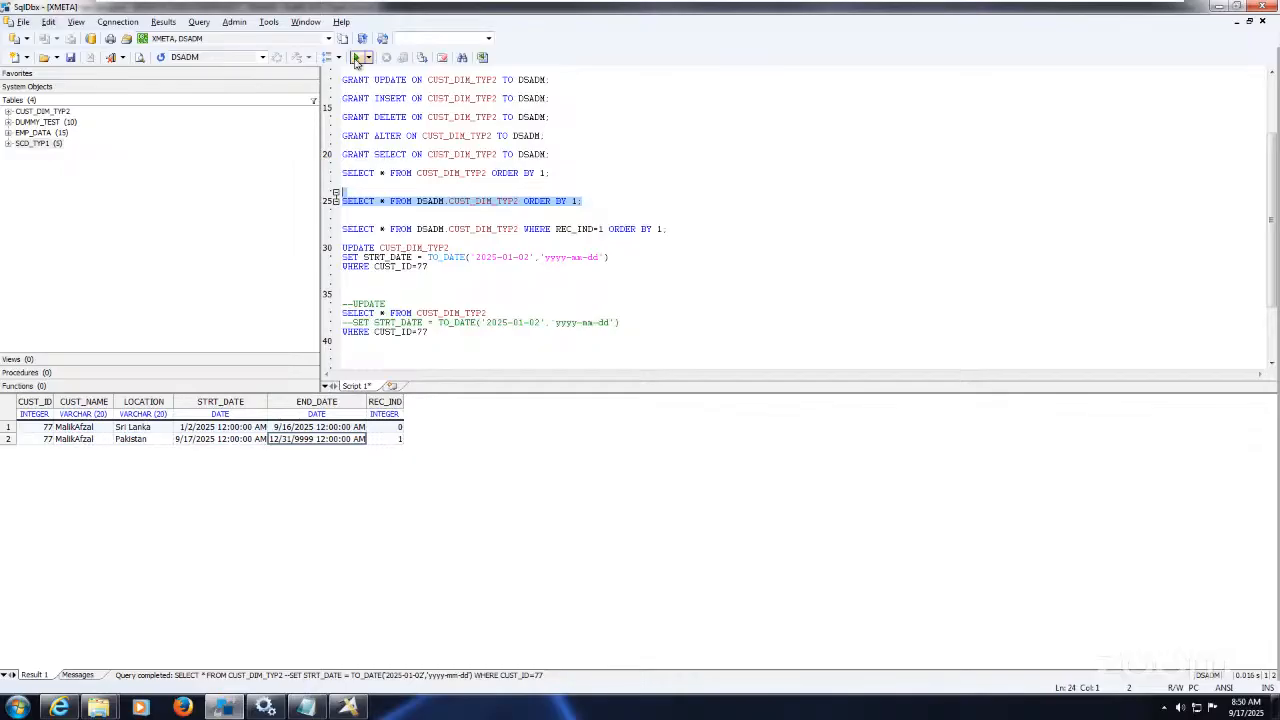
{"action": "left_click", "coordinate": [356, 58]}
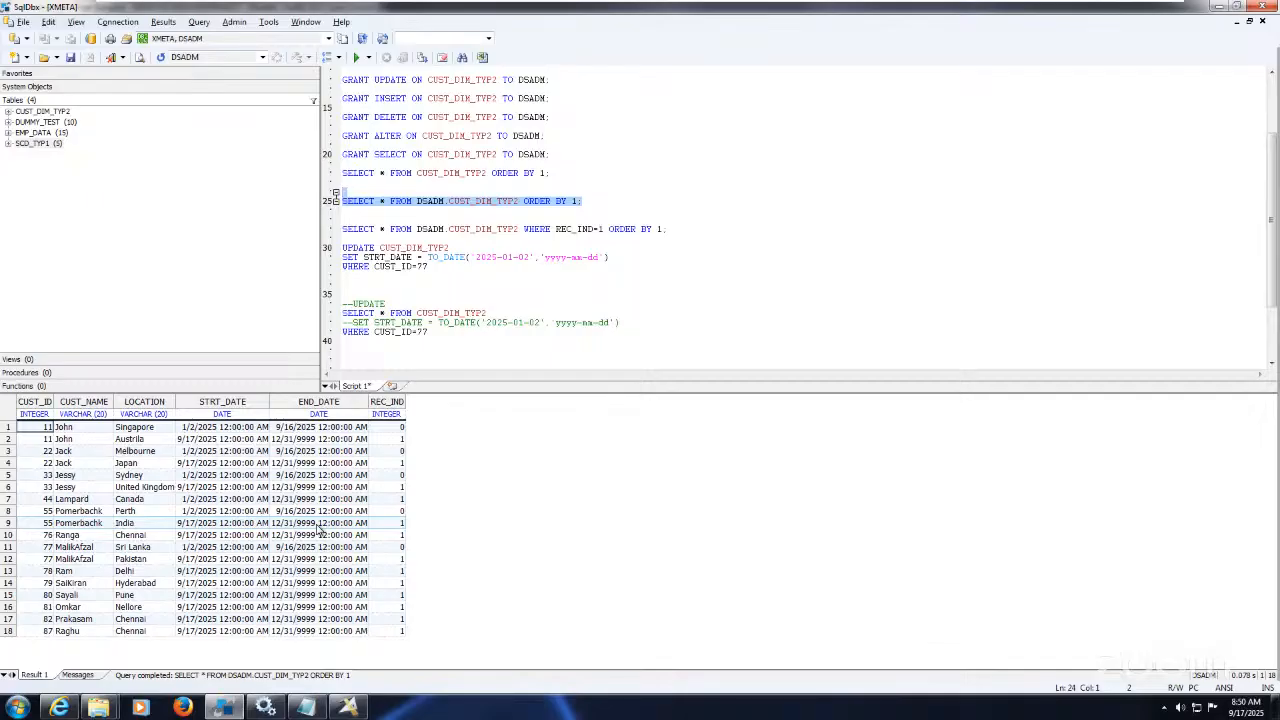
{"action": "left_click", "coordinate": [162, 549]}
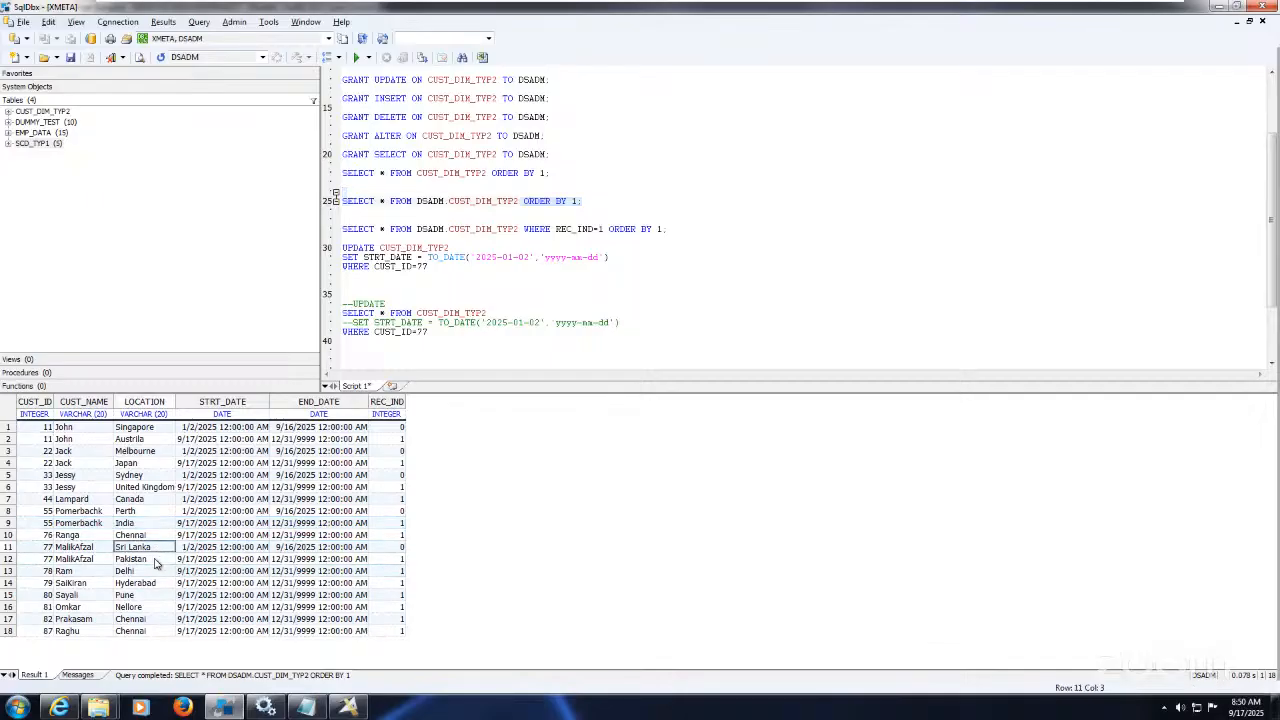
{"action": "left_click", "coordinate": [153, 563]}
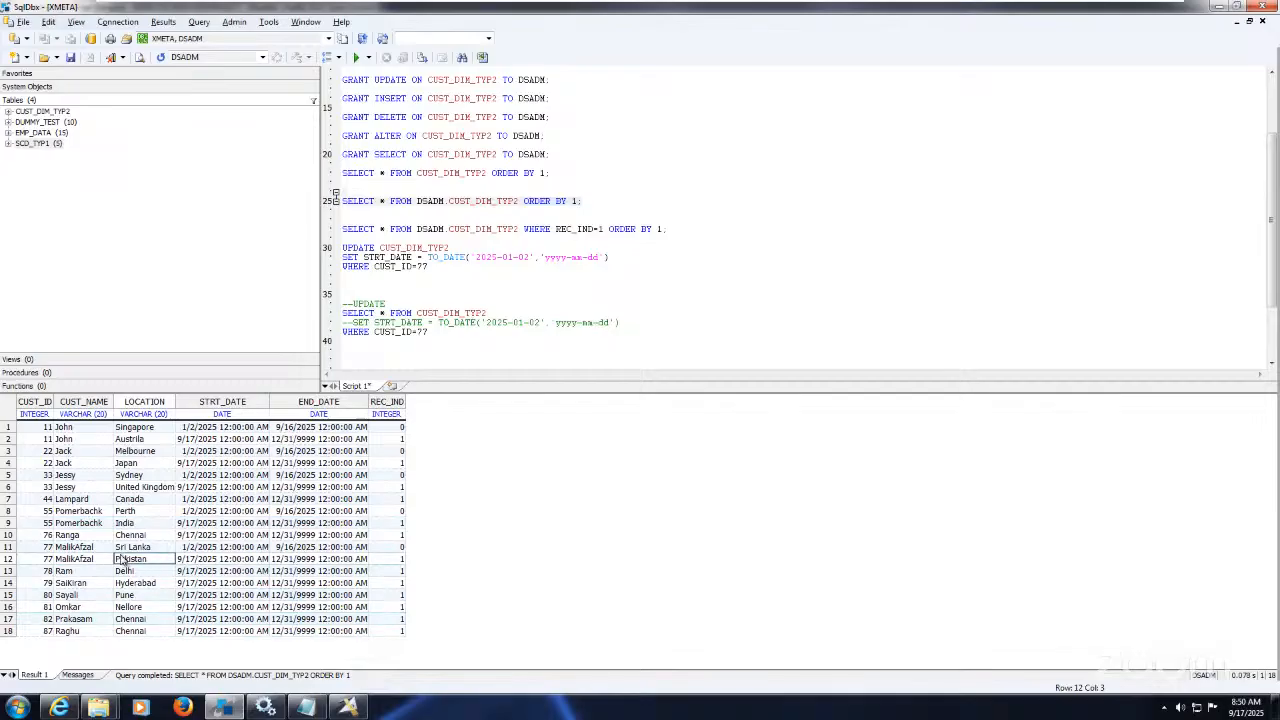
{"action": "left_click", "coordinate": [151, 572]}
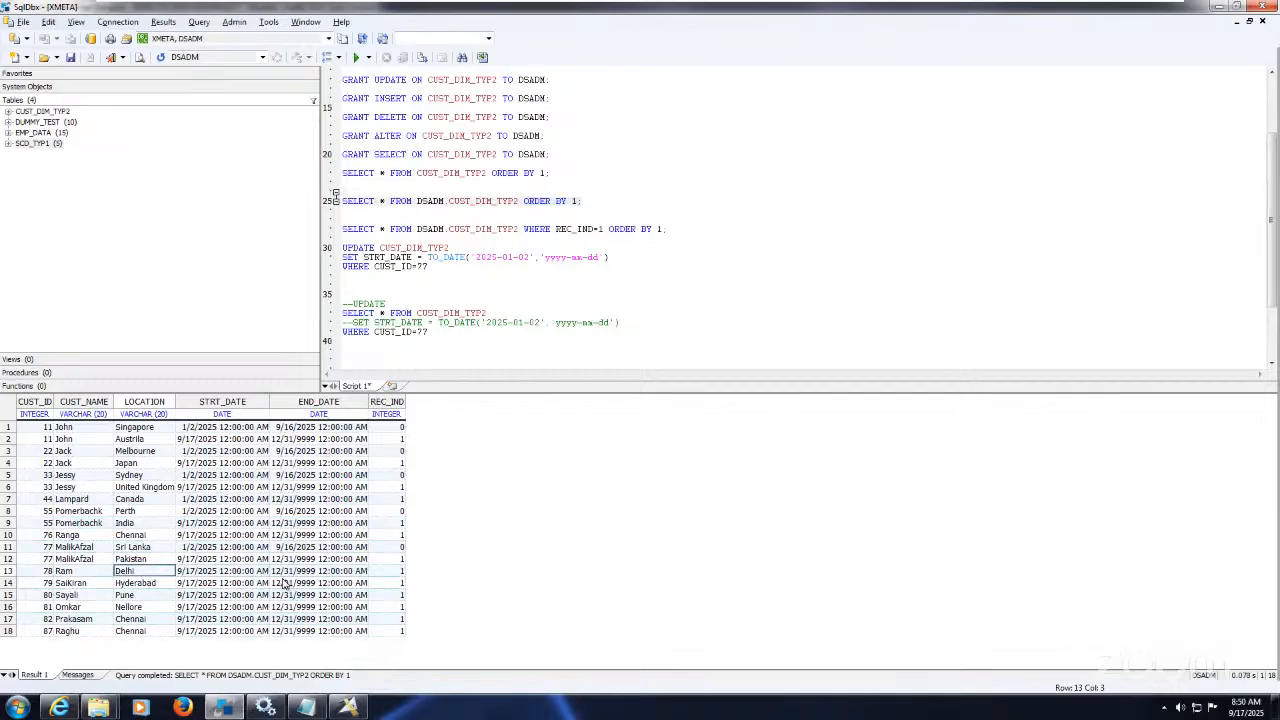
{"action": "left_click", "coordinate": [348, 707]}
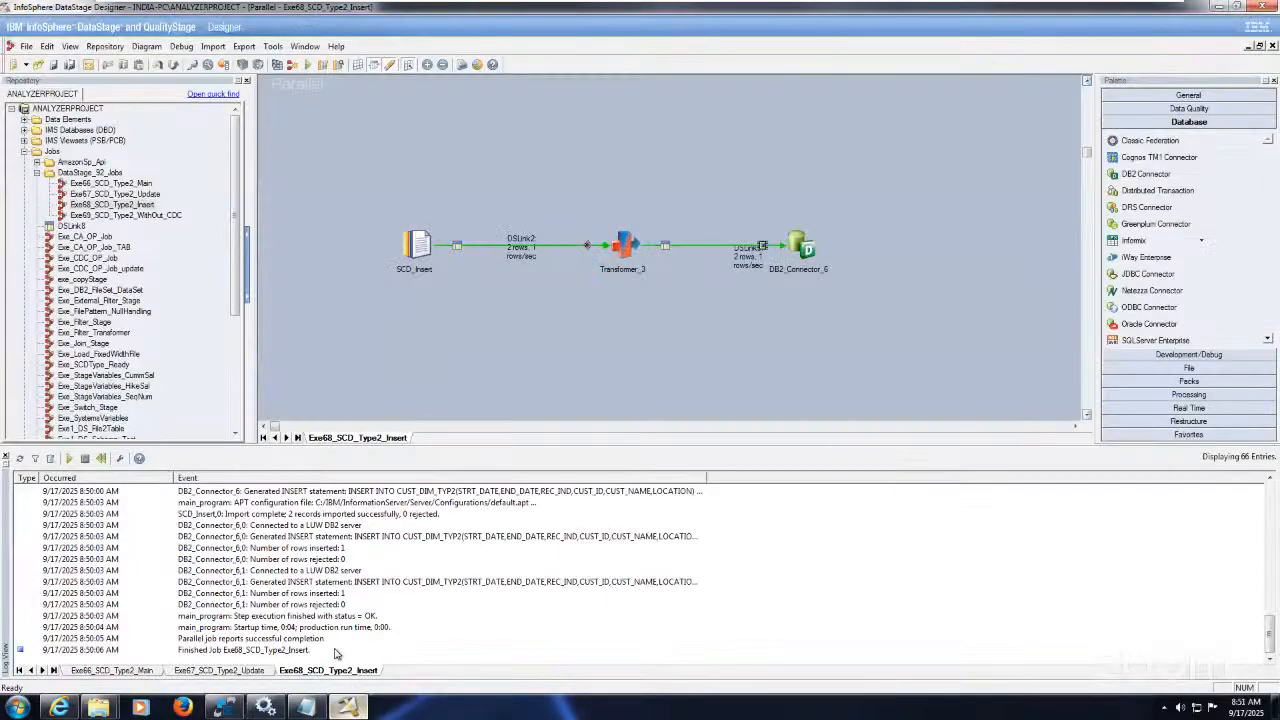
Step: Open the Exe69_SCD_Type2_WithOut_CDC job from the Repository tree
{"action": "left_click", "coordinate": [113, 670]}
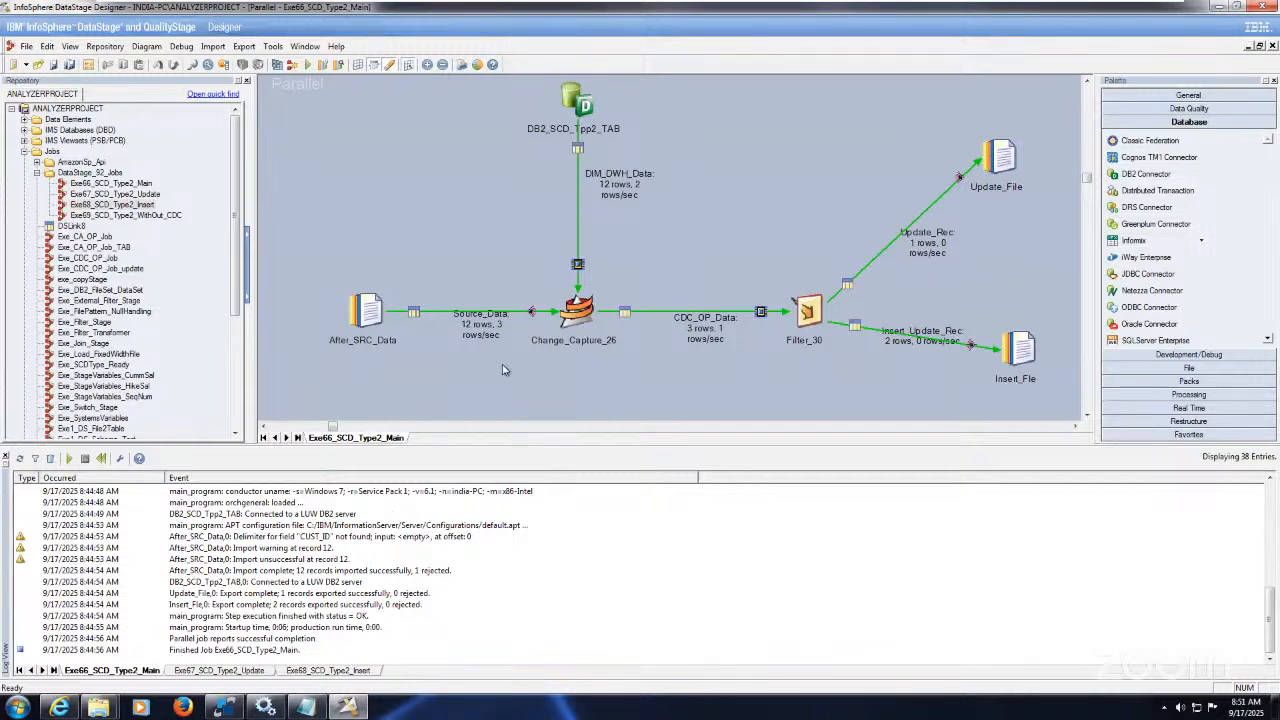
{"action": "mouse_move", "coordinate": [909, 5]}
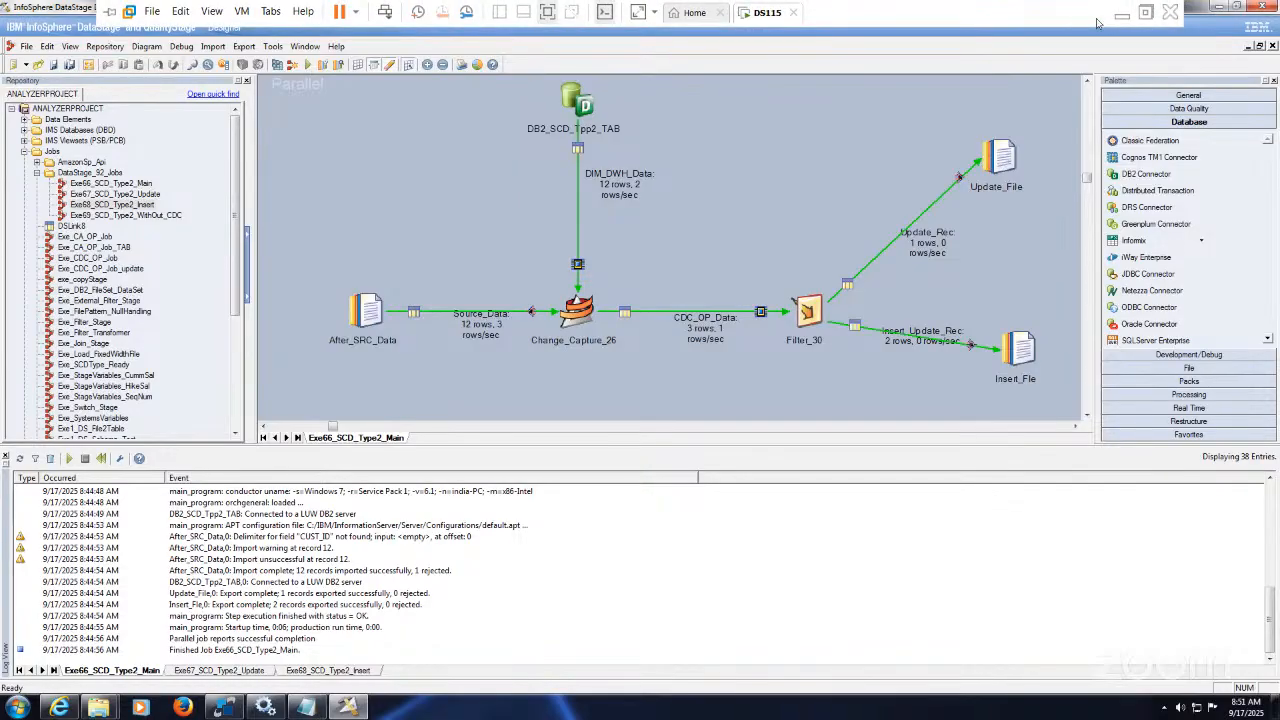
{"action": "double_click", "coordinate": [165, 214]}
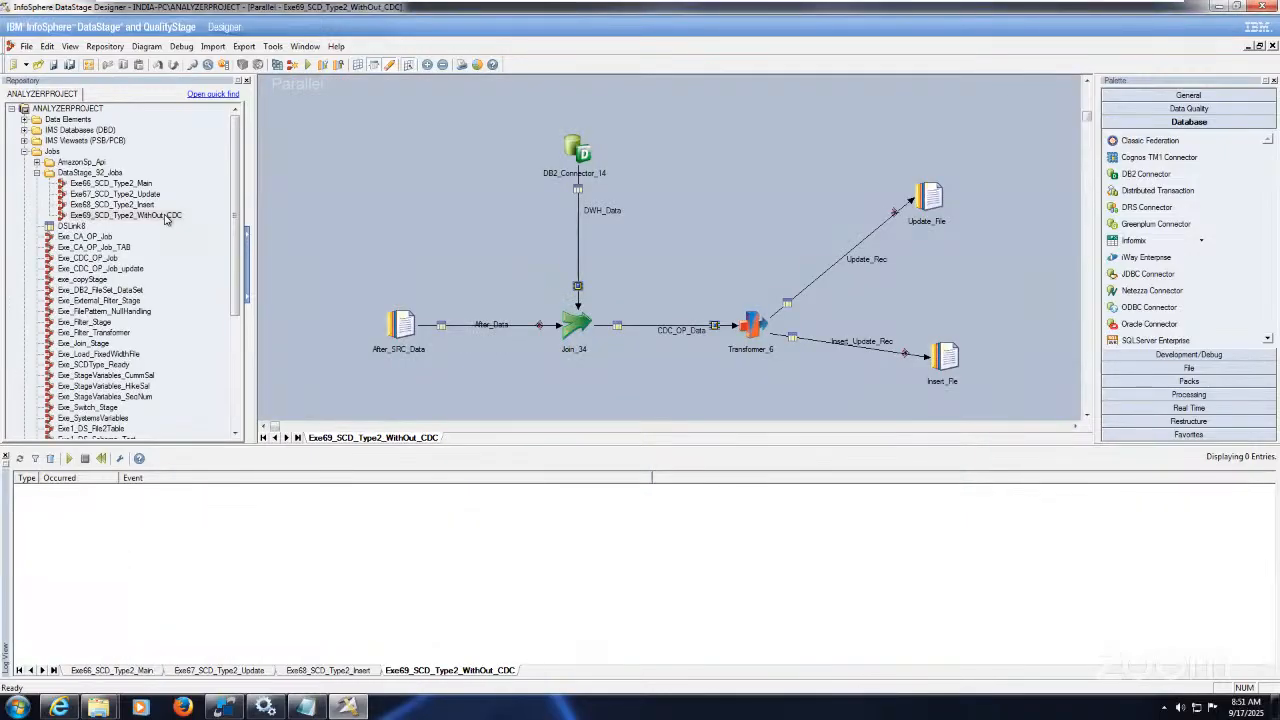
{"action": "mouse_move", "coordinate": [946, 2]}
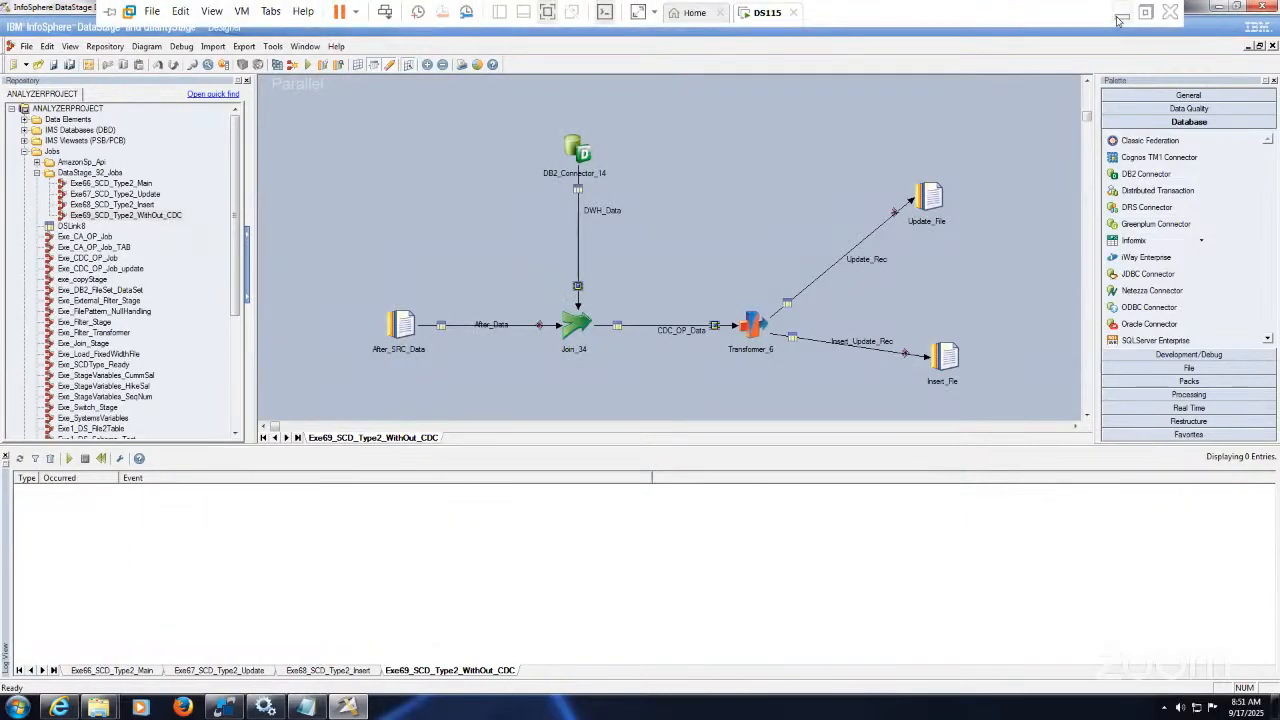
Step: Minimize the VMware virtual machine session
{"action": "left_click", "coordinate": [1118, 20]}
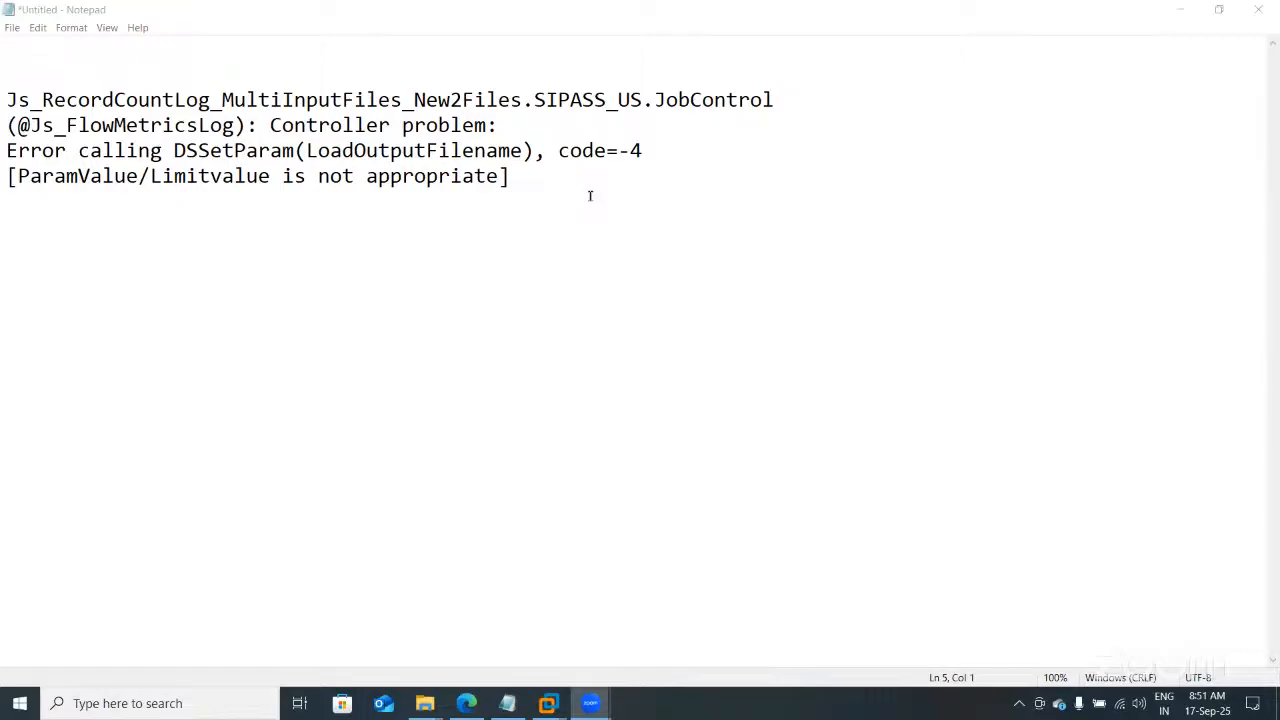
Step: Minimize the error notes, show the SCD Type 2 slide, and return to the DataStage Designer VM
{"action": "left_click", "coordinate": [1181, 9]}
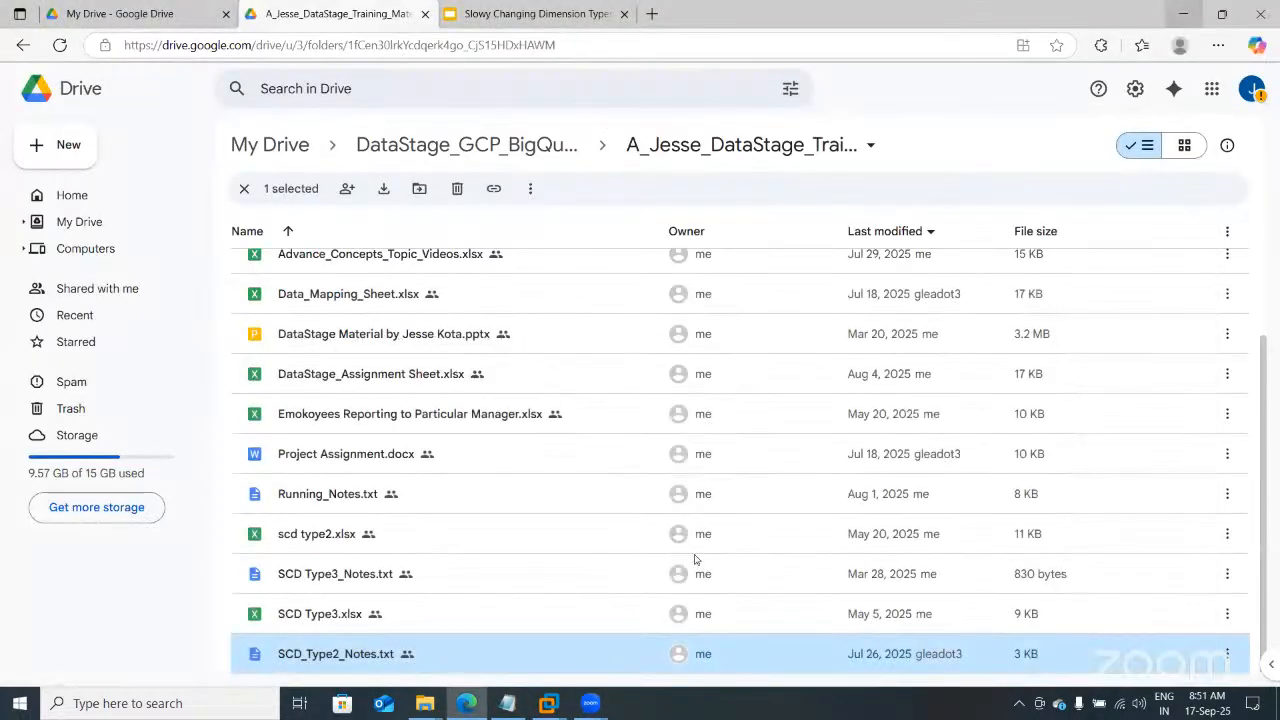
{"action": "left_click", "coordinate": [530, 10]}
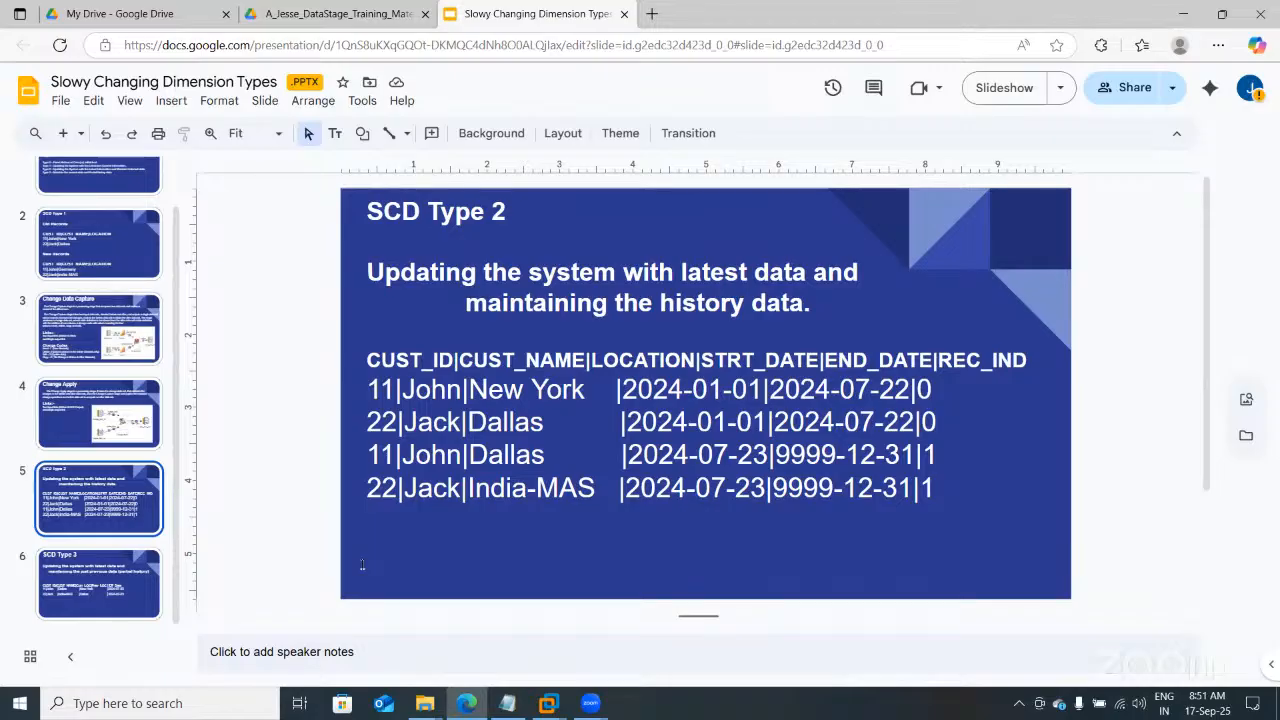
{"action": "left_click", "coordinate": [556, 706]}
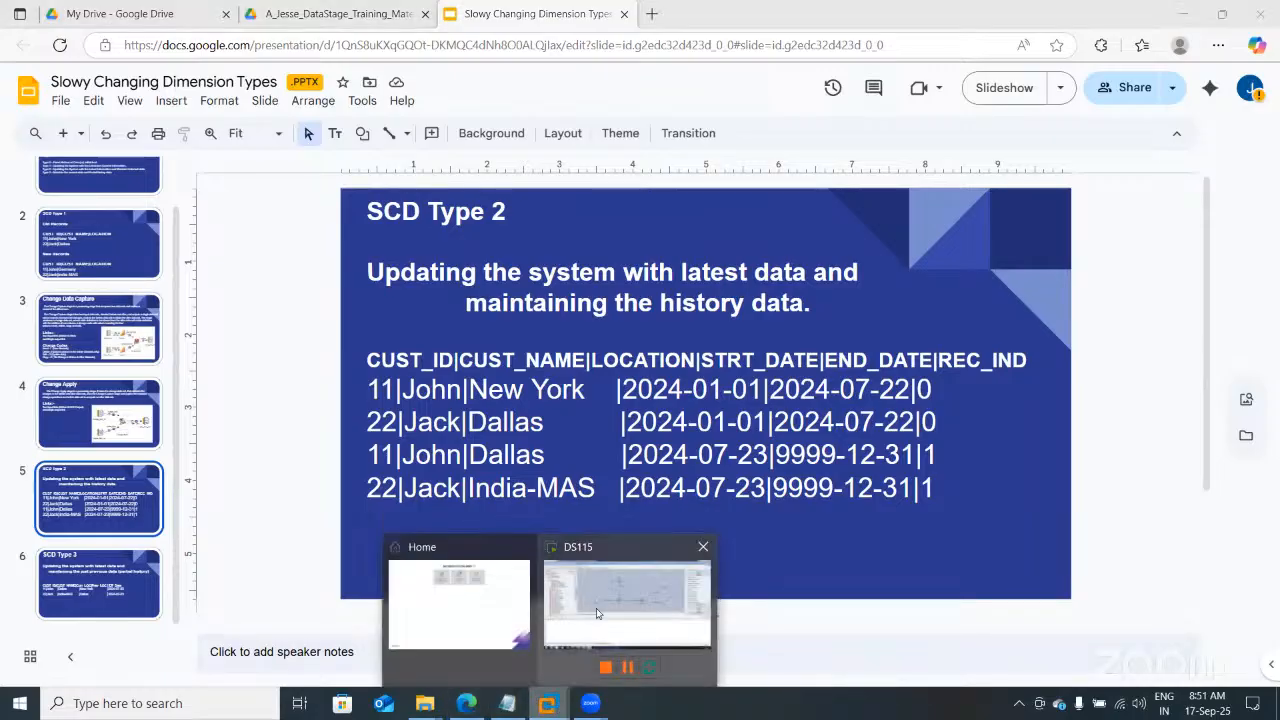
{"action": "left_click", "coordinate": [604, 611]}
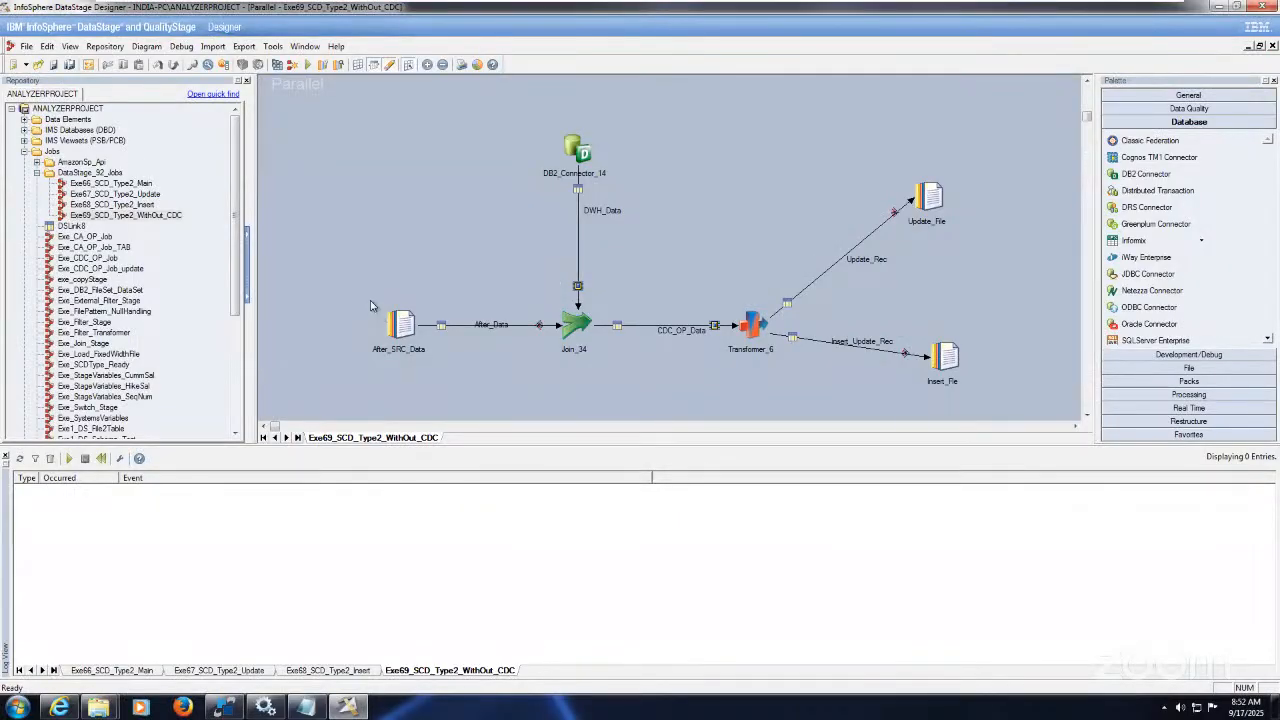
Step: Rename the DB2_Connector_14 stage to CUST_DIM2_Data
{"action": "right_click", "coordinate": [583, 153]}
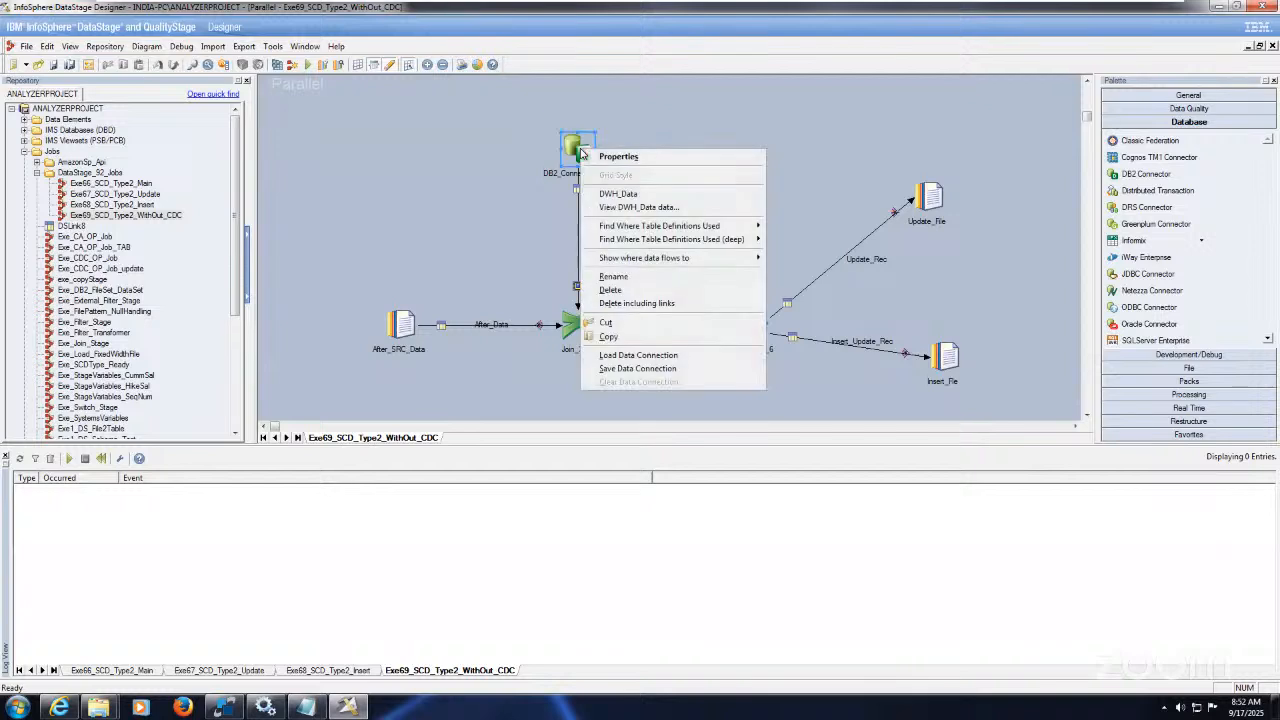
{"action": "left_click", "coordinate": [637, 277]}
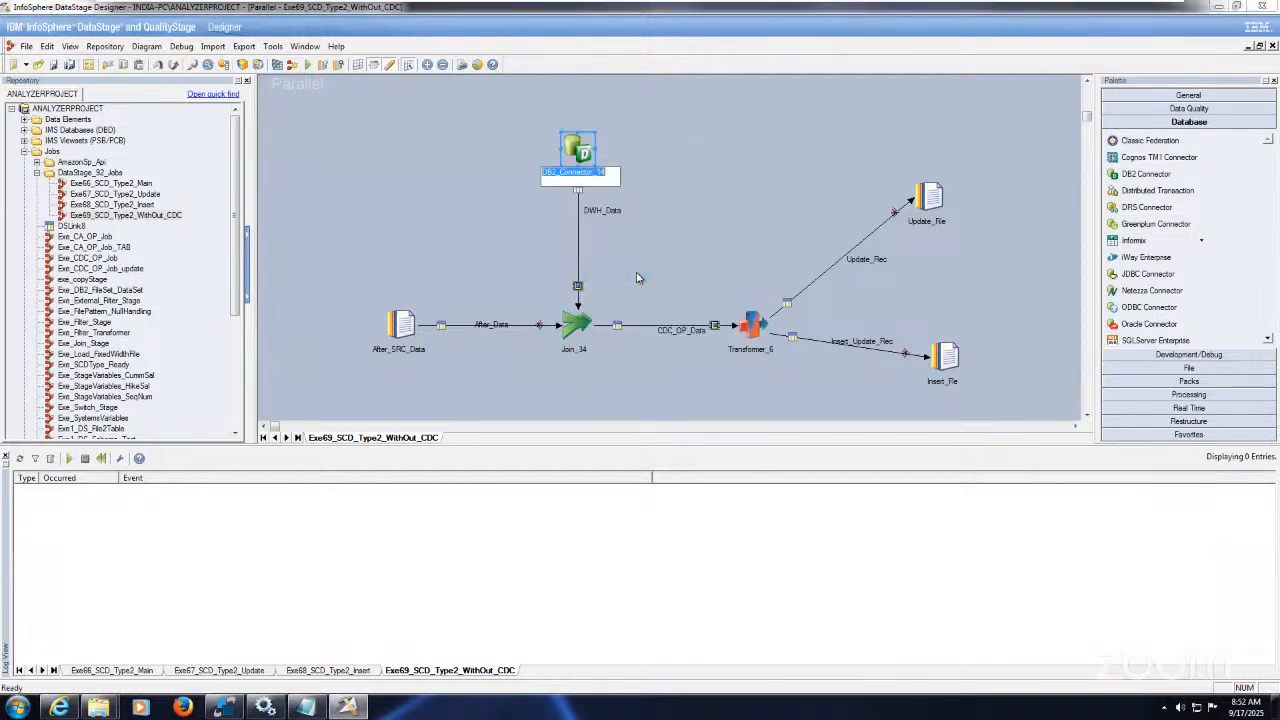
{"action": "type", "text": "CUST_DIM_Data"}
{"action": "key", "text": "Left"}
{"action": "key", "text": "Left"}
{"action": "key", "text": "Left"}
{"action": "key", "text": "Left"}
{"action": "key", "text": "Left"}
{"action": "type", "text": "2"}
{"action": "left_click", "coordinate": [676, 225]}
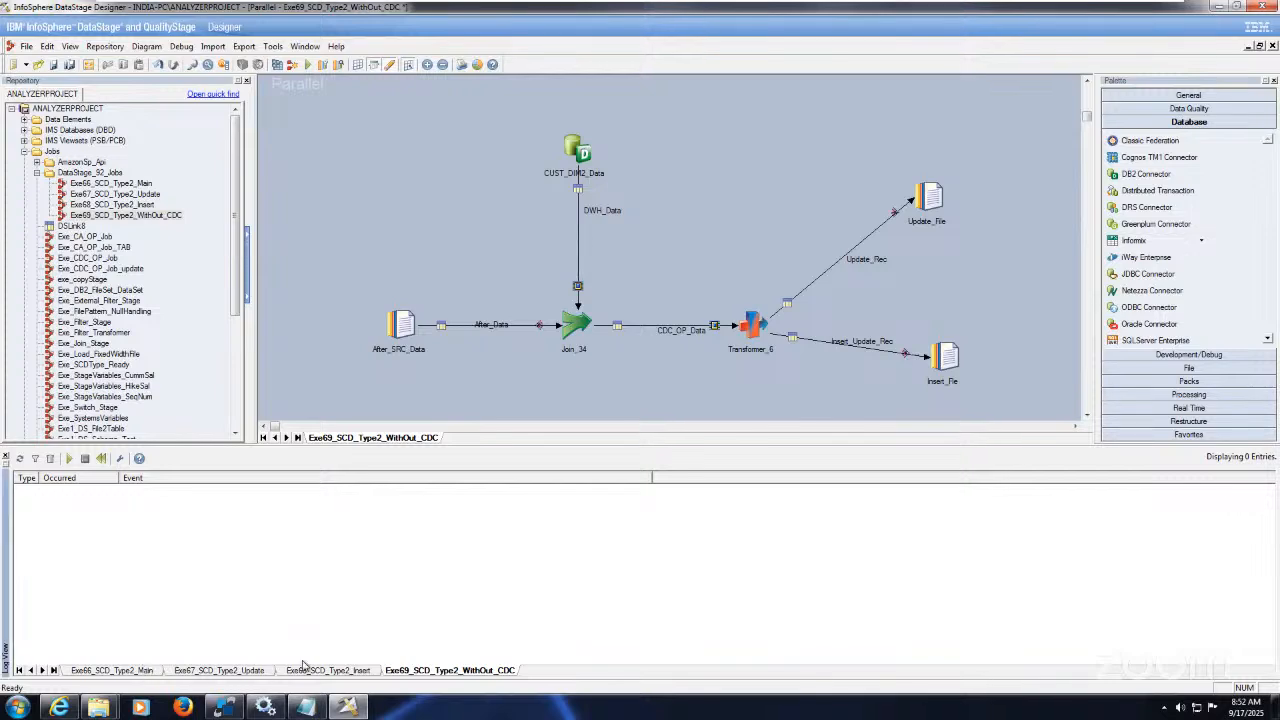
Step: Compare with Exe66_SCD_Type2_Main, then select Join_34, Transformer_6, After_SRC_Data and CUST_DIM2_Data stages
{"action": "left_click", "coordinate": [150, 671]}
{"action": "left_click", "coordinate": [433, 673]}
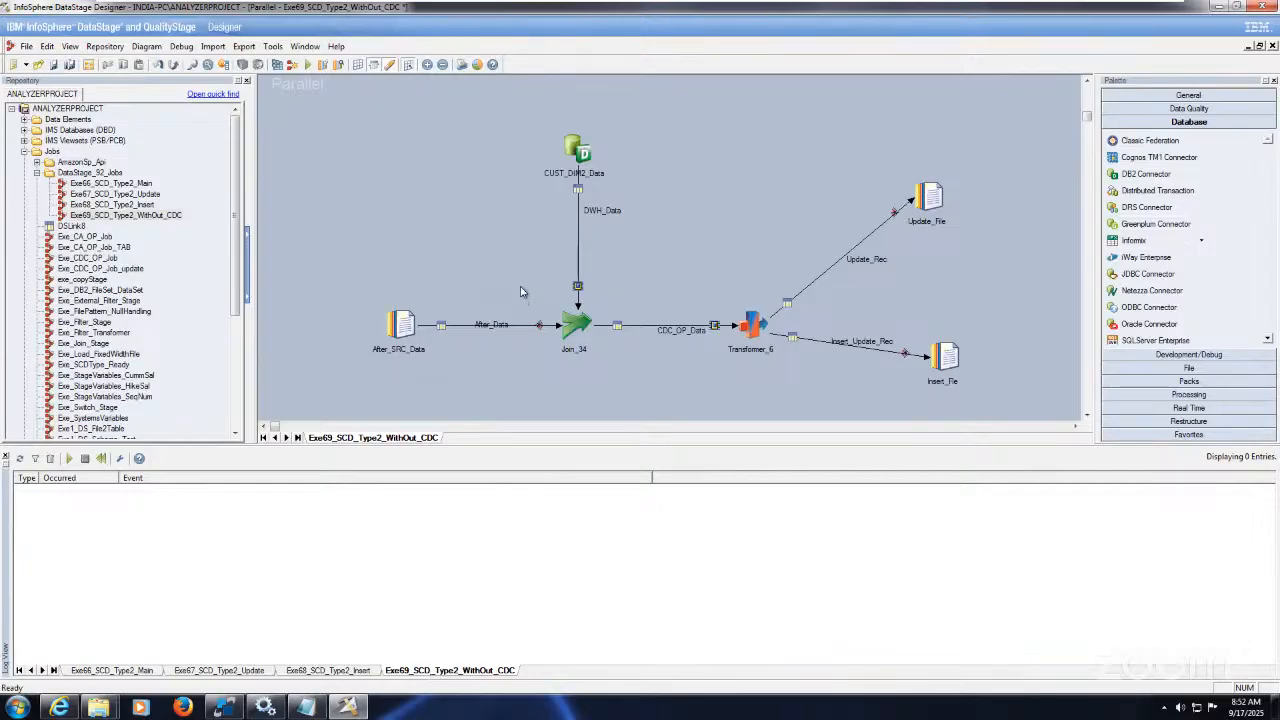
{"action": "left_click_drag", "start_coordinate": [520, 292], "coordinate": [782, 388]}
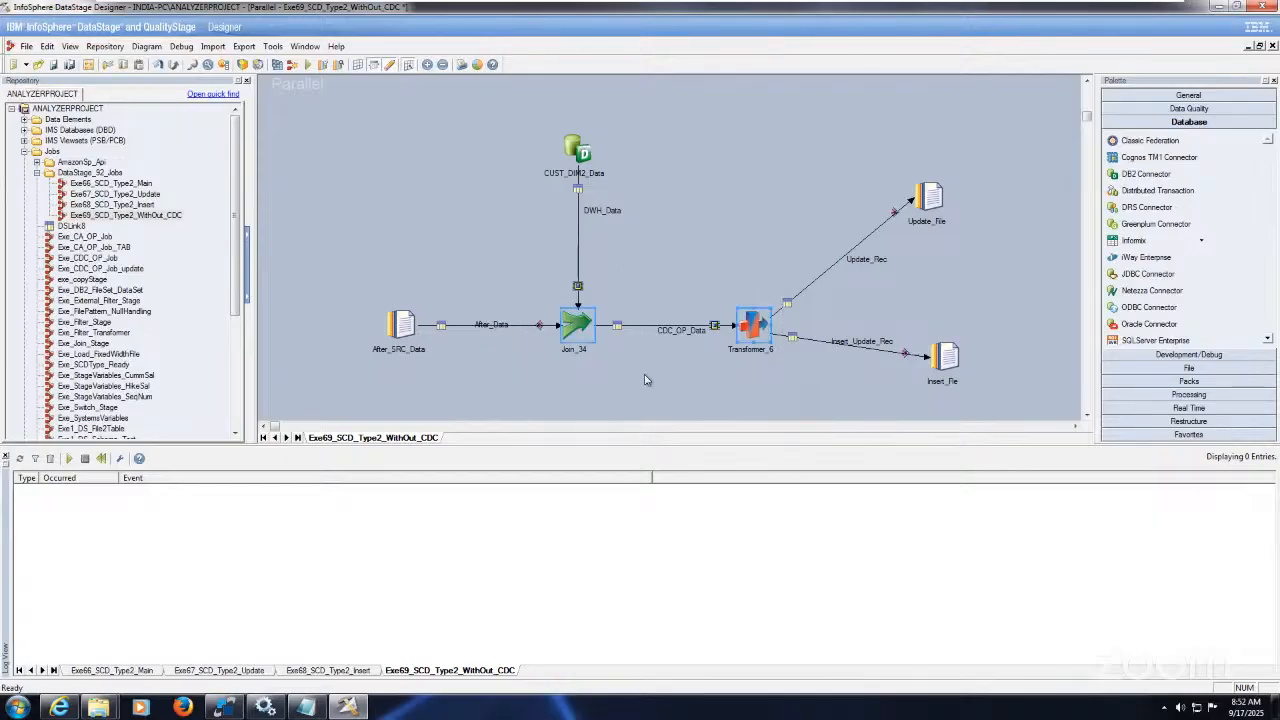
{"action": "left_click", "coordinate": [645, 380]}
{"action": "left_click_drag", "start_coordinate": [336, 298], "coordinate": [478, 382]}
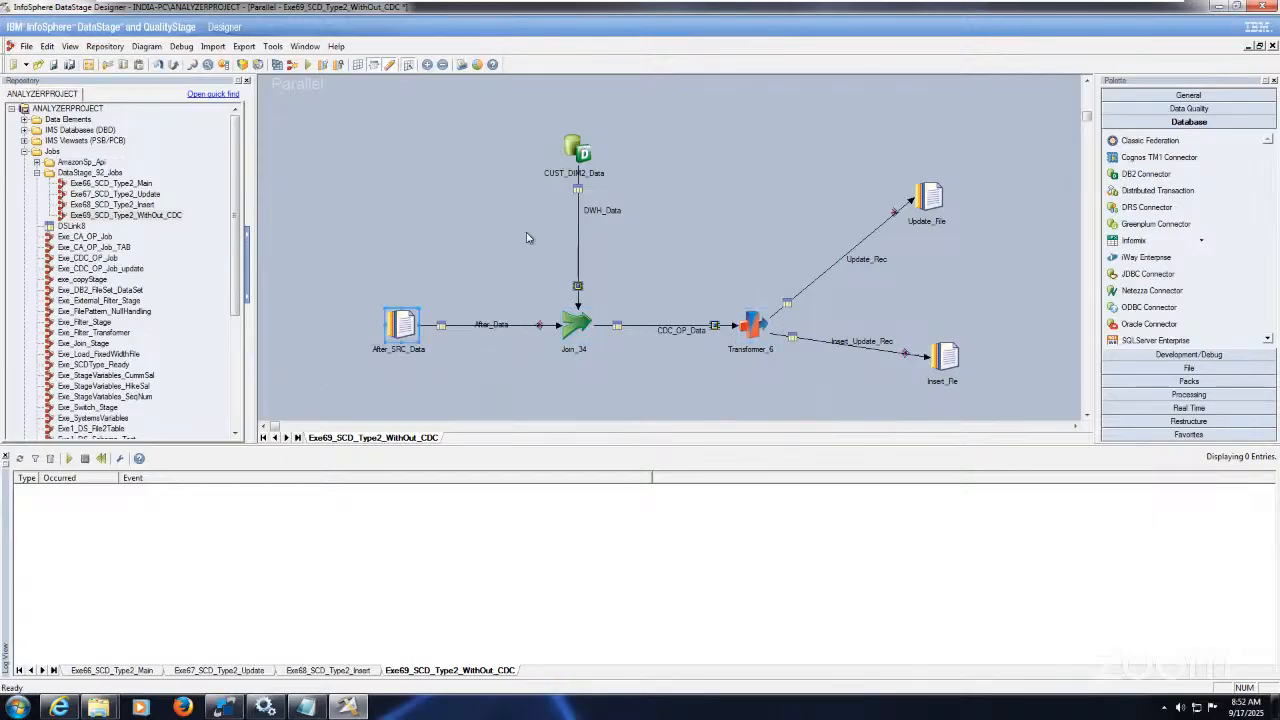
{"action": "left_click", "coordinate": [586, 148]}
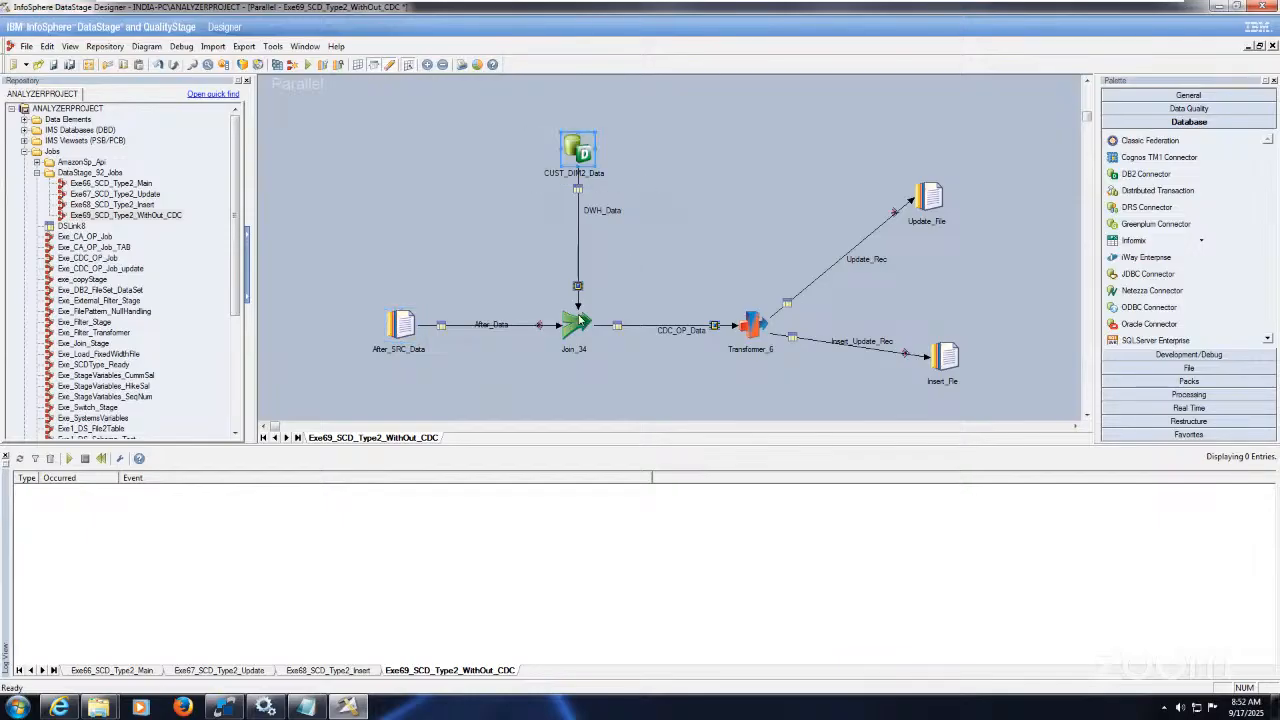
{"action": "double_click", "coordinate": [590, 147]}
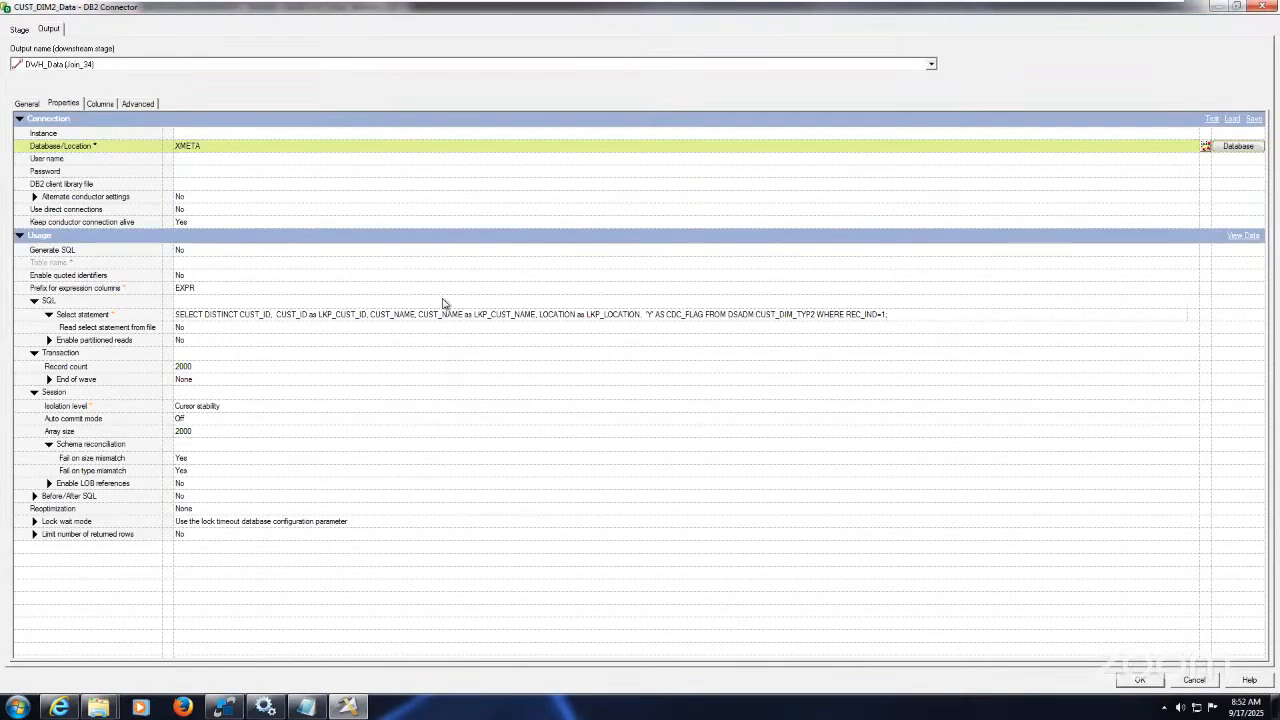
{"action": "left_click", "coordinate": [458, 314]}
{"action": "key", "text": "ctrl+c"}
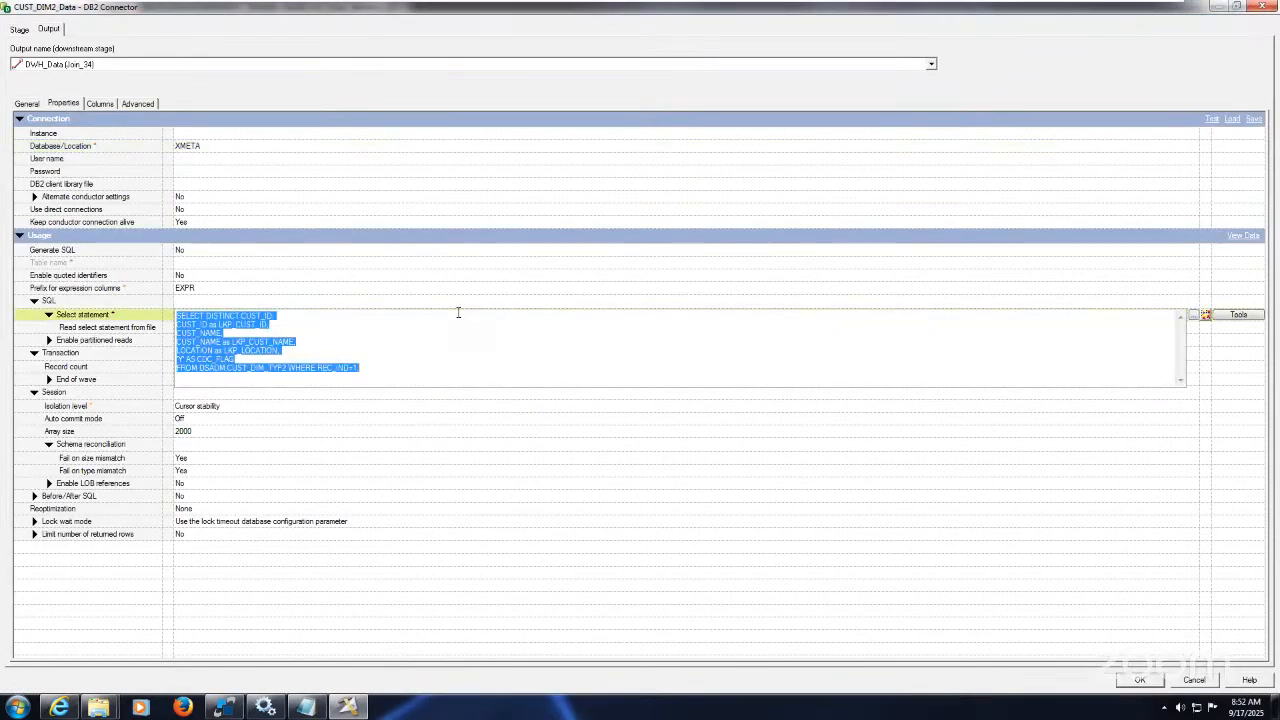
{"action": "key", "text": "Delete"}
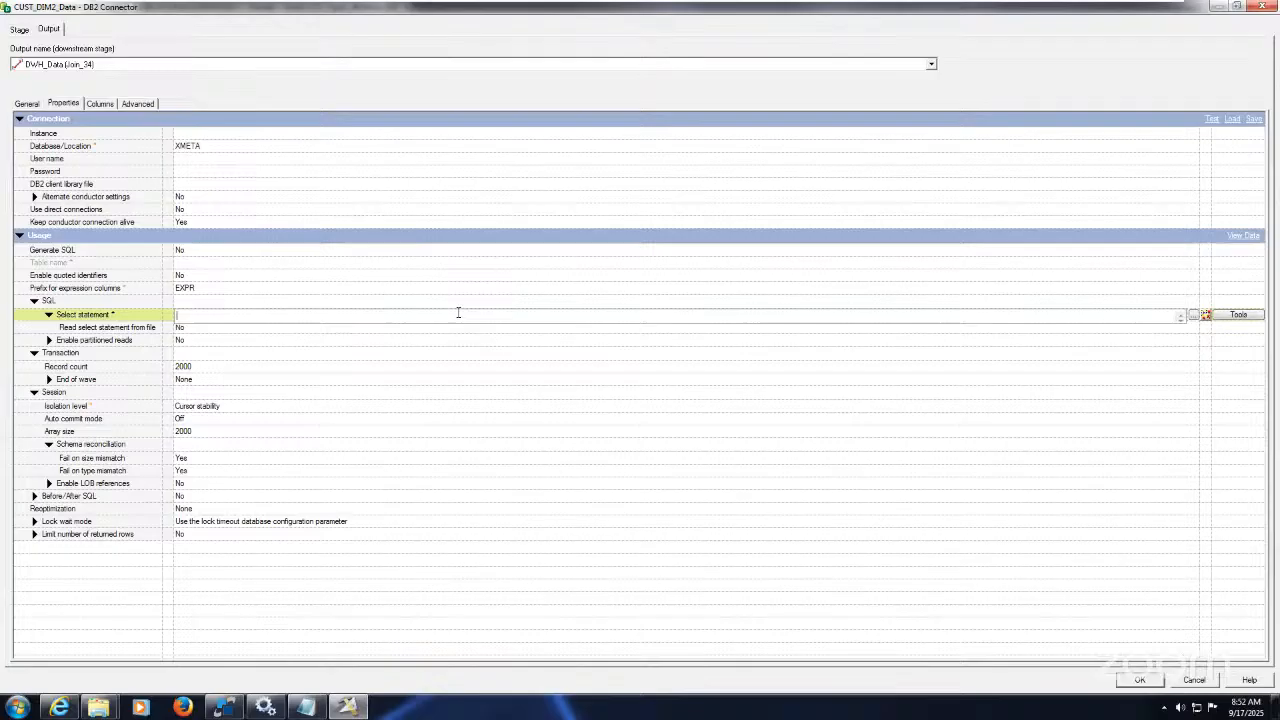
{"action": "left_click", "coordinate": [1192, 679]}
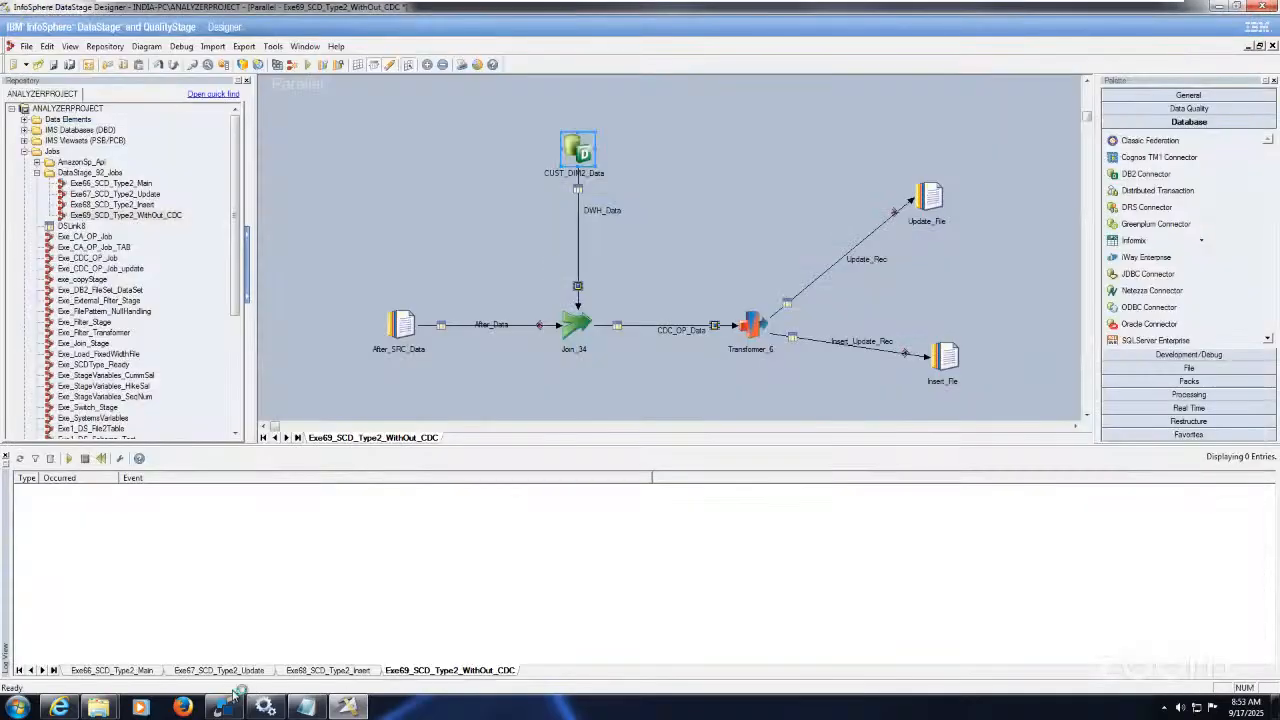
Step: Paste the SELECT DISTINCT REC_IND=1 lookup query at the end of the SqlDbx script
{"action": "left_click", "coordinate": [225, 707]}
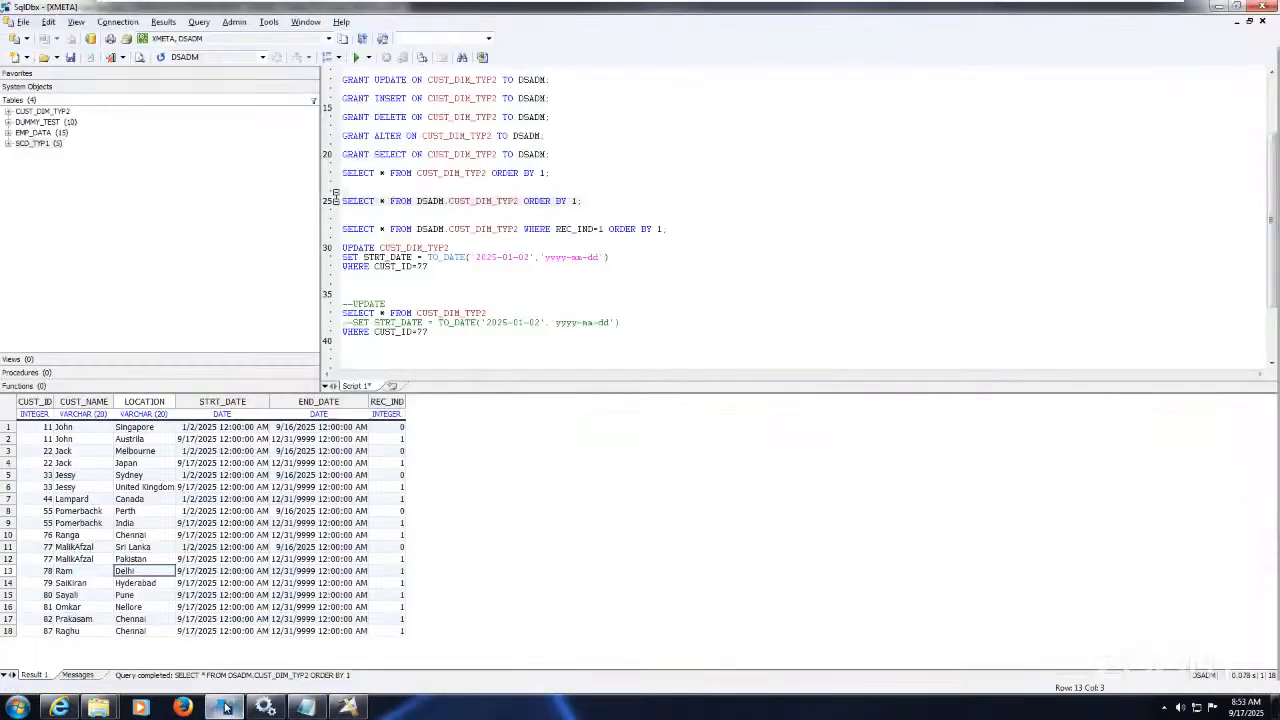
{"action": "left_click", "coordinate": [441, 325]}
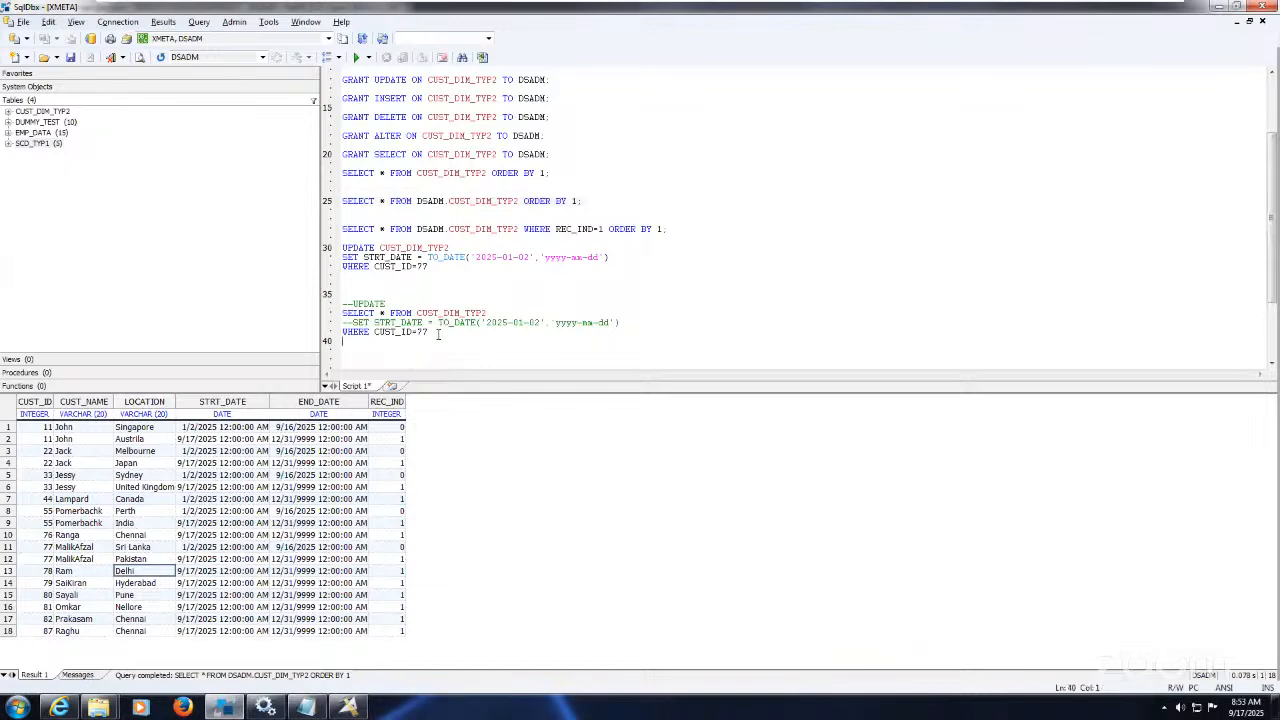
{"action": "key", "text": "Return"}
{"action": "key", "text": "Return"}
{"action": "key", "text": "Return"}
{"action": "key", "text": "Return"}
{"action": "key", "text": "Return"}
{"action": "key", "text": "Return"}
{"action": "key", "text": "Return"}
{"action": "key", "text": "Return"}
{"action": "key", "text": "Return"}
{"action": "key", "text": "Return"}
{"action": "key", "text": "Return"}
{"action": "key", "text": "Return"}
{"action": "key", "text": "Return"}
{"action": "key", "text": "Return"}
{"action": "key", "text": "Return"}
{"action": "key", "text": "Return"}
{"action": "key", "text": "Return"}
{"action": "key", "text": "Return"}
{"action": "key", "text": "Return"}
{"action": "key", "text": "Return"}
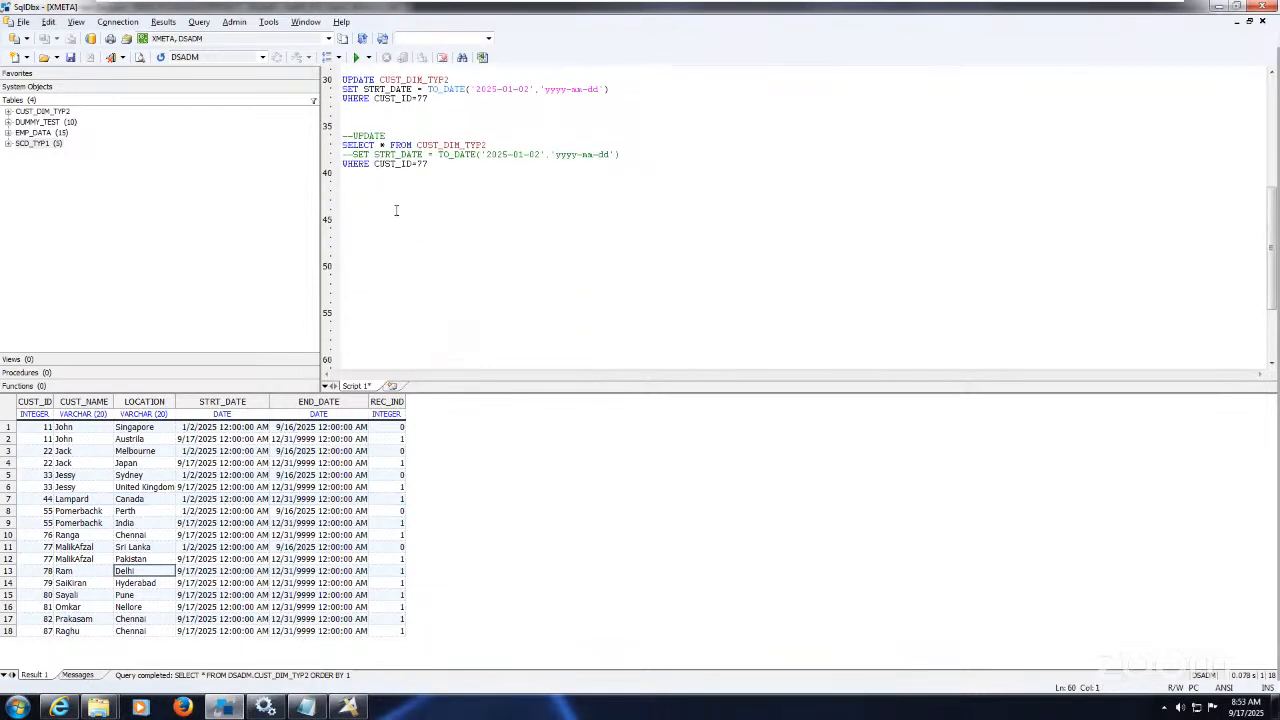
{"action": "key", "text": "ctrl+v"}
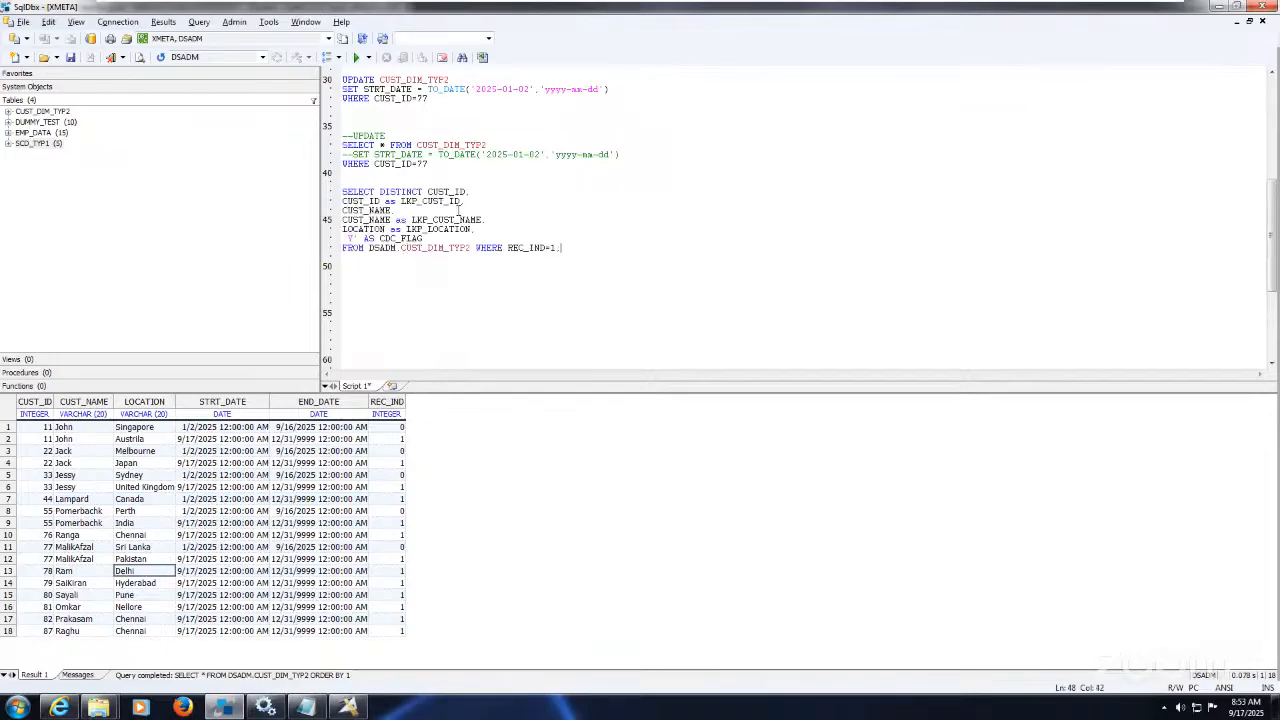
Step: Highlight the CUST_ID, CUST_NAME and LOCATION columns and their LKP_ aliases in the query
{"action": "double_click", "coordinate": [446, 191]}
{"action": "double_click", "coordinate": [432, 201]}
{"action": "double_click", "coordinate": [362, 220]}
{"action": "left_click_drag", "start_coordinate": [342, 210], "coordinate": [436, 263]}
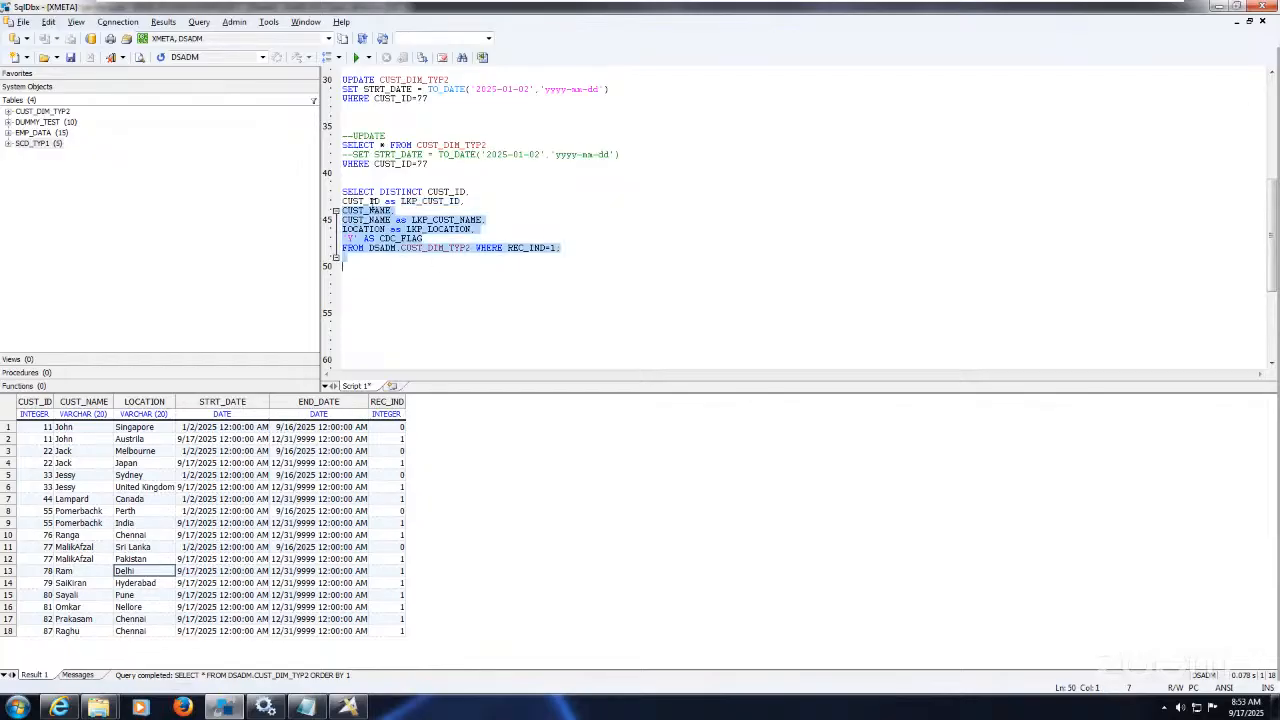
{"action": "double_click", "coordinate": [374, 202]}
{"action": "double_click", "coordinate": [381, 211]}
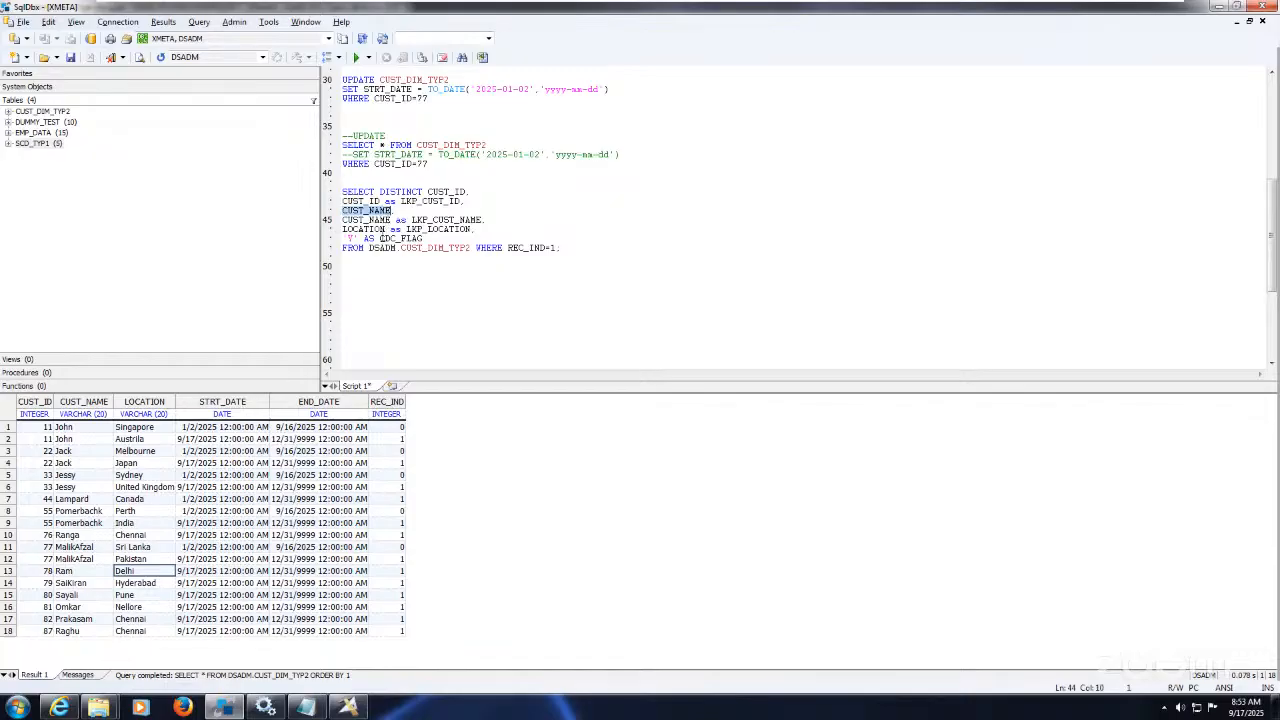
{"action": "double_click", "coordinate": [371, 230]}
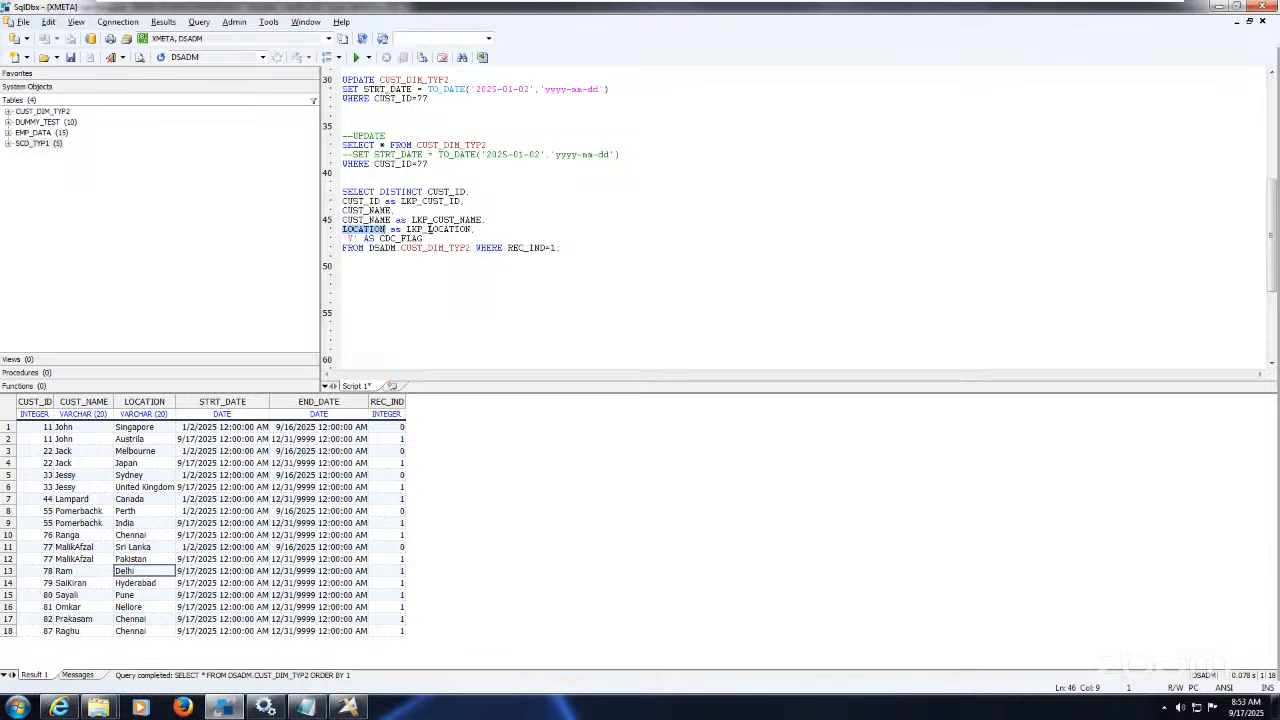
{"action": "left_click", "coordinate": [433, 230]}
{"action": "double_click", "coordinate": [429, 230]}
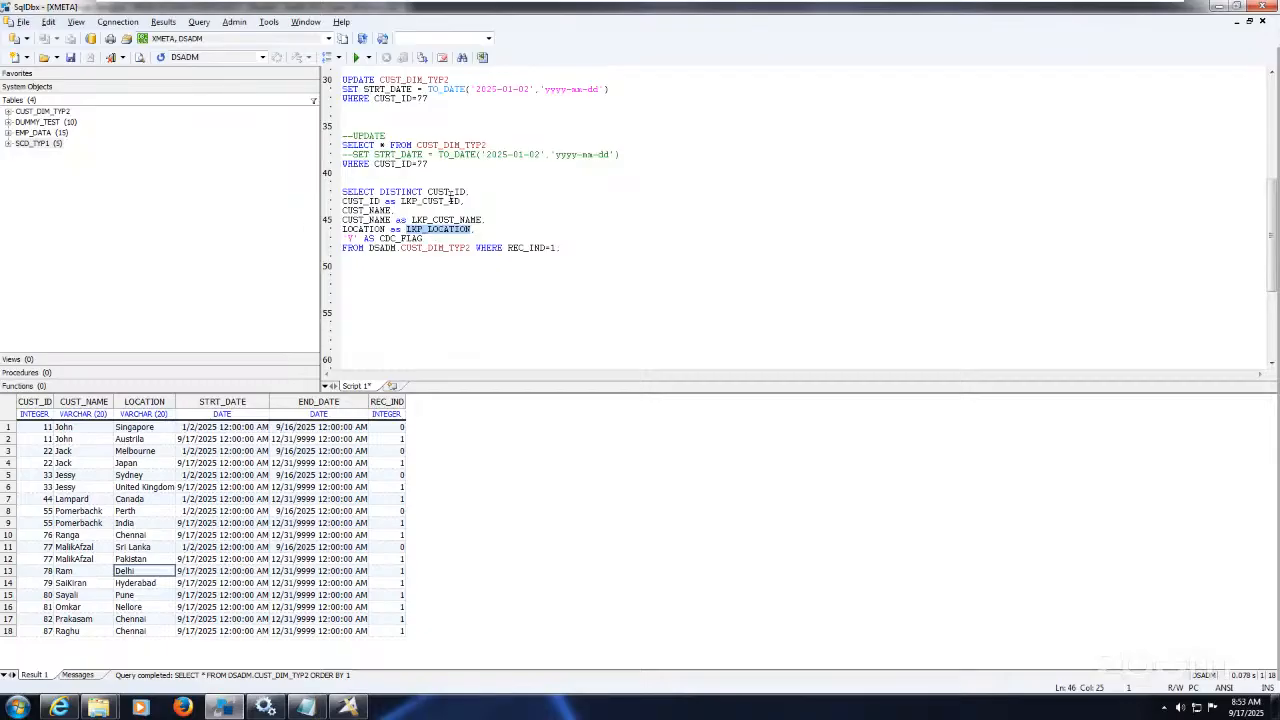
Step: Review the LKP_CUST_ID, LKP_CUST_NAME and LKP_LOCATION aliases again, then return to Designer
{"action": "double_click", "coordinate": [447, 191]}
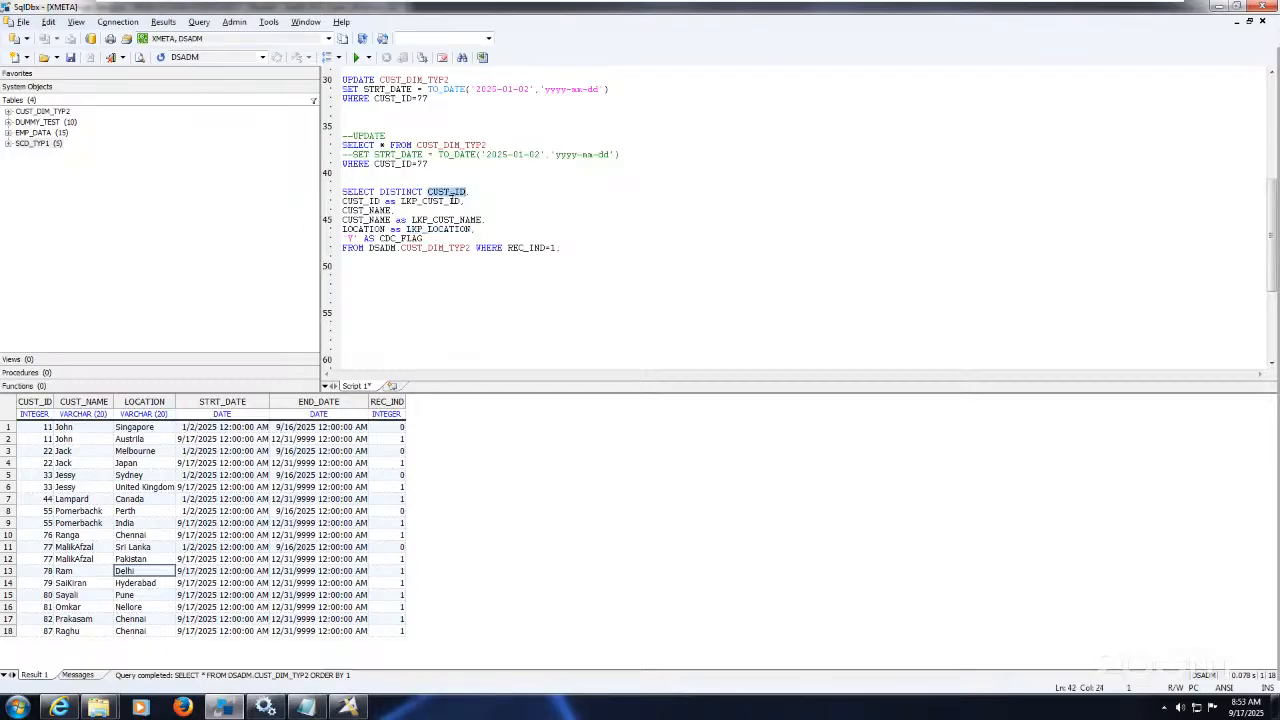
{"action": "double_click", "coordinate": [430, 201]}
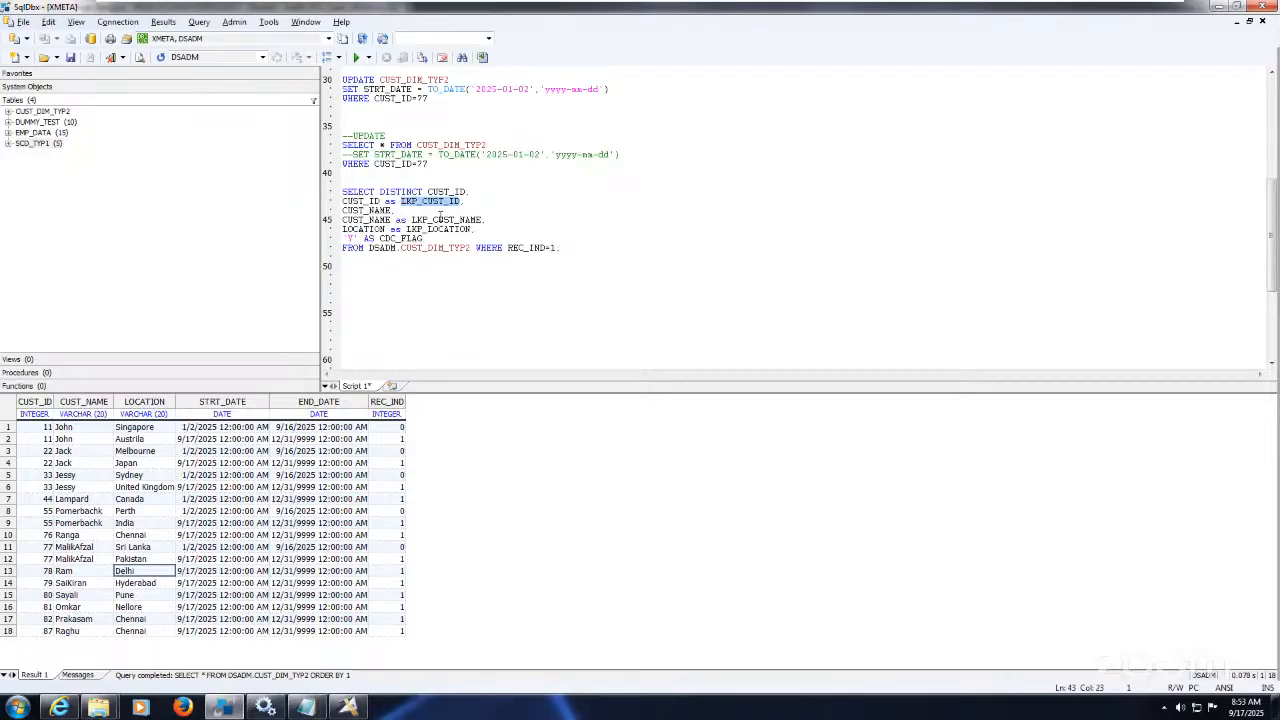
{"action": "double_click", "coordinate": [440, 219]}
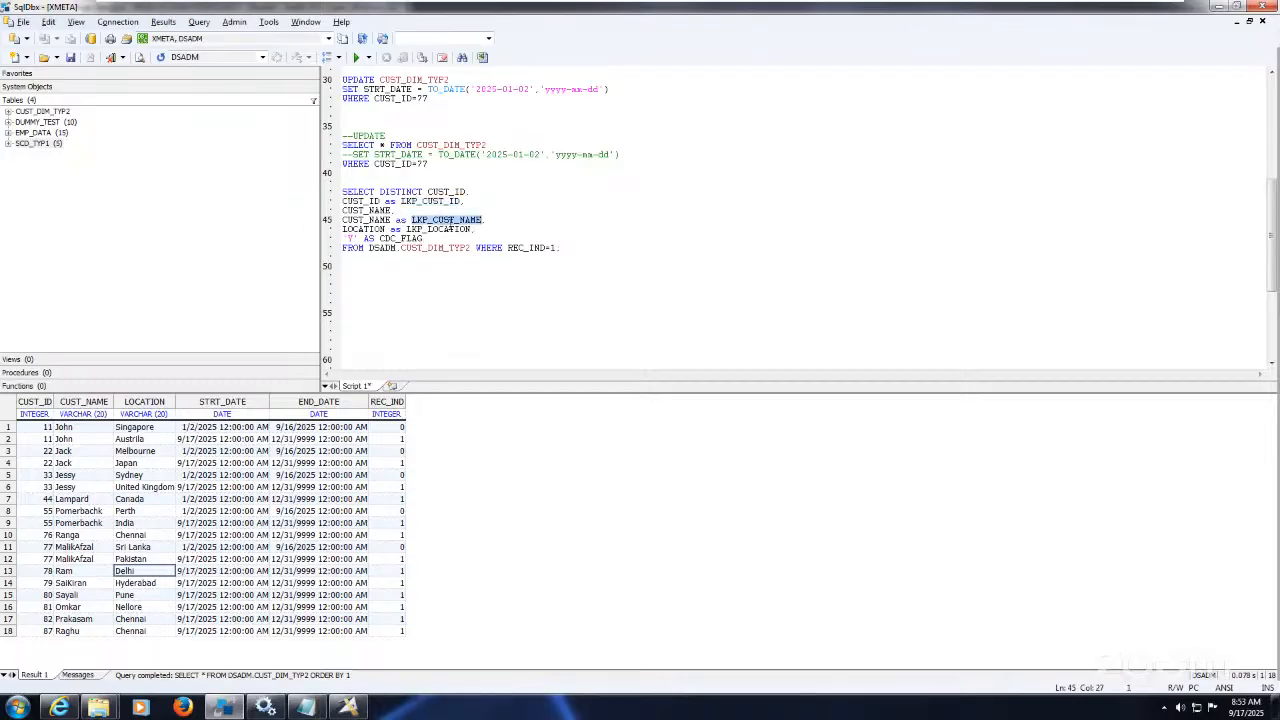
{"action": "double_click", "coordinate": [452, 229]}
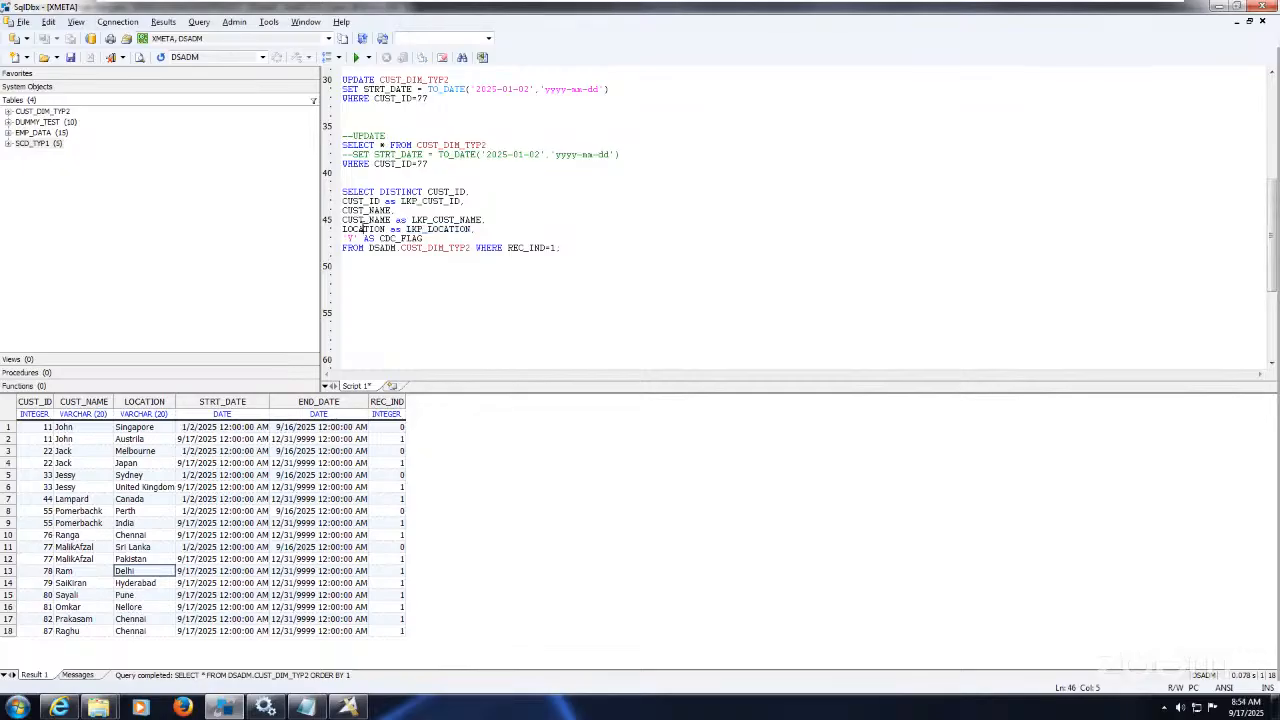
{"action": "double_click", "coordinate": [363, 229]}
{"action": "double_click", "coordinate": [450, 229]}
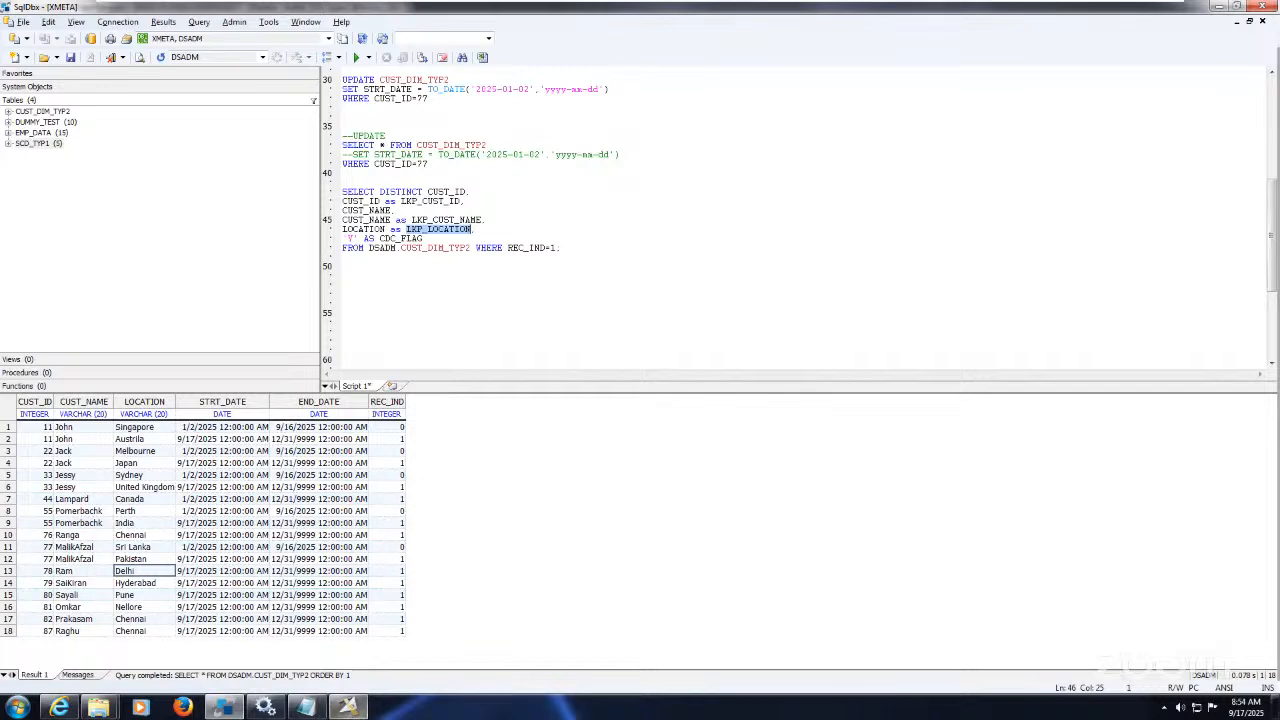
{"action": "left_click", "coordinate": [350, 705]}
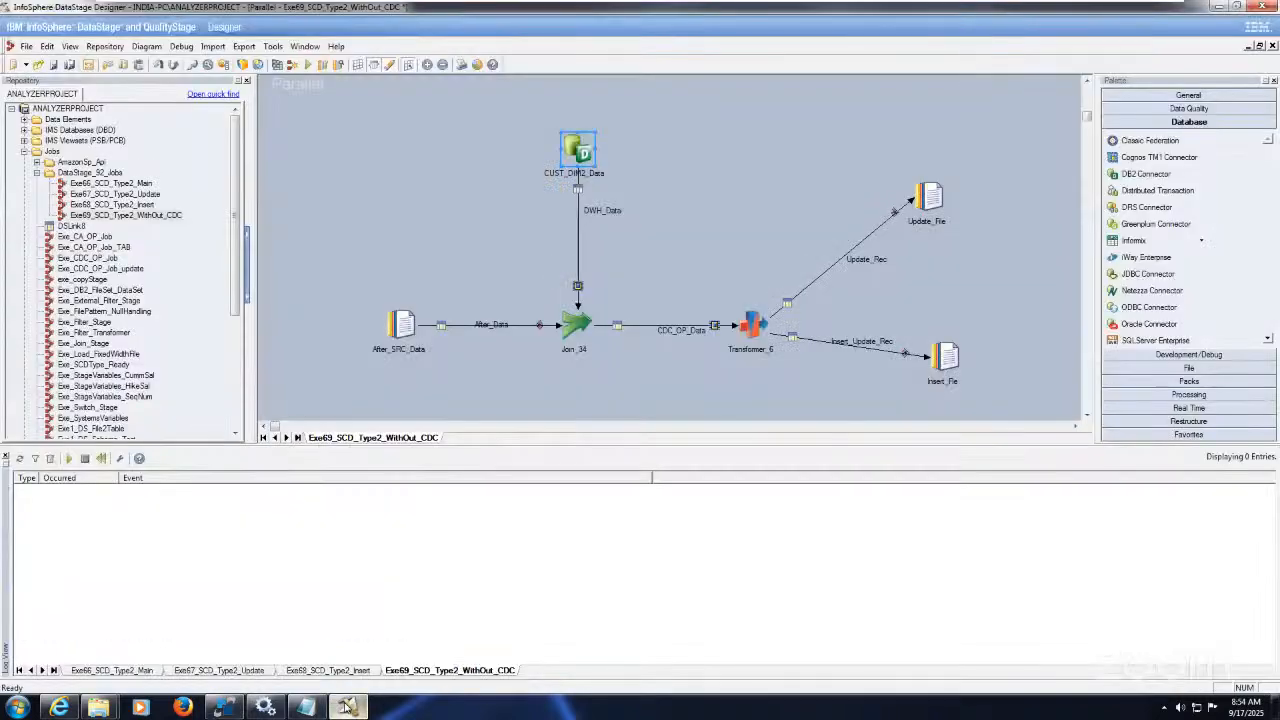
Step: Inspect the After_SRC_Data stage's columns, including LOCATION, and its source properties
{"action": "double_click", "coordinate": [402, 325]}
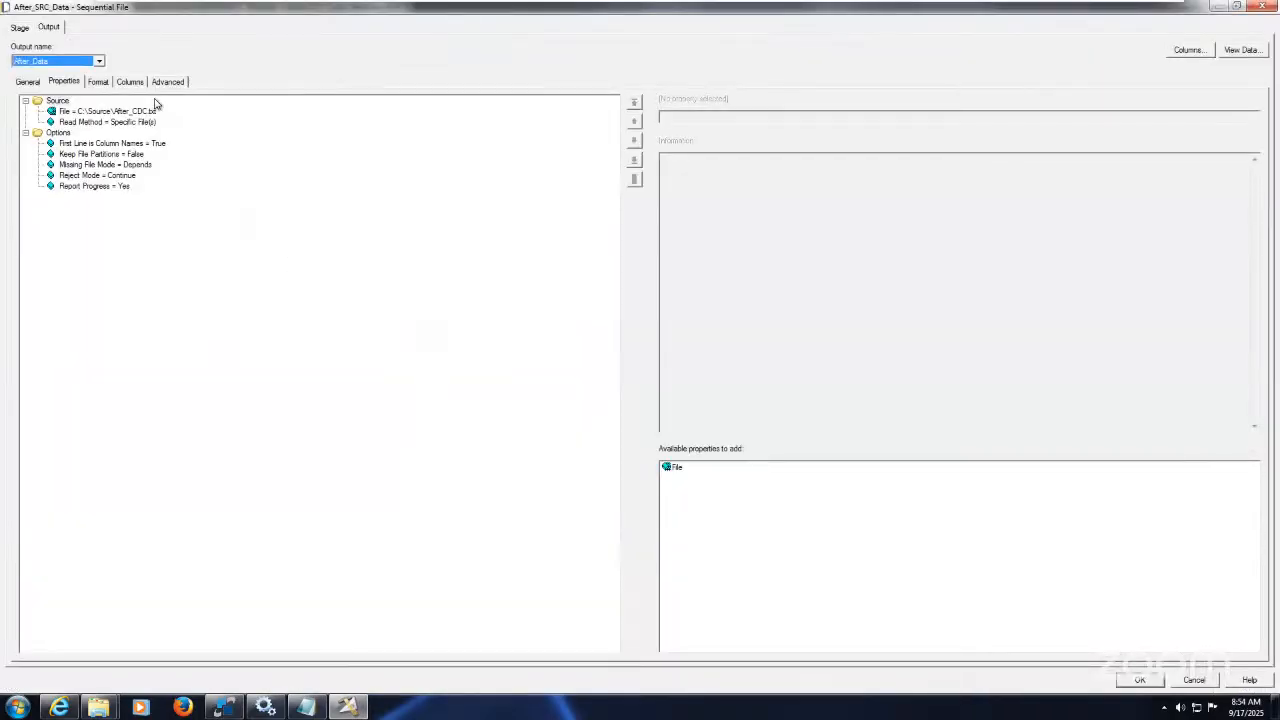
{"action": "left_click", "coordinate": [131, 82]}
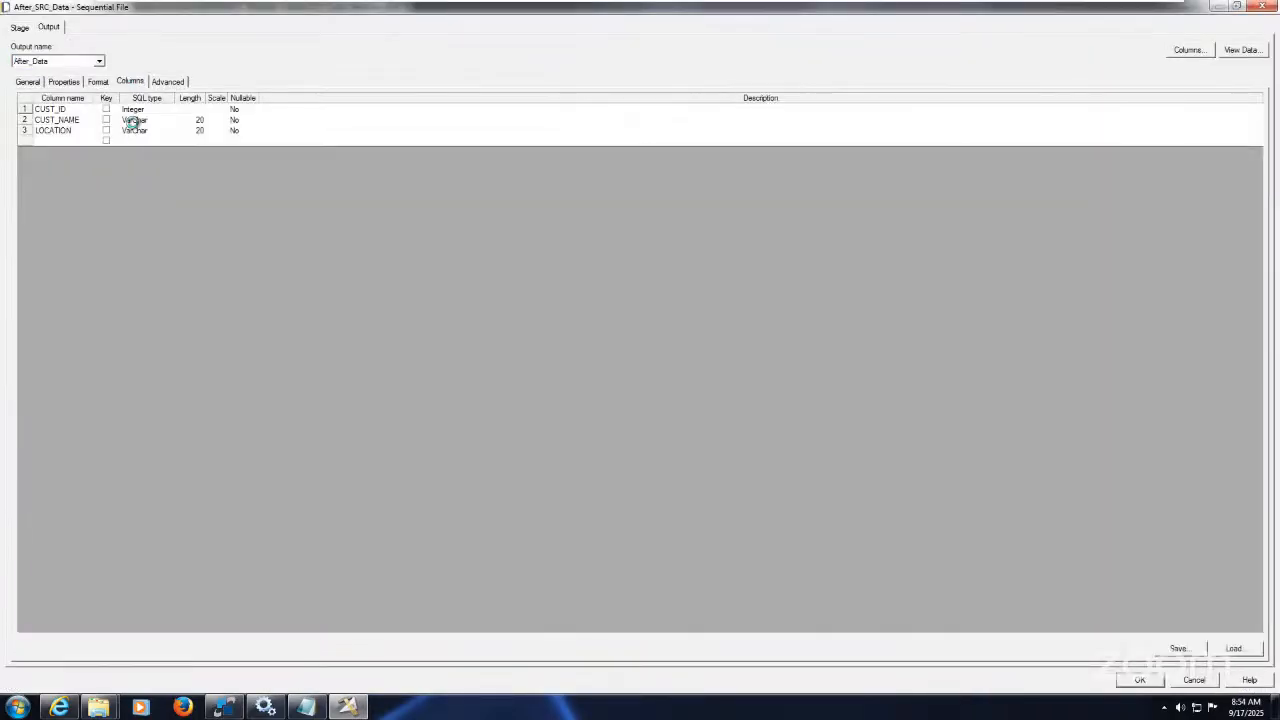
{"action": "left_click", "coordinate": [72, 132]}
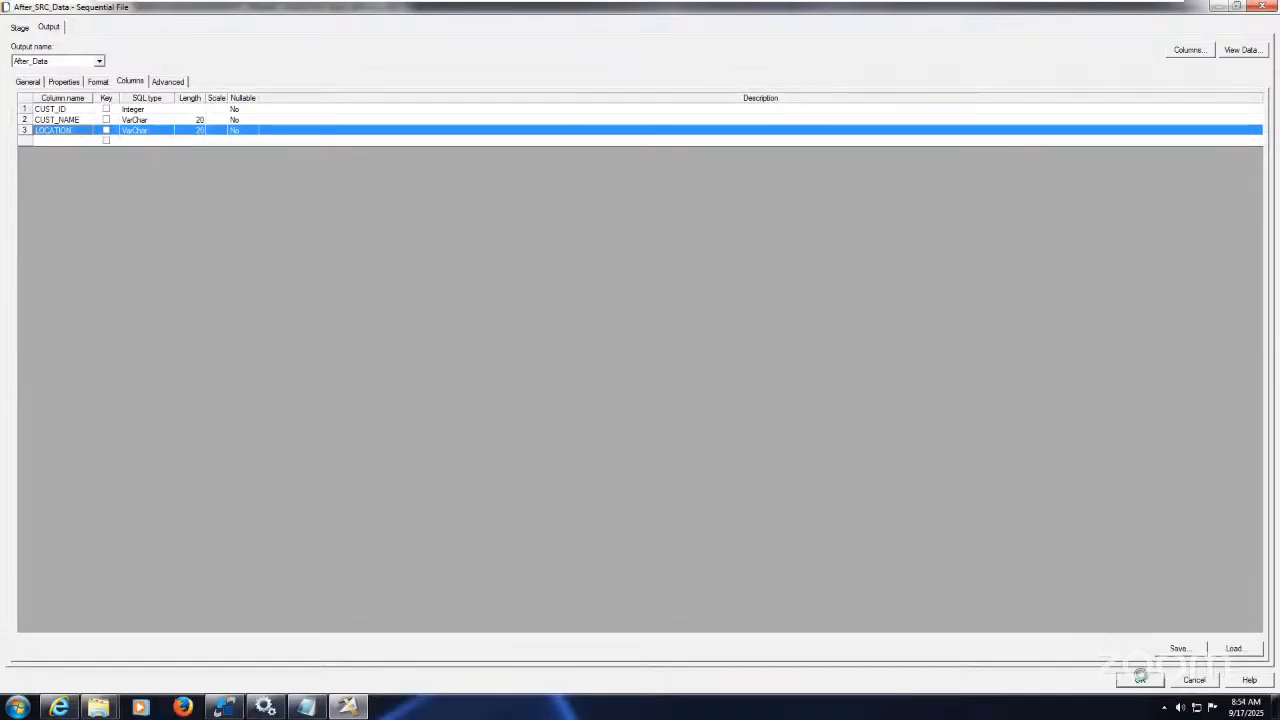
{"action": "left_click", "coordinate": [64, 81]}
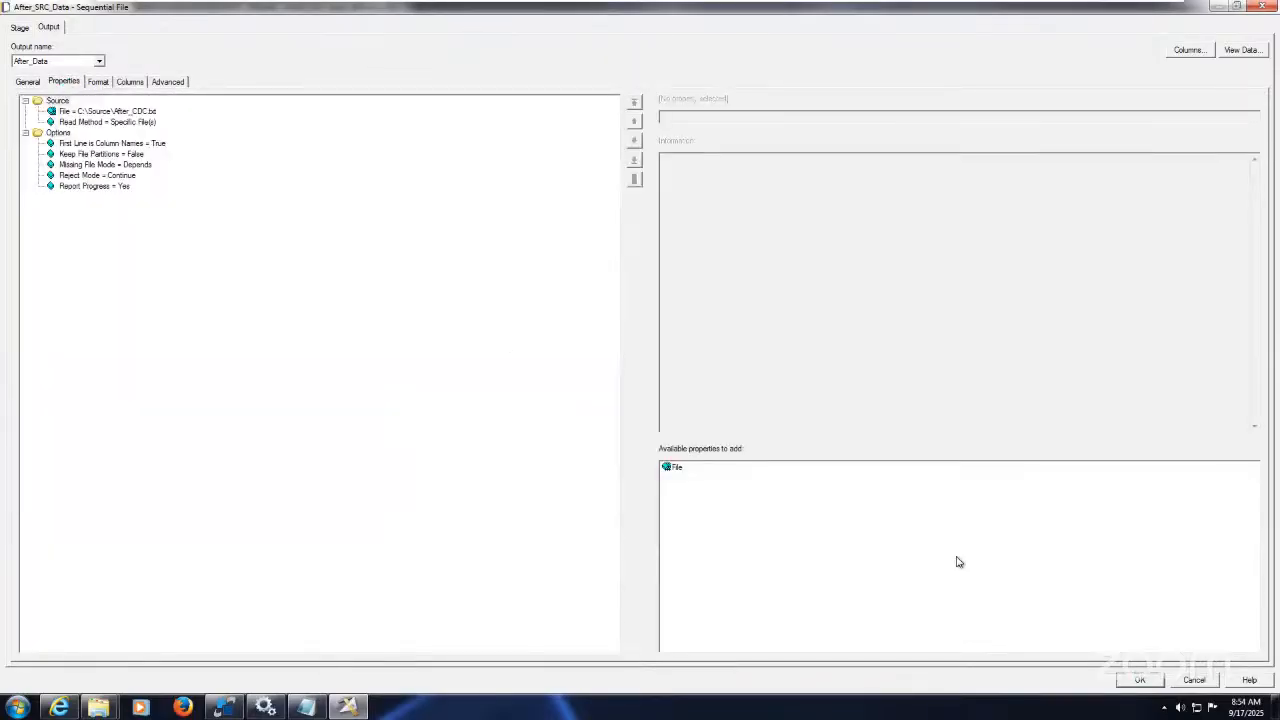
{"action": "left_click", "coordinate": [1140, 680]}
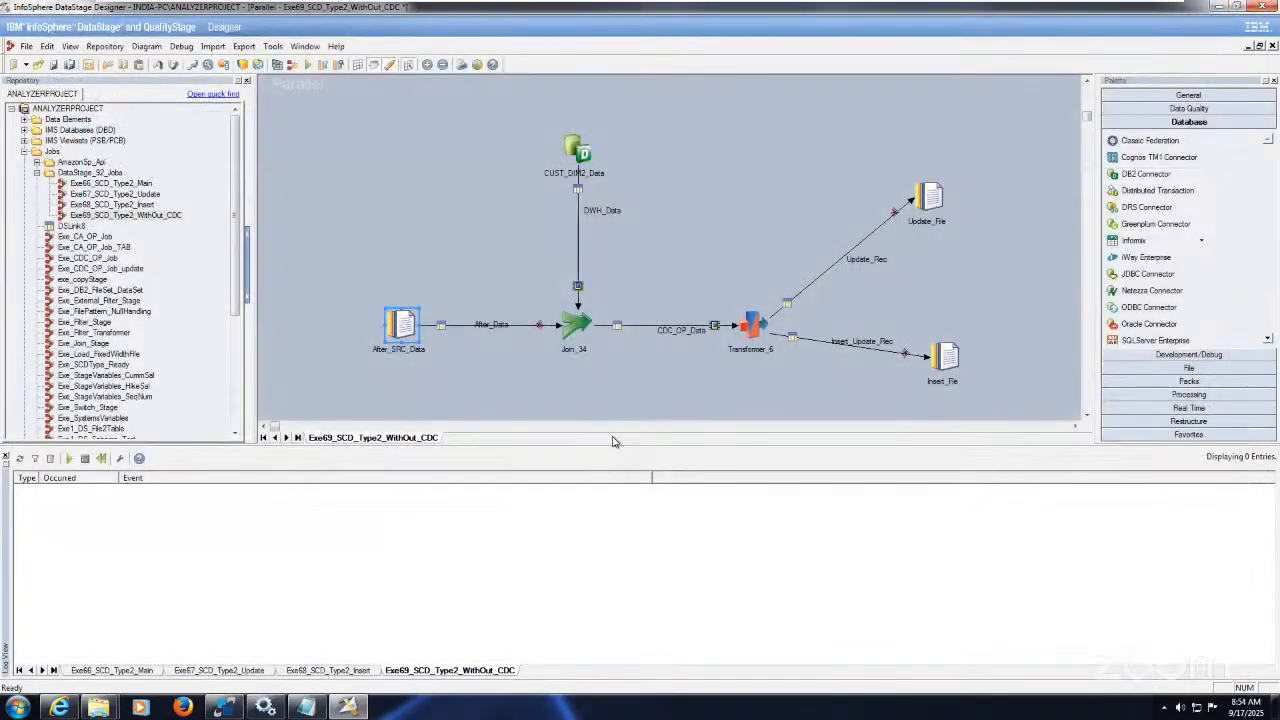
Step: Confirm Join_34 uses keys CUST_ID and CUST_NAME with a Left Outer join type
{"action": "double_click", "coordinate": [575, 323]}
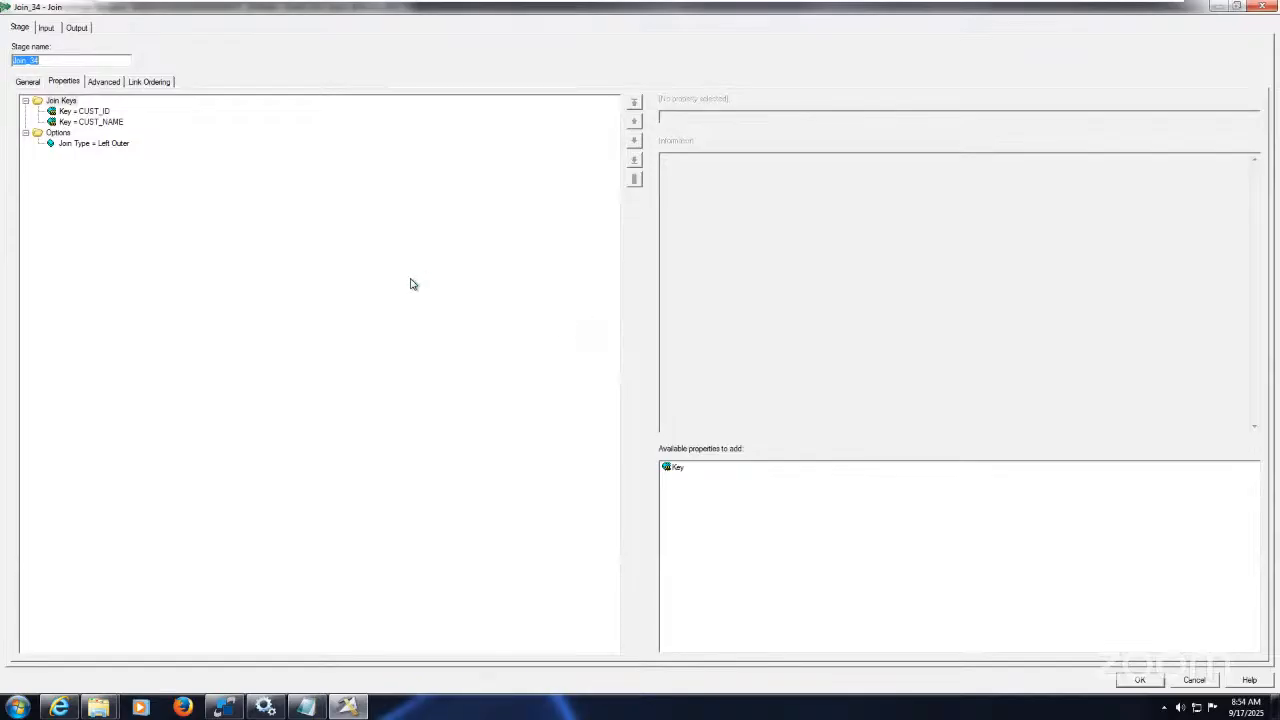
{"action": "left_click", "coordinate": [98, 111]}
{"action": "left_click", "coordinate": [110, 121]}
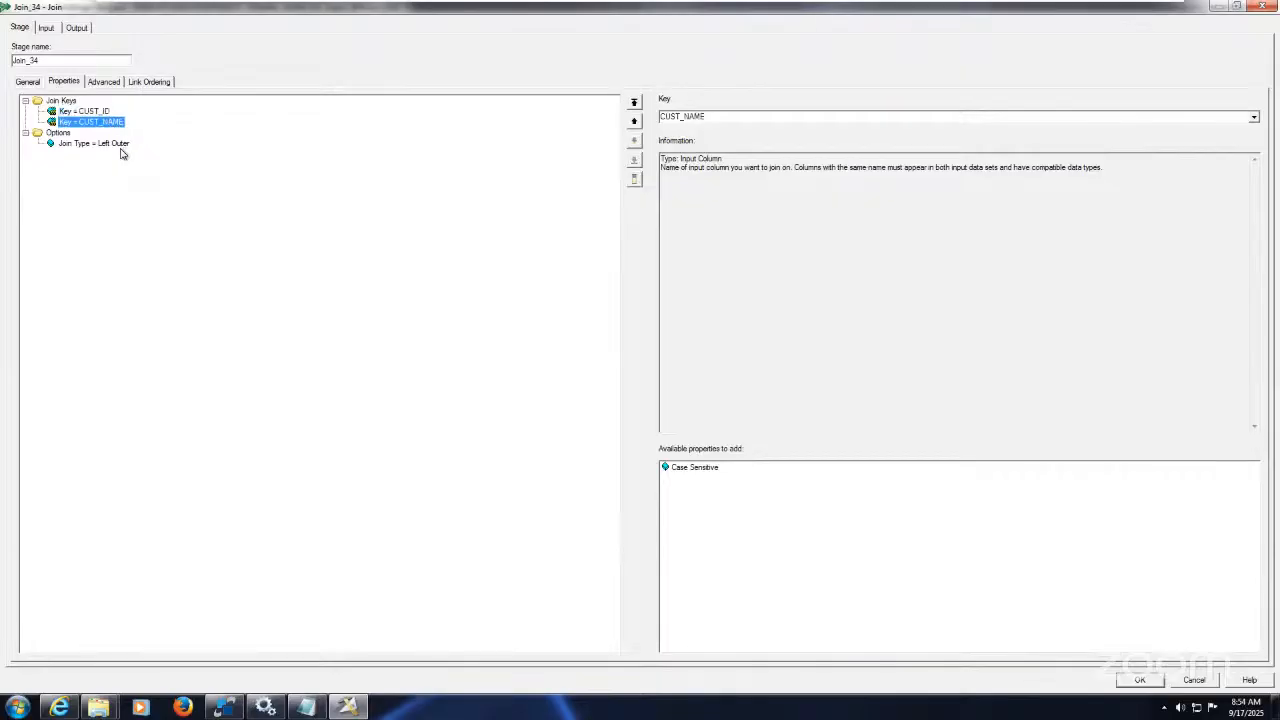
{"action": "left_click", "coordinate": [120, 148]}
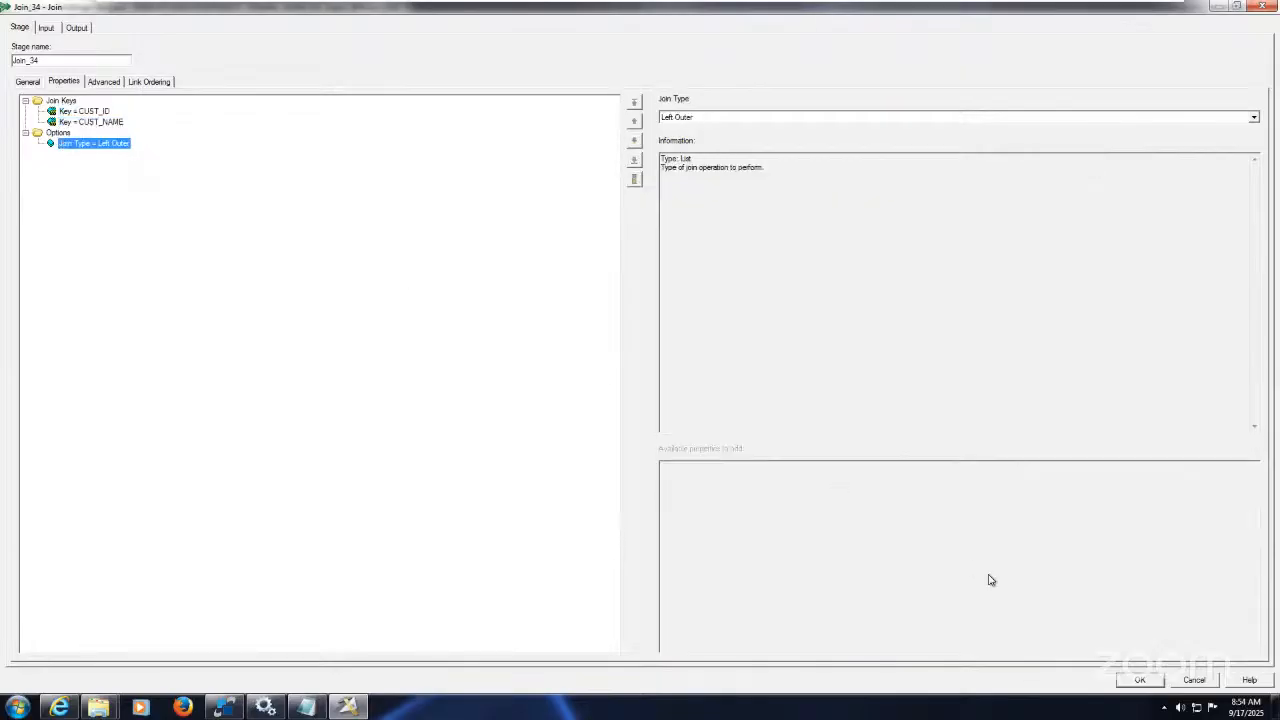
{"action": "left_click", "coordinate": [1136, 678]}
Step: Marquee-select the After_SRC_Data stage area on the job canvas
{"action": "left_click", "coordinate": [628, 360]}
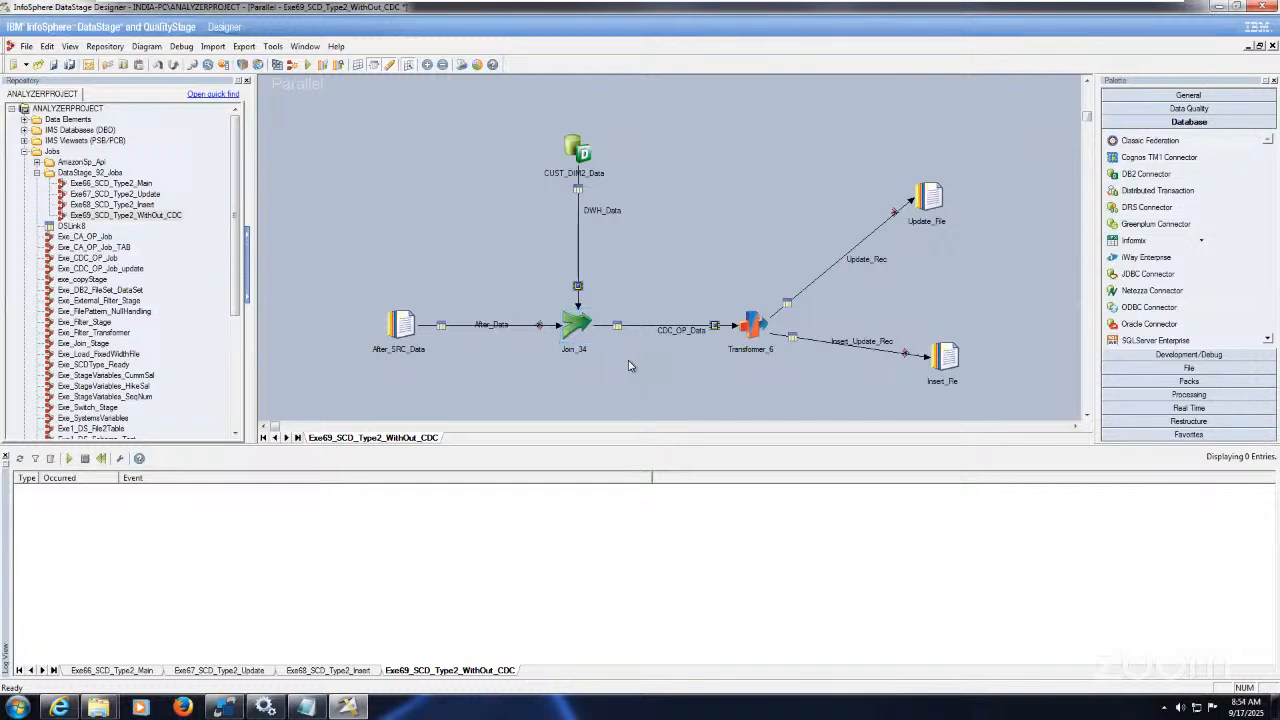
{"action": "left_click_drag", "start_coordinate": [336, 297], "coordinate": [459, 386]}
{"action": "left_click", "coordinate": [458, 381]}
{"action": "left_click_drag", "start_coordinate": [349, 279], "coordinate": [506, 396]}
Step: Review Join_34's link ordering for After_Data and DWH_Data and the After_Data input columns
{"action": "double_click", "coordinate": [576, 325]}
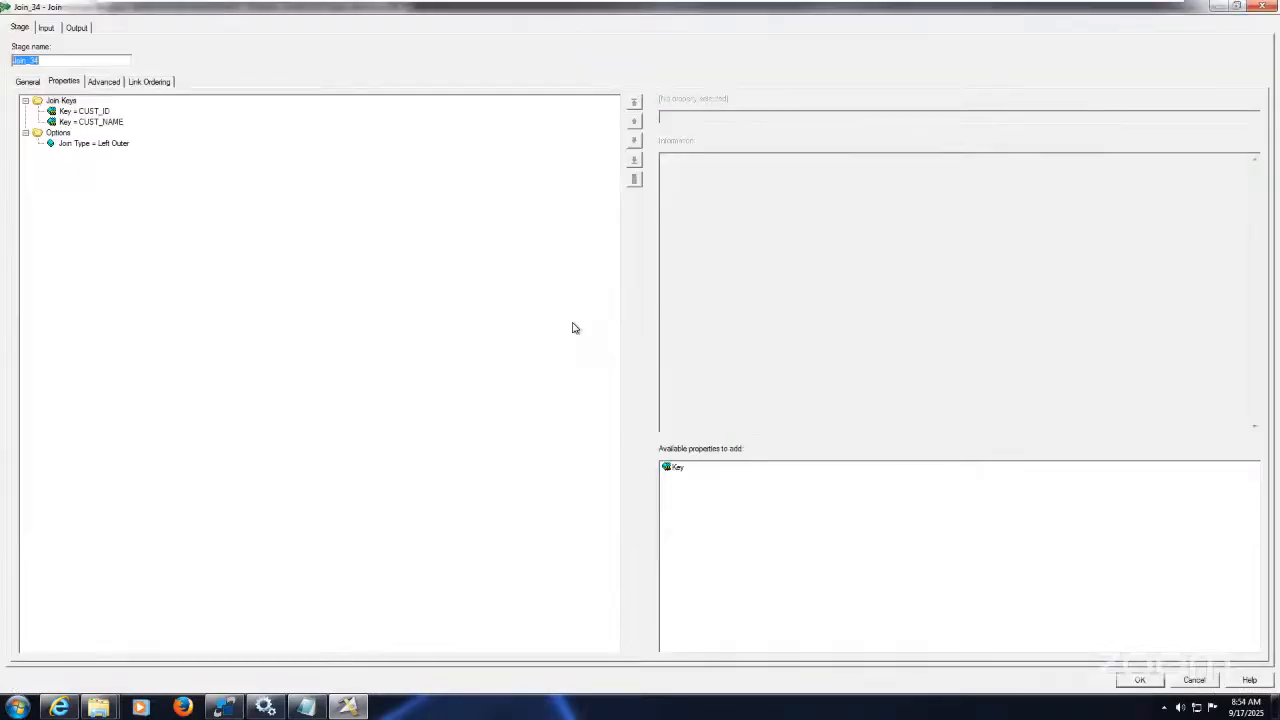
{"action": "left_click", "coordinate": [157, 84]}
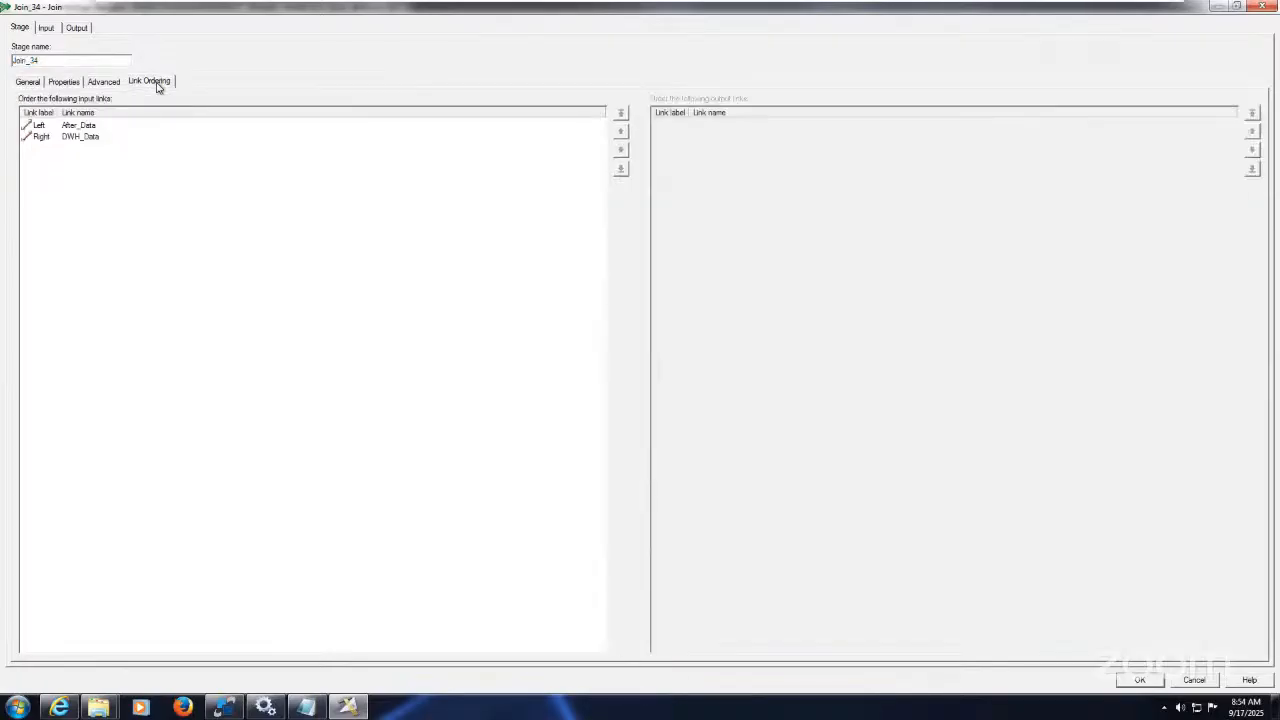
{"action": "left_click", "coordinate": [100, 126]}
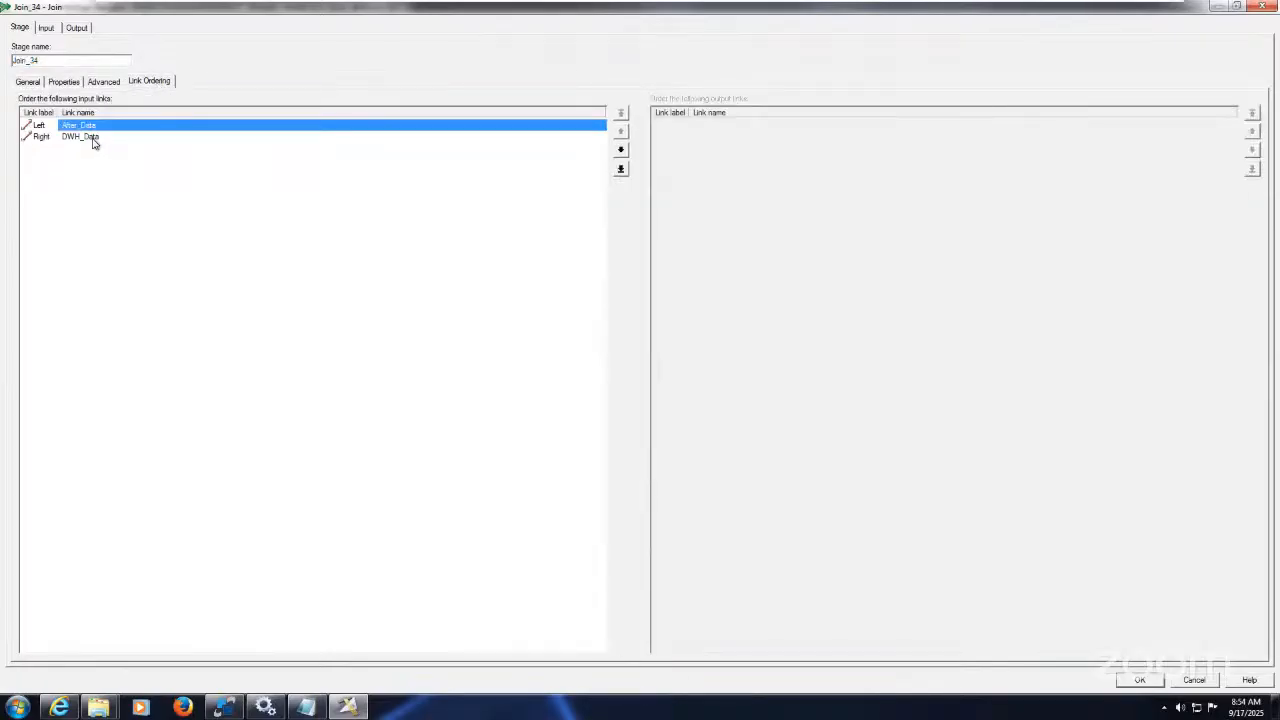
{"action": "left_click", "coordinate": [92, 138]}
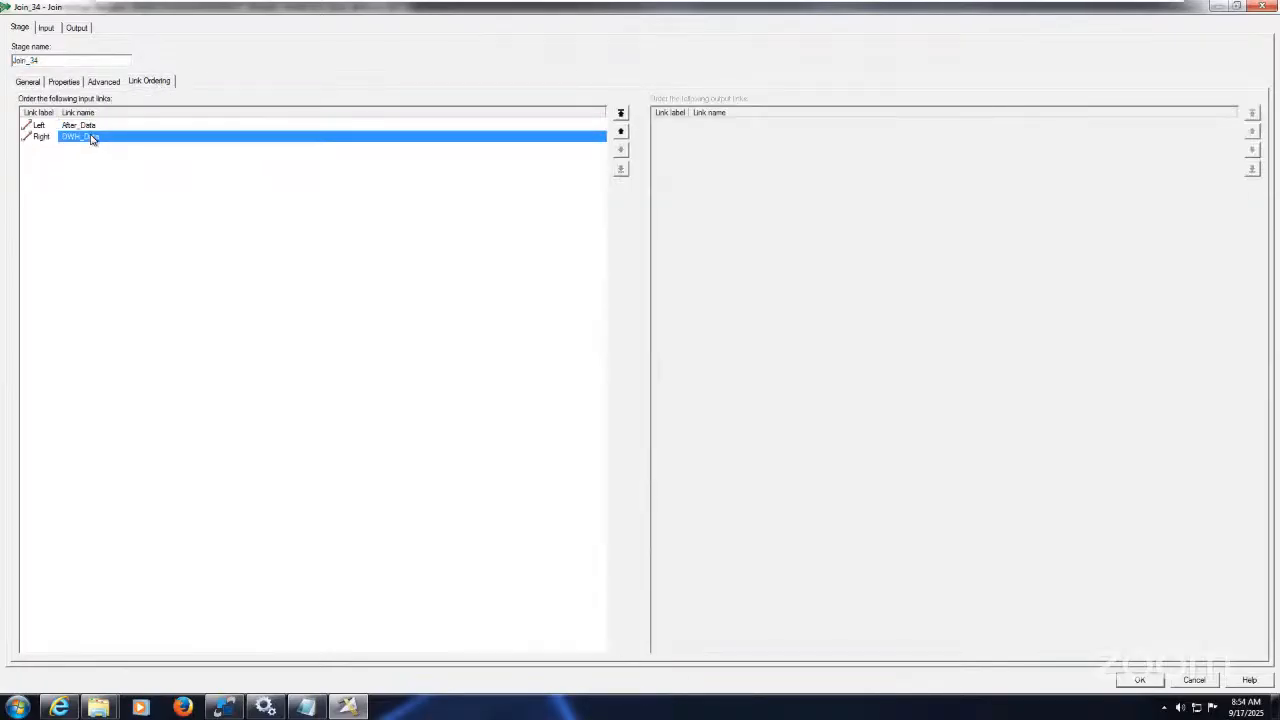
{"action": "left_click", "coordinate": [45, 28]}
{"action": "left_click", "coordinate": [106, 82]}
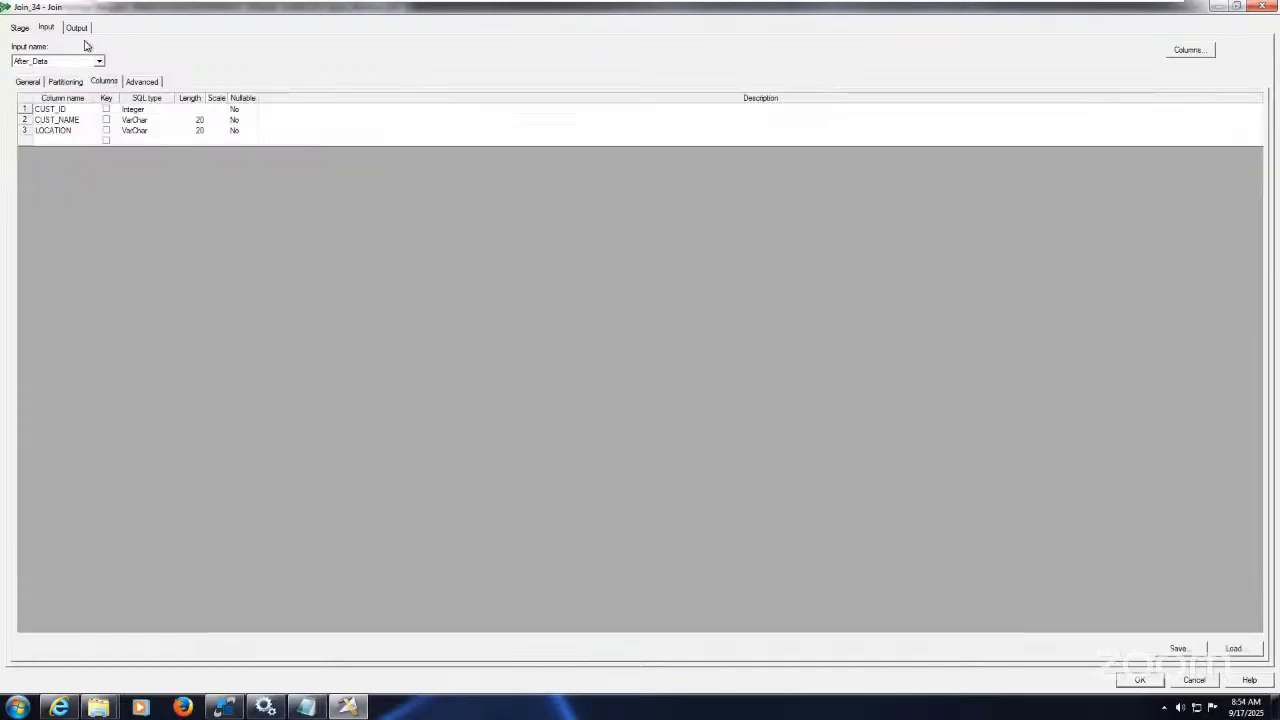
Step: Check the output mappings for LOCATION, LKP_CUST_ID, LKP_CUST_NAME, LKP_LOCATION and CDC_FLAG into CDC_OP_Data
{"action": "left_click", "coordinate": [80, 30]}
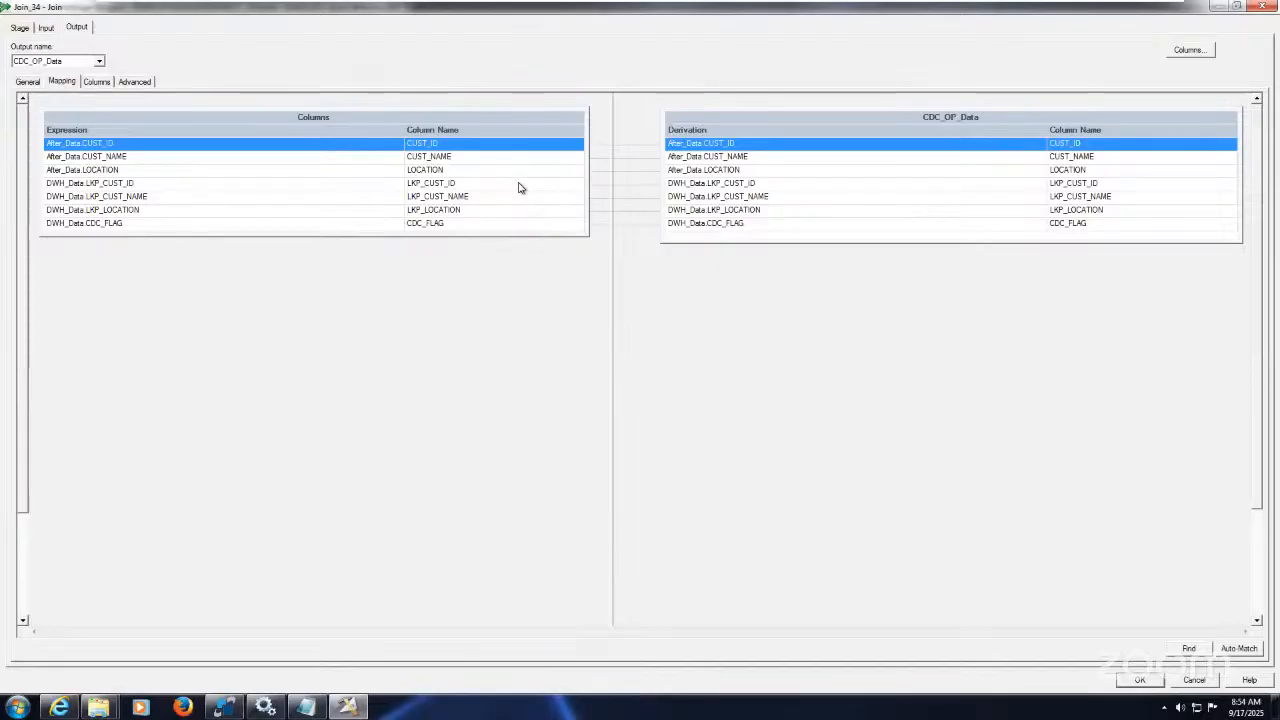
{"action": "left_click", "coordinate": [735, 172]}
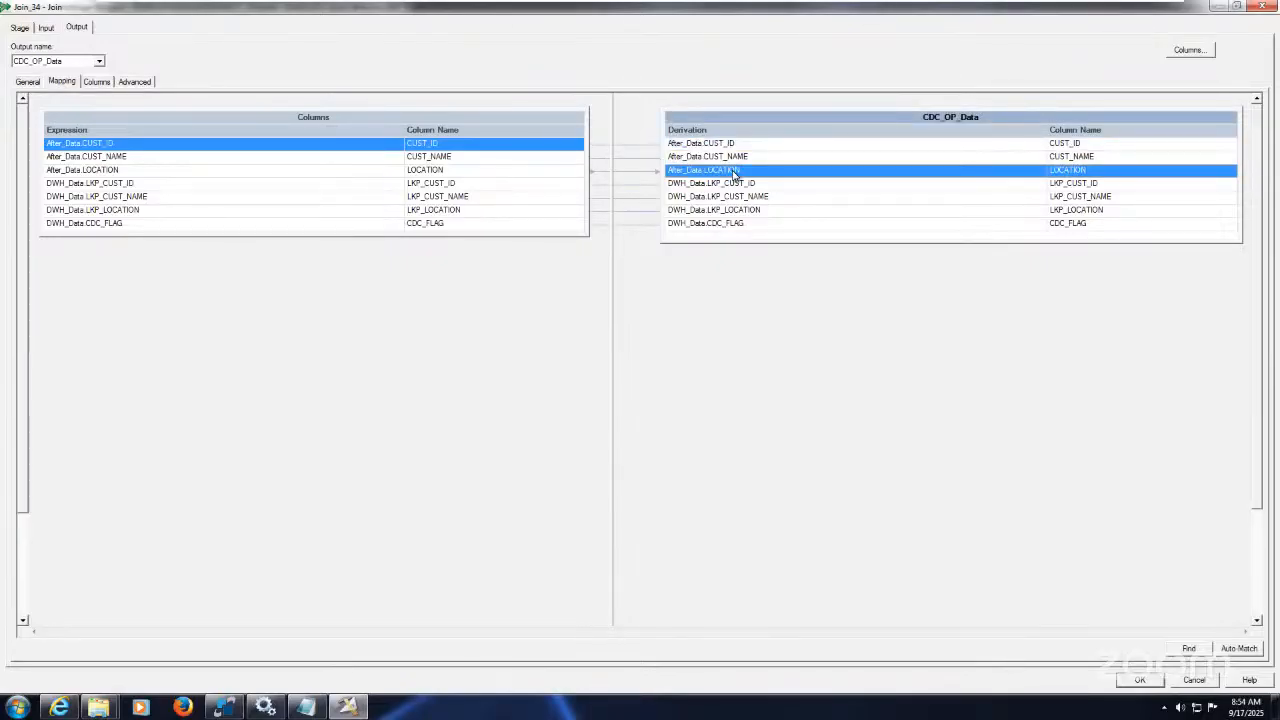
{"action": "left_click", "coordinate": [704, 186]}
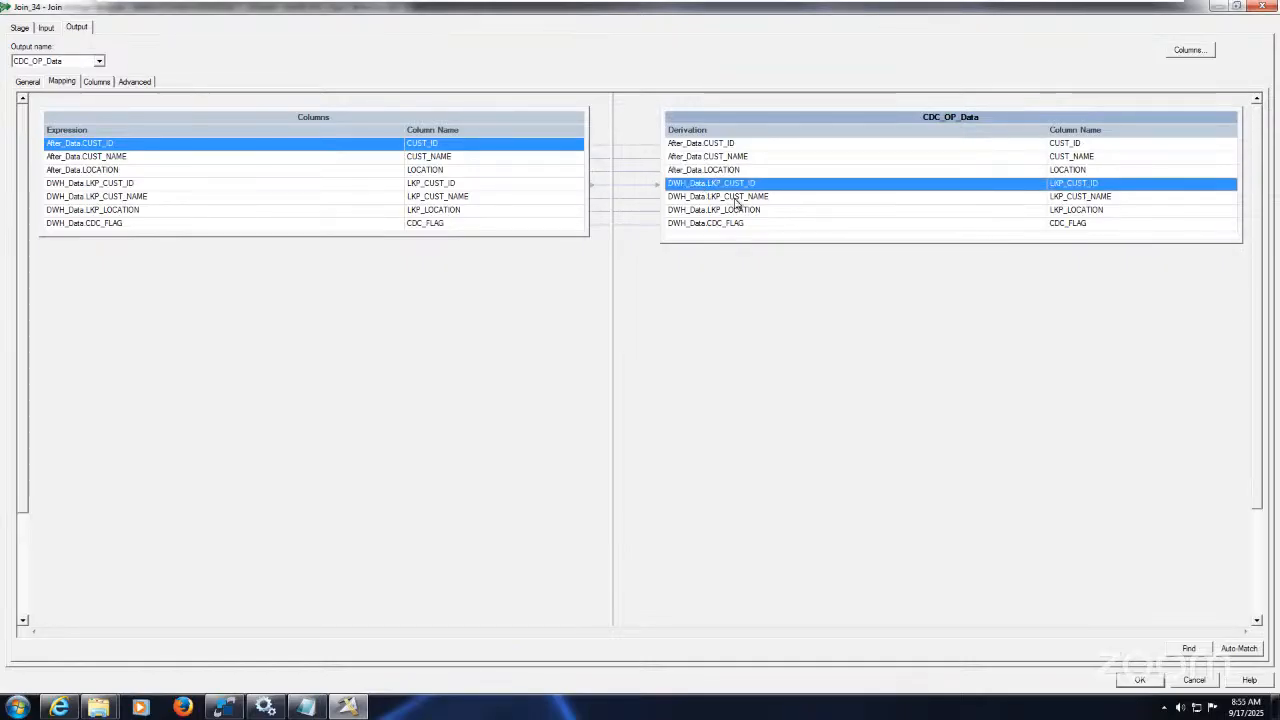
{"action": "left_click", "coordinate": [736, 197]}
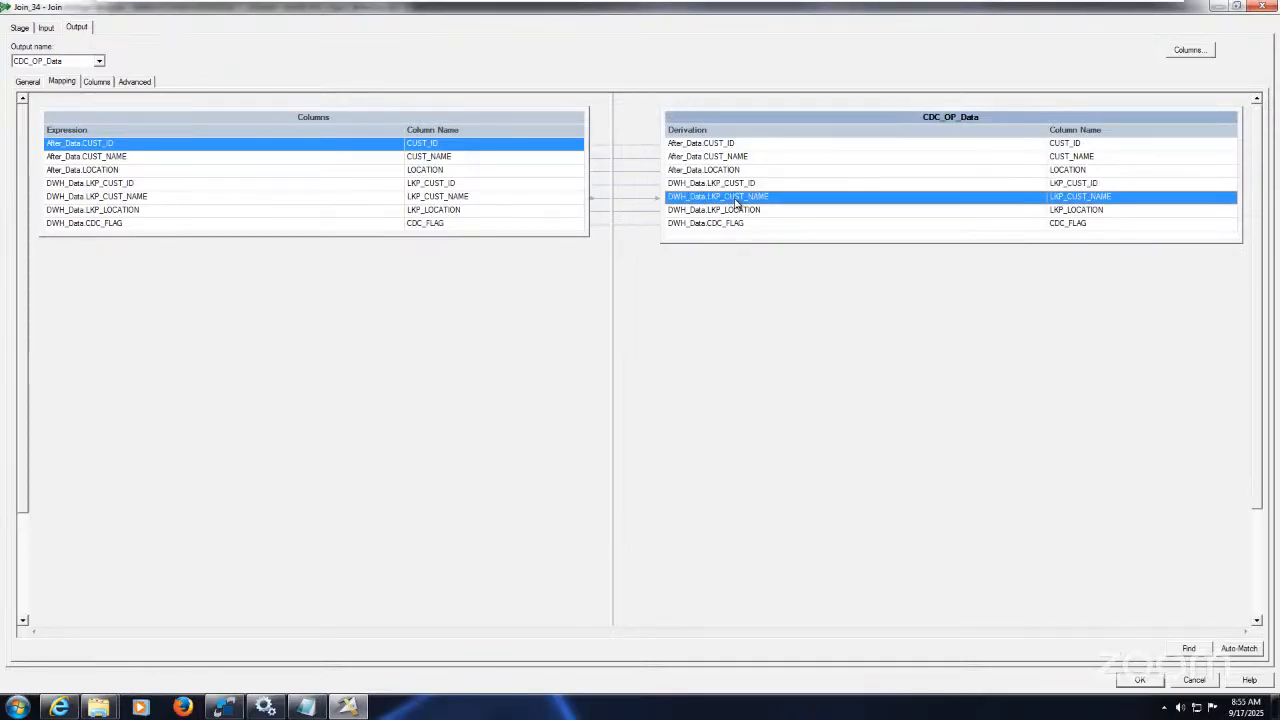
{"action": "left_click", "coordinate": [748, 210]}
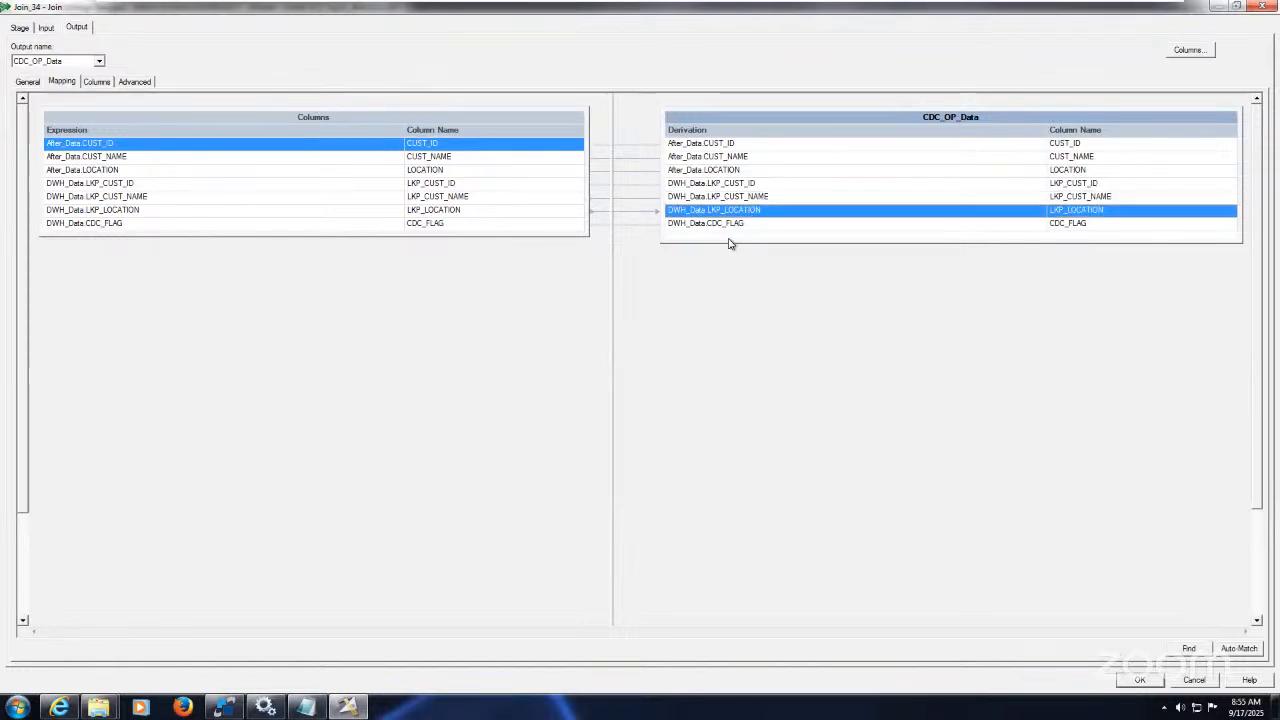
{"action": "left_click", "coordinate": [729, 224]}
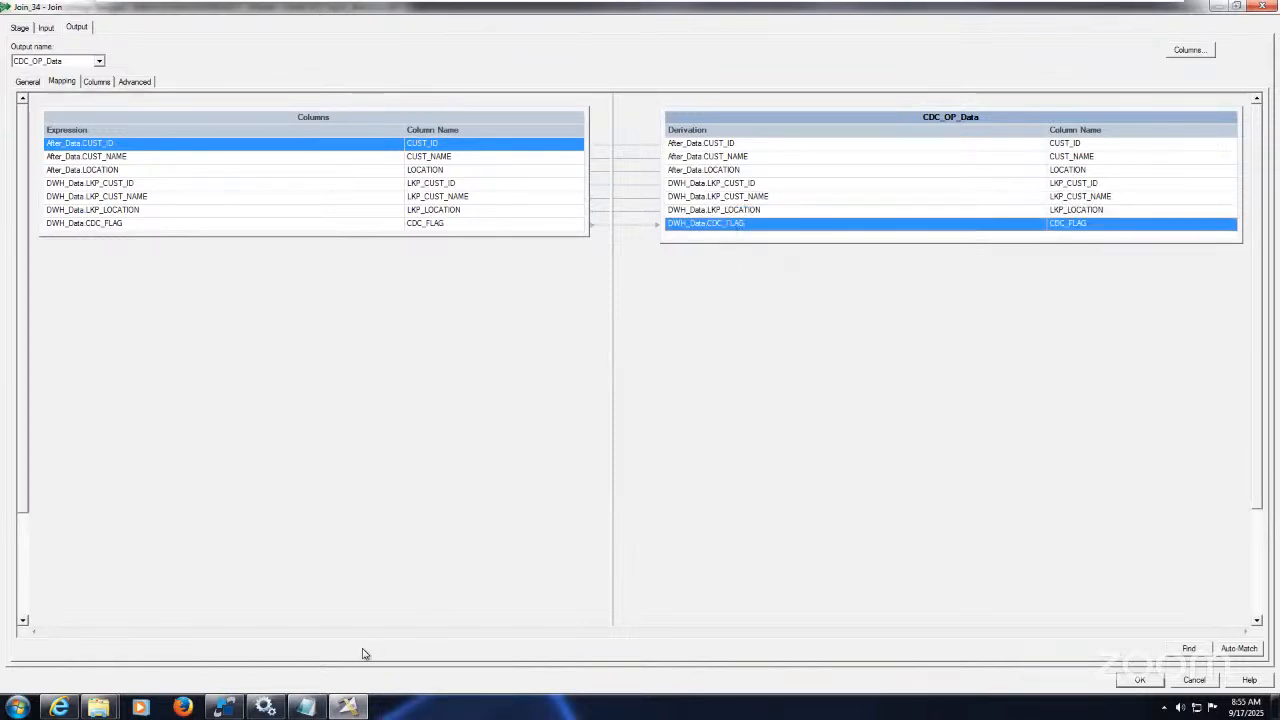
{"action": "left_click", "coordinate": [224, 707]}
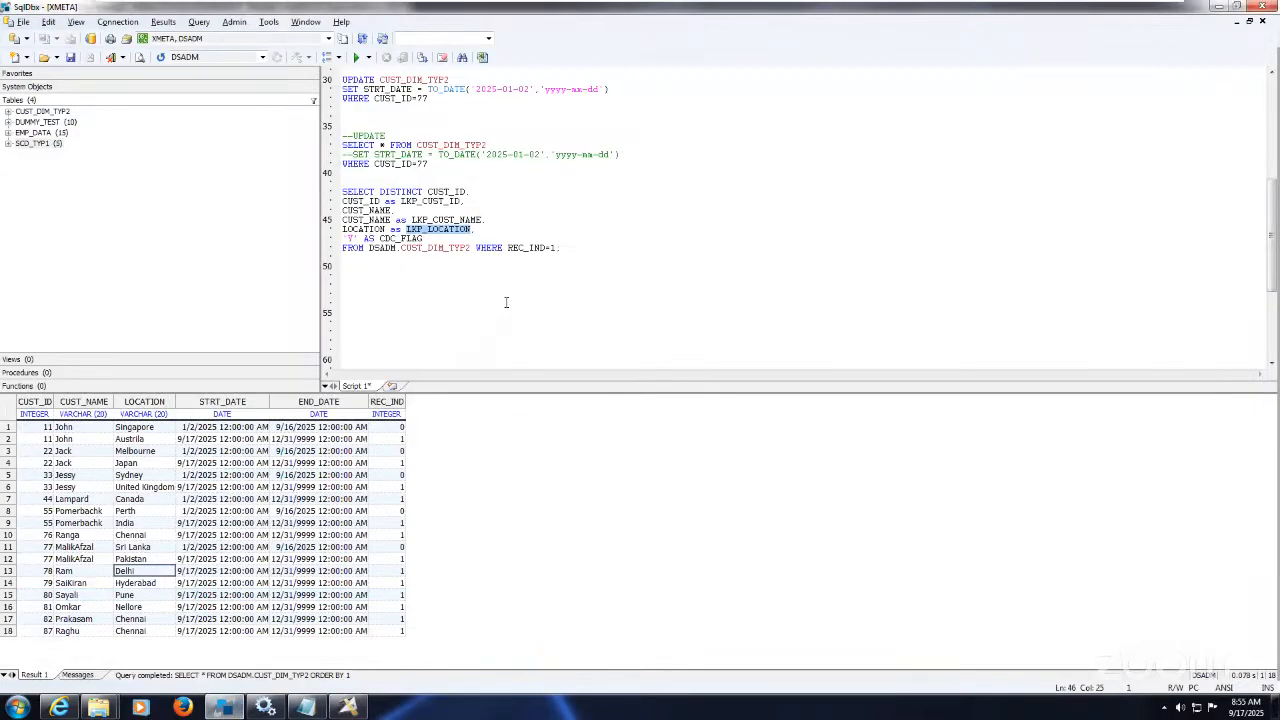
Step: Run the SELECT DISTINCT lookup query on CUST_DIM_TYP2, returning 13 current rows flagged Y
{"action": "left_click", "coordinate": [506, 300]}
{"action": "left_click_drag", "start_coordinate": [584, 248], "coordinate": [342, 191]}
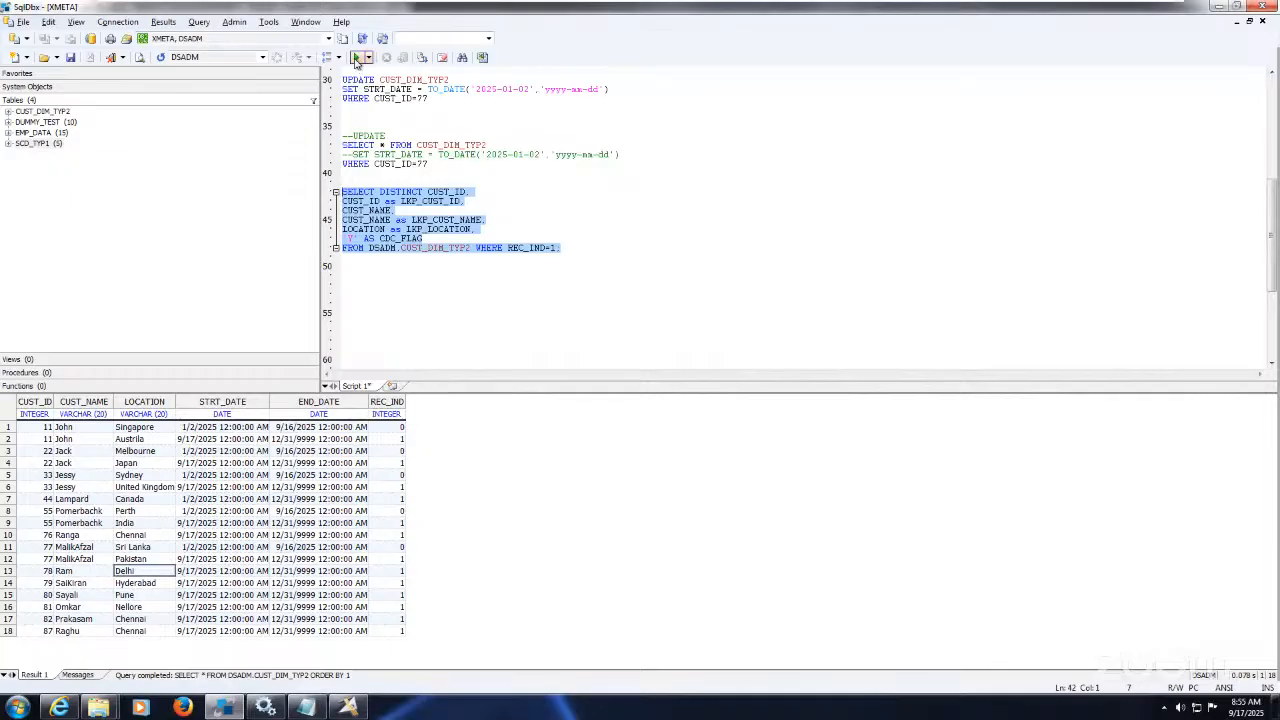
{"action": "left_click", "coordinate": [356, 57]}
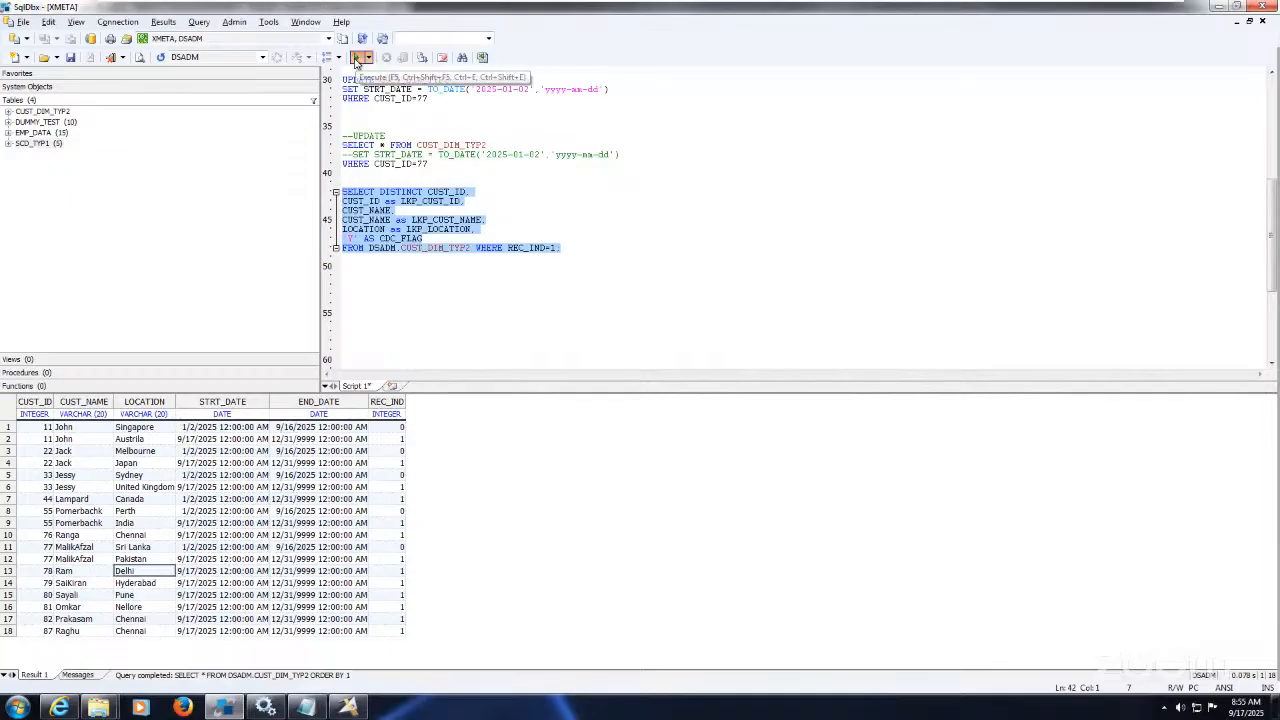
{"action": "left_click", "coordinate": [467, 296]}
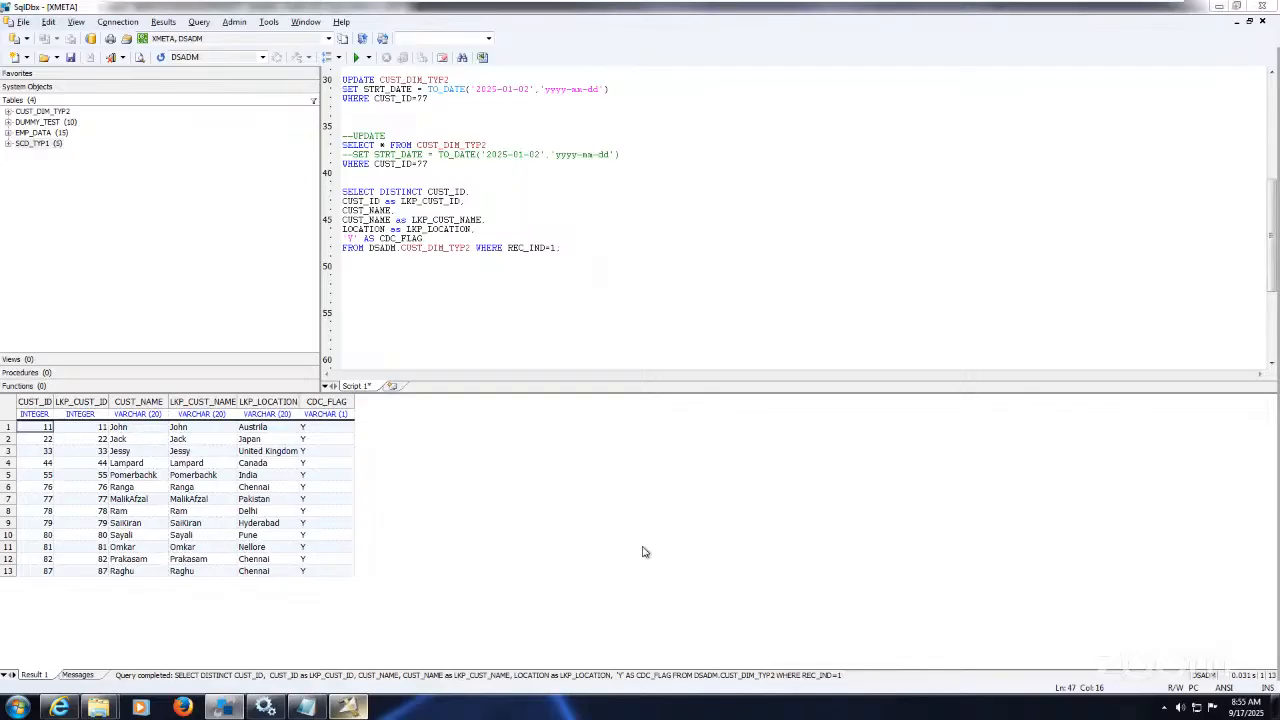
{"action": "key", "text": "alt+Tab"}
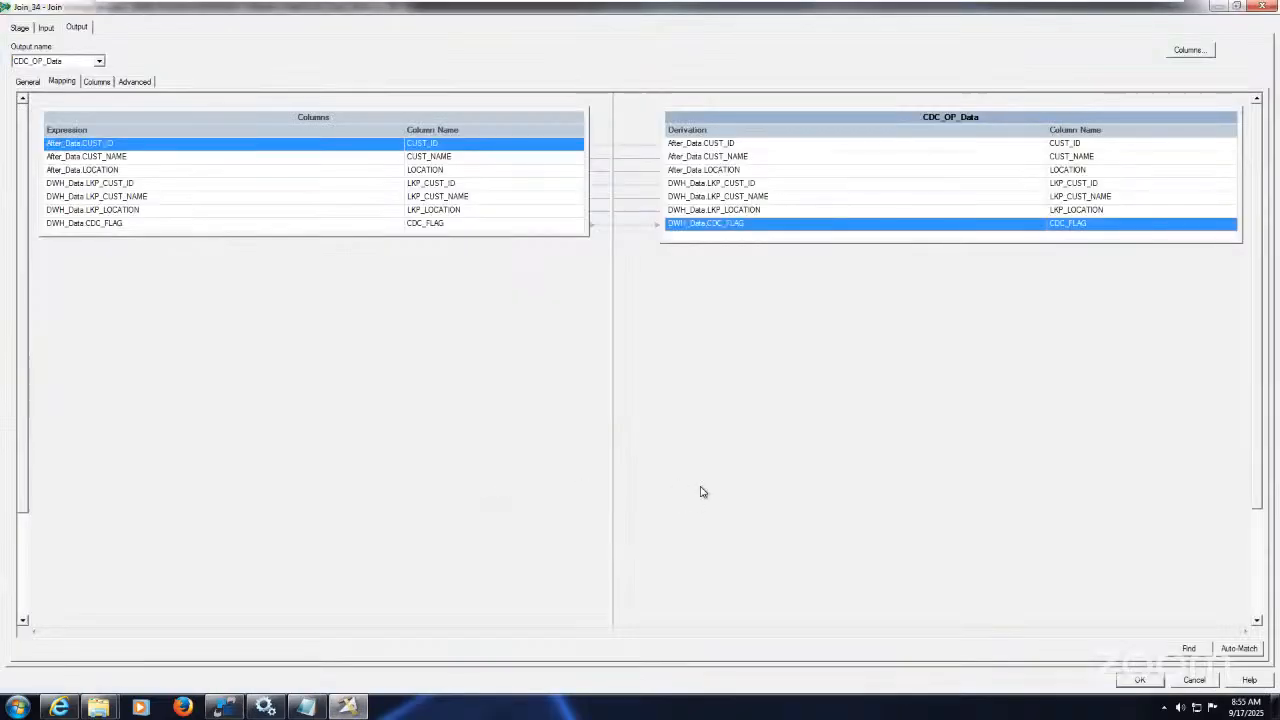
Step: Close Join_34 and open the svCdc stage-variable derivation in Transformer_6
{"action": "left_click", "coordinate": [1145, 679]}
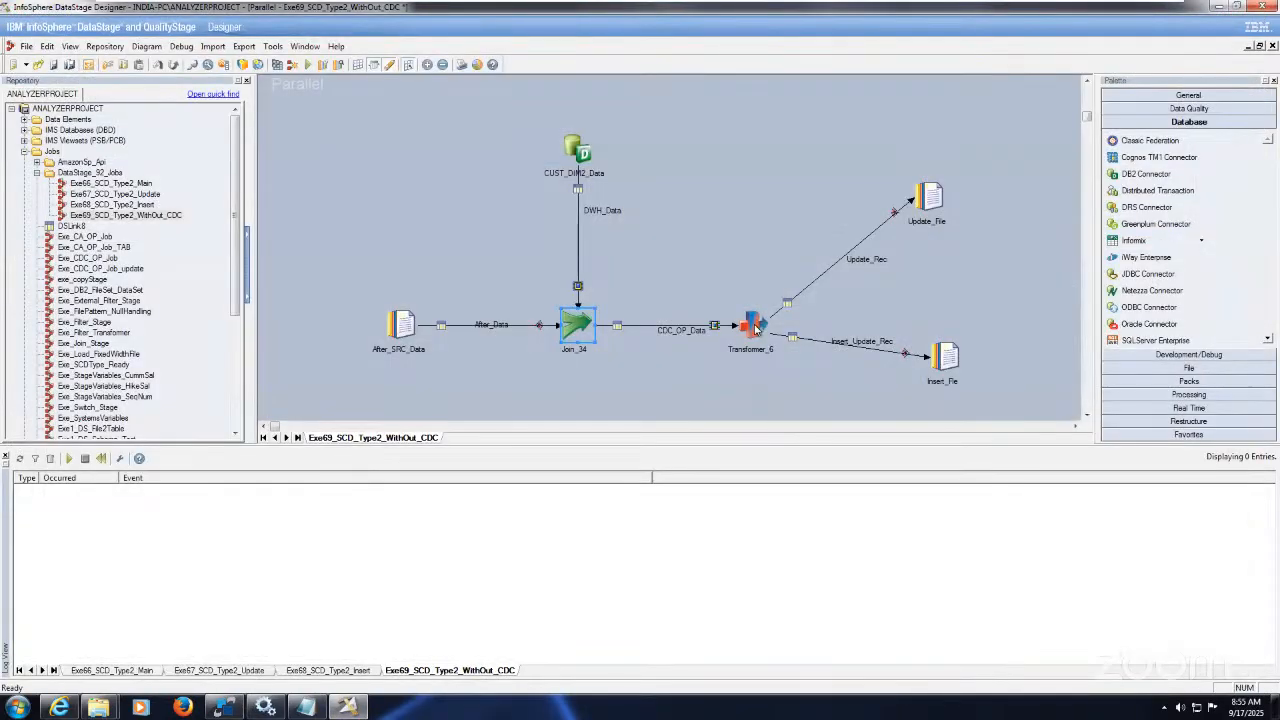
{"action": "left_click", "coordinate": [752, 326]}
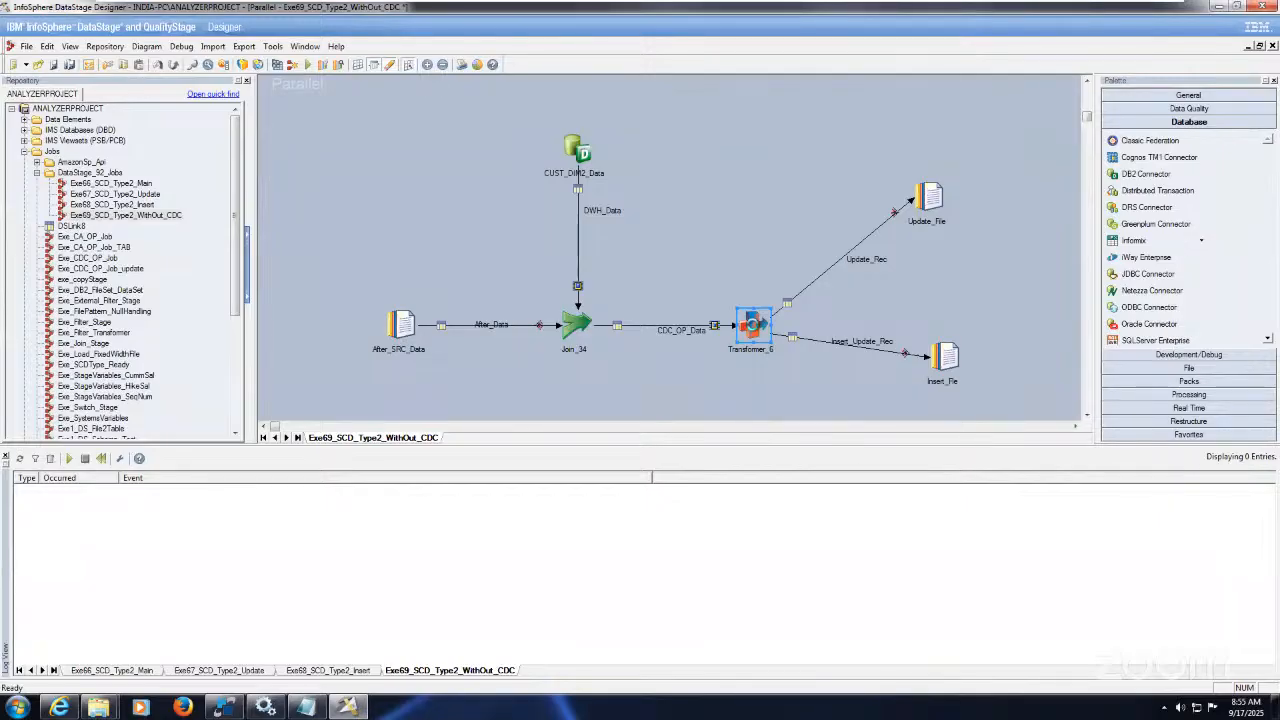
{"action": "double_click", "coordinate": [752, 326]}
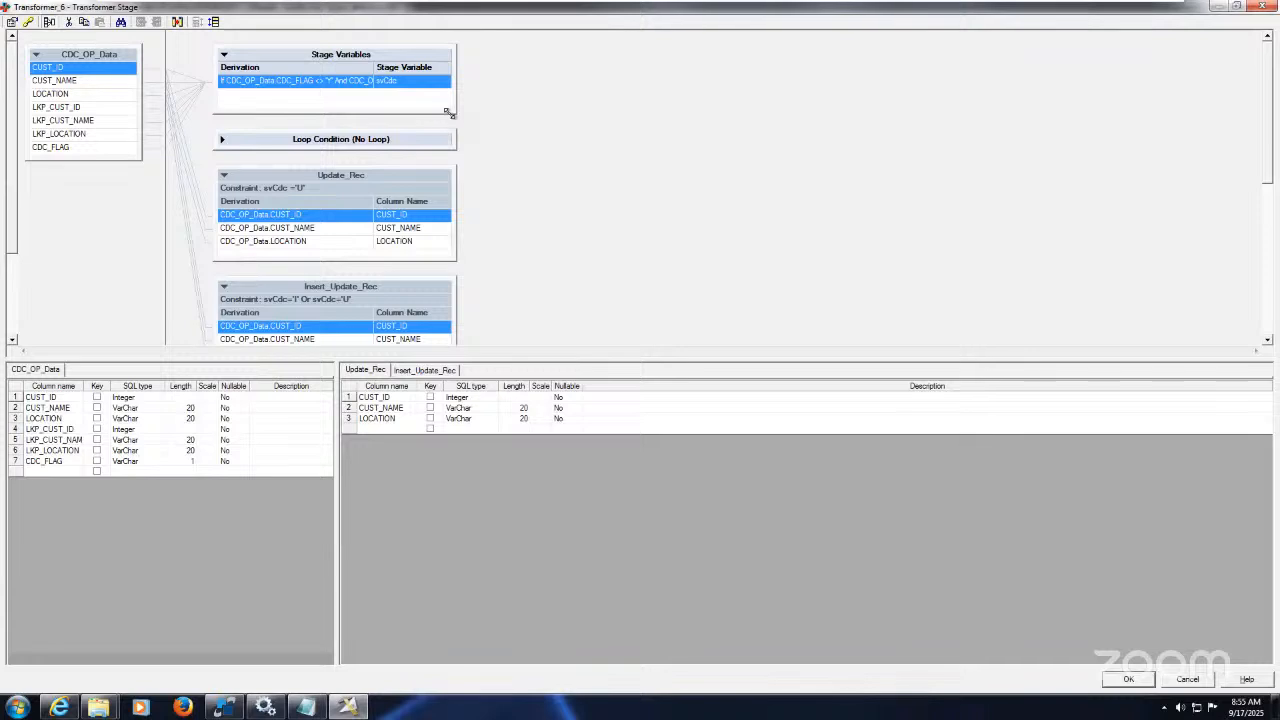
{"action": "left_click_drag", "start_coordinate": [447, 113], "coordinate": [1128, 306]}
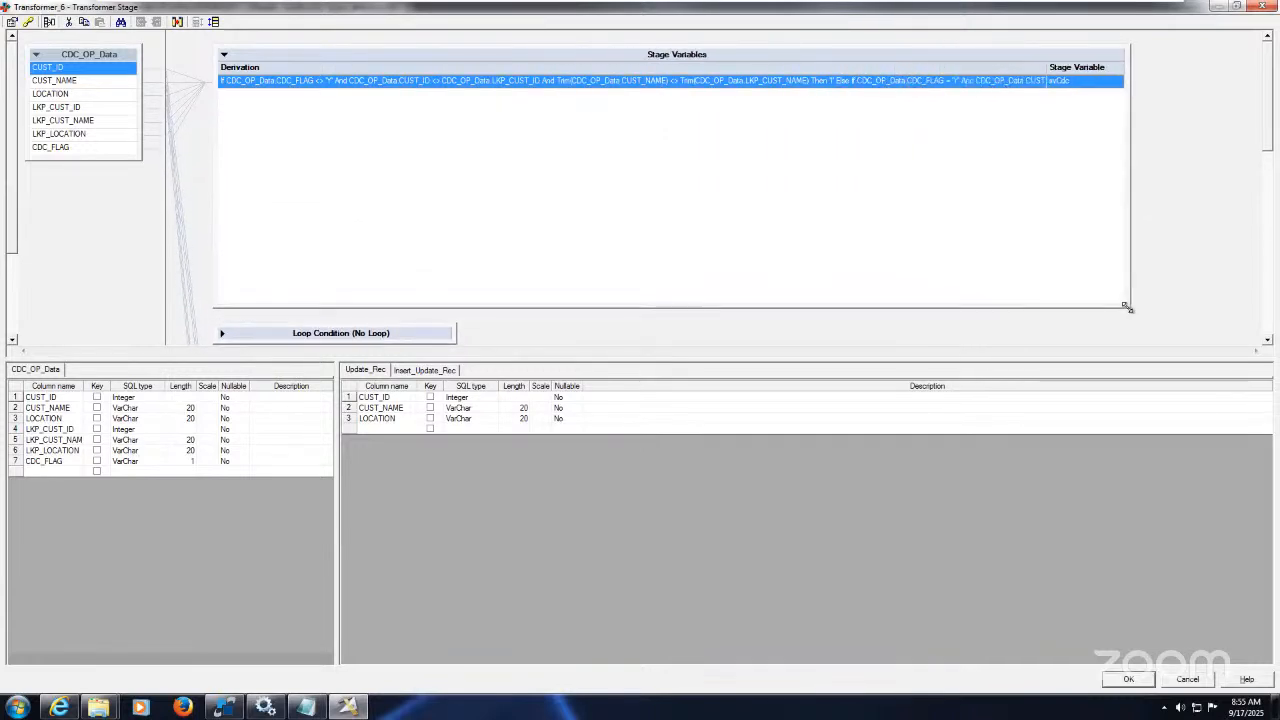
{"action": "left_click", "coordinate": [737, 82]}
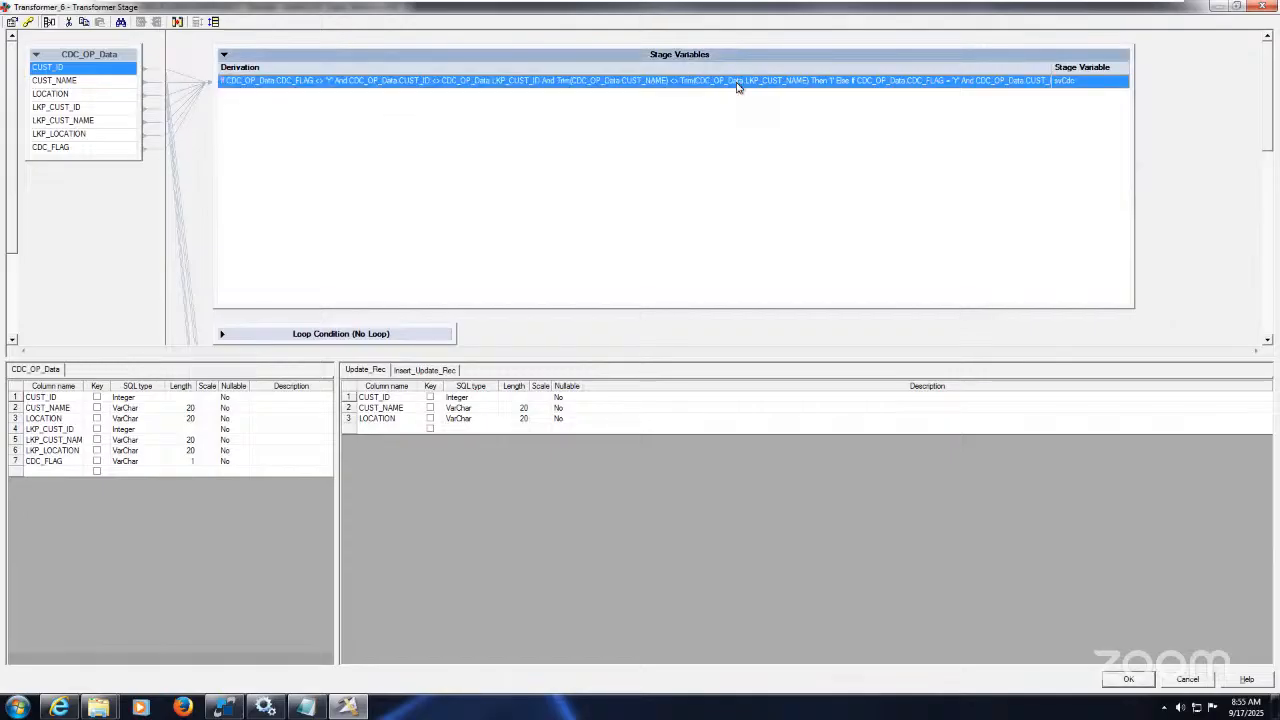
{"action": "left_click", "coordinate": [737, 87]}
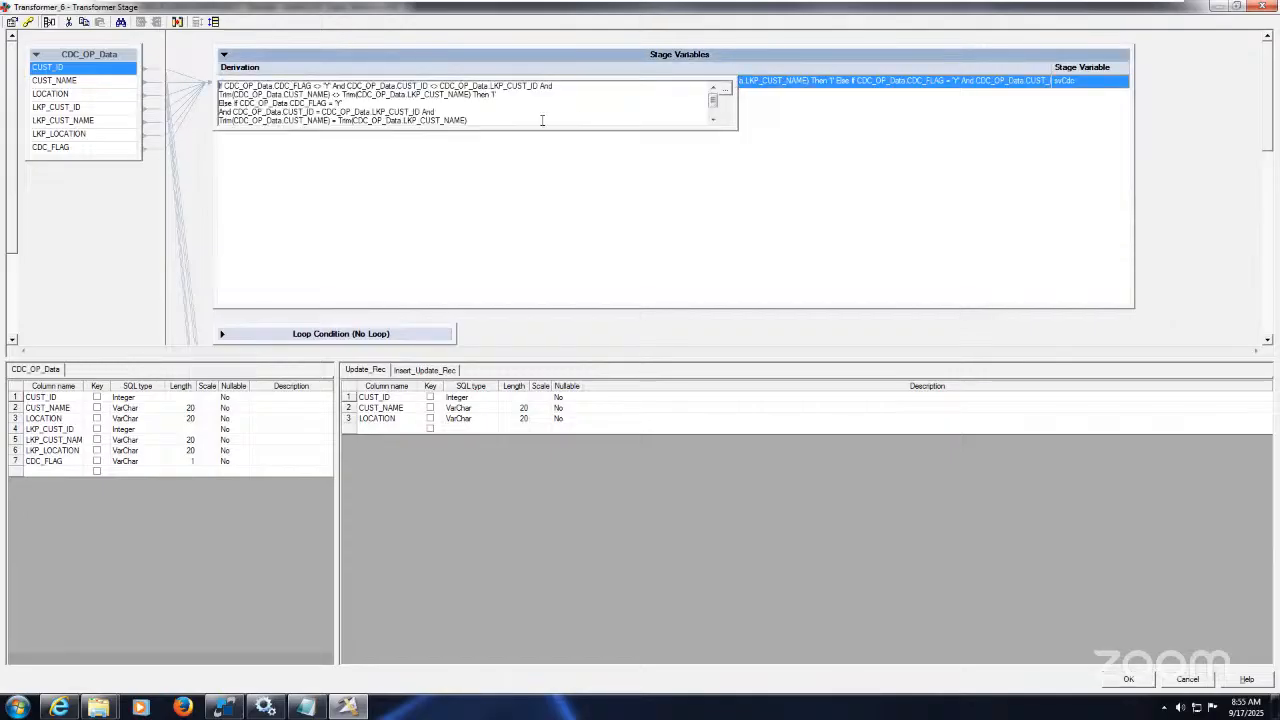
Step: Cut the svCdc derivation expression and exit the Transformer editor without saving
{"action": "left_click", "coordinate": [713, 120]}
{"action": "left_click", "coordinate": [713, 120]}
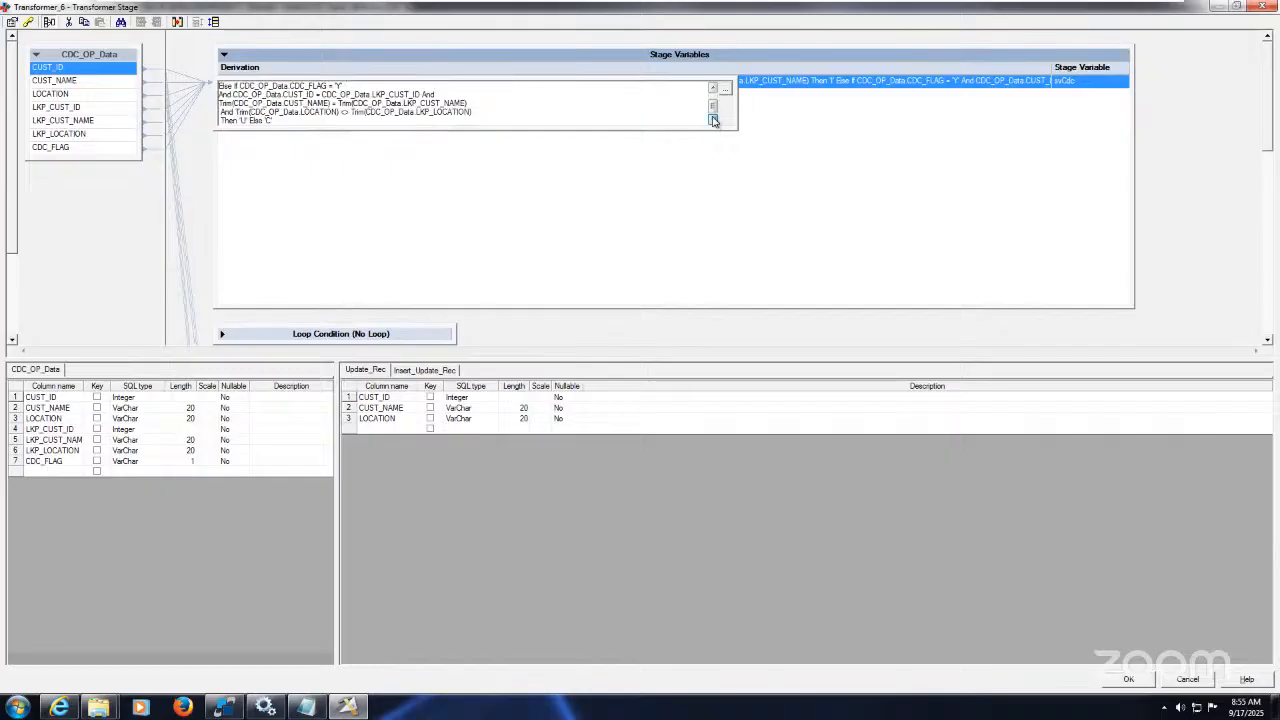
{"action": "left_click_drag", "start_coordinate": [276, 120], "coordinate": [200, 74]}
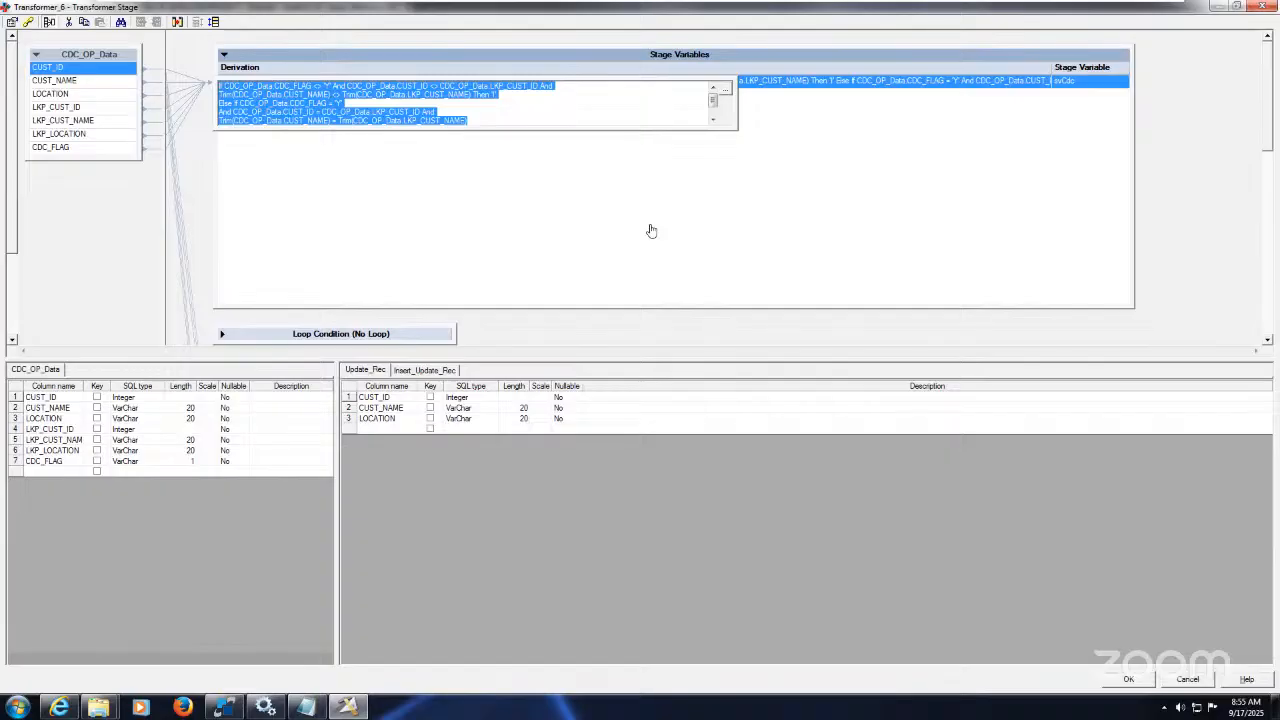
{"action": "left_click", "coordinate": [518, 118]}
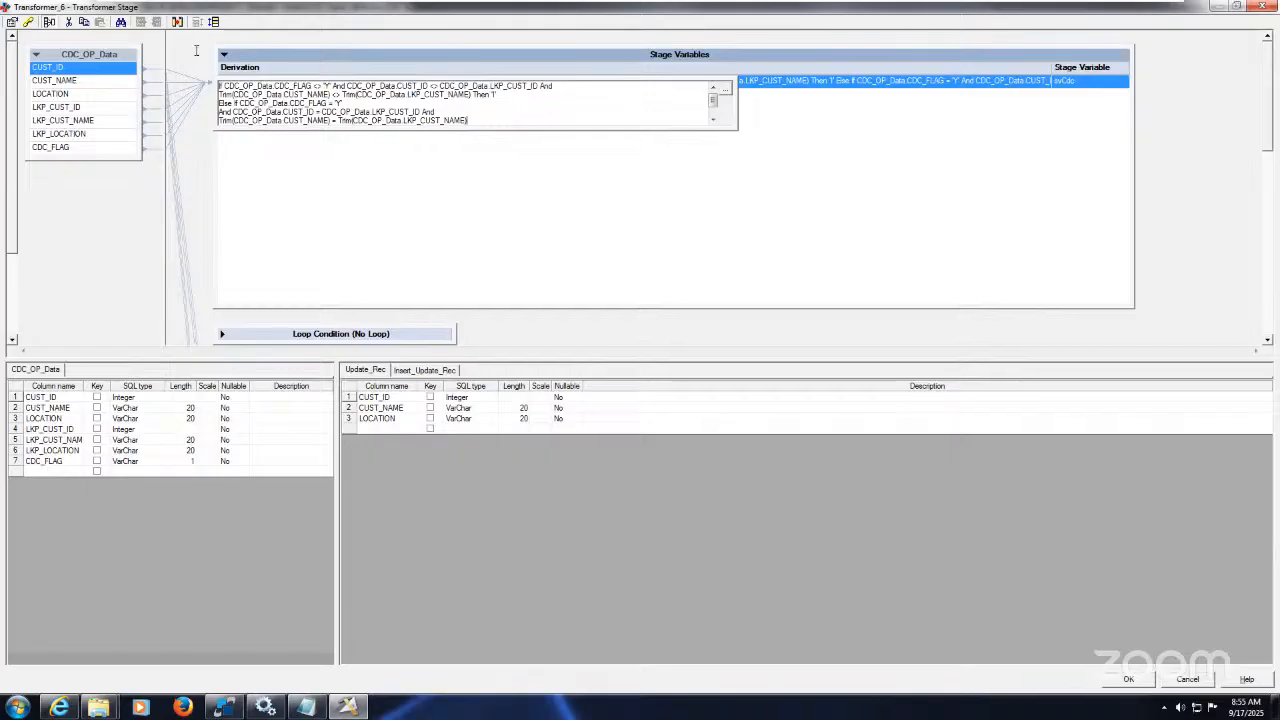
{"action": "key", "text": "ctrl+a"}
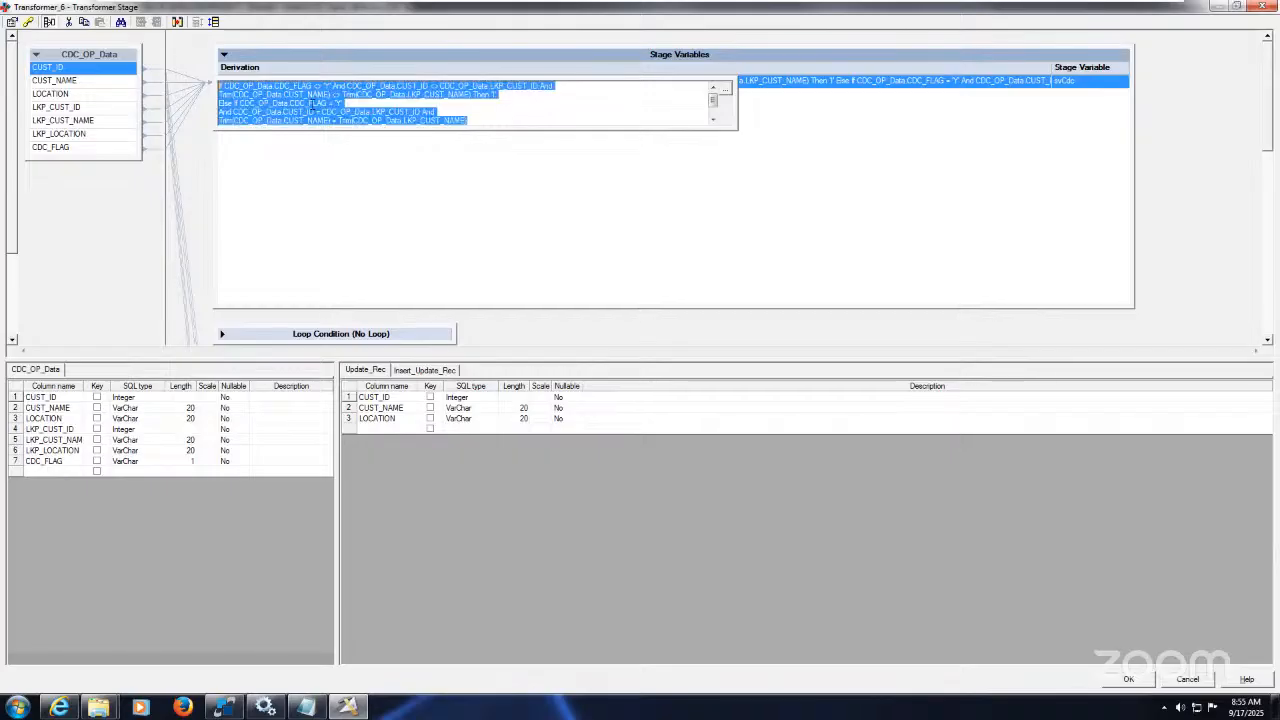
{"action": "key", "text": "ctrl+v"}
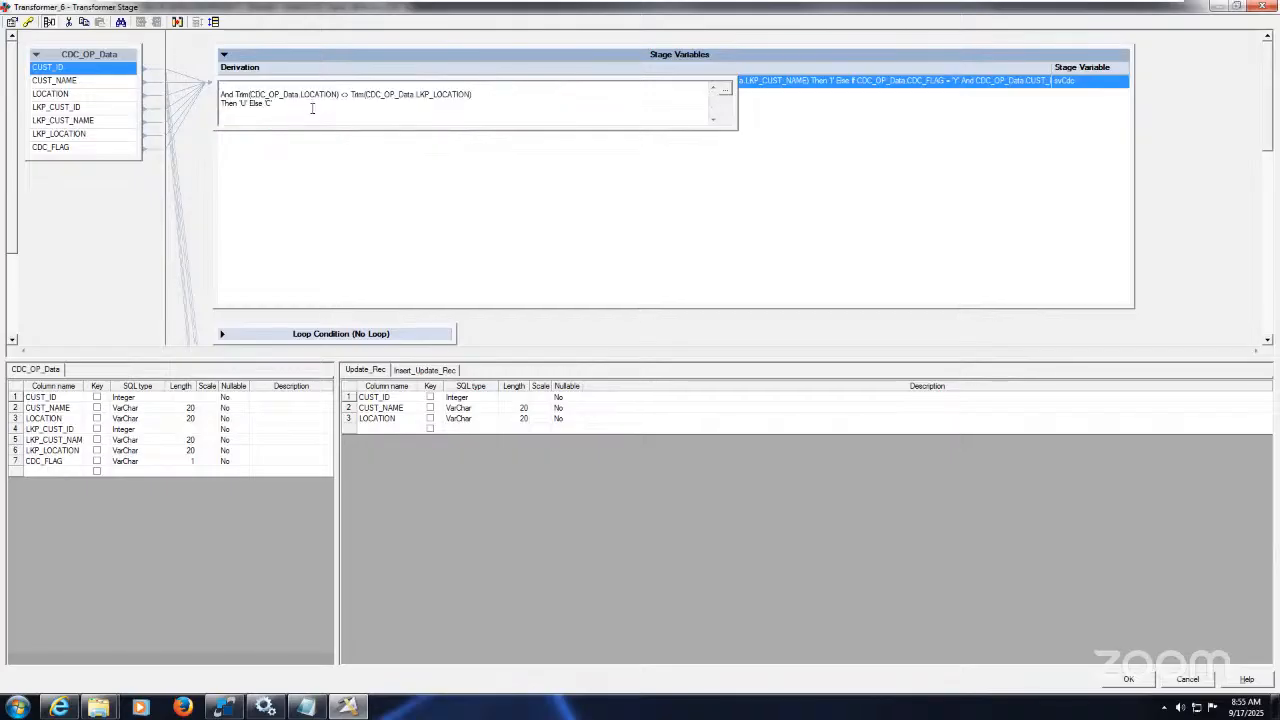
{"action": "key", "text": "ctrl+a"}
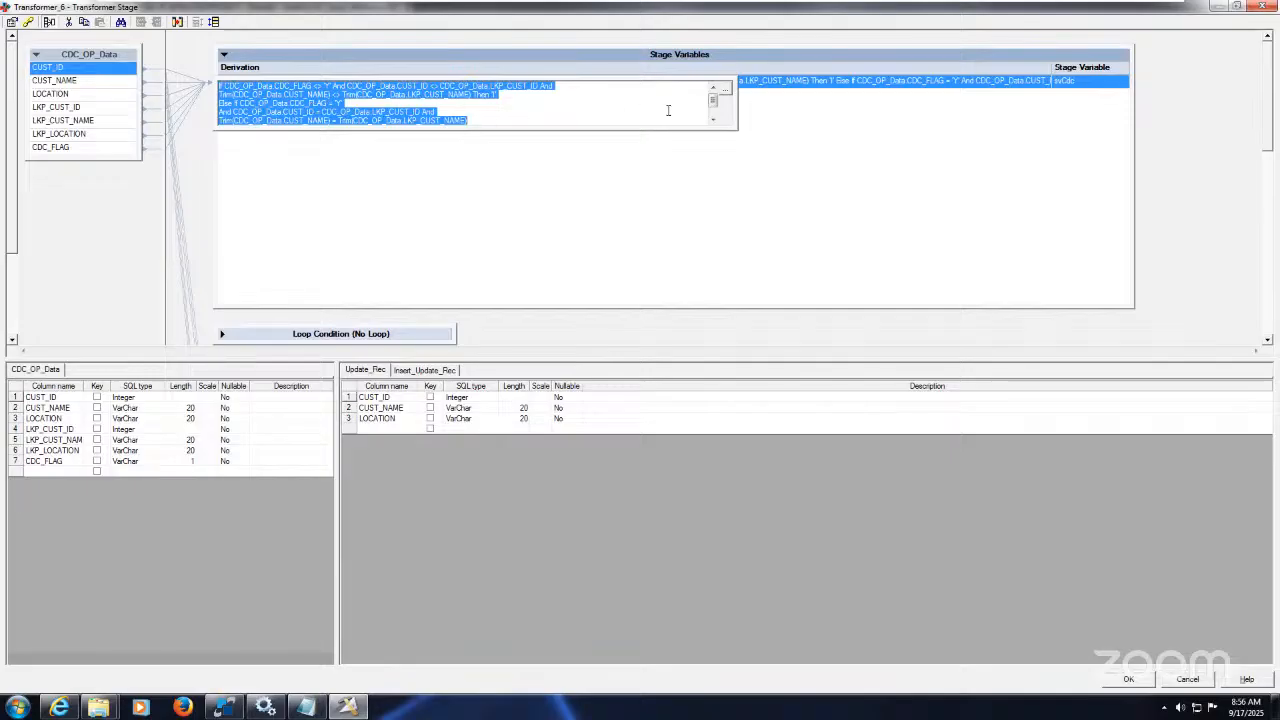
{"action": "left_click", "coordinate": [714, 120]}
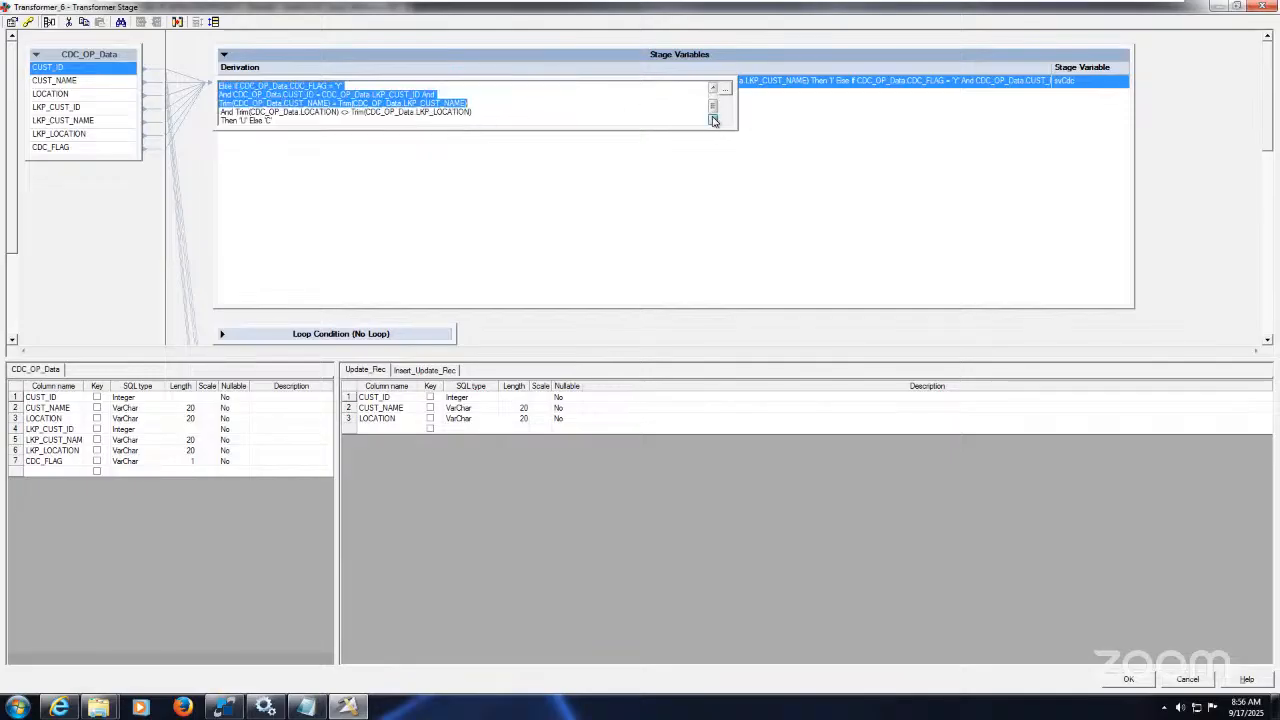
{"action": "left_click_drag", "start_coordinate": [280, 121], "coordinate": [195, 72]}
{"action": "key", "text": "ctrl+c"}
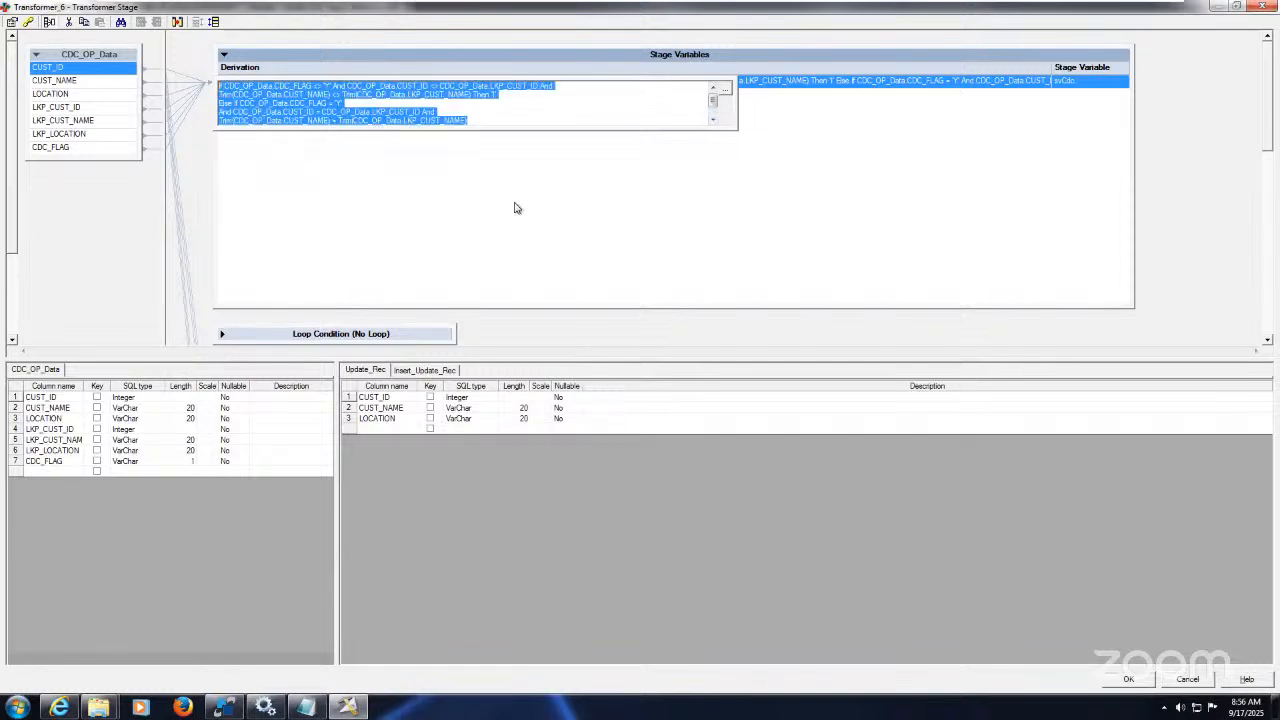
{"action": "key", "text": "Delete"}
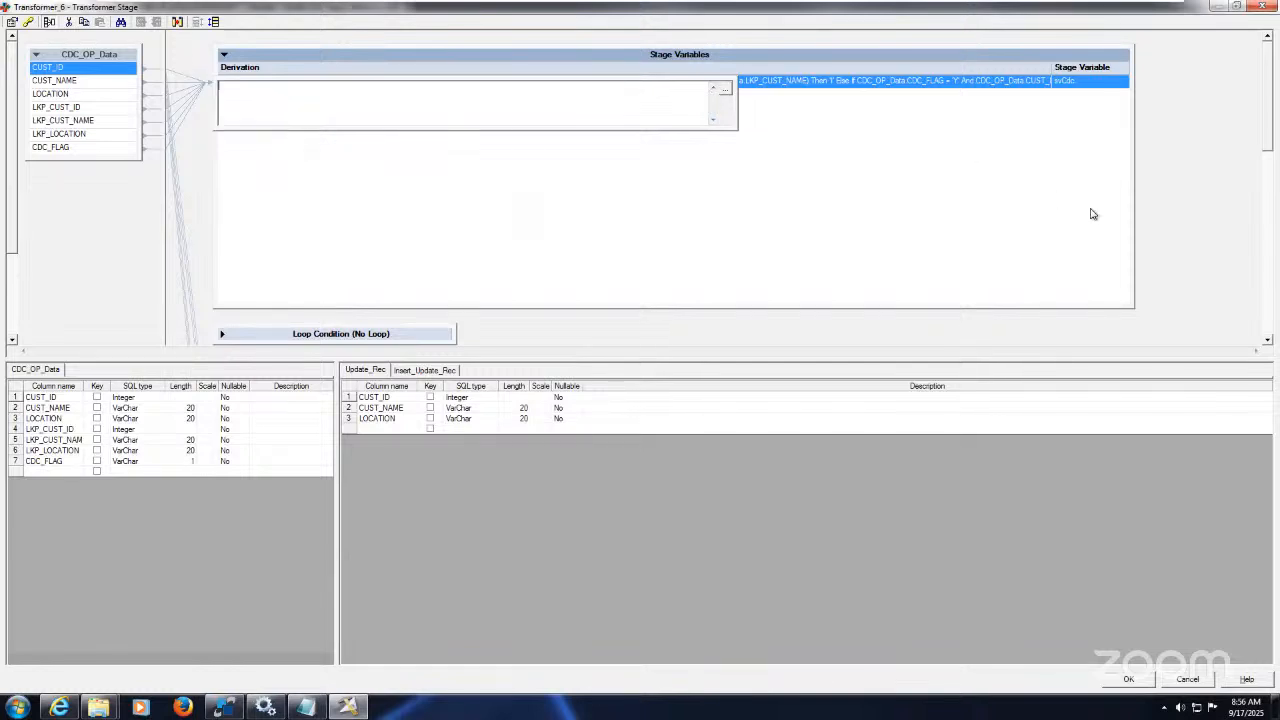
{"action": "left_click", "coordinate": [1160, 208]}
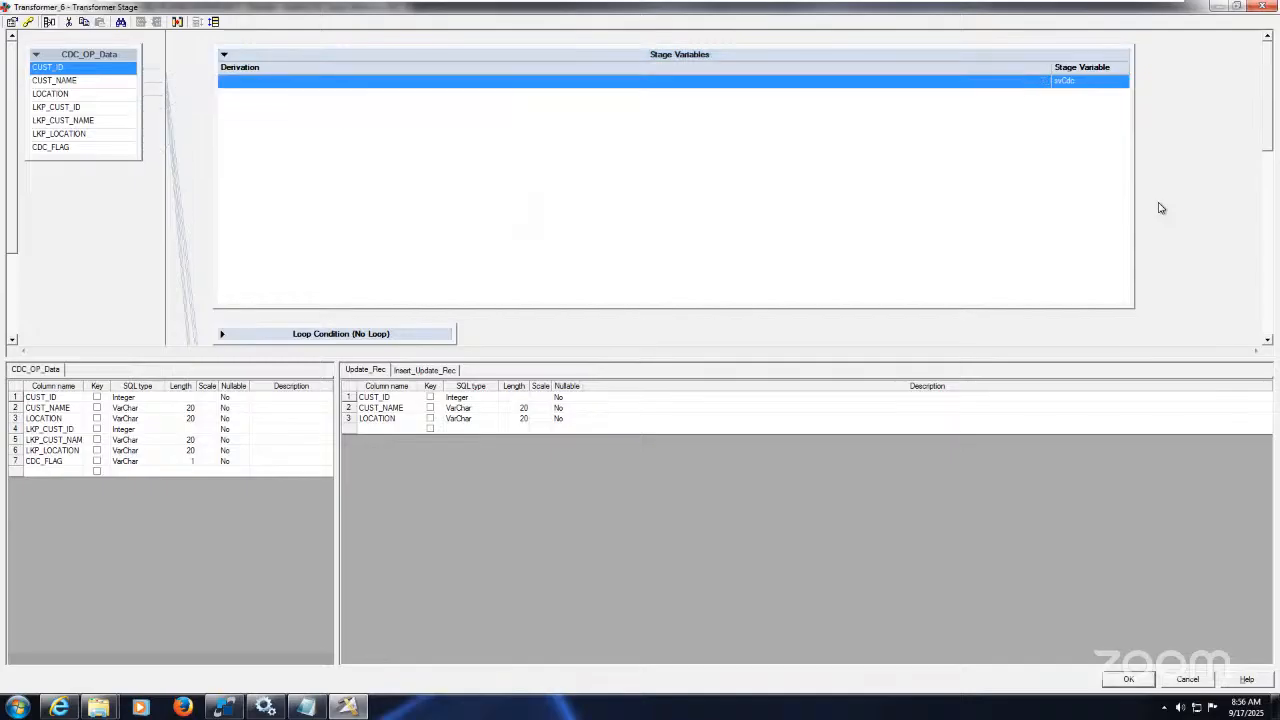
{"action": "left_click", "coordinate": [1188, 680]}
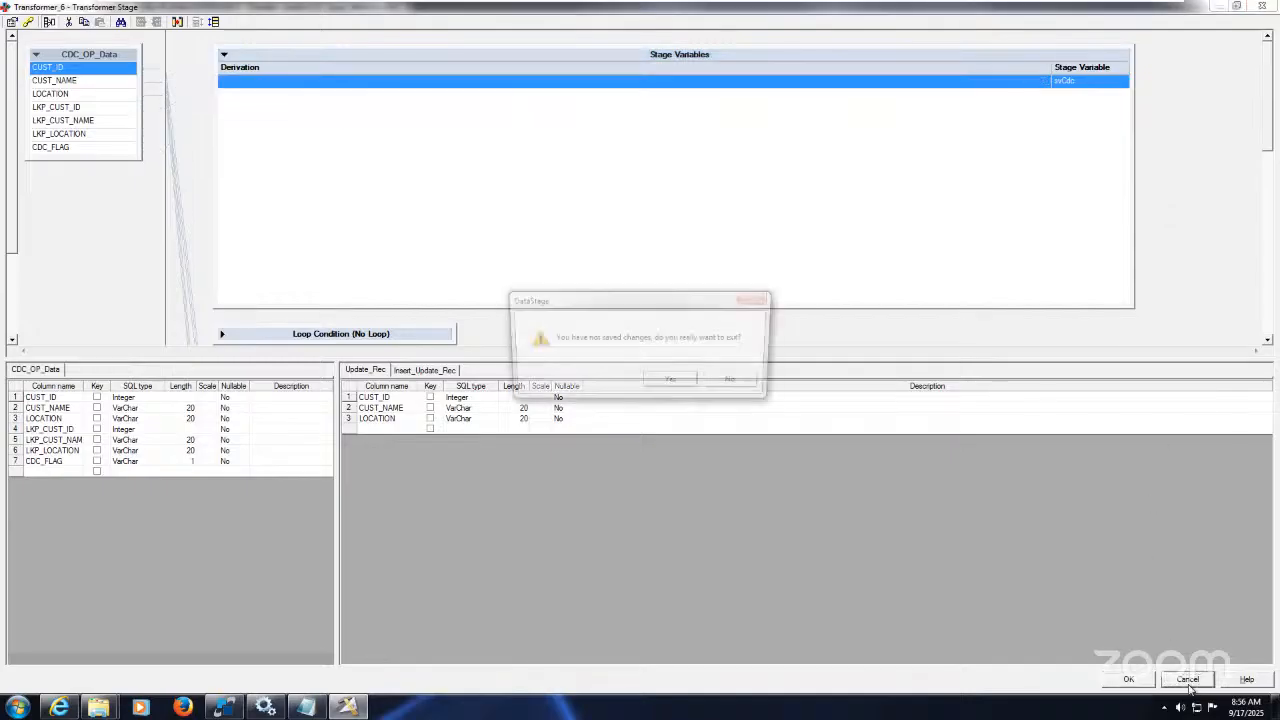
{"action": "left_click", "coordinate": [673, 383]}
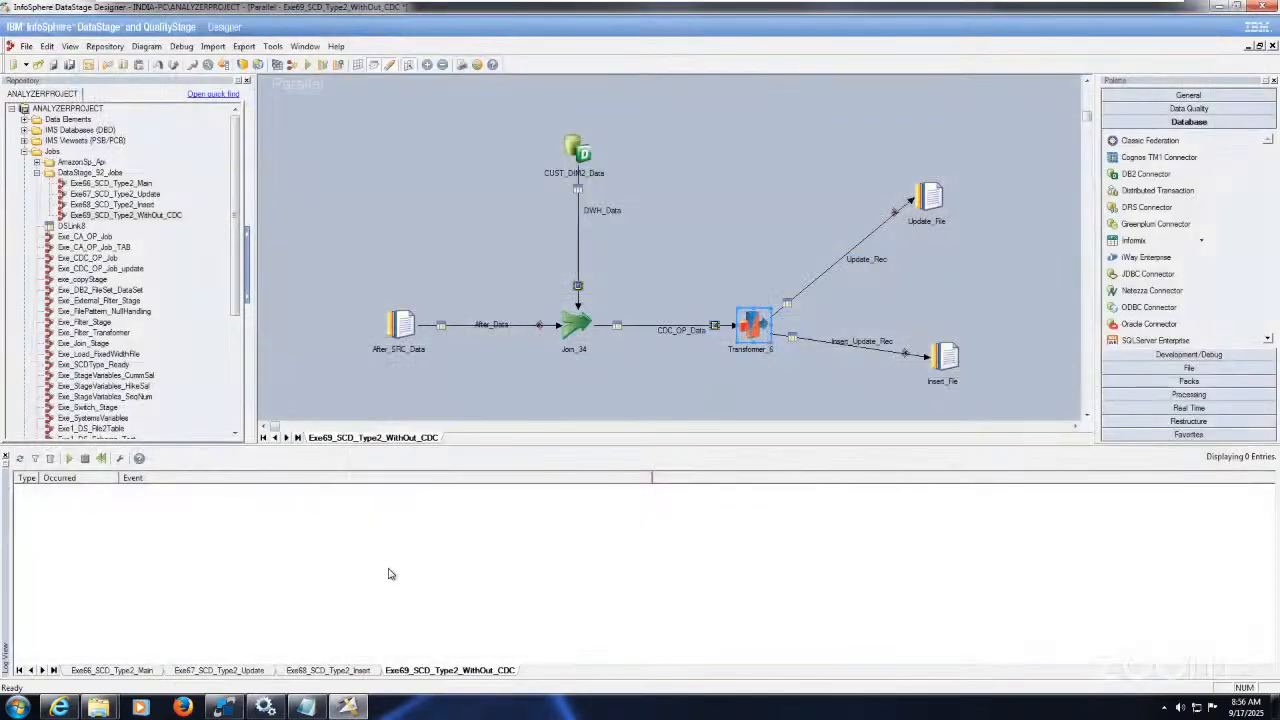
Step: Paste the svCdc If/Else expression into Running Notes below the SELECT query
{"action": "left_click", "coordinate": [306, 707]}
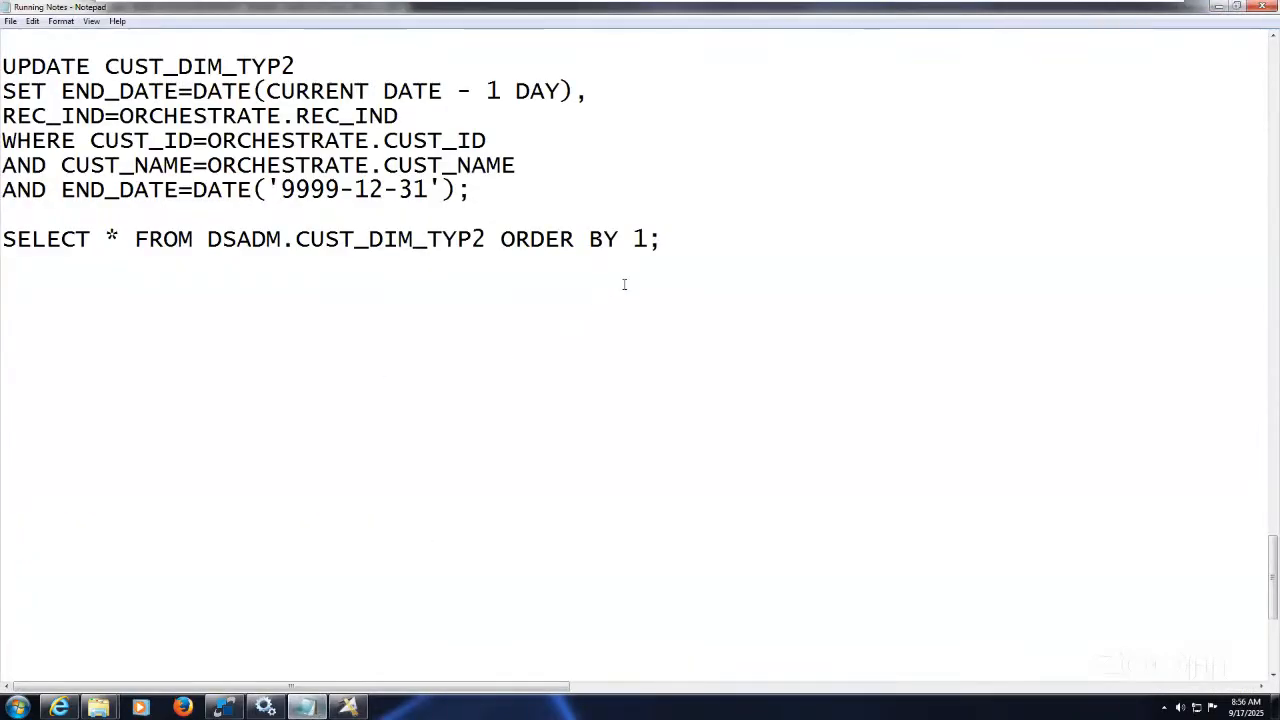
{"action": "key", "text": "Return"}
{"action": "key", "text": "ctrl+v"}
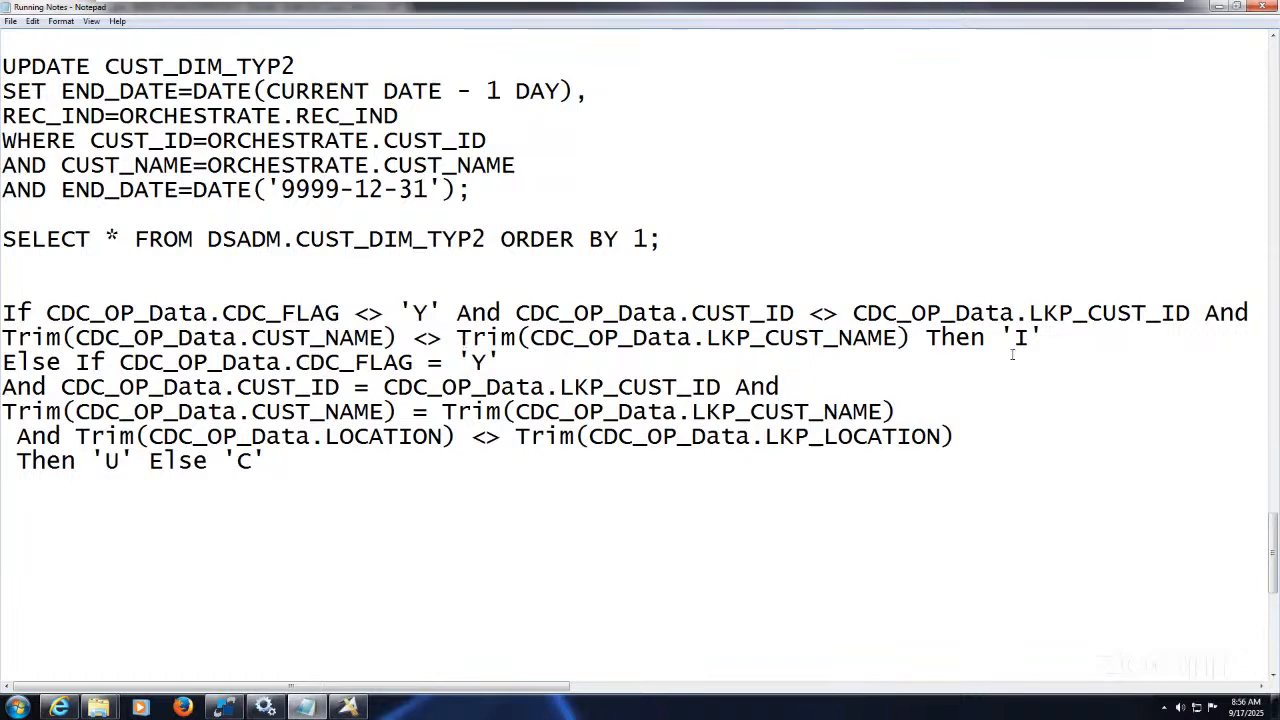
Step: Highlight the expression's 'Y' condition and its 'I', 'U' and 'C' results while explaining
{"action": "left_click_drag", "start_coordinate": [1045, 338], "coordinate": [958, 313]}
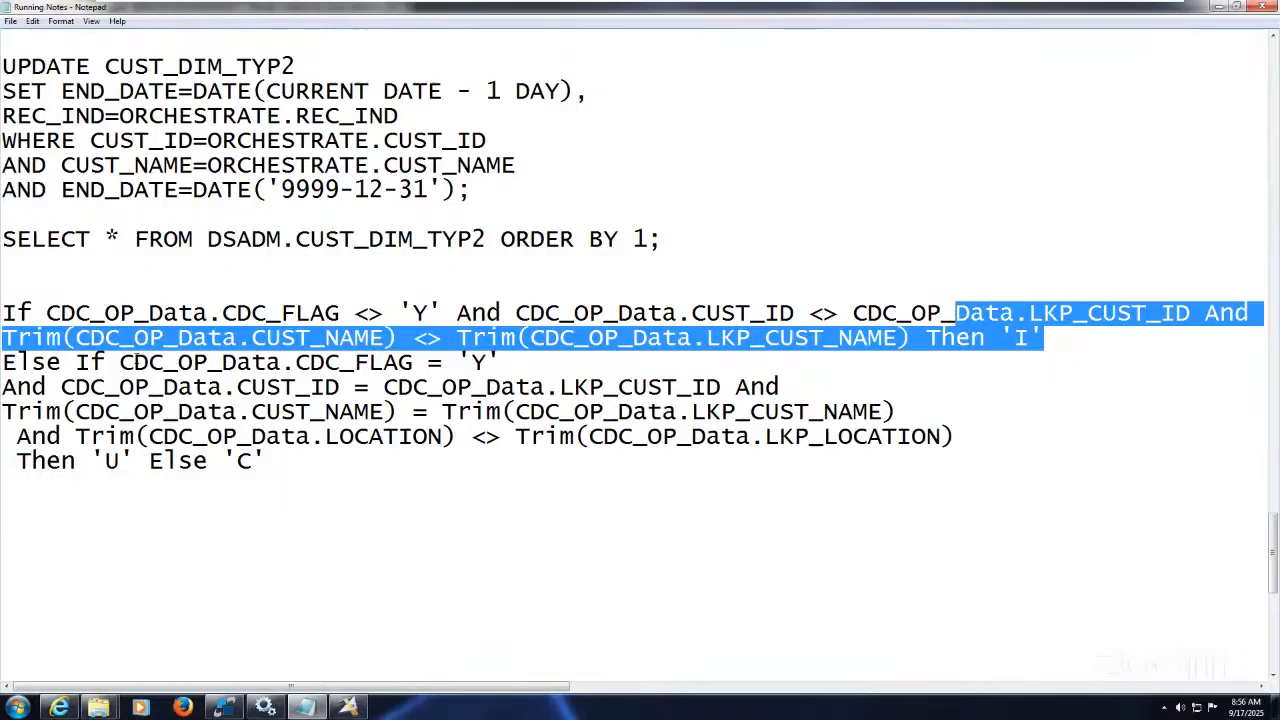
{"action": "left_click", "coordinate": [108, 362]}
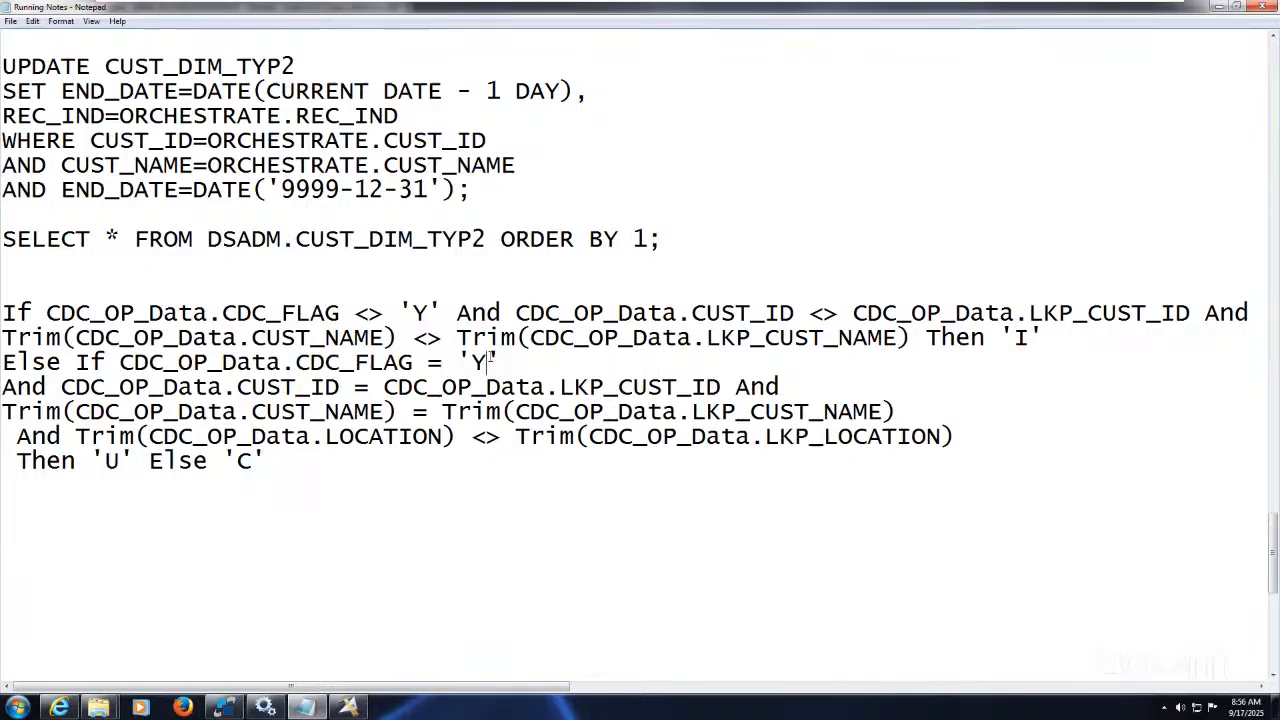
{"action": "left_click_drag", "start_coordinate": [500, 362], "coordinate": [460, 362]}
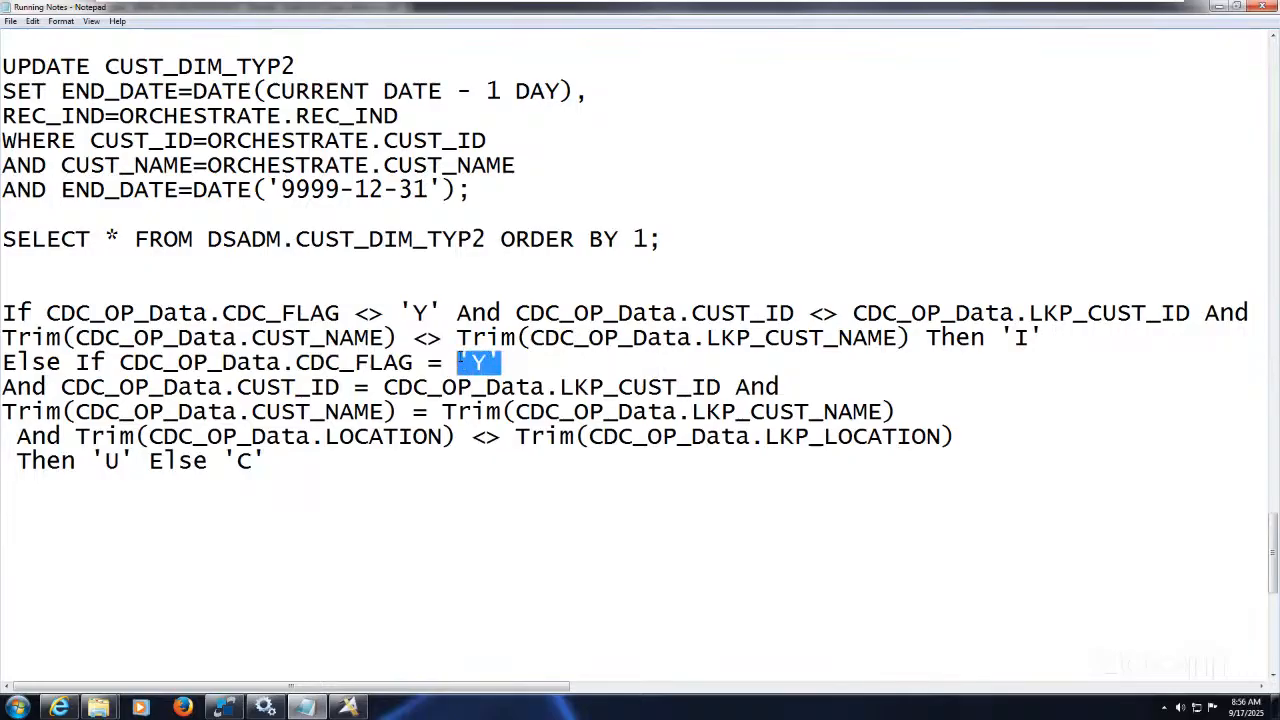
{"action": "left_click", "coordinate": [325, 387]}
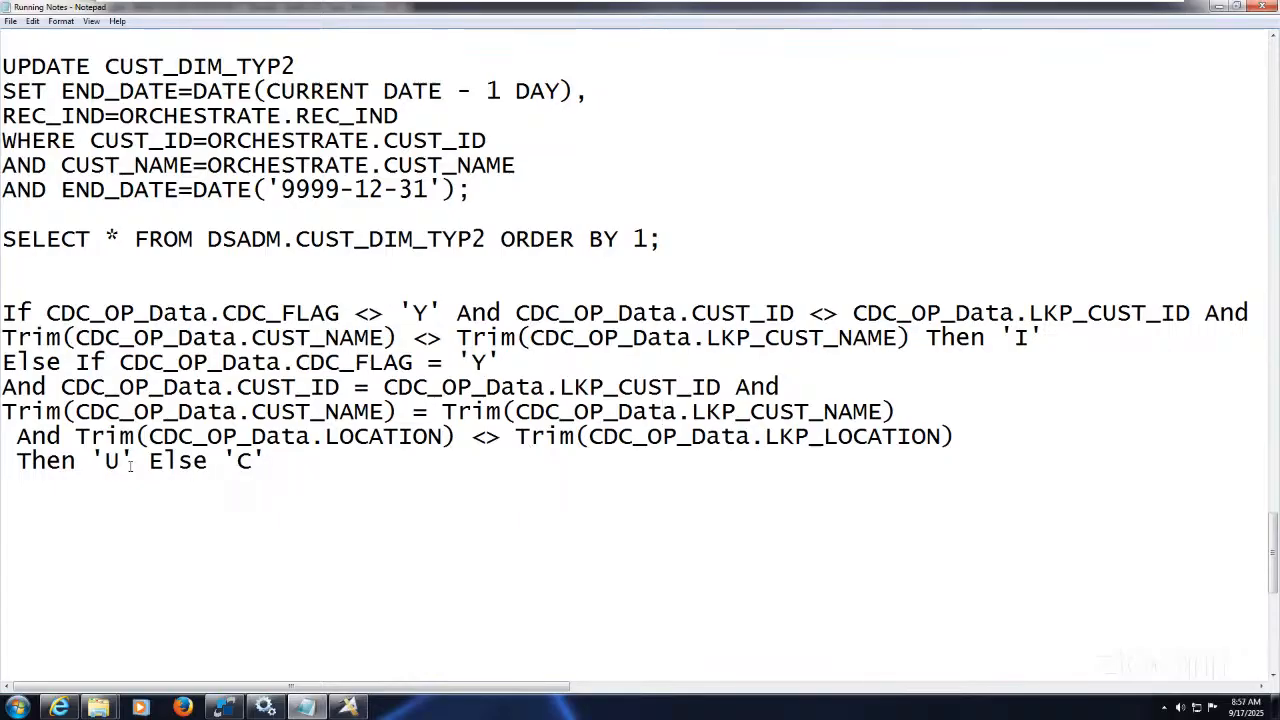
{"action": "left_click_drag", "start_coordinate": [90, 460], "coordinate": [150, 461]}
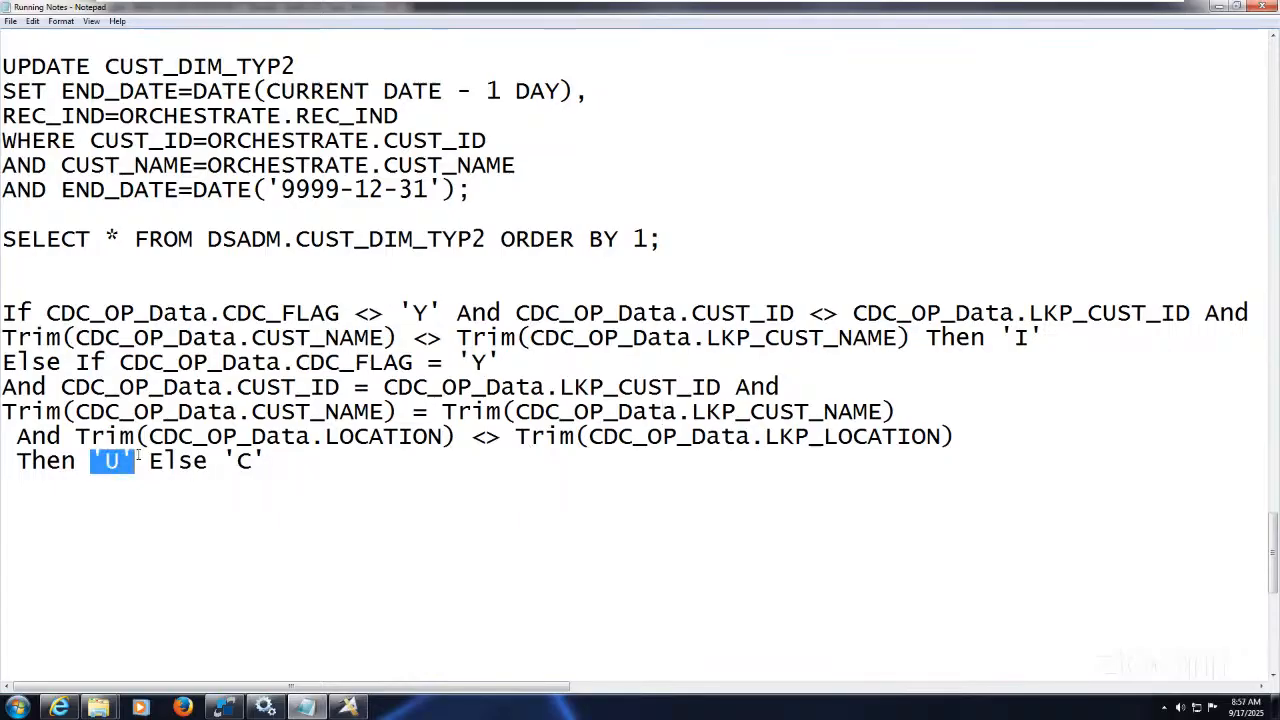
{"action": "left_click", "coordinate": [160, 461]}
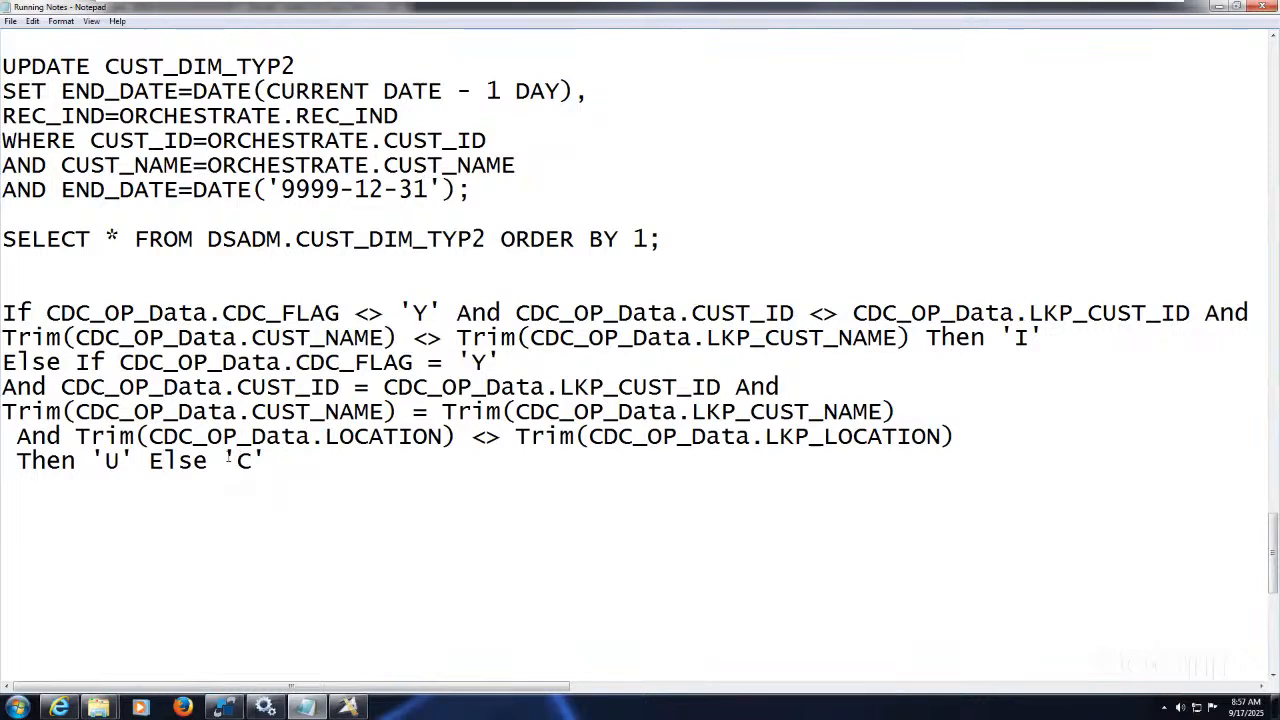
{"action": "left_click_drag", "start_coordinate": [222, 461], "coordinate": [268, 461]}
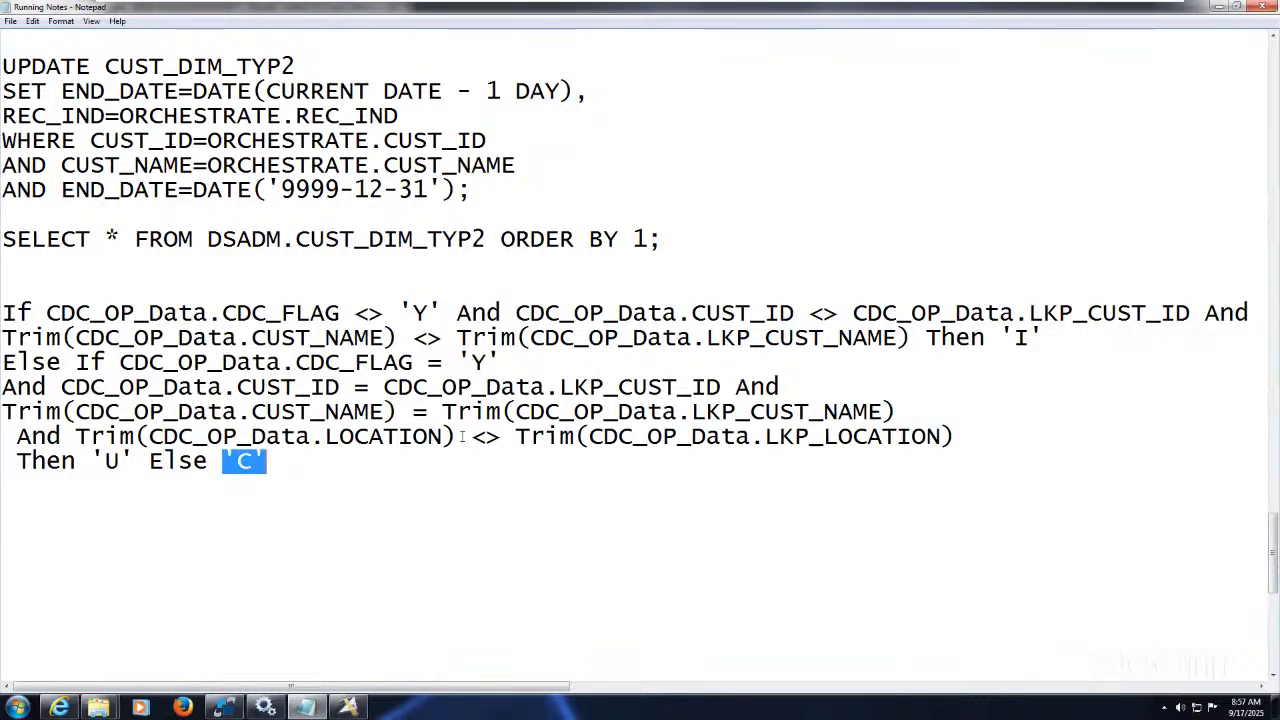
{"action": "left_click", "coordinate": [310, 462]}
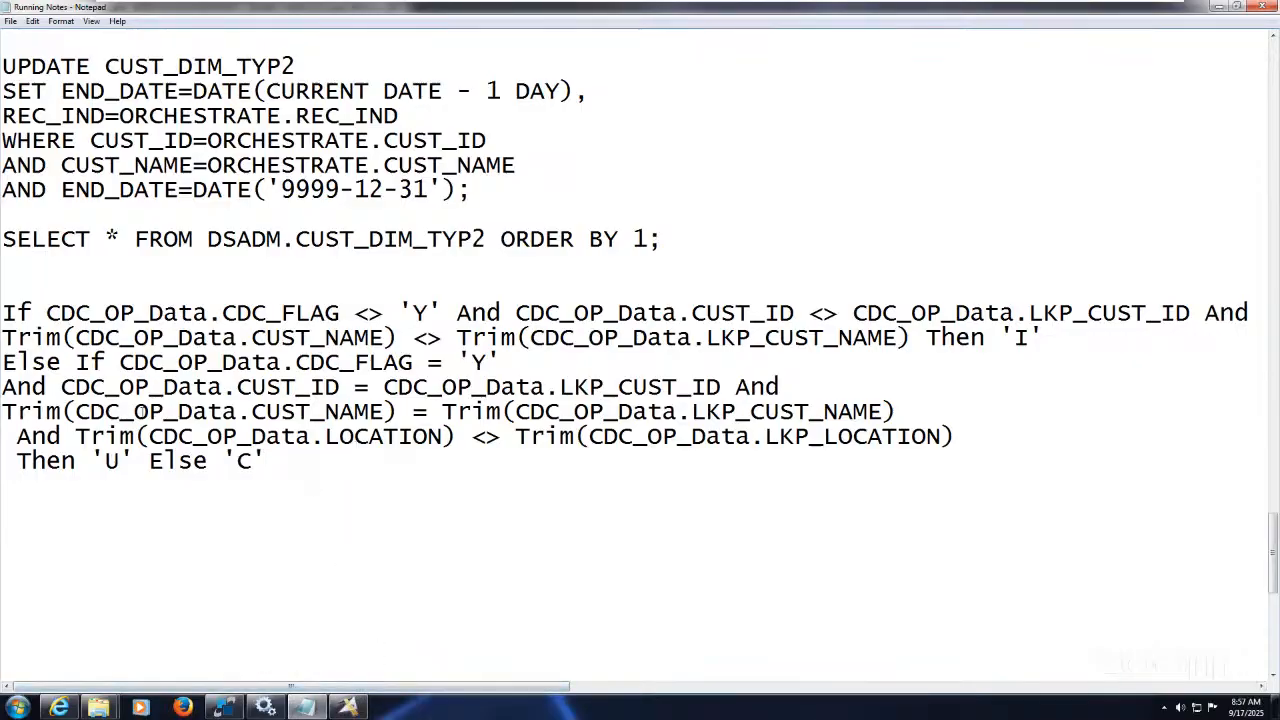
{"action": "left_click_drag", "start_coordinate": [310, 462], "coordinate": [4, 317]}
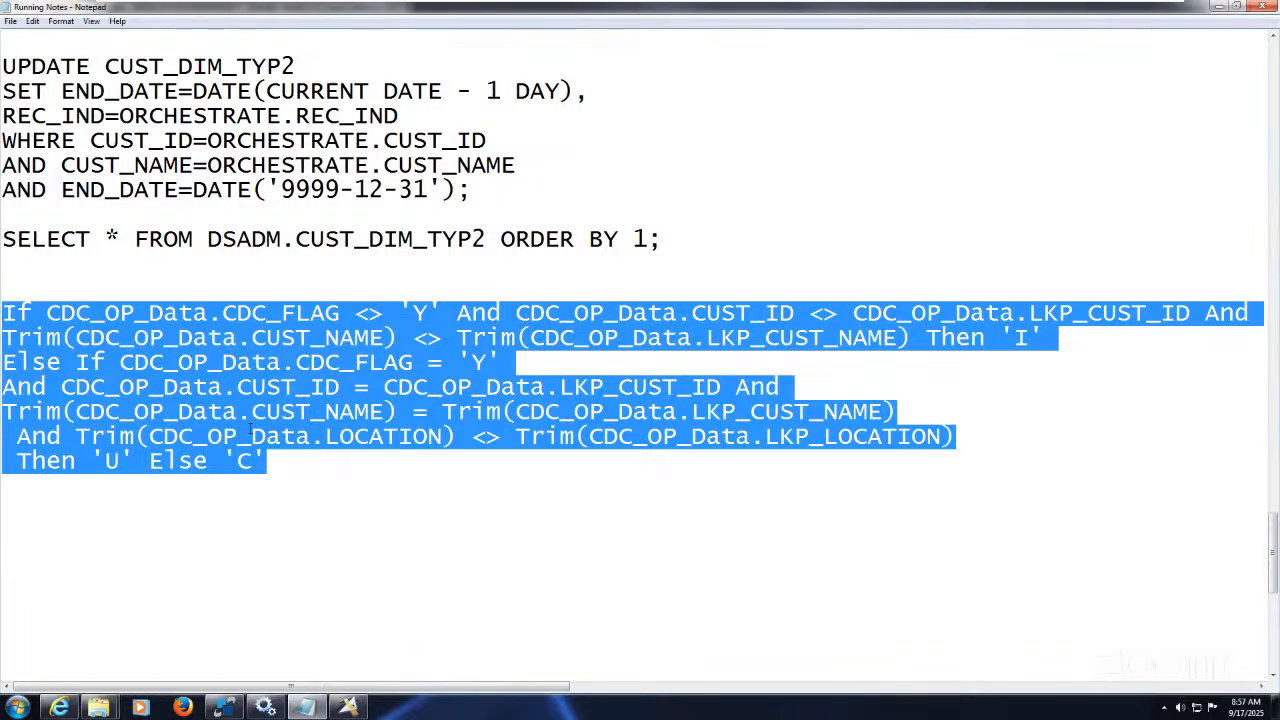
{"action": "left_click", "coordinate": [328, 460]}
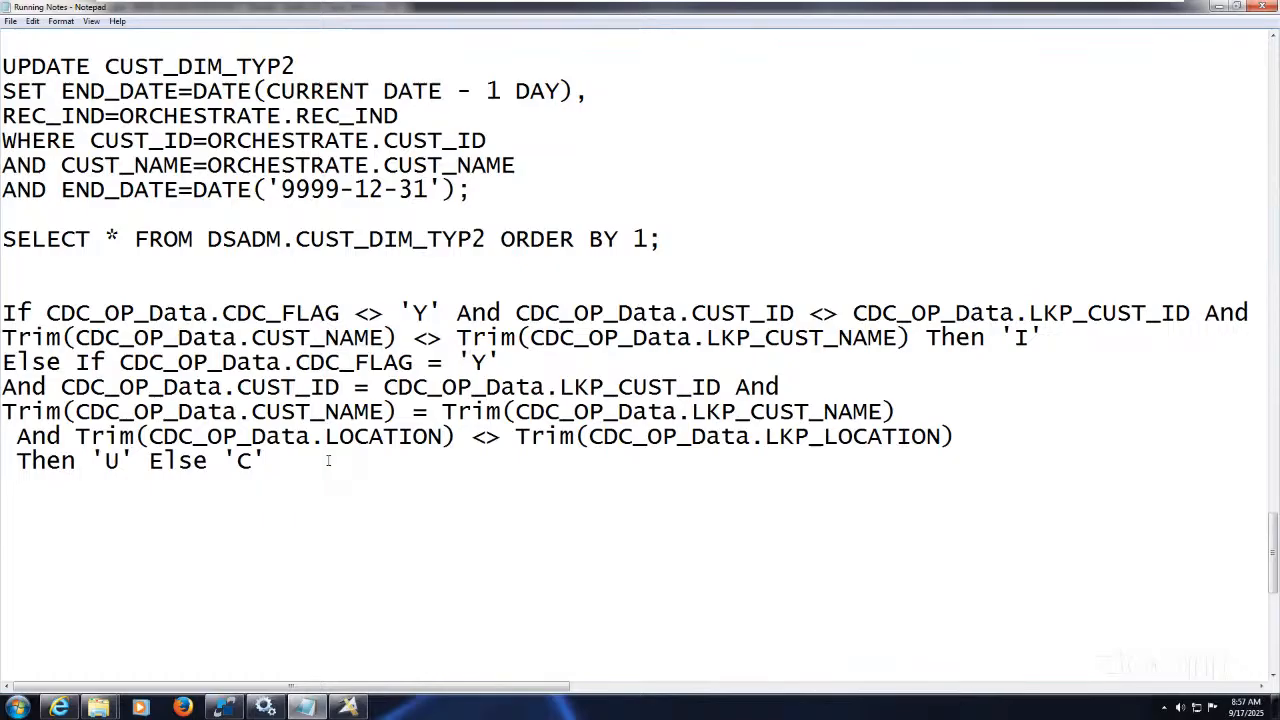
{"action": "left_click", "coordinate": [348, 707]}
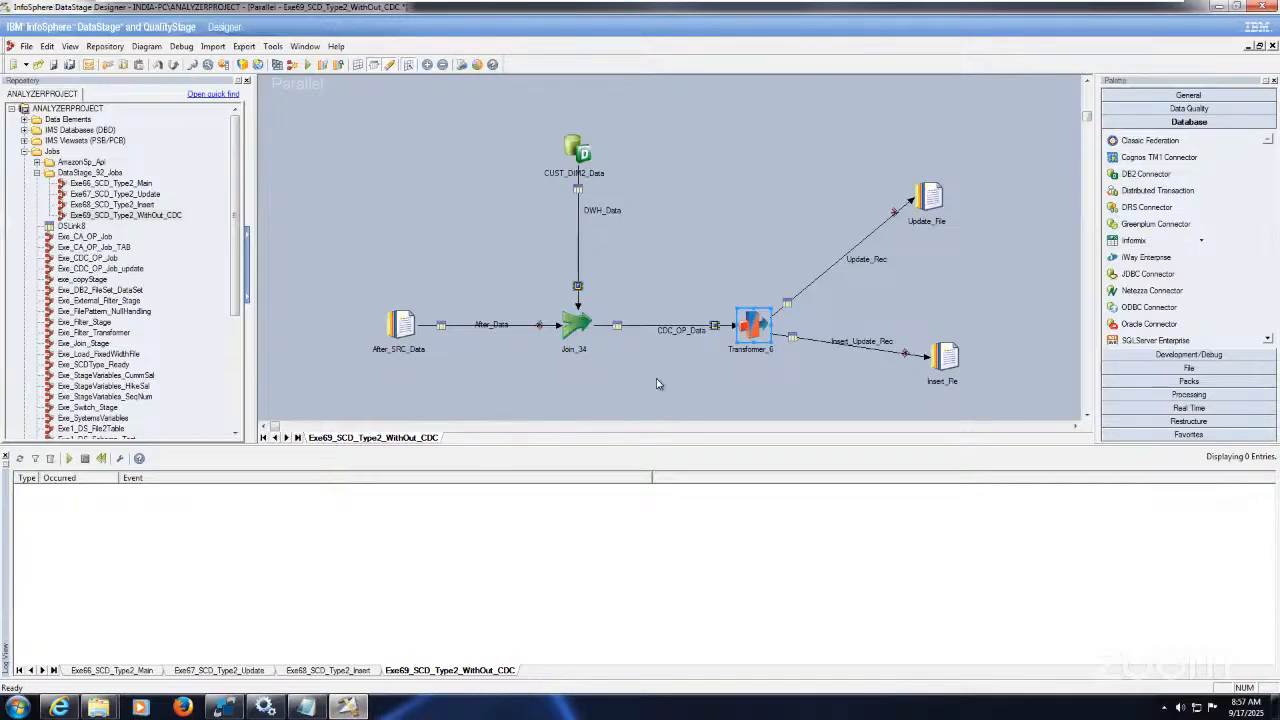
{"action": "double_click", "coordinate": [753, 318]}
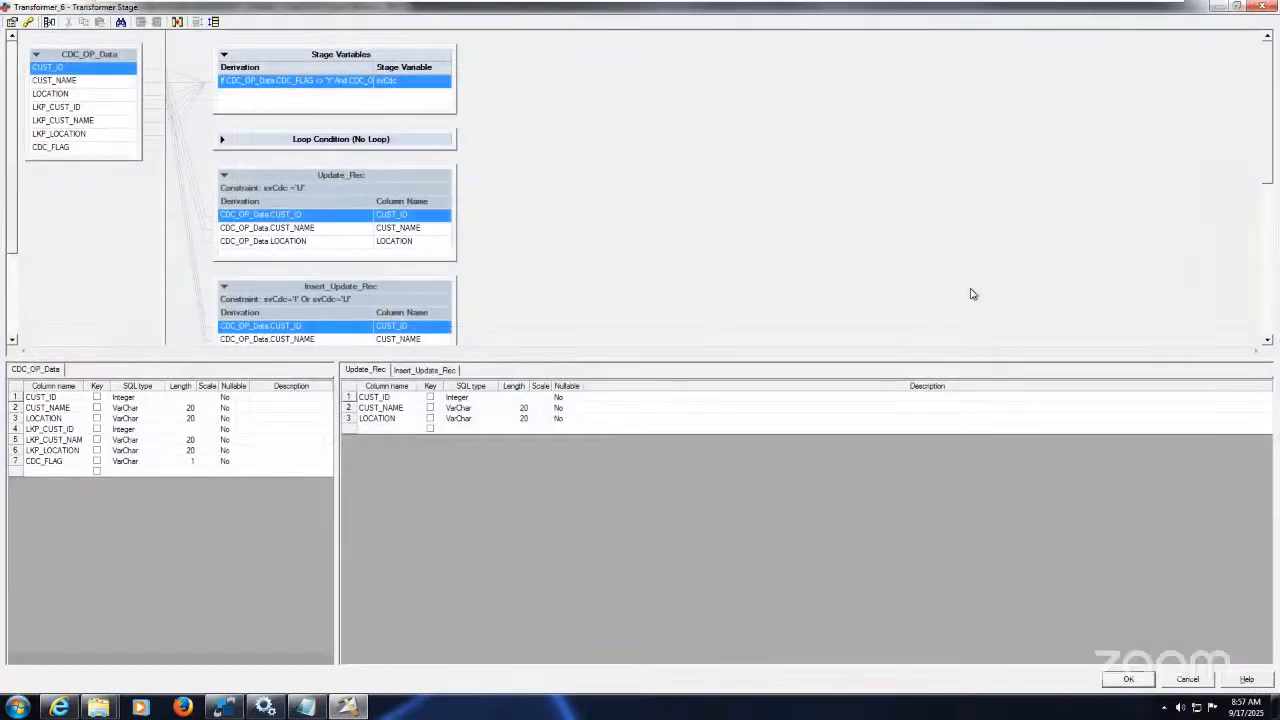
{"action": "left_click", "coordinate": [1267, 341]}
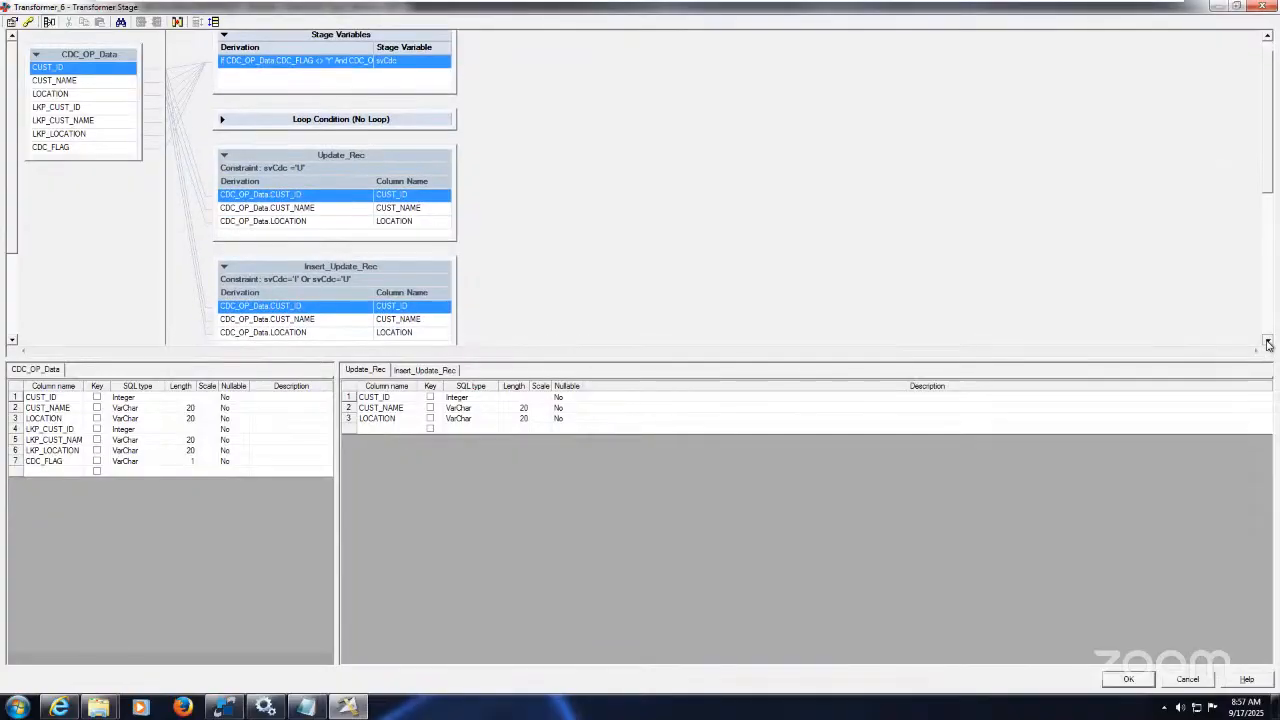
{"action": "left_click", "coordinate": [28, 22]}
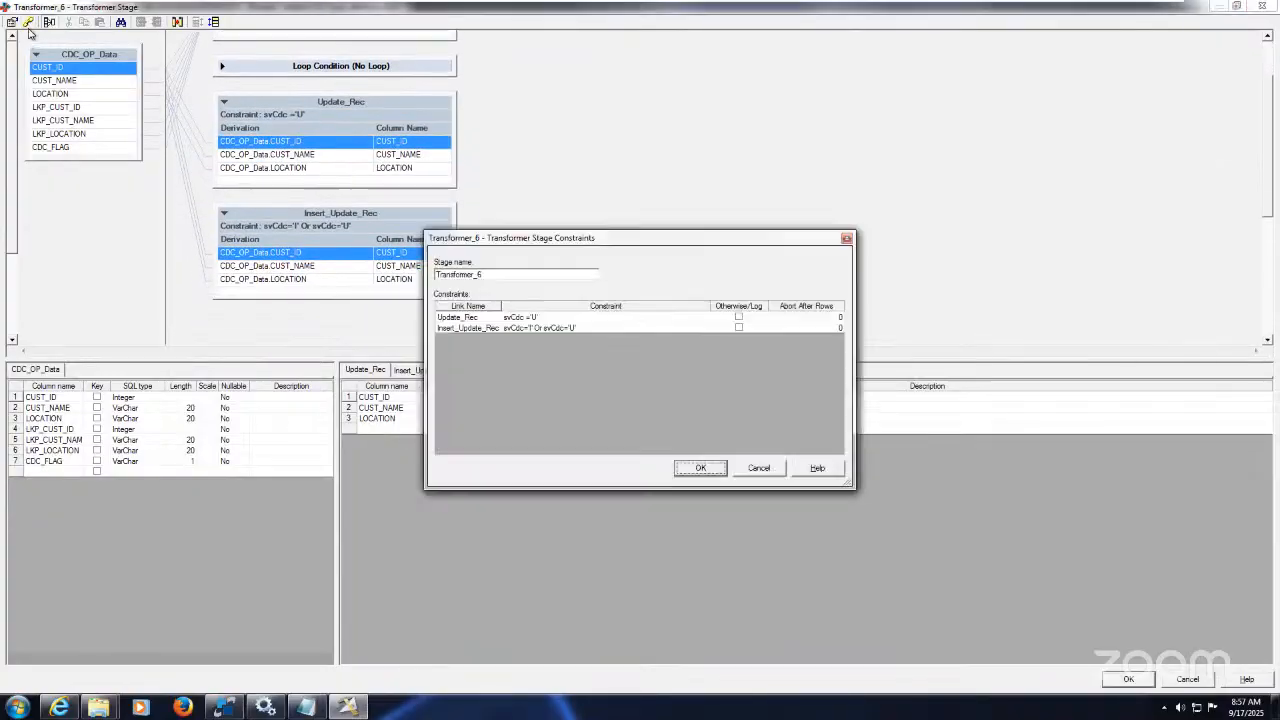
{"action": "left_click", "coordinate": [540, 318]}
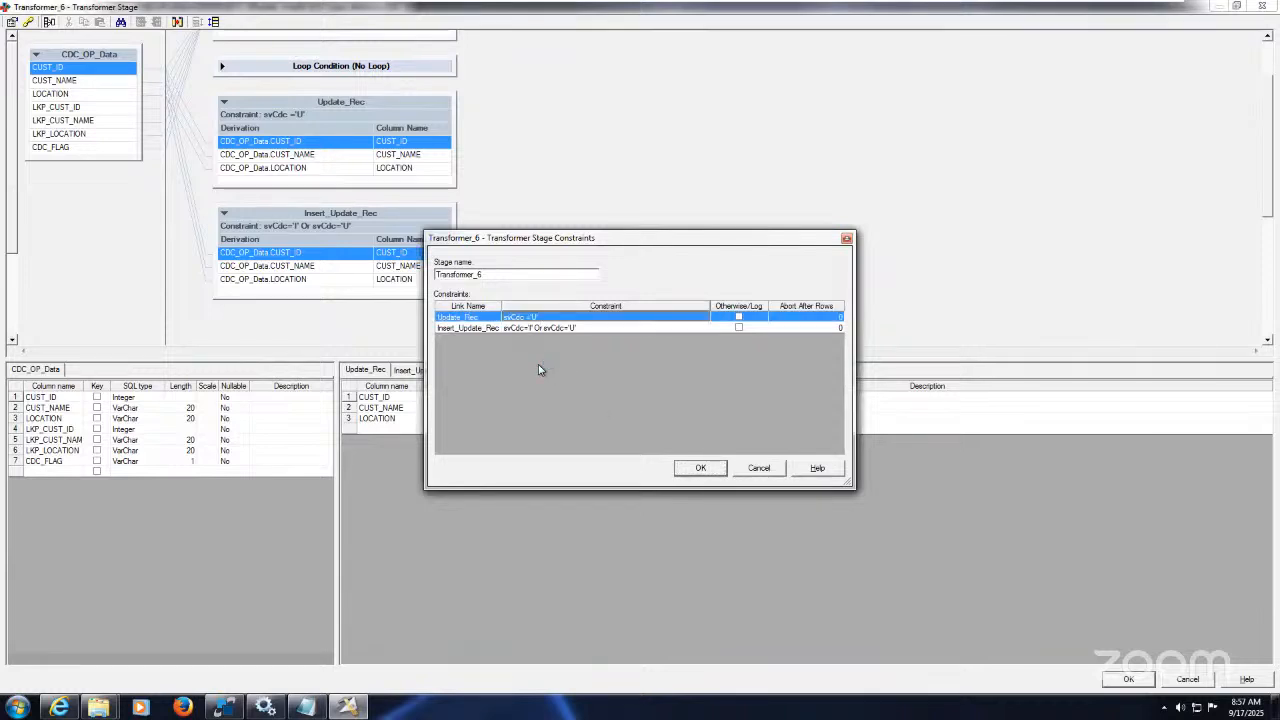
{"action": "left_click", "coordinate": [488, 329]}
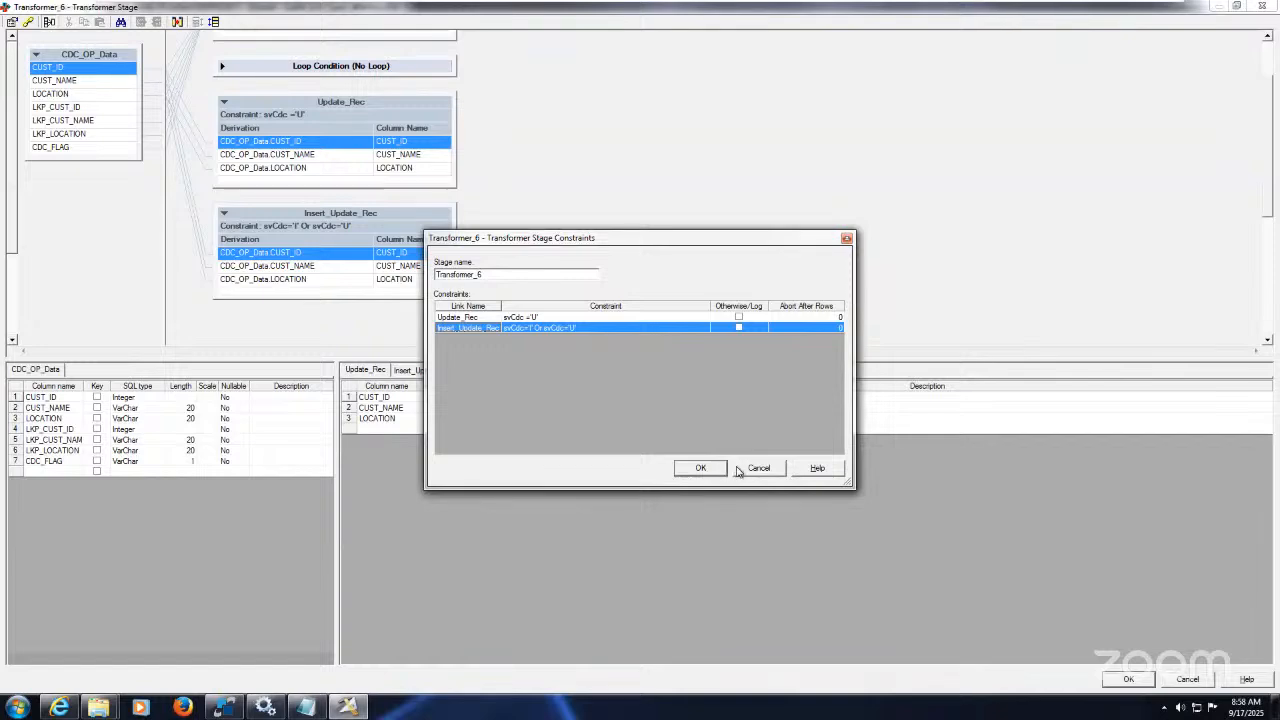
{"action": "left_click", "coordinate": [757, 469]}
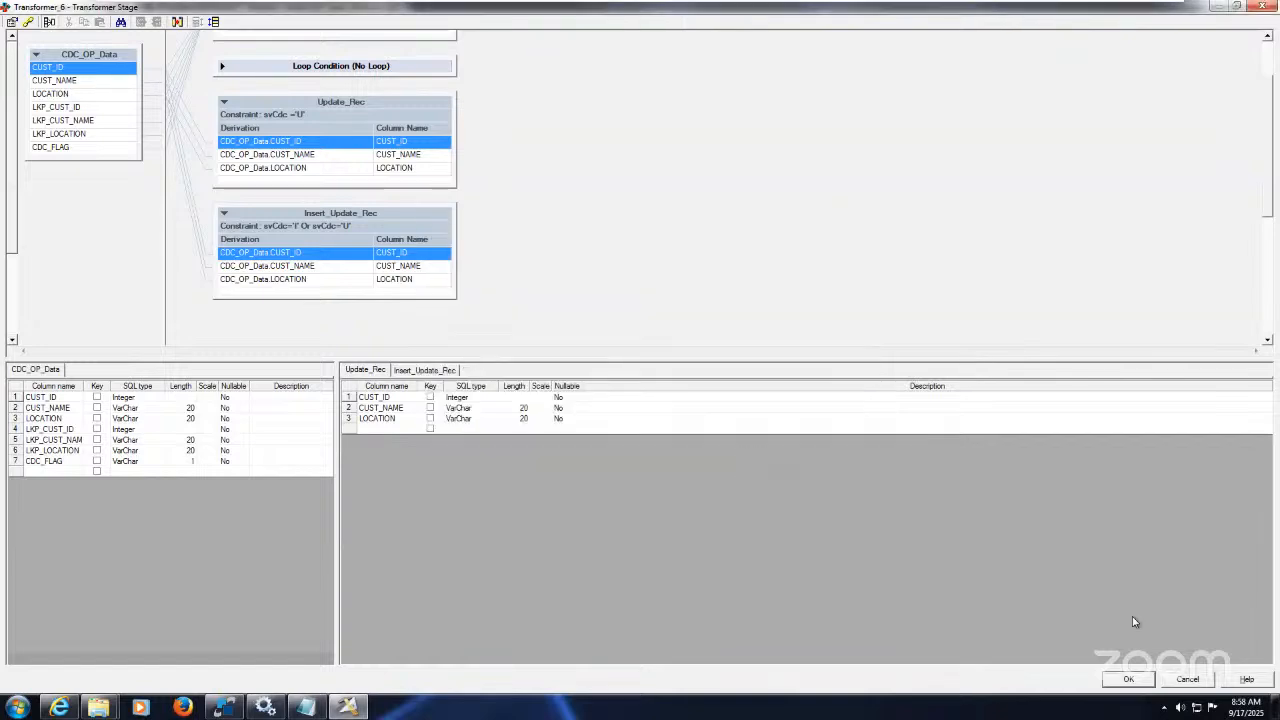
{"action": "left_click", "coordinate": [1186, 678]}
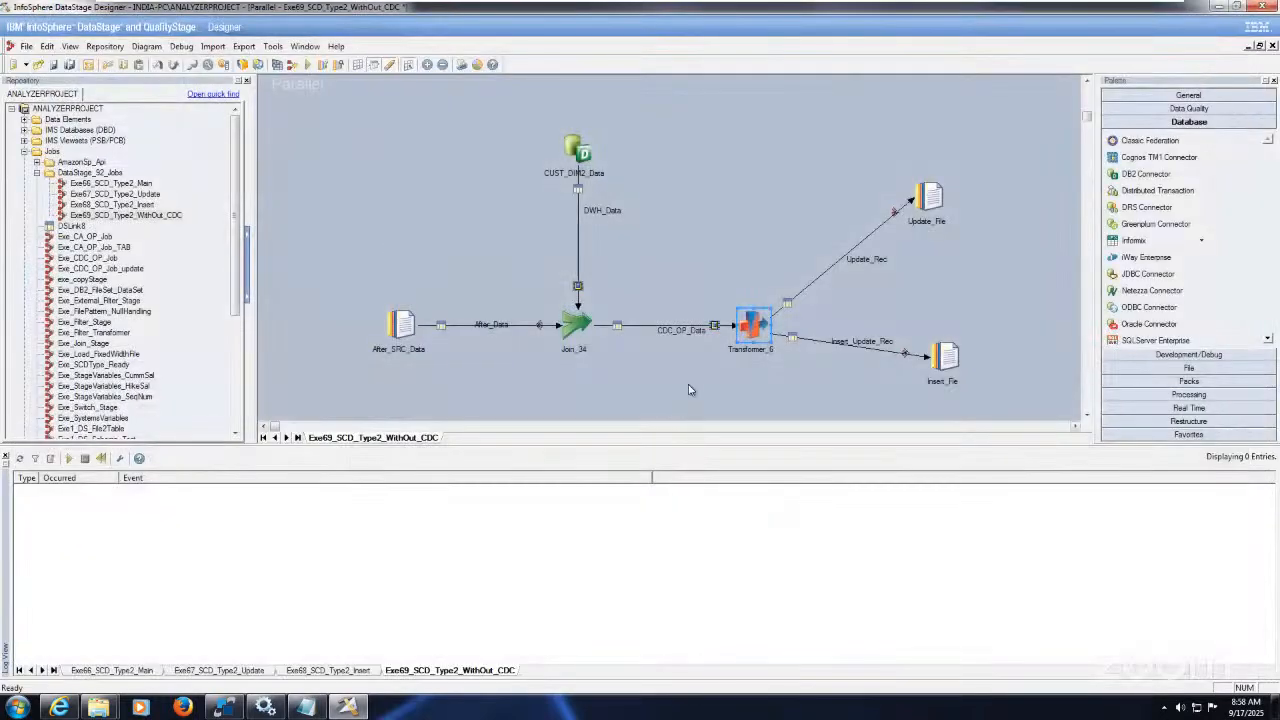
Step: Save and compile the Exe69_SCD_Type2_WithOut_CDC job
{"action": "left_click", "coordinate": [693, 381]}
{"action": "left_click", "coordinate": [278, 64]}
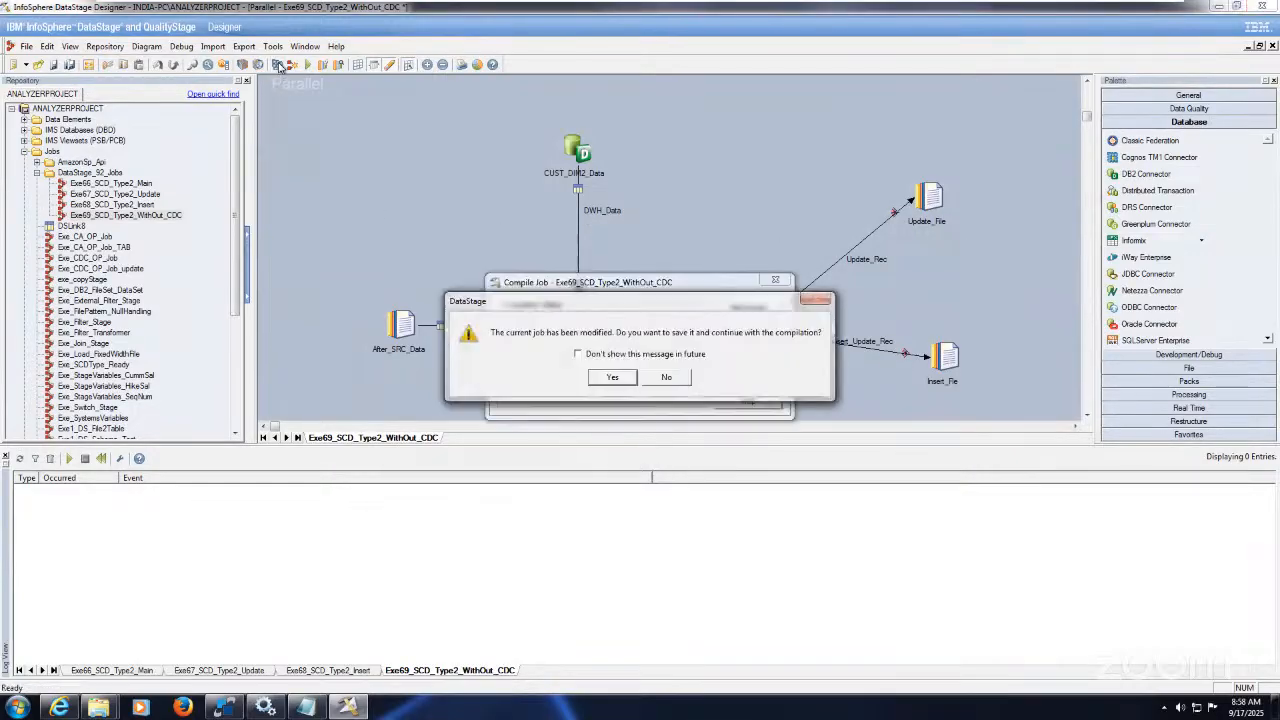
{"action": "left_click", "coordinate": [612, 377]}
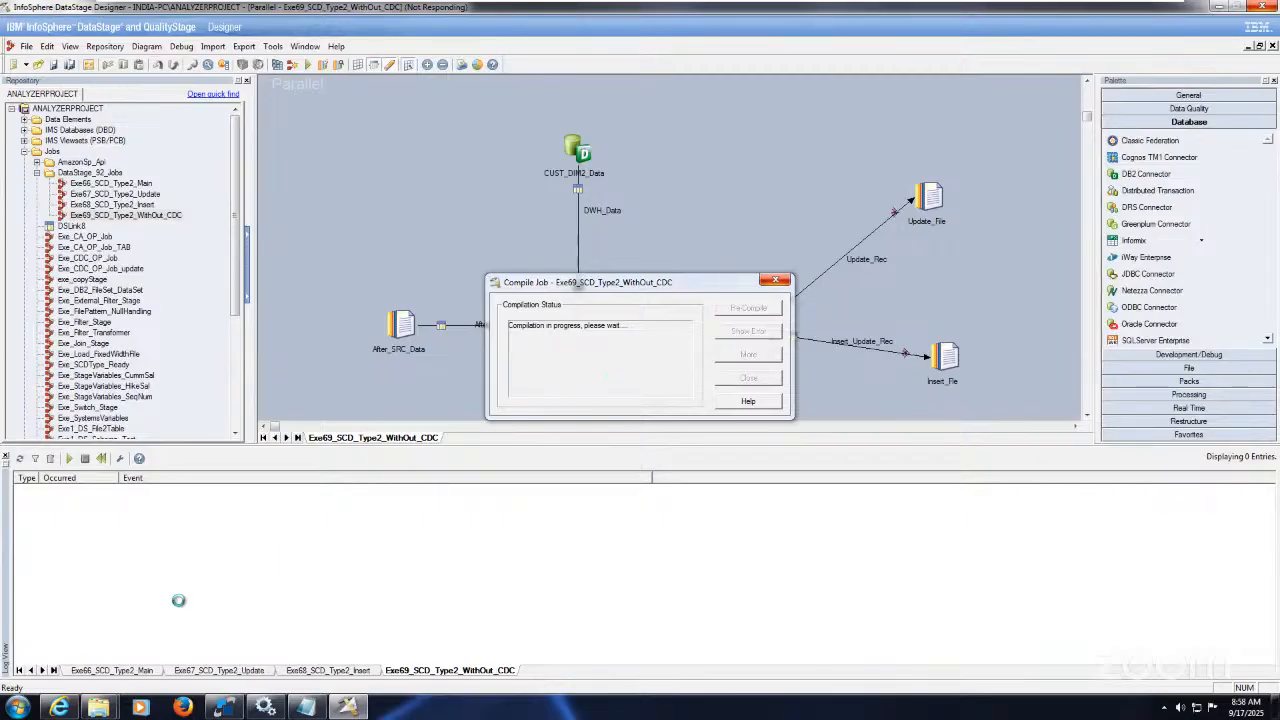
{"action": "left_click", "coordinate": [226, 707]}
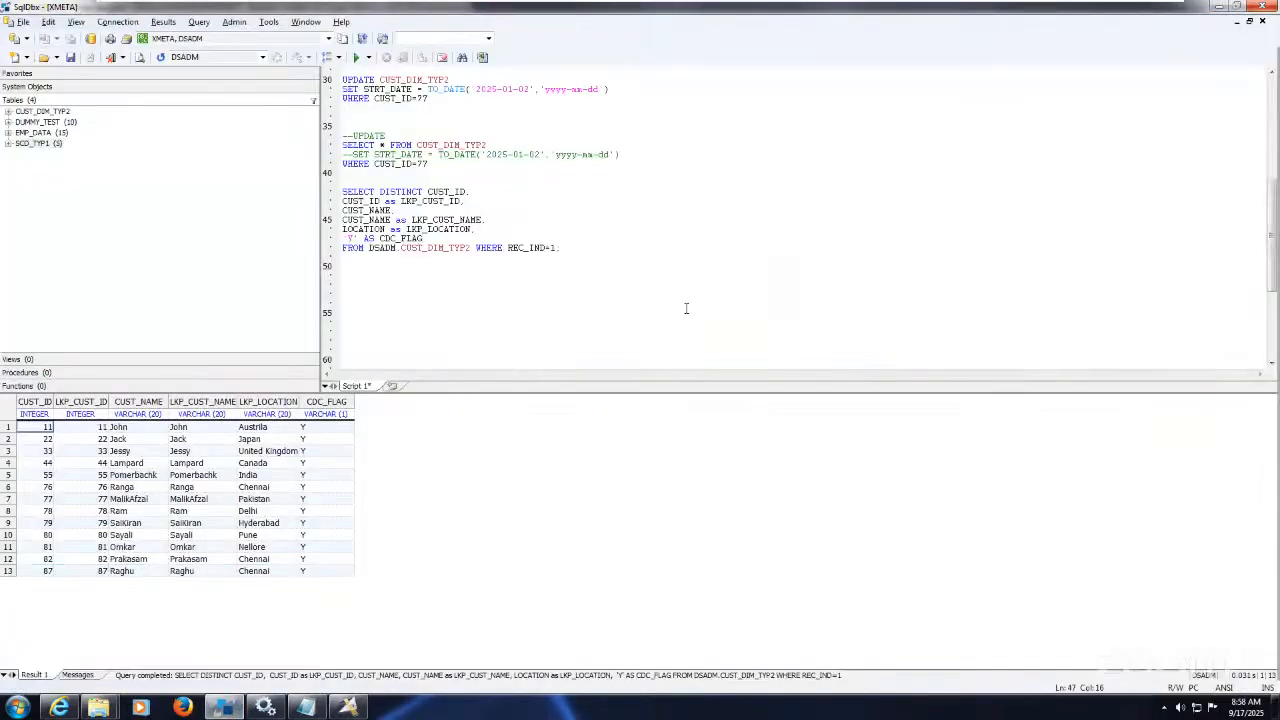
Step: Rerun the lookup query and list all CUST_DIM_TYP2 rows to check customer 78's start date
{"action": "left_click_drag", "start_coordinate": [472, 247], "coordinate": [342, 191]}
{"action": "left_click", "coordinate": [354, 58]}
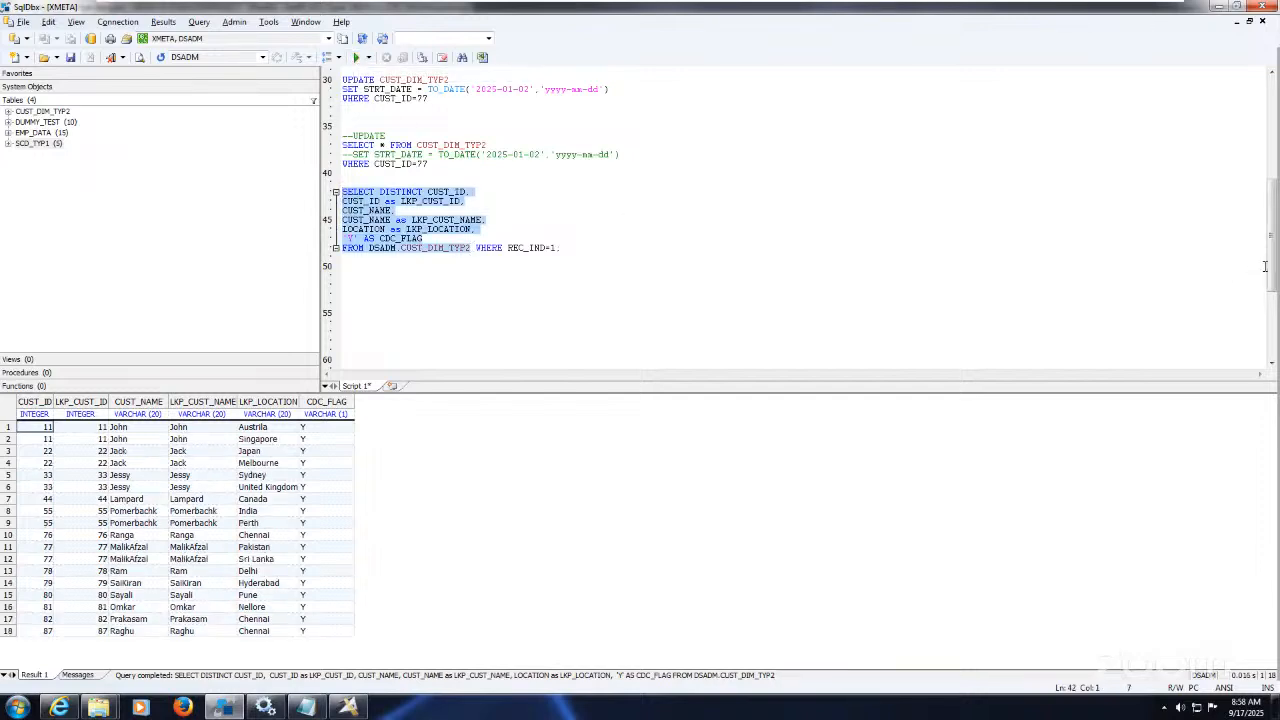
{"action": "scroll", "coordinate": [812, 190], "scroll_direction": "up", "scroll_amount": 6}
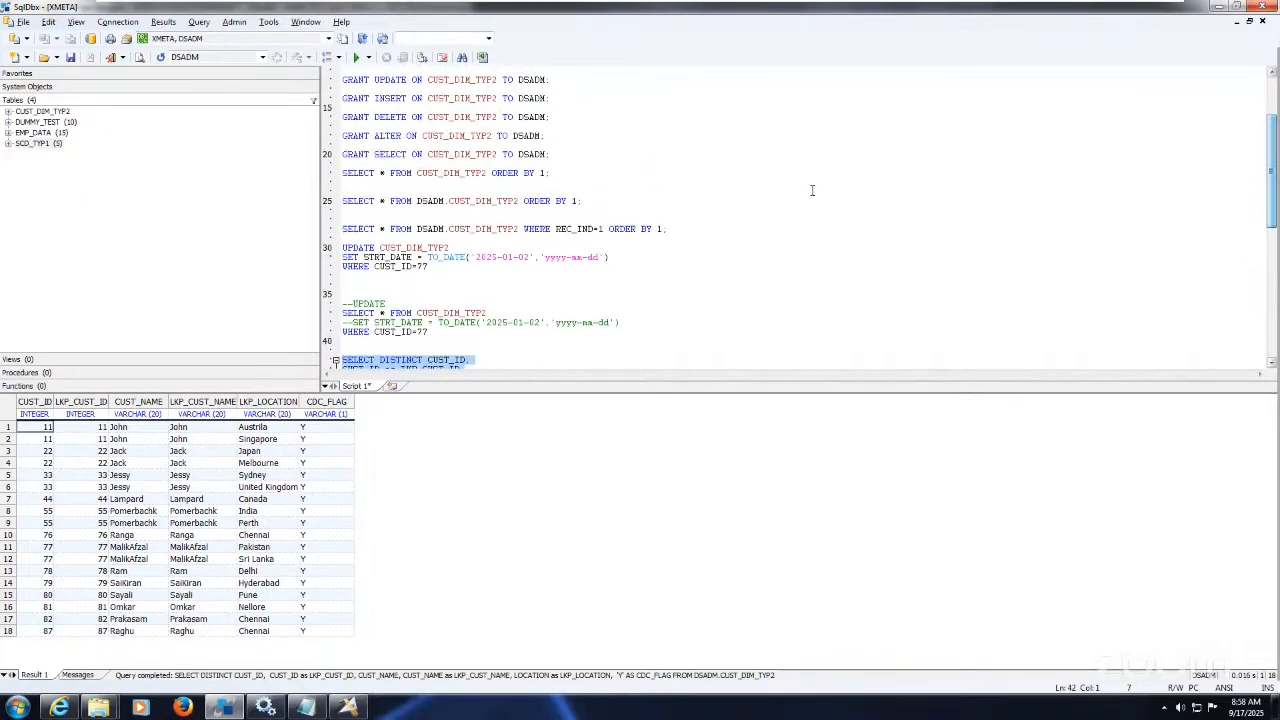
{"action": "left_click_drag", "start_coordinate": [582, 201], "coordinate": [342, 182]}
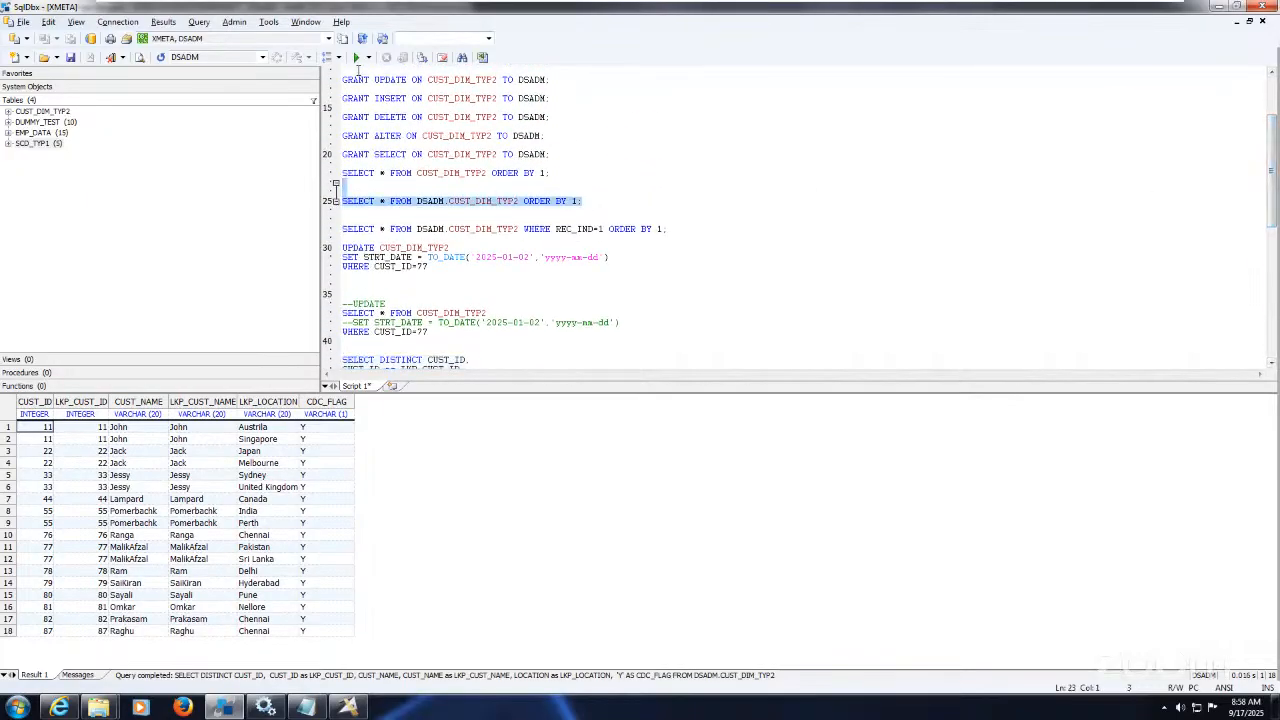
{"action": "left_click", "coordinate": [358, 57]}
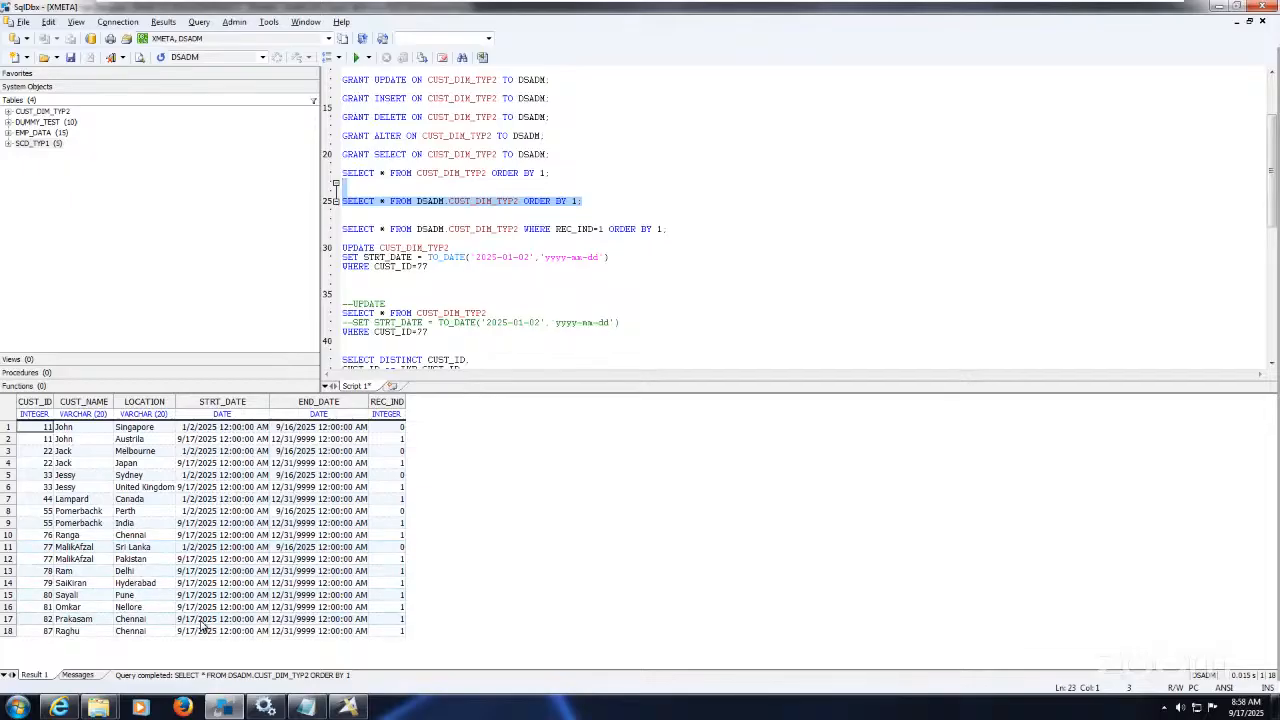
{"action": "left_click", "coordinate": [200, 553]}
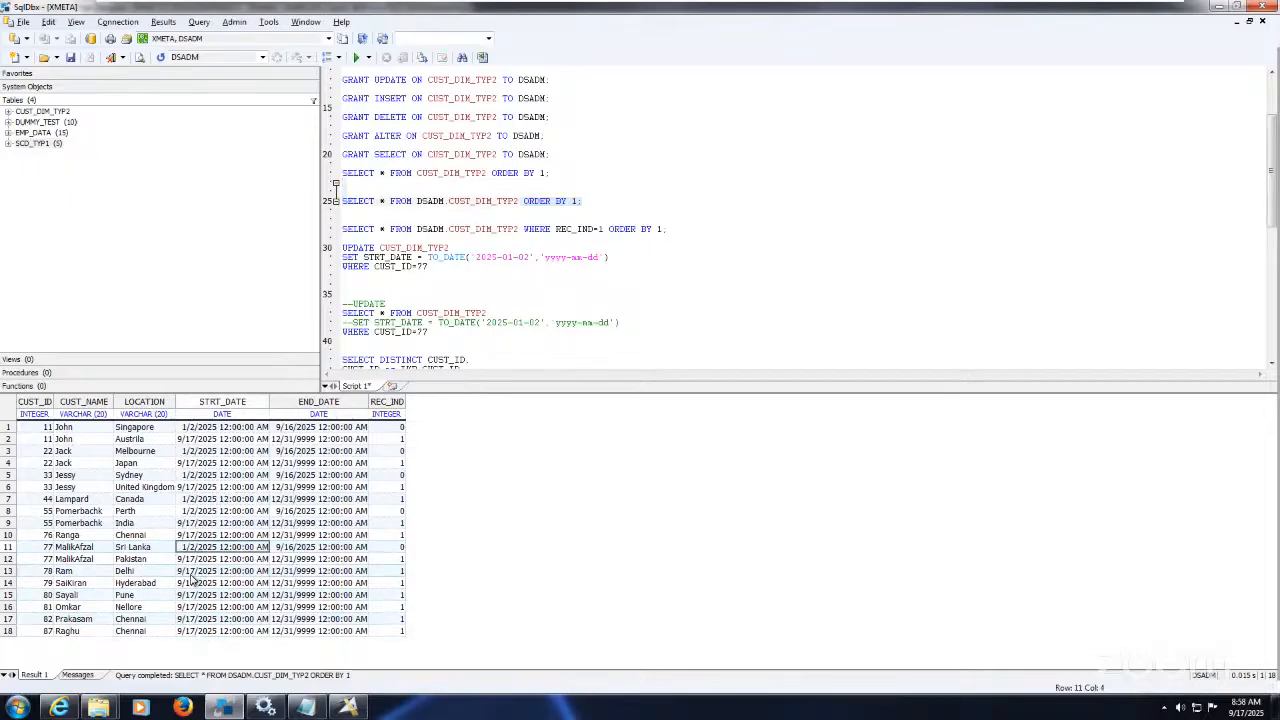
{"action": "left_click", "coordinate": [200, 576]}
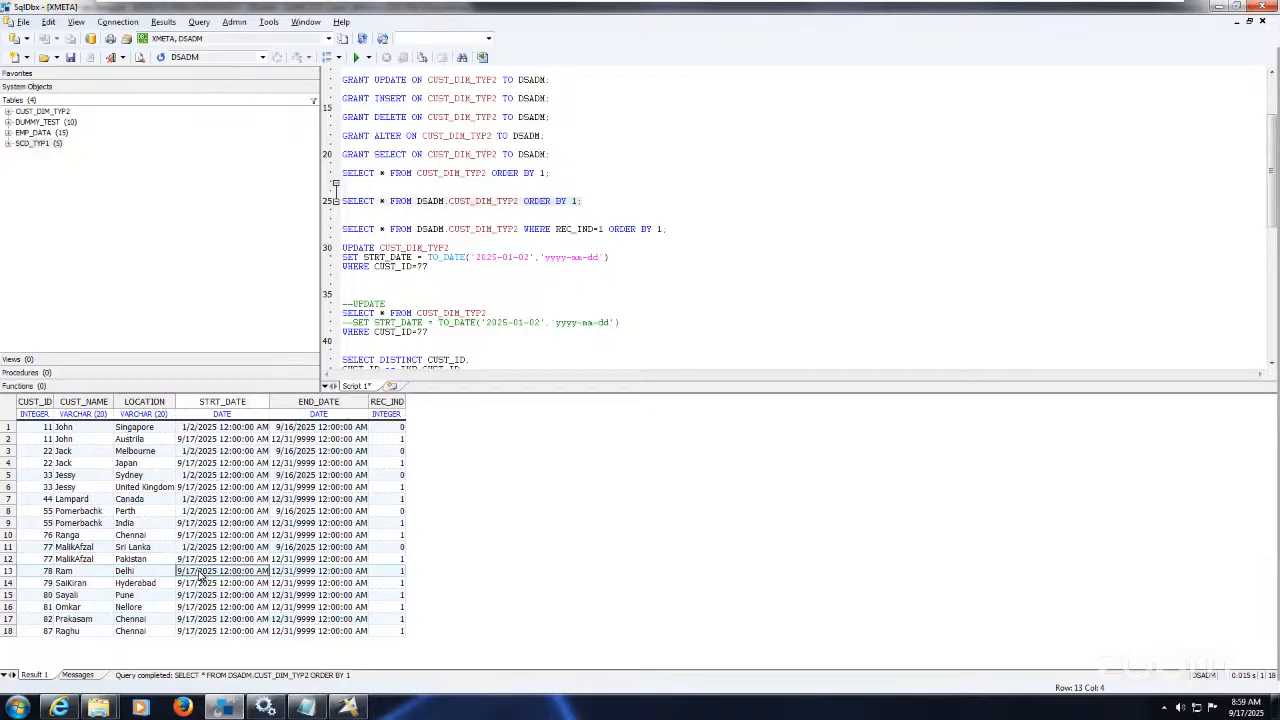
Step: Update customer 78's STRT_DATE to 2025-01-02 and query its row to confirm
{"action": "left_click", "coordinate": [447, 266]}
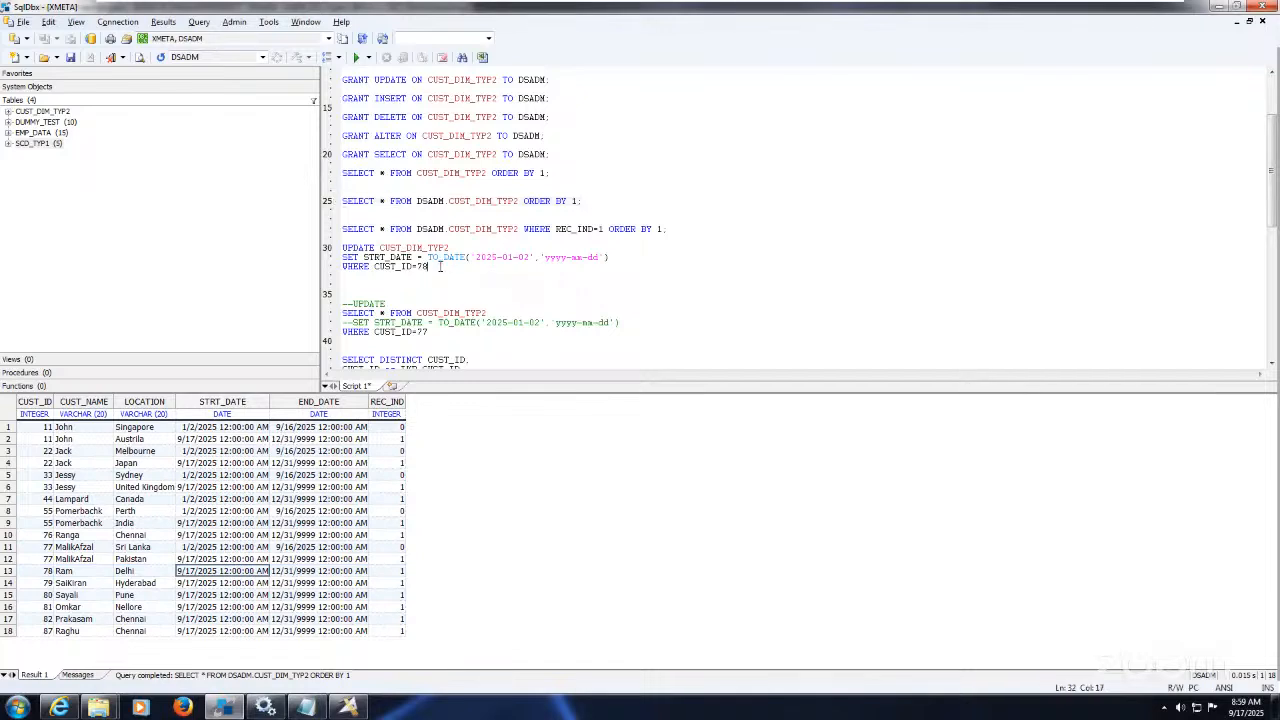
{"action": "left_click_drag", "start_coordinate": [440, 266], "coordinate": [336, 247]}
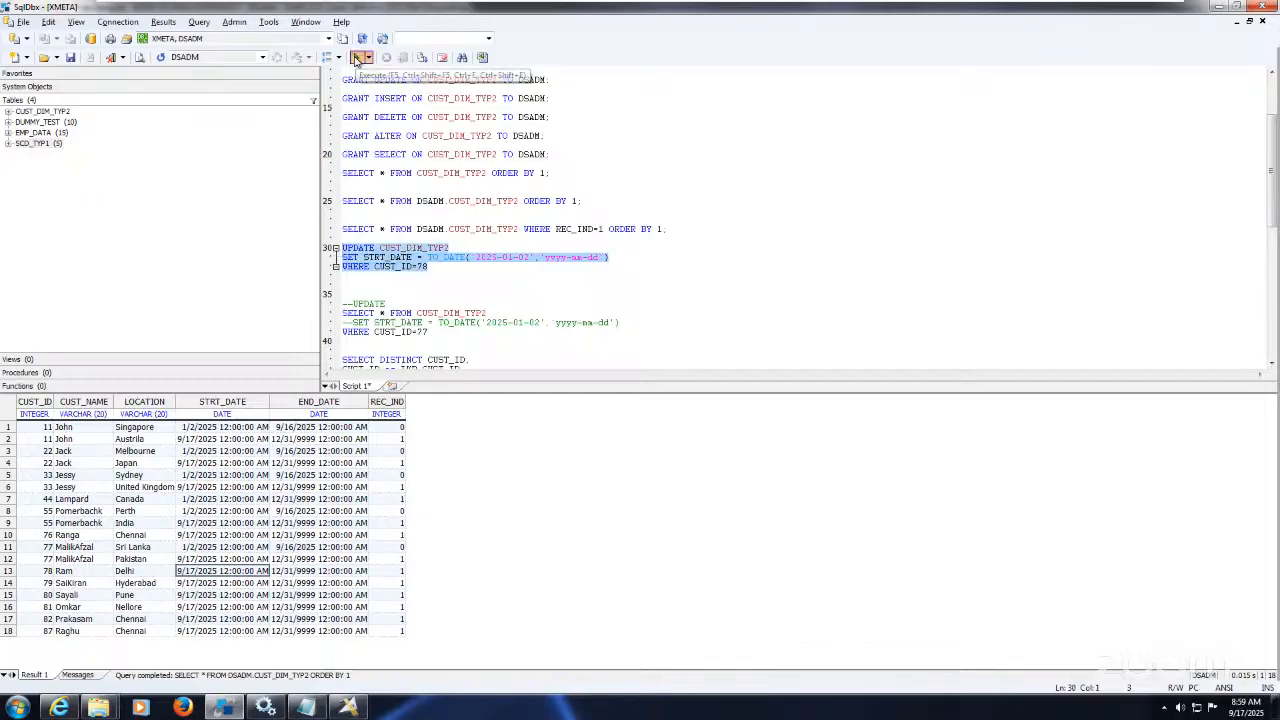
{"action": "left_click", "coordinate": [356, 58]}
{"action": "left_click", "coordinate": [448, 294]}
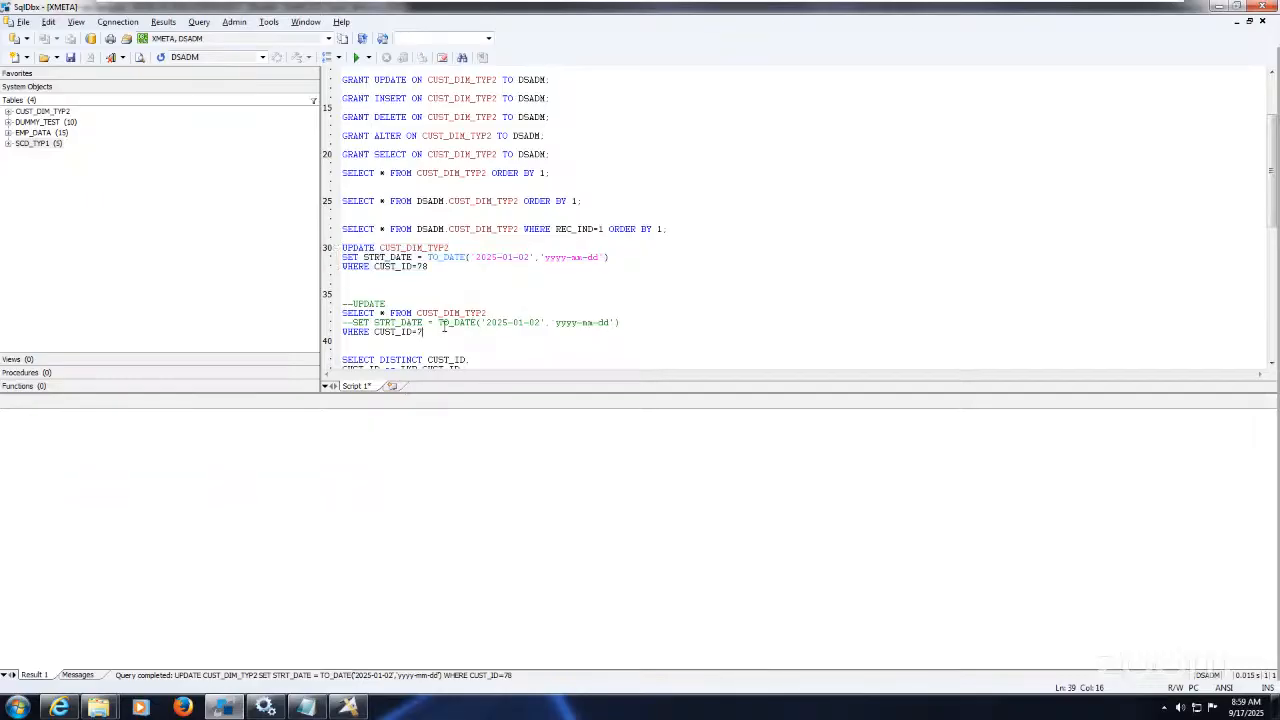
{"action": "left_click_drag", "start_coordinate": [443, 330], "coordinate": [330, 304]}
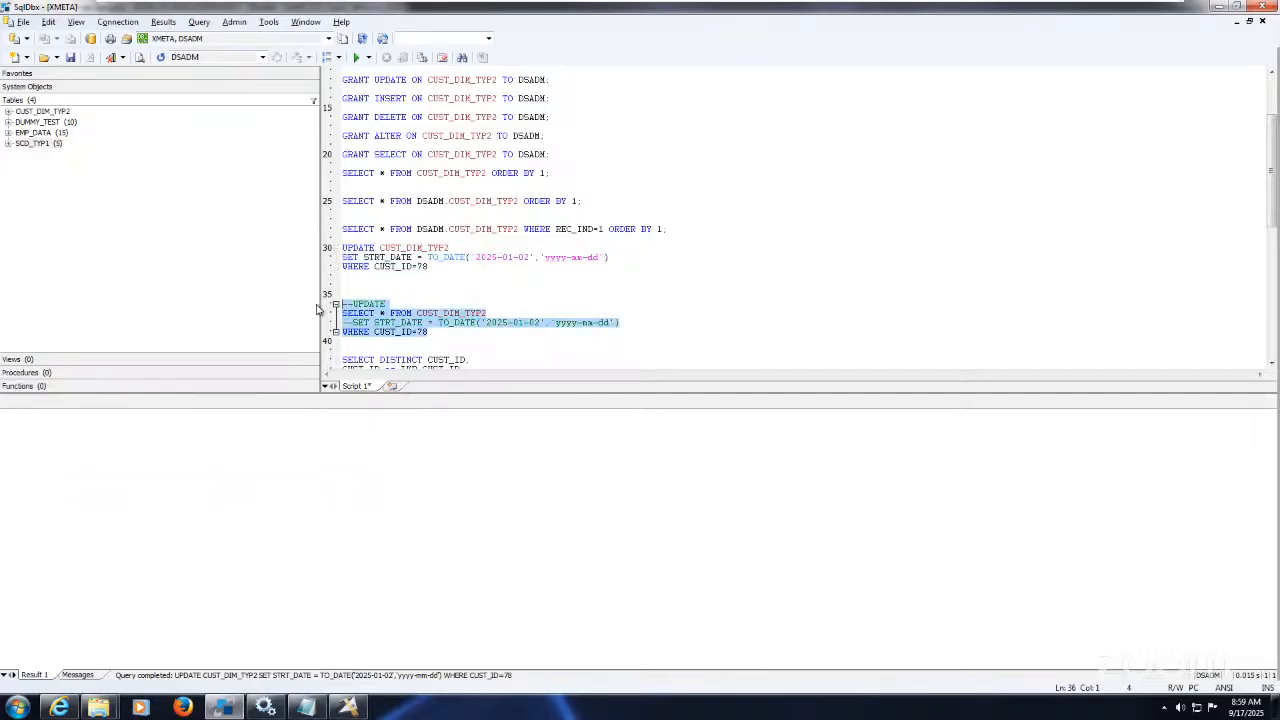
{"action": "left_click", "coordinate": [356, 57]}
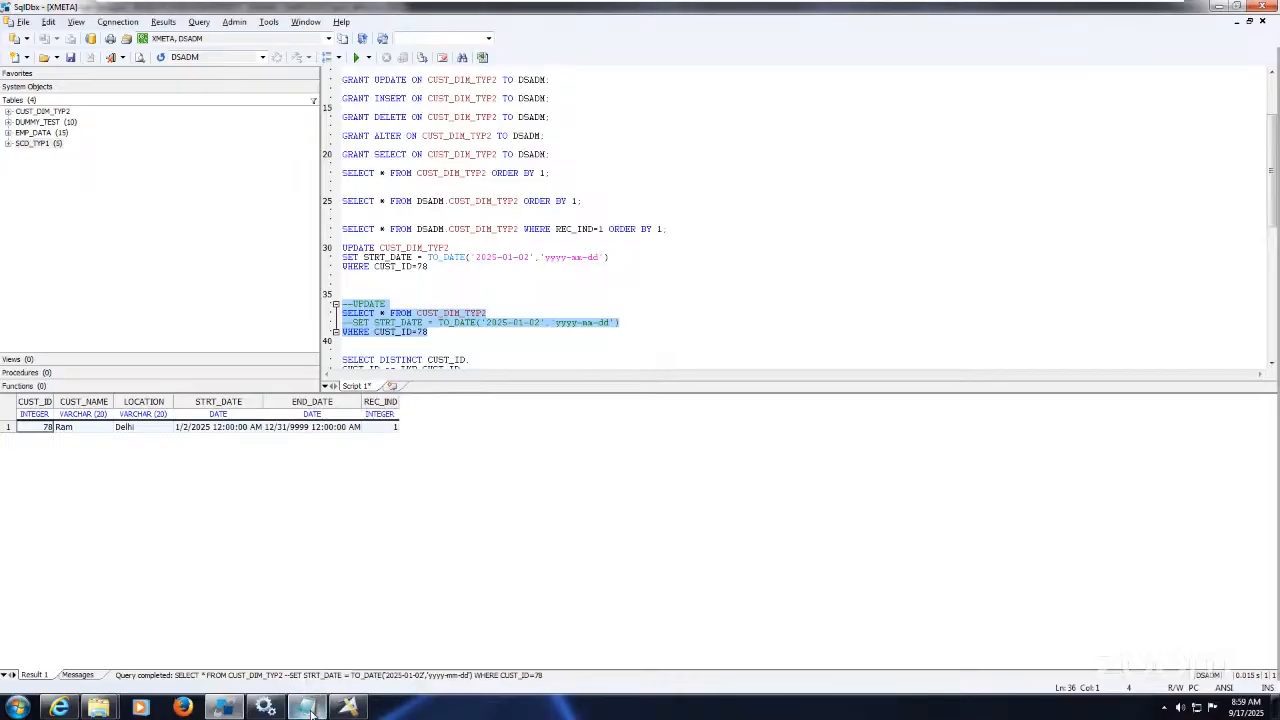
Step: Change customer 78's location from Delhi to Bangalore in After_CDC and save the file
{"action": "mouse_move", "coordinate": [98, 708]}
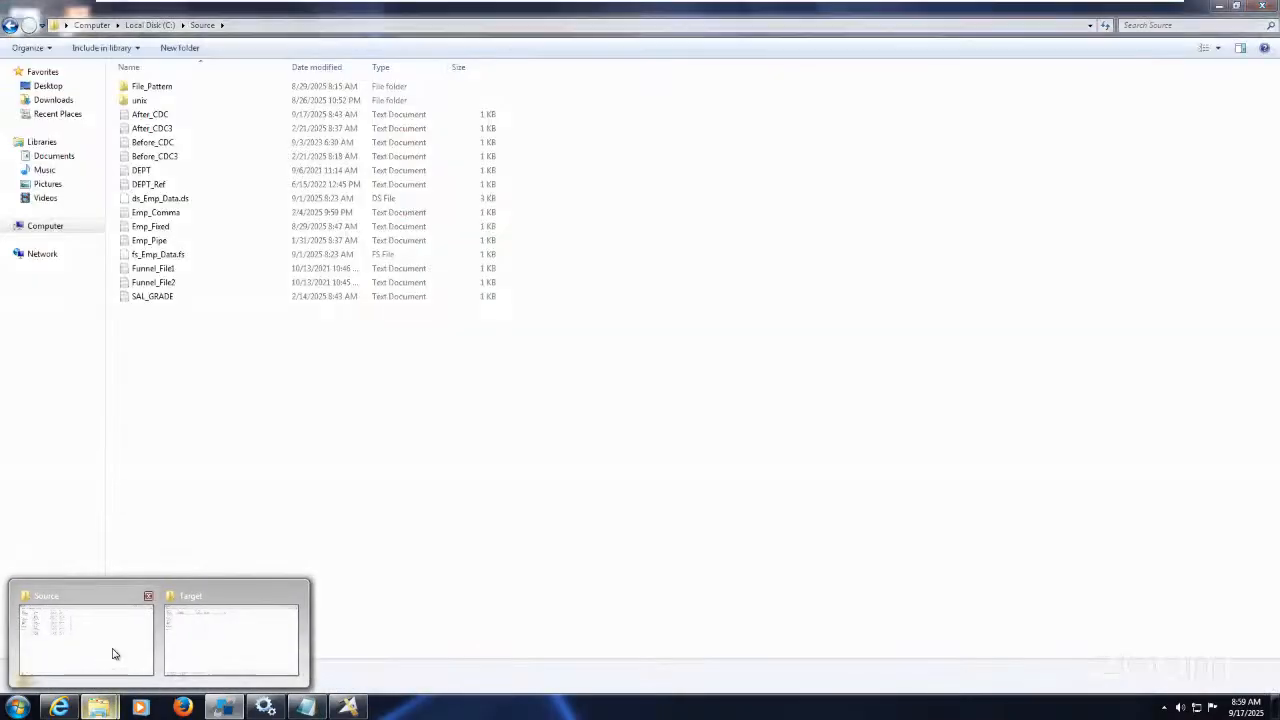
{"action": "left_click", "coordinate": [113, 654]}
{"action": "double_click", "coordinate": [160, 114]}
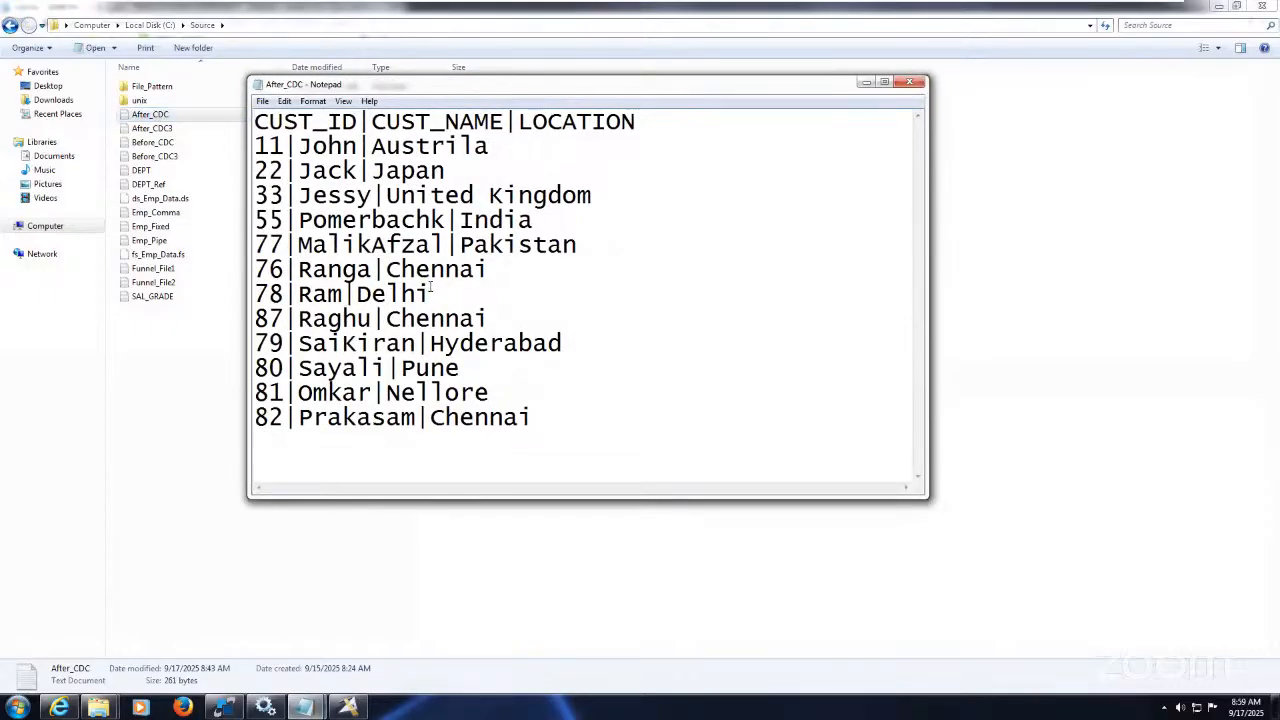
{"action": "left_click", "coordinate": [432, 293]}
{"action": "key", "text": "BackSpace"}
{"action": "key", "text": "BackSpace"}
{"action": "key", "text": "BackSpace"}
{"action": "key", "text": "BackSpace"}
{"action": "key", "text": "BackSpace"}
{"action": "type", "text": "Bangalore"}
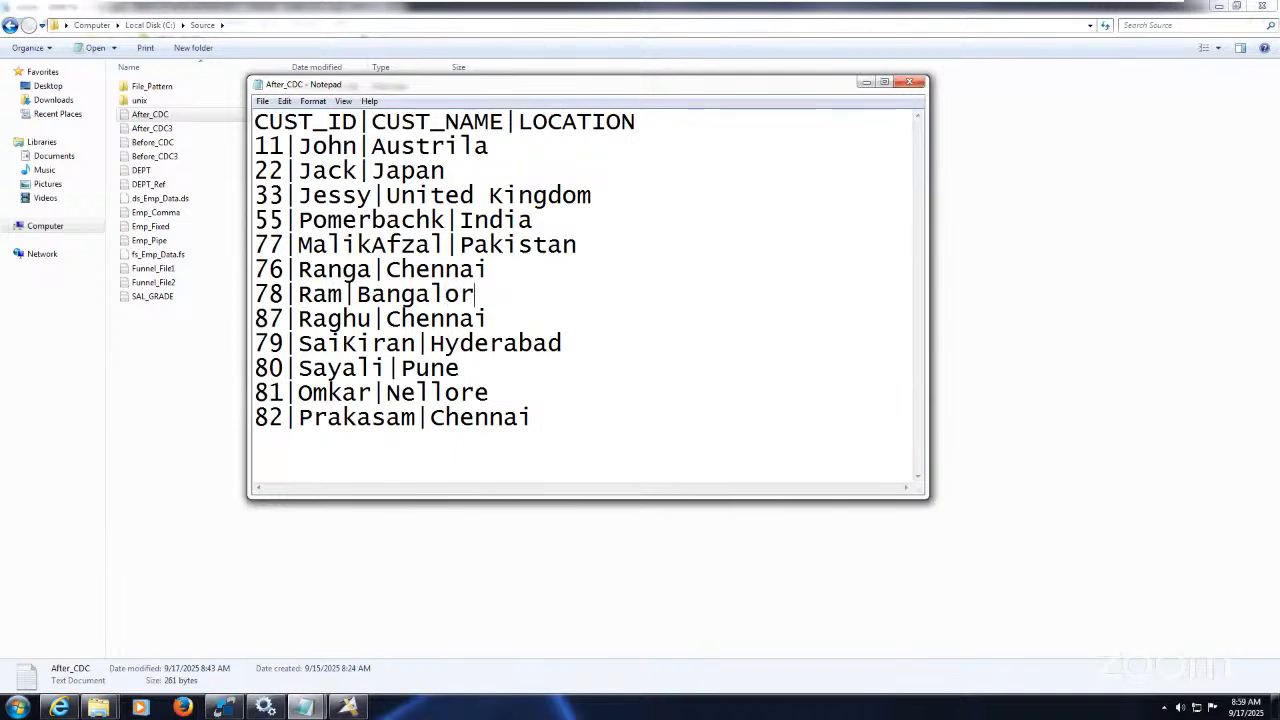
{"action": "left_click", "coordinate": [262, 102]}
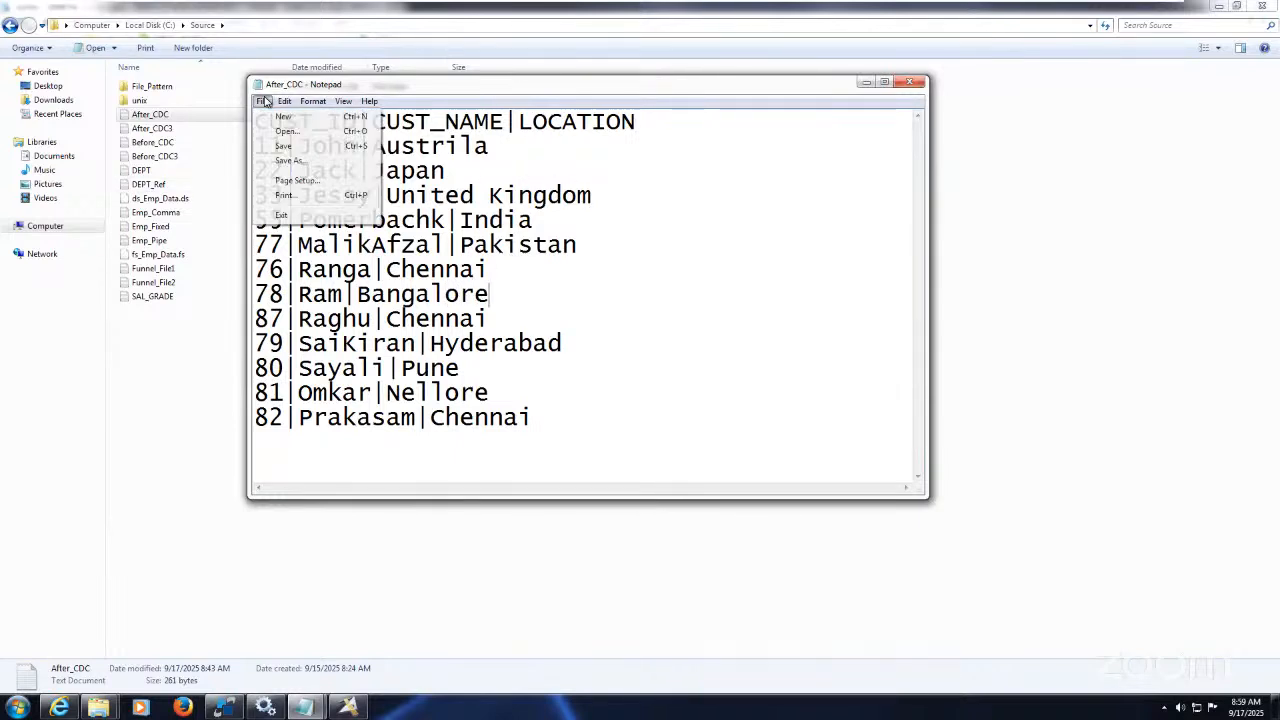
{"action": "left_click", "coordinate": [313, 147]}
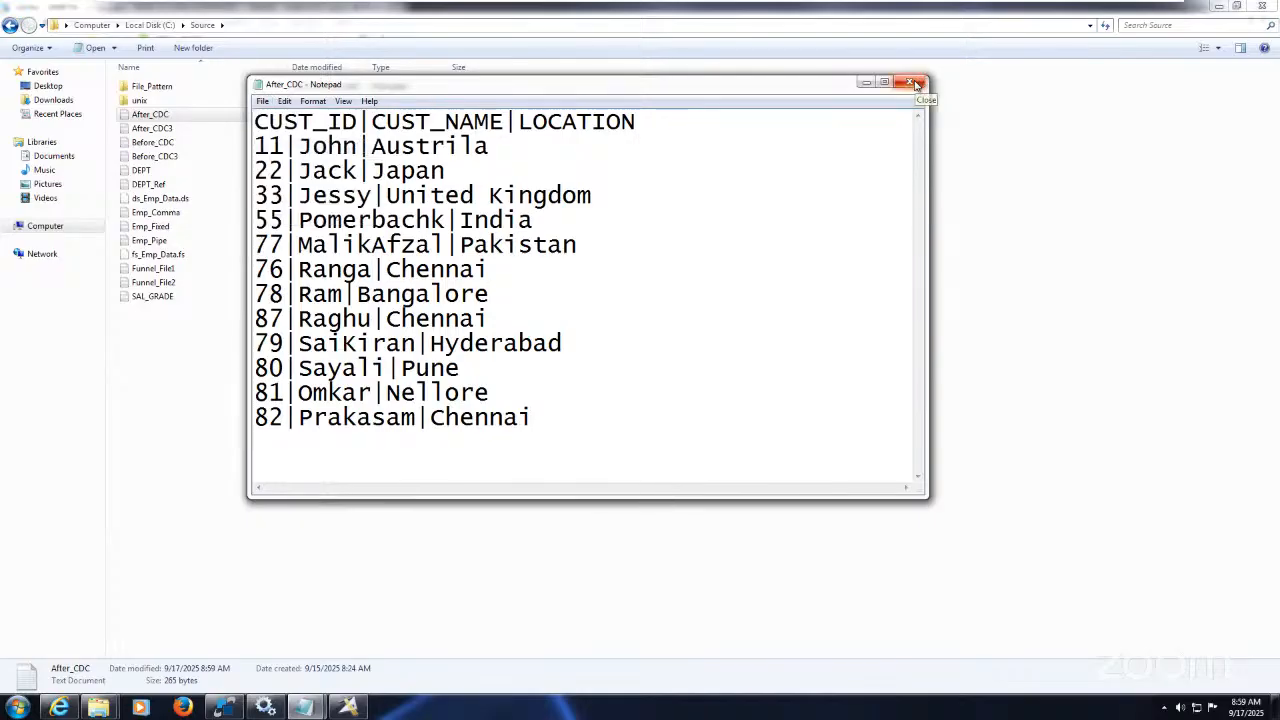
{"action": "left_click", "coordinate": [917, 85]}
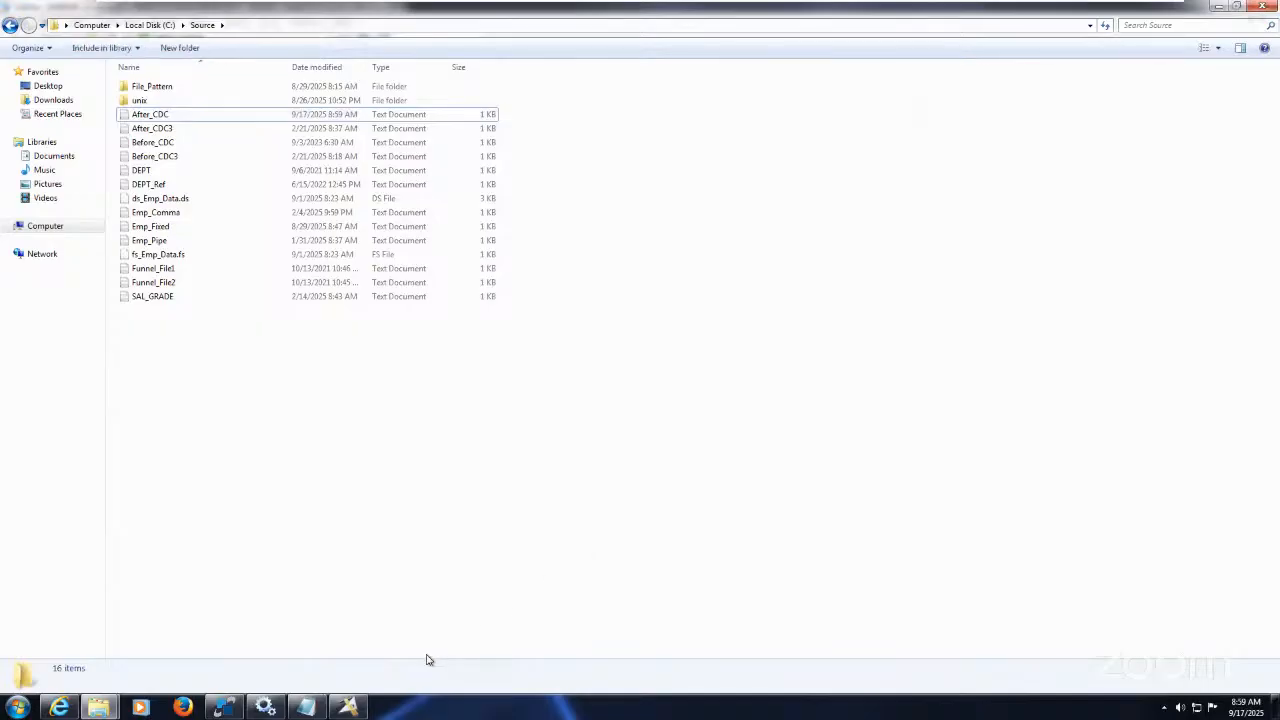
Step: Dismiss the successful compile message and start running Exe69_SCD_Type2_WithOut_CDC
{"action": "left_click", "coordinate": [348, 707]}
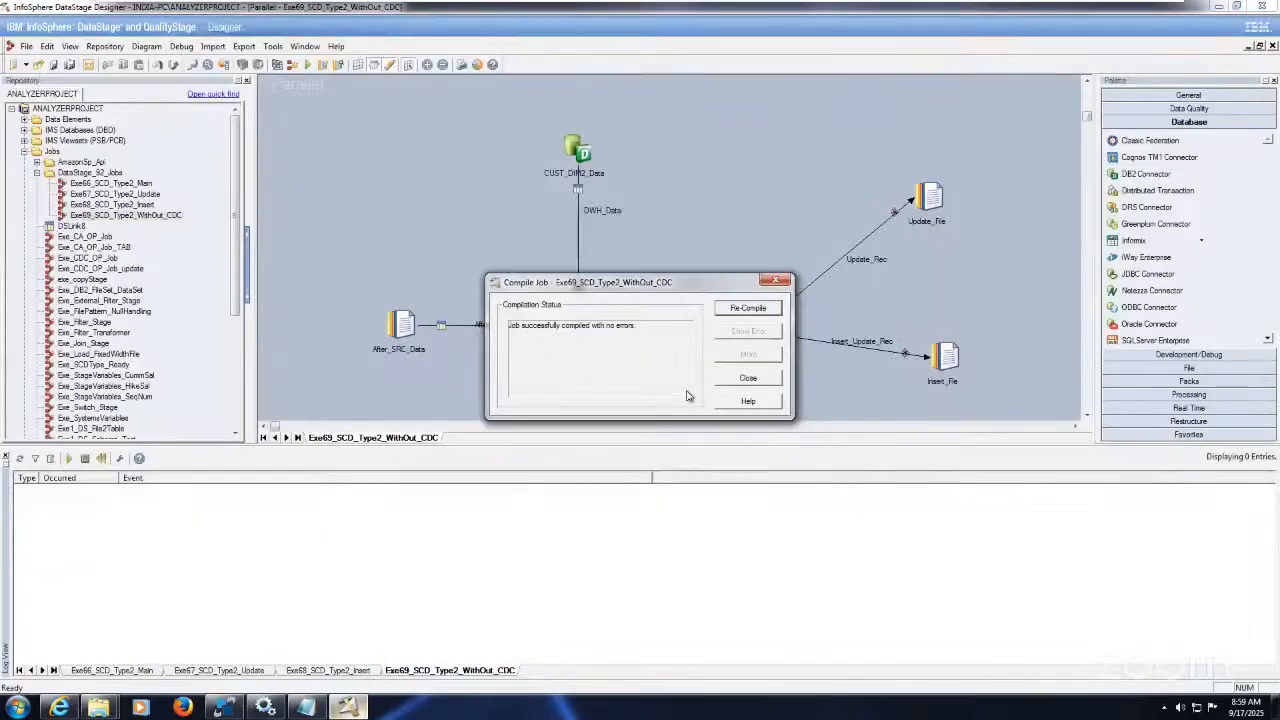
{"action": "left_click", "coordinate": [748, 378]}
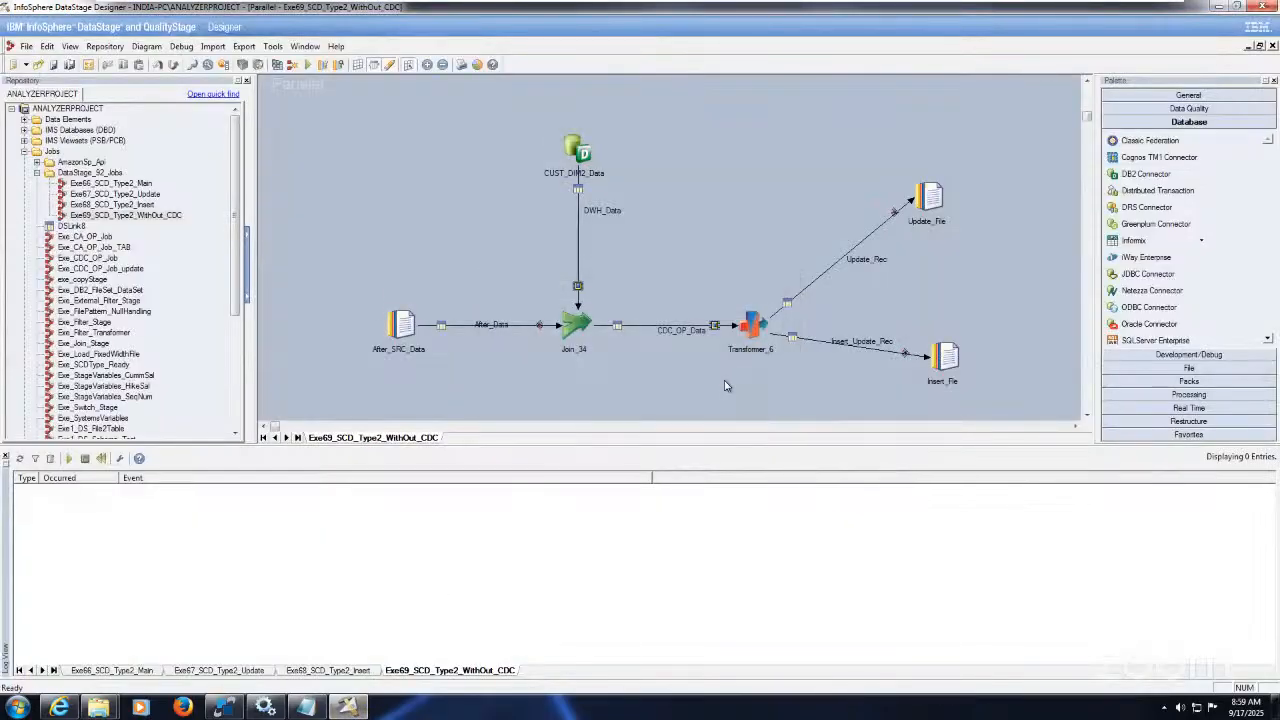
{"action": "left_click", "coordinate": [308, 65]}
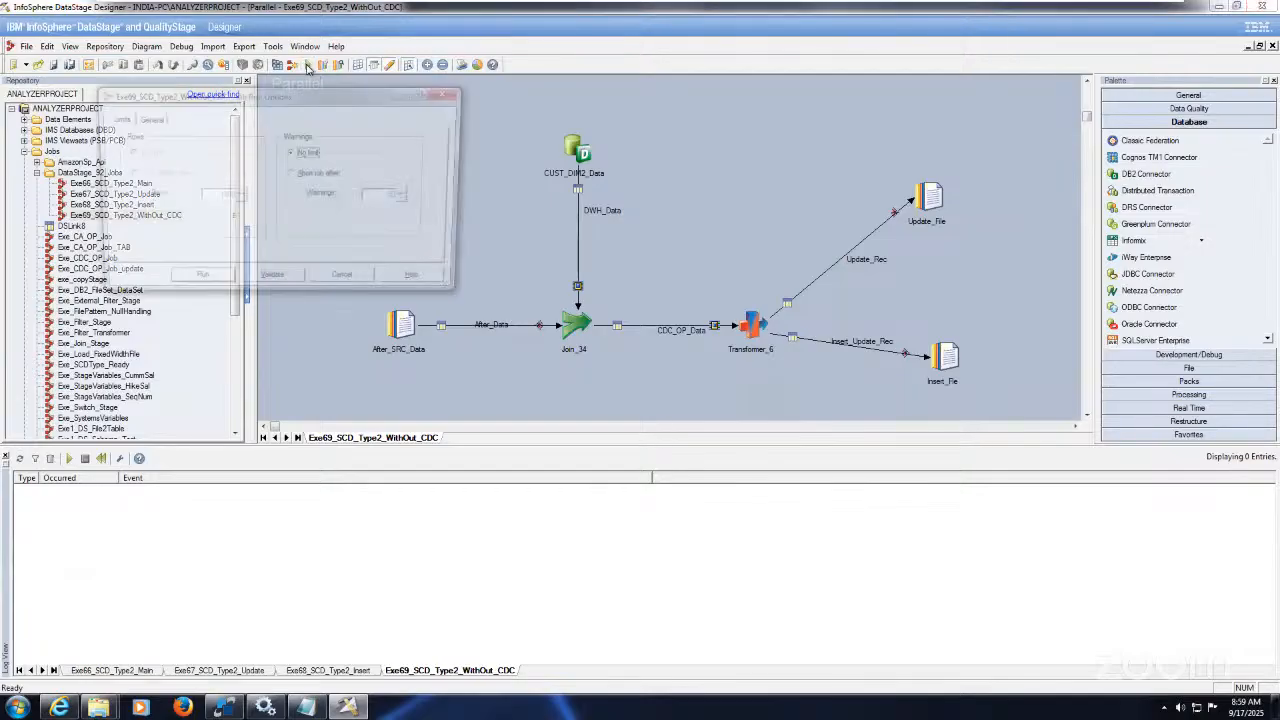
Step: Run the Exe69 job and widen the log's time column to review the 1 update and 1 insert row
{"action": "left_click", "coordinate": [197, 284]}
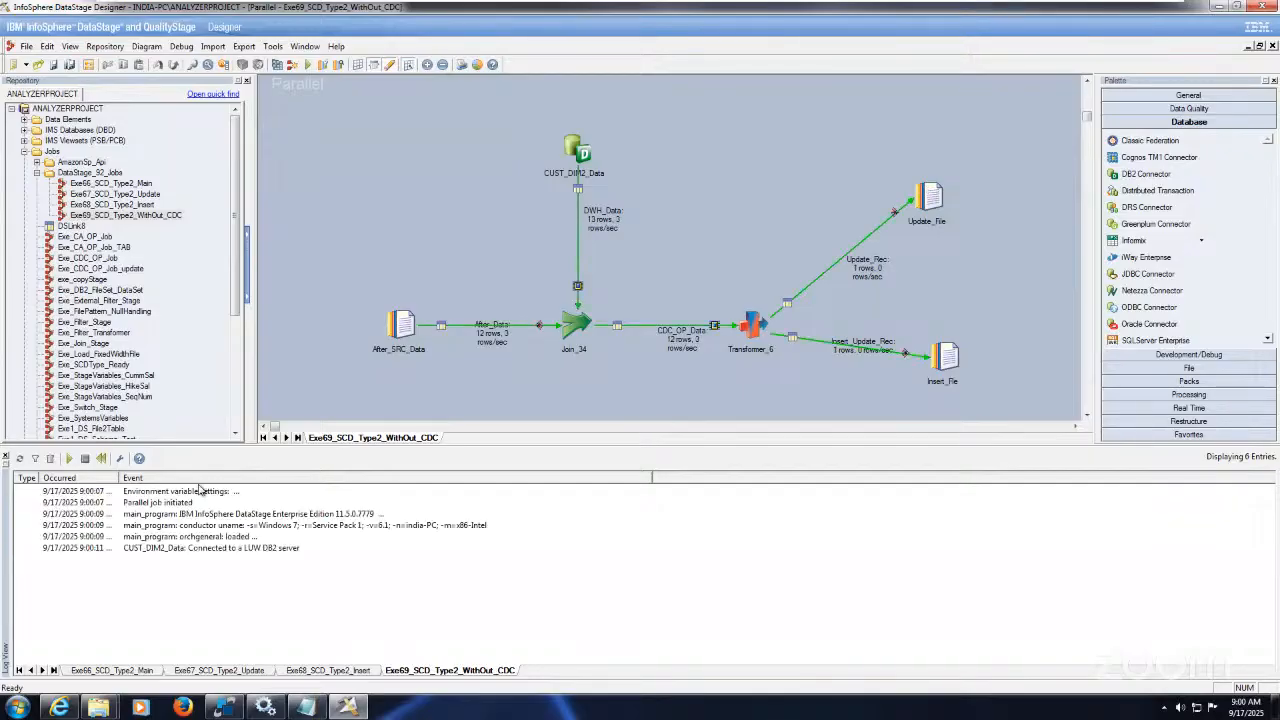
{"action": "double_click", "coordinate": [117, 477]}
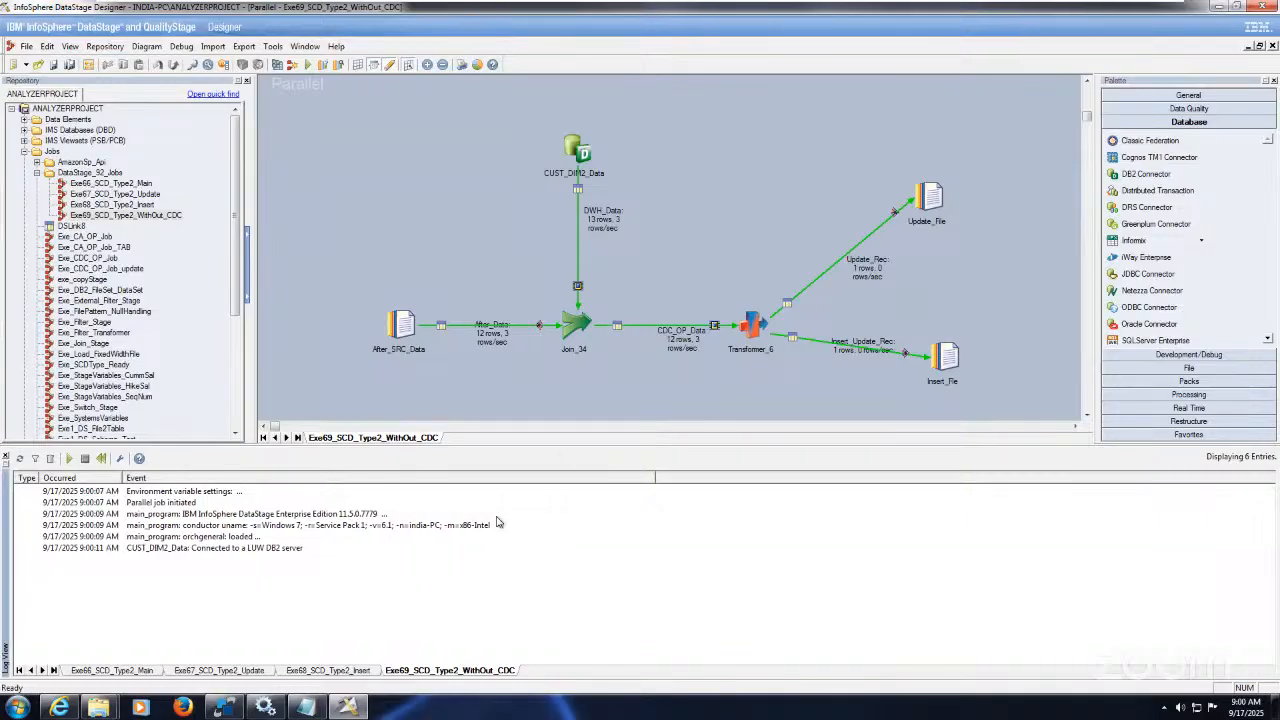
Step: Confirm the Target folder's SCD2_INSERT and SCD2_UPDATE files each contain 78|Ram|Bangalore
{"action": "mouse_move", "coordinate": [100, 707]}
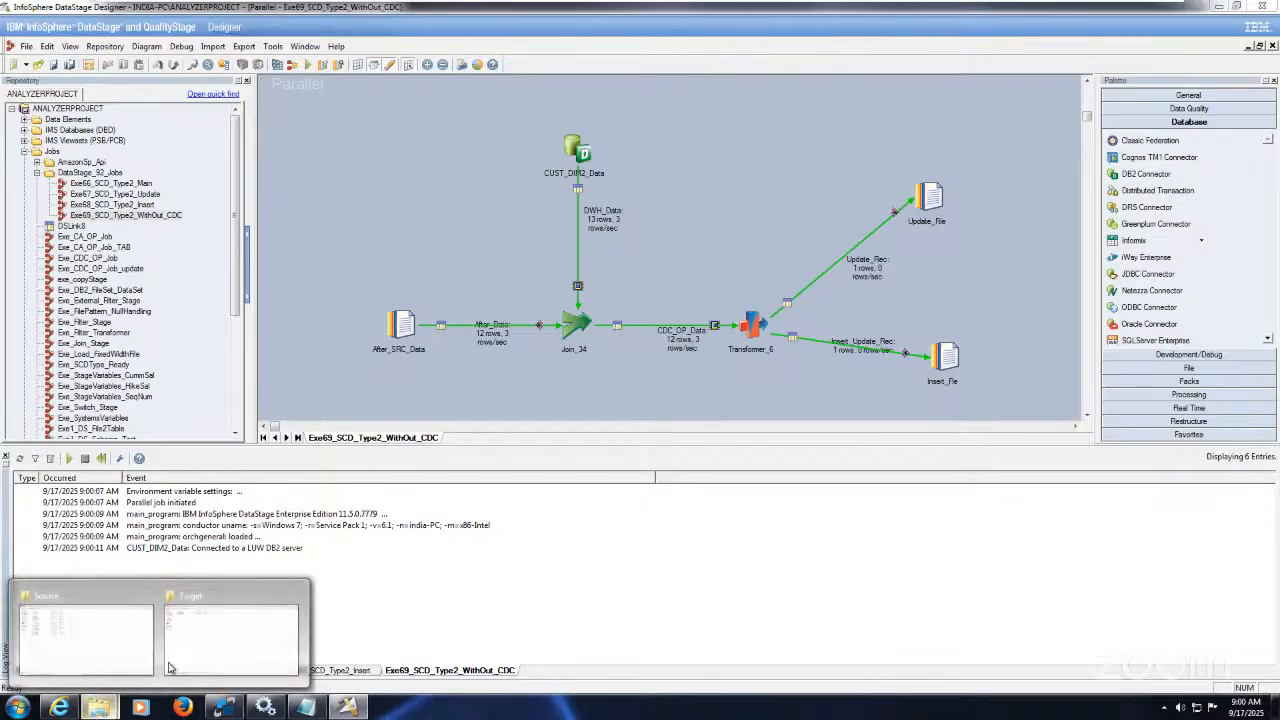
{"action": "left_click", "coordinate": [216, 652]}
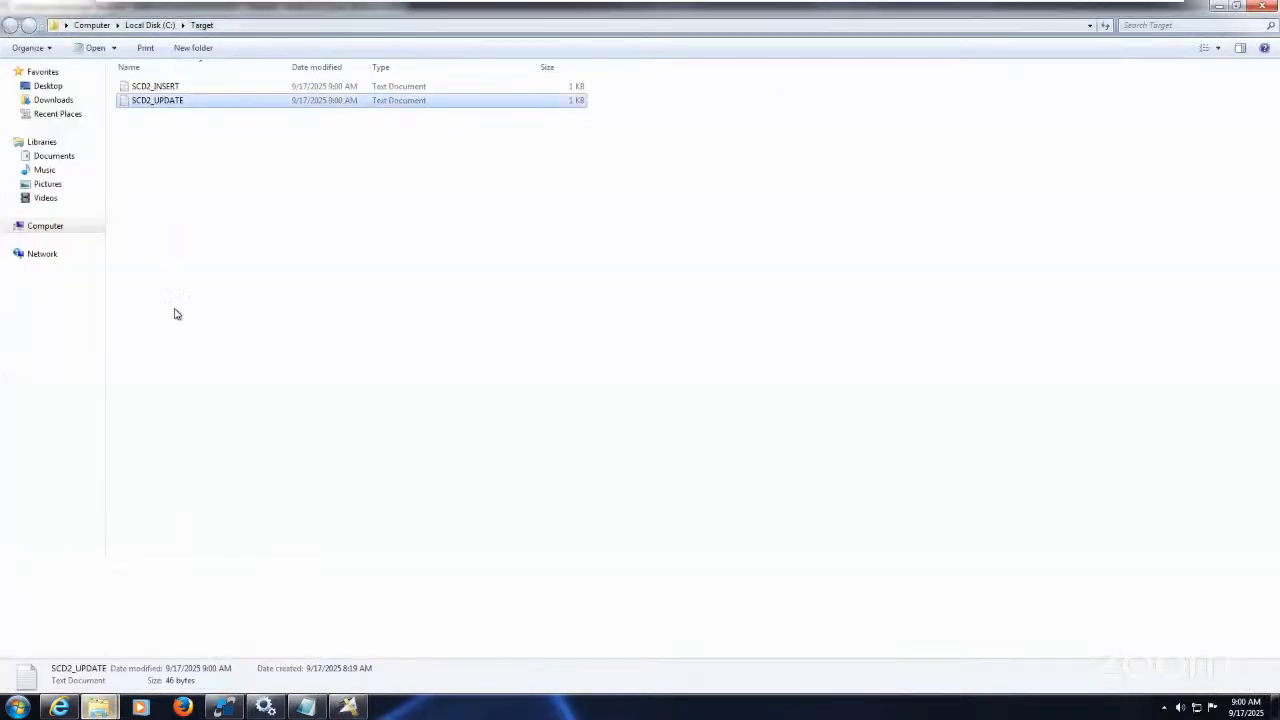
{"action": "double_click", "coordinate": [165, 87]}
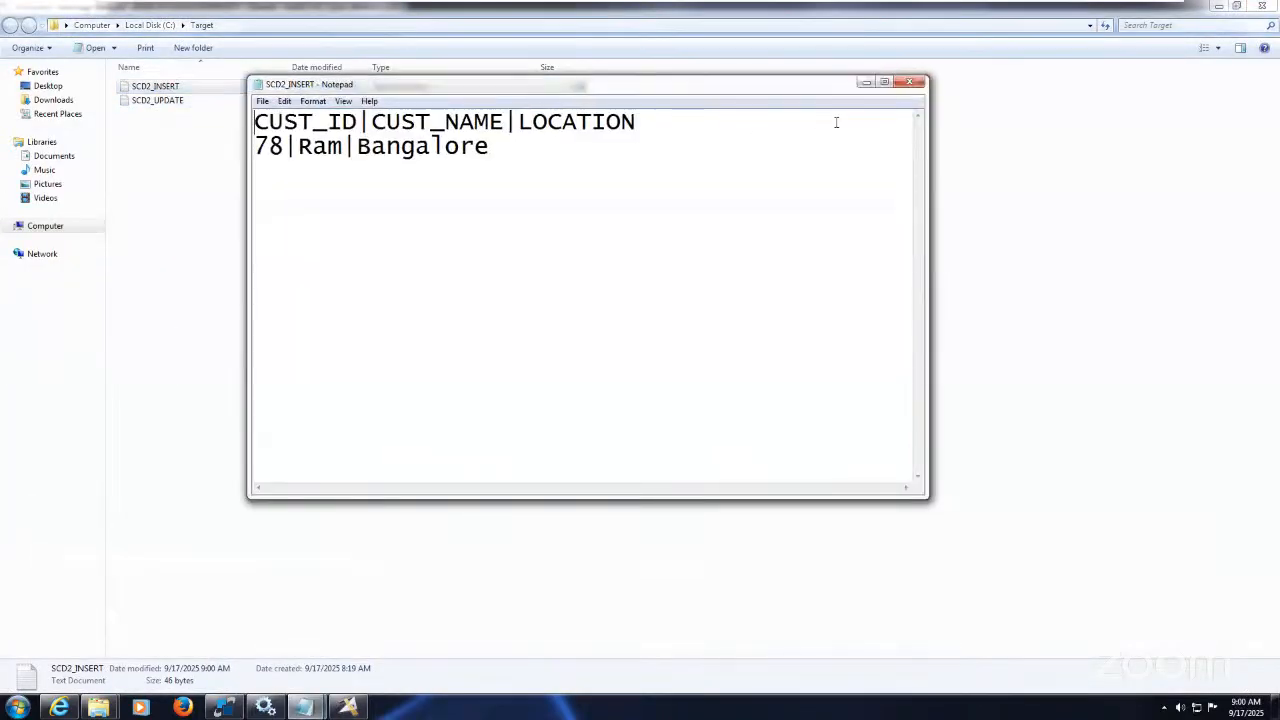
{"action": "left_click", "coordinate": [910, 83]}
{"action": "double_click", "coordinate": [180, 100]}
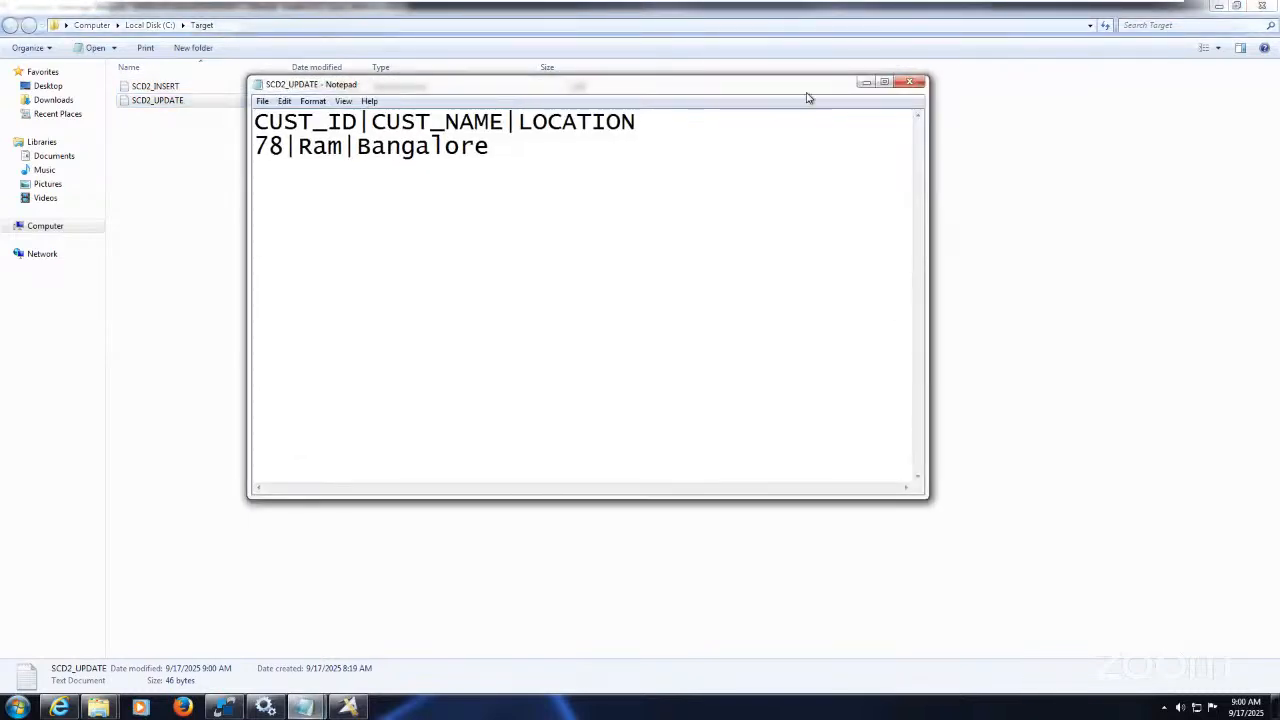
{"action": "left_click", "coordinate": [910, 83]}
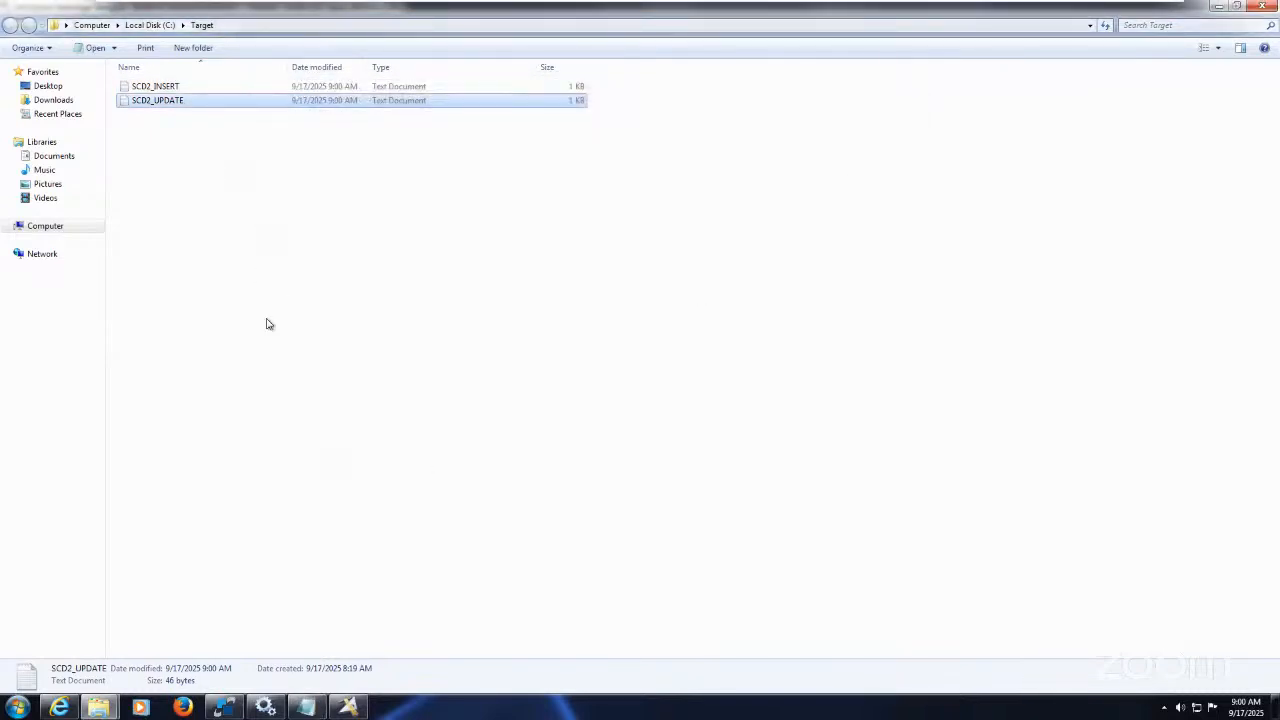
{"action": "left_click", "coordinate": [315, 710]}
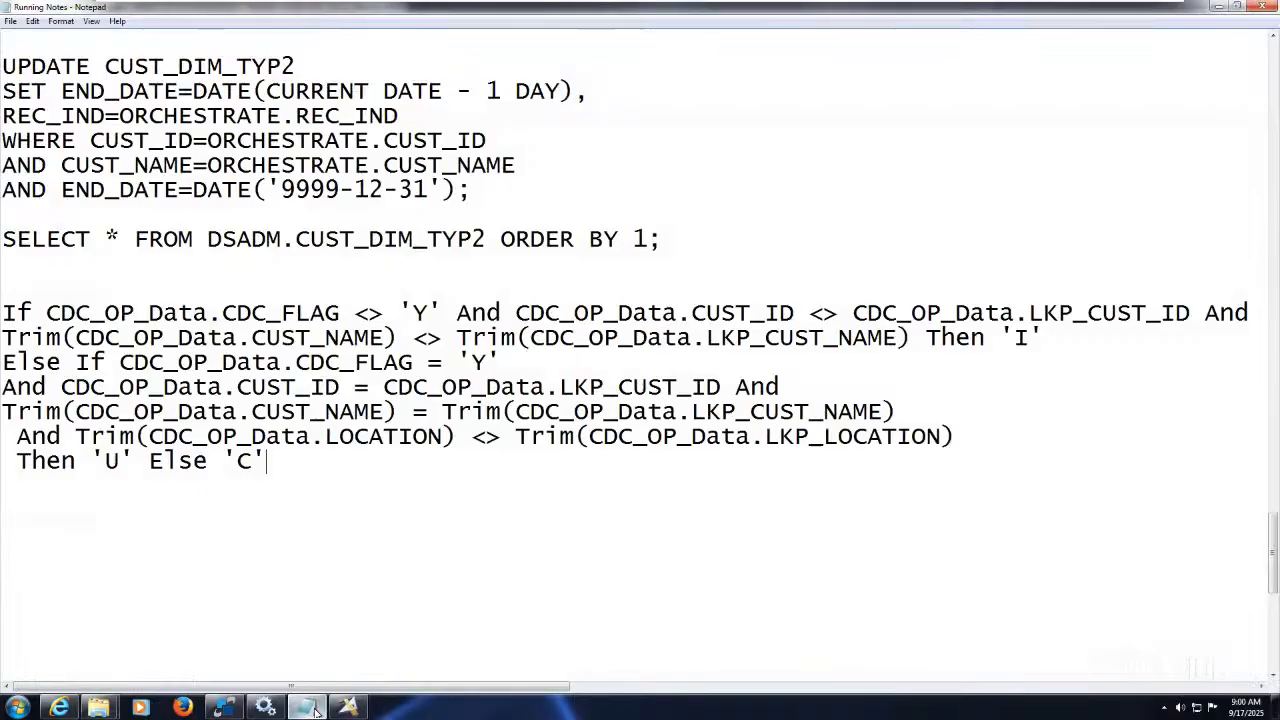
{"action": "left_click", "coordinate": [318, 710]}
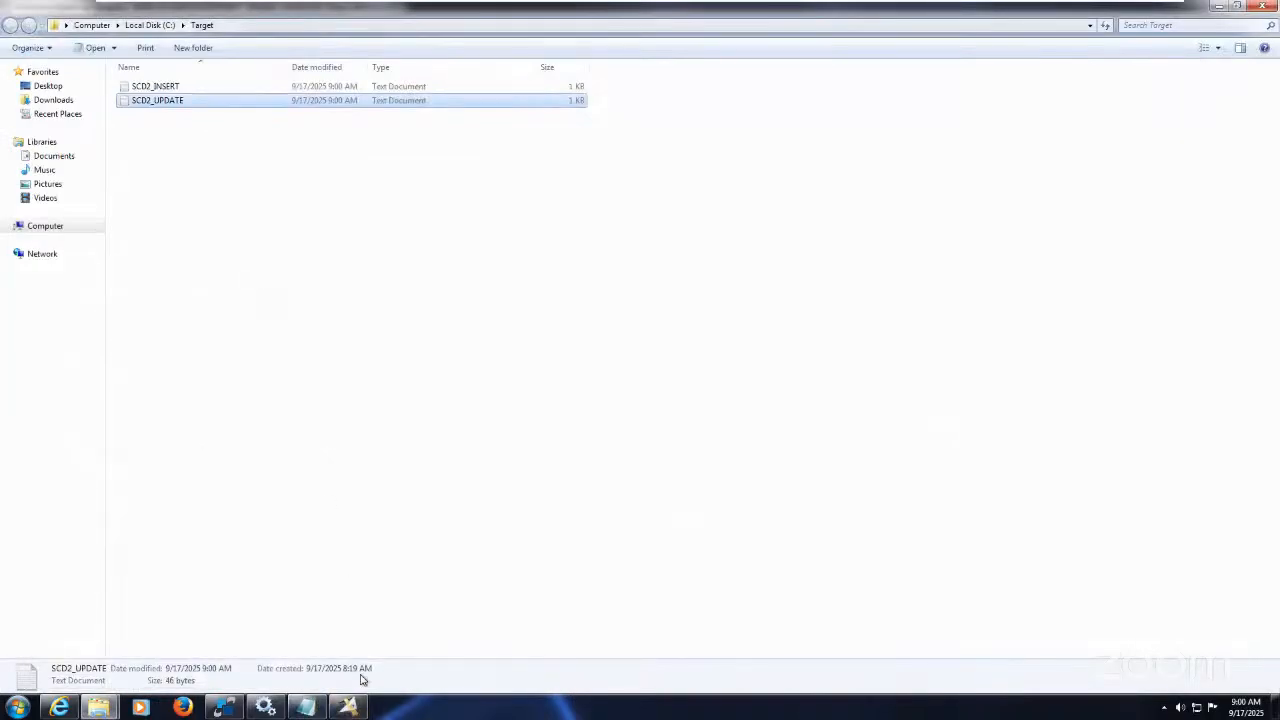
{"action": "left_click", "coordinate": [358, 708]}
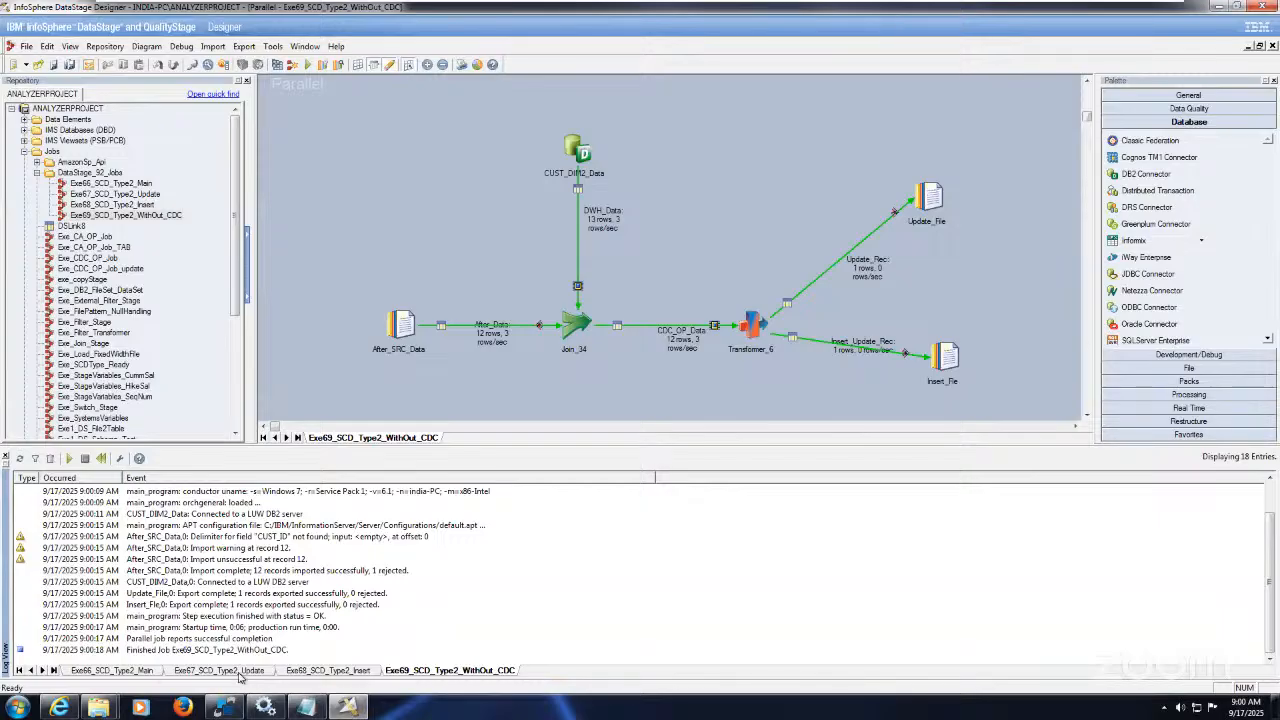
Step: Run Exe67_SCD_Type2_Update and check customer 78's end date in SqlDbx
{"action": "left_click", "coordinate": [219, 670]}
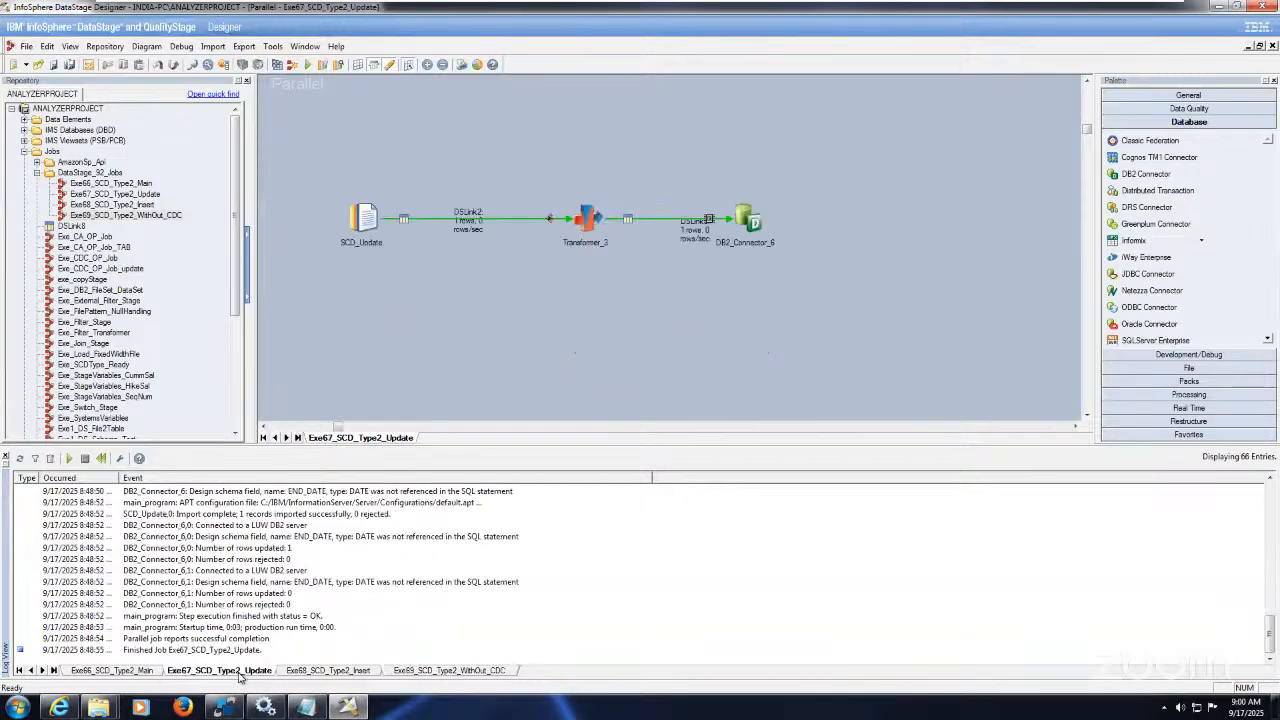
{"action": "left_click", "coordinate": [309, 65]}
{"action": "left_click", "coordinate": [210, 282]}
{"action": "left_click", "coordinate": [224, 707]}
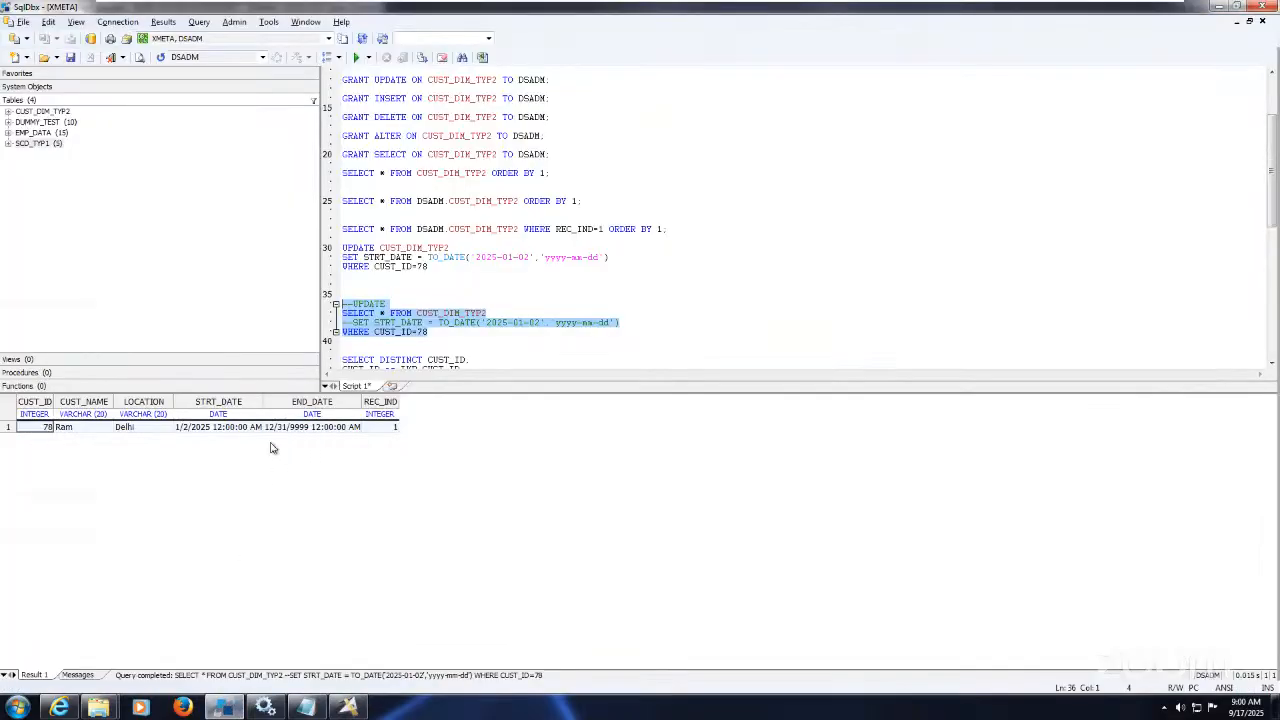
{"action": "left_click", "coordinate": [297, 430]}
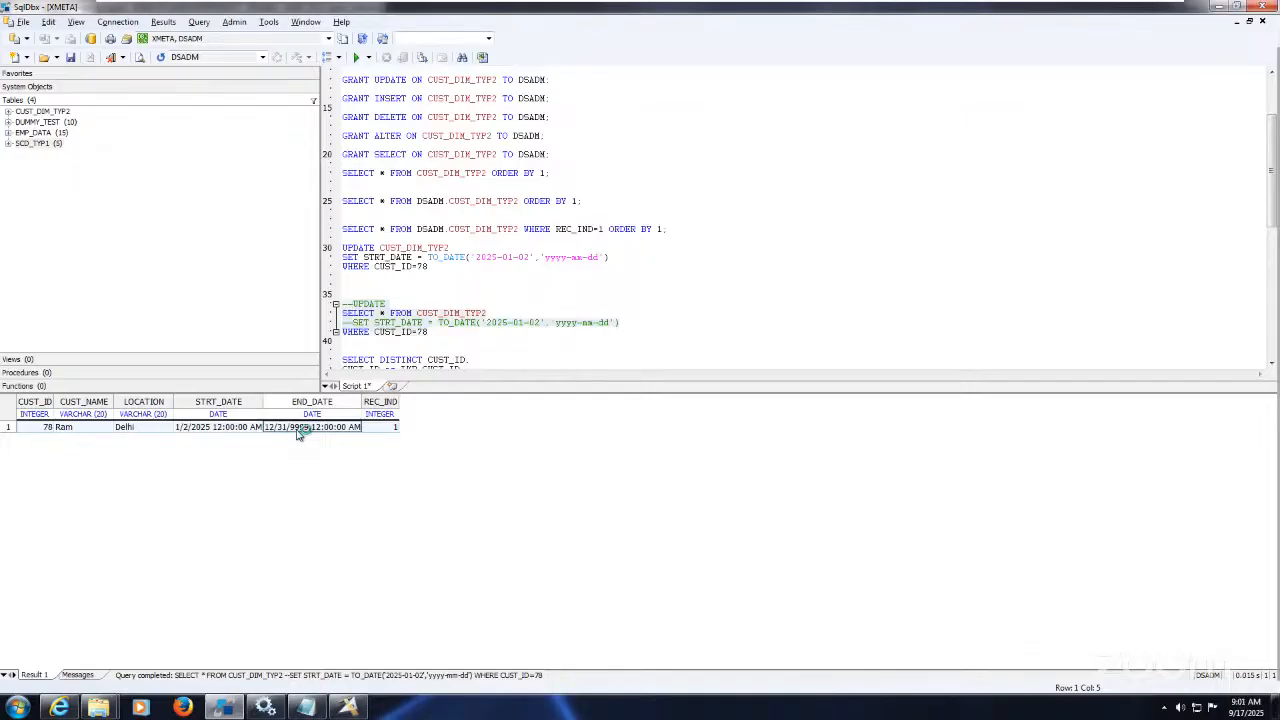
{"action": "left_click", "coordinate": [349, 708]}
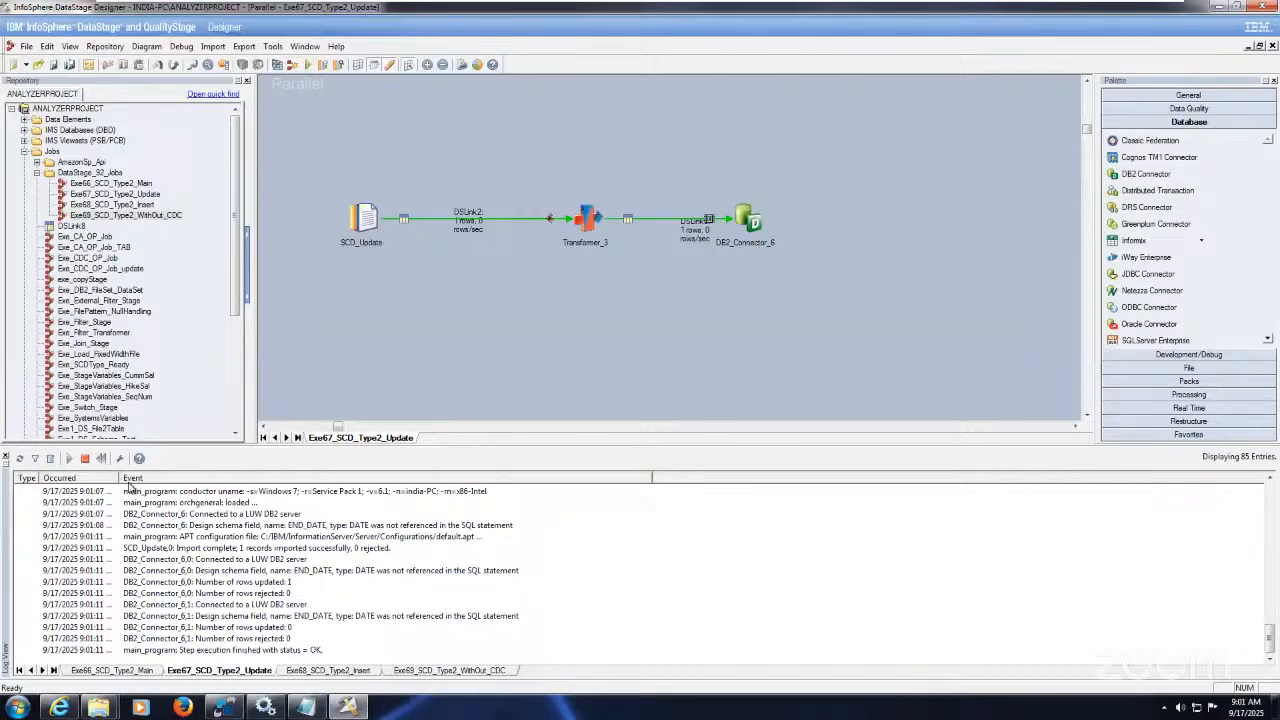
Step: Widen the log's time column to confirm 1 row updated and successful completion
{"action": "left_click_drag", "start_coordinate": [118, 478], "coordinate": [174, 478]}
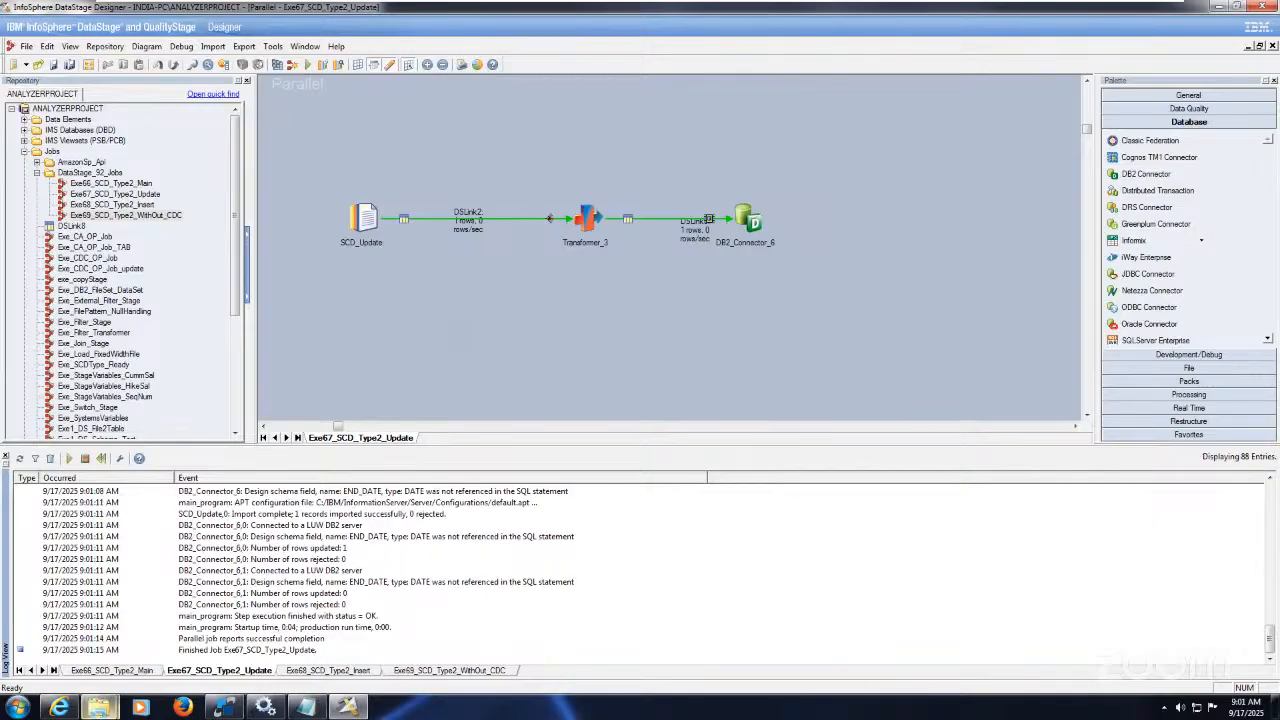
{"action": "mouse_move", "coordinate": [100, 707]}
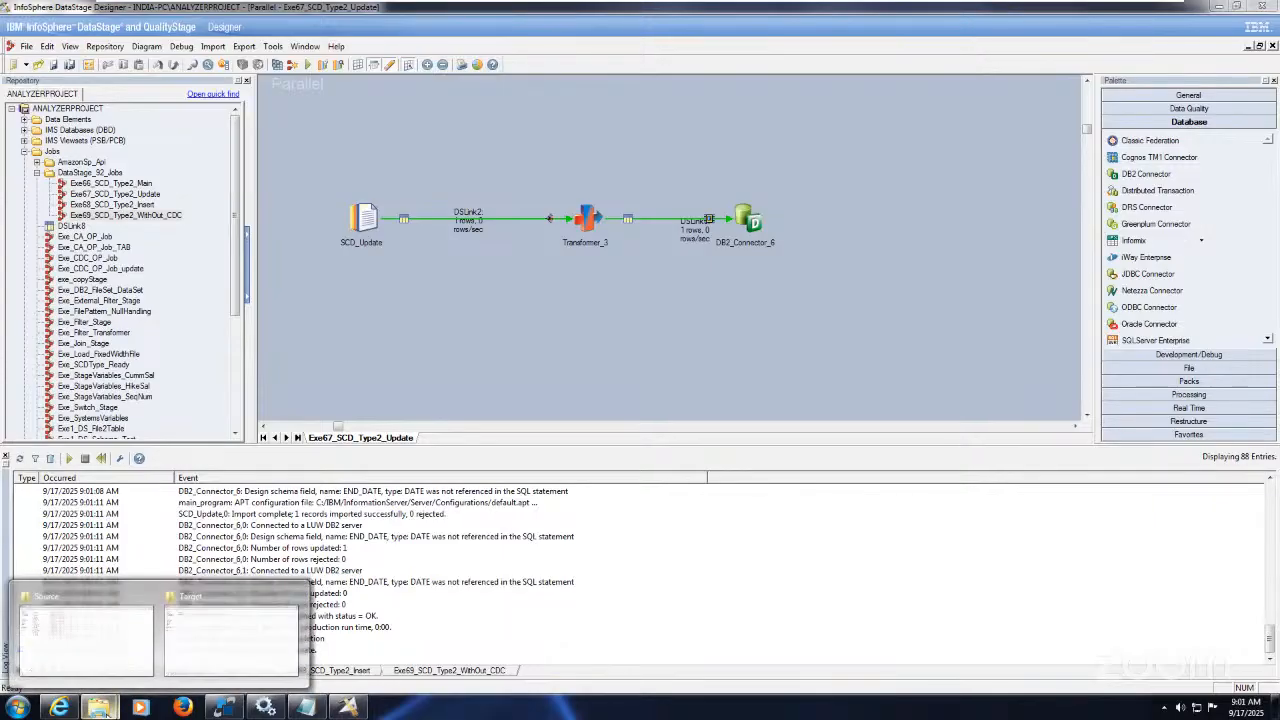
{"action": "mouse_move", "coordinate": [215, 636]}
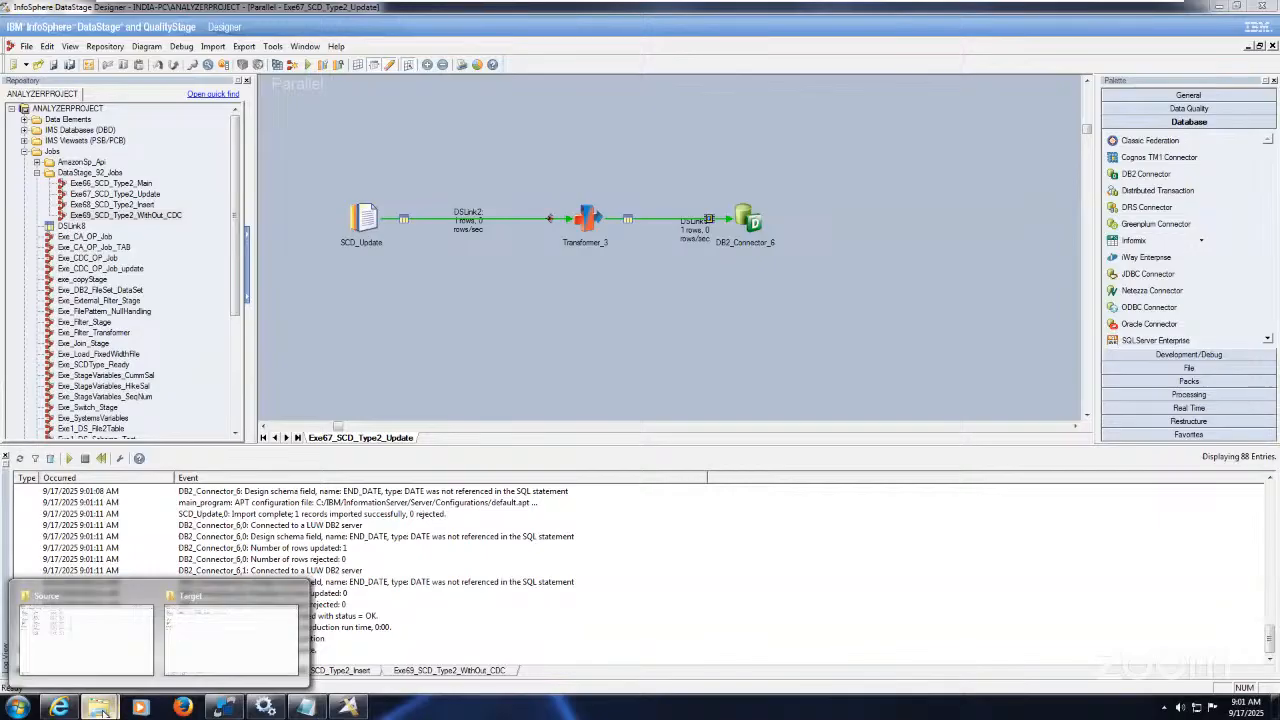
Step: Rerun the customer 78 query in SqlDbx to confirm the Delhi row has END_DATE 9/16/2025 and REC_IND 0, then return to DataStage
{"action": "left_click", "coordinate": [224, 707]}
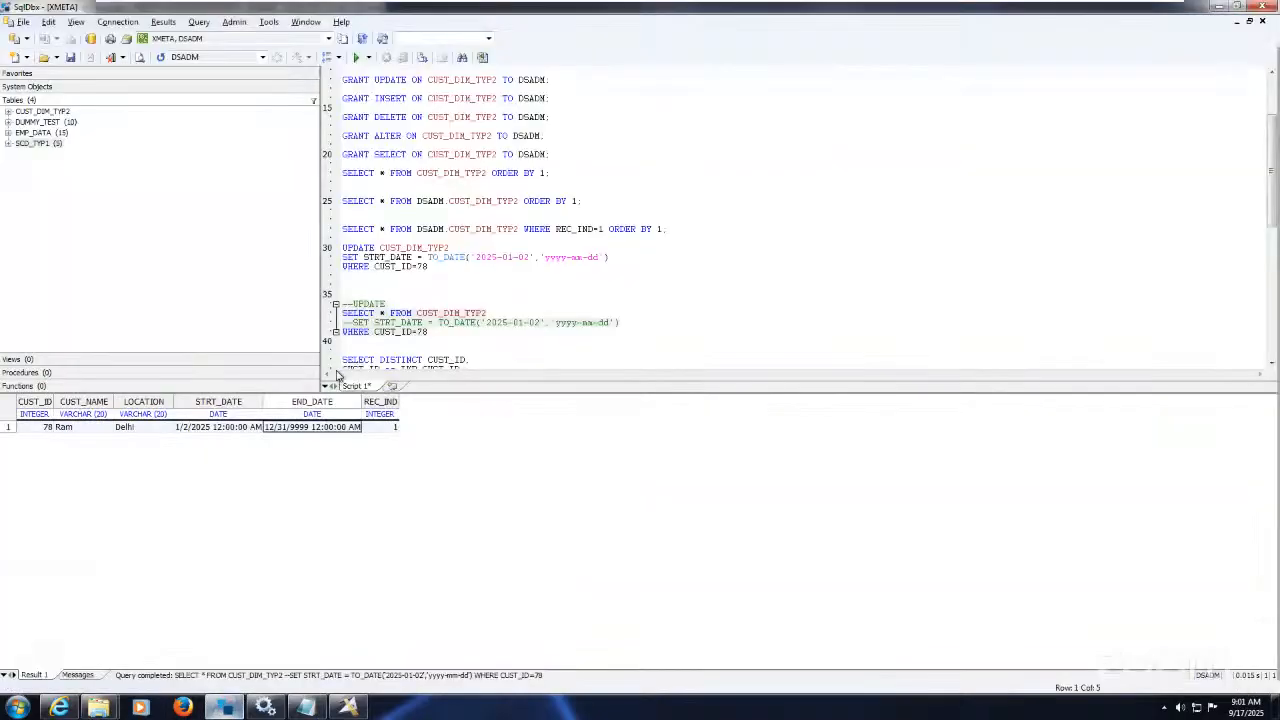
{"action": "left_click_drag", "start_coordinate": [430, 332], "coordinate": [332, 305]}
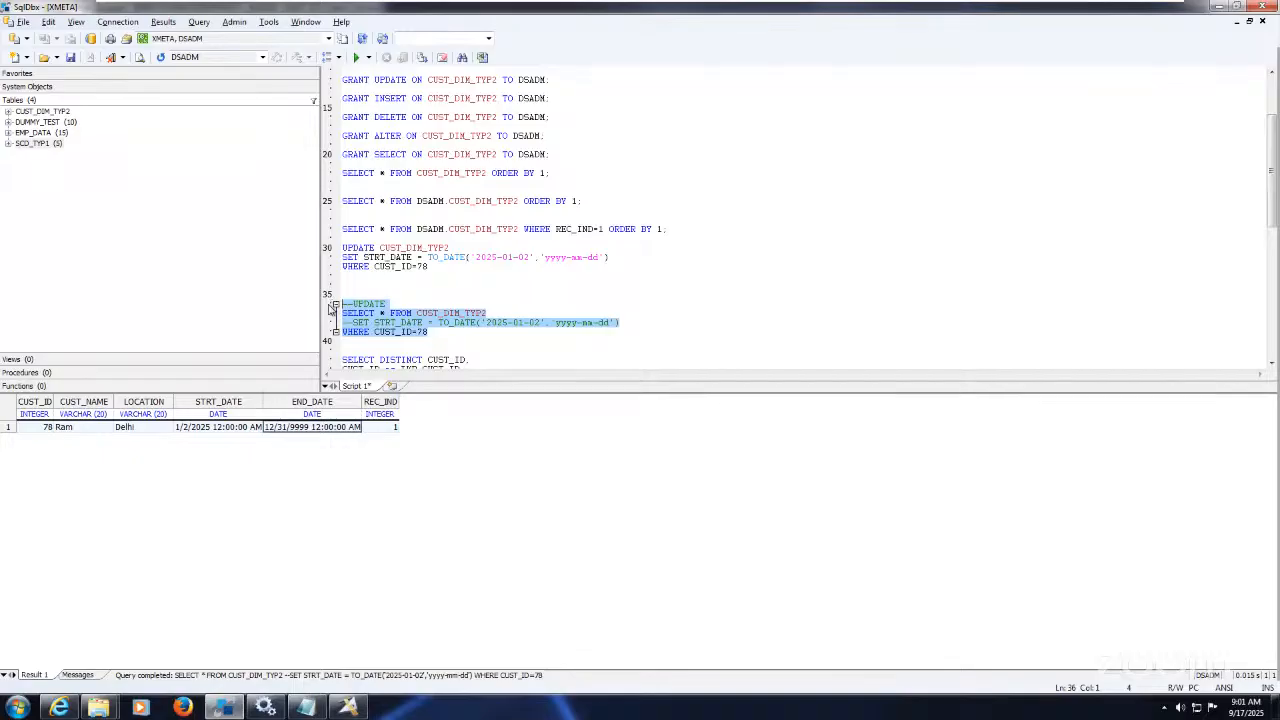
{"action": "left_click", "coordinate": [357, 58]}
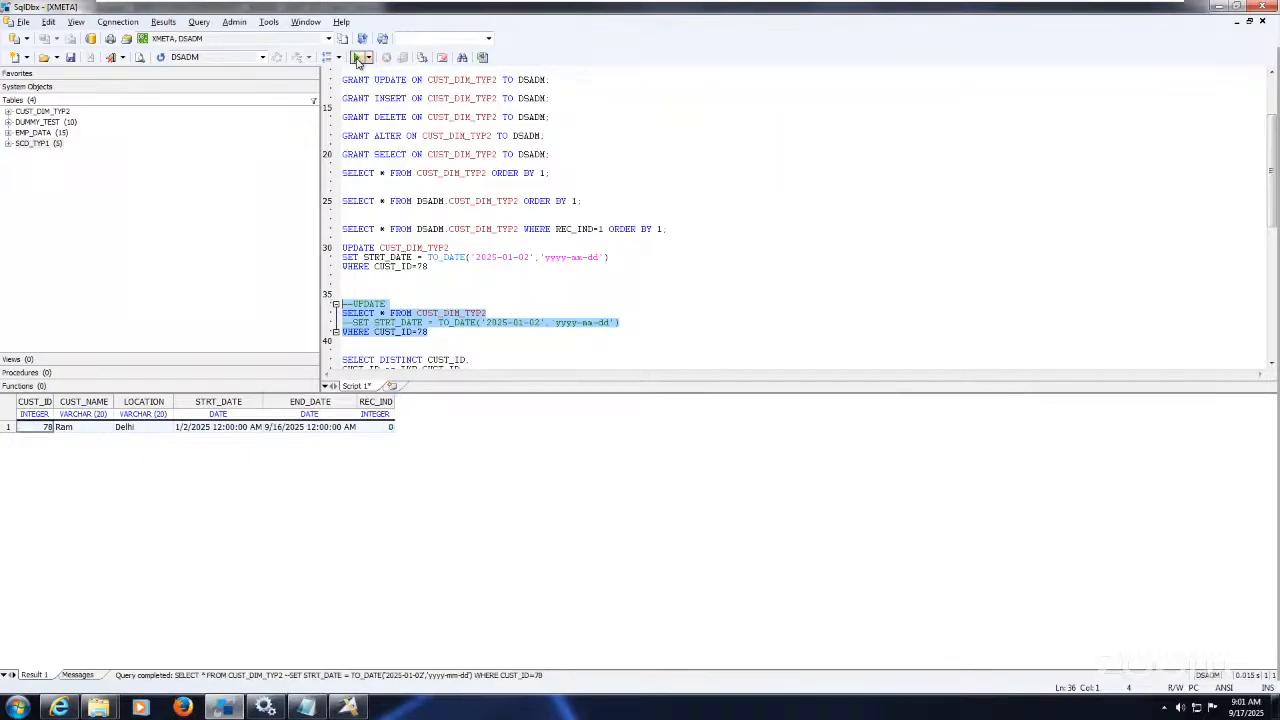
{"action": "left_click", "coordinate": [284, 429]}
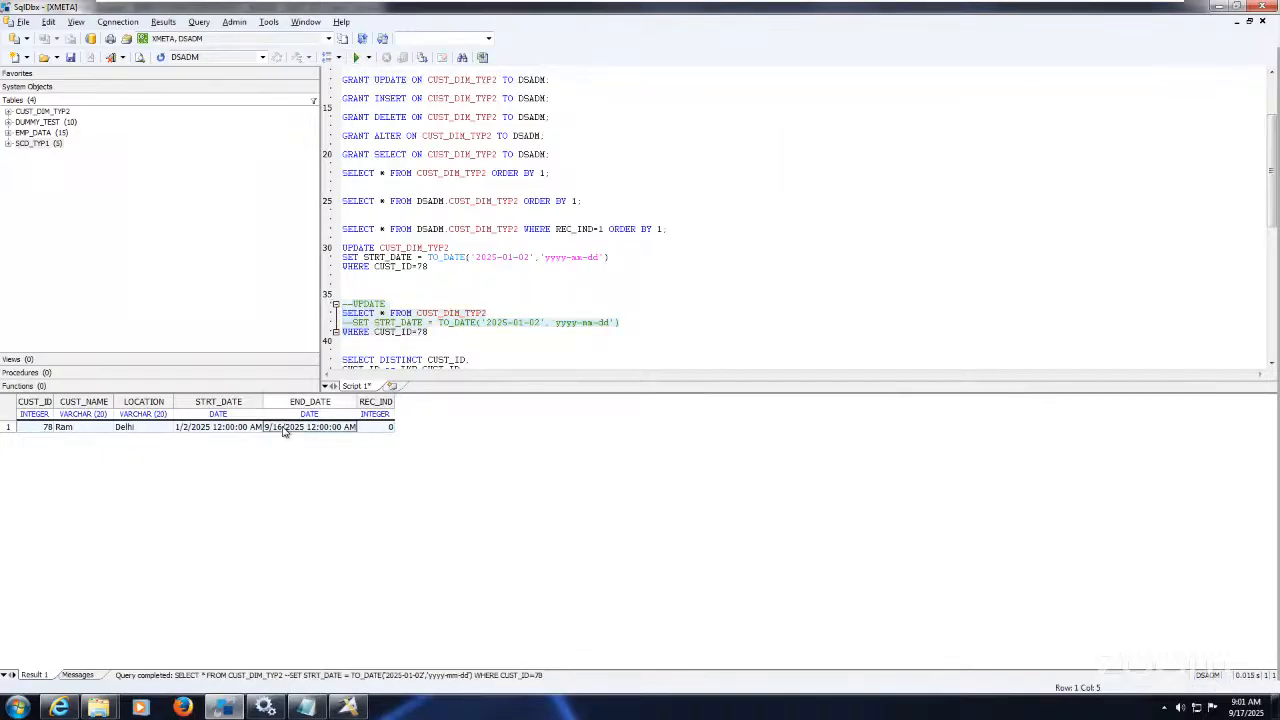
{"action": "left_click", "coordinate": [378, 429]}
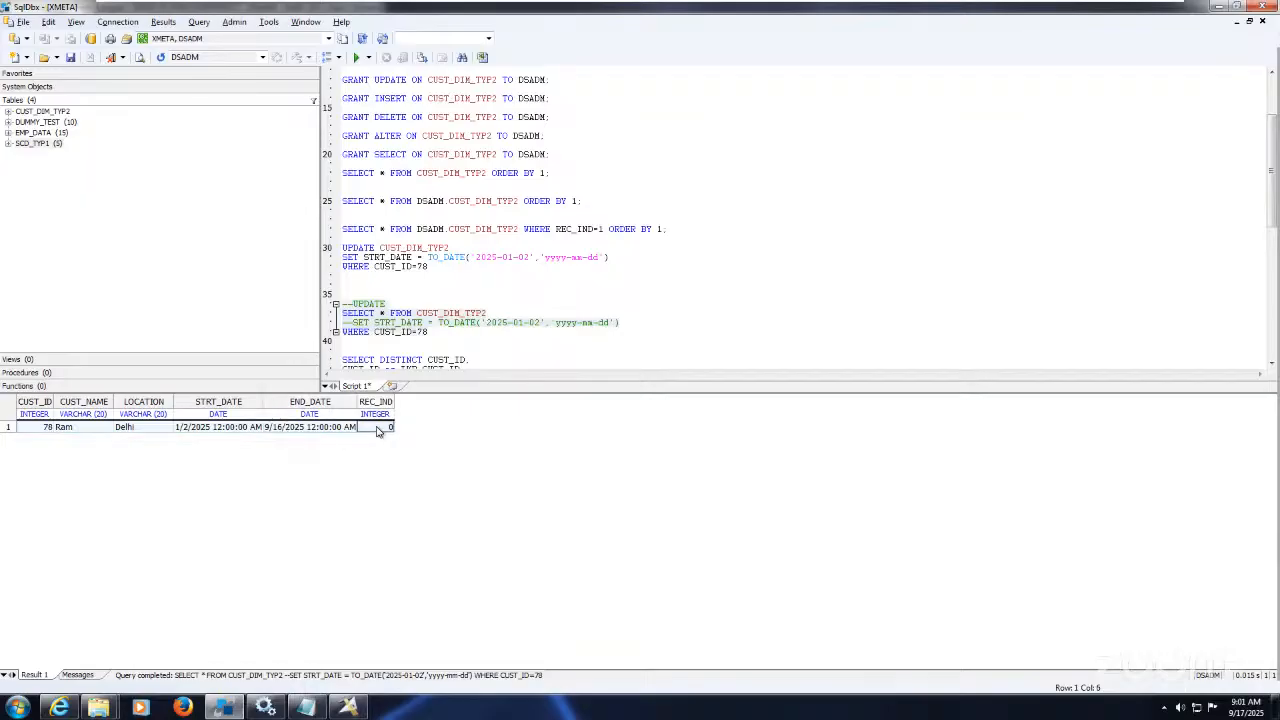
{"action": "left_click", "coordinate": [335, 662]}
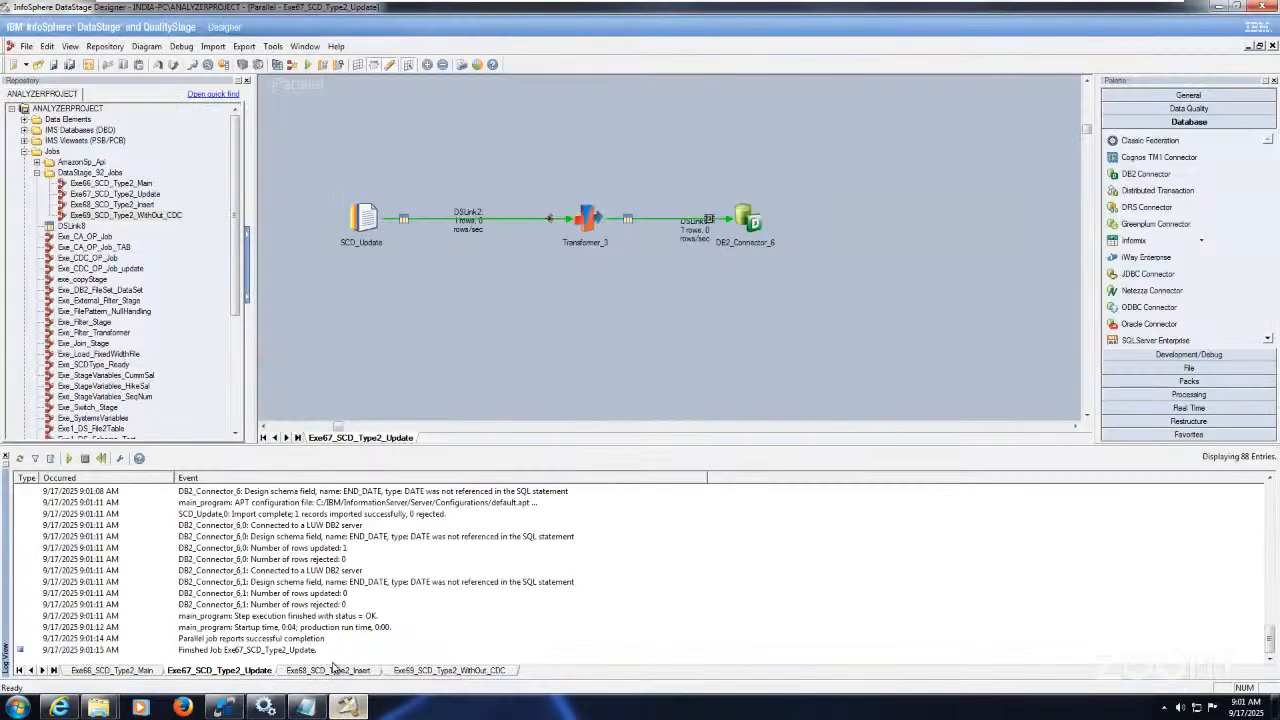
Step: Rerun the Exe68_SCD_Type2_Insert job so it inserts 1 row and completes successfully
{"action": "left_click", "coordinate": [370, 671]}
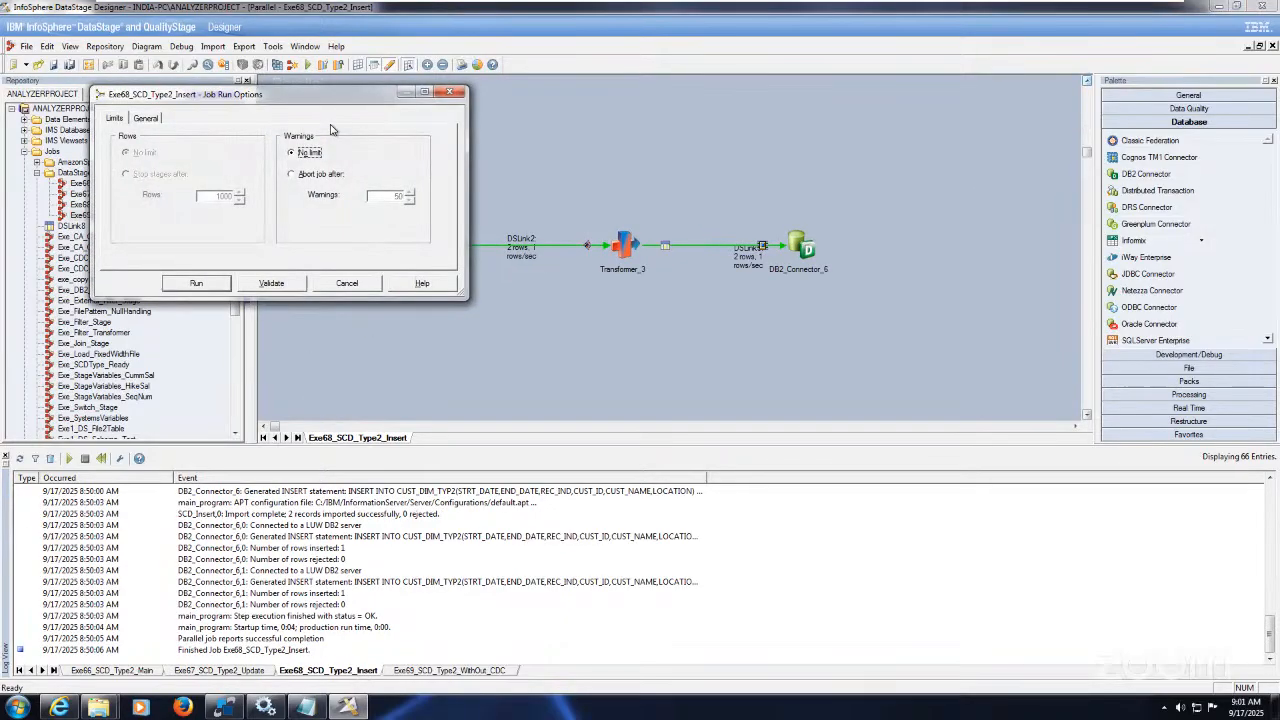
{"action": "left_click", "coordinate": [205, 284]}
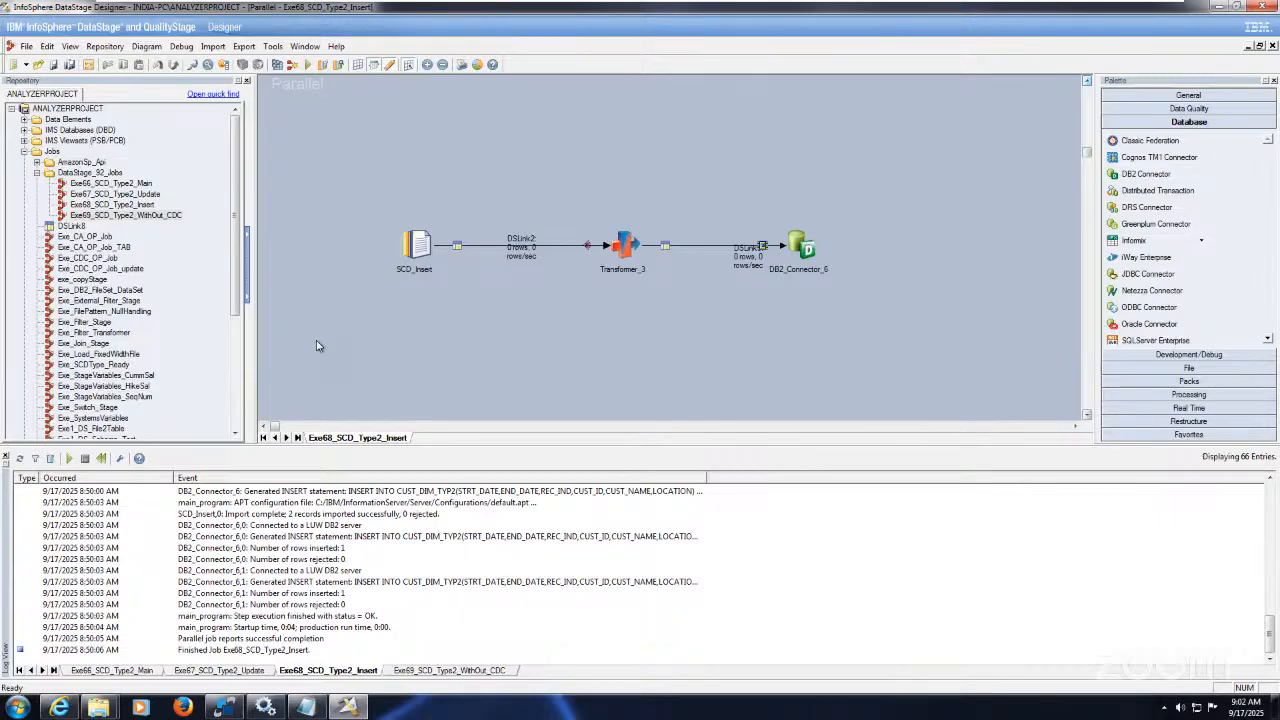
{"action": "key", "text": "ctrl+F5"}
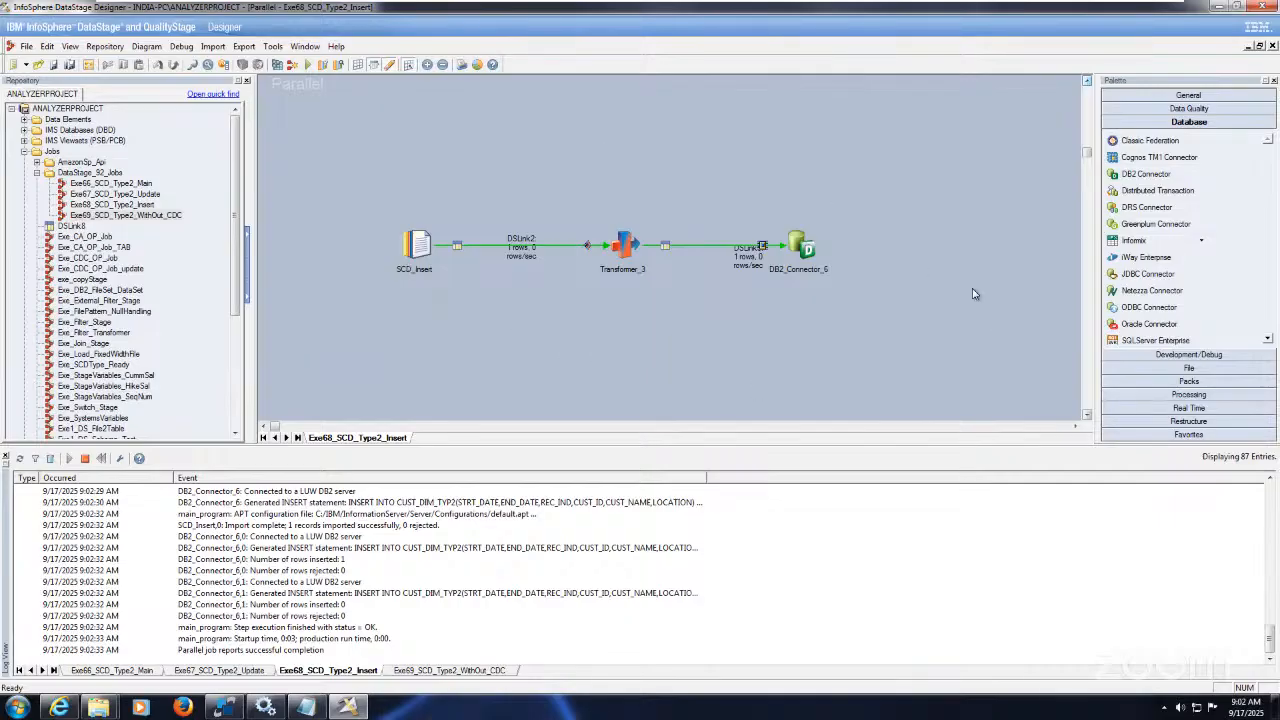
Step: Rerun the CUST_ID=78 query in SqlDbx and check the new Bangalore row's STRT_DATE, END_DATE and LOCATION
{"action": "left_click", "coordinate": [225, 709]}
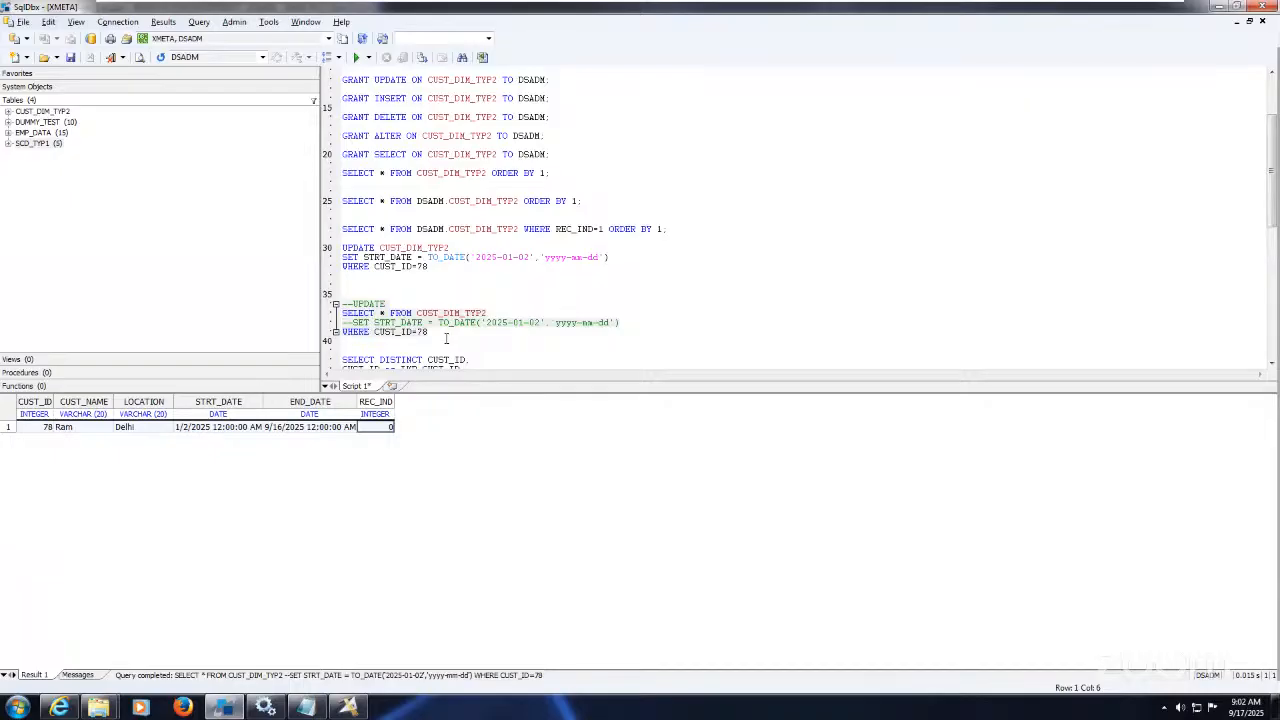
{"action": "left_click_drag", "start_coordinate": [446, 338], "coordinate": [342, 303]}
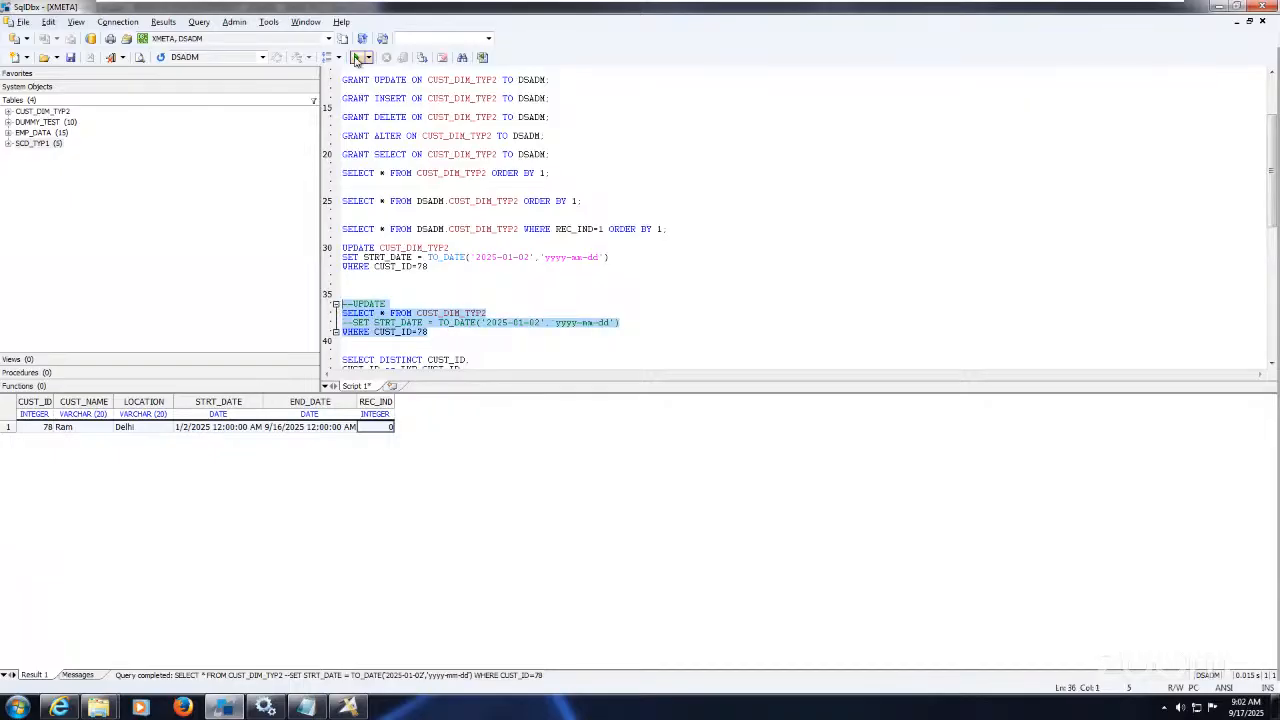
{"action": "left_click", "coordinate": [356, 58]}
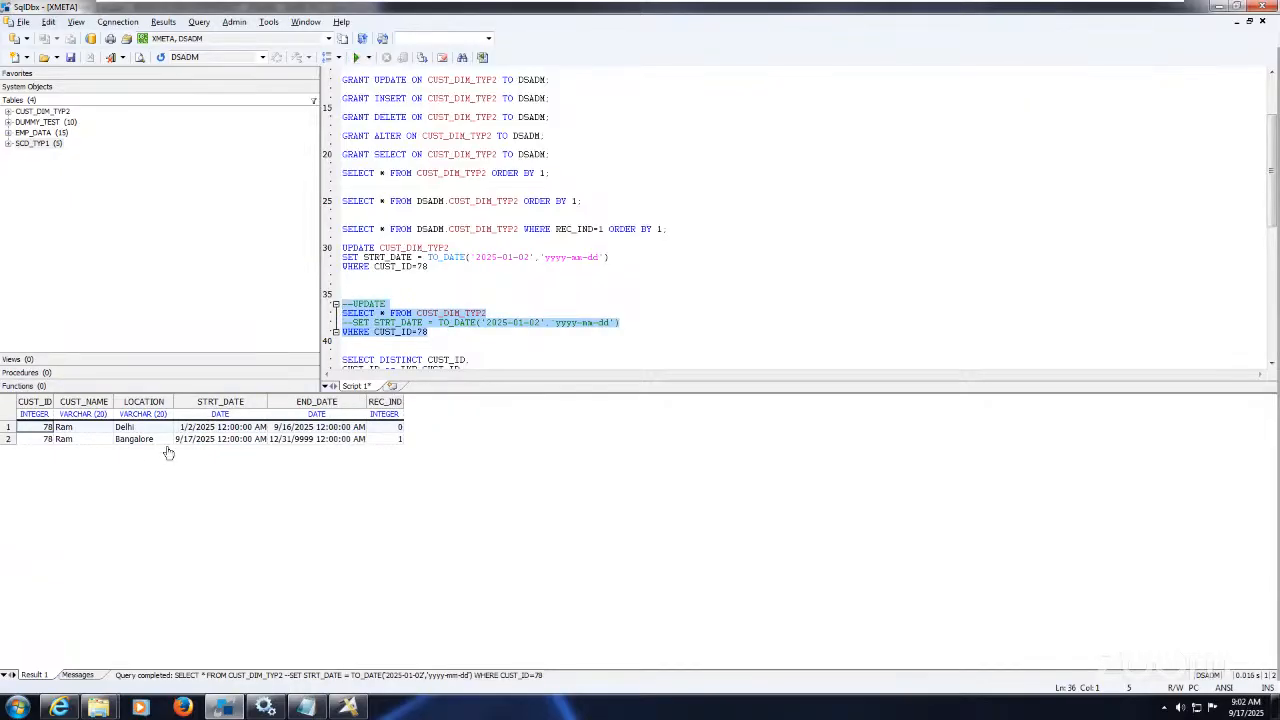
{"action": "left_click", "coordinate": [196, 442]}
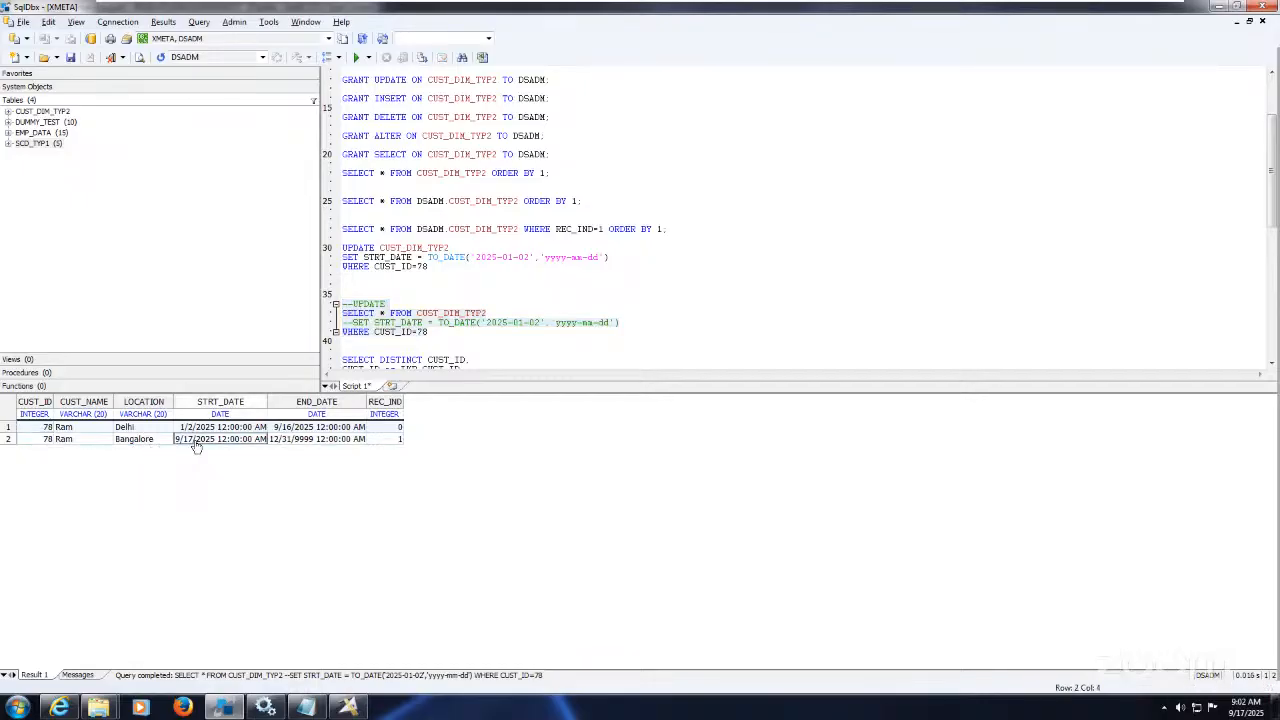
{"action": "key", "text": "Right"}
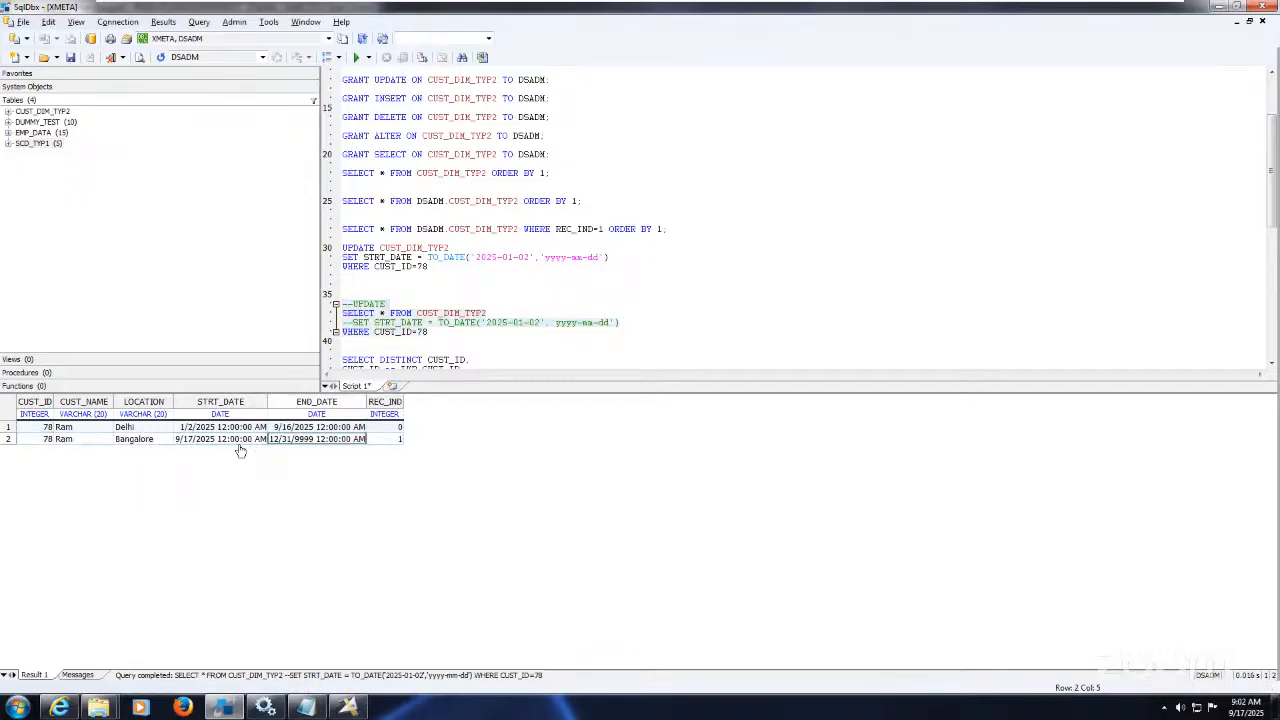
{"action": "left_click", "coordinate": [155, 441]}
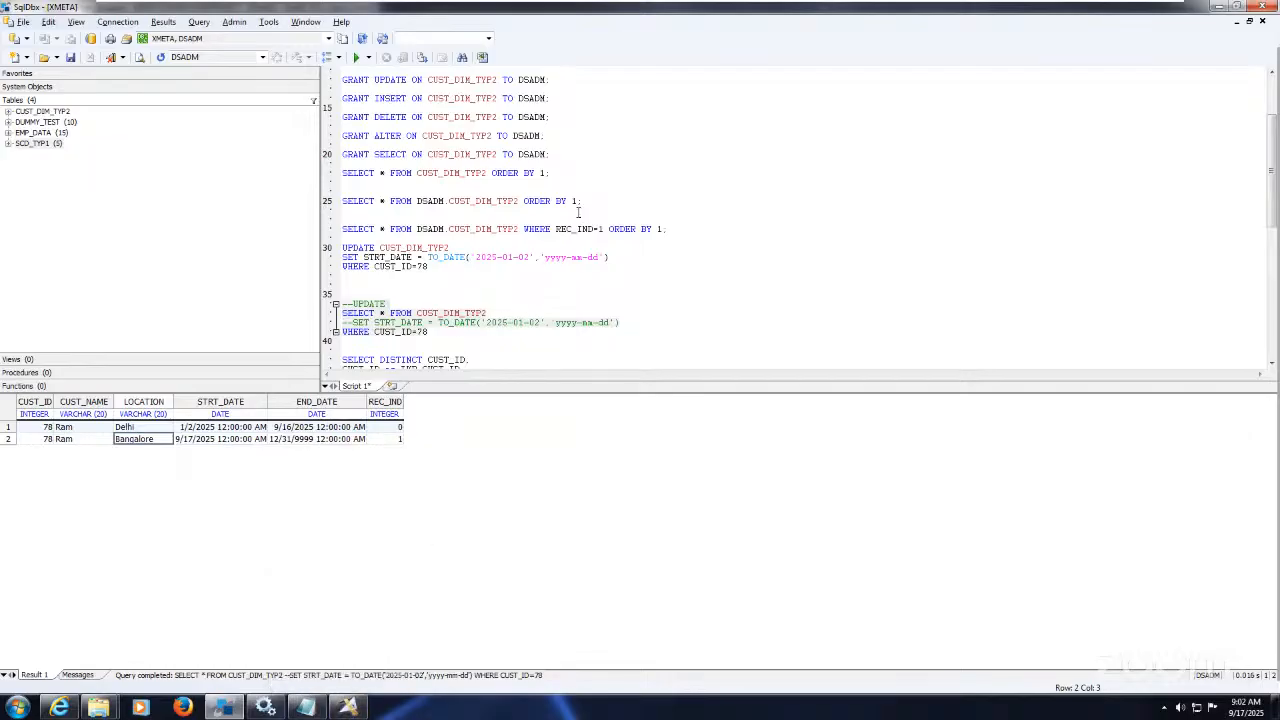
Step: Run SELECT * FROM DSADM.CUST_DIM_TYP2 ORDER BY 1 to list all 19 rows, then return to DataStage
{"action": "left_click", "coordinate": [568, 174]}
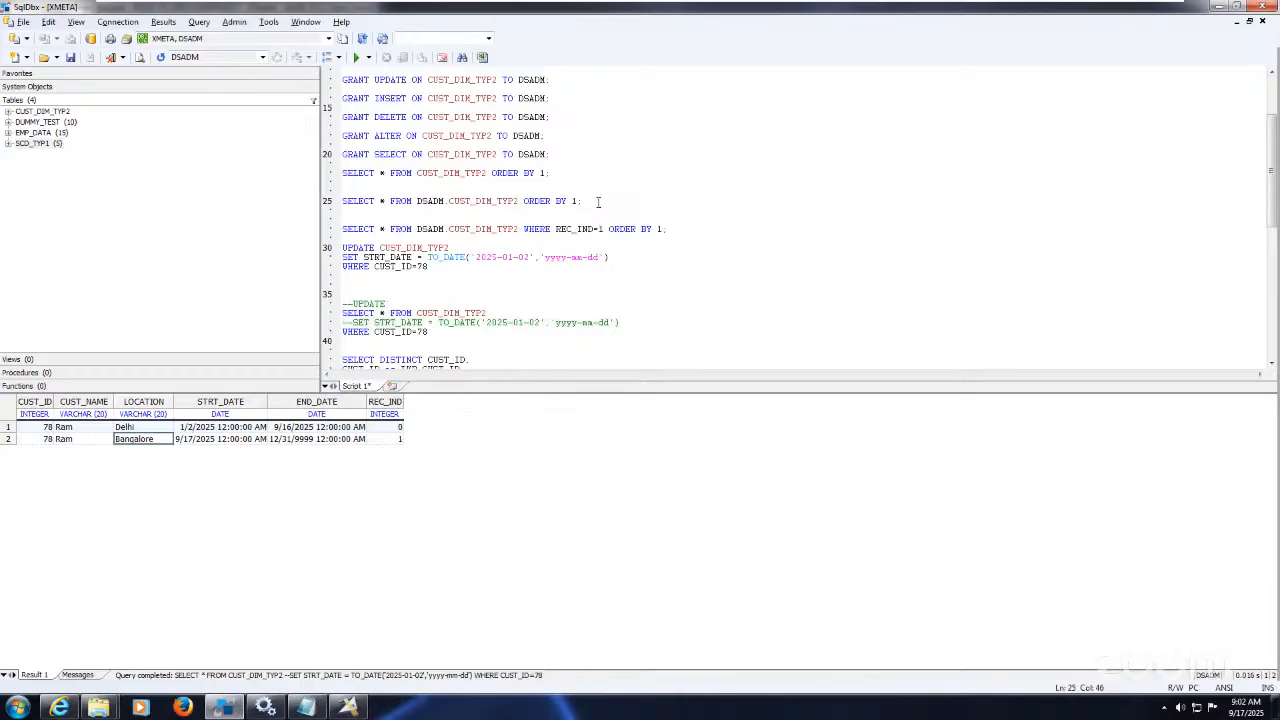
{"action": "key", "text": "shift+Up"}
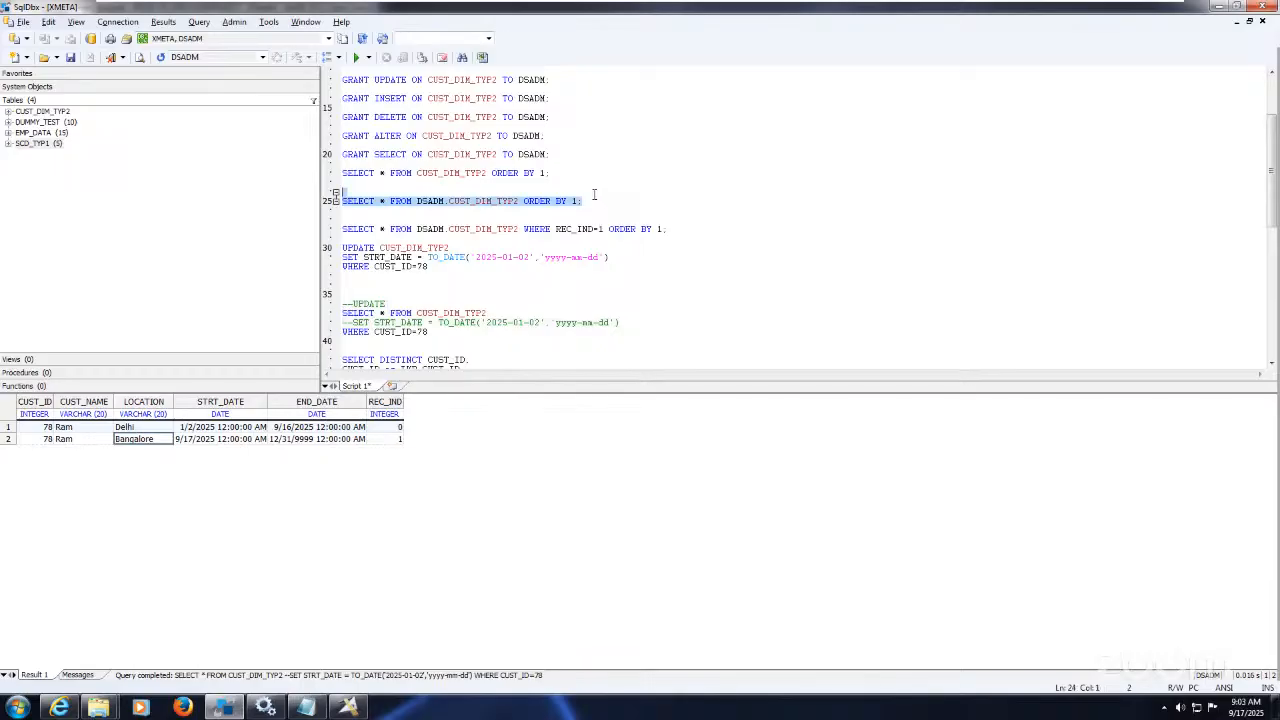
{"action": "left_click", "coordinate": [357, 58]}
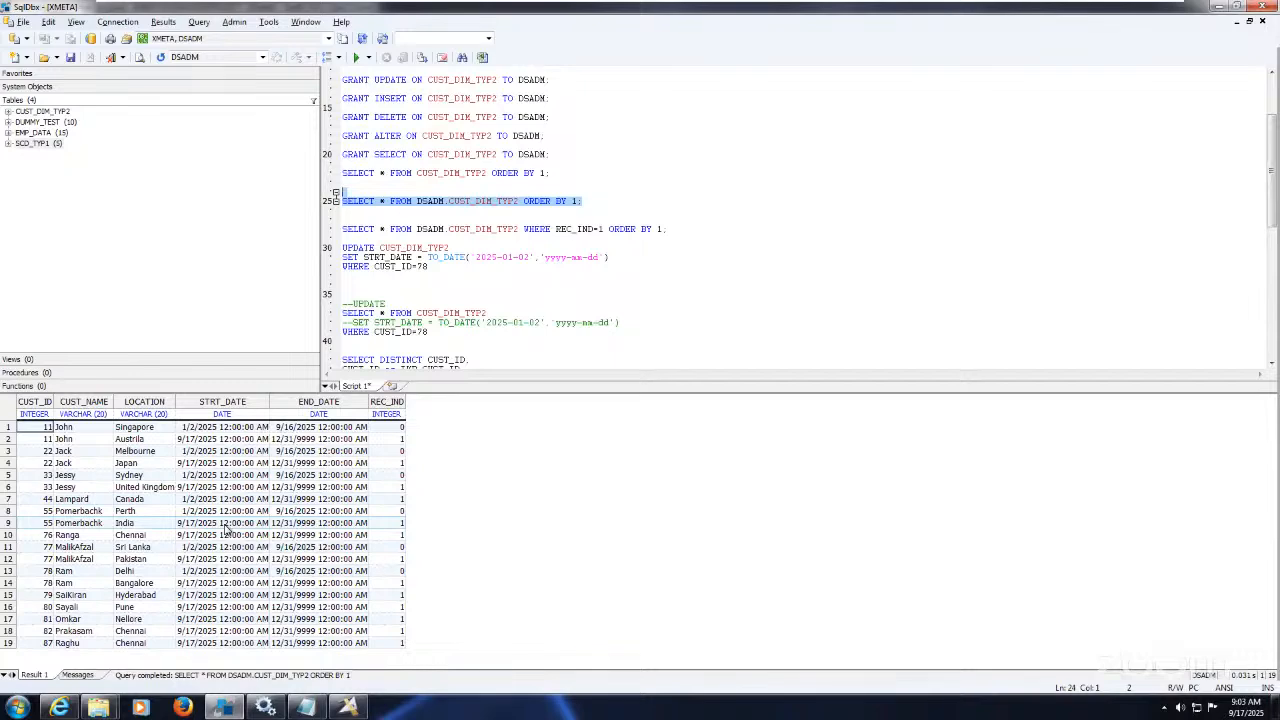
{"action": "left_click", "coordinate": [349, 707]}
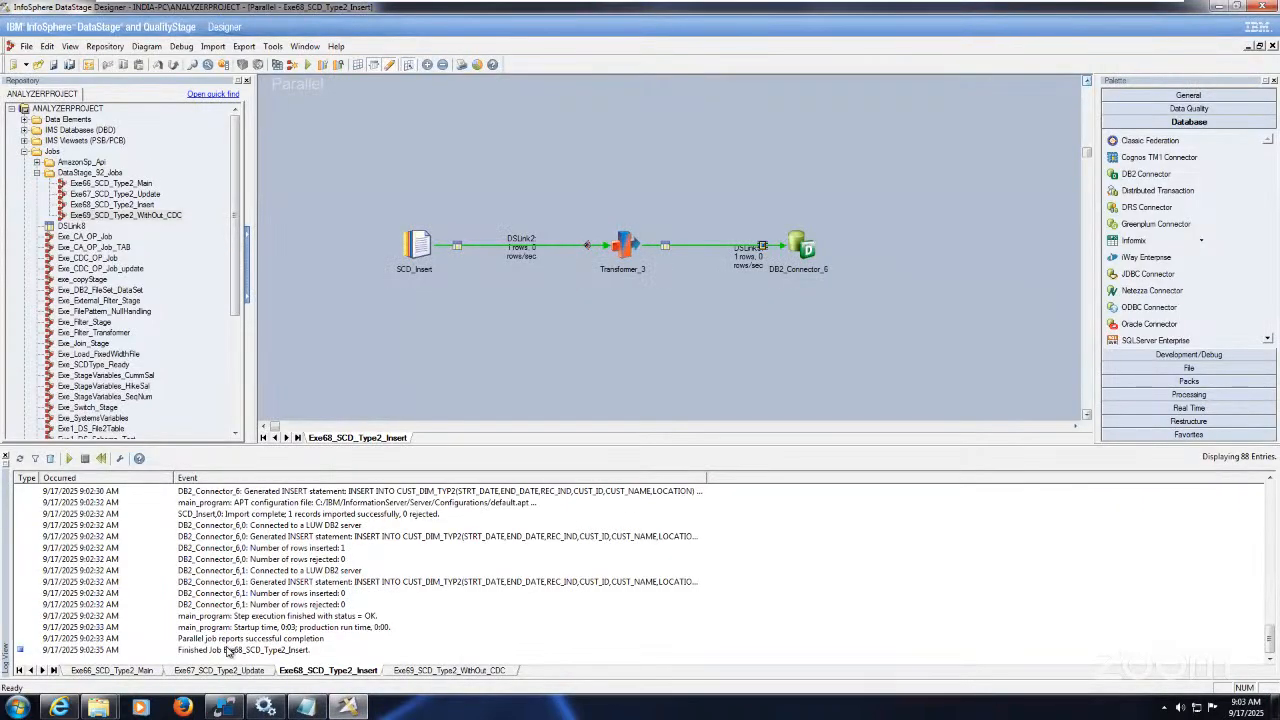
Step: Review the four SCD Type 2 jobs, Exe66_SCD_Type2_Main through Exe69_SCD_Type2_WithOut_CDC
{"action": "left_click", "coordinate": [145, 672]}
{"action": "left_click", "coordinate": [210, 671]}
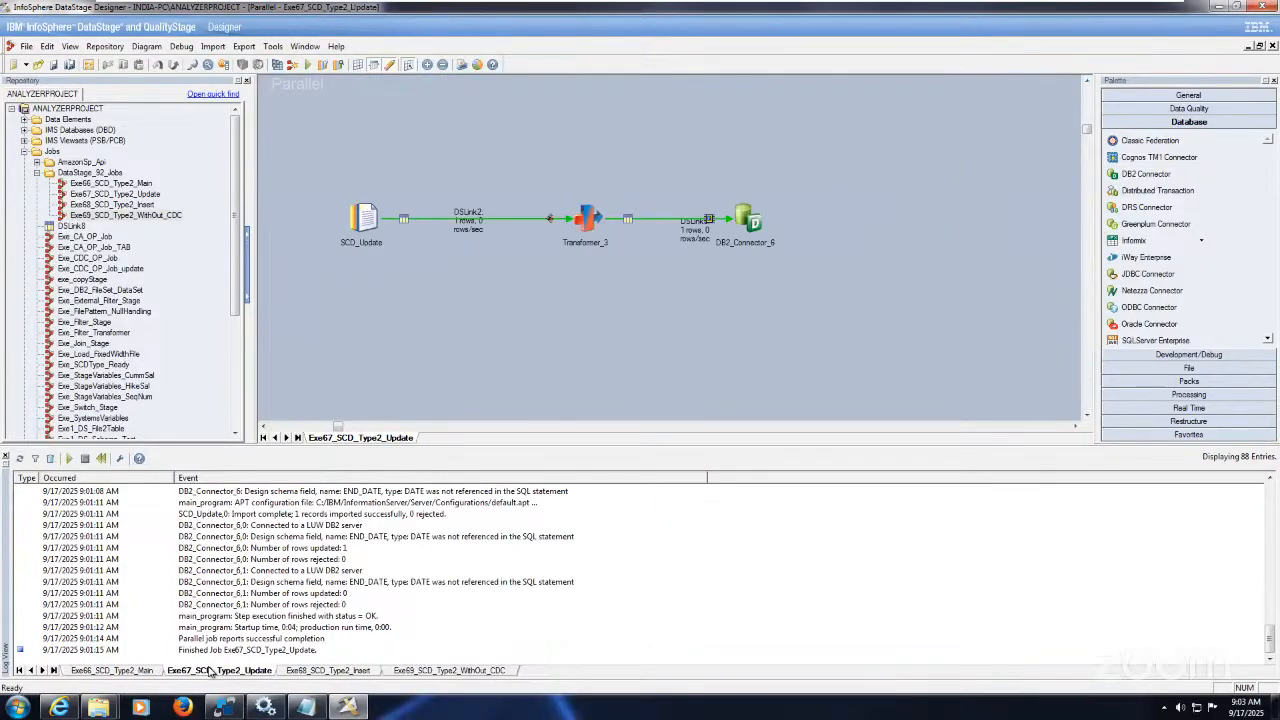
{"action": "left_click", "coordinate": [328, 672]}
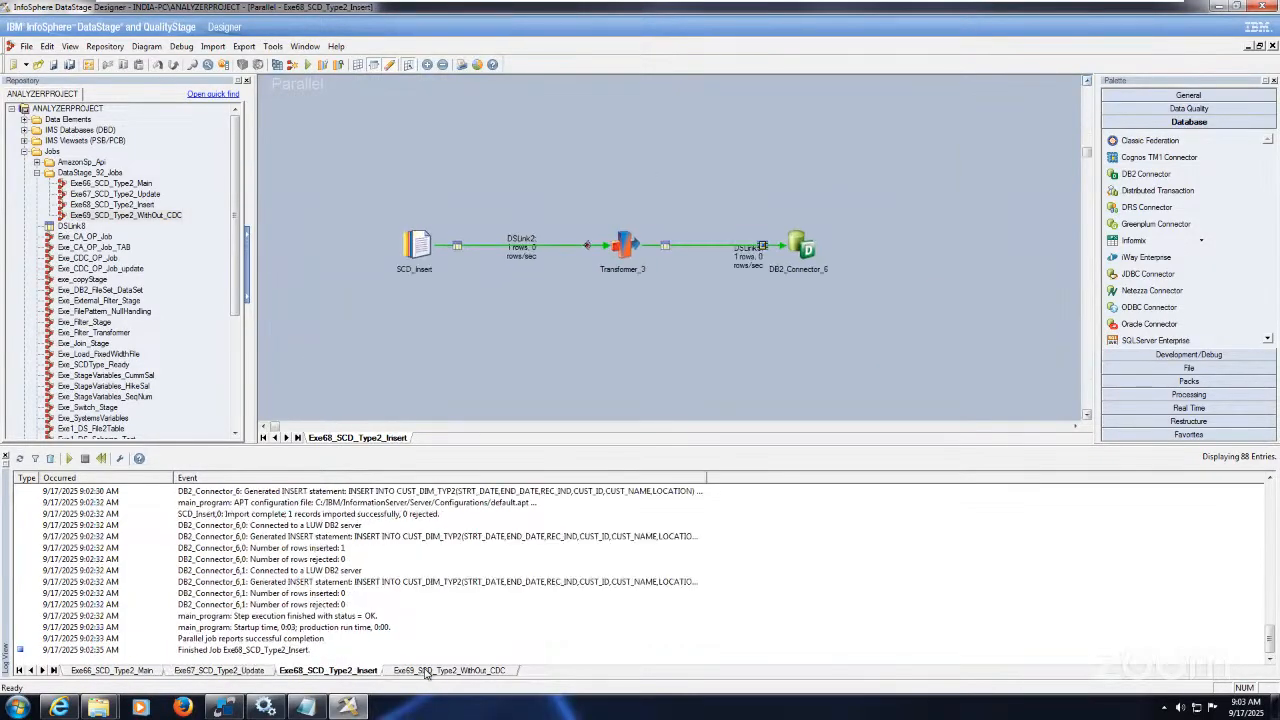
{"action": "left_click", "coordinate": [427, 672]}
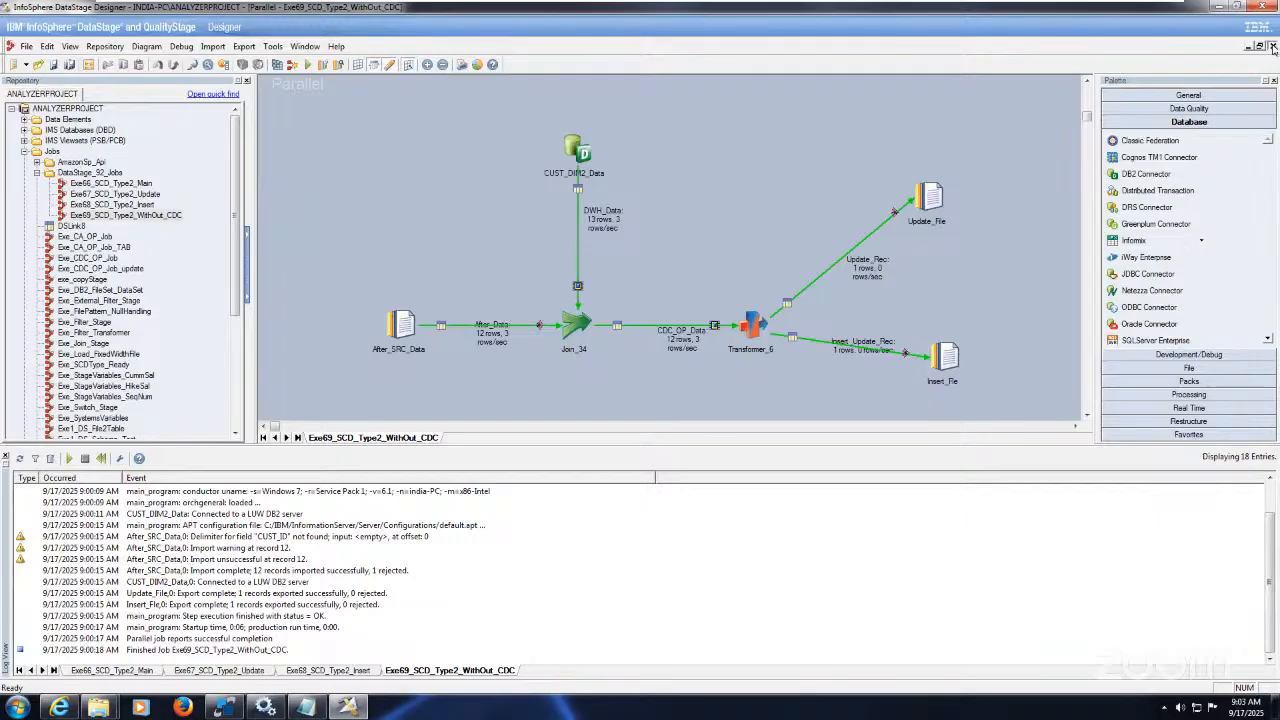
Step: Close all four job windows and minimize the virtual machine window
{"action": "left_click", "coordinate": [1273, 48]}
{"action": "left_click", "coordinate": [1273, 48]}
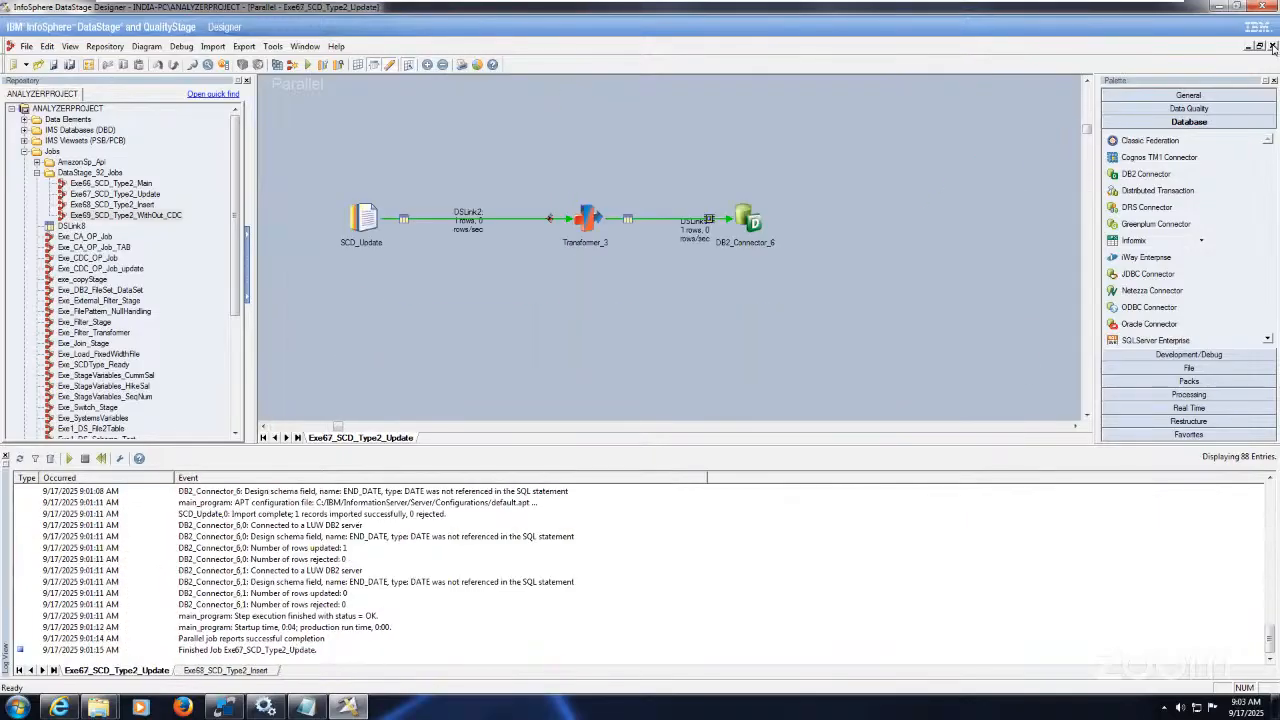
{"action": "left_click", "coordinate": [1273, 48]}
{"action": "left_click", "coordinate": [1273, 48]}
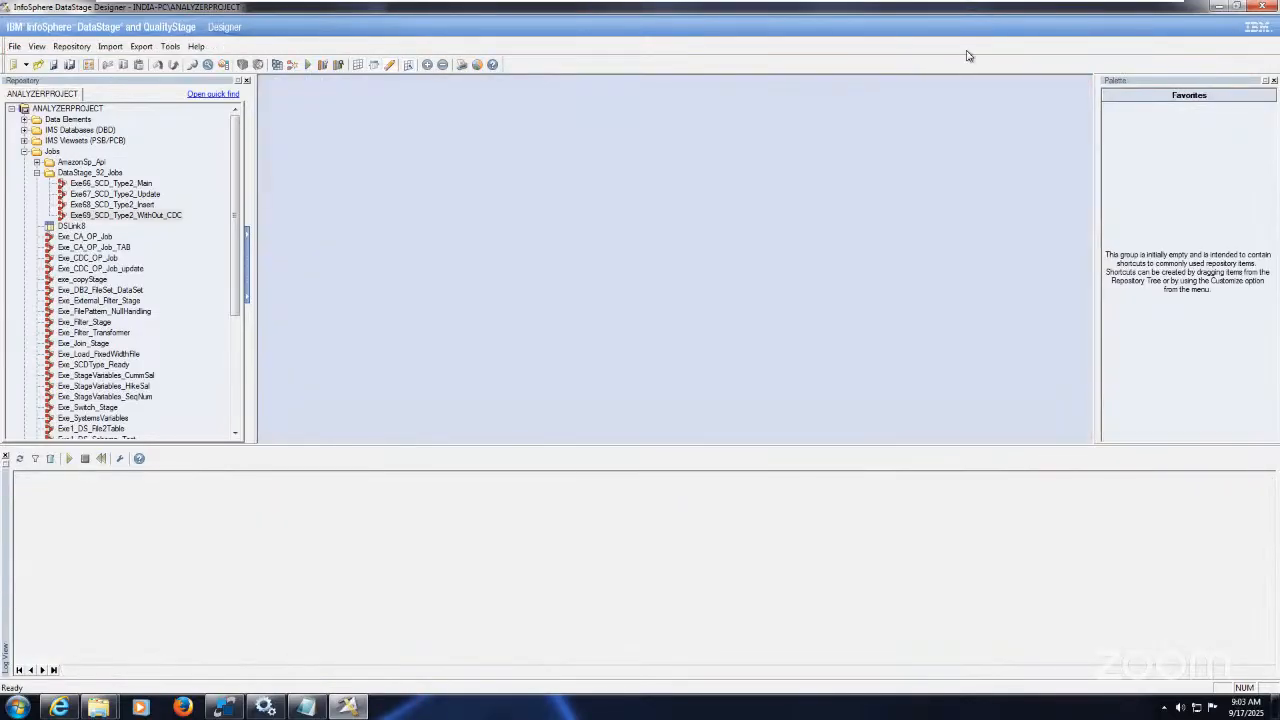
{"action": "mouse_move", "coordinate": [905, 4]}
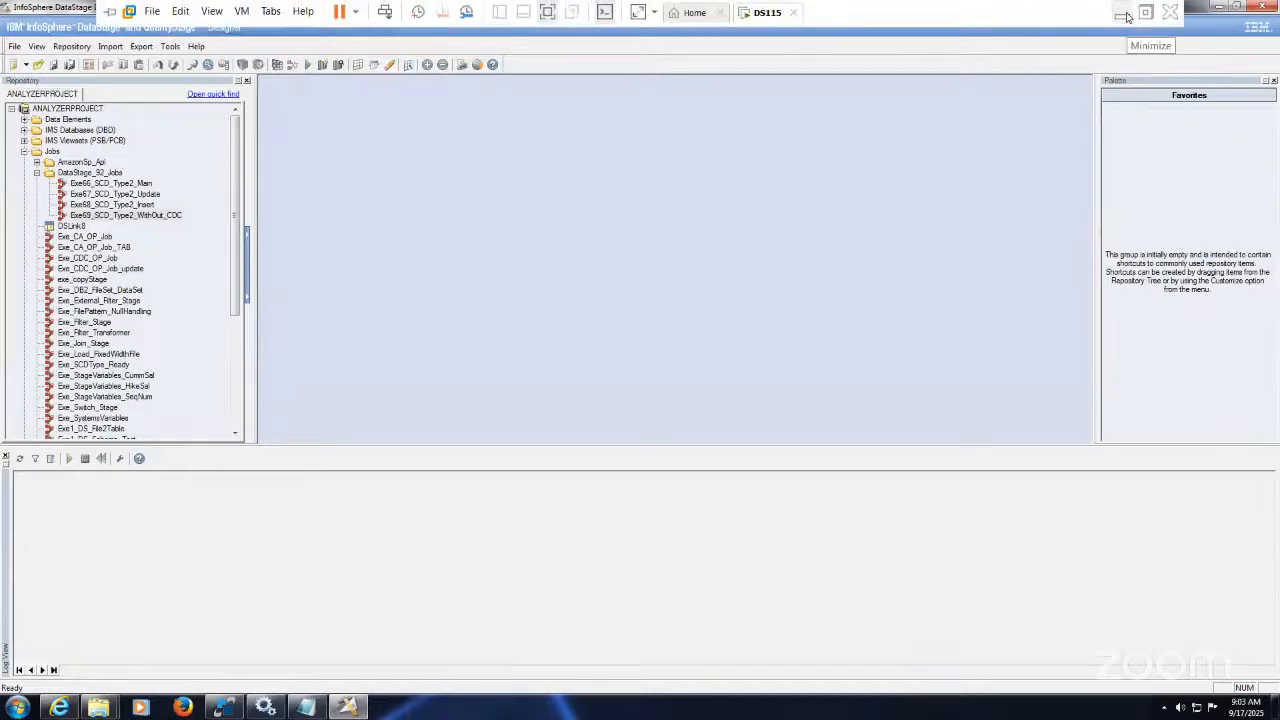
{"action": "left_click", "coordinate": [1124, 14]}
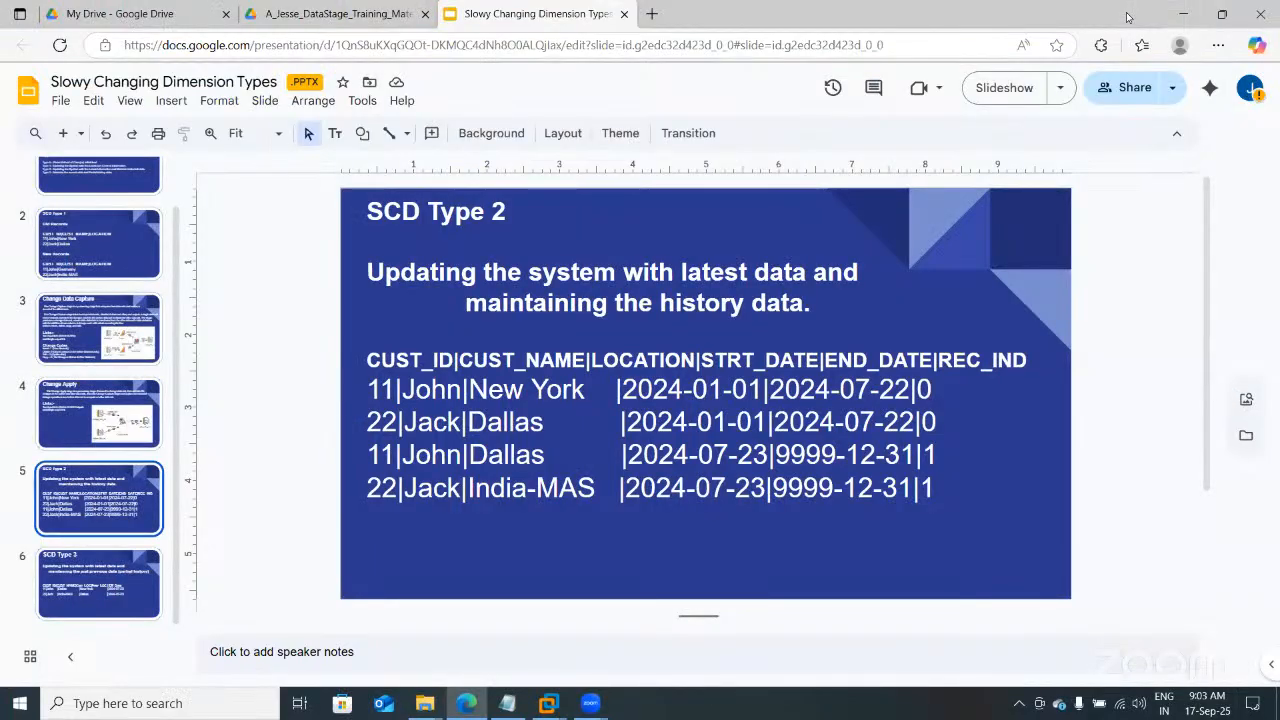
Step: Preview SCD_Type2_Notes.txt in Google Drive and scroll through its table definition, grants and queries
{"action": "left_click", "coordinate": [368, 13]}
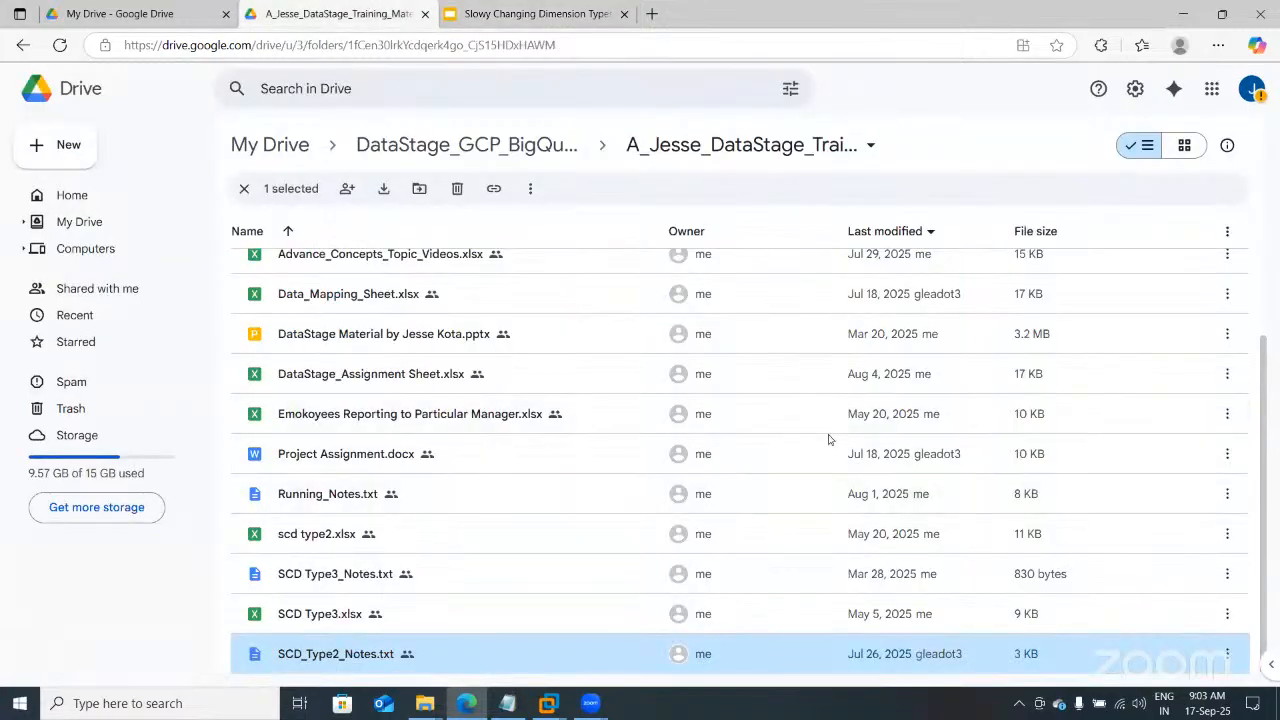
{"action": "double_click", "coordinate": [368, 655]}
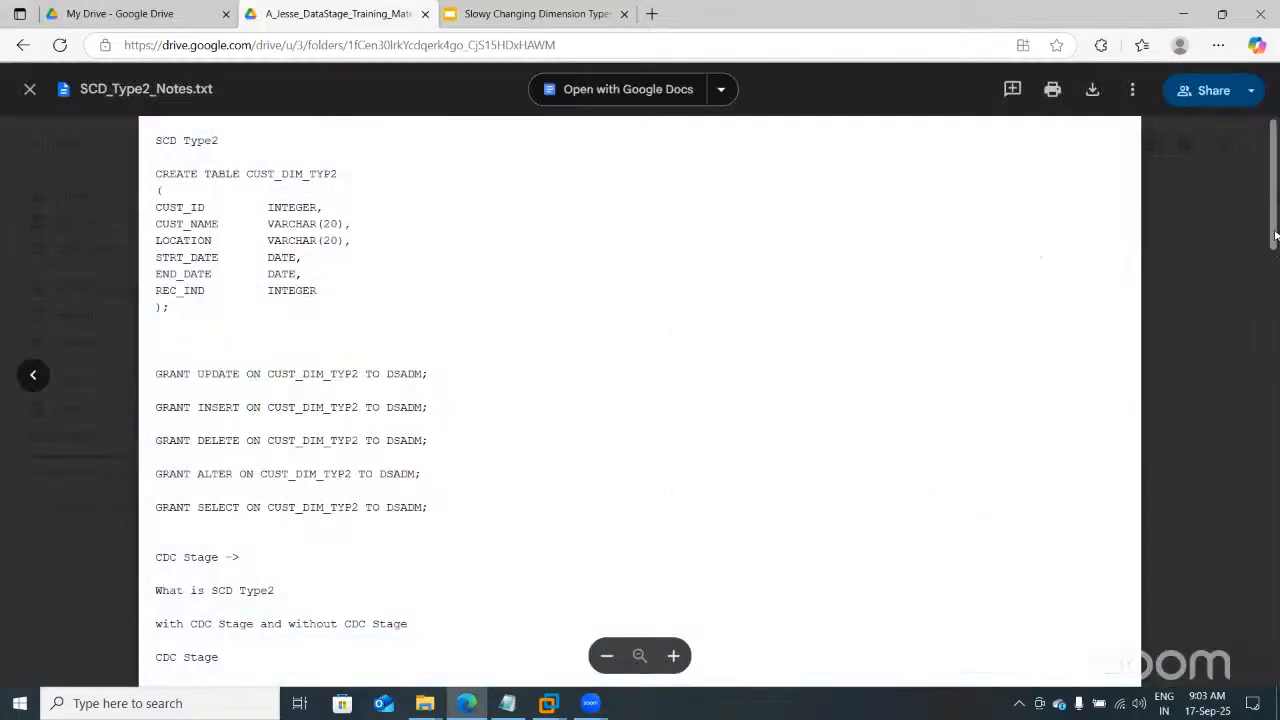
{"action": "scroll", "coordinate": [1255, 450], "scroll_direction": "down", "scroll_amount": 10}
{"action": "scroll", "coordinate": [1255, 450], "scroll_direction": "down", "scroll_amount": 15}
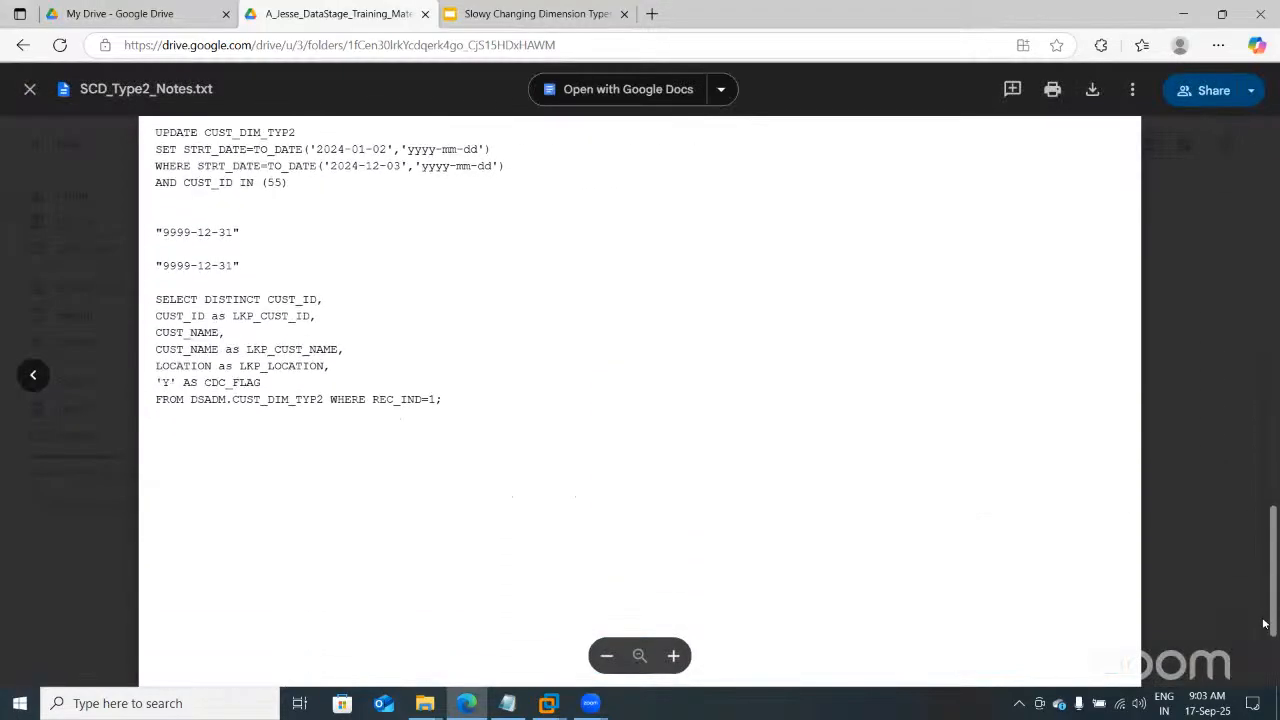